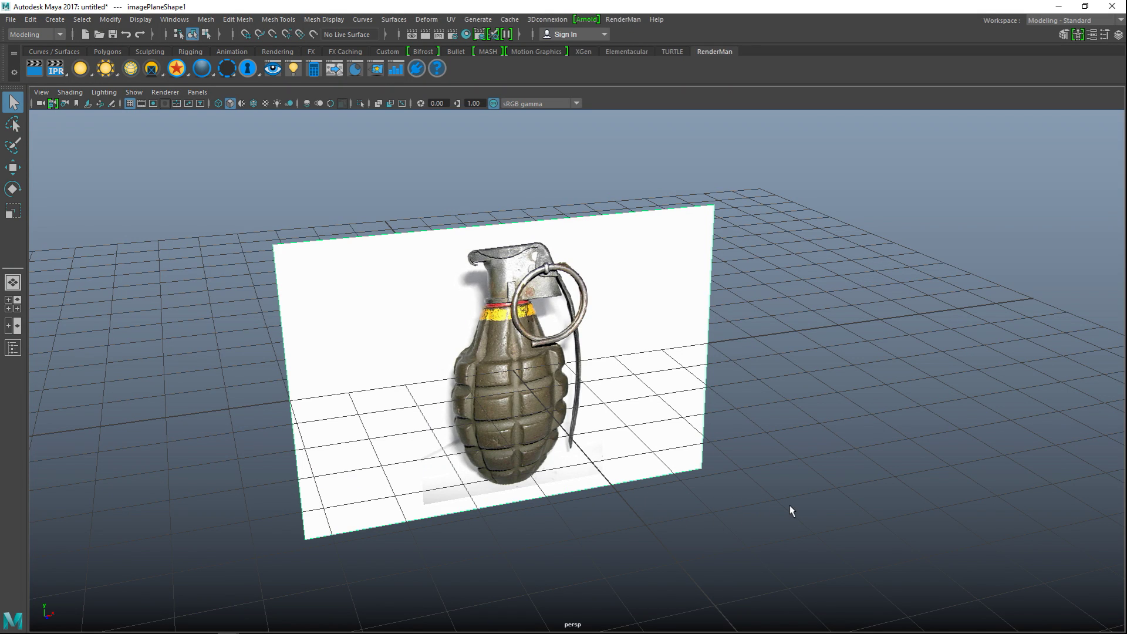
- Create a polygon sphere at the centre of the scene with the grenade reference image
scroll(784, 448, down, 1)
scroll(784, 452, up, 1)
alt+middle_drag(804, 466, 826, 455)
mouse_move(826, 455)
alt+mouse_down()
mouse_move(845, 460)
mouse_move(817, 456)
alt+mouse_up()
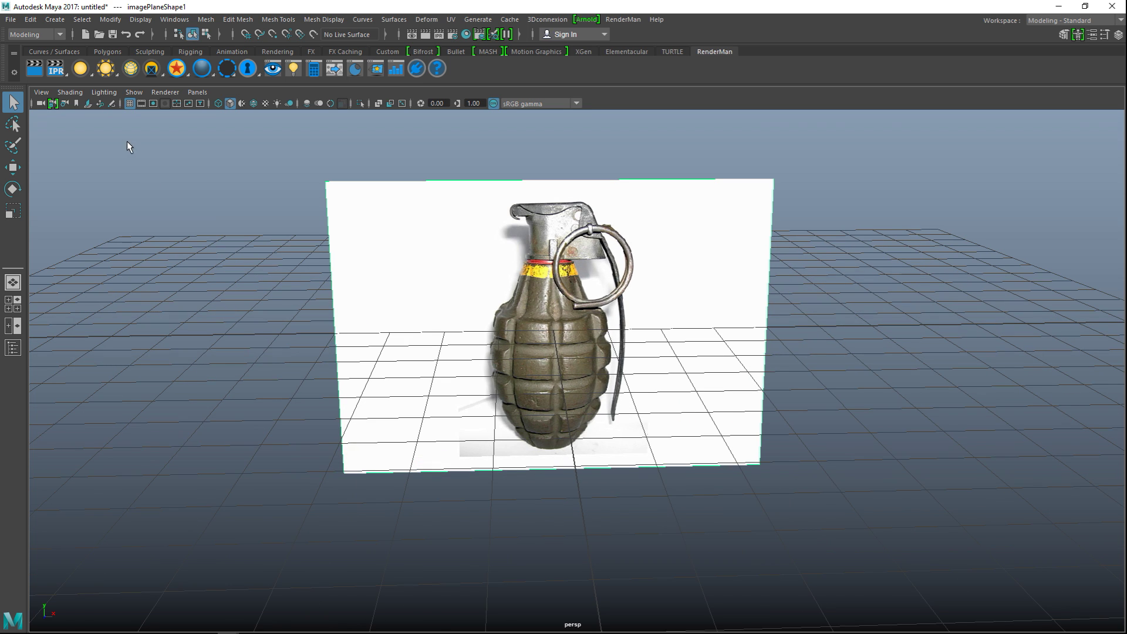
click(108, 53)
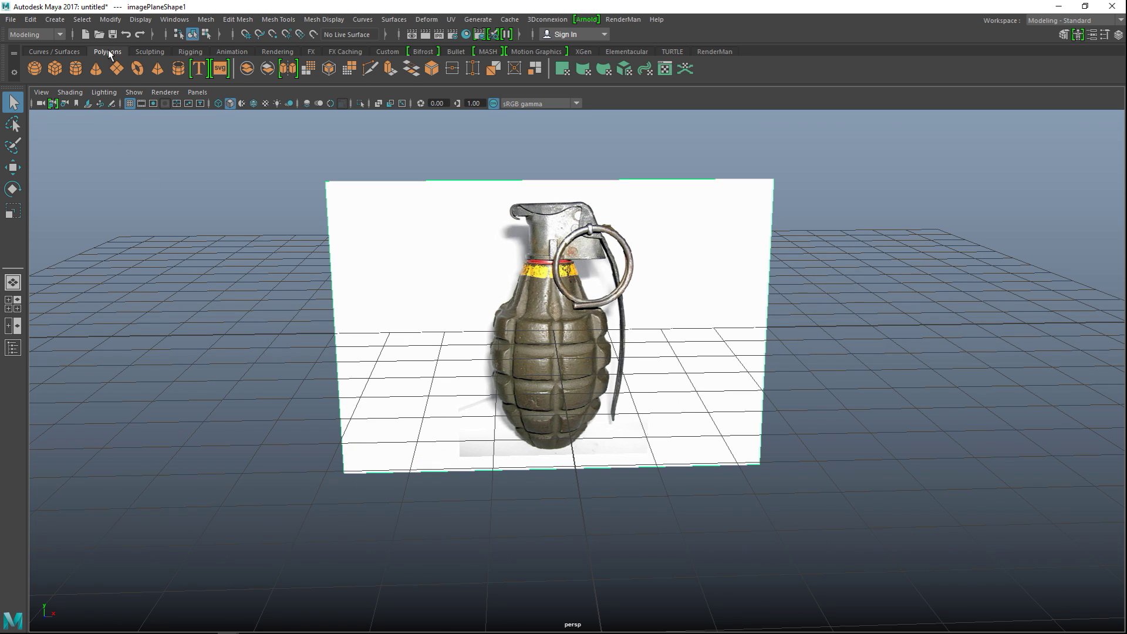
click(37, 73)
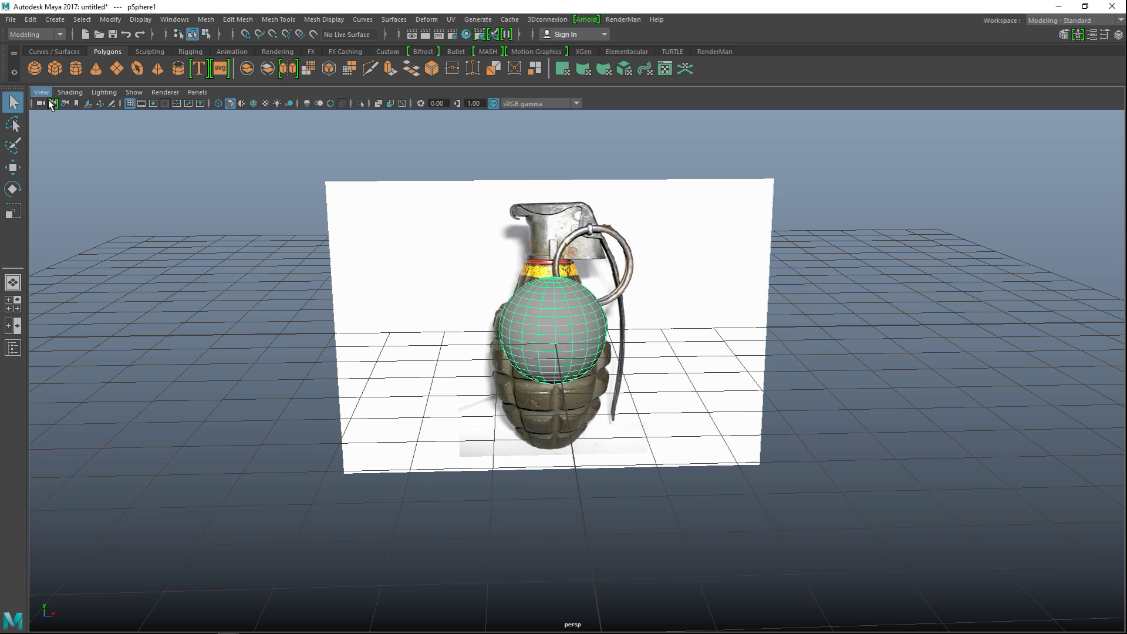
- Move the sphere forward along Z so it stands in front of the reference image plane
scroll(661, 517, down, 3)
key(w)
alt+drag(583, 468, 620, 470)
drag(614, 398, 692, 473)
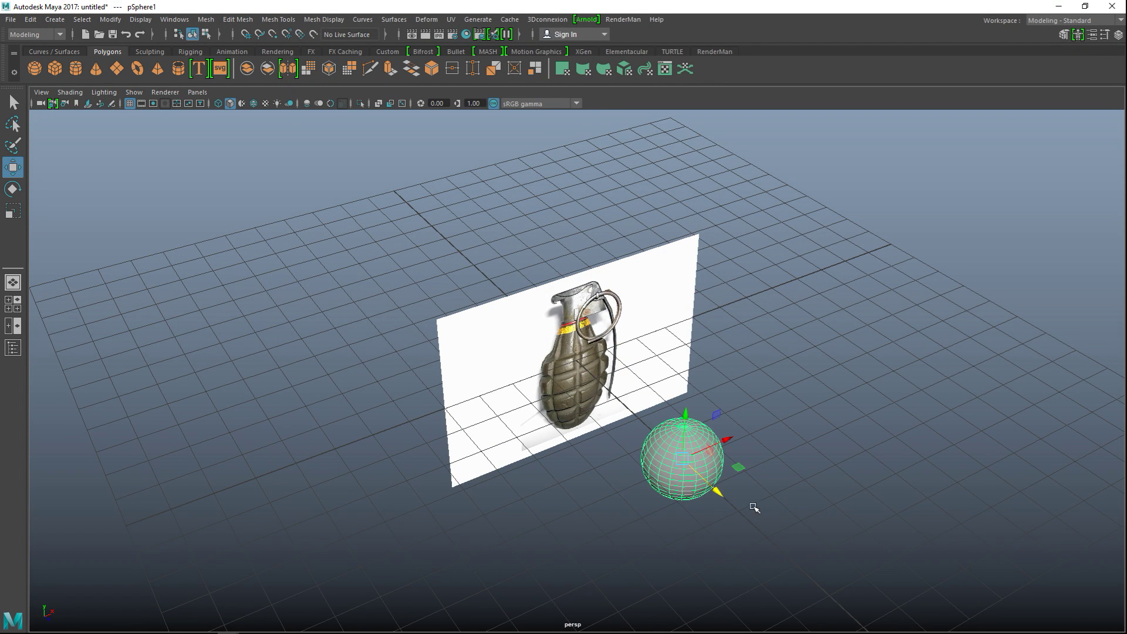
alt+drag(790, 518, 724, 548)
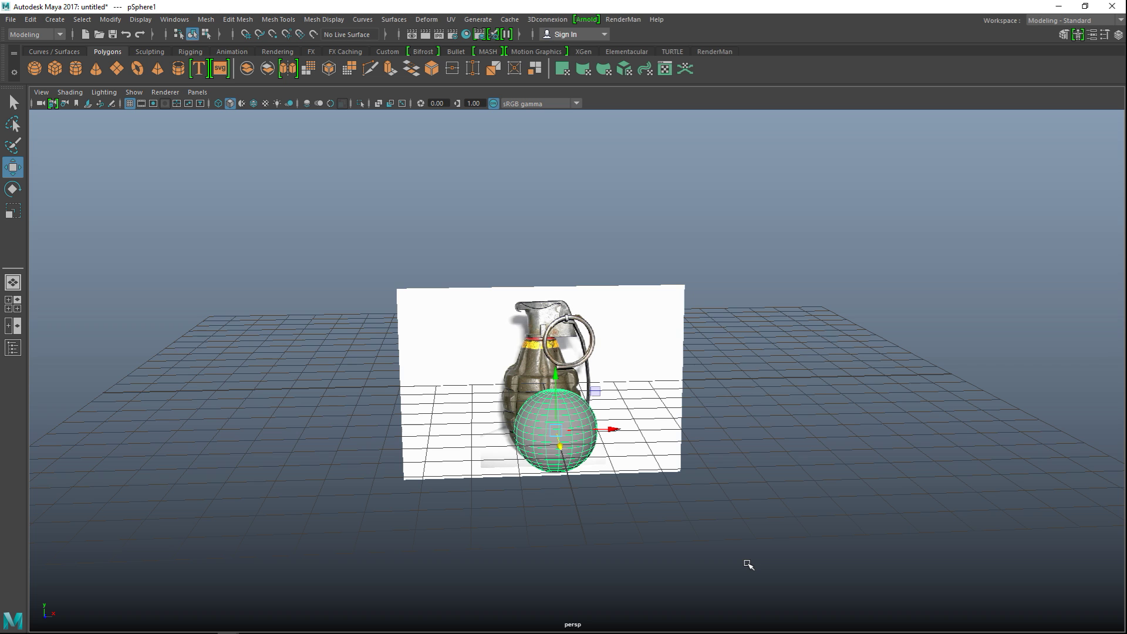
- Set the sphere's axis and height subdivisions to 10 each
key(ctrl+a)
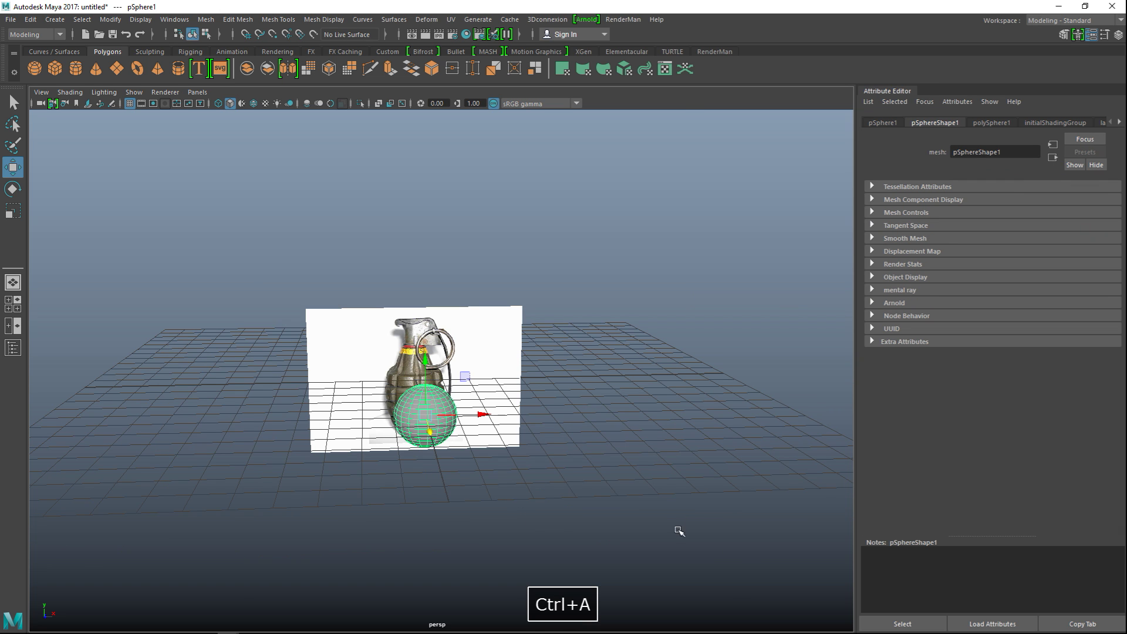
click(998, 123)
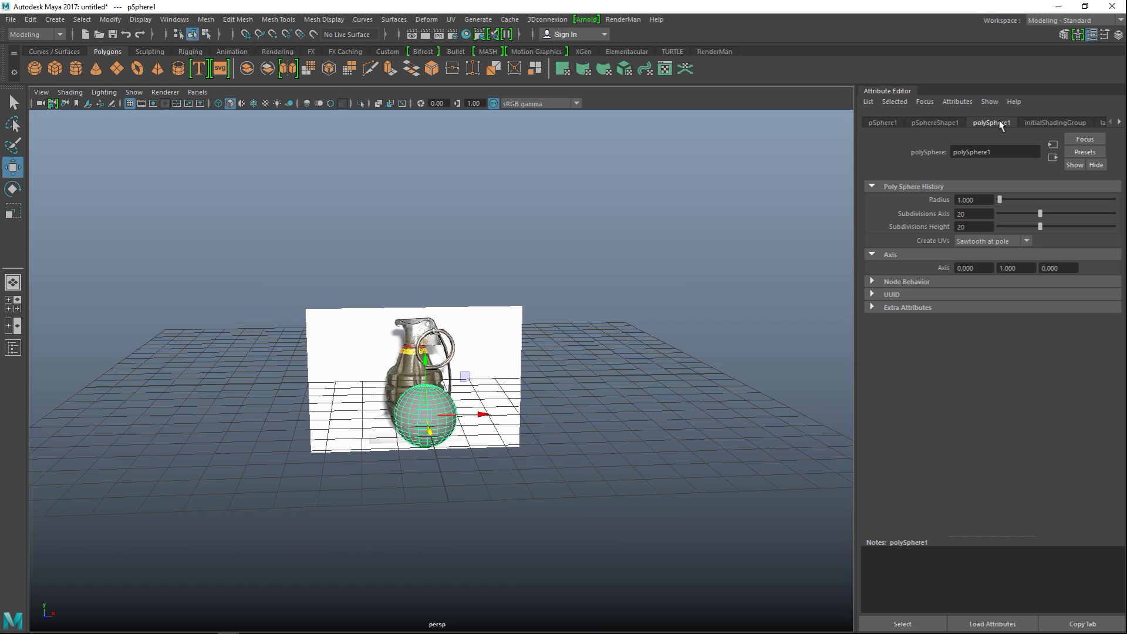
key(Tab)
click(976, 216)
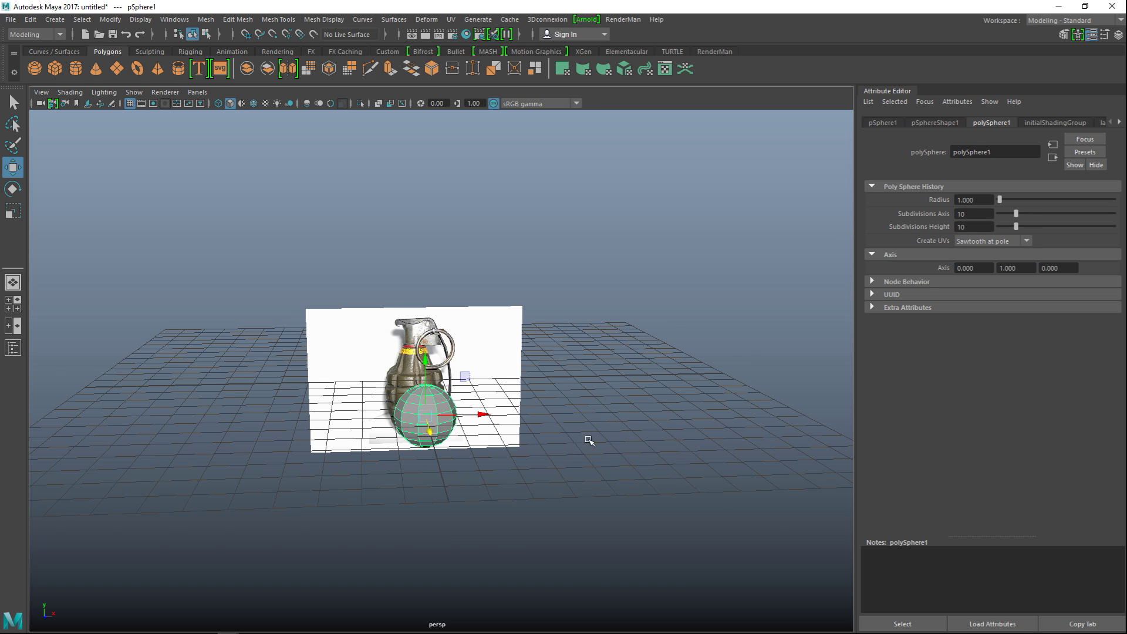
- In the front view, delete the faces of the sphere's upper half and return to object mode
click(13, 305)
key(space)
scroll(420, 329, up, 6)
right_drag(421, 329, 370, 276)
drag(309, 254, 603, 360)
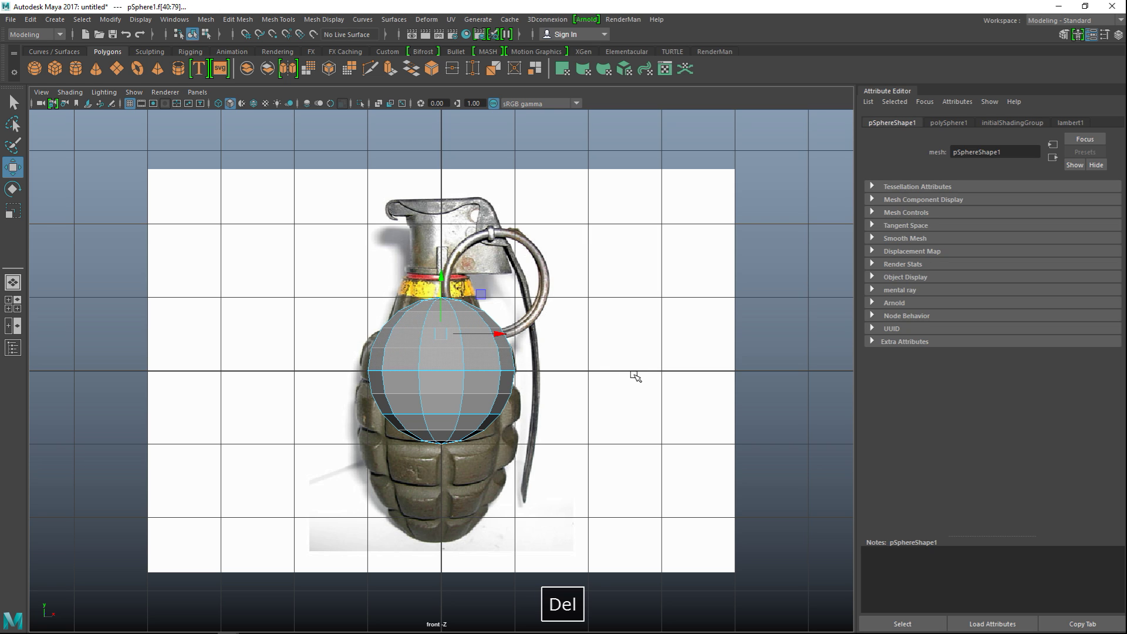
key(Delete)
right_drag(445, 272, 486, 263)
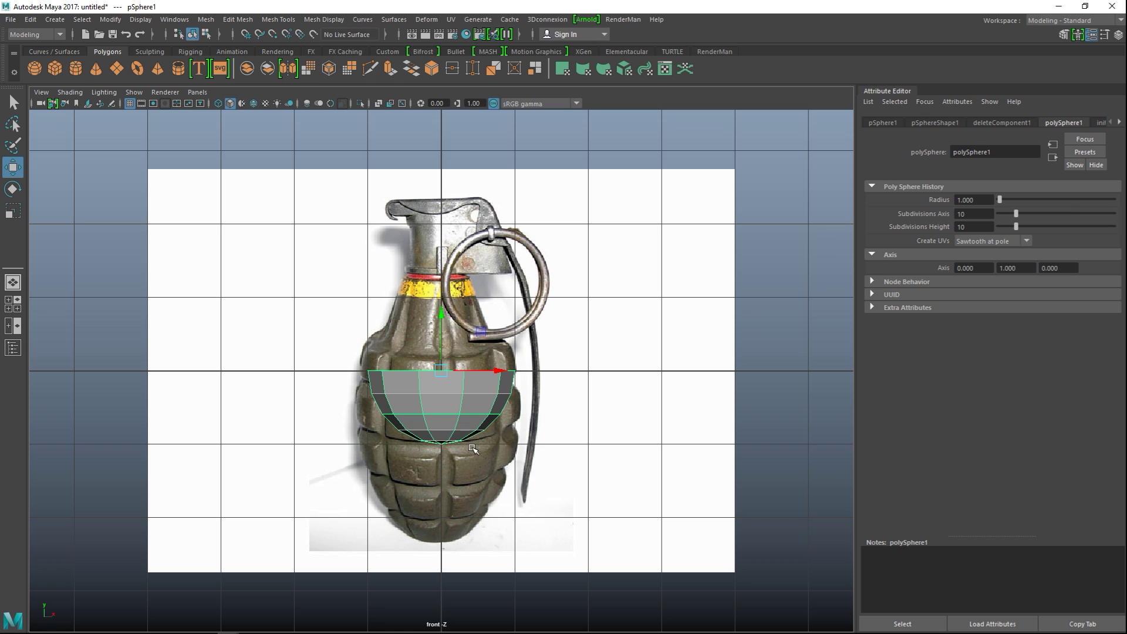
- Widen the half sphere to the grenade's body, stretch it vertically to the base, and raise its rim towards the shoulder
key(r)
drag(441, 373, 451, 375)
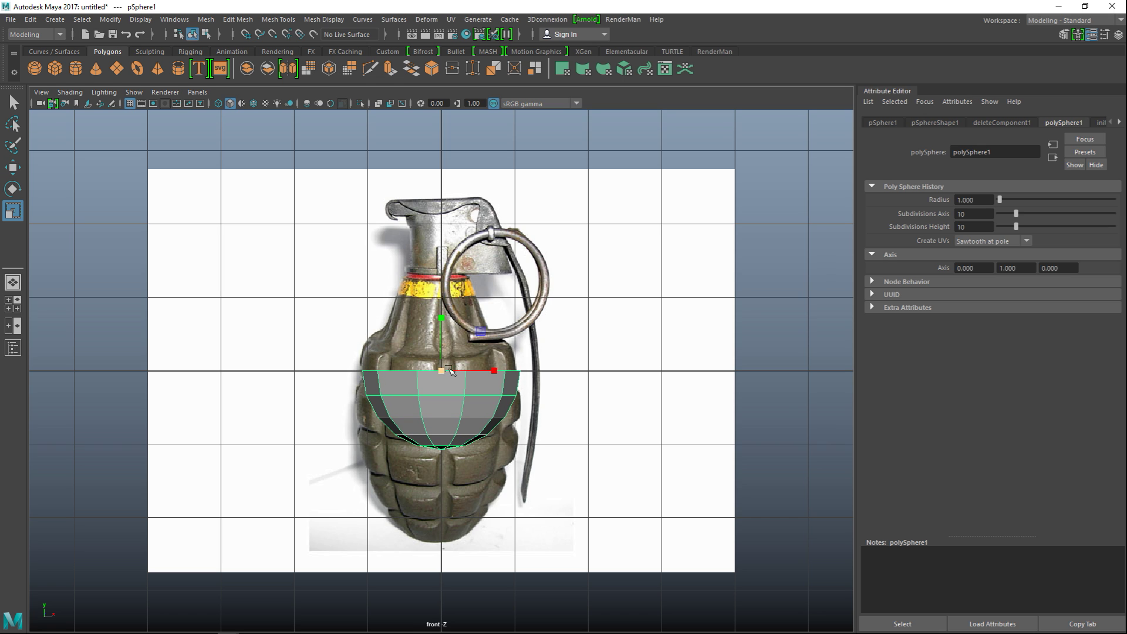
drag(441, 315, 456, 256)
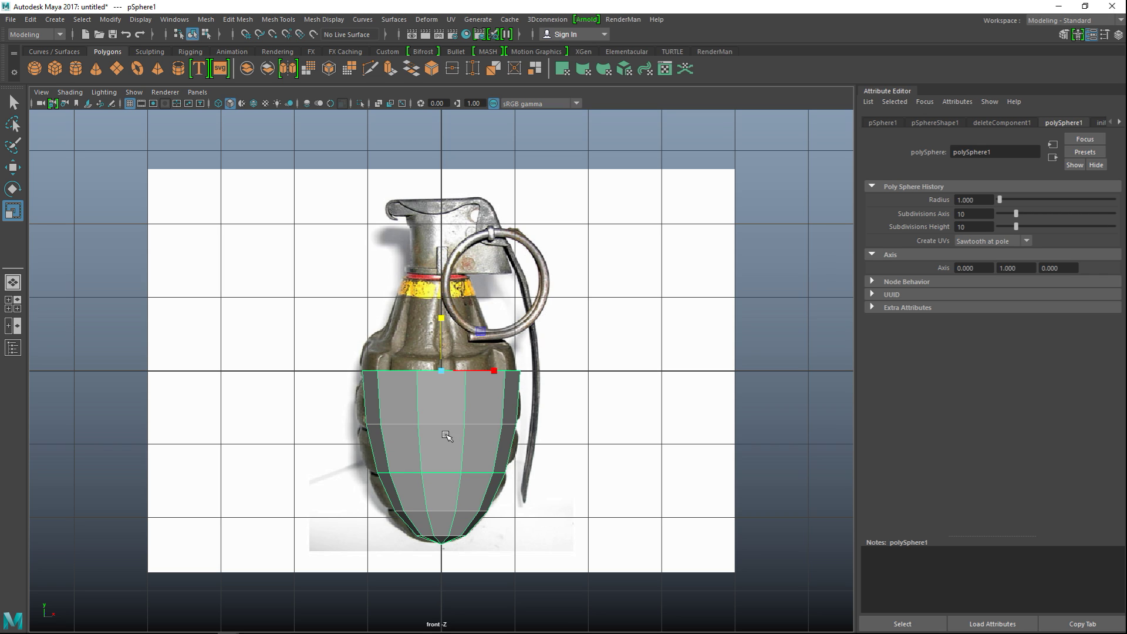
key(w)
drag(444, 311, 443, 298)
key(r)
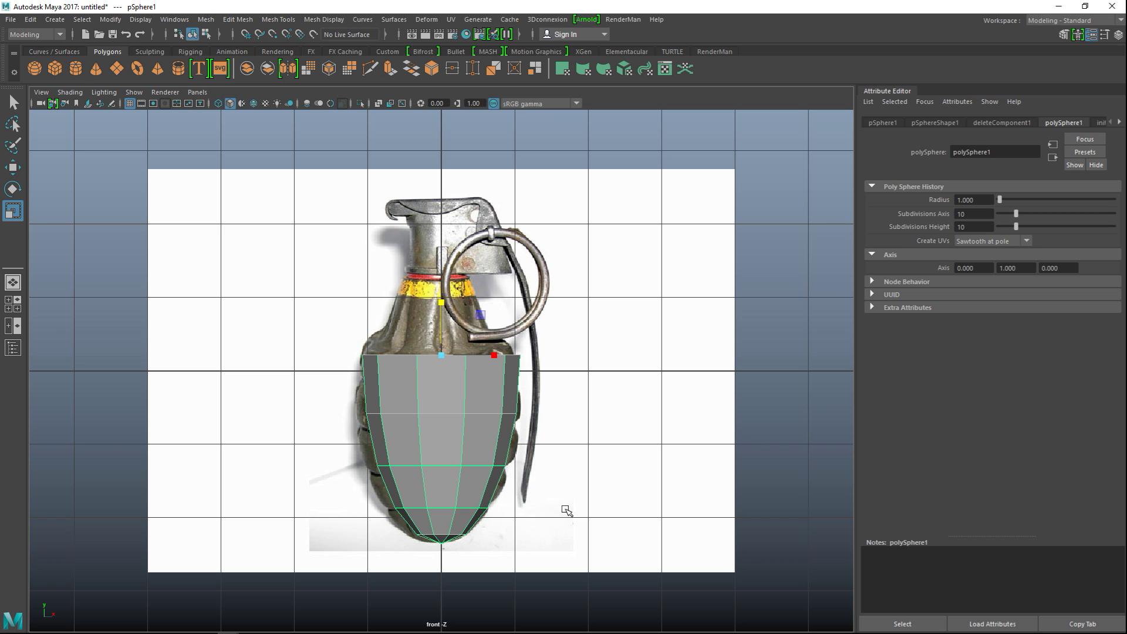
- Show the shaded mesh in X-ray mode over the grenade reference
key(4)
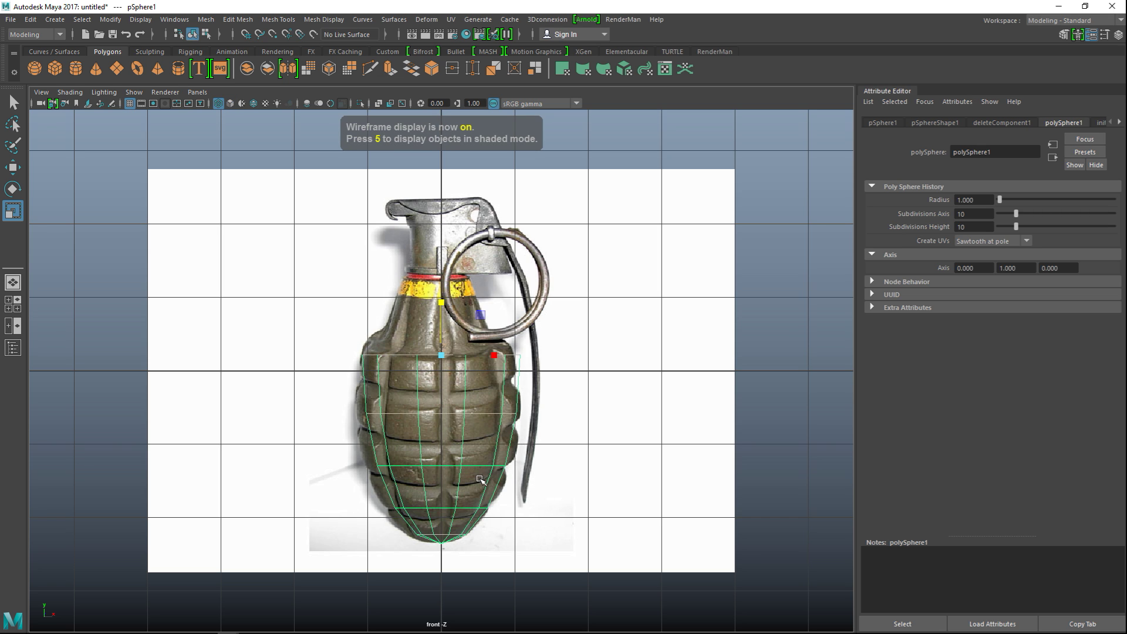
key(5)
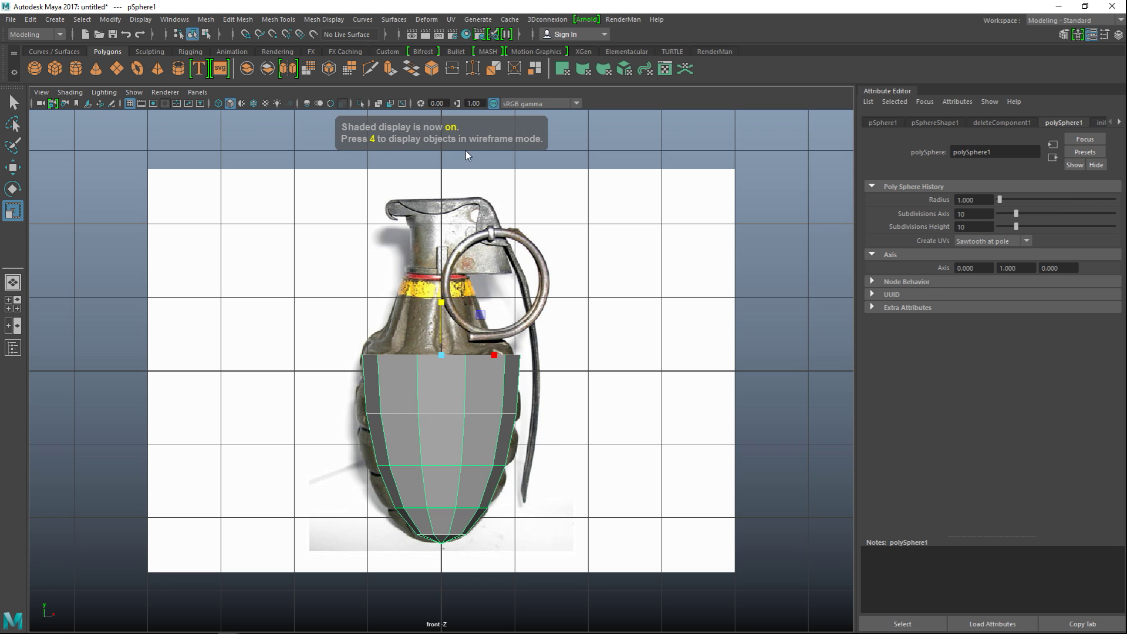
click(378, 103)
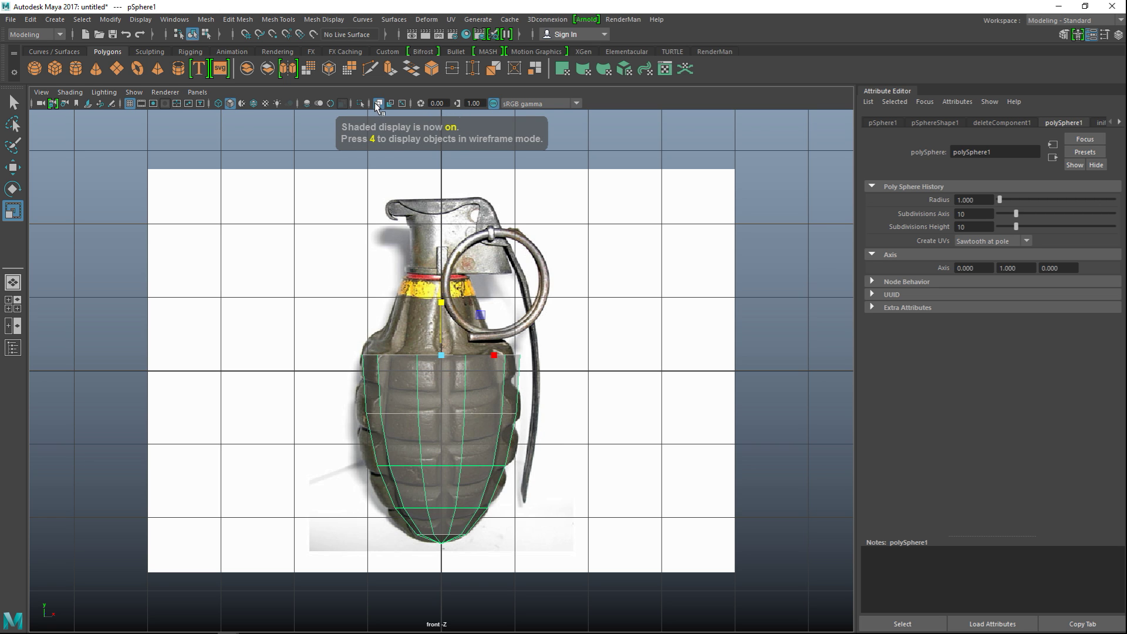
- Raise the lowest horizontal edge loop above the pole and widen it to match the grenade's outline
scroll(581, 456, up, 2)
scroll(587, 469, up, 1)
scroll(582, 481, down, 1)
alt+middle_drag(585, 494, 599, 420)
scroll(635, 453, up, 1)
alt+middle_drag(662, 473, 648, 431)
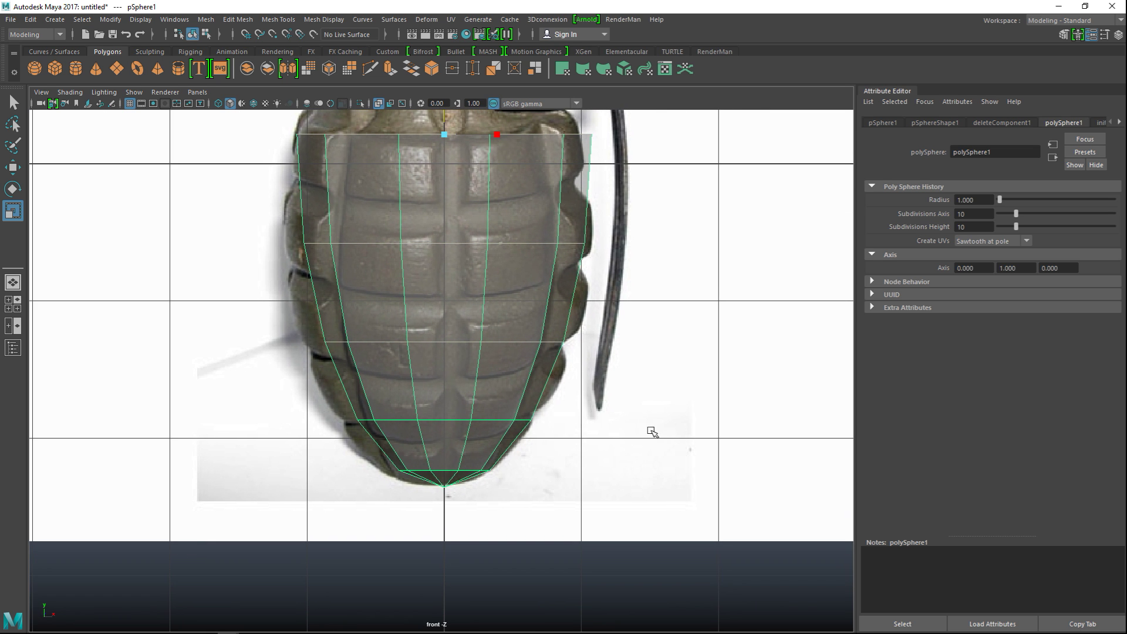
right_click(444, 473)
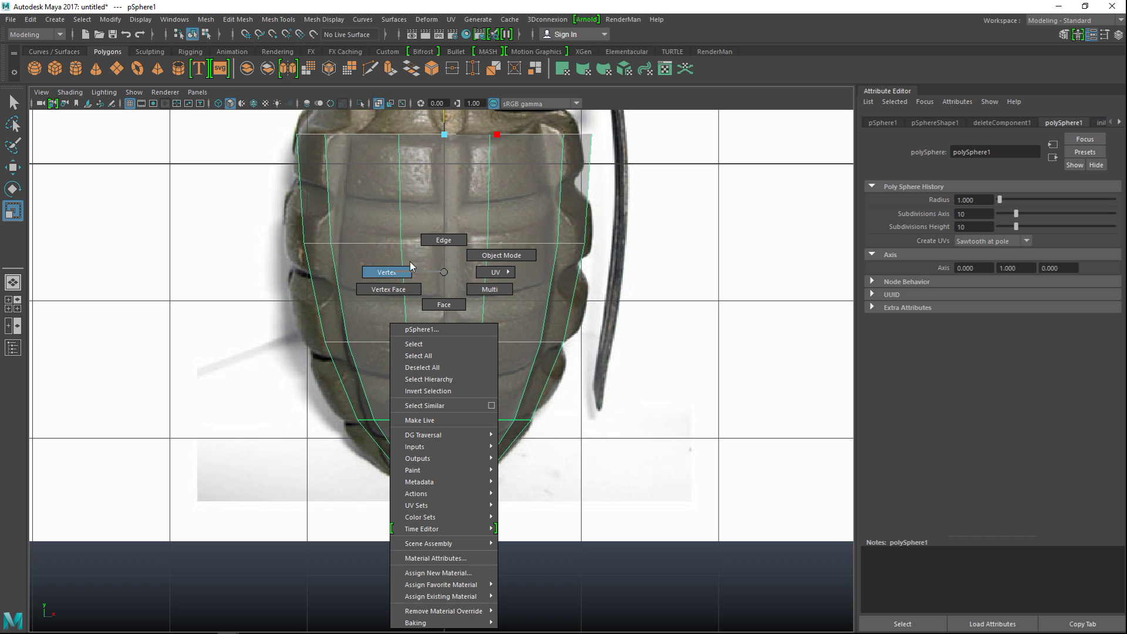
click(444, 240)
double_click(446, 469)
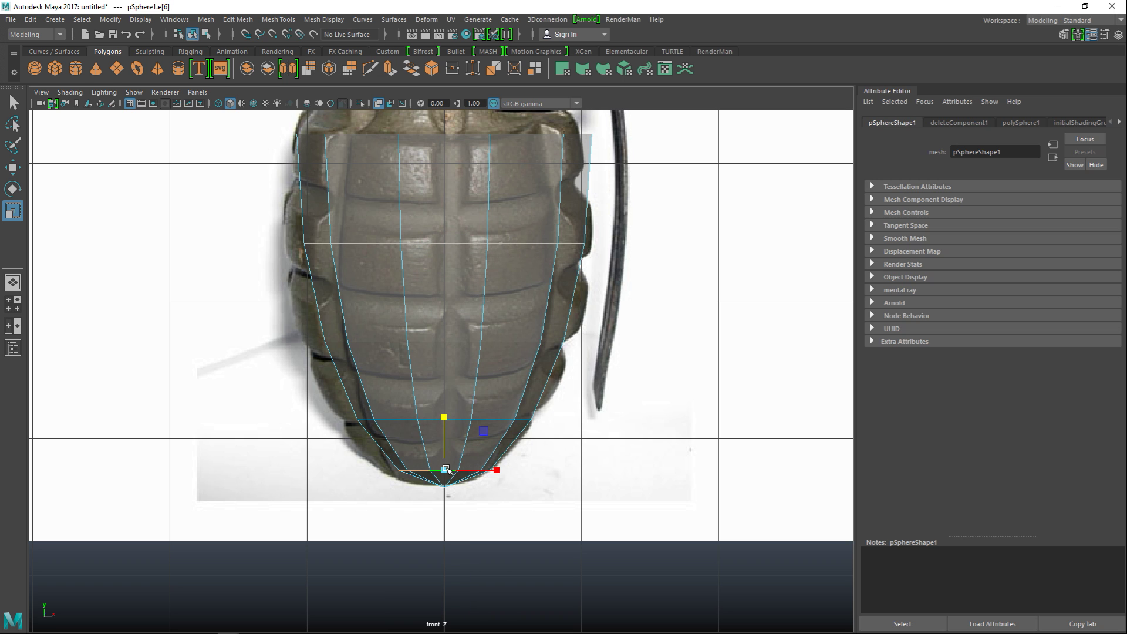
key(w)
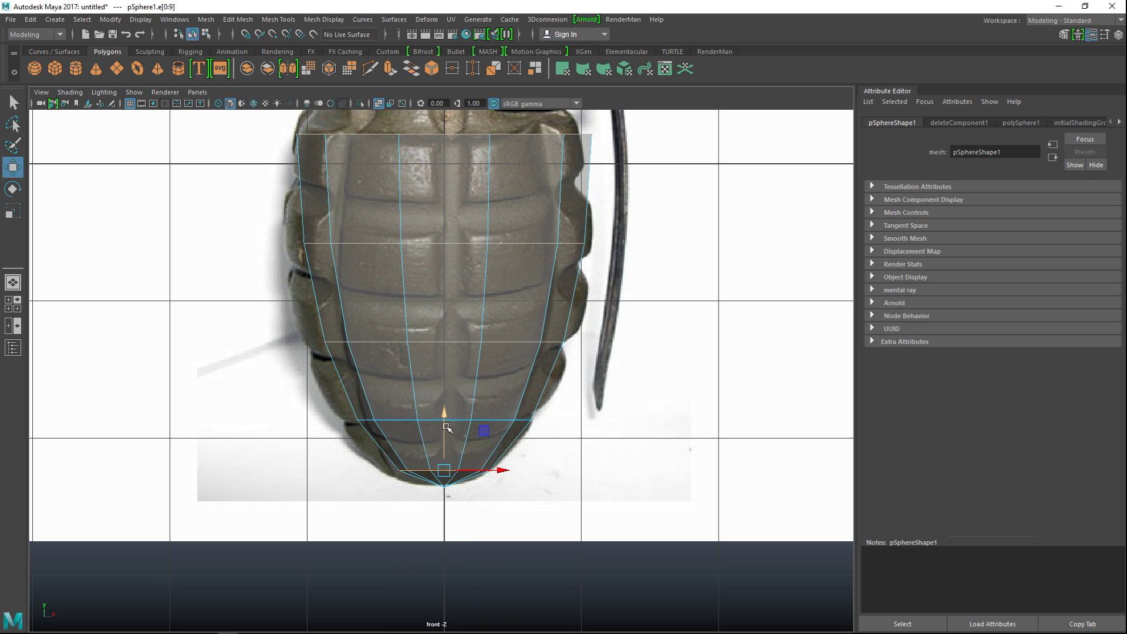
drag(445, 414, 452, 388)
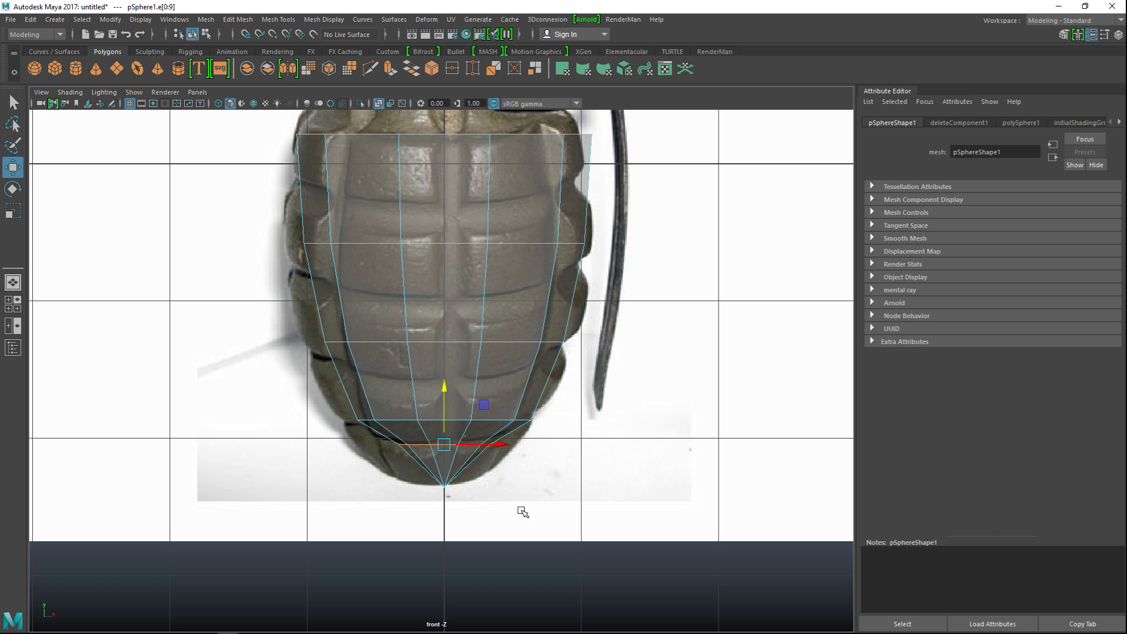
key(r)
drag(498, 446, 511, 447)
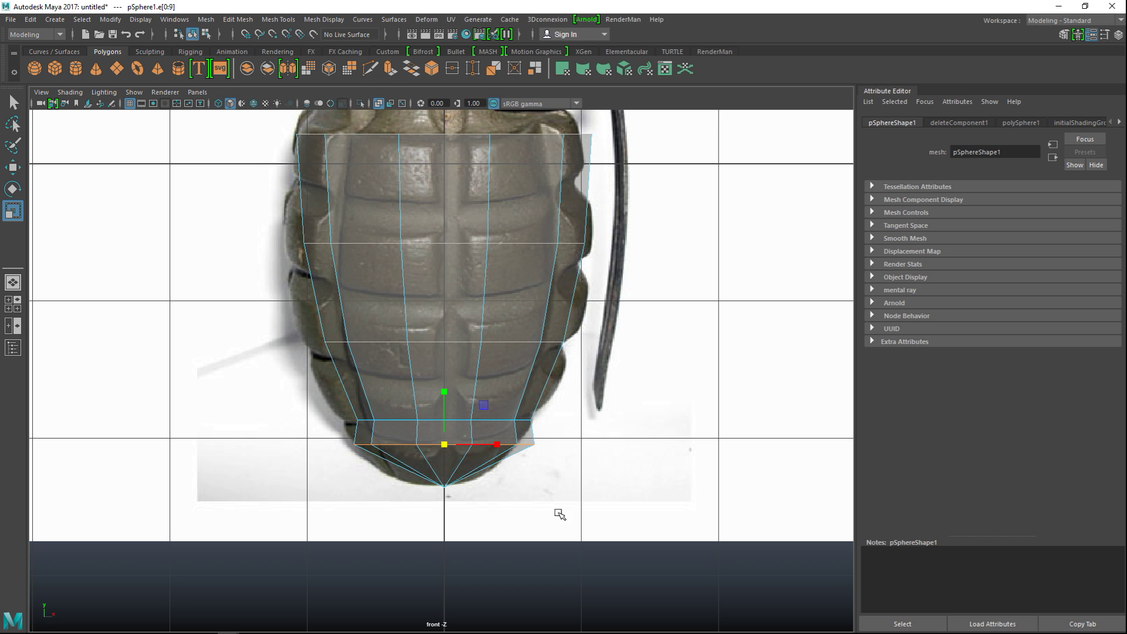
- Raise the second edge loop from the bottom to the groove above and scale it out to the grenade's outline
double_click(400, 421)
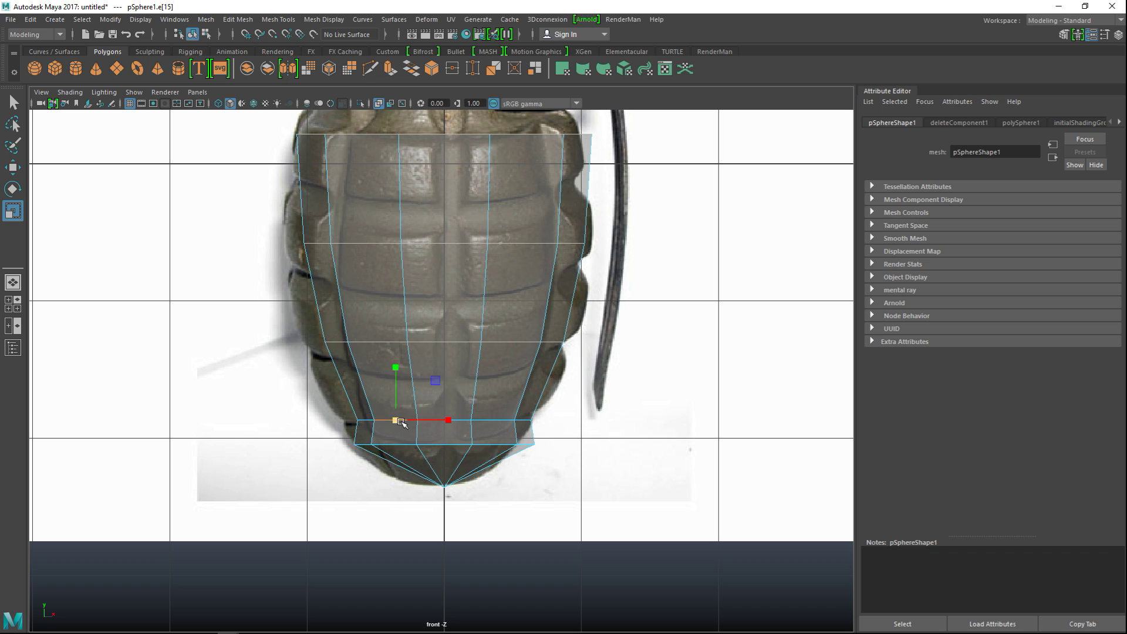
key(w)
drag(445, 369, 445, 336)
key(r)
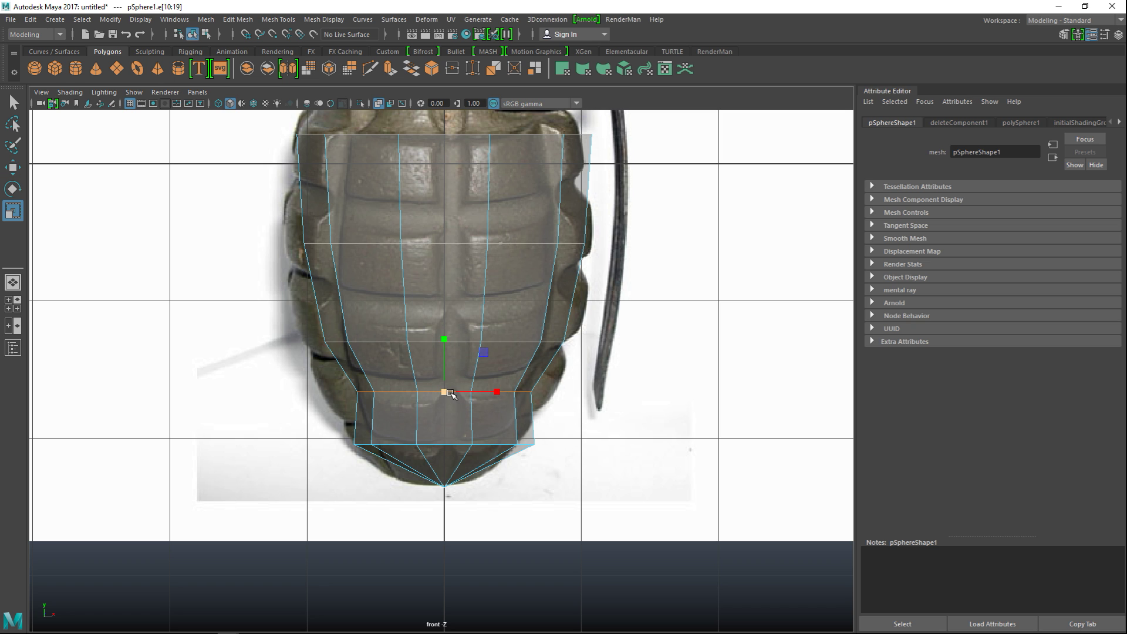
drag(445, 392, 499, 394)
- Move the third edge loop from the bottom up to the next groove and enlarge it to the body's width
double_click(506, 341)
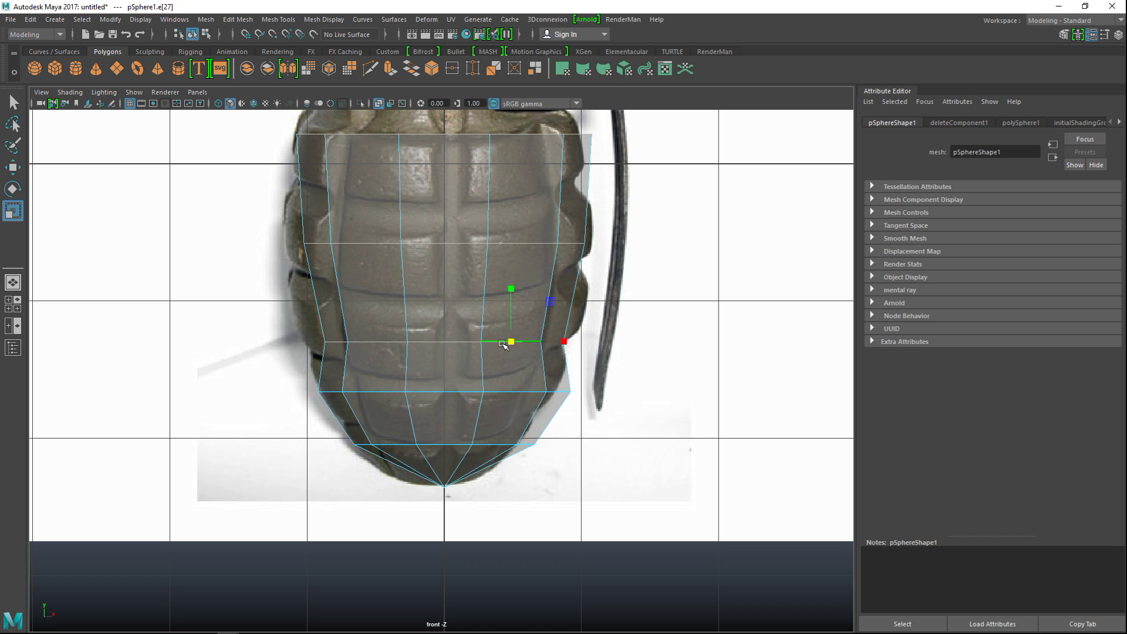
key(w)
drag(445, 289, 447, 262)
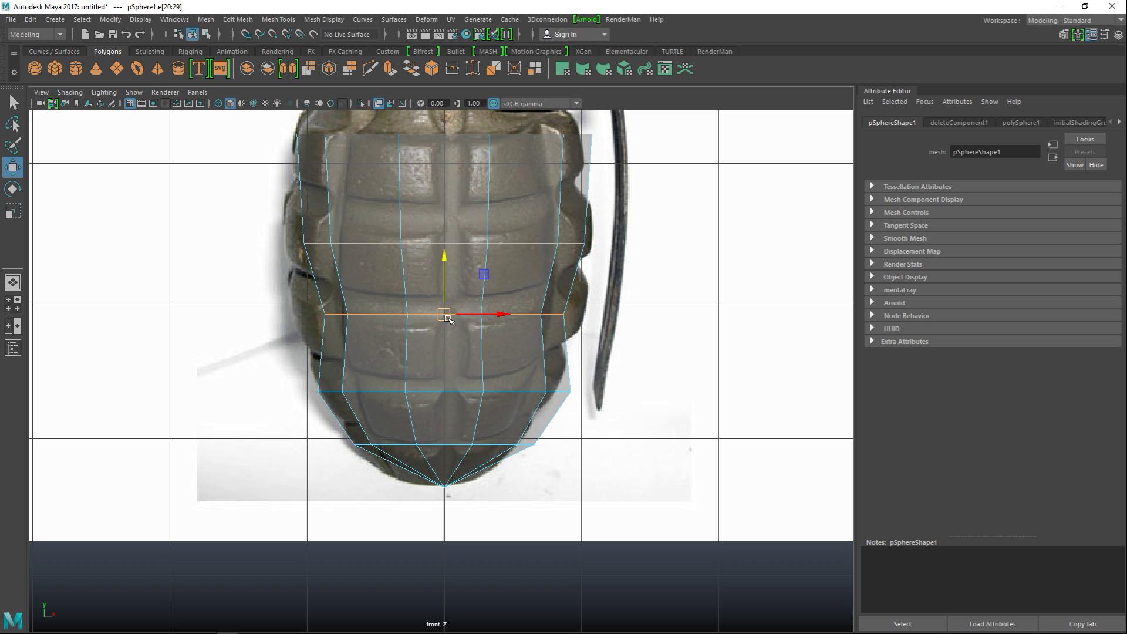
key(r)
drag(443, 315, 483, 311)
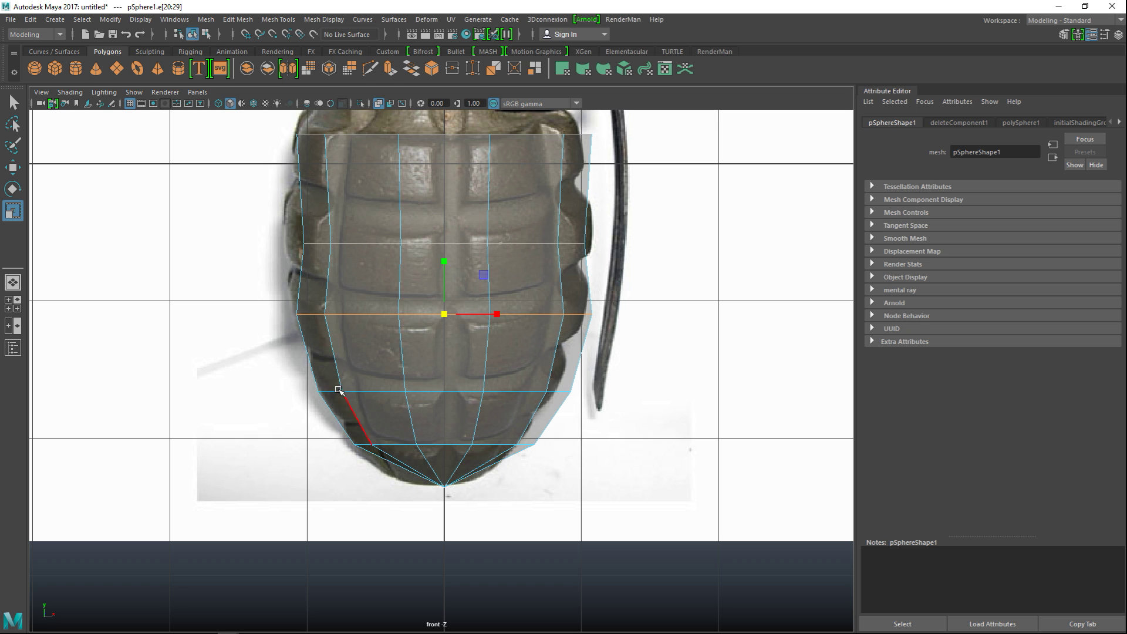
- Move the fourth edge loop from the bottom up to the uppermost groove and scale it out to the grenade's widest outline
double_click(419, 244)
key(w)
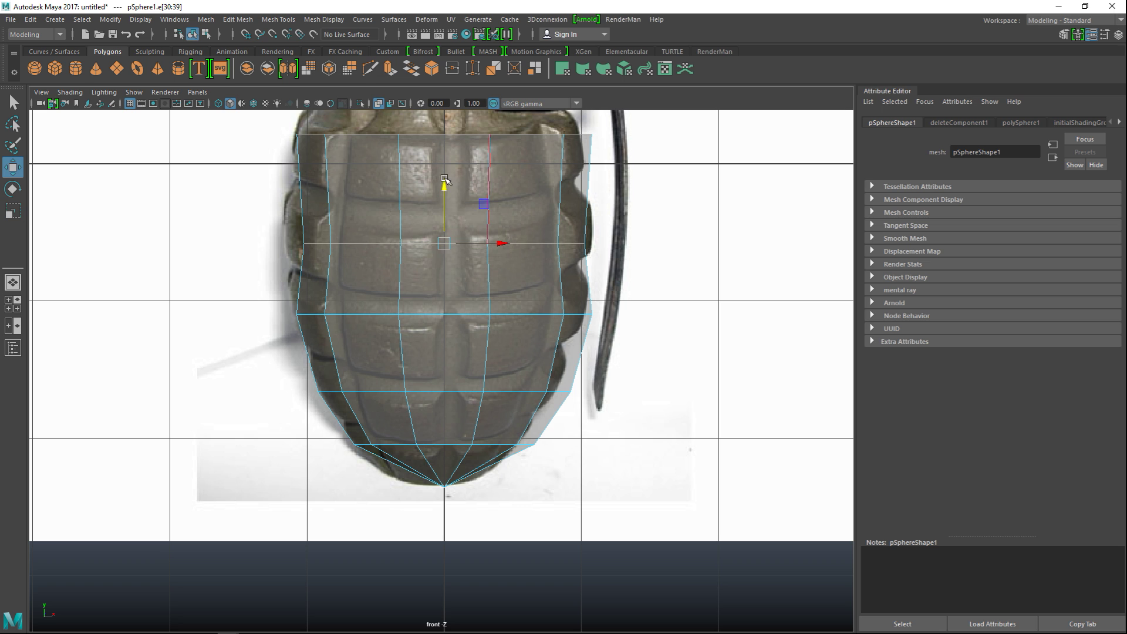
drag(444, 186, 445, 174)
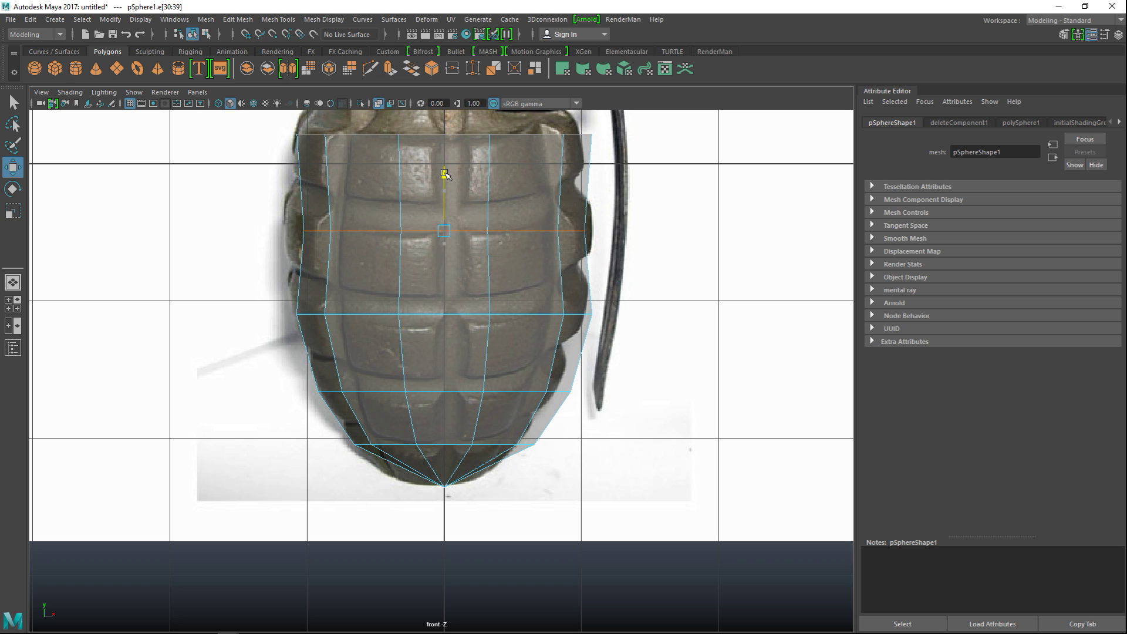
key(r)
drag(446, 233, 469, 238)
alt+middle_drag(483, 274, 486, 358)
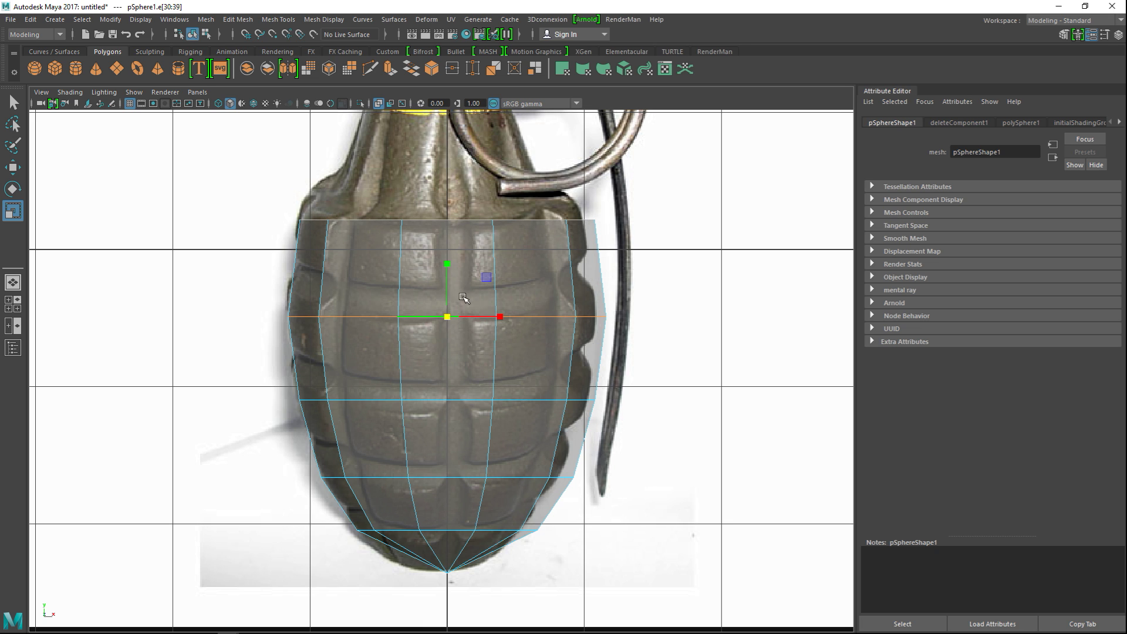
key(w)
drag(449, 265, 451, 249)
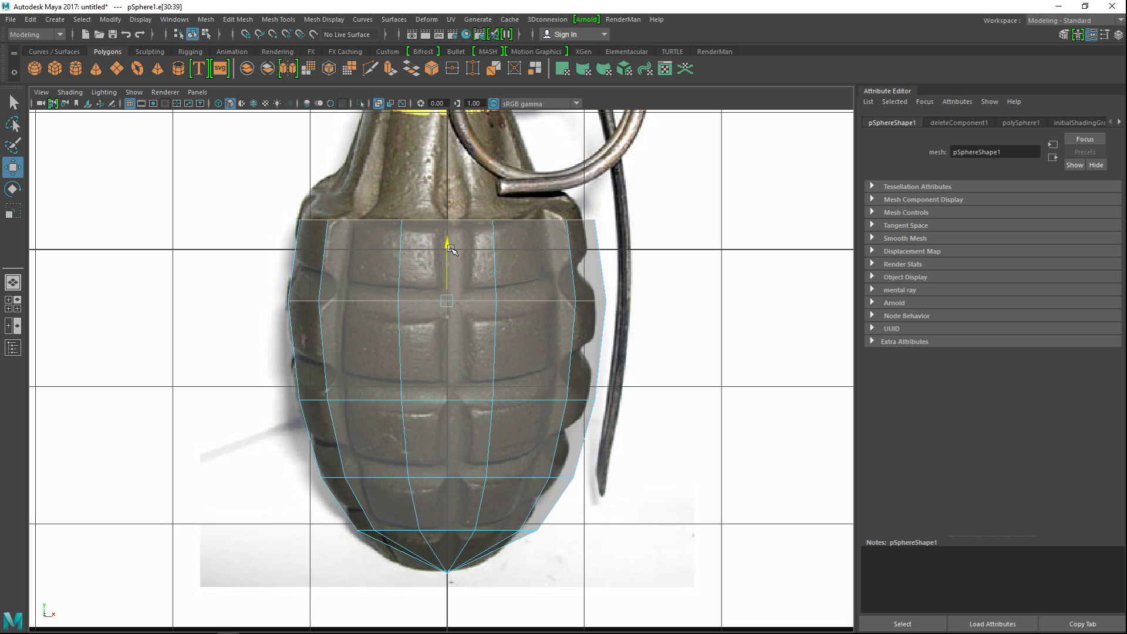
- Nudge the third and second edge loops from the bottom slightly upward to line up with the grenade's grooves
double_click(435, 399)
drag(449, 344, 450, 338)
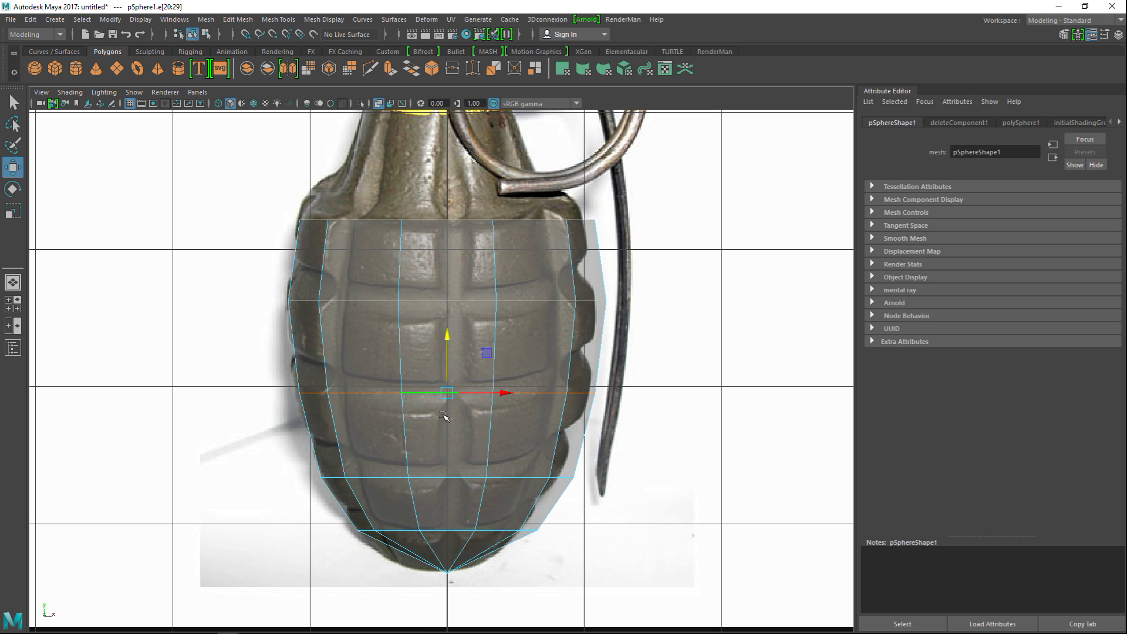
double_click(454, 477)
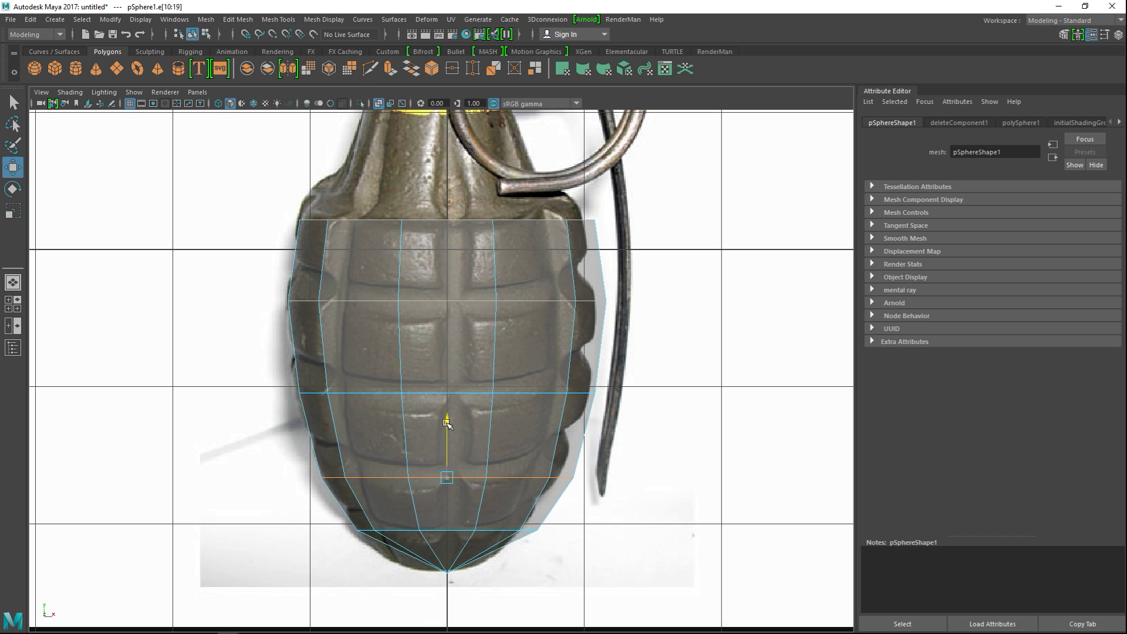
drag(448, 423, 449, 418)
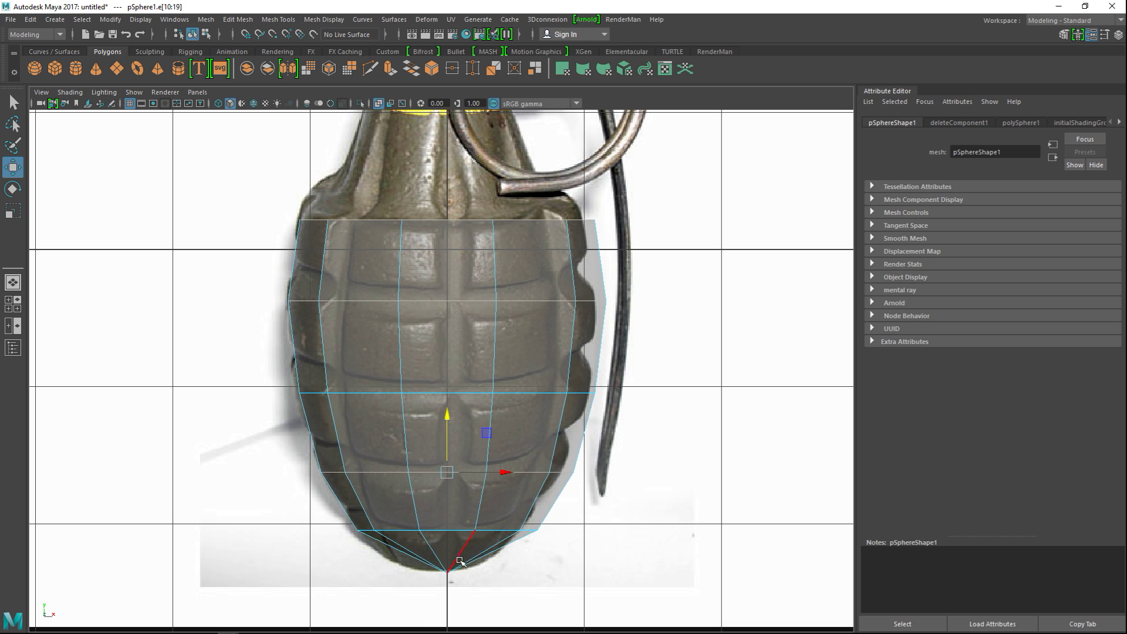
click(321, 22)
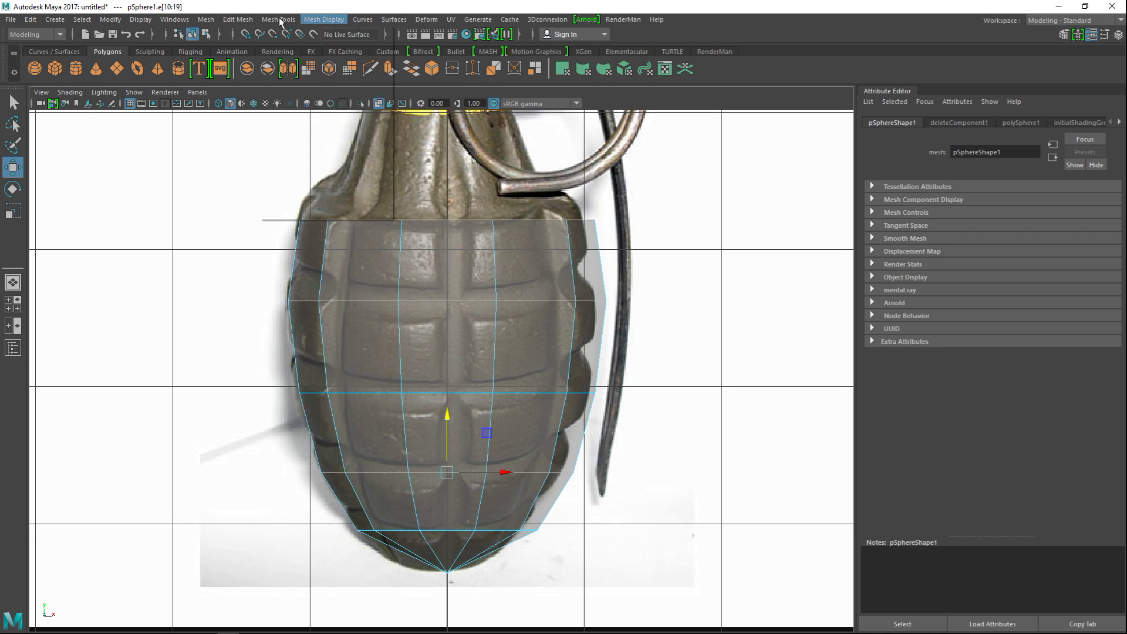
click(390, 107)
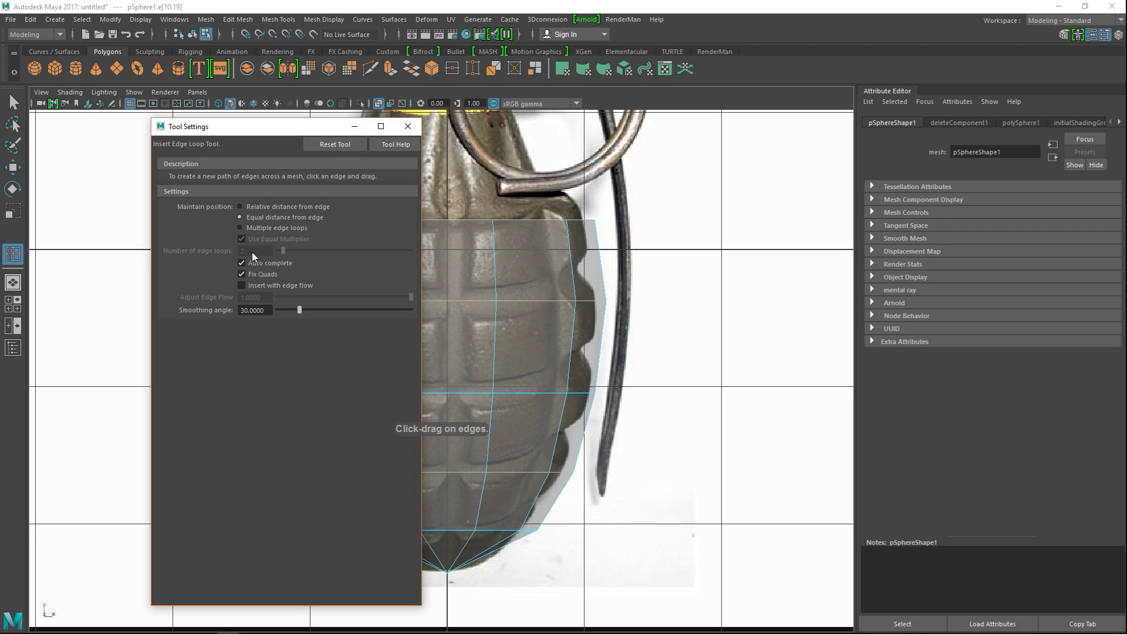
click(463, 555)
drag(464, 556, 444, 564)
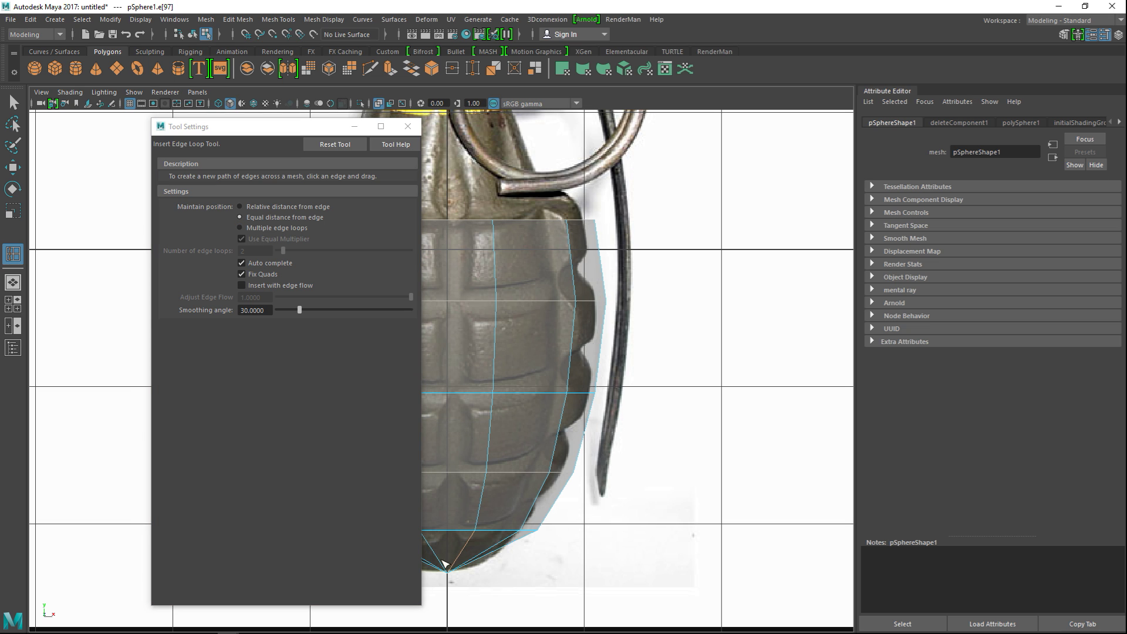
click(408, 127)
key(ctrl+z)
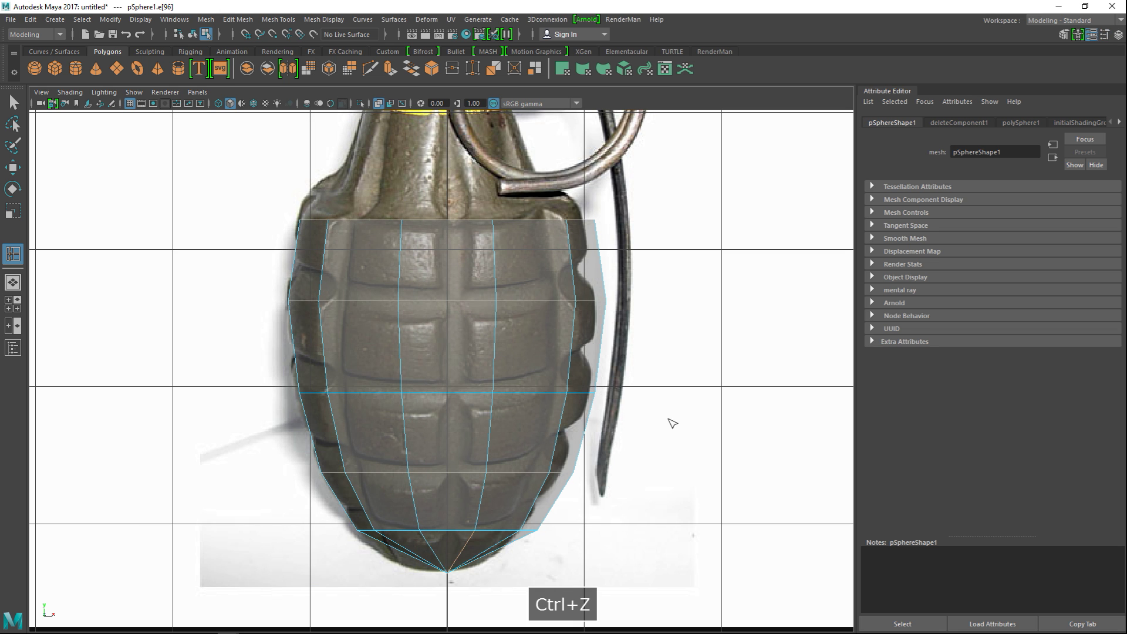
- Slice a horizontal edge loop through the body with Multi-Cut, just above the bottom pole
scroll(673, 420, up, 3)
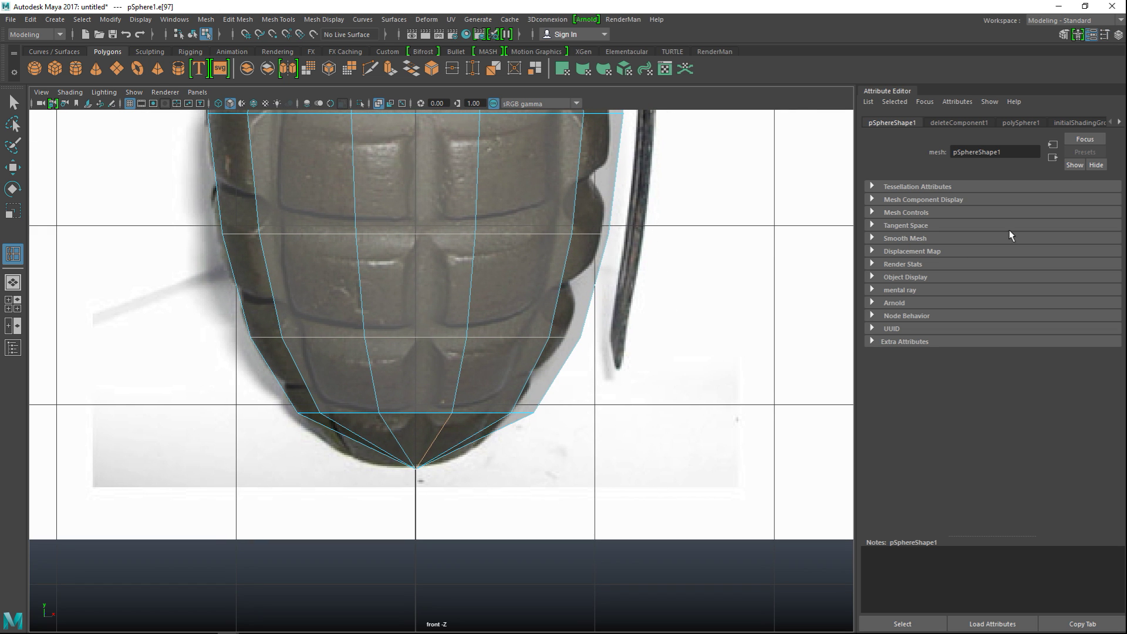
click(1063, 36)
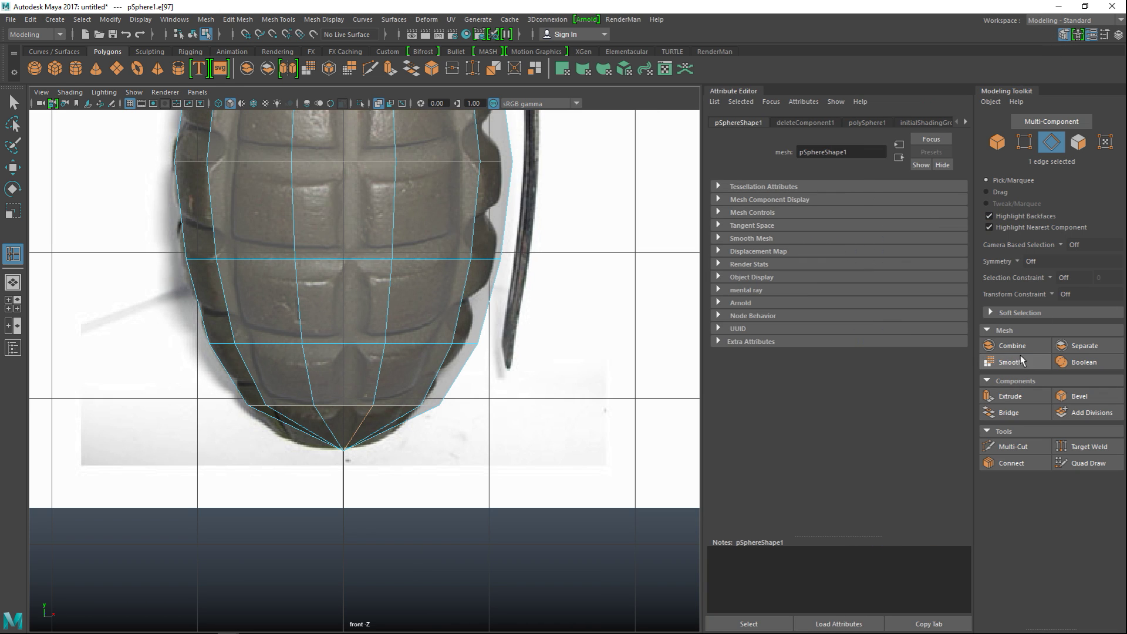
click(1024, 451)
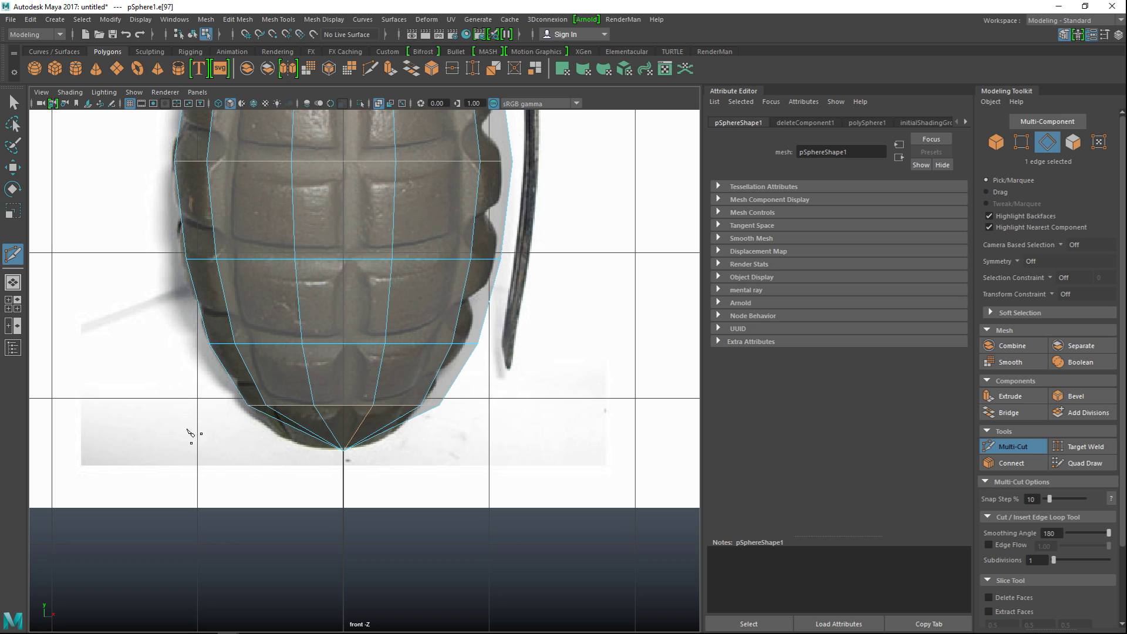
drag(166, 433, 565, 437)
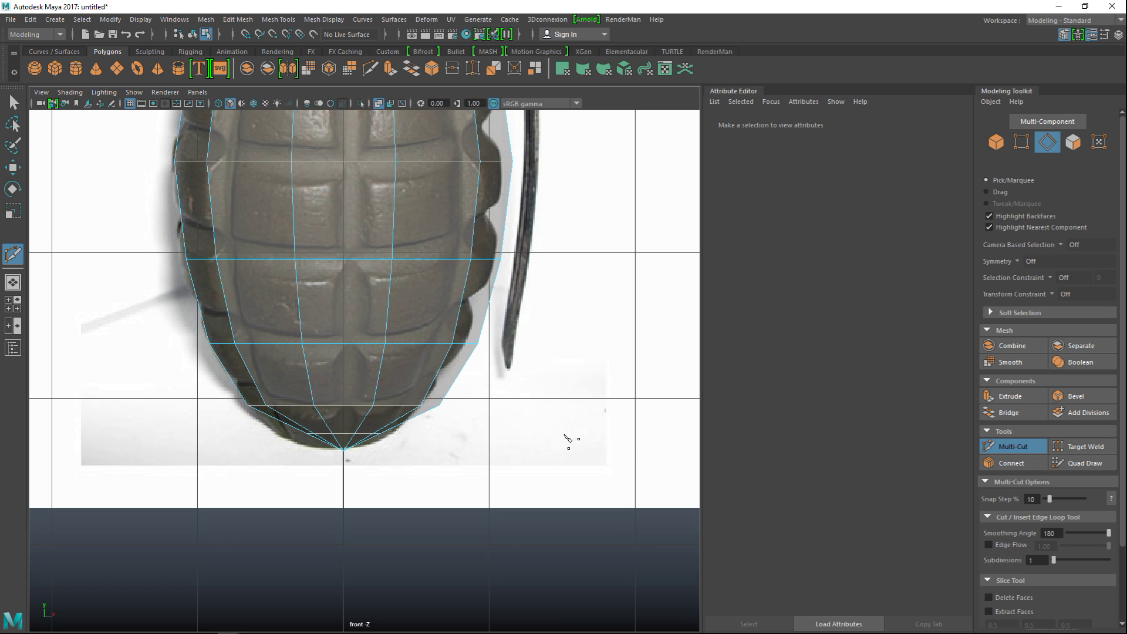
key(q)
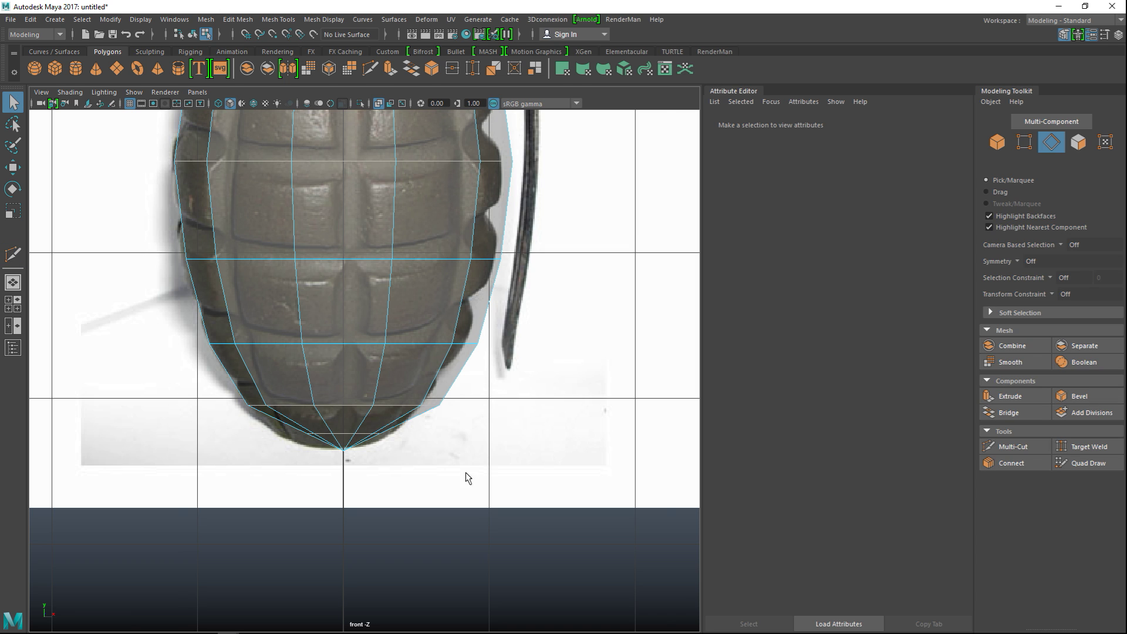
- Scale the new lowest edge loop outward to fit the grenade's rounded bottom in the reference image
scroll(466, 477, up, 3)
double_click(338, 462)
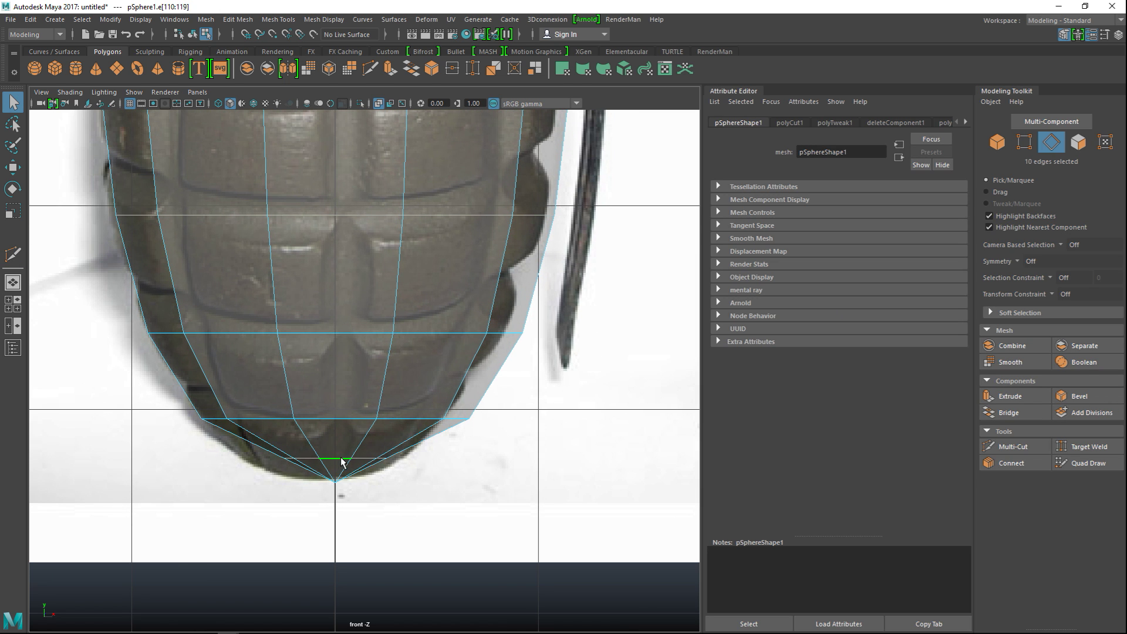
key(r)
drag(336, 460, 394, 458)
scroll(536, 439, down, 5)
scroll(538, 436, up, 4)
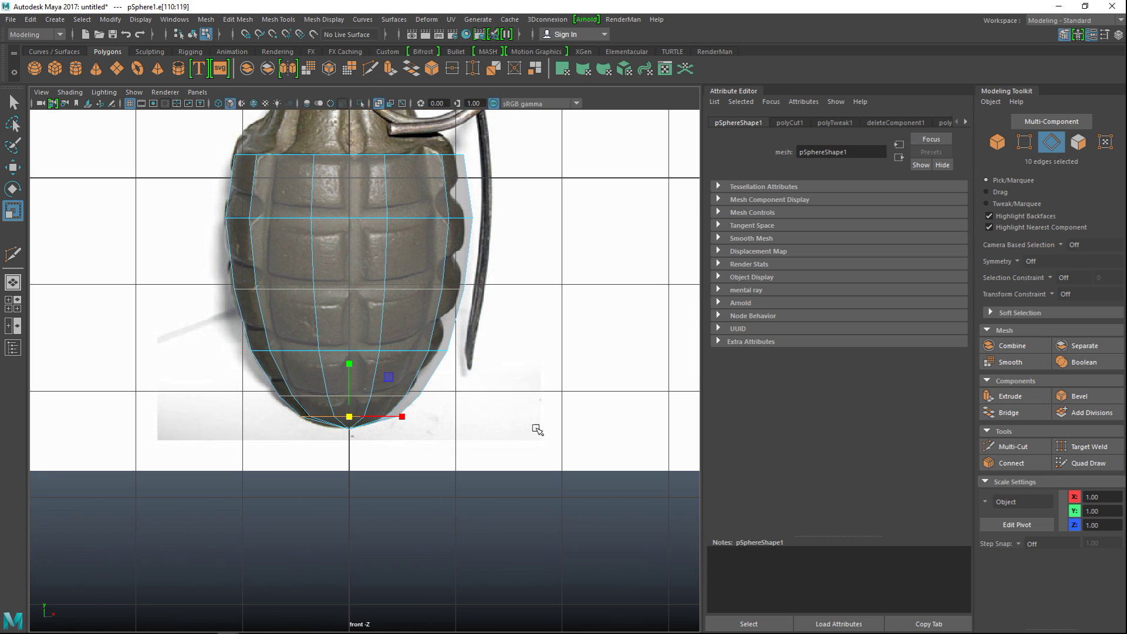
- Extrude the open border edge loop at the body's upper end in the perspective view and raise it slightly
key(space)
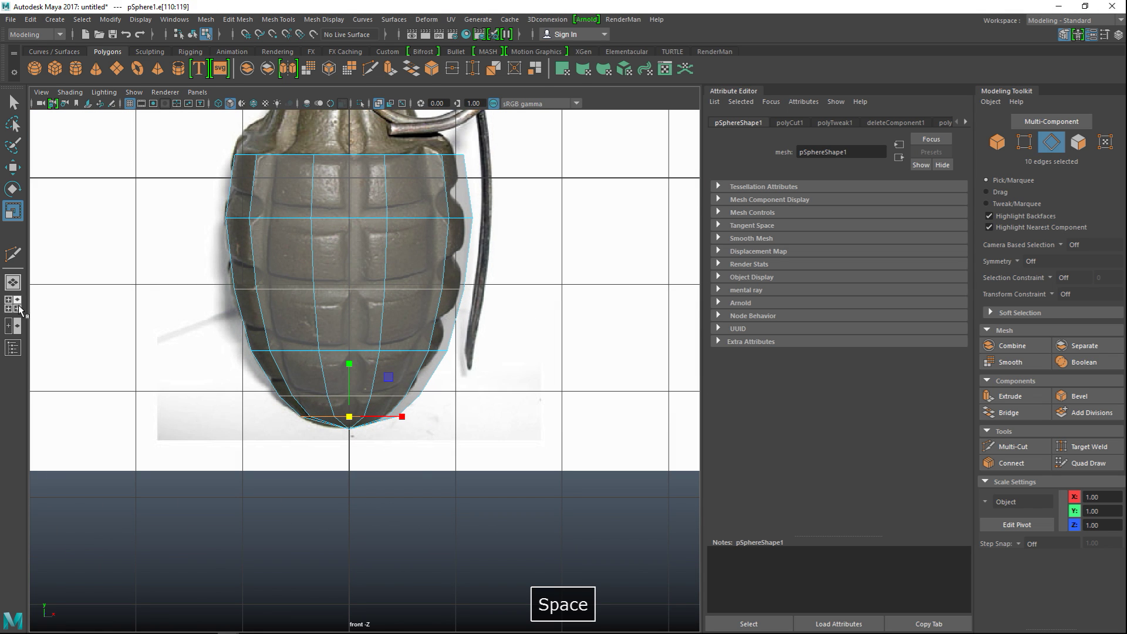
click(11, 310)
key(space)
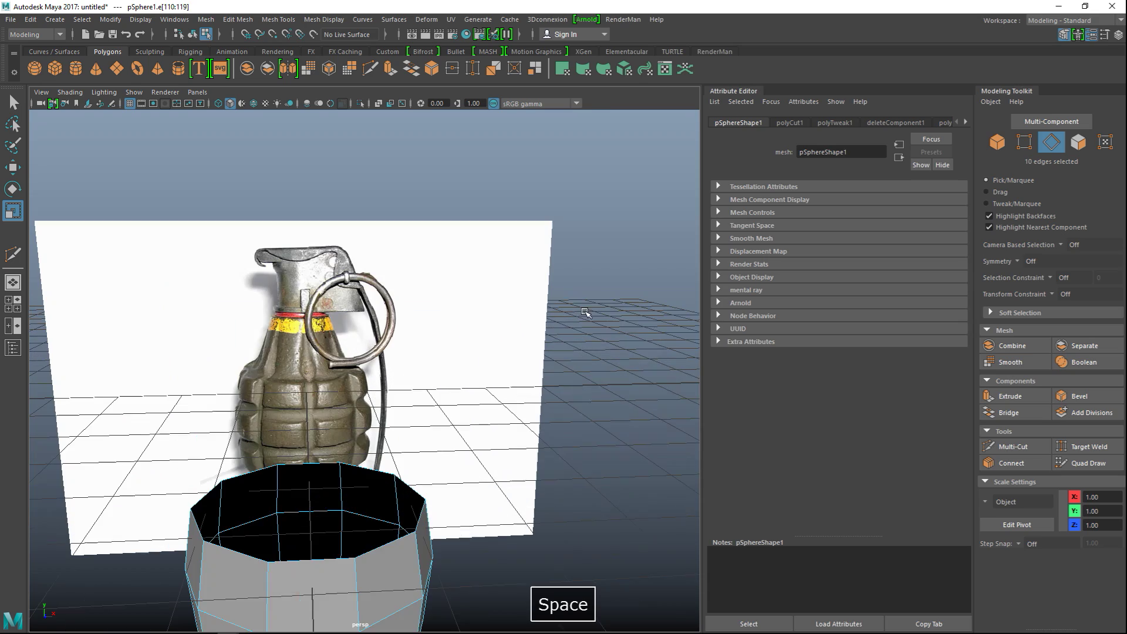
alt+drag(554, 357, 521, 276)
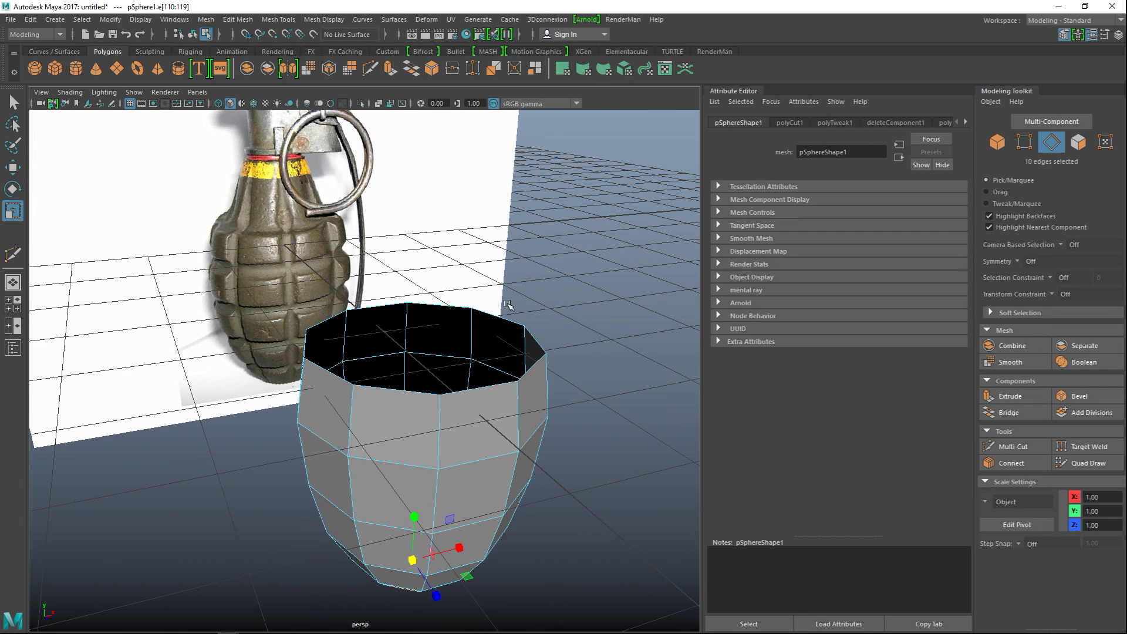
double_click(387, 389)
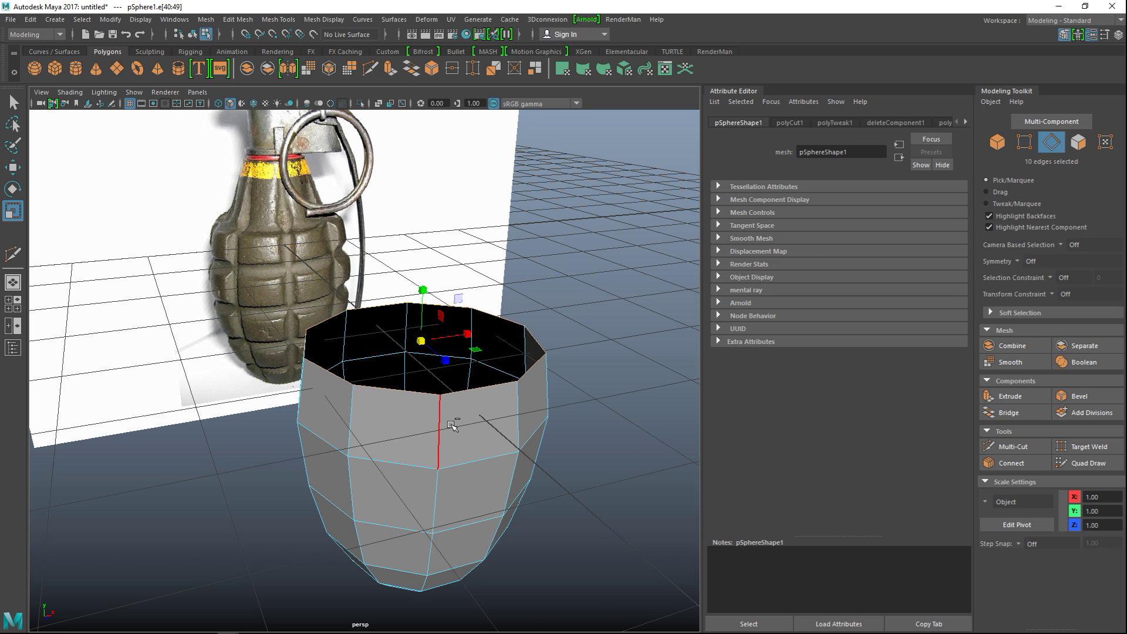
key(ctrl+e)
key(F9)
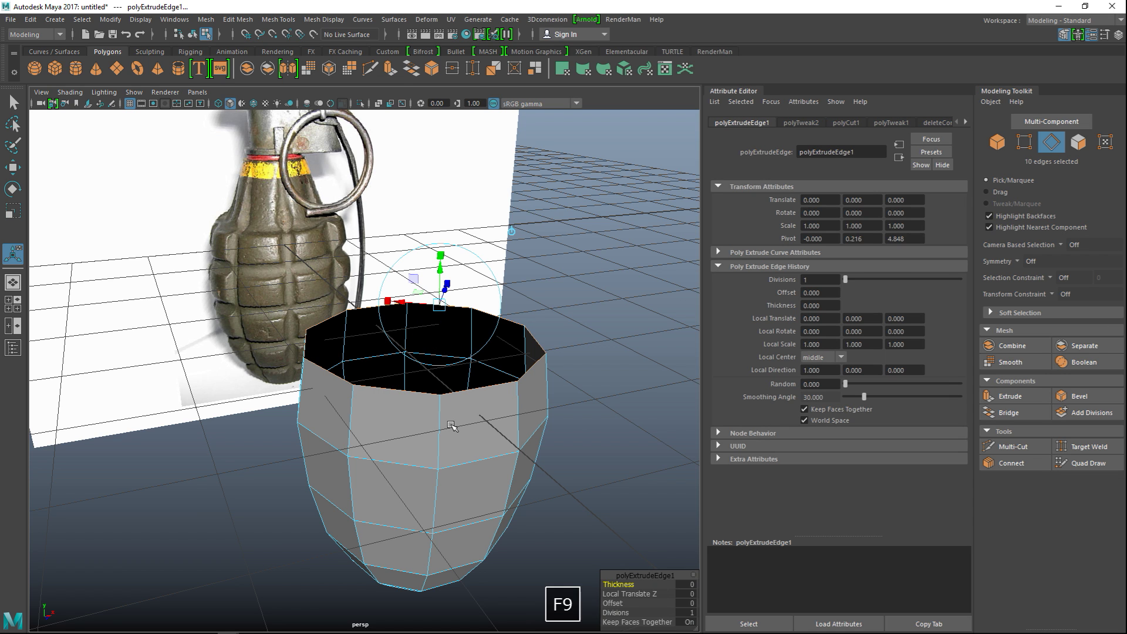
key(w)
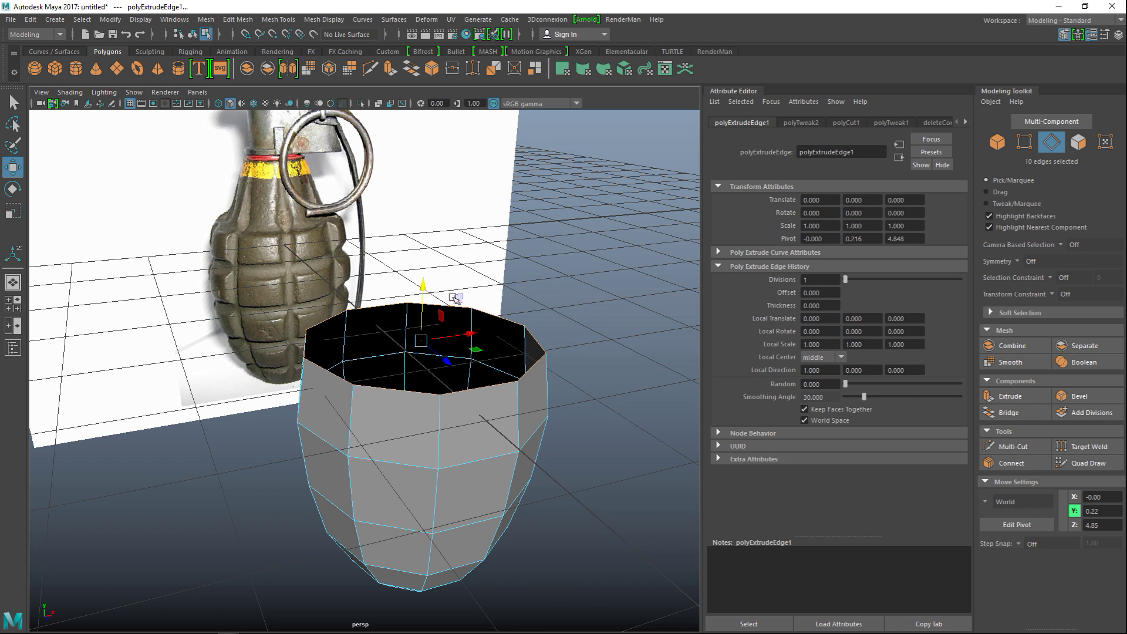
drag(424, 284, 424, 269)
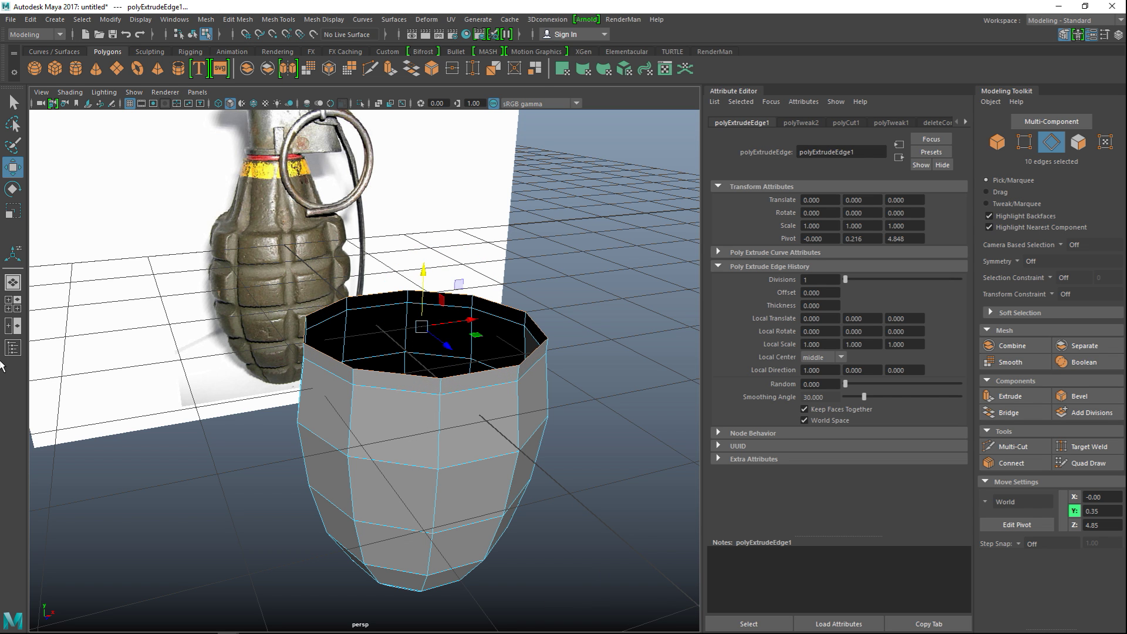
- In the front view, scale the extruded rim inward to the width of the neck's base and lower it slightly
click(14, 310)
key(space)
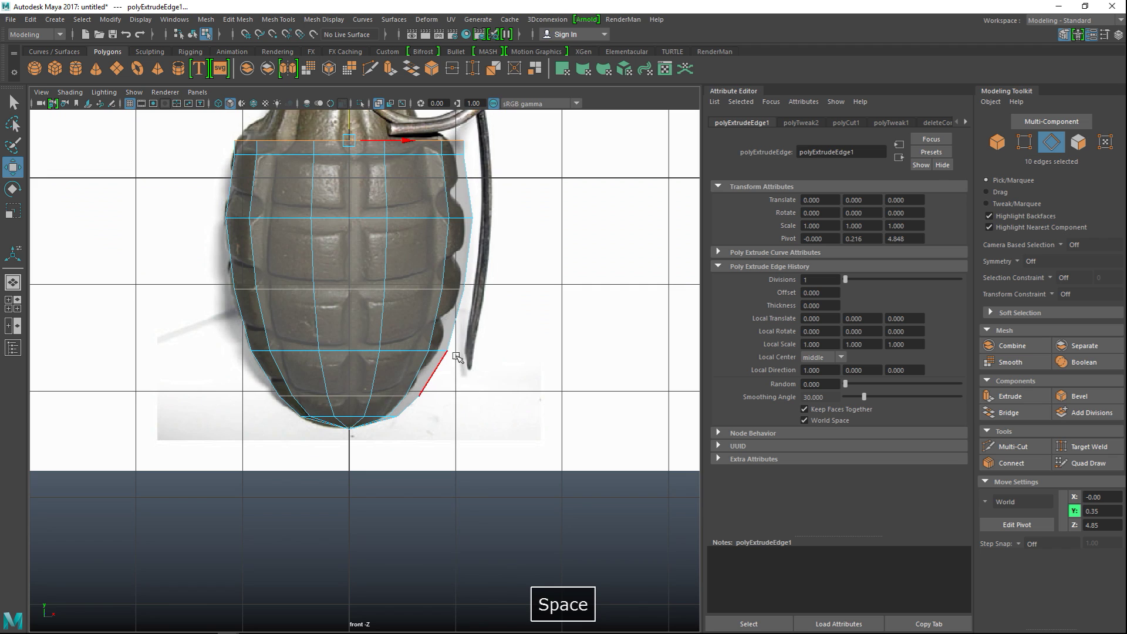
scroll(487, 302, up, 2)
alt+middle_drag(455, 296, 452, 514)
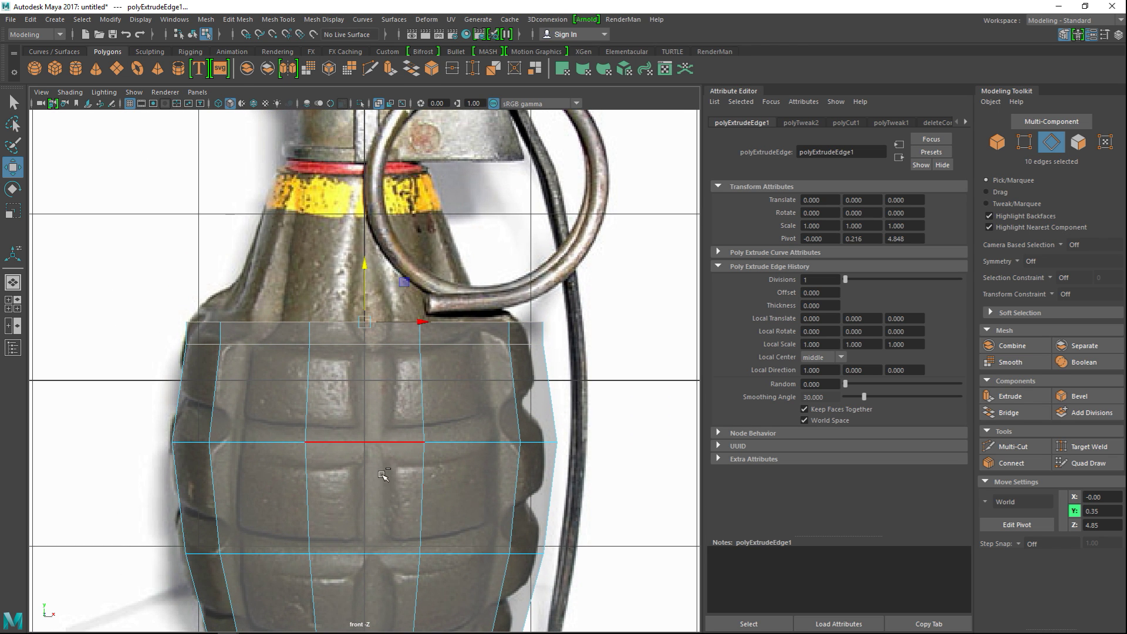
key(r)
drag(364, 322, 291, 333)
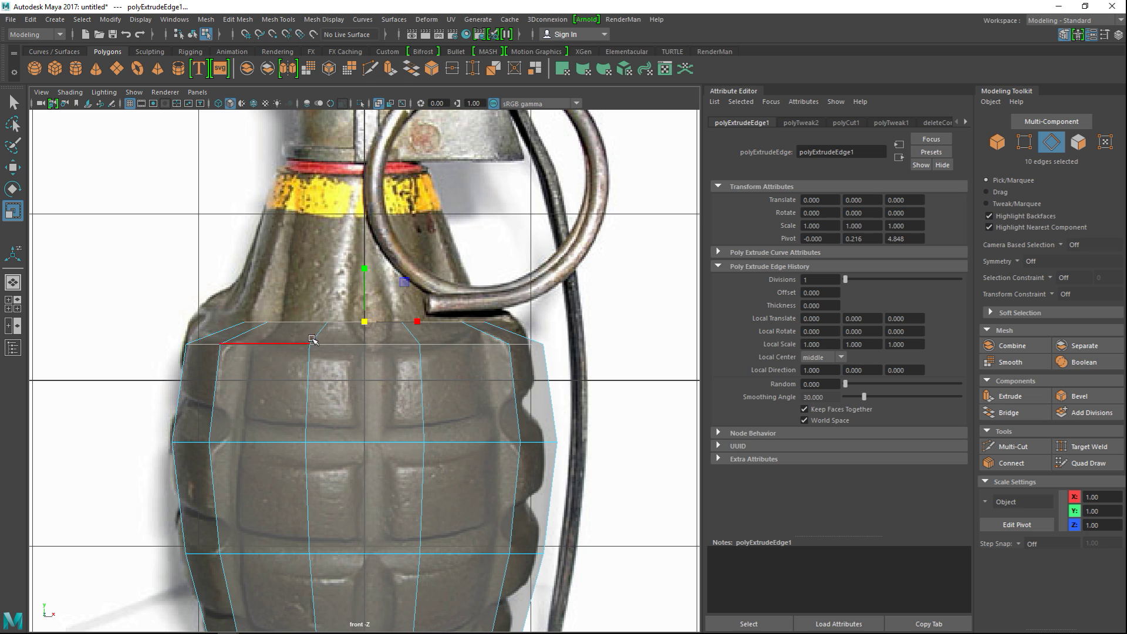
key(w)
drag(365, 266, 368, 275)
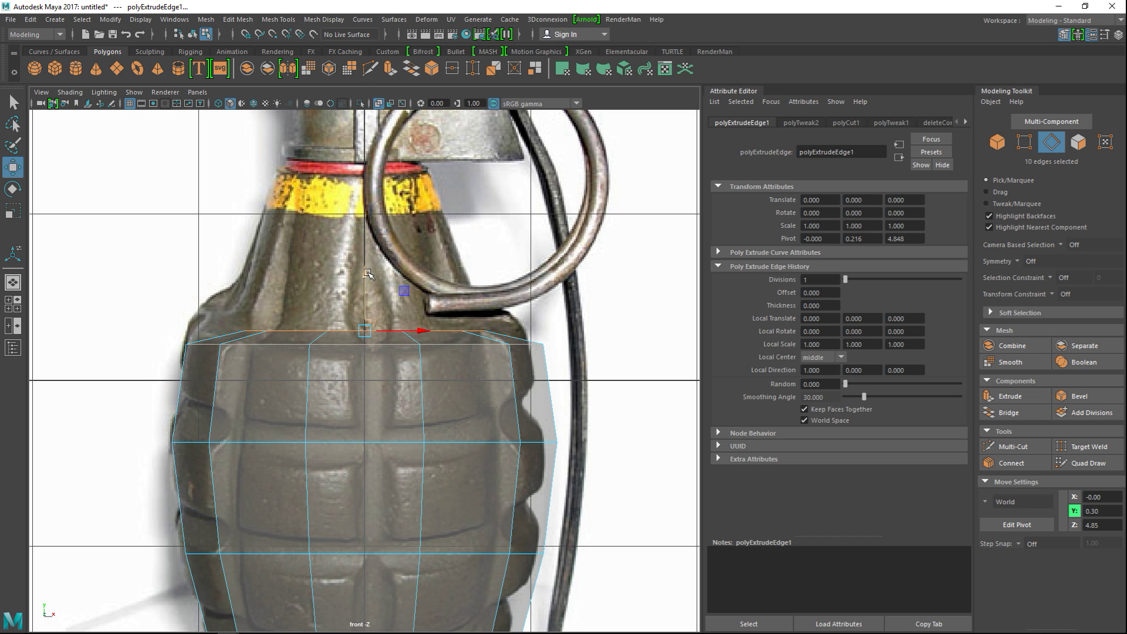
- Extrude the rim again up to the yellow band and scale it inward to the neck's width
key(ctrl+e)
key(w)
drag(371, 276, 377, 128)
key(r)
drag(365, 175, 290, 187)
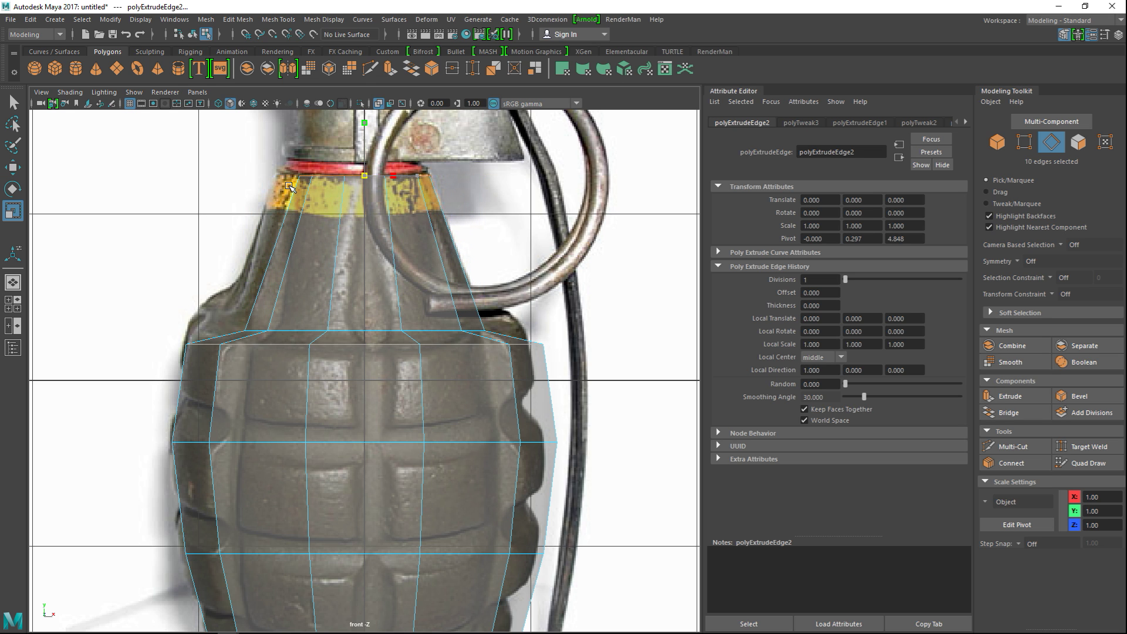
- Try to select the body's faces one by one in the perspective view, starting near the bottom
right_drag(261, 288, 305, 268)
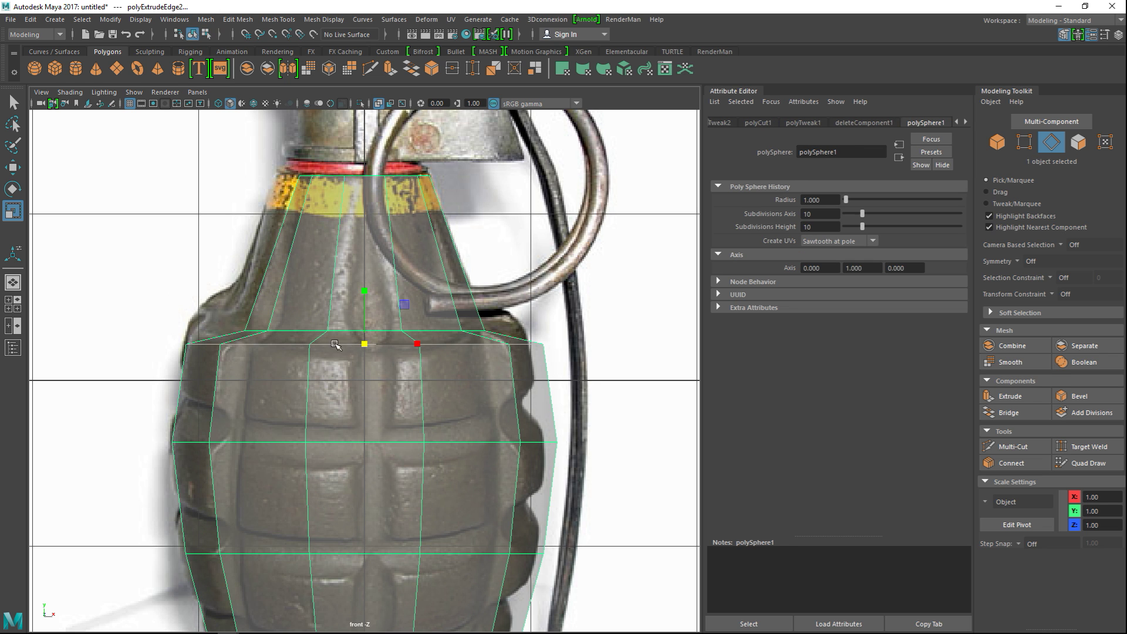
click(13, 303)
key(space)
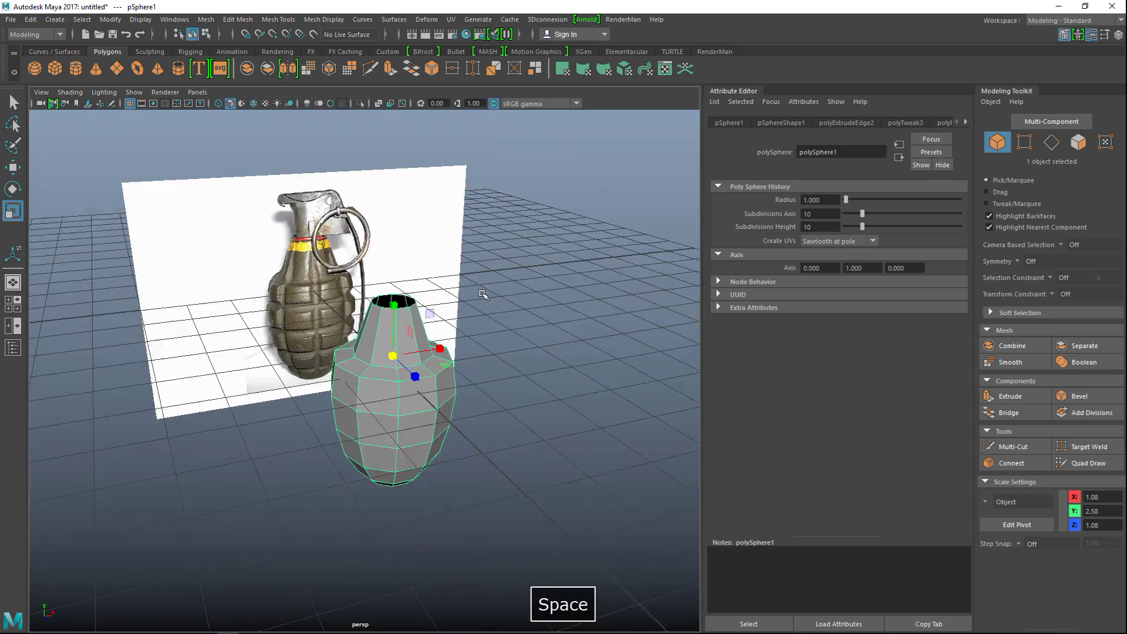
mouse_move(292, 376)
alt+mouse_down()
mouse_move(350, 360)
mouse_move(320, 329)
mouse_move(324, 357)
mouse_move(283, 380)
alt+mouse_up()
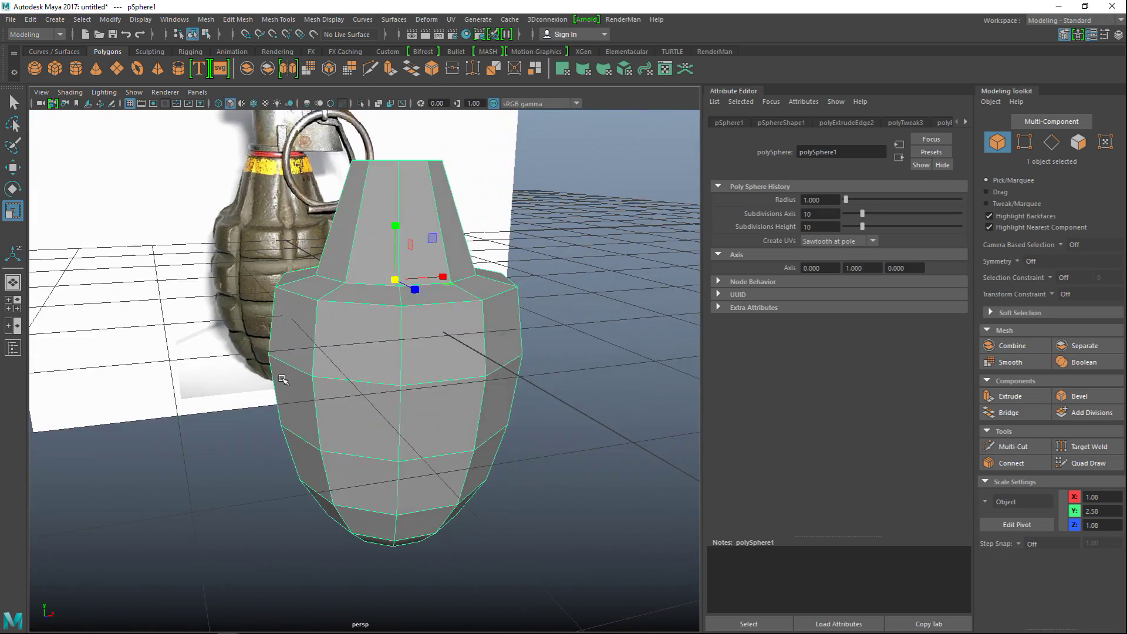
alt+drag(462, 435, 531, 403)
alt+middle_drag(530, 408, 491, 457)
right_drag(450, 343, 461, 302)
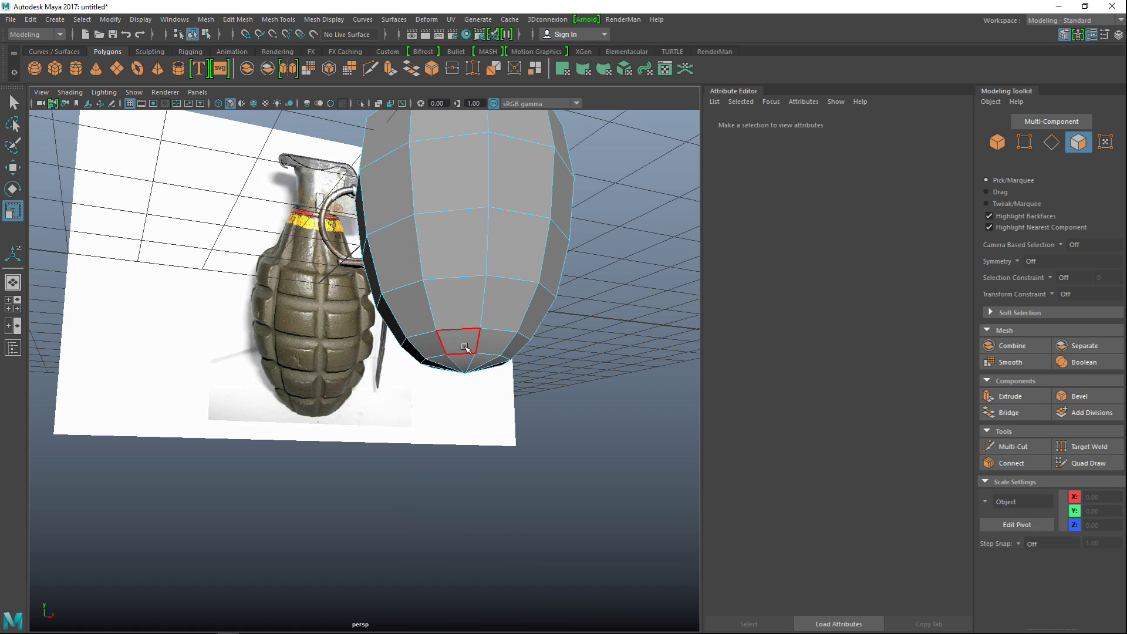
click(465, 347)
shift+click(440, 247)
shift+click(435, 176)
shift+click(417, 125)
shift+click(461, 350)
alt+drag(594, 334, 595, 359)
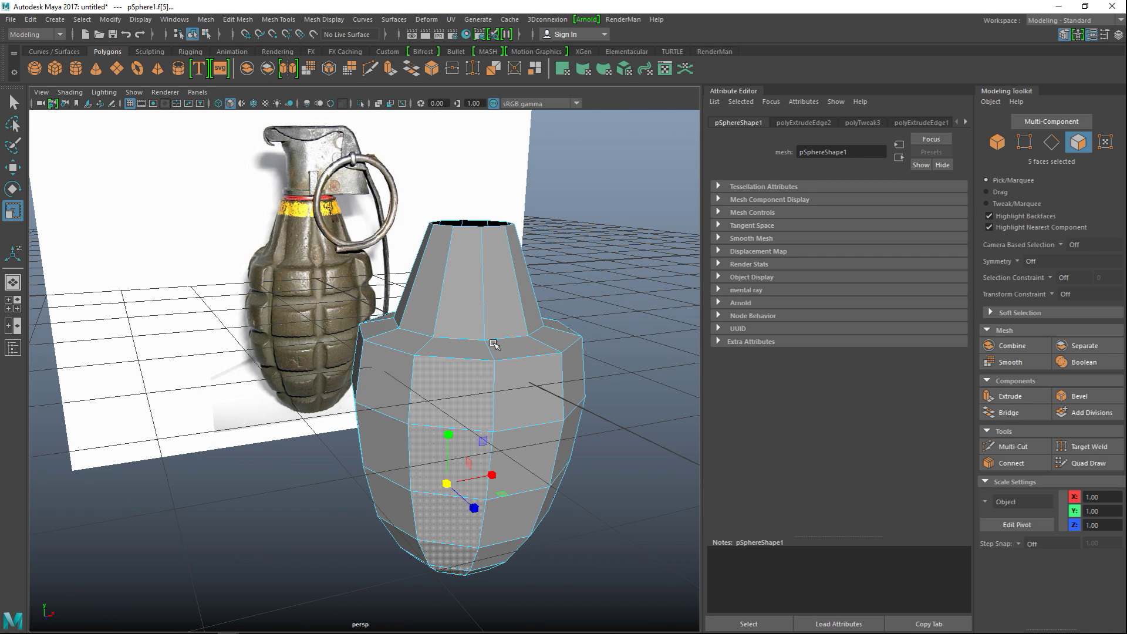
shift+click(464, 348)
shift+click(564, 449)
- Select the faces of the body and neck together in the front view
scroll(562, 453, down, 3)
alt+drag(562, 454, 532, 451)
click(13, 304)
key(space)
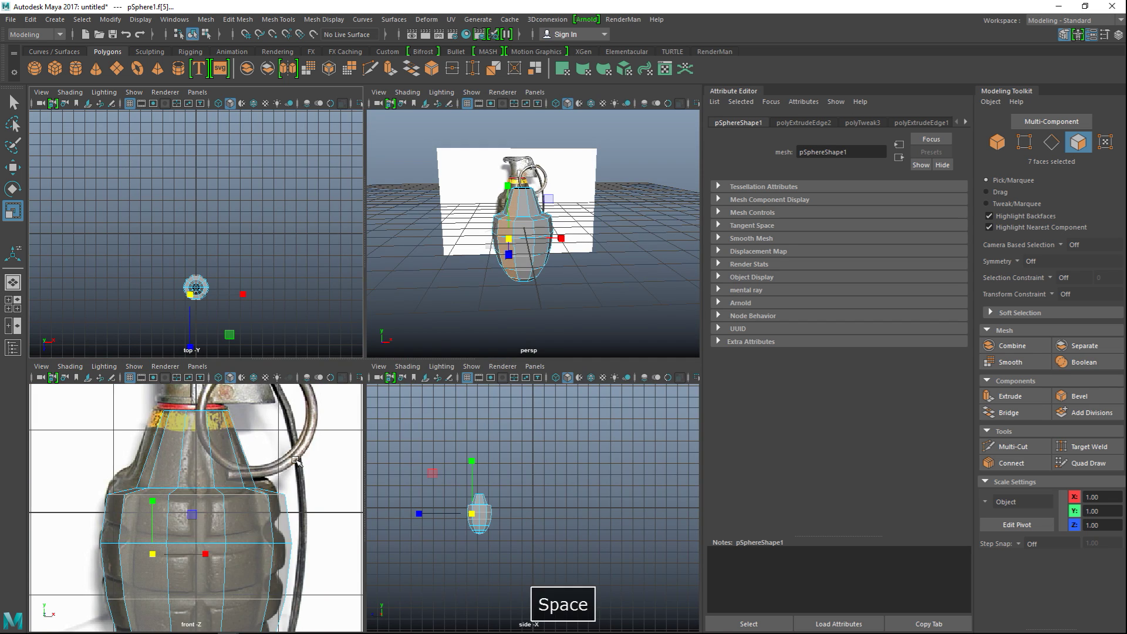
key(space)
scroll(334, 311, down, 2)
scroll(334, 312, up, 5)
right_click(335, 309)
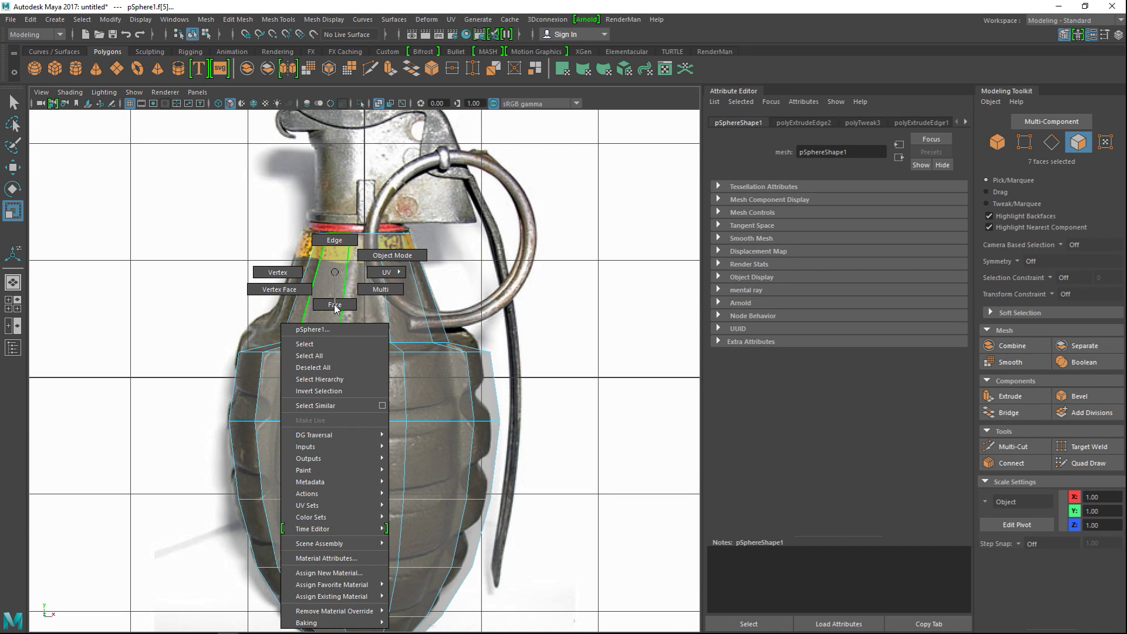
click(335, 305)
drag(251, 273, 563, 626)
alt+middle_drag(555, 551, 545, 345)
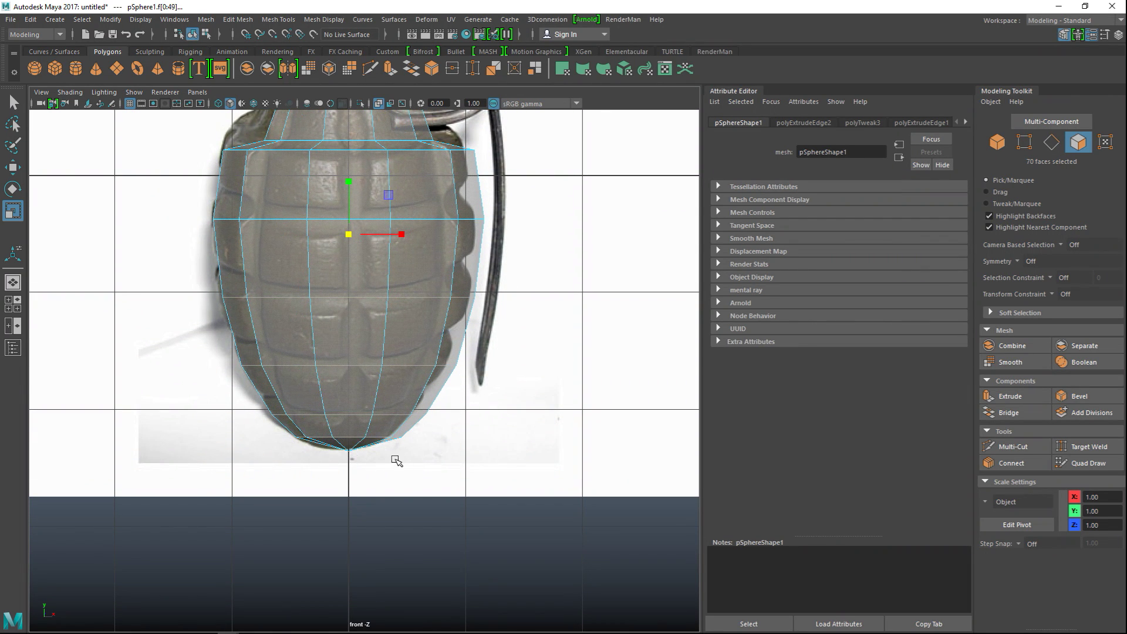
- Extrude the selected body and neck faces separately, with Keep Faces Together off and a thickness of 0.1
click(10, 308)
key(space)
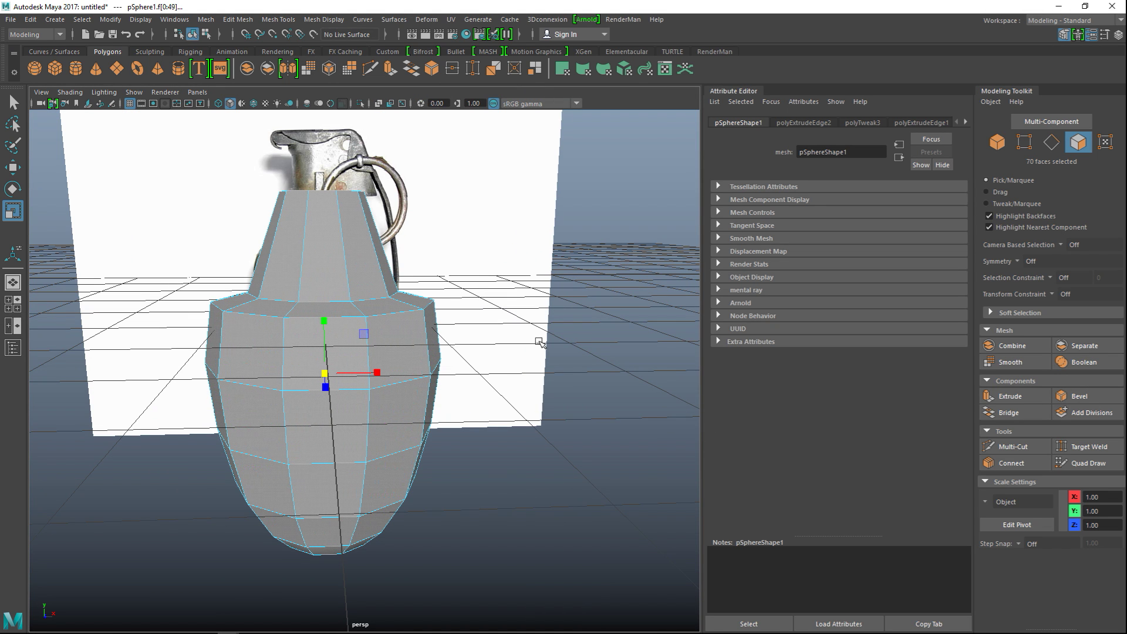
key(ctrl+e)
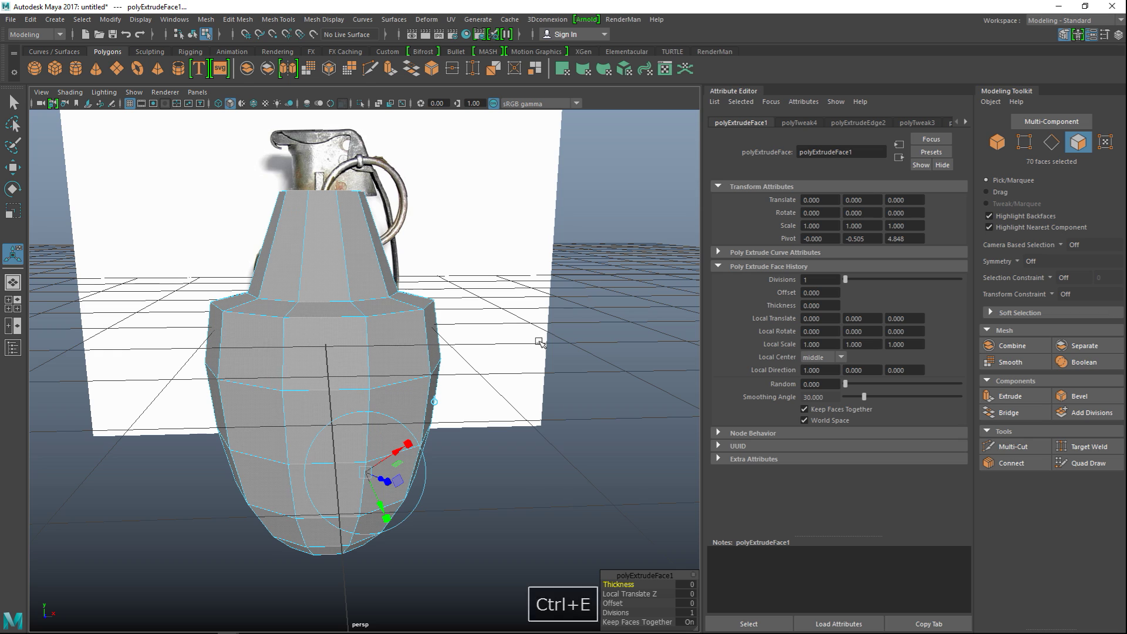
drag(612, 576, 556, 390)
click(567, 436)
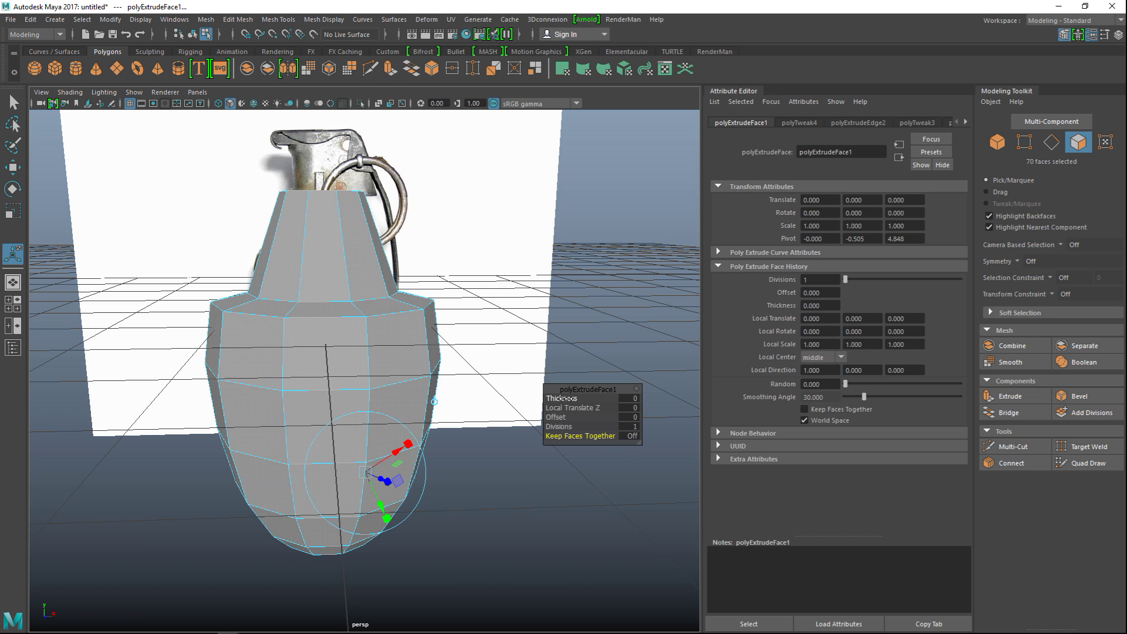
drag(565, 399, 565, 401)
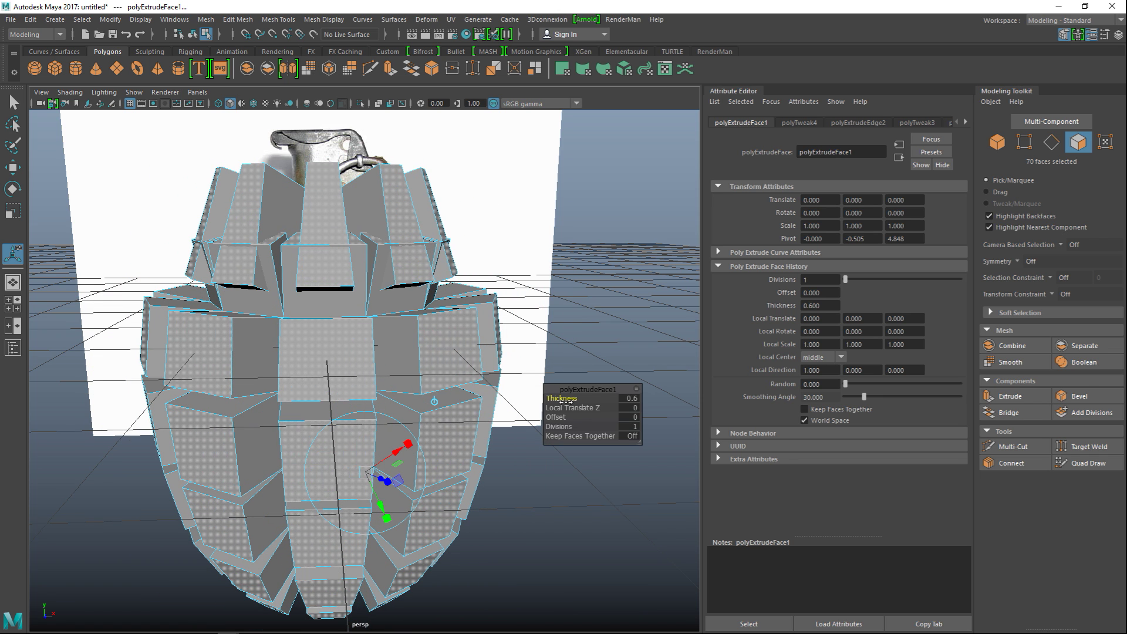
click(627, 399)
text(0.1)
key(Return)
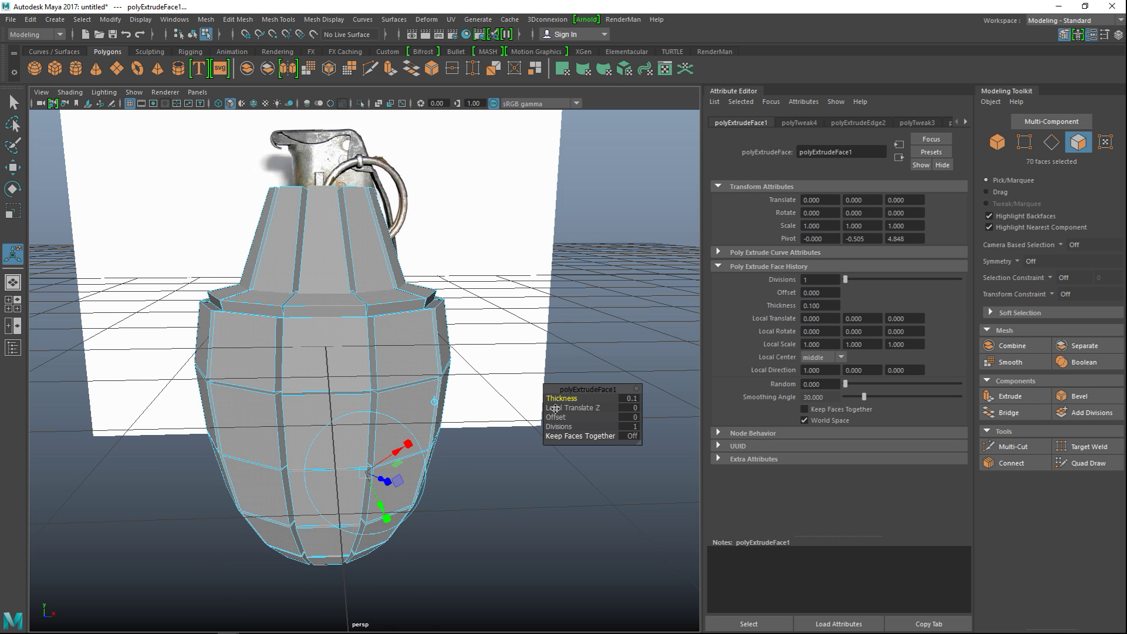
- Undo the thickness and the Keep Faces Together change of the body and neck extrusion
mouse_move(419, 435)
alt+mouse_down()
mouse_move(397, 442)
mouse_move(410, 451)
alt+mouse_up()
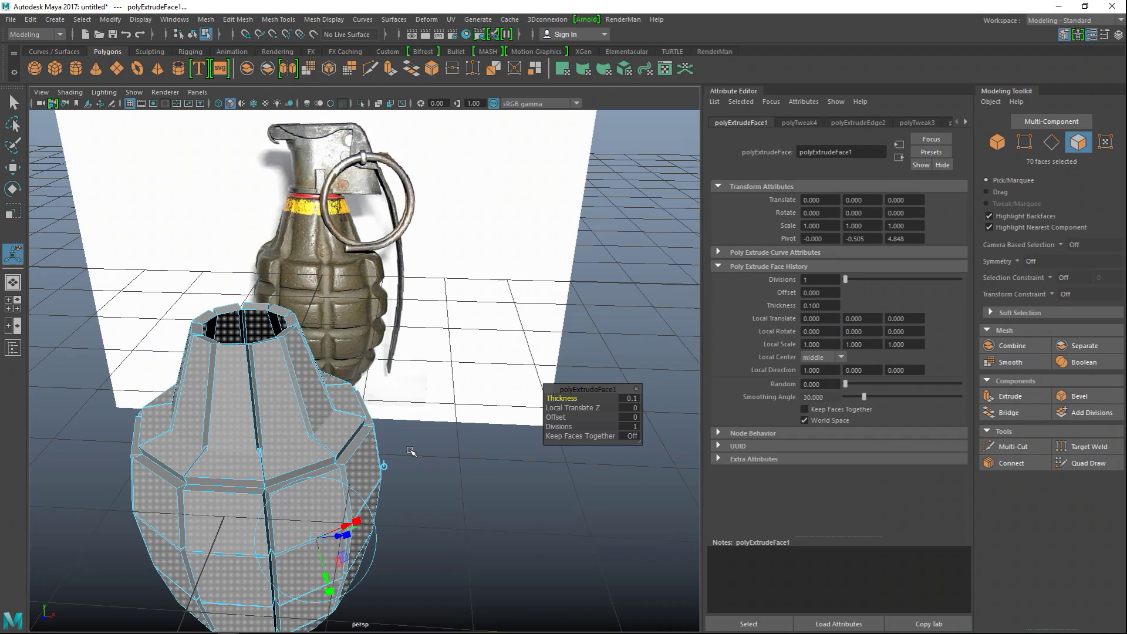
alt+middle_drag(404, 449, 445, 438)
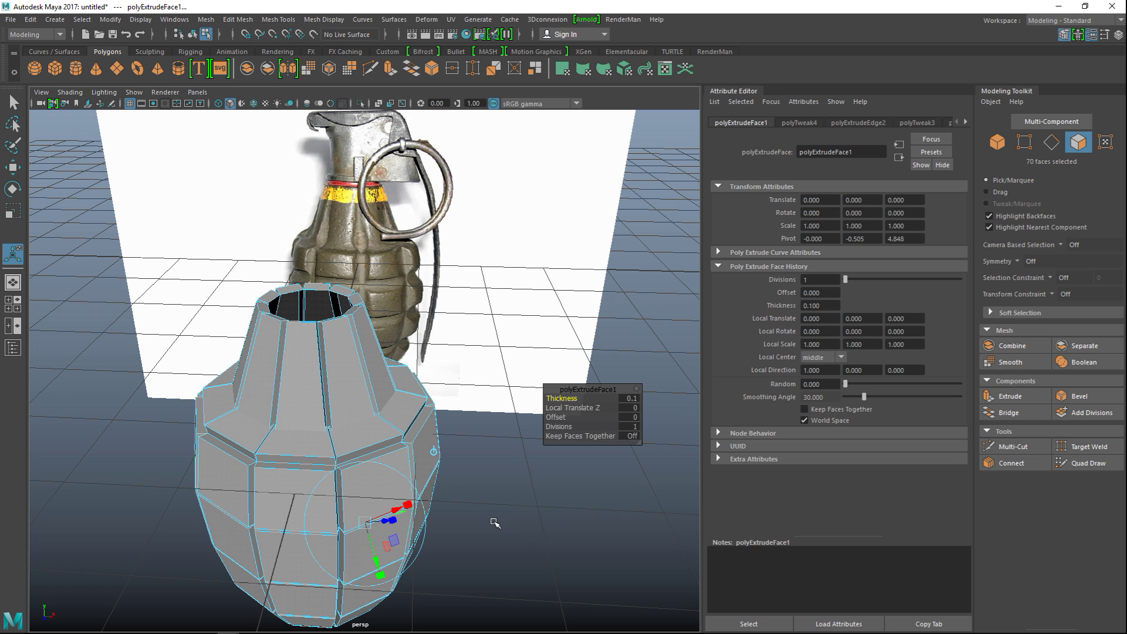
key(ctrl+z)
key(ctrl+z)
key(ctrl+z)
key(ctrl+z)
key(ctrl+z)
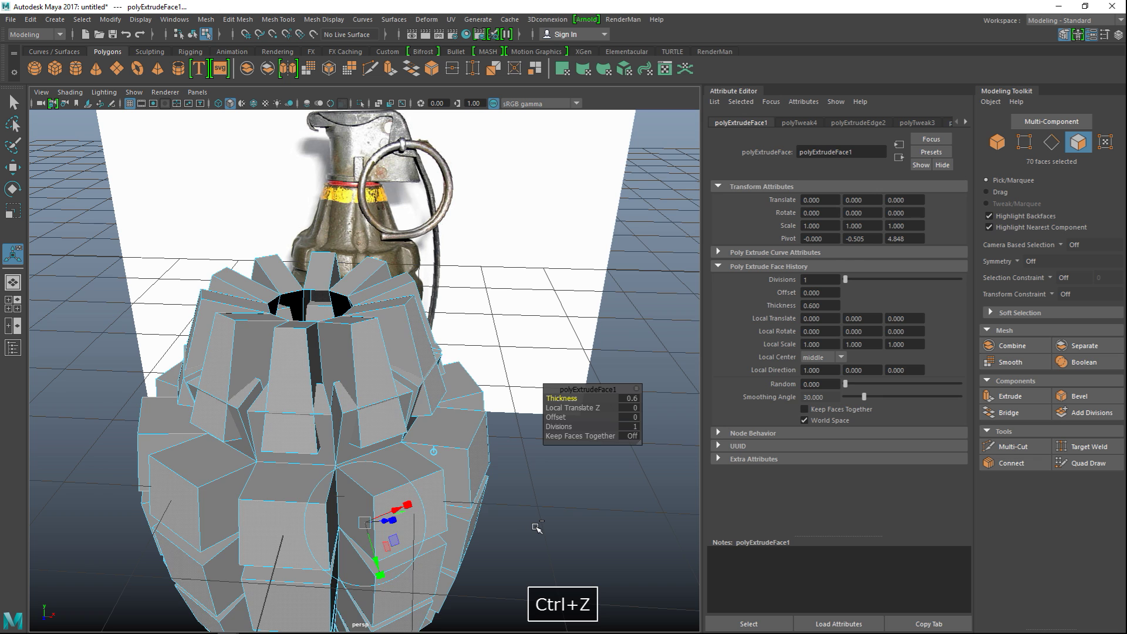
alt+drag(538, 527, 540, 513)
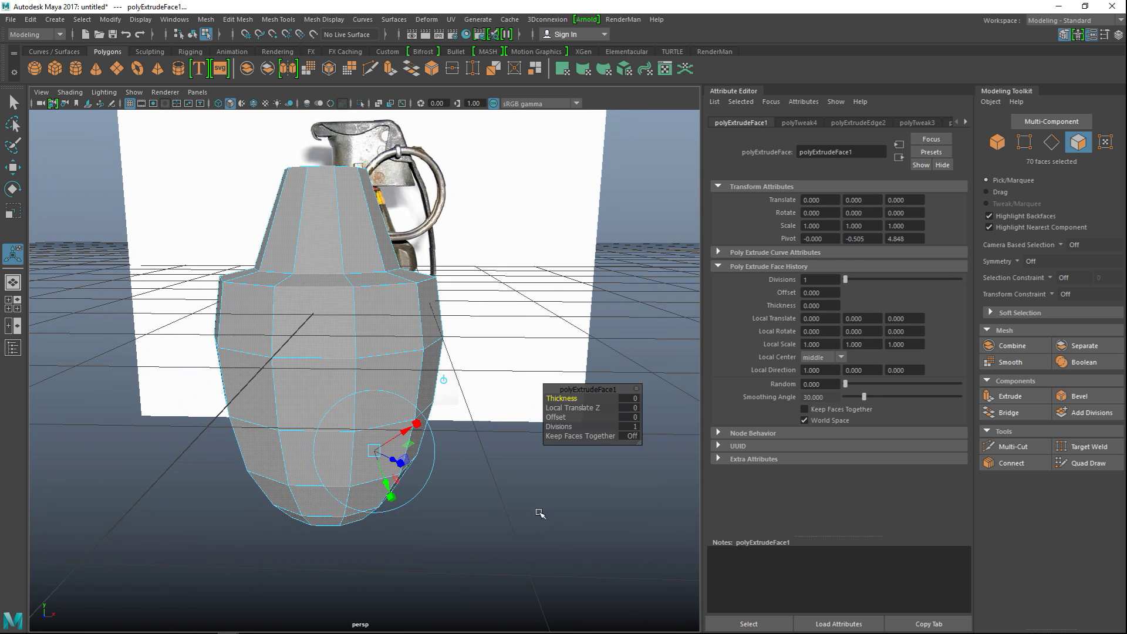
key(ctrl+z)
- Remove the neck's faces from the selection in the front view, keeping only the body's faces selected
click(13, 303)
key(space)
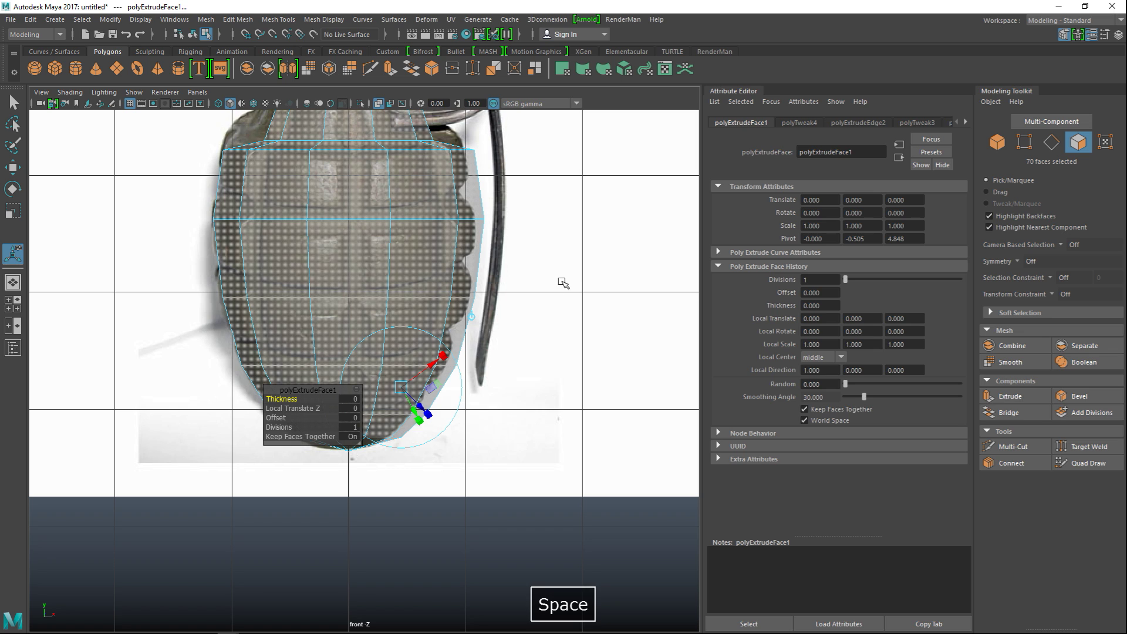
alt+drag(462, 305, 509, 294)
right_drag(262, 202, 275, 215)
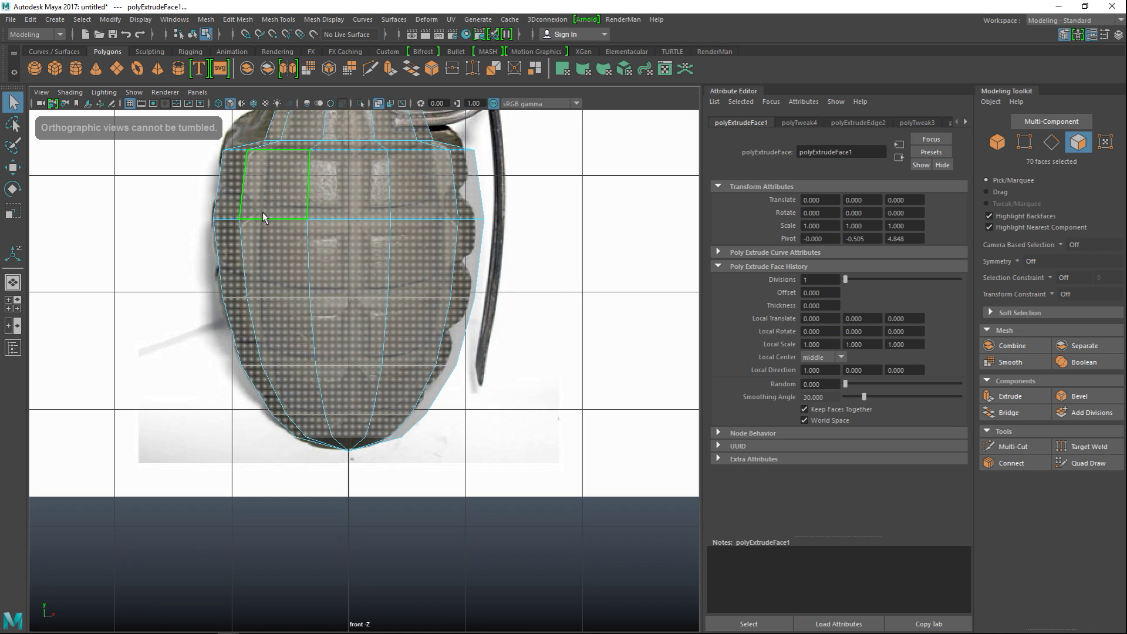
ctrl+drag(369, 232, 373, 235)
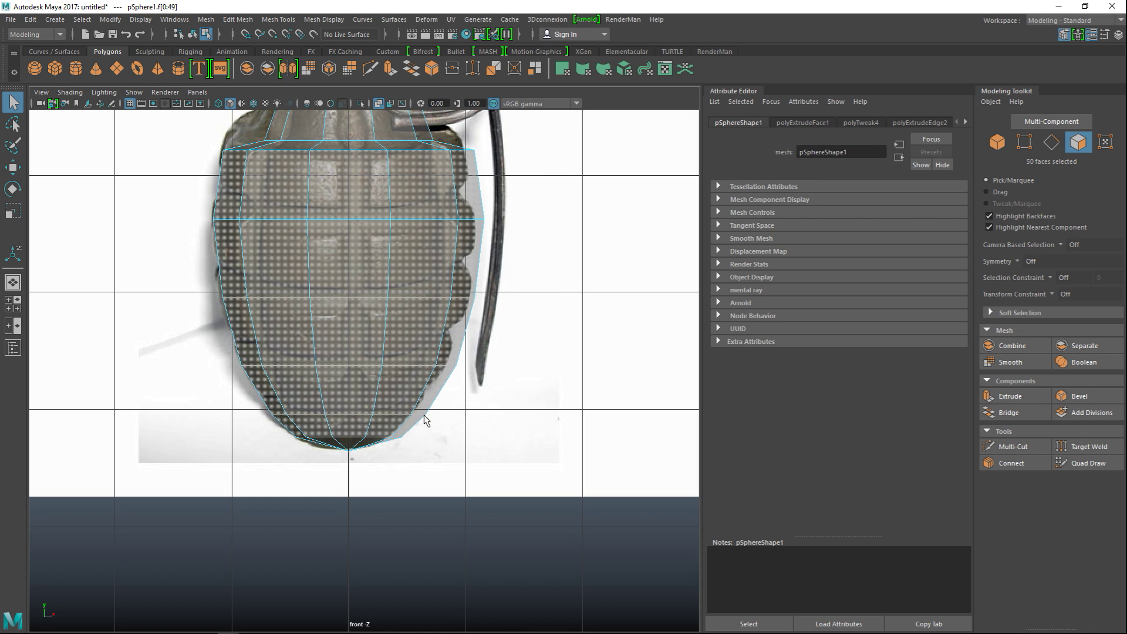
- Extrude the body's faces separately in the perspective view, with Keep Faces Together off and a thickness of 0.2
click(13, 303)
key(space)
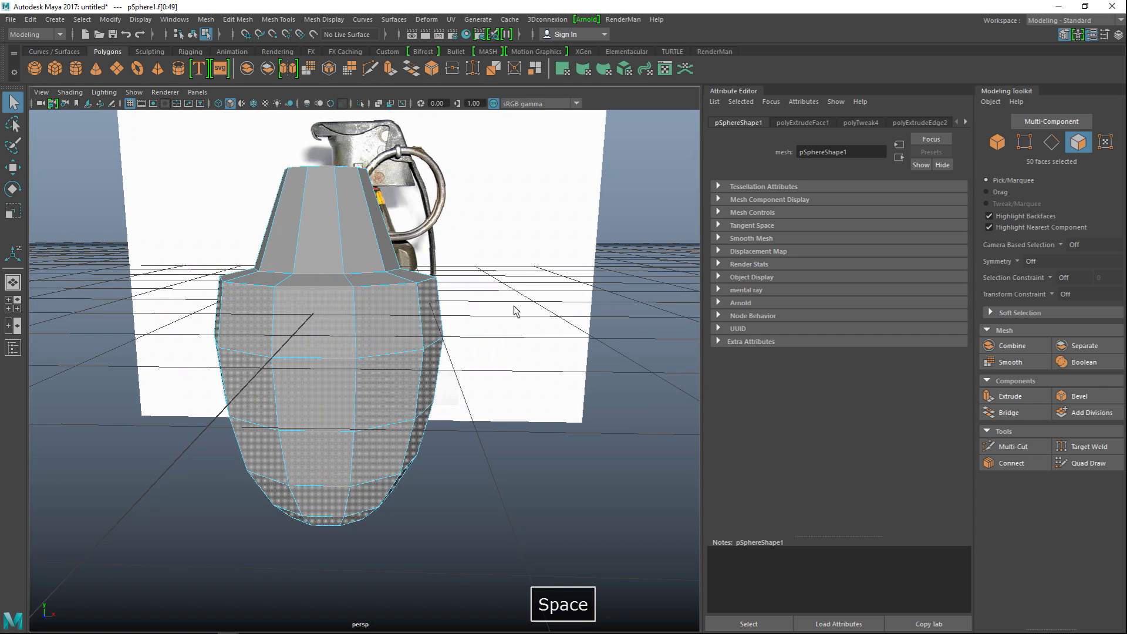
key(ctrl+e)
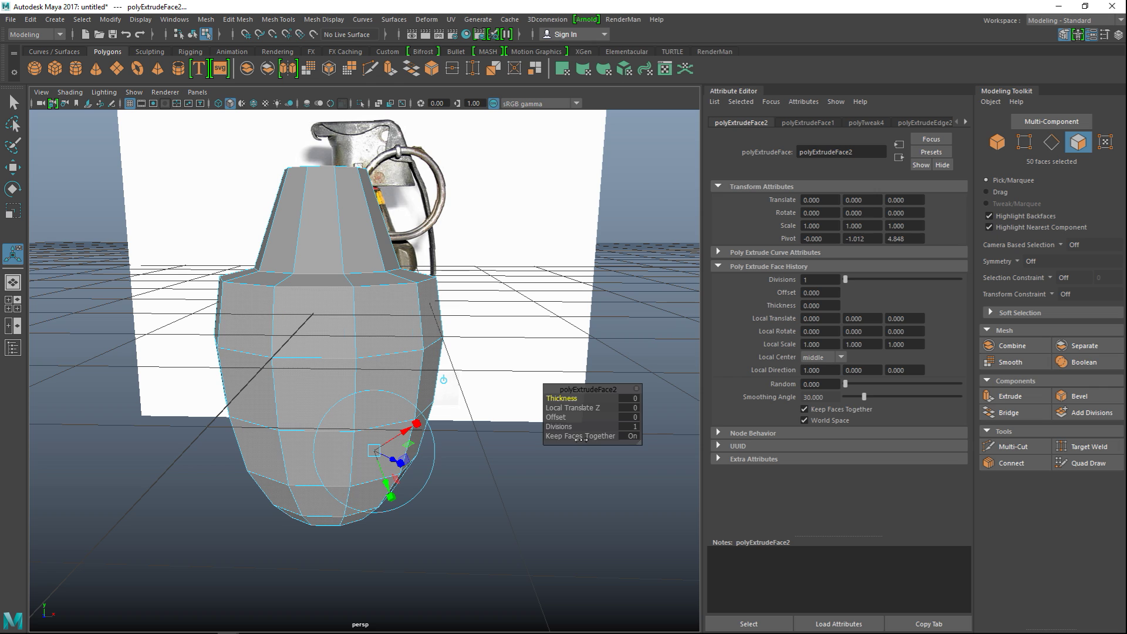
click(557, 436)
drag(557, 399, 557, 399)
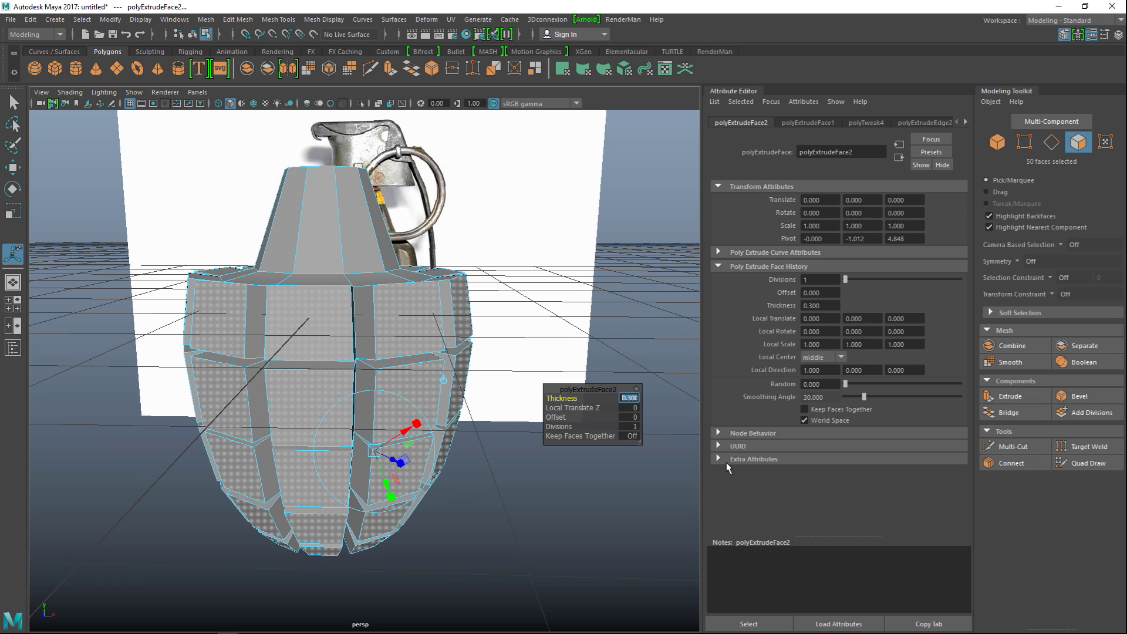
text(0.2)
key(Return)
alt+drag(421, 444, 390, 451)
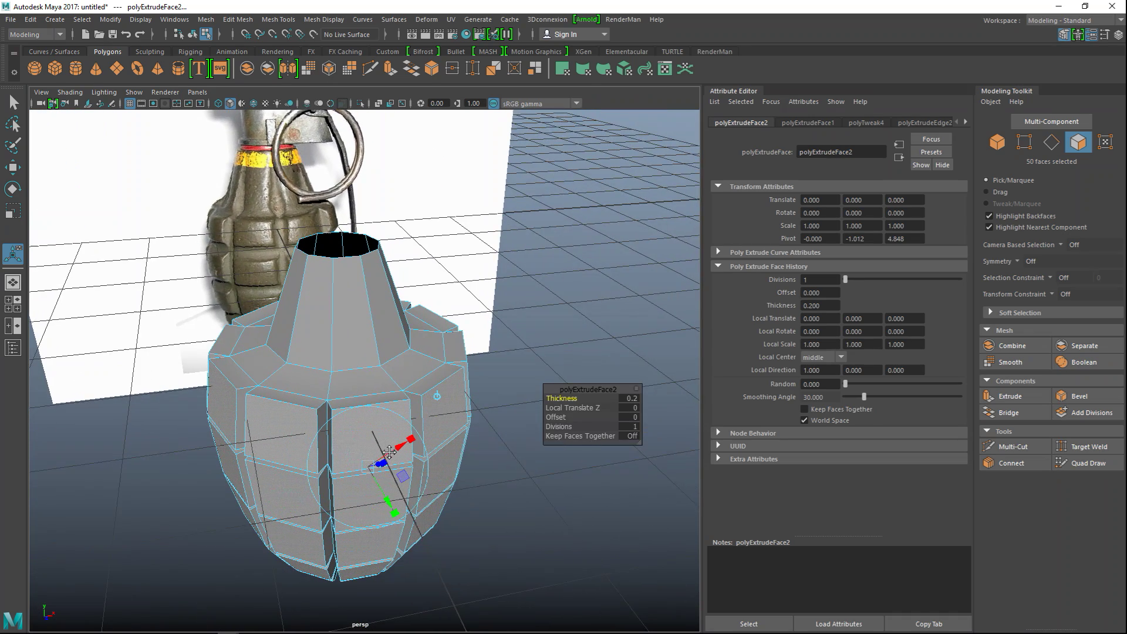
- Try offsets of 0.2 and 0.3 for the body's extruded faces
drag(553, 417, 562, 417)
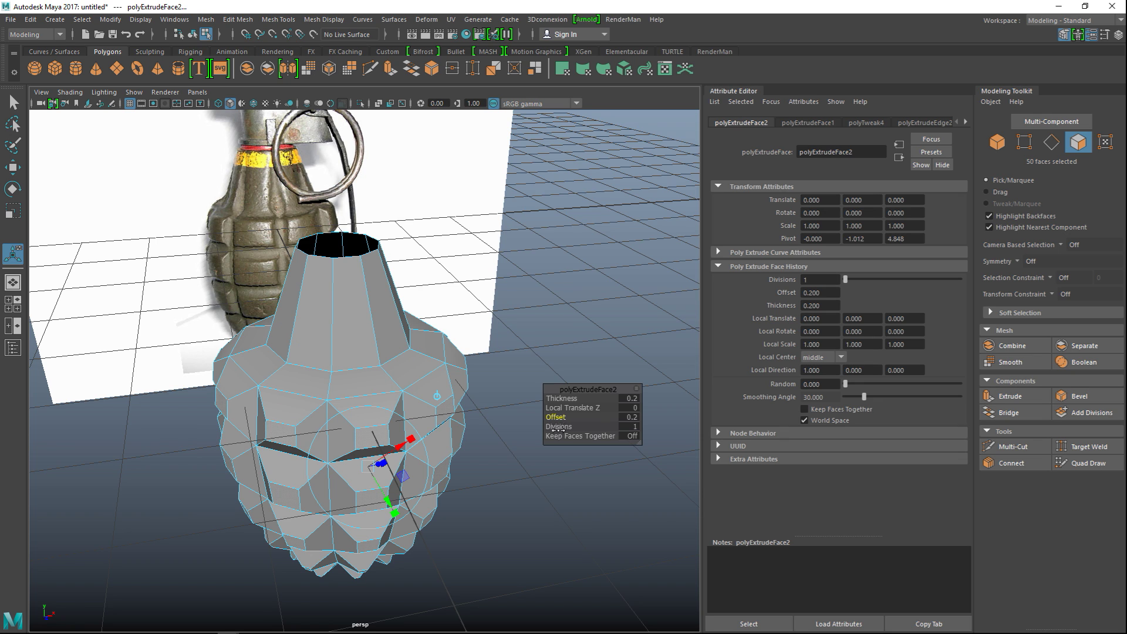
click(626, 415)
text(0.3)
key(Return)
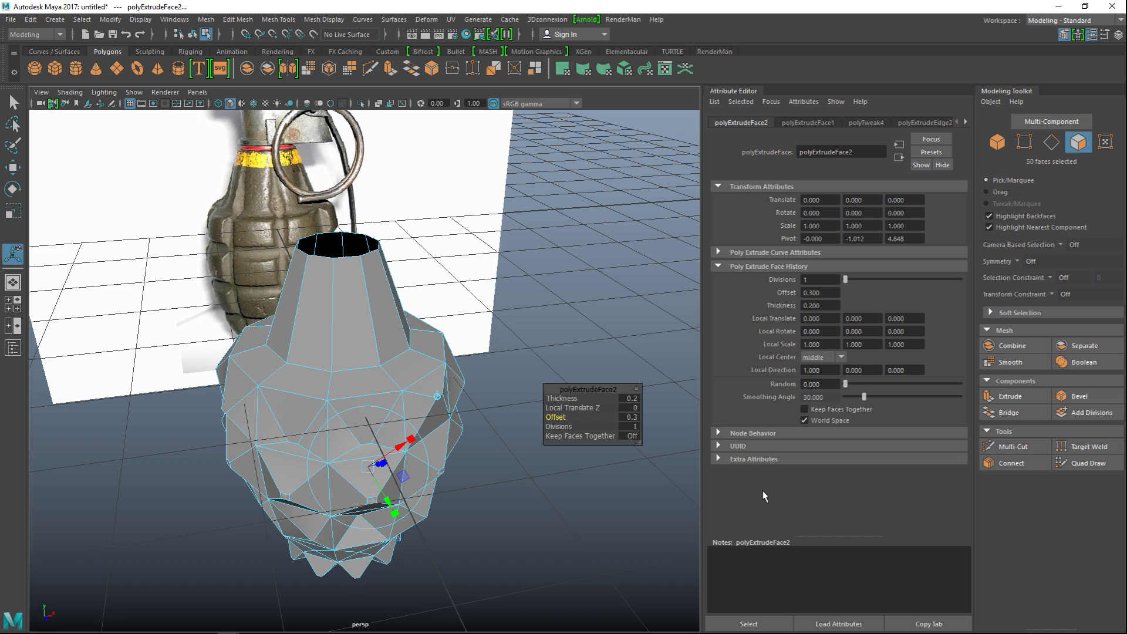
- Set the offset of the body's face extrusion to 0.1
click(622, 417)
text(0.1)
key(Return)
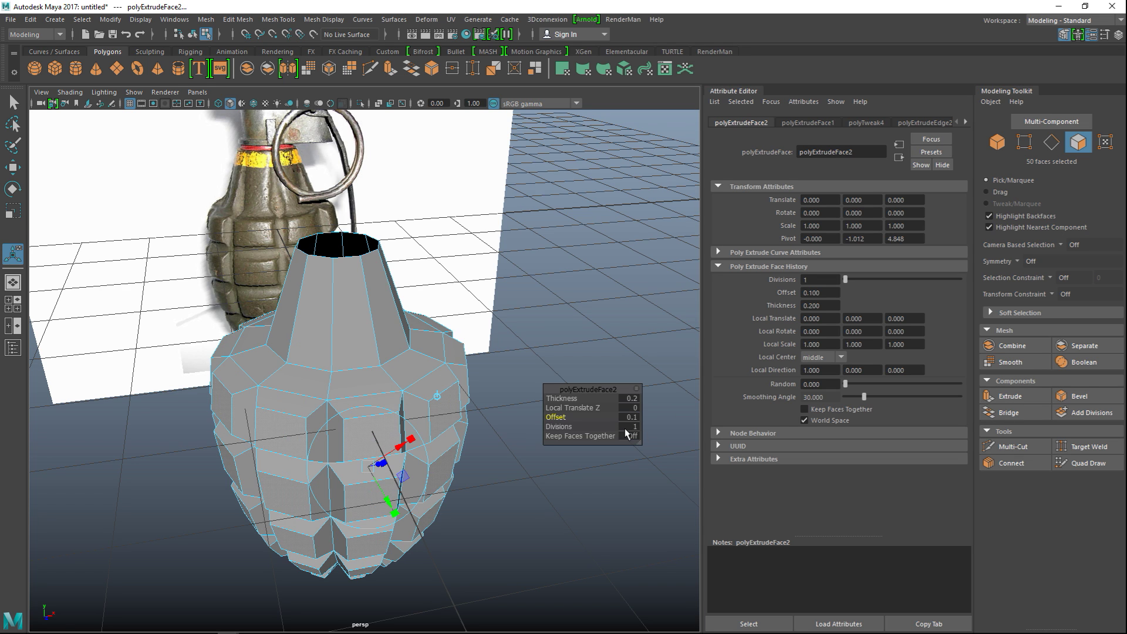
- Check the extruded segments at the underside of the body and set the extrusion's thickness to 0.15
alt+drag(435, 422, 397, 501)
scroll(418, 494, up, 5)
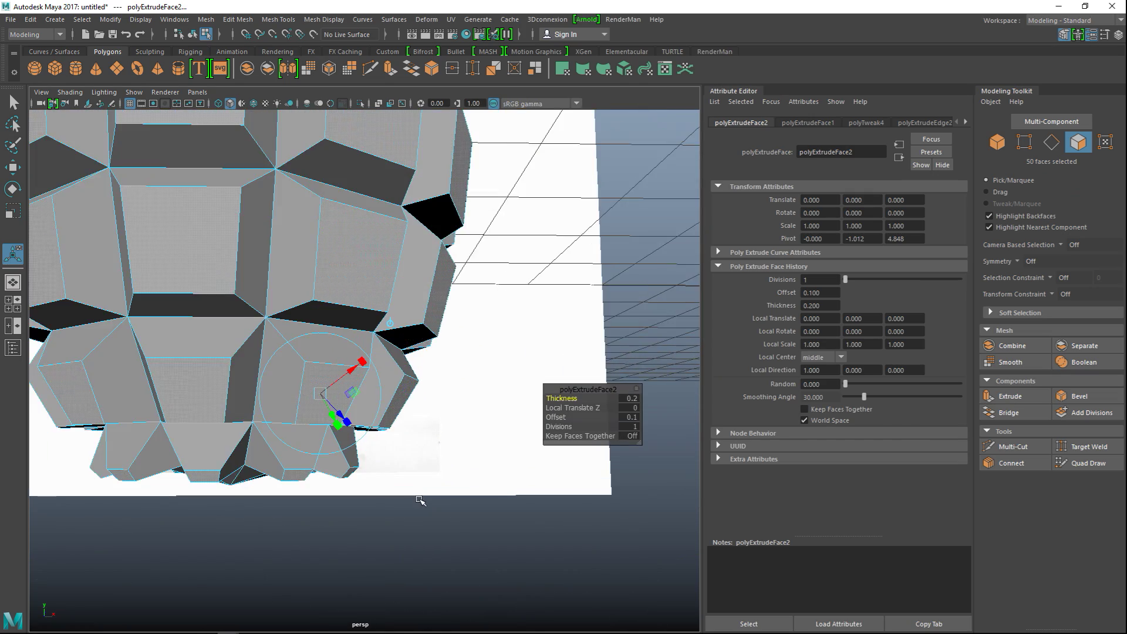
mouse_move(440, 485)
alt+mouse_down()
mouse_move(438, 464)
mouse_move(440, 499)
alt+mouse_up()
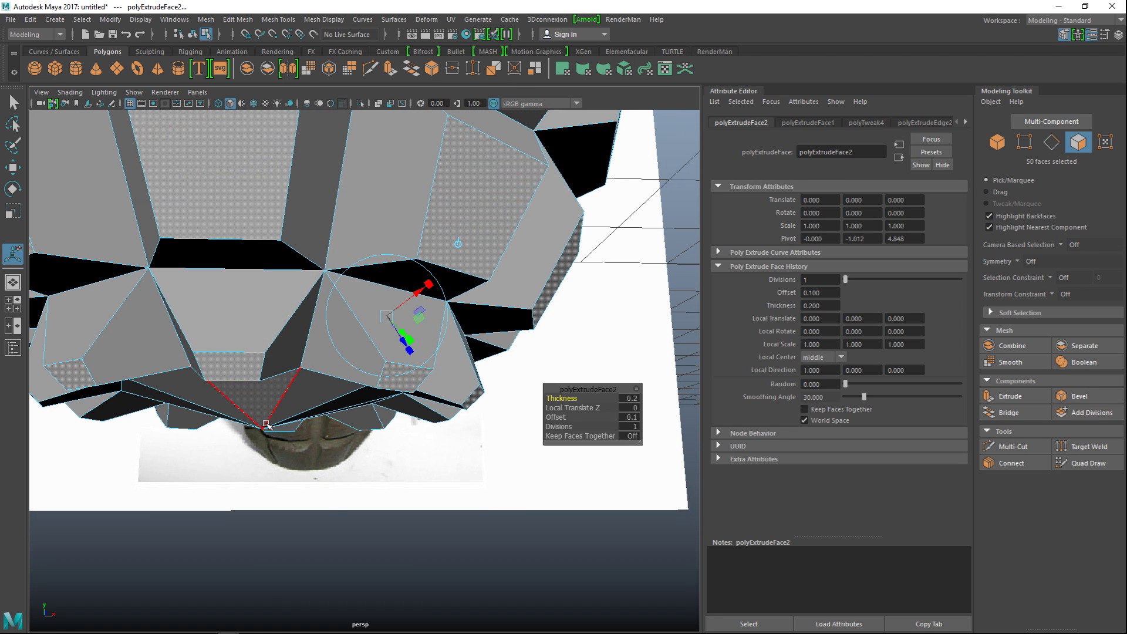
click(628, 399)
text(0.15)
key(Return)
scroll(423, 499, down, 5)
alt+drag(422, 499, 393, 435)
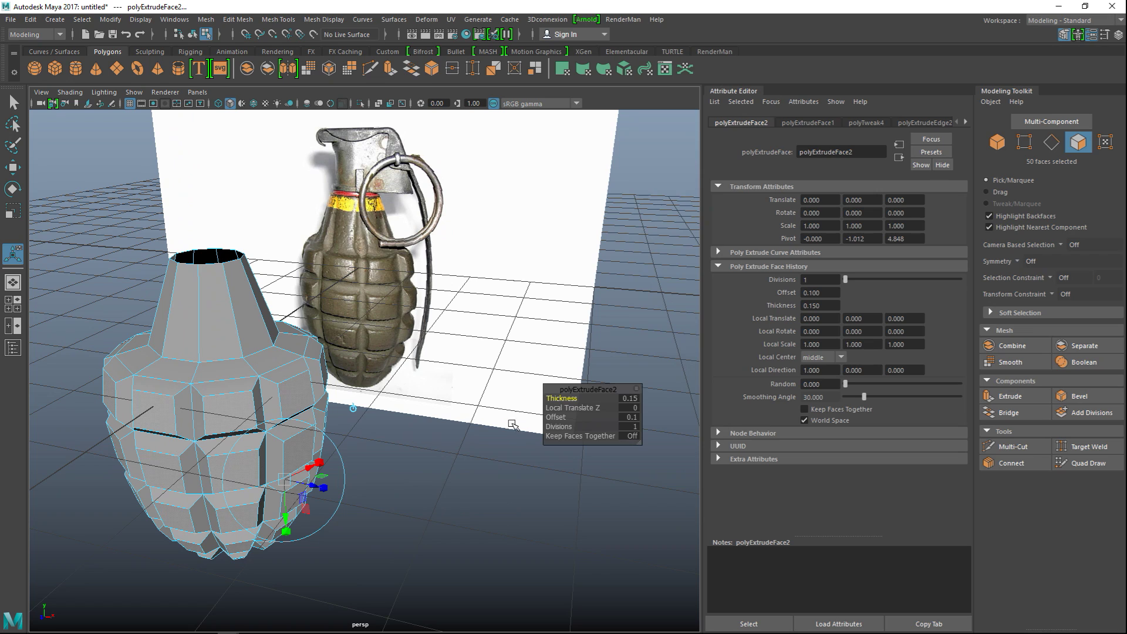
- Set the thickness of the body's face extrusion to 0.1 and deselect the mesh
click(627, 399)
key(Return)
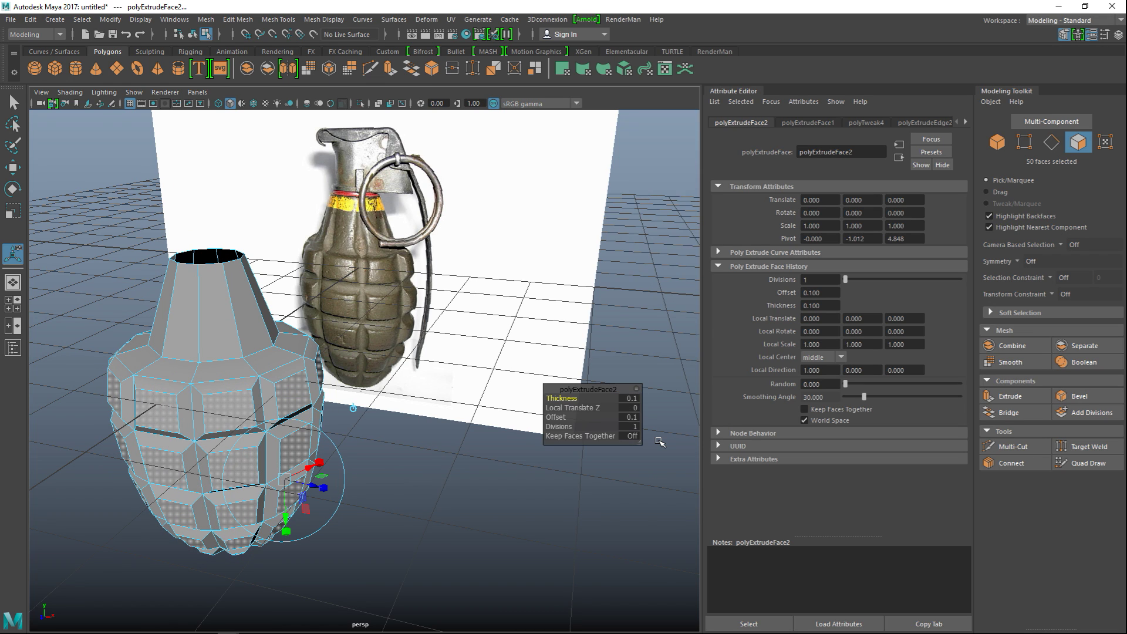
click(451, 533)
- Select six neighbouring small raised faces in the lowest ring of segments around the body's bottom tip
scroll(435, 535, up, 3)
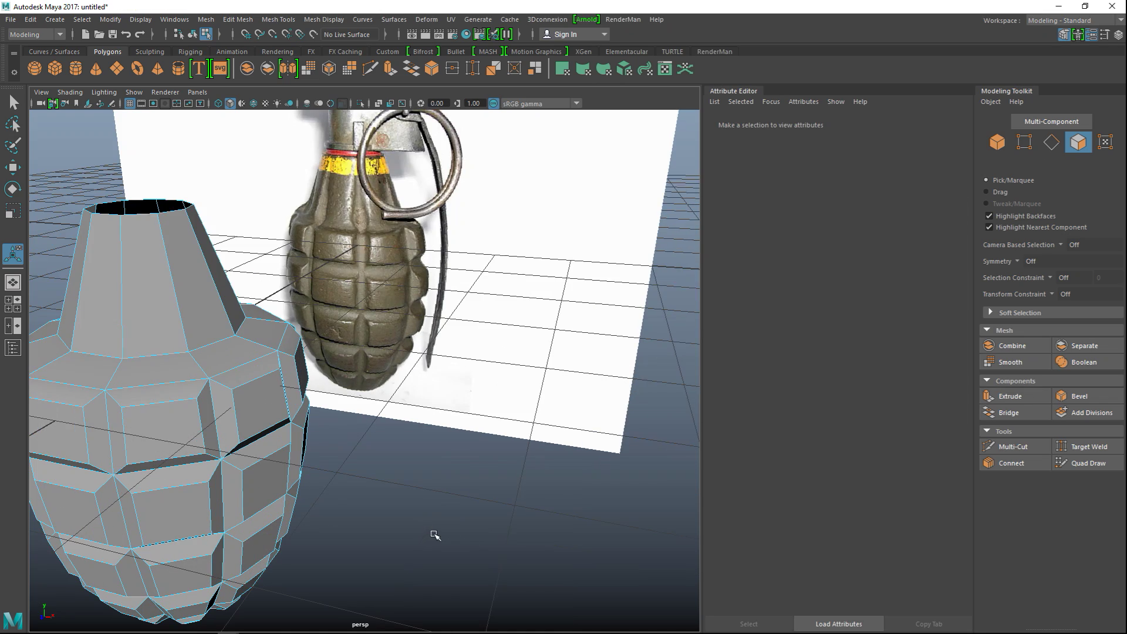
alt+drag(423, 541, 389, 481)
mouse_move(363, 474)
alt+mouse_down()
mouse_move(456, 540)
mouse_move(373, 482)
alt+mouse_up()
scroll(373, 483, up, 3)
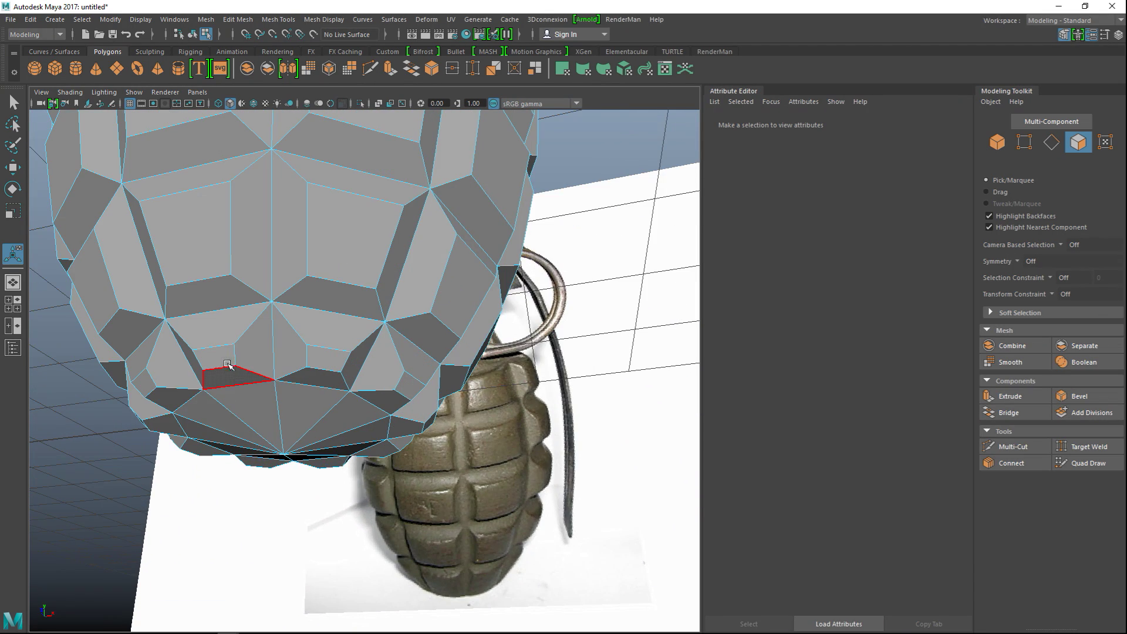
click(214, 357)
shift+click(253, 369)
shift+click(154, 385)
alt+drag(143, 382, 343, 459)
key(f)
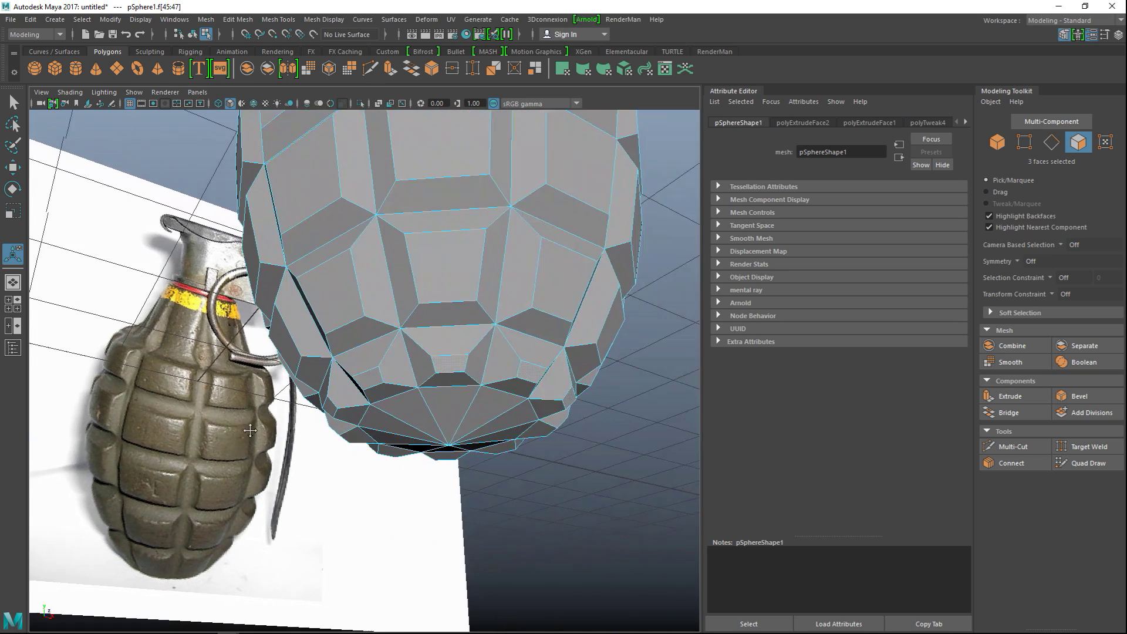
shift+click(360, 376)
alt+drag(297, 389, 470, 449)
shift+click(556, 468)
shift+click(573, 485)
- Add the remaining four raised faces of the lowest ring to the selection and check the ring in wireframe display
scroll(573, 485, down, 5)
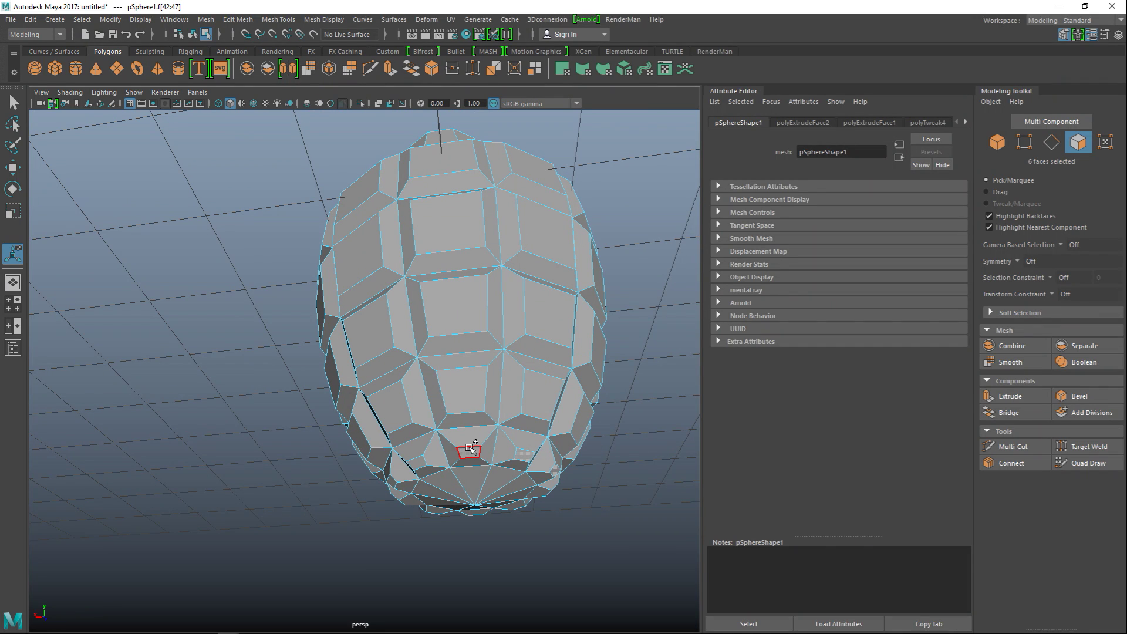
shift+click(471, 449)
alt+drag(308, 470, 478, 503)
shift+click(478, 503)
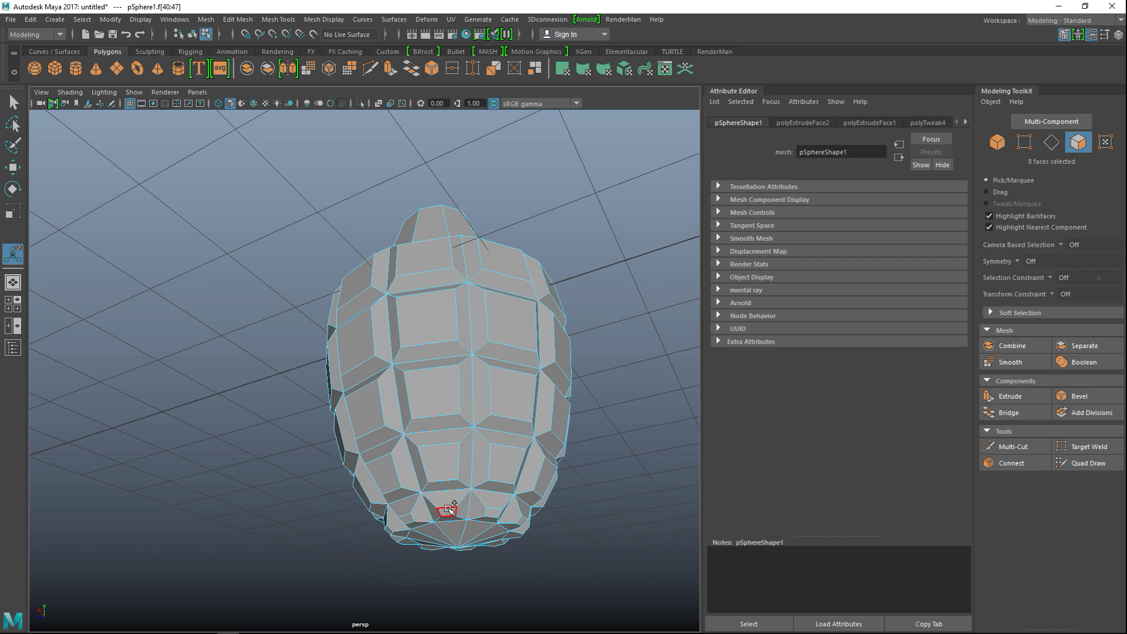
shift+click(411, 516)
alt+drag(540, 546, 452, 518)
key(4)
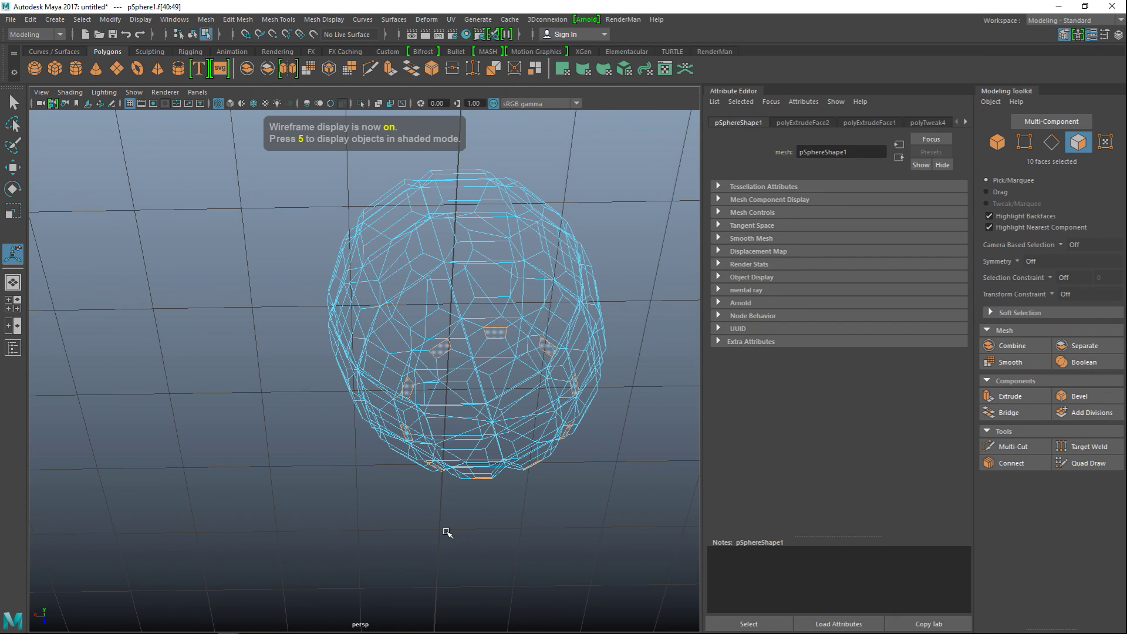
key(5)
mouse_move(425, 517)
alt+mouse_down()
mouse_move(400, 521)
mouse_move(403, 536)
alt+mouse_up()
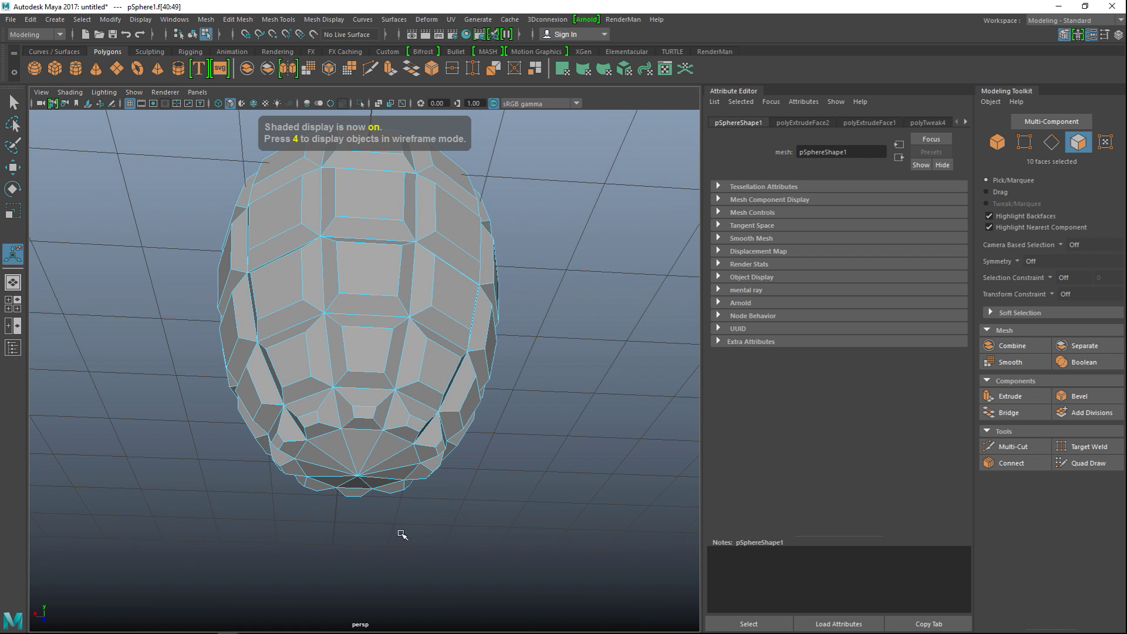
- Scale the ten selected faces of the lowest ring inward together
key(r)
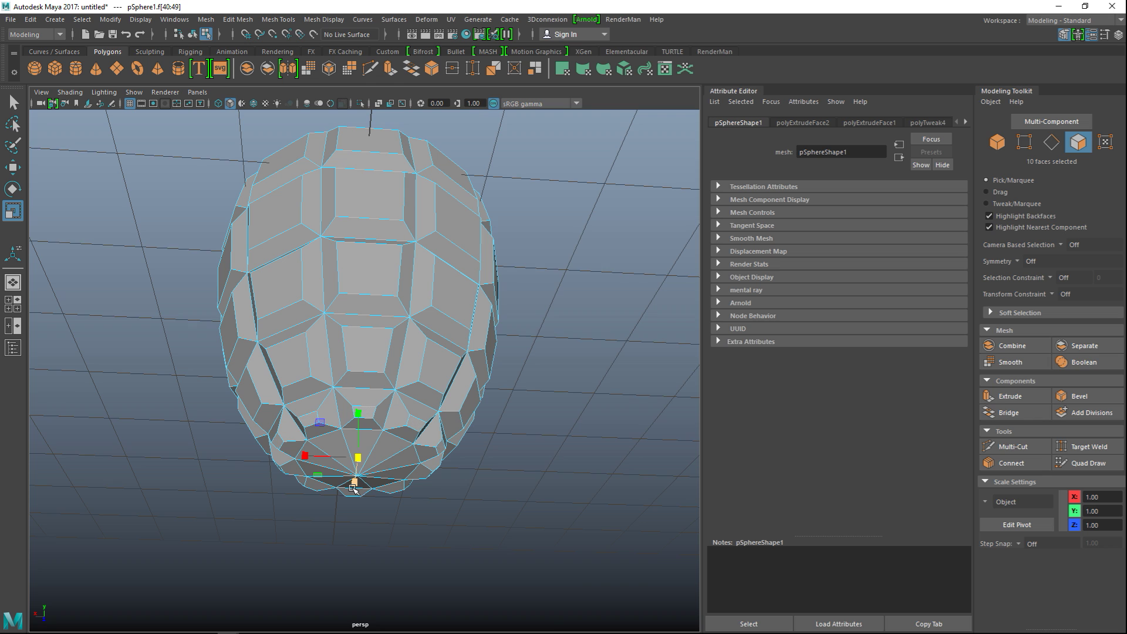
key(F9)
mouse_move(358, 457)
mouse_down()
mouse_move(338, 467)
mouse_move(359, 407)
mouse_up()
- Move the lowest ring of faces slightly up along Y to about -2.13 in the perspective view
key(w)
click(13, 303)
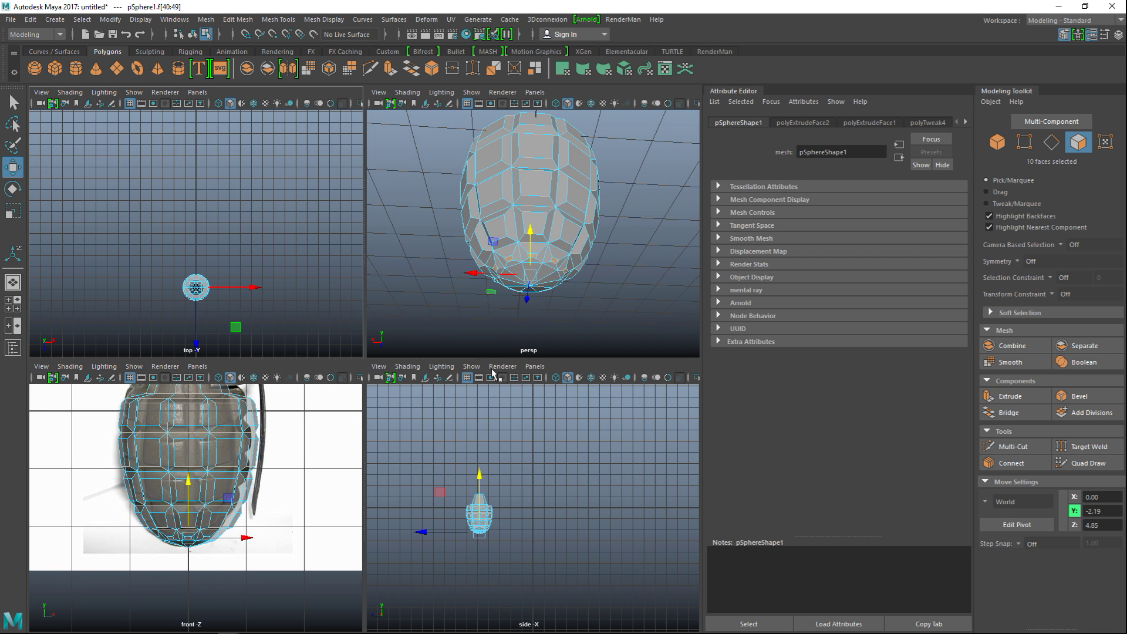
key(space)
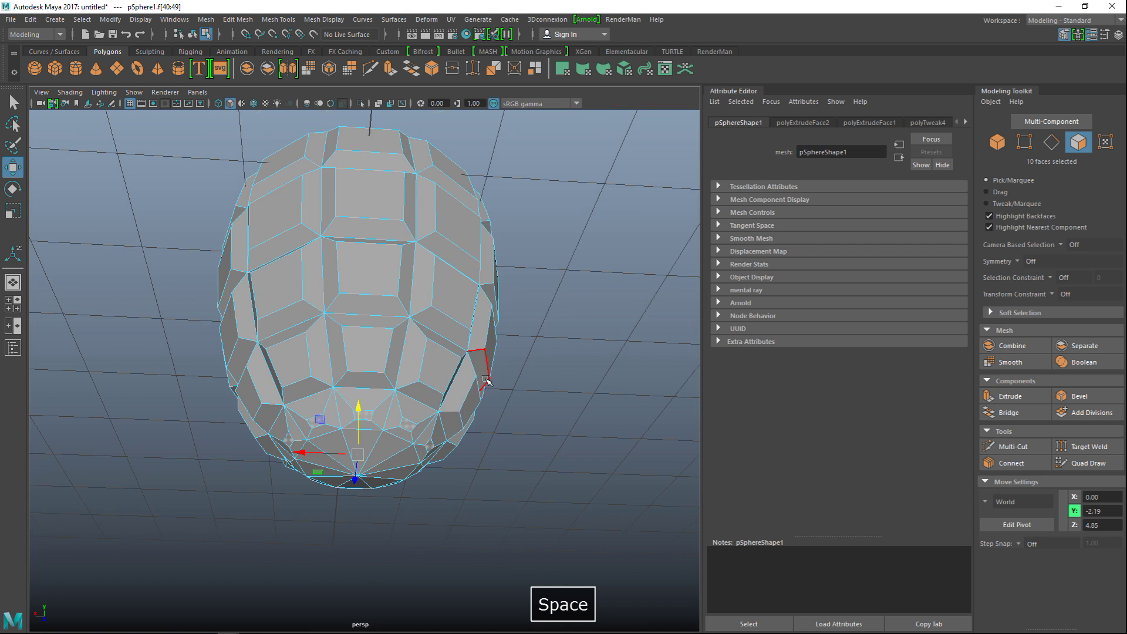
scroll(546, 458, up, 5)
alt+drag(546, 458, 564, 423)
drag(372, 442, 372, 428)
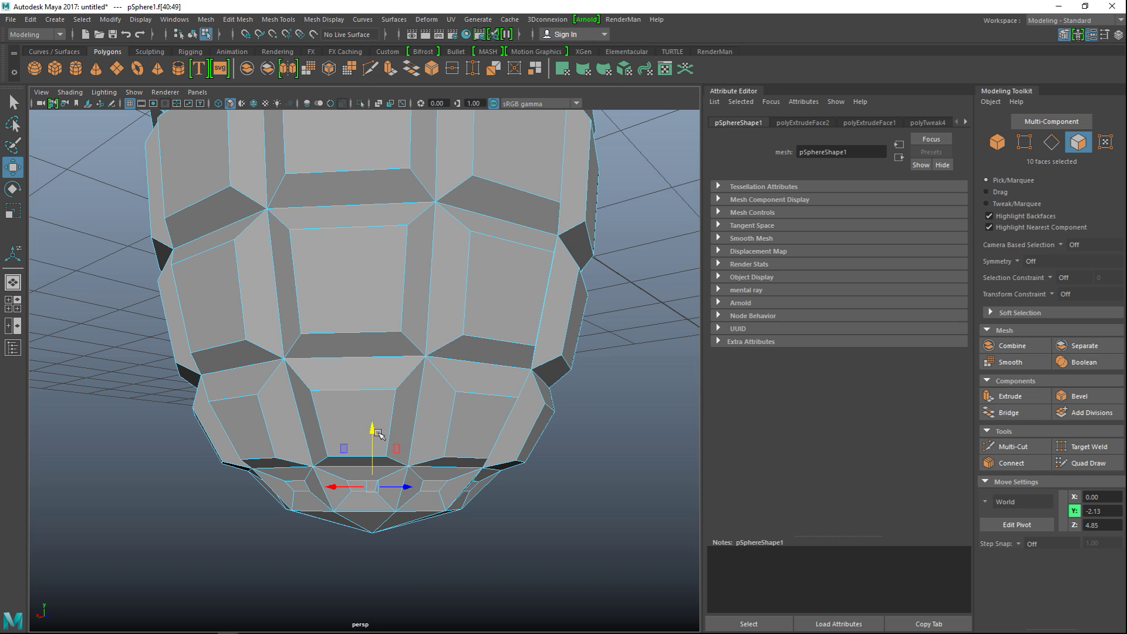
- Scale the ten faces of the lowest ring slightly, adjust their height along Y, and clear the selection
key(r)
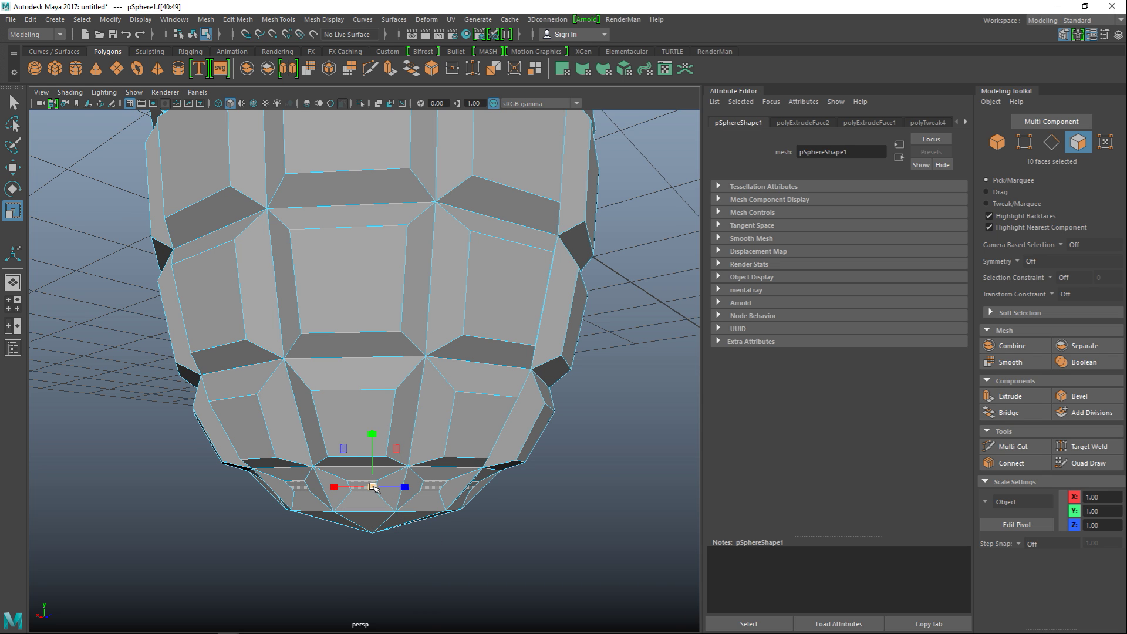
drag(374, 487, 396, 490)
alt+drag(468, 548, 393, 544)
key(w)
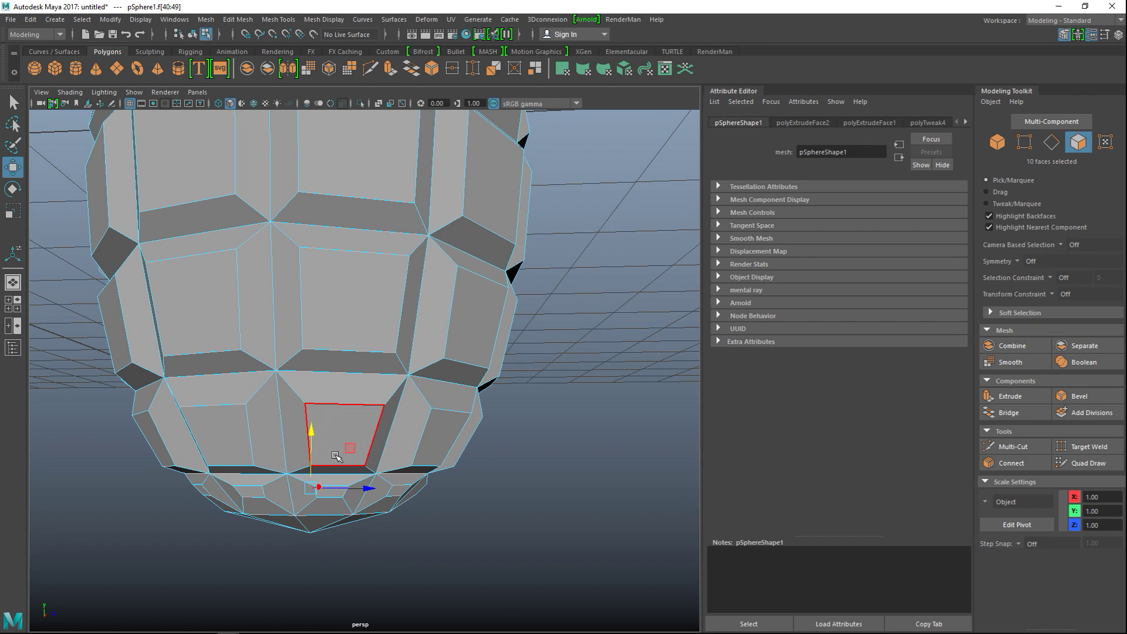
drag(314, 432, 310, 433)
click(443, 531)
- Select the twenty faces of the neck and shoulder rings all around the body using the front view
scroll(445, 541, down, 3)
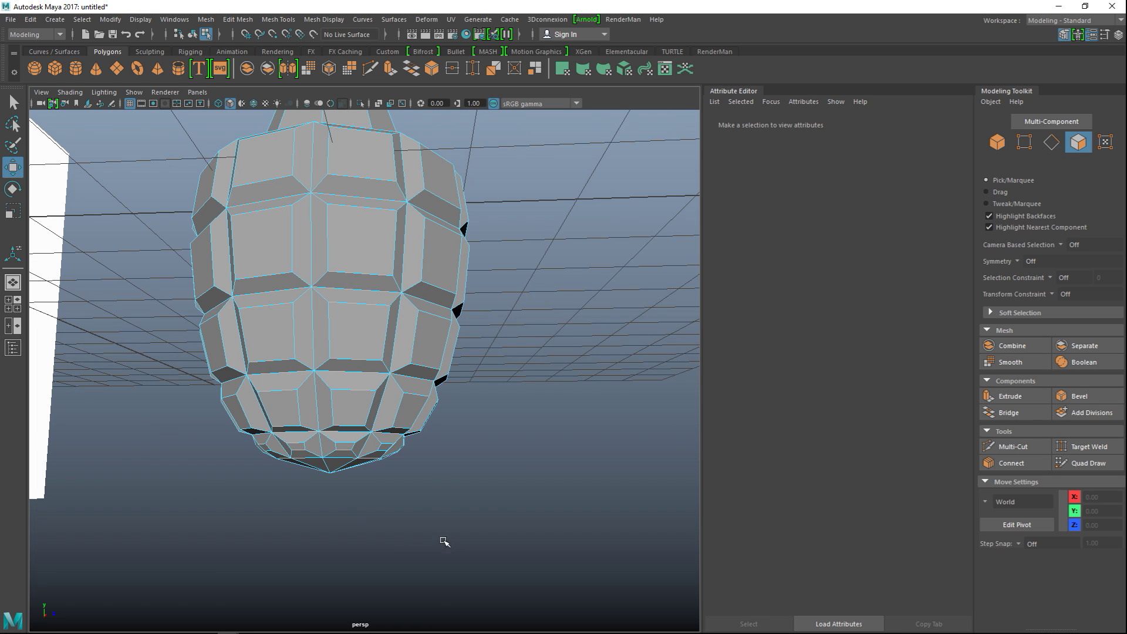
scroll(444, 540, down, 2)
alt+drag(369, 349, 475, 526)
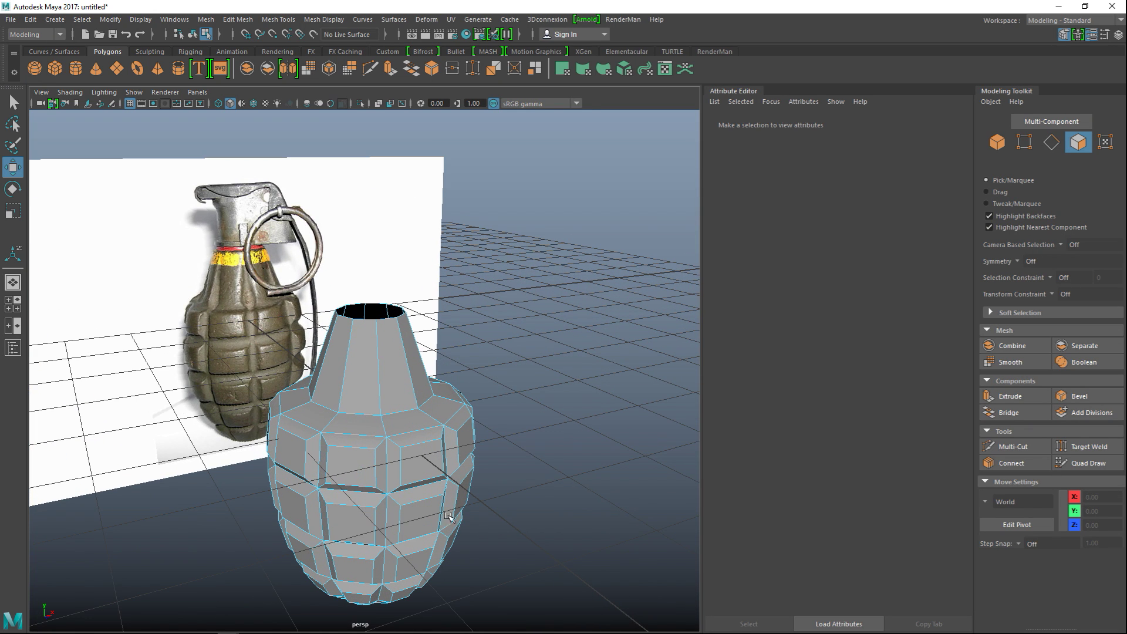
click(354, 419)
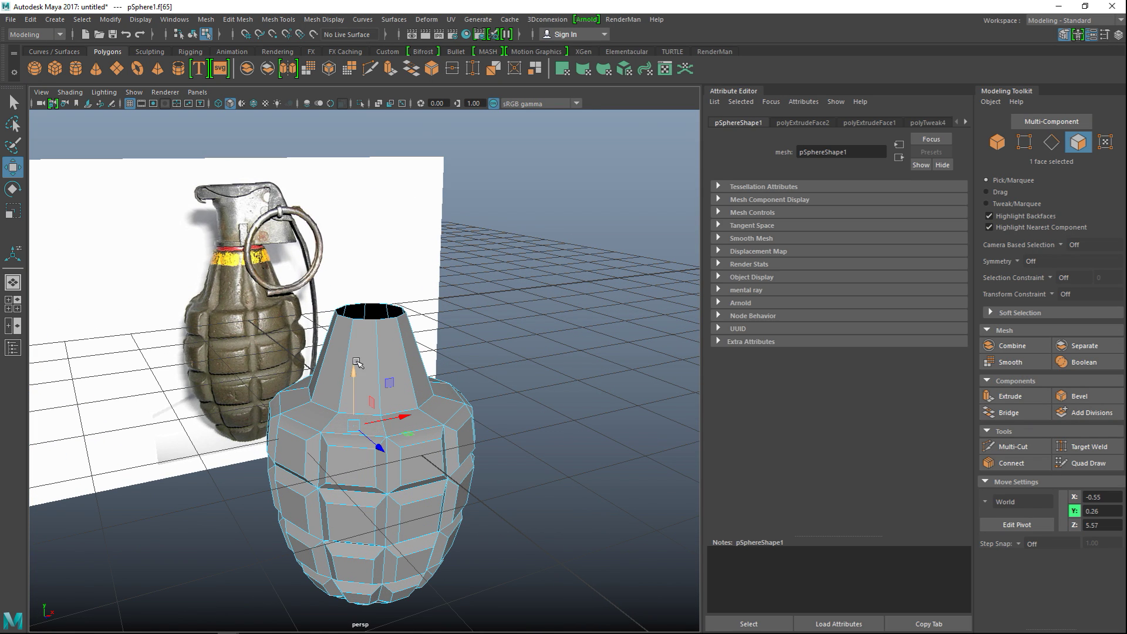
shift+click(355, 363)
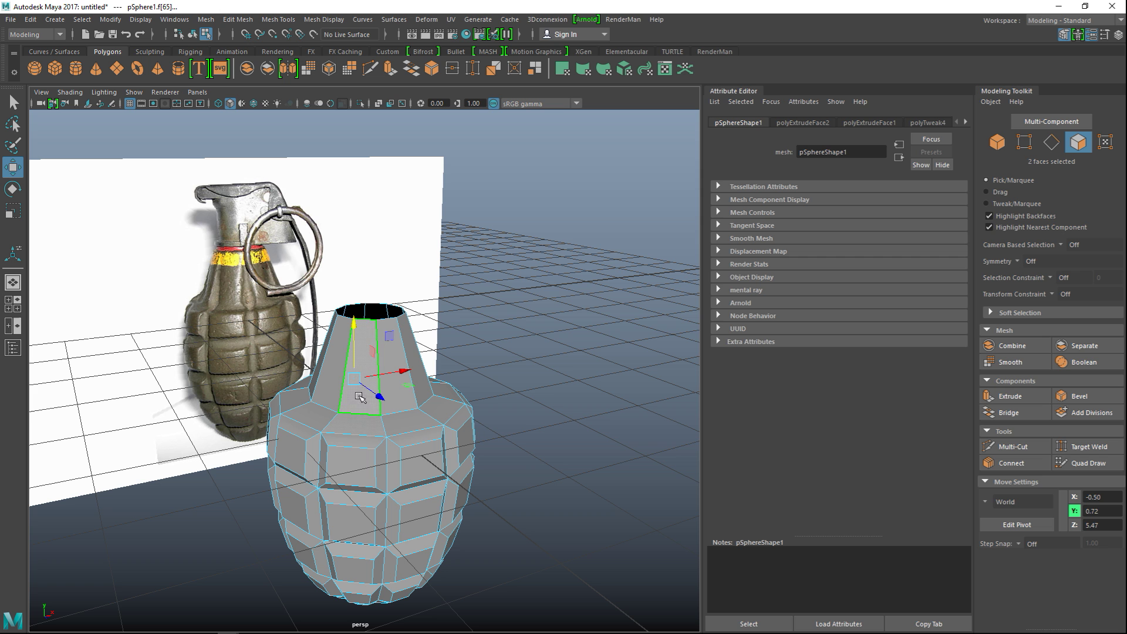
click(13, 304)
key(space)
alt+middle_drag(442, 324, 524, 575)
right_drag(378, 259, 354, 276)
drag(244, 231, 574, 319)
key(space)
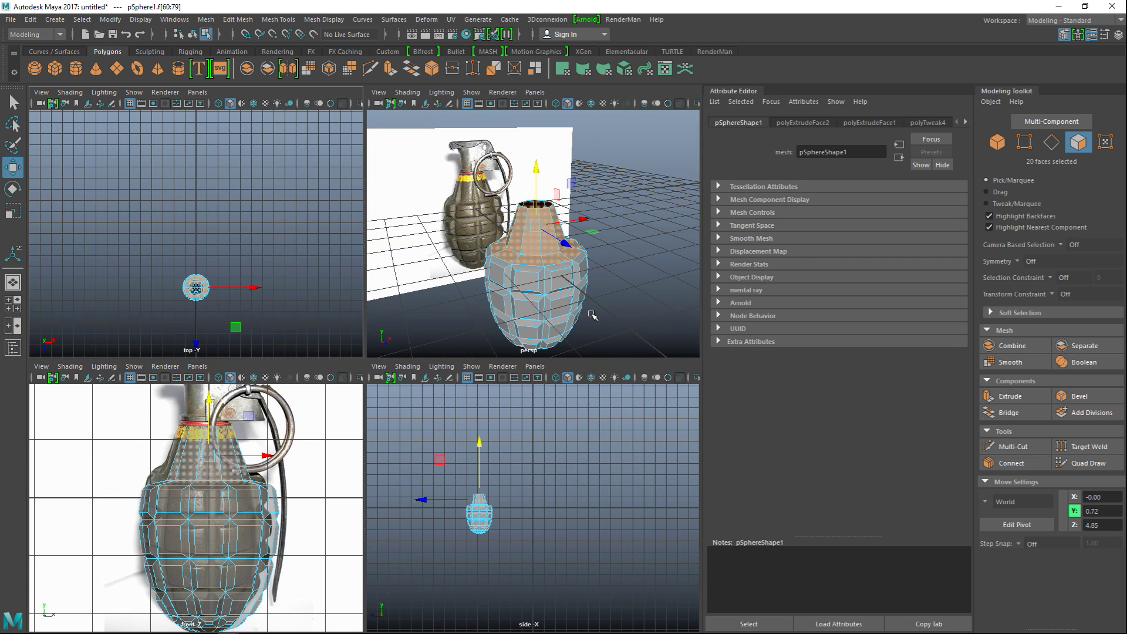
key(space)
alt+drag(464, 422, 513, 460)
- Try extruding the neck and shoulder faces separately with a thickness of 0.3, and undo the thickness change
key(ctrl+e)
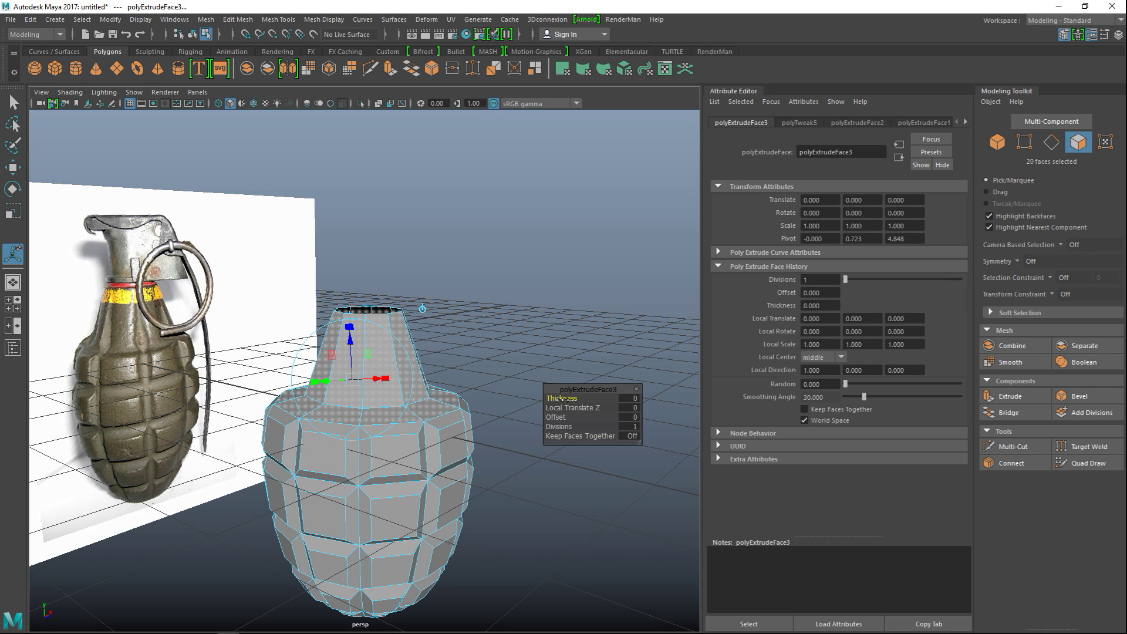
drag(561, 399, 563, 399)
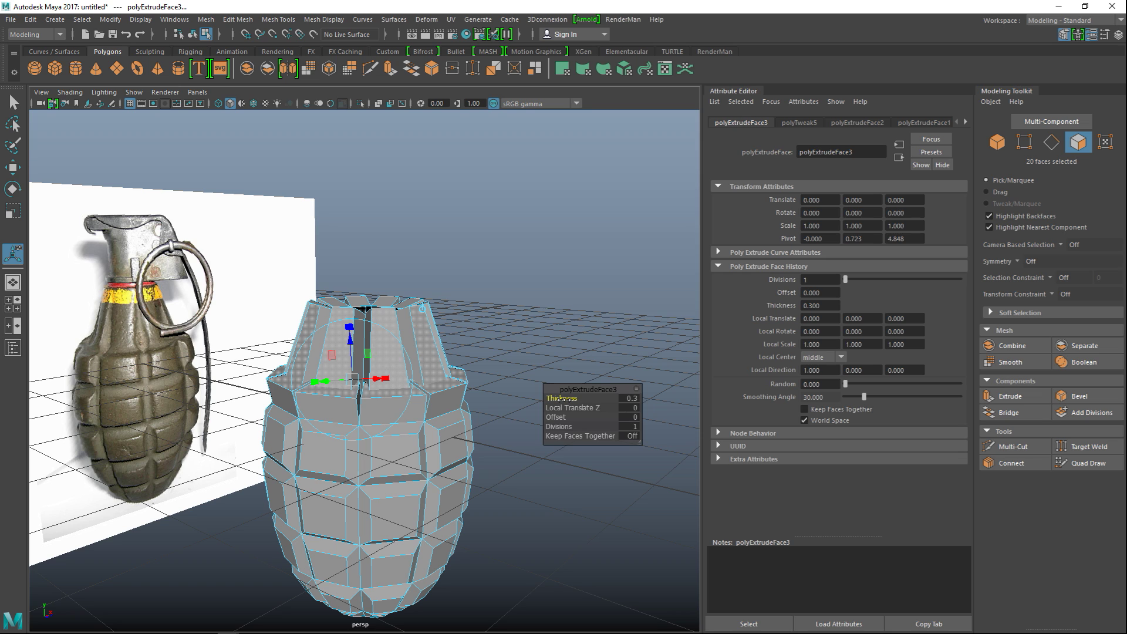
click(519, 298)
key(ctrl+z)
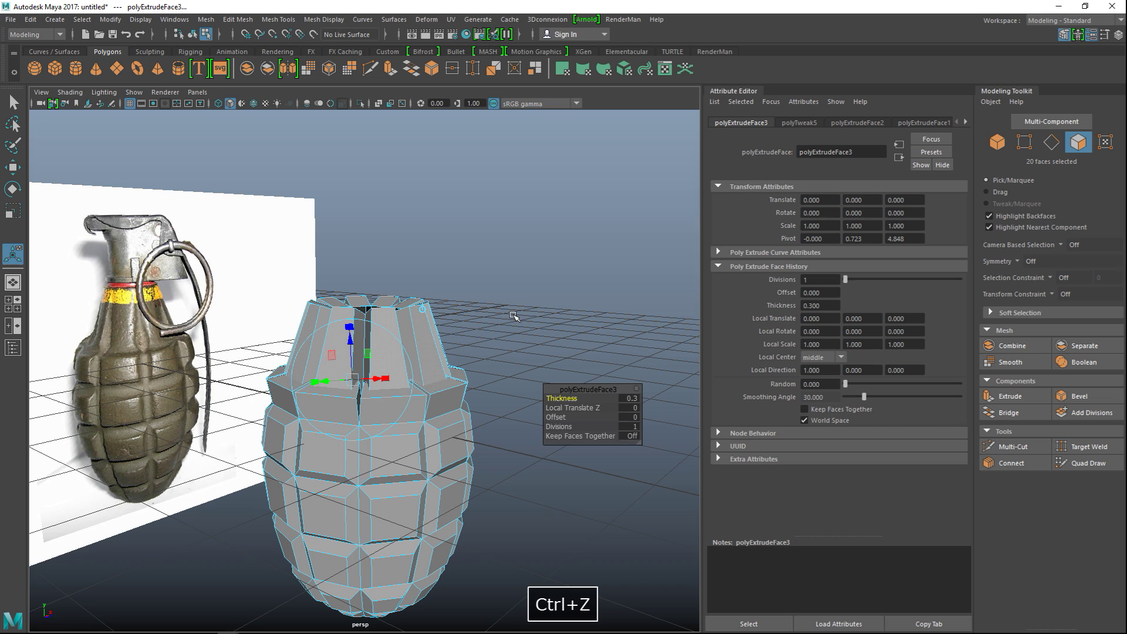
key(ctrl+z)
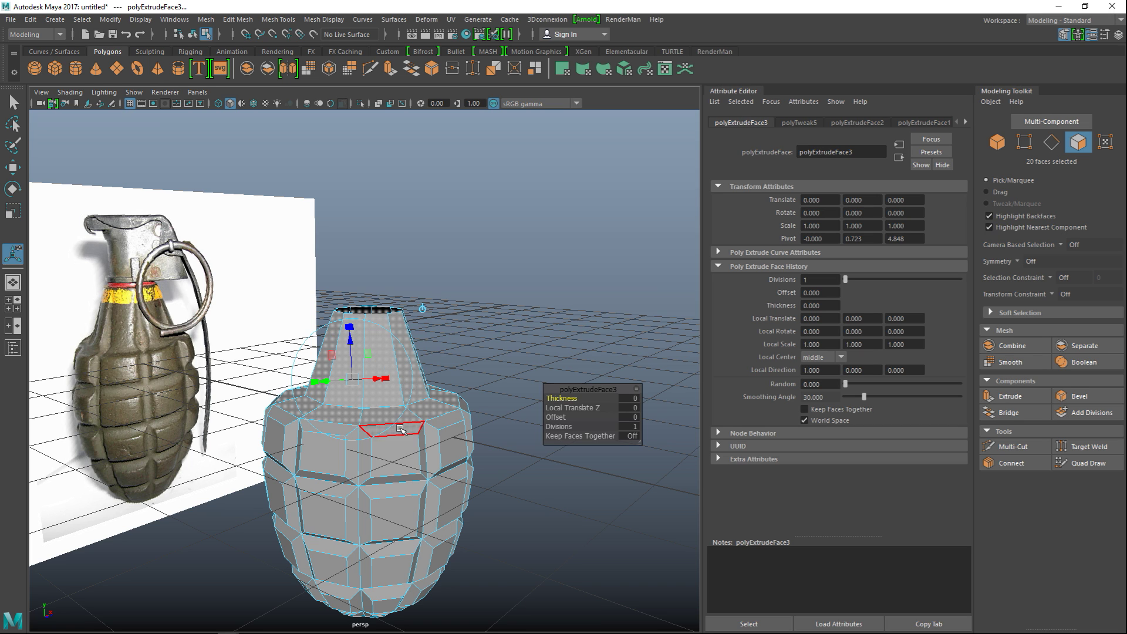
- Replace the selection with only the tall neck faces in the front view, and return to the perspective view
ctrl+click(374, 416)
shift+double_click(374, 416)
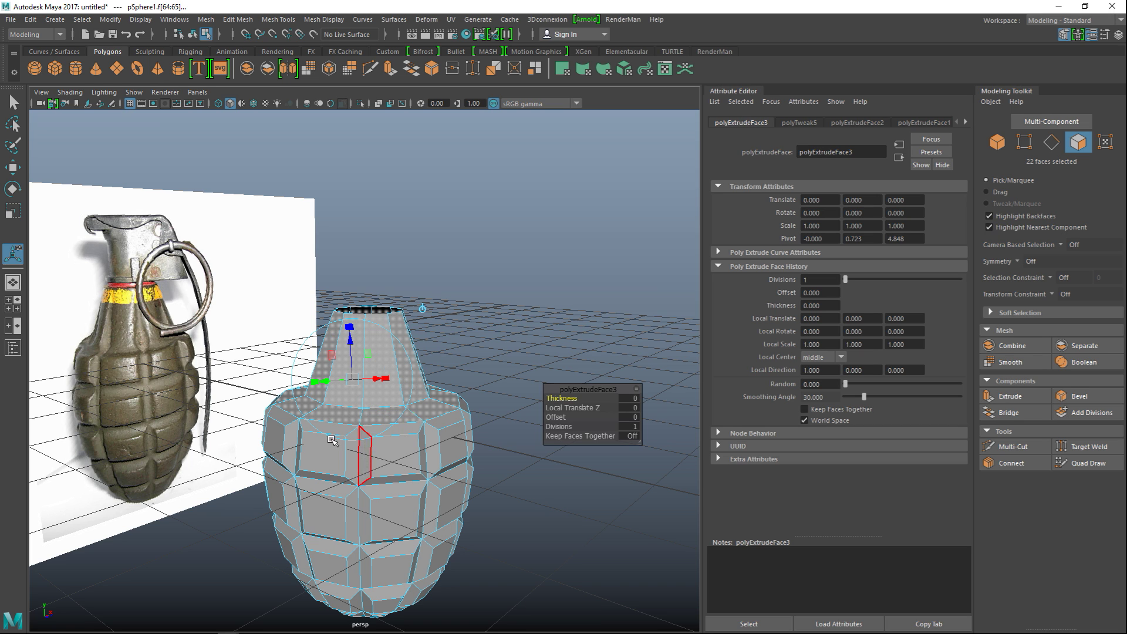
click(12, 309)
key(space)
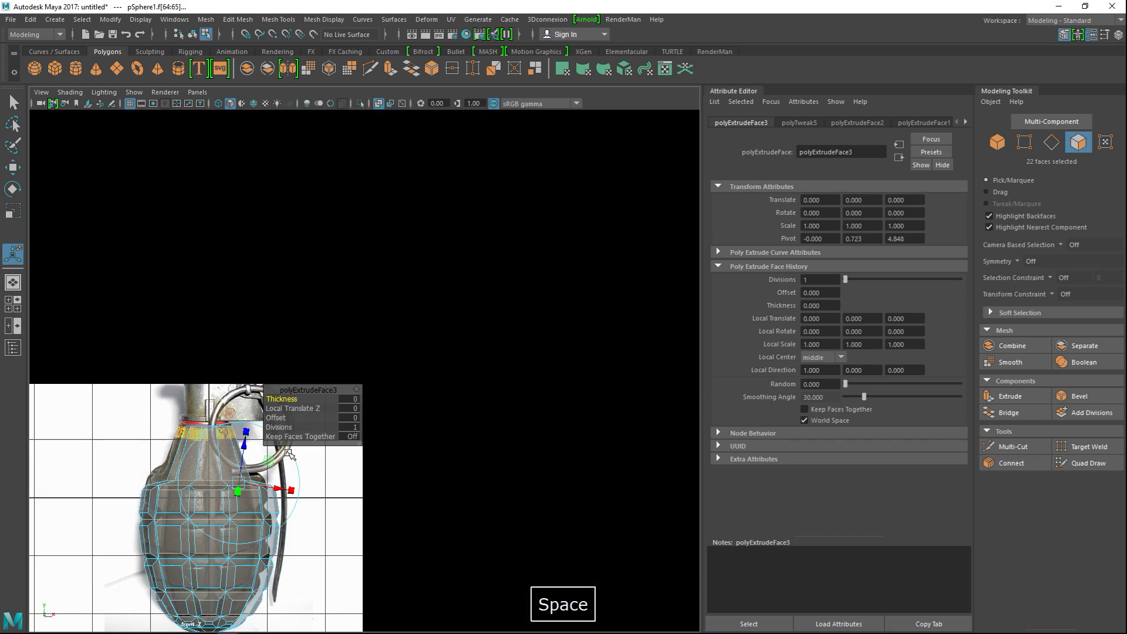
drag(517, 262, 539, 263)
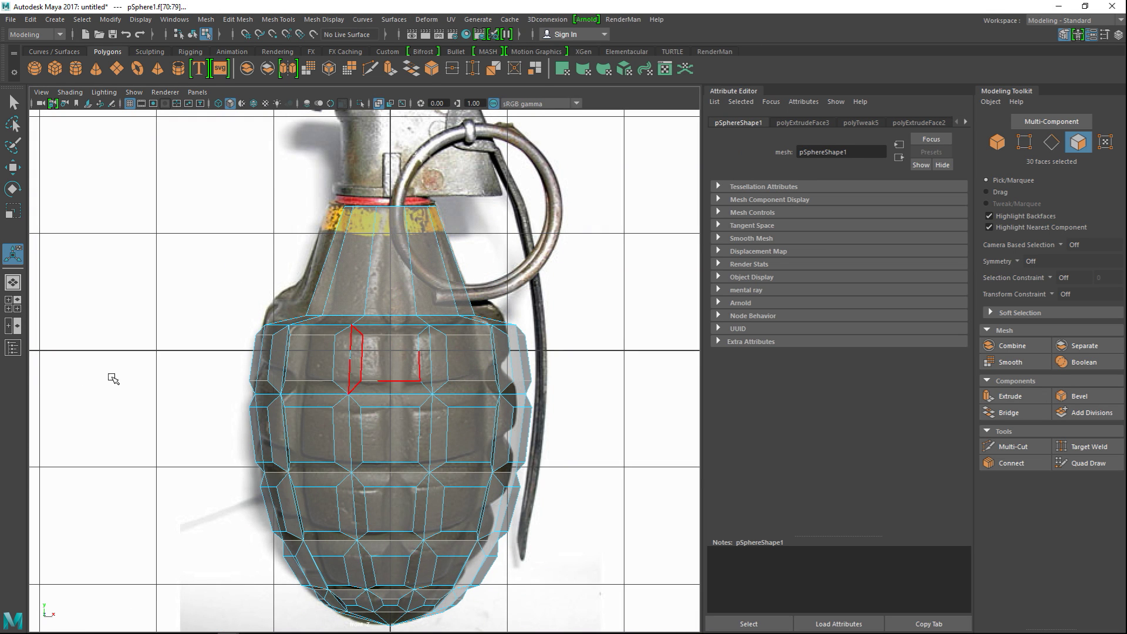
click(13, 304)
key(space)
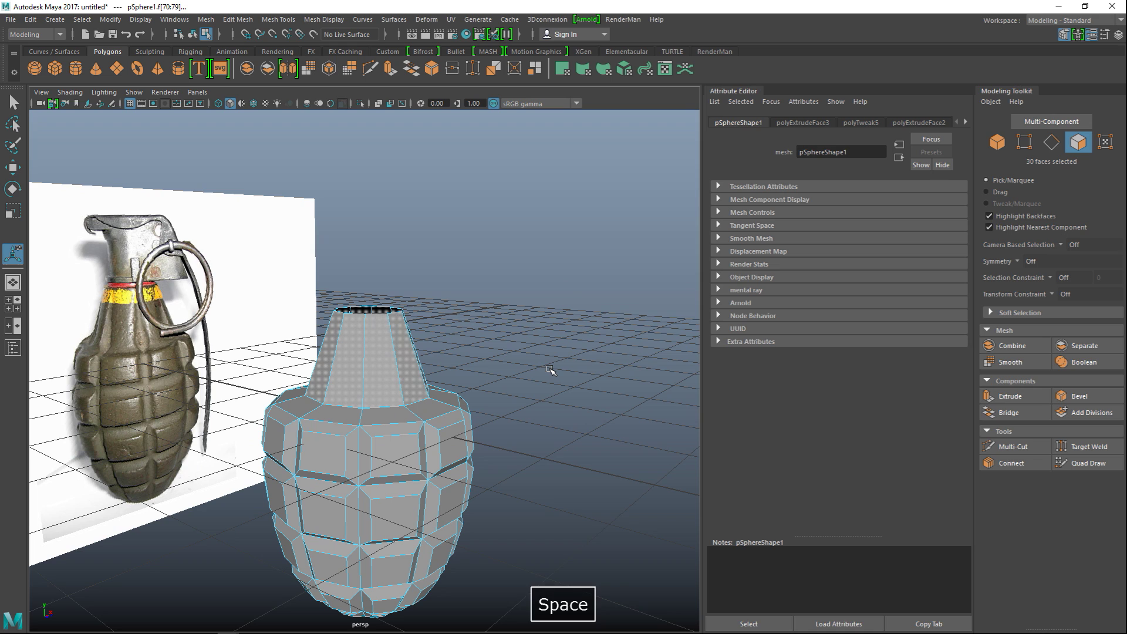
- Extrude the neck faces with Keep Faces Together off and a thickness of 0.1
key(ctrl+e)
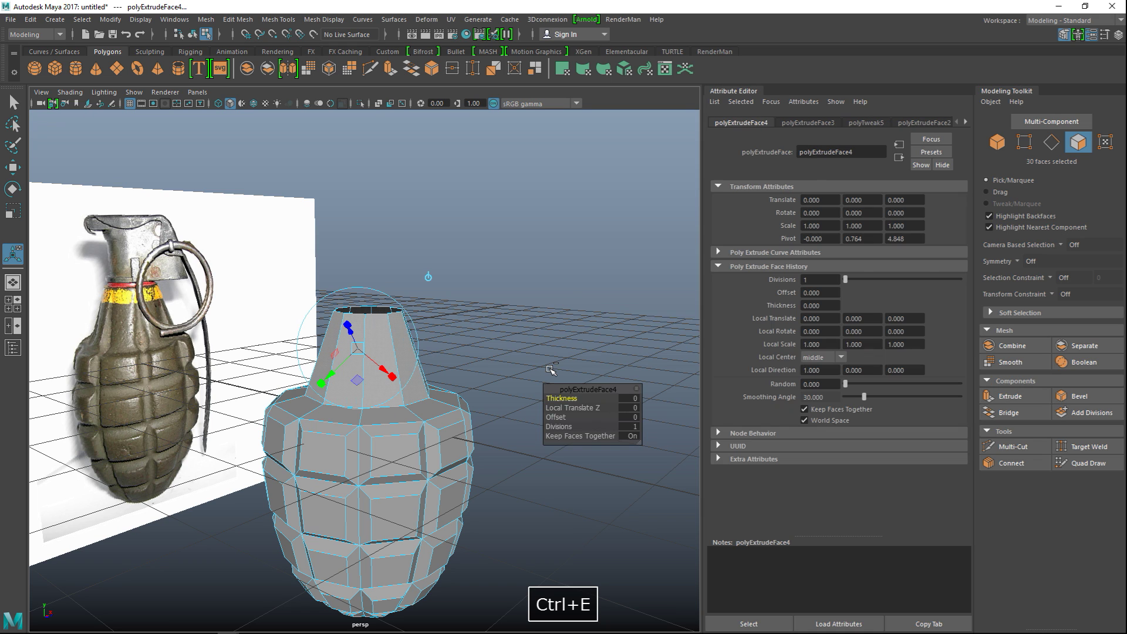
click(609, 436)
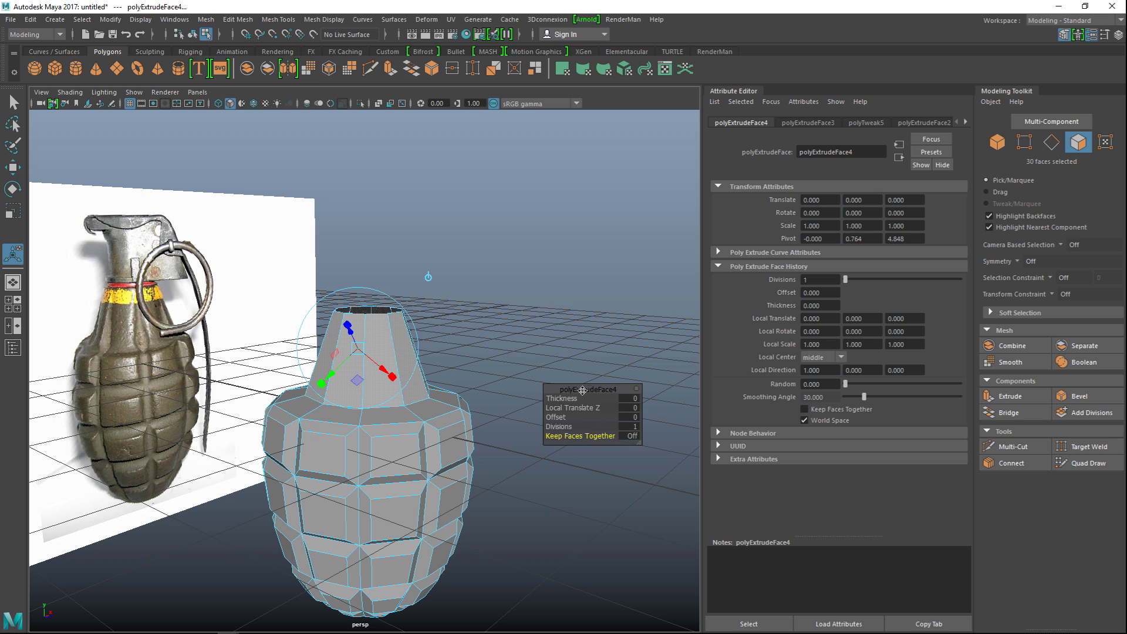
drag(562, 399, 578, 401)
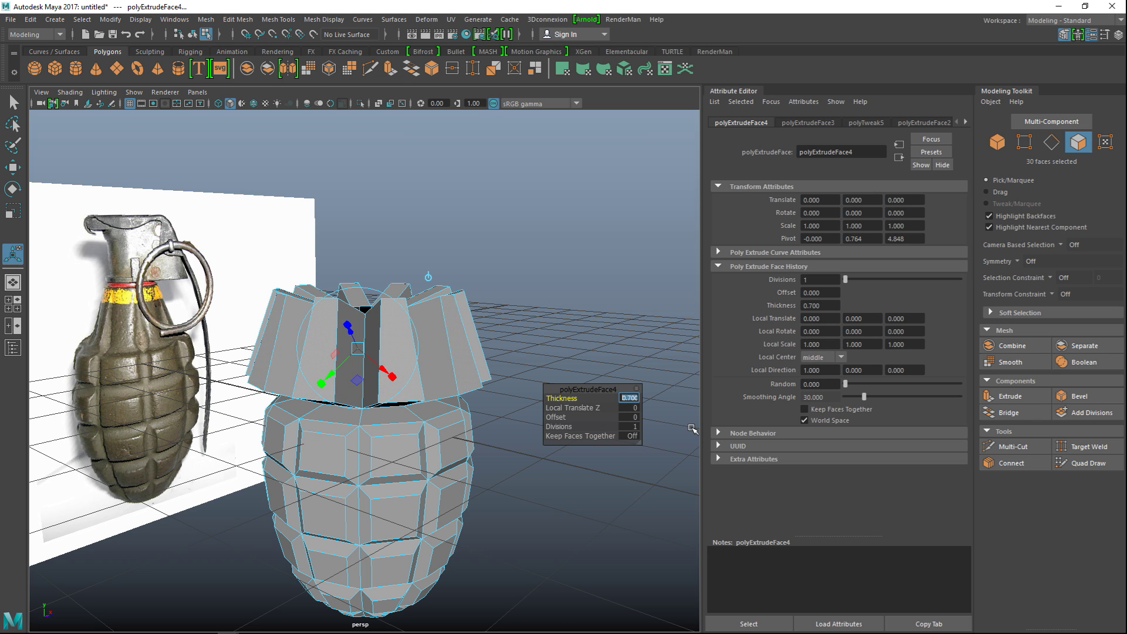
key(Return)
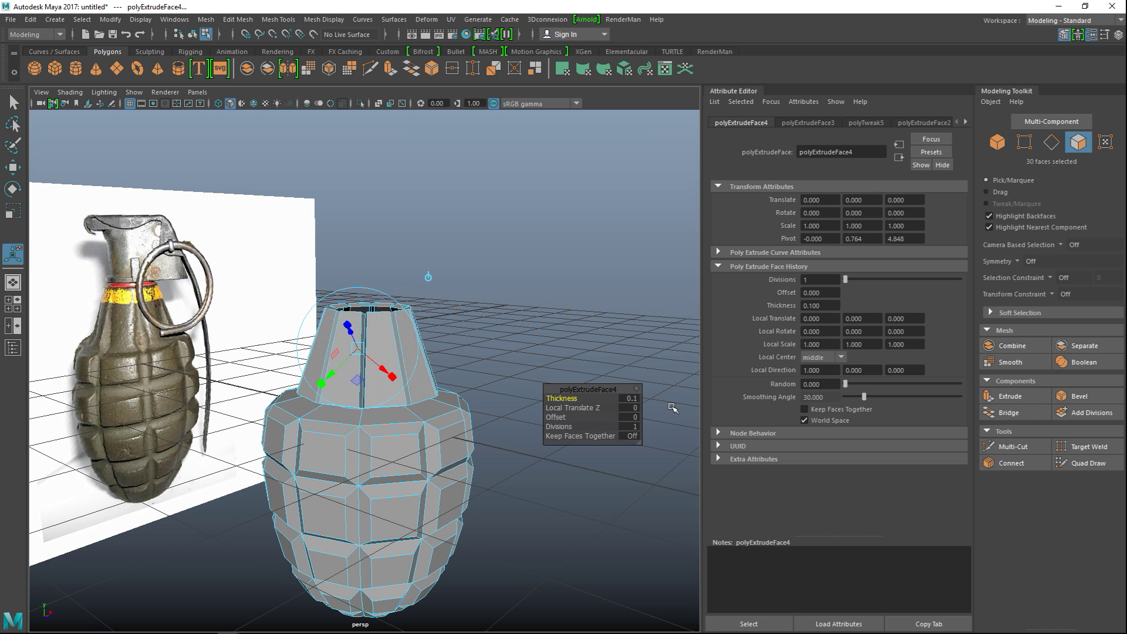
- Try offsets of 0.2 and 0.1 on the neck extrusion
scroll(487, 369, up, 2)
mouse_move(518, 329)
alt+mouse_down()
mouse_move(470, 341)
mouse_move(485, 327)
mouse_move(579, 341)
mouse_move(524, 330)
alt+mouse_up()
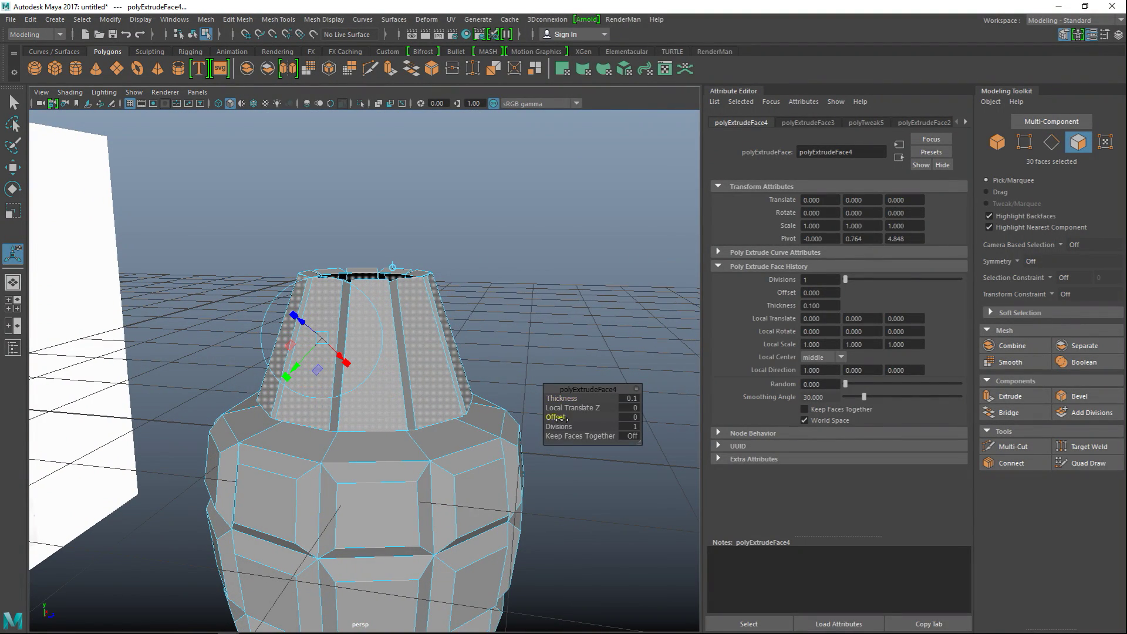
drag(565, 418, 563, 420)
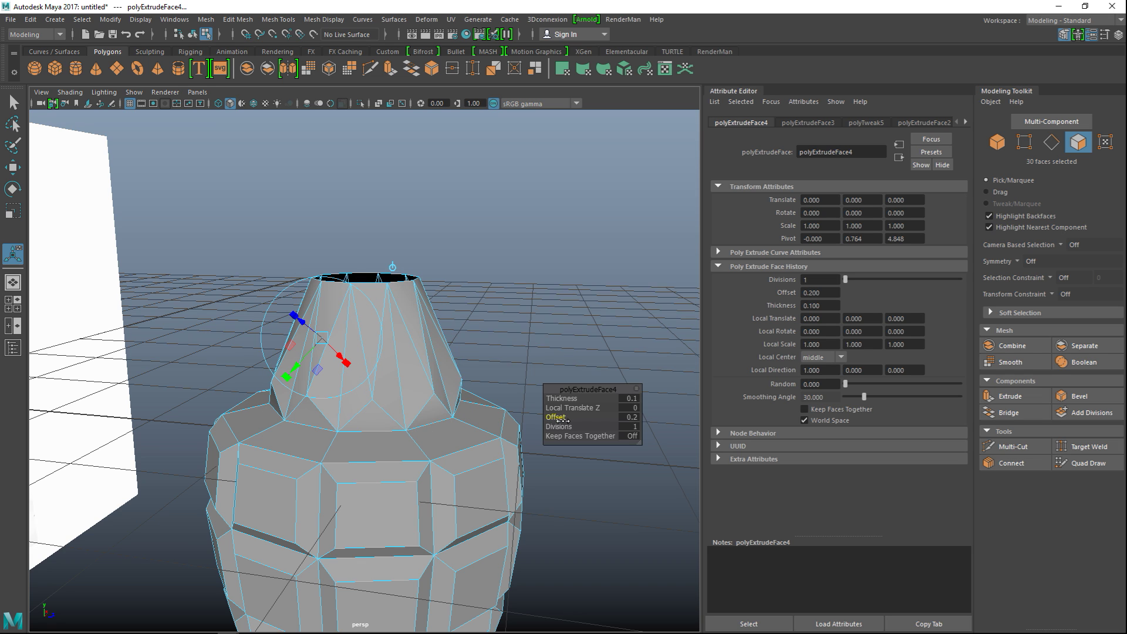
key(Return)
key(Return)
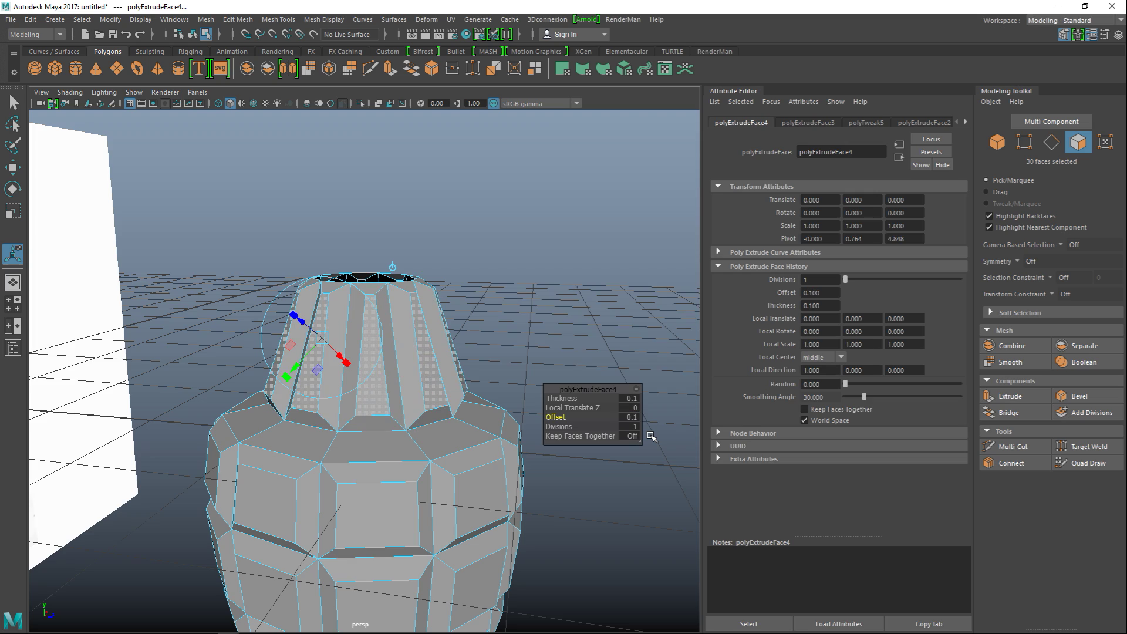
- Compare smaller offsets of 0.05, 0.02 and 0.03 on the neck extrusion against the reference image
scroll(683, 423, down, 3)
alt+drag(159, 423, 149, 463)
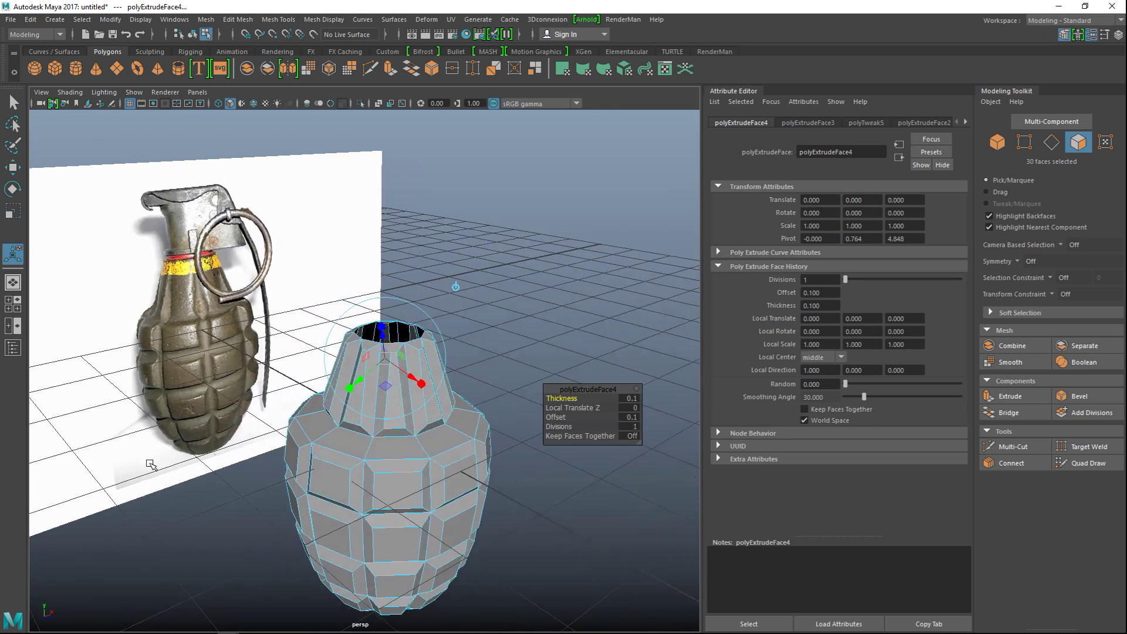
click(629, 417)
text(0.05)
key(Return)
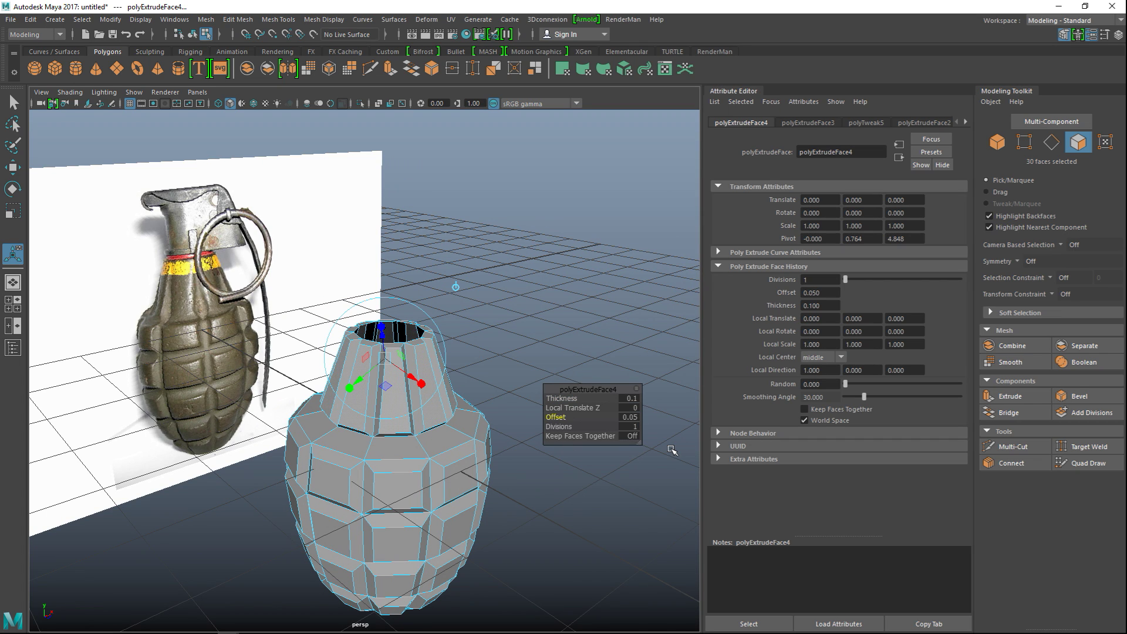
click(629, 417)
text(0.02)
key(Return)
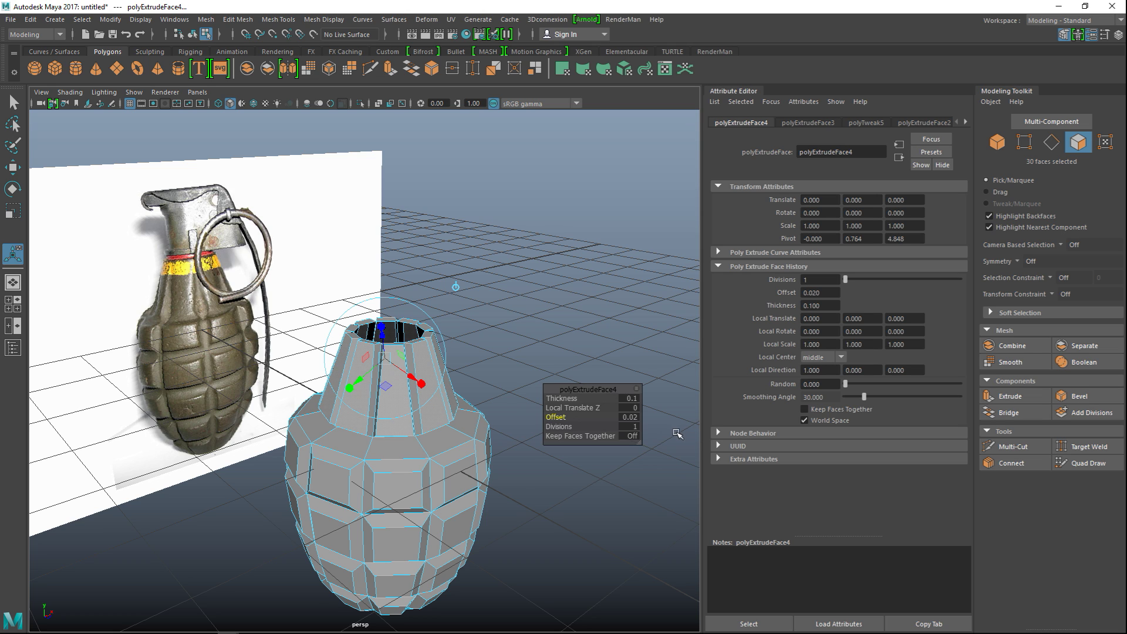
click(626, 417)
key(Return)
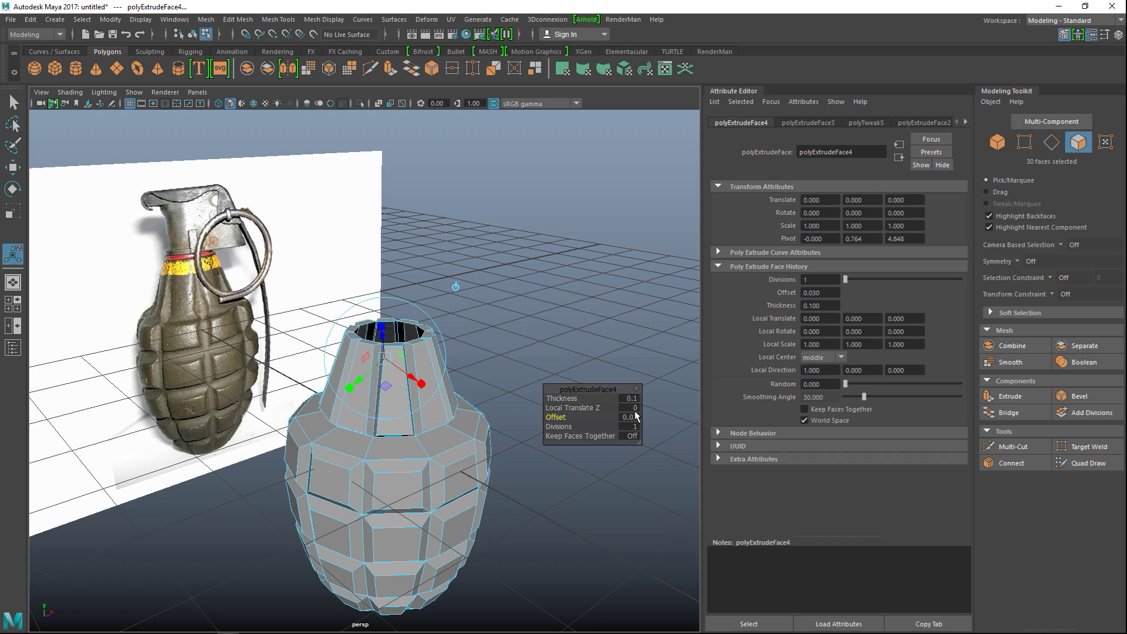
- Set the neck extrusion's offset to 0.04 and clear the selection
click(627, 418)
text(0.04)
key(Return)
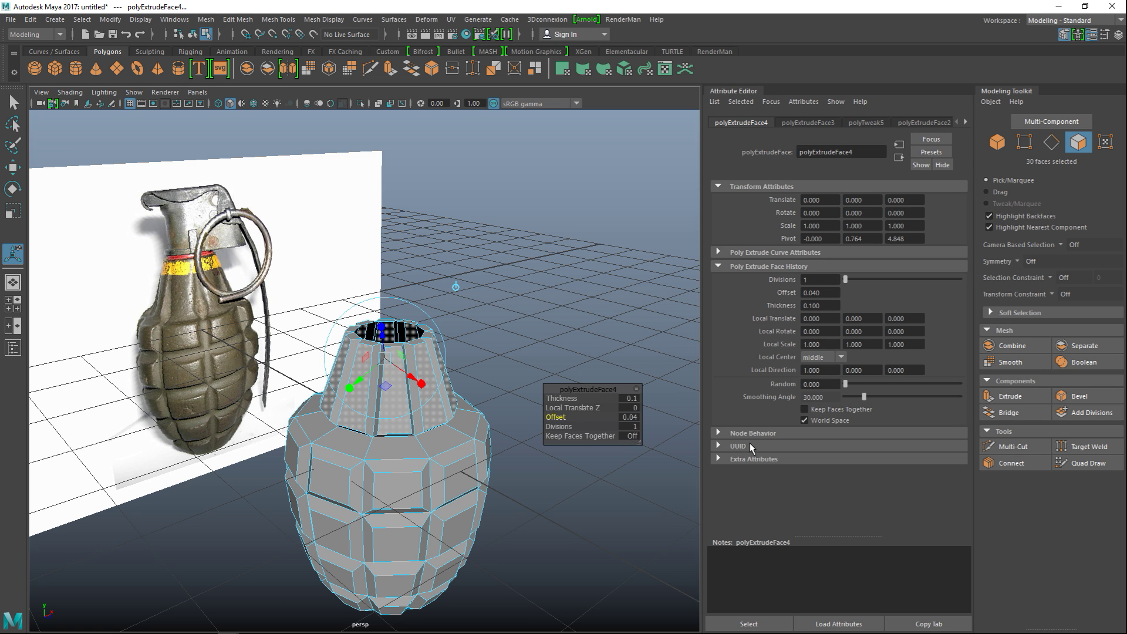
click(534, 291)
- Select the whole grenade body, switch it to edge mode, and select all of its edges
scroll(537, 329, down, 3)
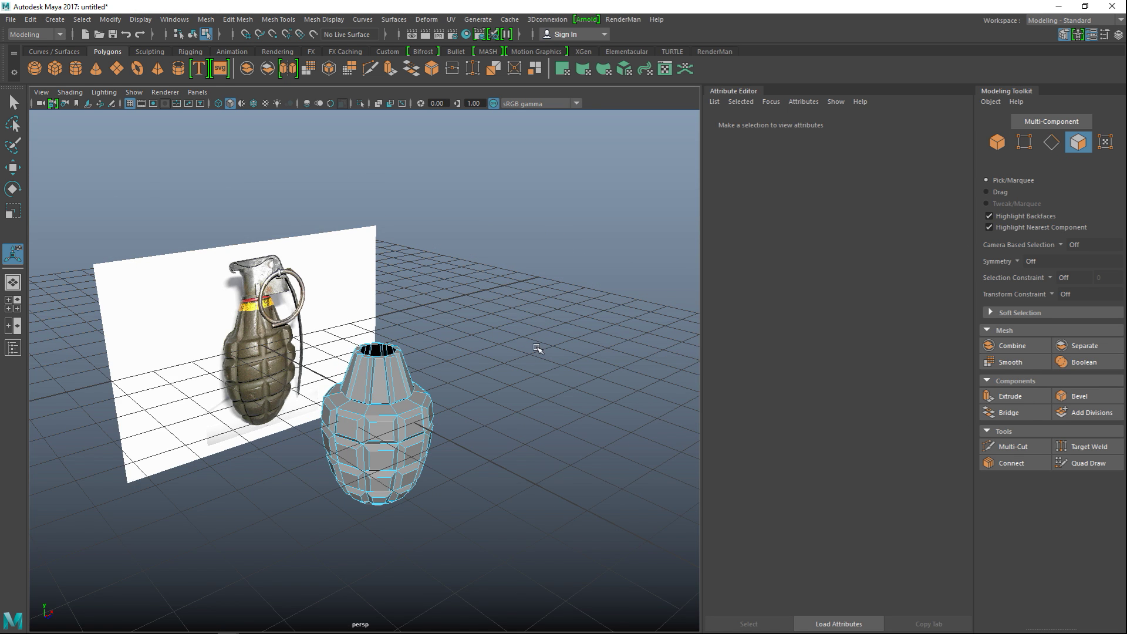
scroll(574, 334, up, 2)
mouse_move(574, 335)
alt+mouse_down()
mouse_move(541, 325)
mouse_move(548, 362)
mouse_move(533, 312)
mouse_move(576, 319)
alt+mouse_up()
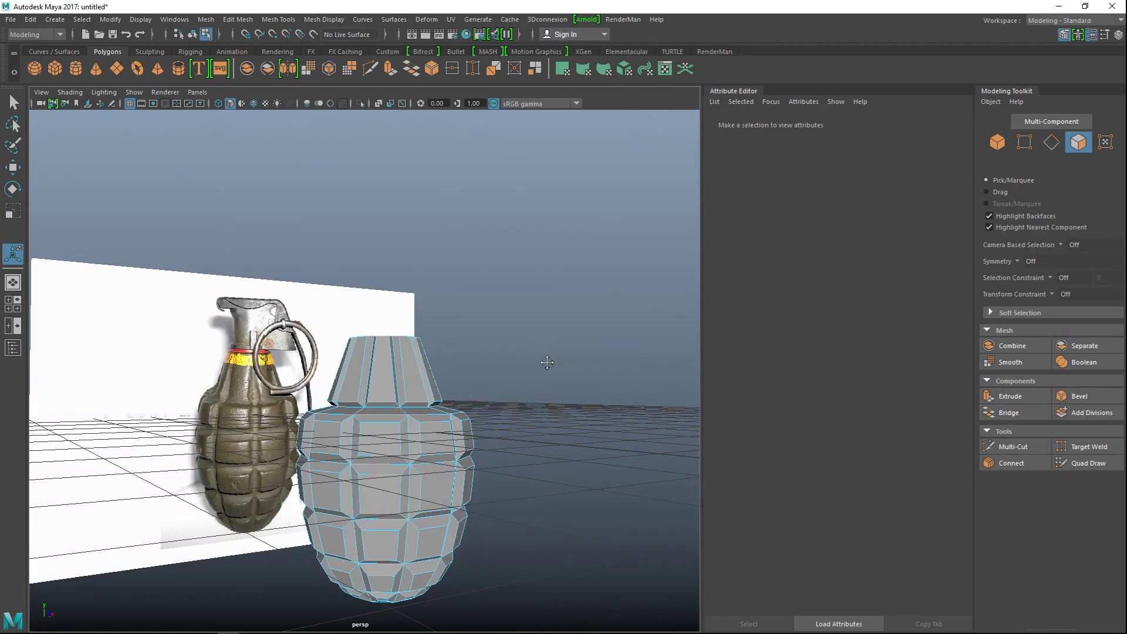
right_click(418, 271)
right_drag(451, 323, 484, 255)
key(f)
drag(249, 221, 506, 587)
right_drag(379, 271, 374, 326)
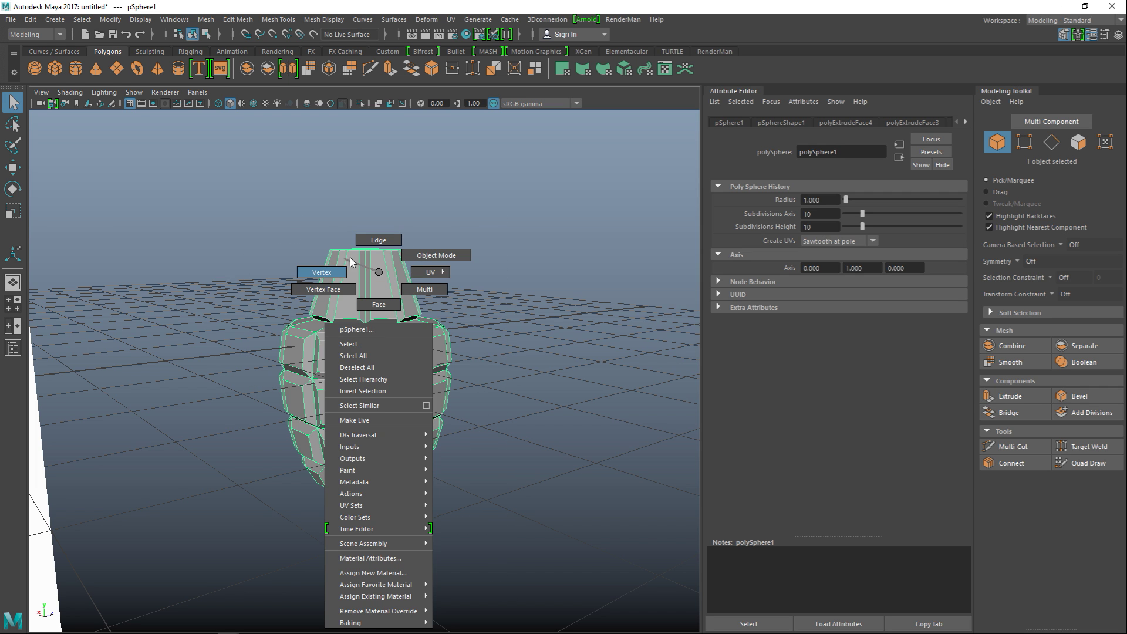
right_drag(344, 259, 369, 239)
drag(250, 210, 483, 585)
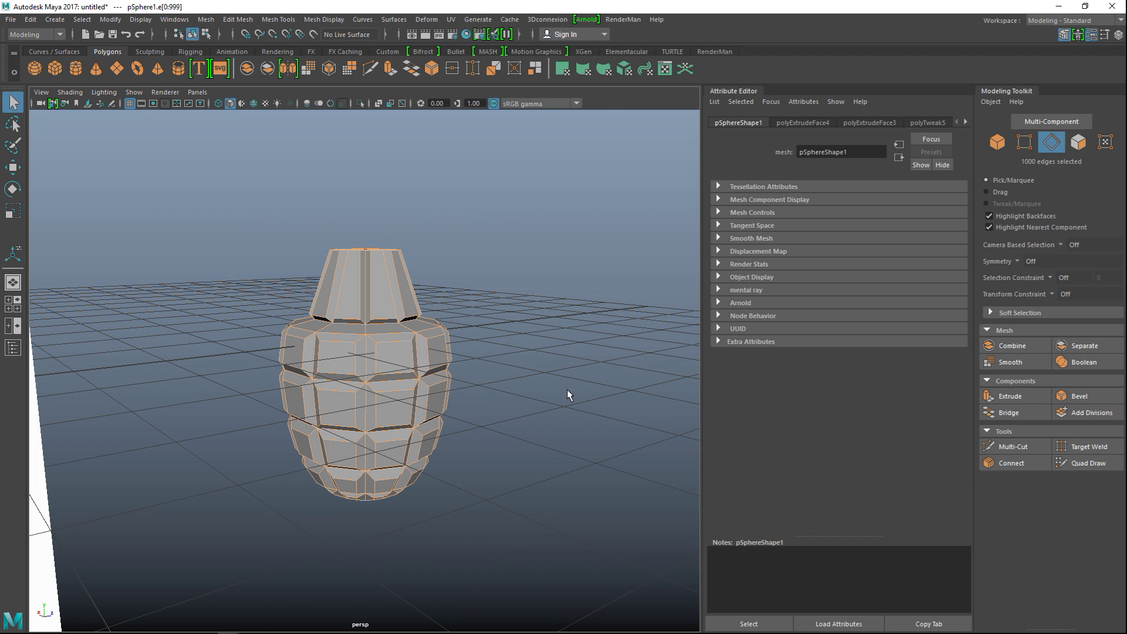
- Apply Harden Edge to all the body's edges and return to object mode
alt+drag(566, 395, 570, 473)
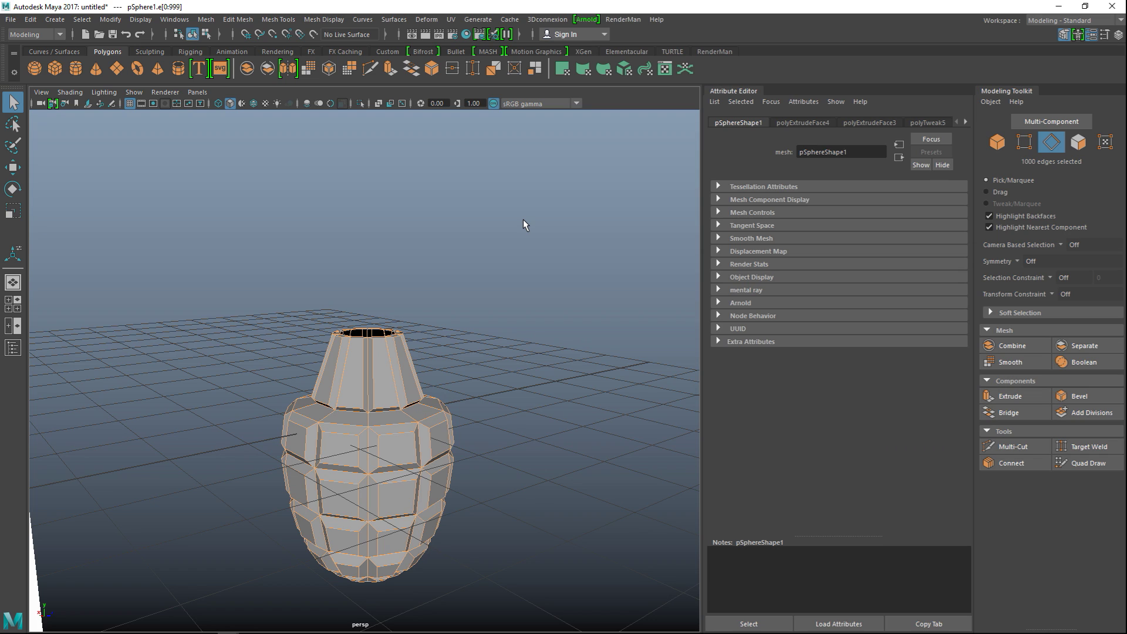
key(F9)
click(324, 21)
click(337, 23)
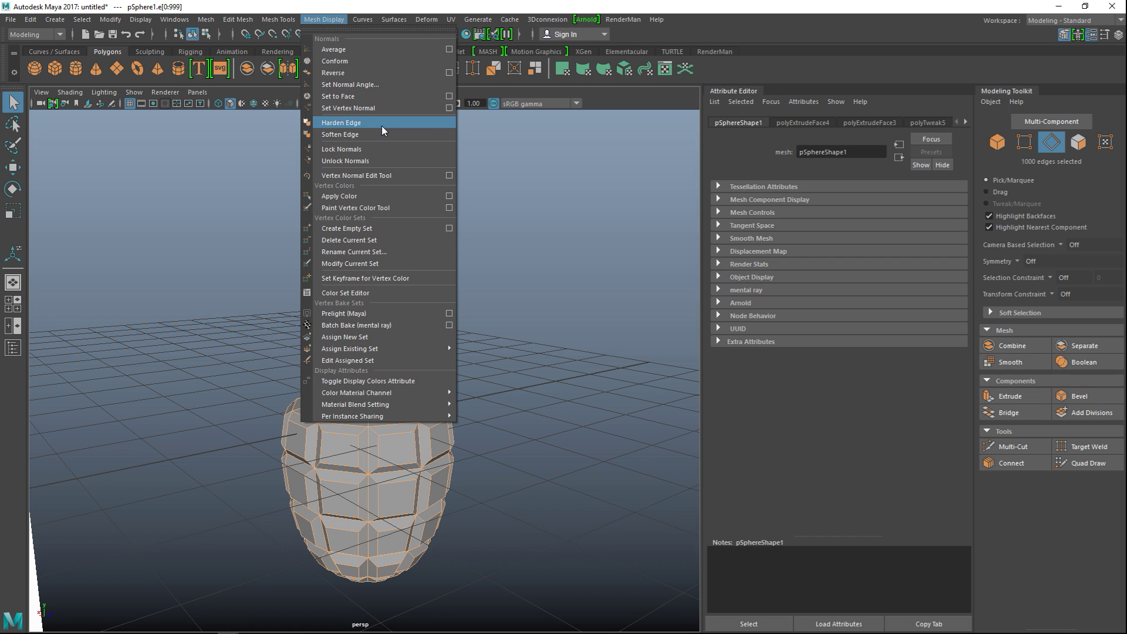
click(358, 122)
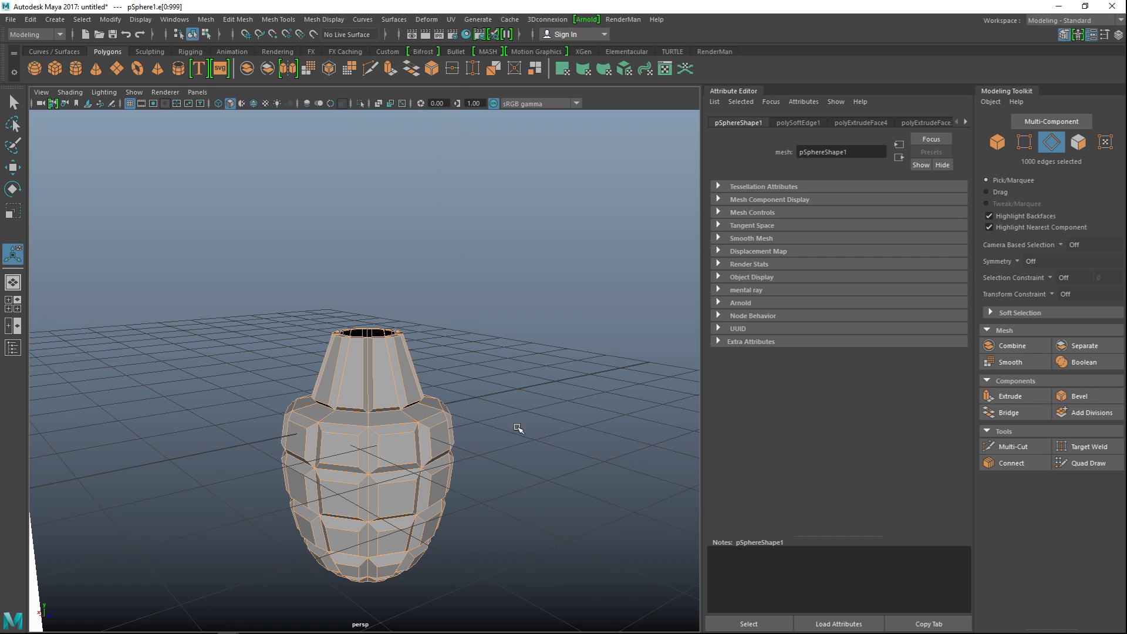
right_drag(385, 272, 439, 256)
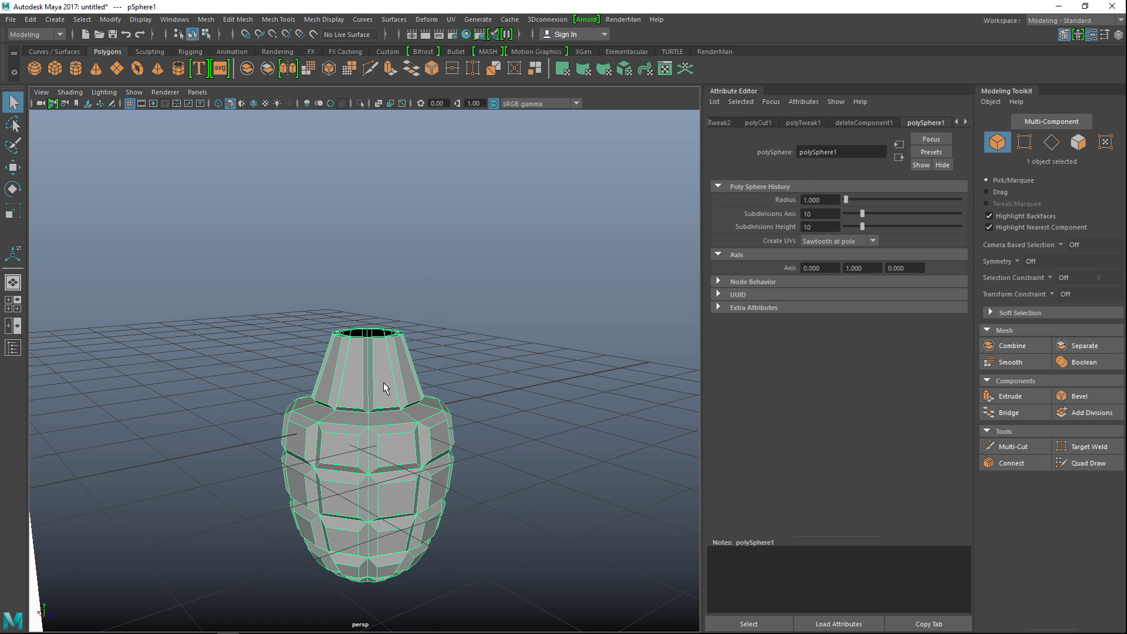
- Preview the grenade body in smoothed display, return it to the unsmoothed display, and clear the selection
key(3)
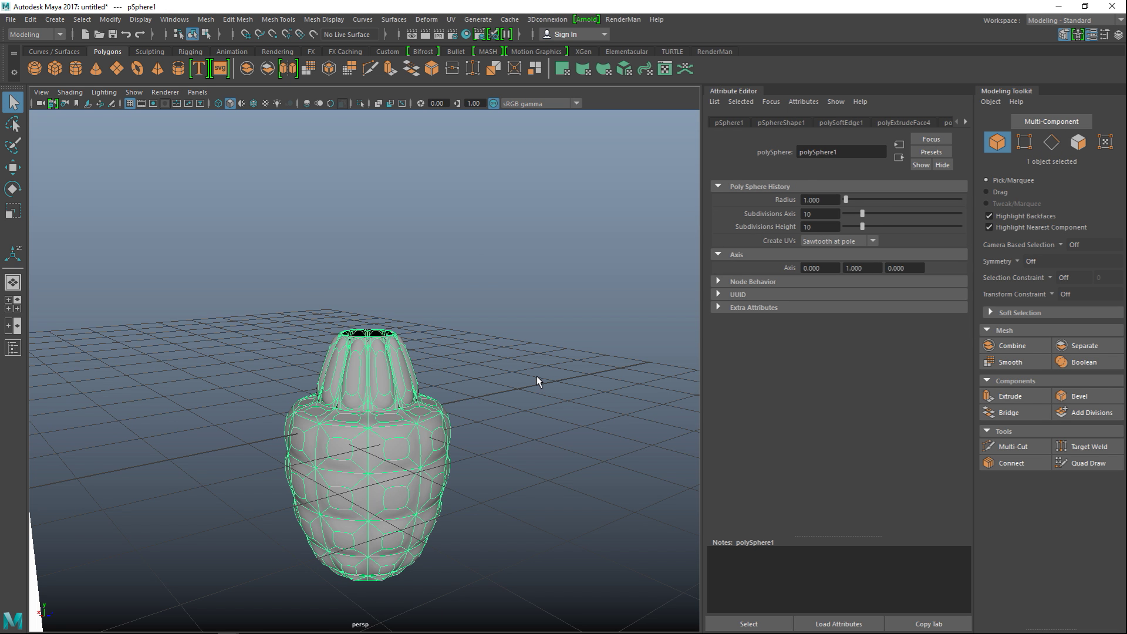
click(536, 376)
alt+drag(536, 376, 425, 424)
click(393, 425)
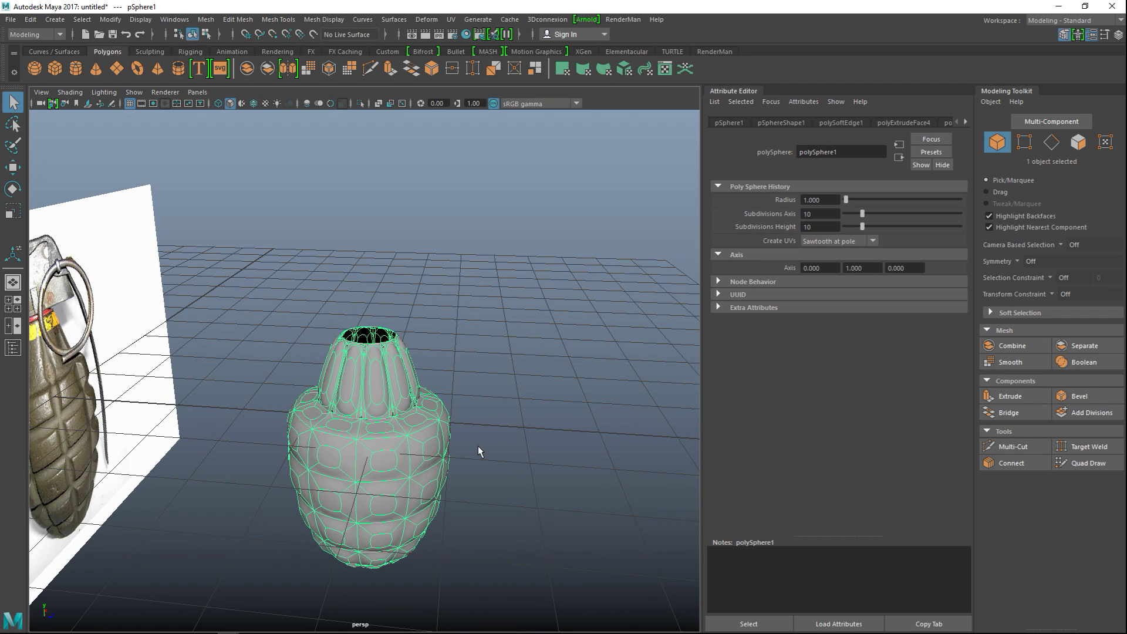
key(1)
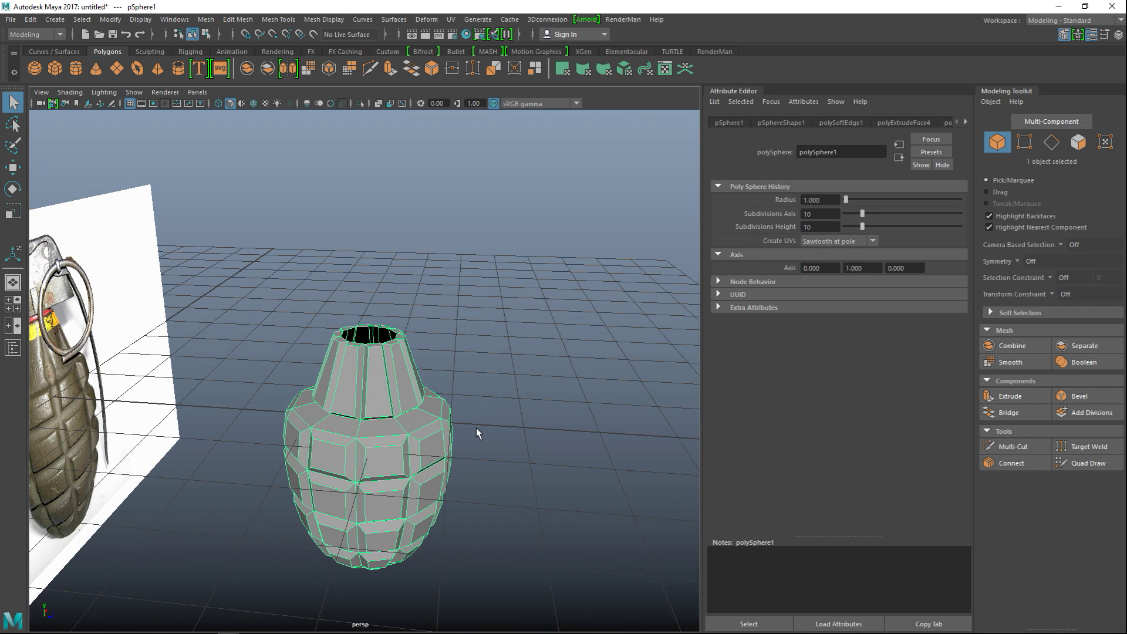
click(563, 400)
- Select the lower edges of all ten neck segments around the neck's base and scale them slightly inward
alt+drag(544, 395, 493, 395)
alt+middle_drag(493, 395, 526, 354)
scroll(519, 363, up, 5)
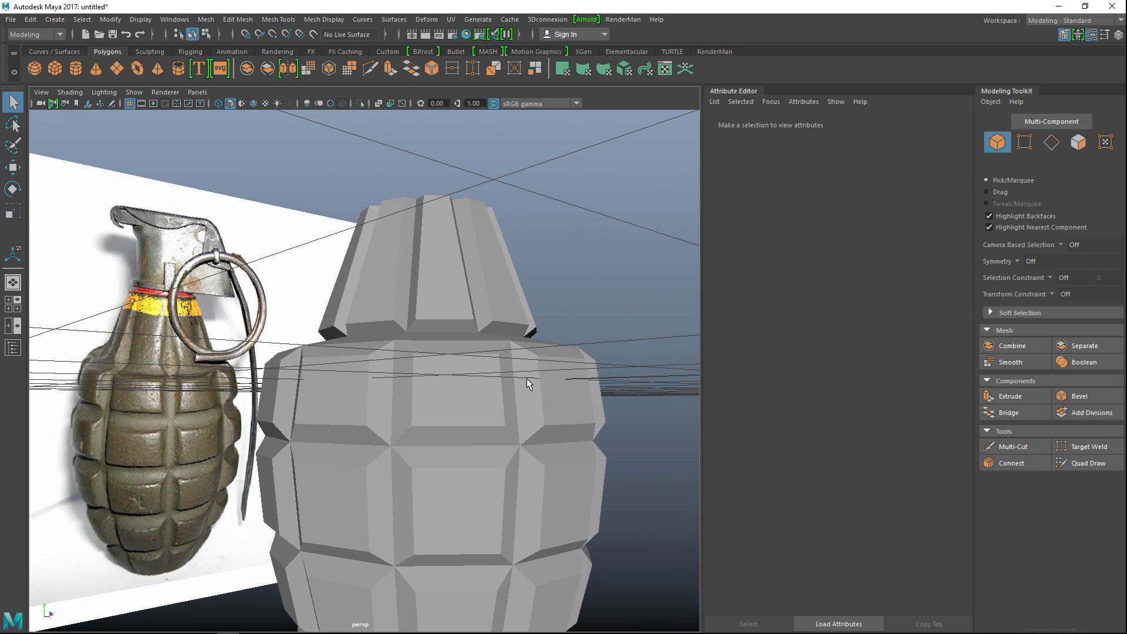
alt+drag(527, 379, 505, 286)
alt+drag(499, 297, 371, 347)
click(333, 314)
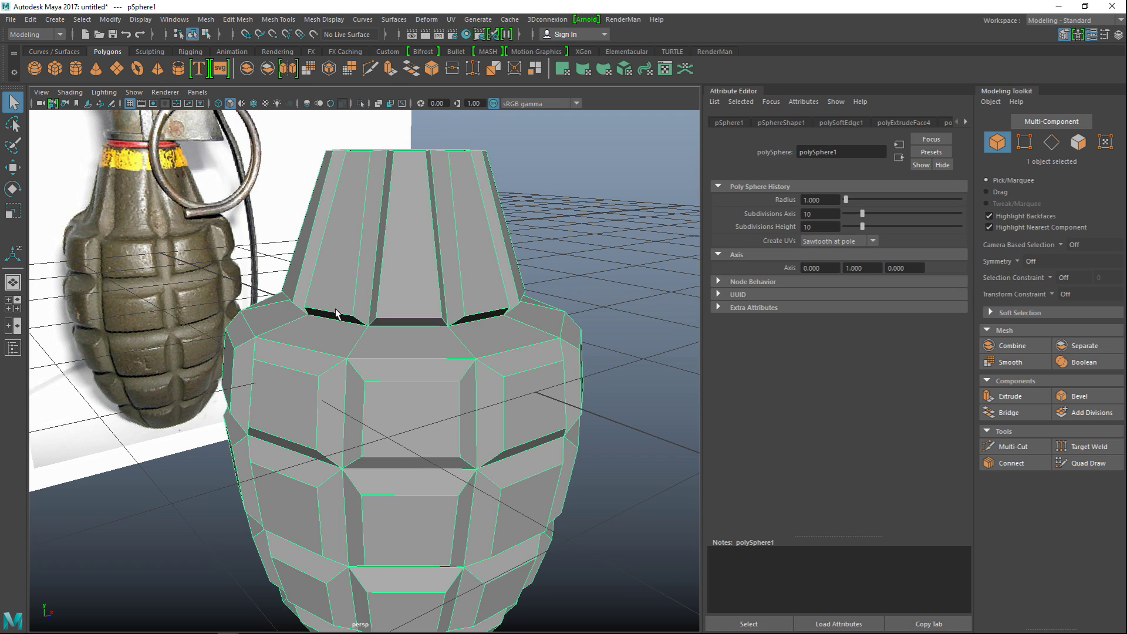
right_drag(336, 272, 338, 245)
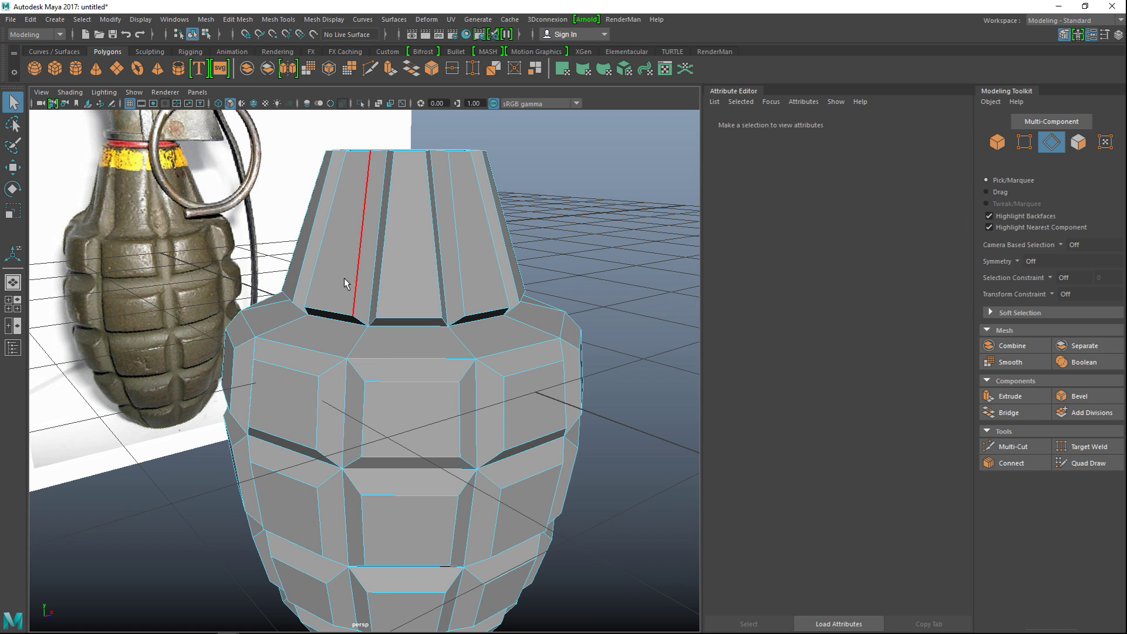
click(333, 317)
shift+click(419, 318)
shift+click(492, 317)
alt+drag(492, 317, 452, 302)
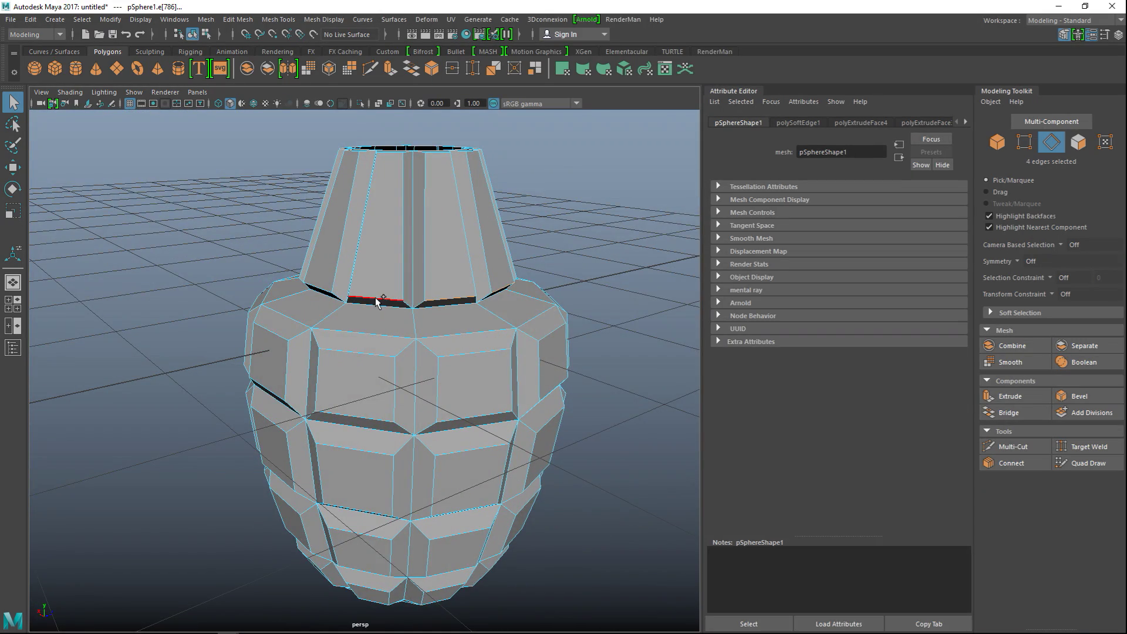
shift+click(314, 288)
alt+drag(168, 315, 370, 321)
shift+click(370, 320)
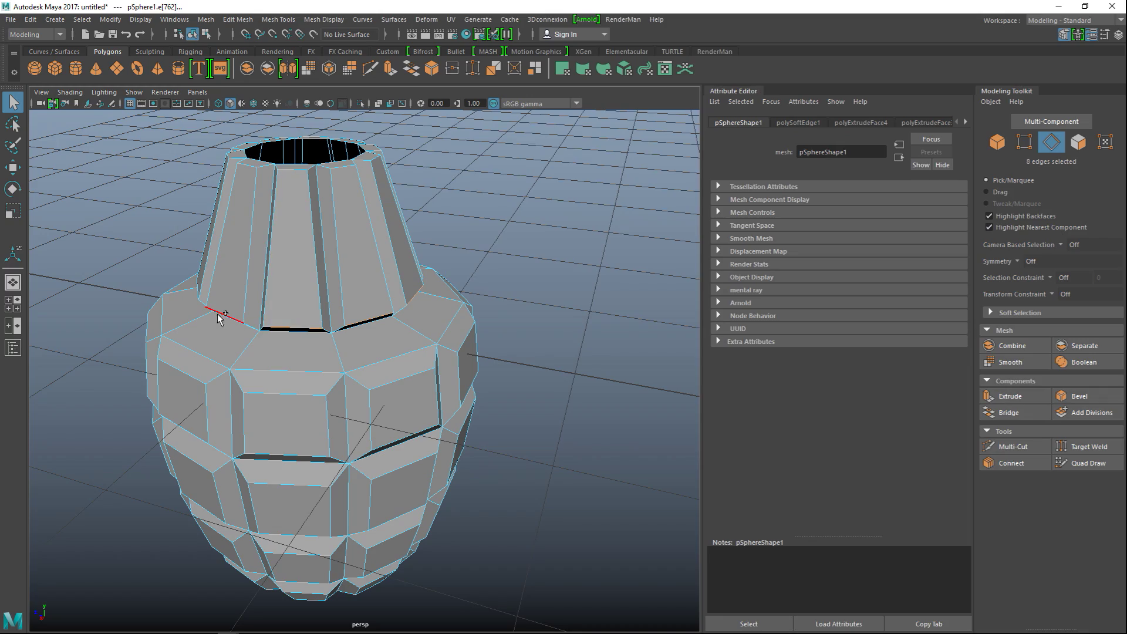
alt+drag(221, 317, 286, 352)
shift+click(369, 342)
alt+drag(377, 352, 389, 379)
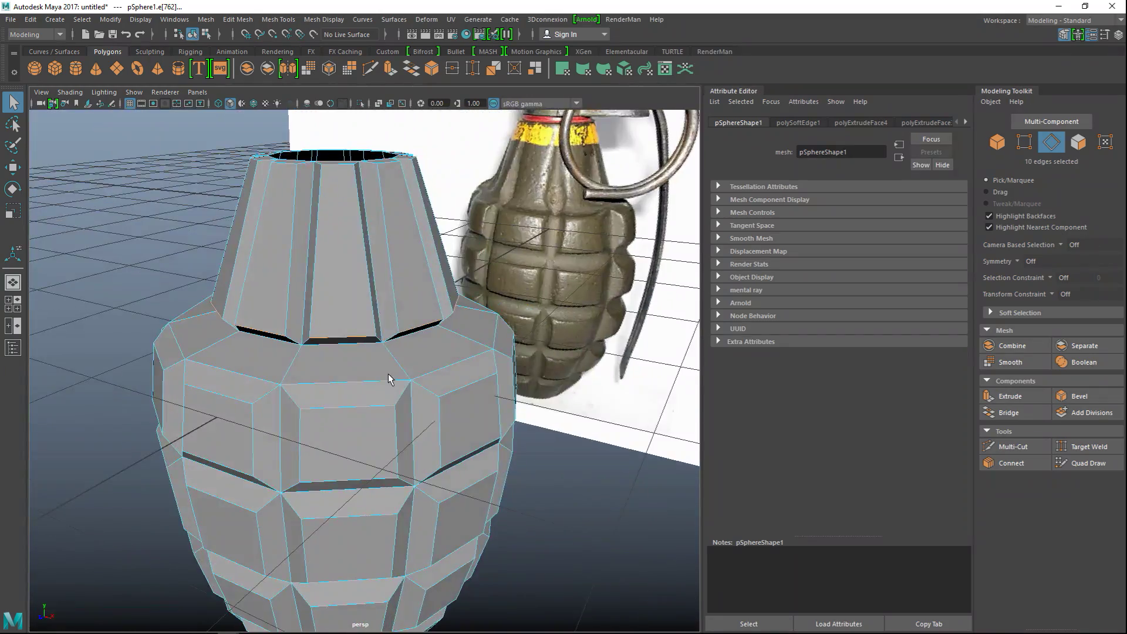
key(r)
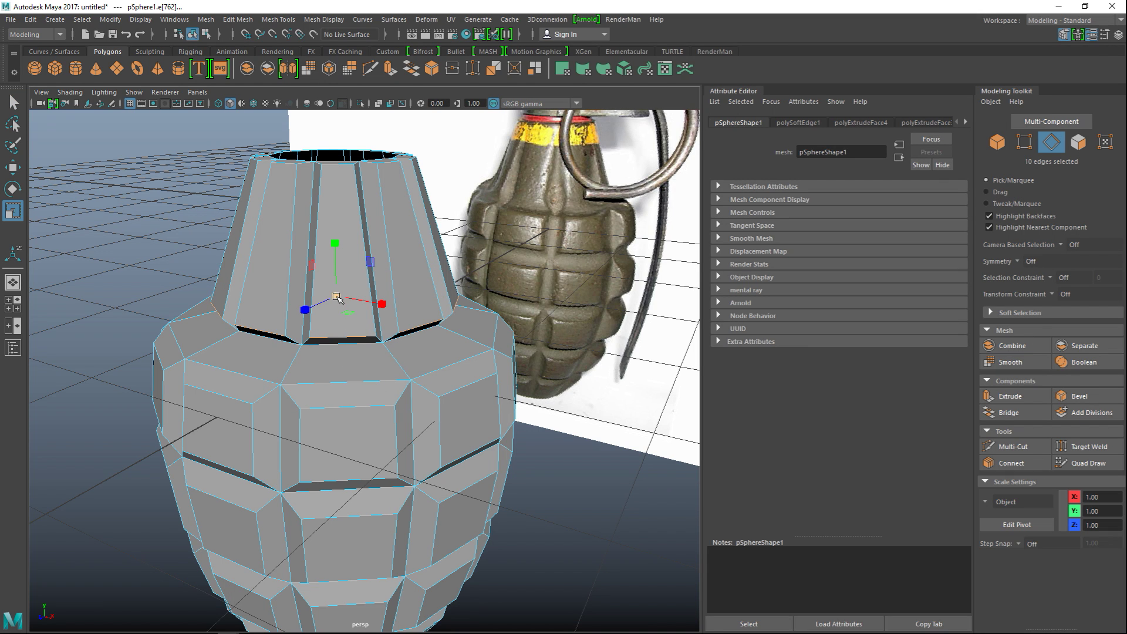
drag(336, 297, 325, 302)
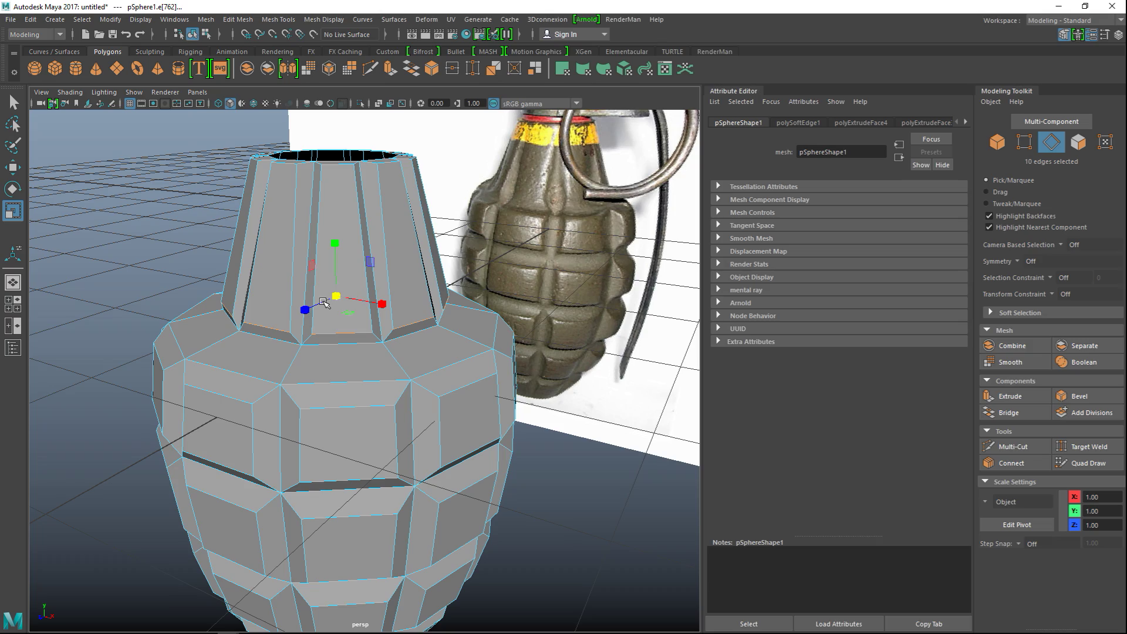
- Select the ten shoulder faces around the neck's base and extrude them with Keep Faces Together turned off
alt+drag(402, 398, 276, 420)
right_drag(249, 281, 238, 329)
click(238, 329)
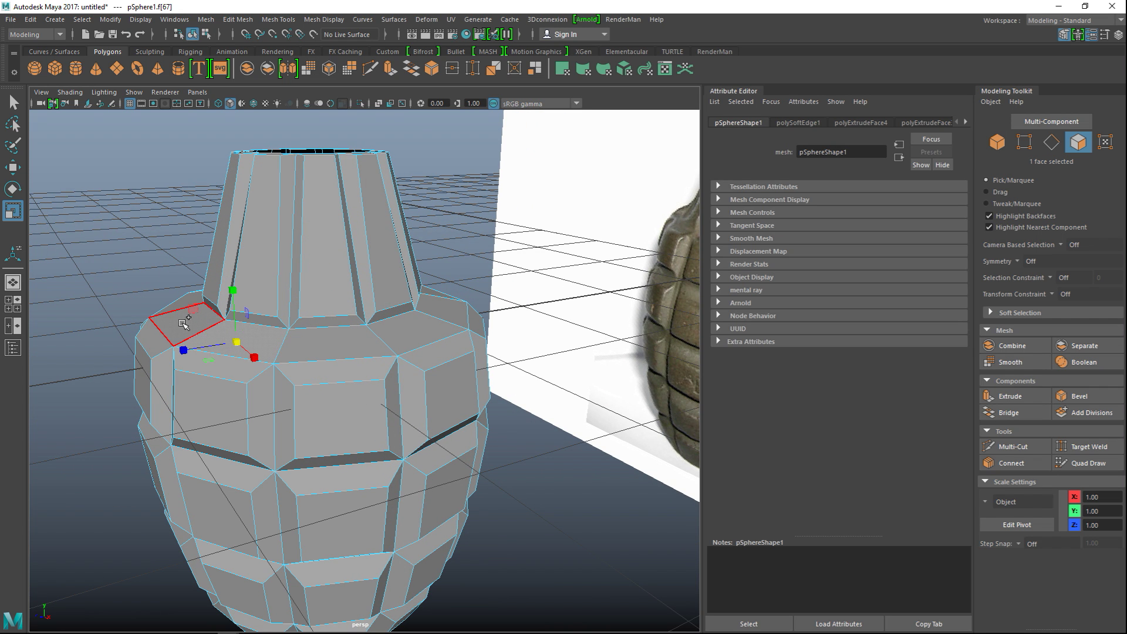
shift+click(415, 332)
alt+drag(415, 333, 331, 367)
shift+click(331, 367)
shift+click(433, 324)
alt+drag(479, 329, 464, 405)
shift+click(470, 406)
shift+click(532, 328)
alt+drag(597, 390, 472, 410)
key(ctrl+e)
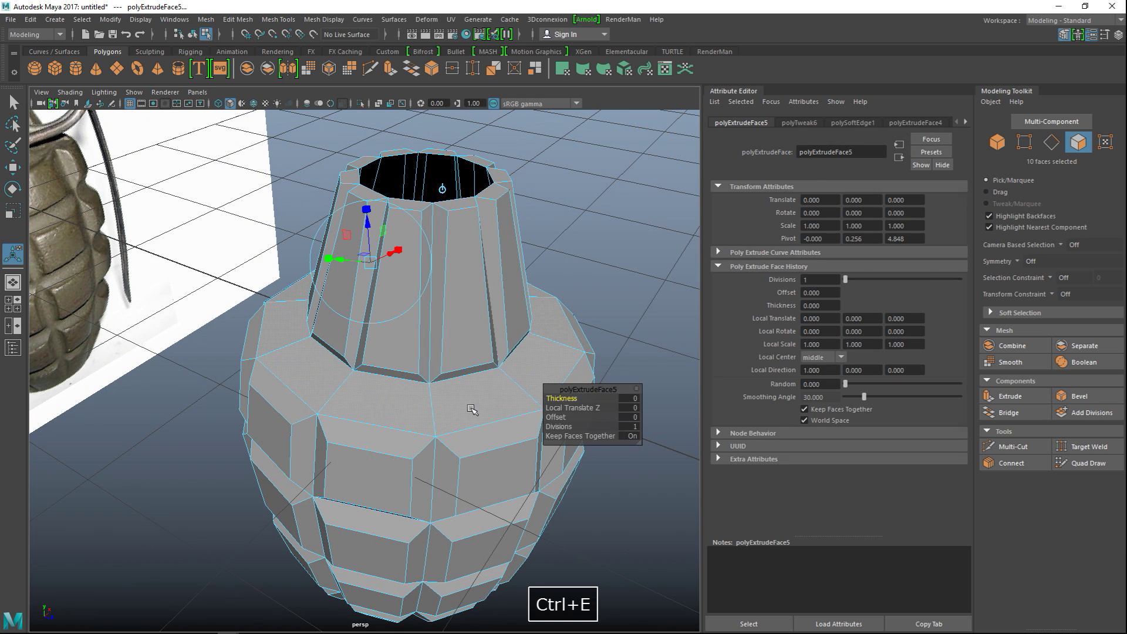
click(561, 437)
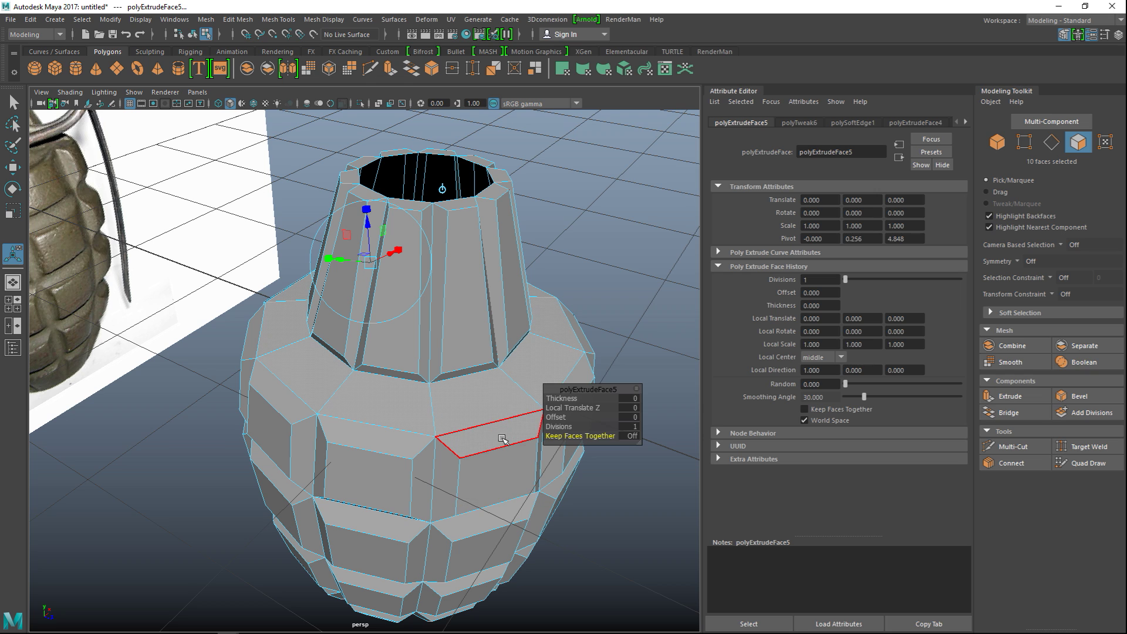
- Set the shoulder extrusion's thickness to 0.05
drag(556, 399, 562, 402)
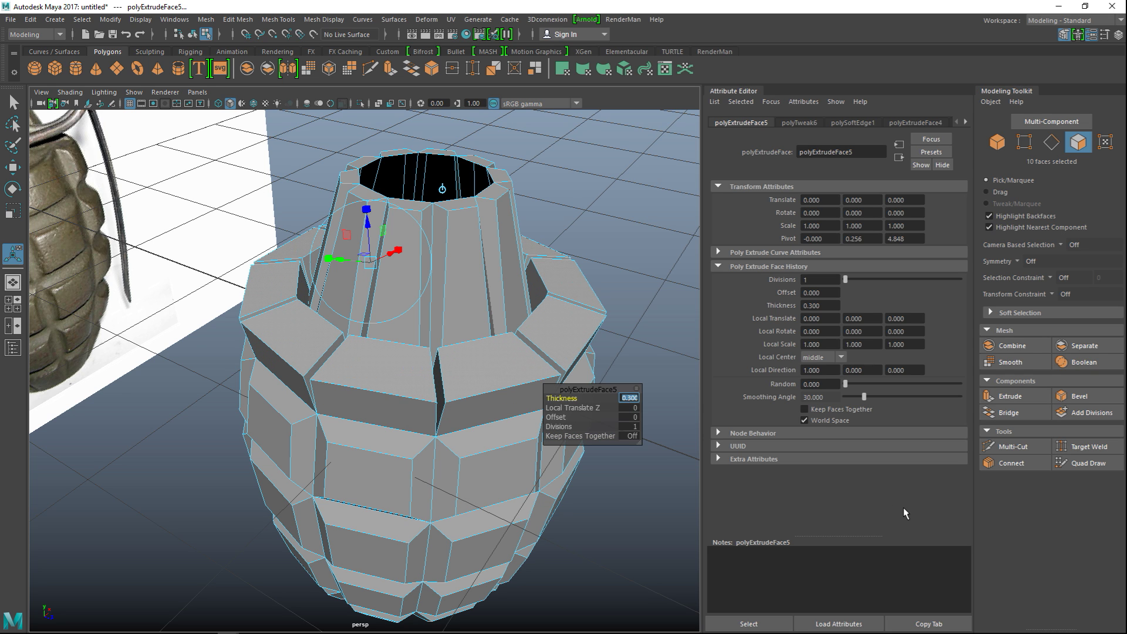
key(Return)
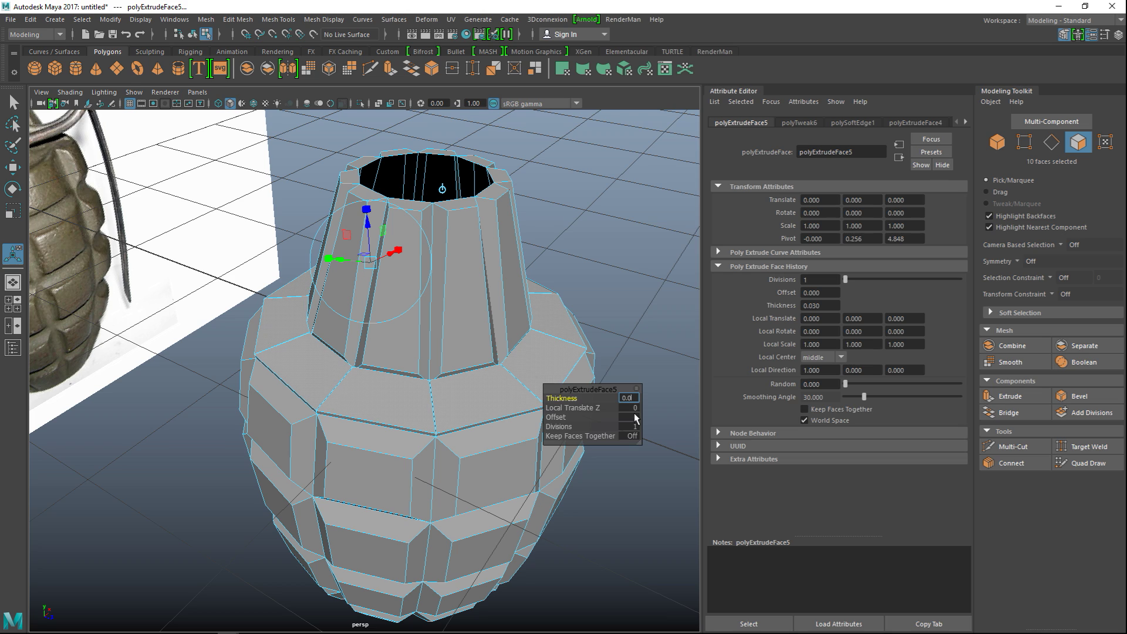
key(Return)
- Try offsets of 0.2, 0.01 and 0.8 on the shoulder extrusion and settle on 0.1
alt+drag(539, 399, 448, 428)
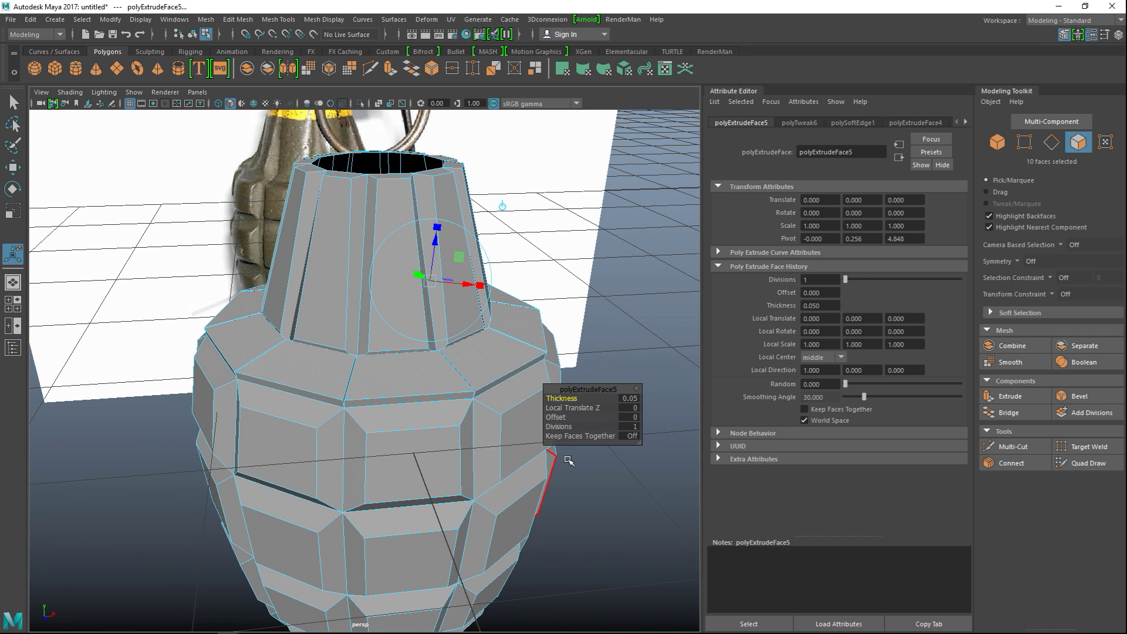
drag(556, 417, 561, 422)
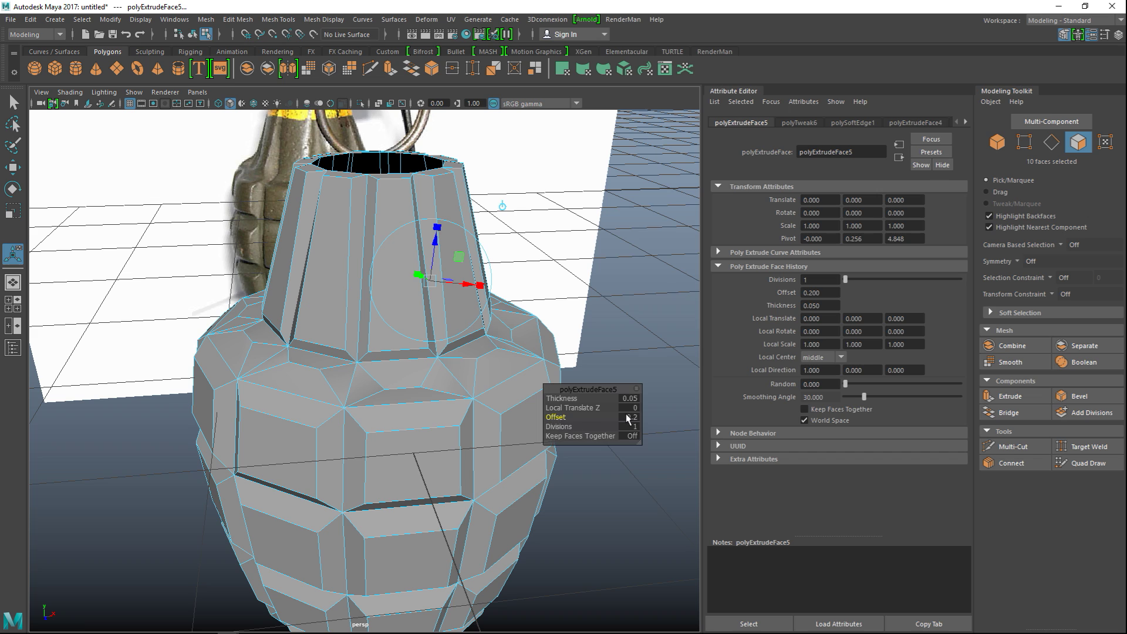
text(0.01)
key(Return)
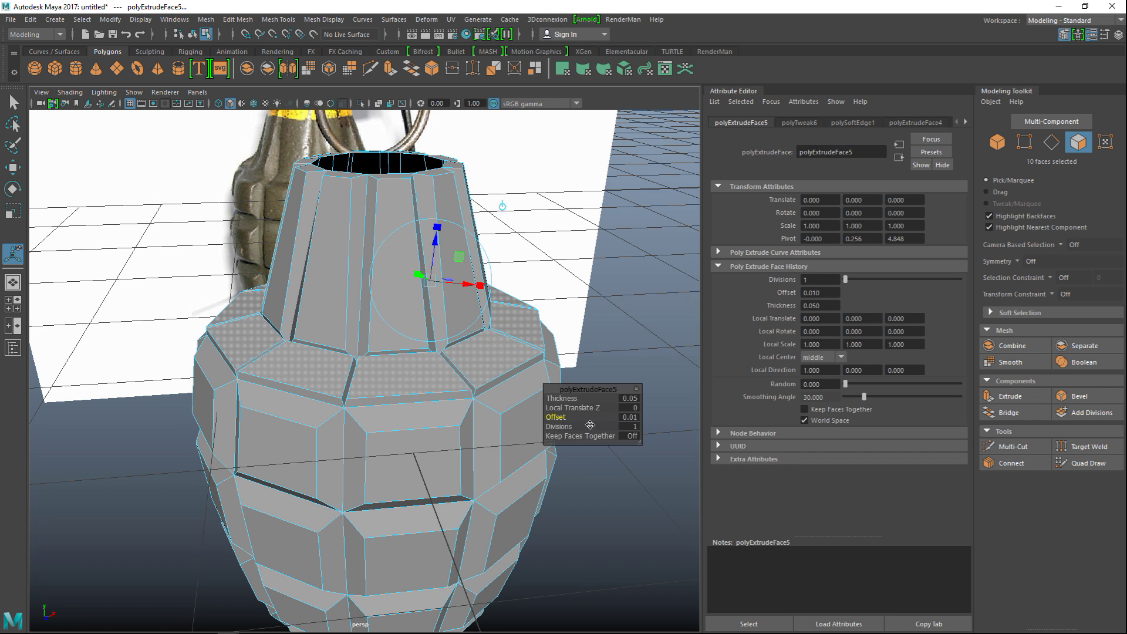
drag(547, 417, 548, 417)
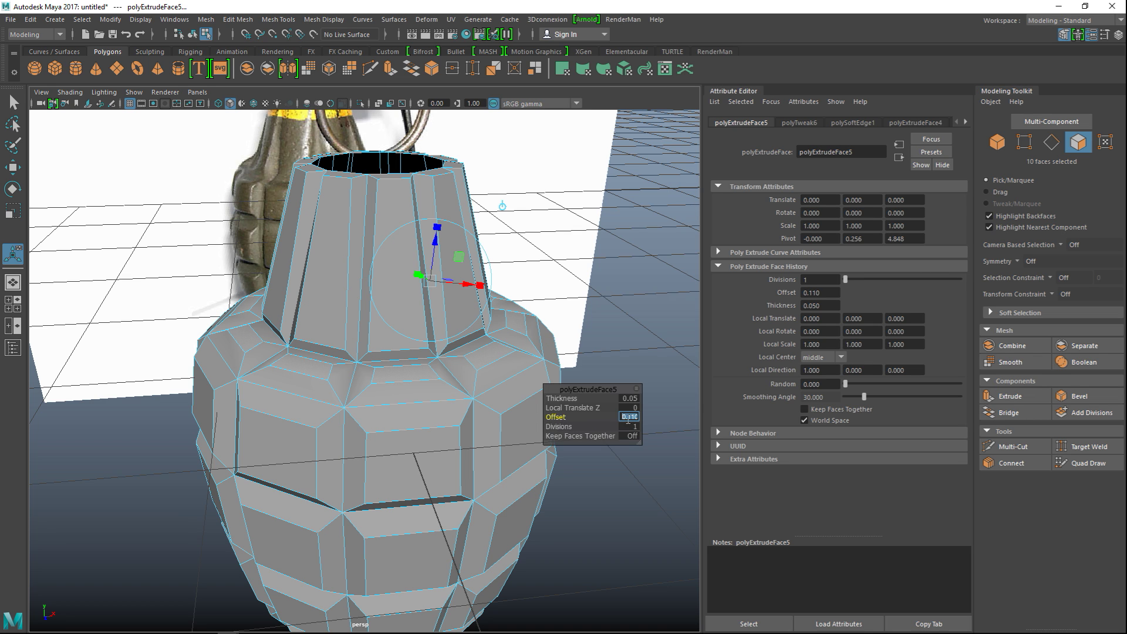
text(0.8)
key(Return)
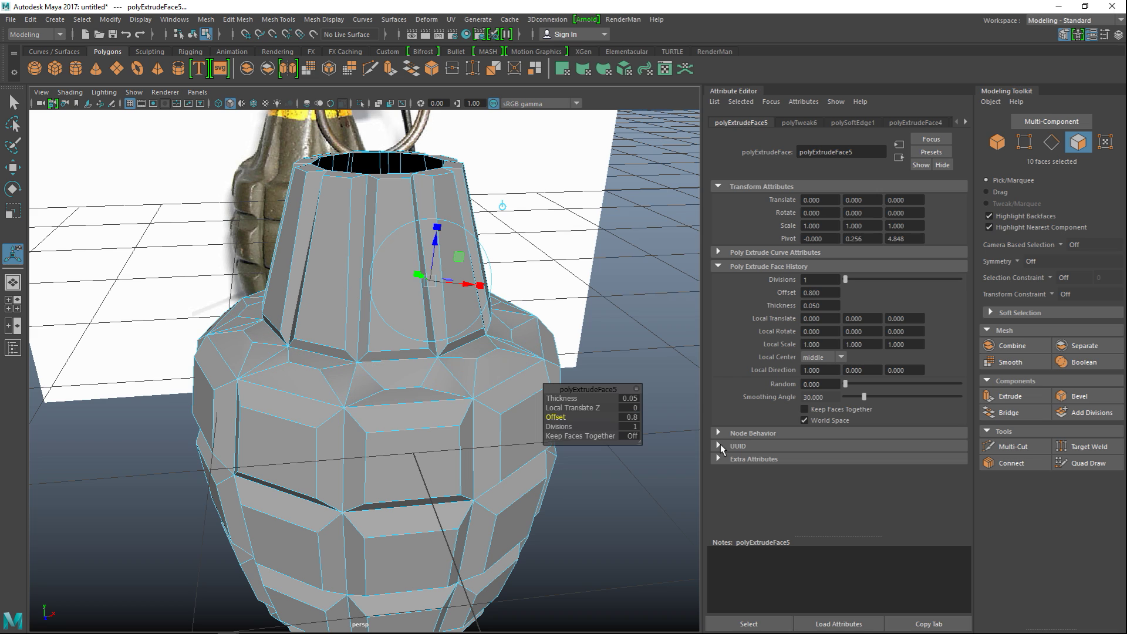
click(630, 418)
key(Return)
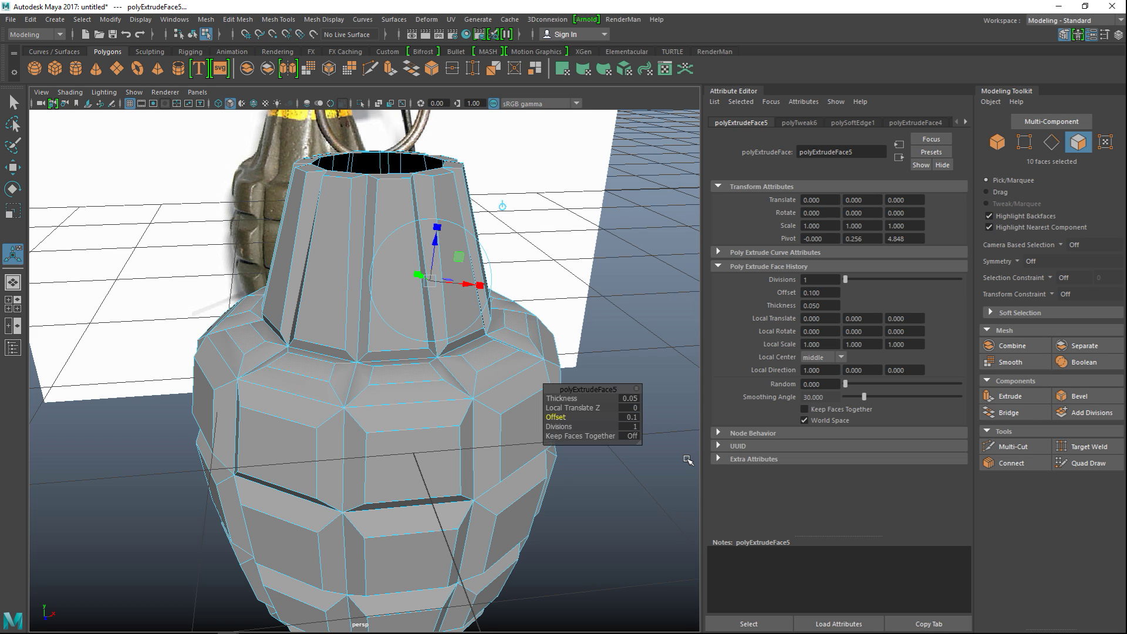
- Select the outer edges of the ten raised shoulder faces and lower them to about Y 0.26
alt+drag(444, 470, 405, 452)
right_drag(319, 338, 314, 245)
click(319, 336)
shift+click(232, 323)
alt+drag(164, 351, 381, 411)
shift+click(391, 404)
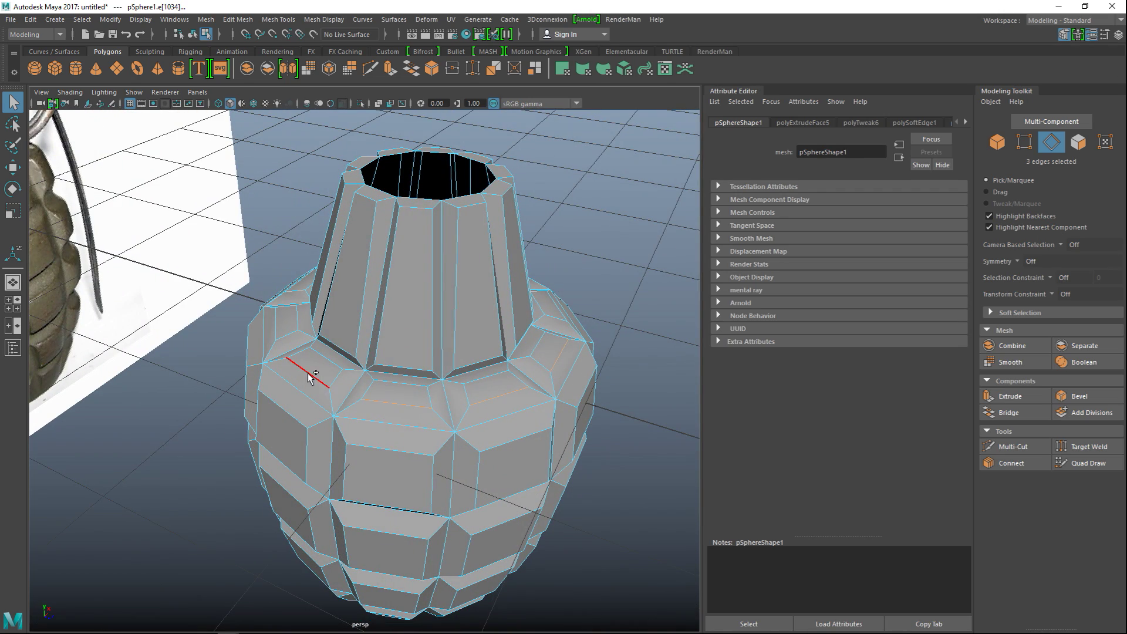
alt+drag(196, 402, 385, 391)
shift+click(407, 371)
alt+drag(155, 443, 259, 458)
shift+click(377, 411)
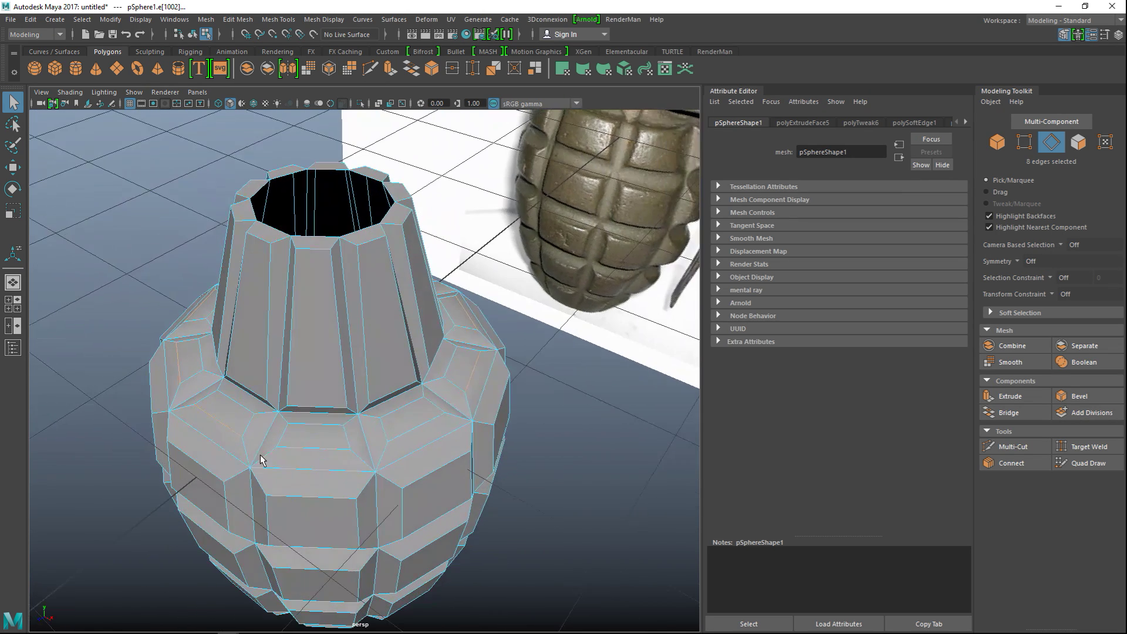
shift+click(420, 433)
shift+click(320, 450)
alt+drag(118, 468, 205, 442)
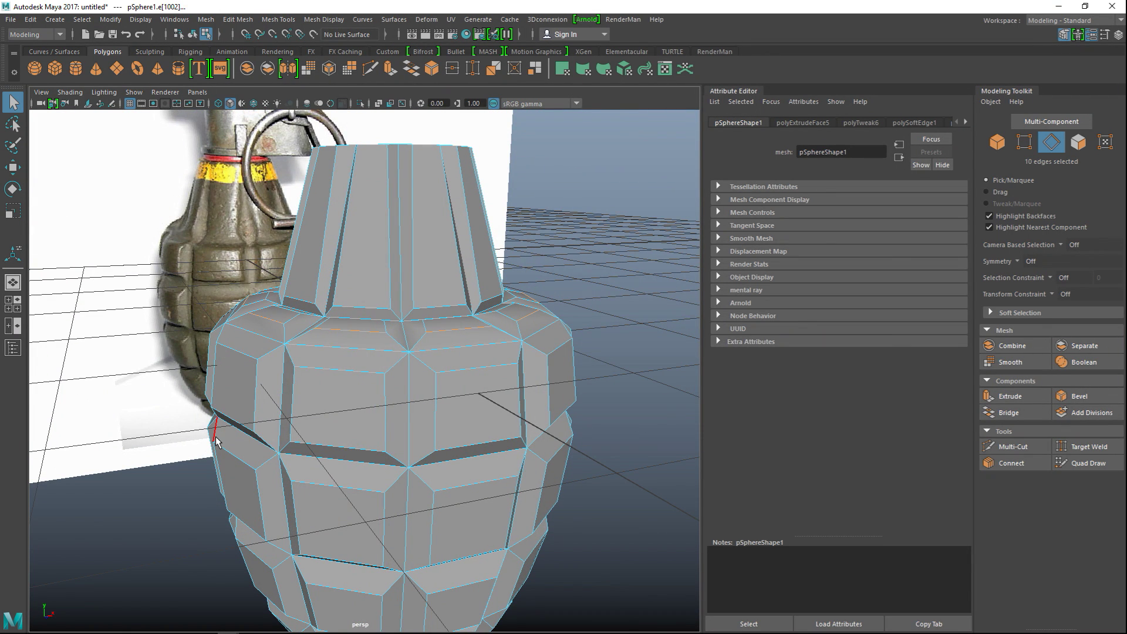
key(w)
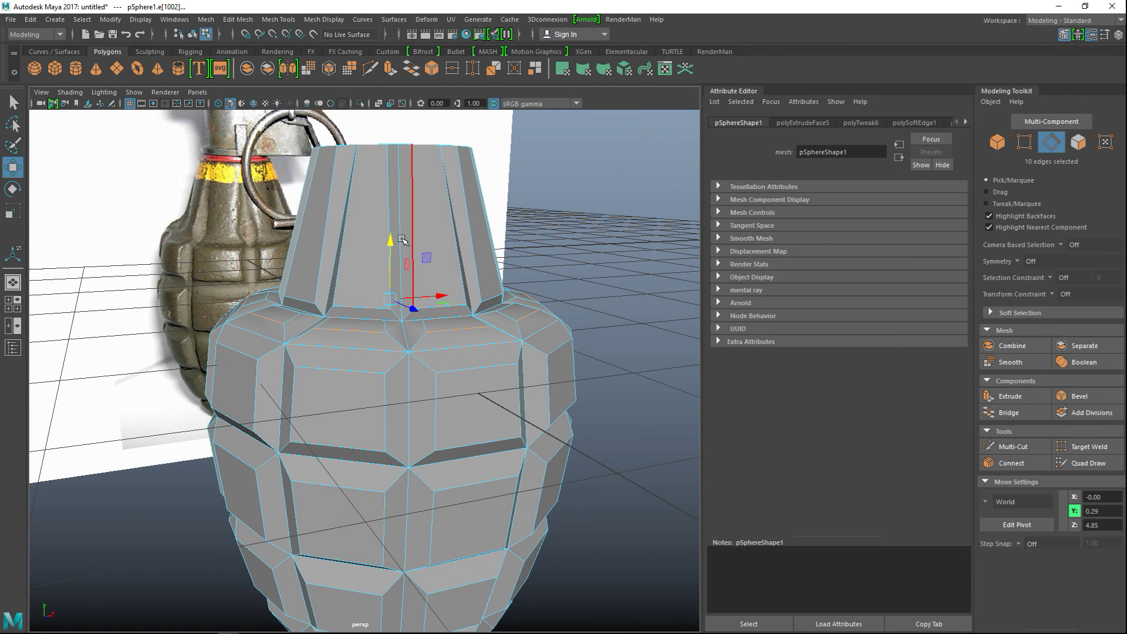
drag(390, 240, 390, 245)
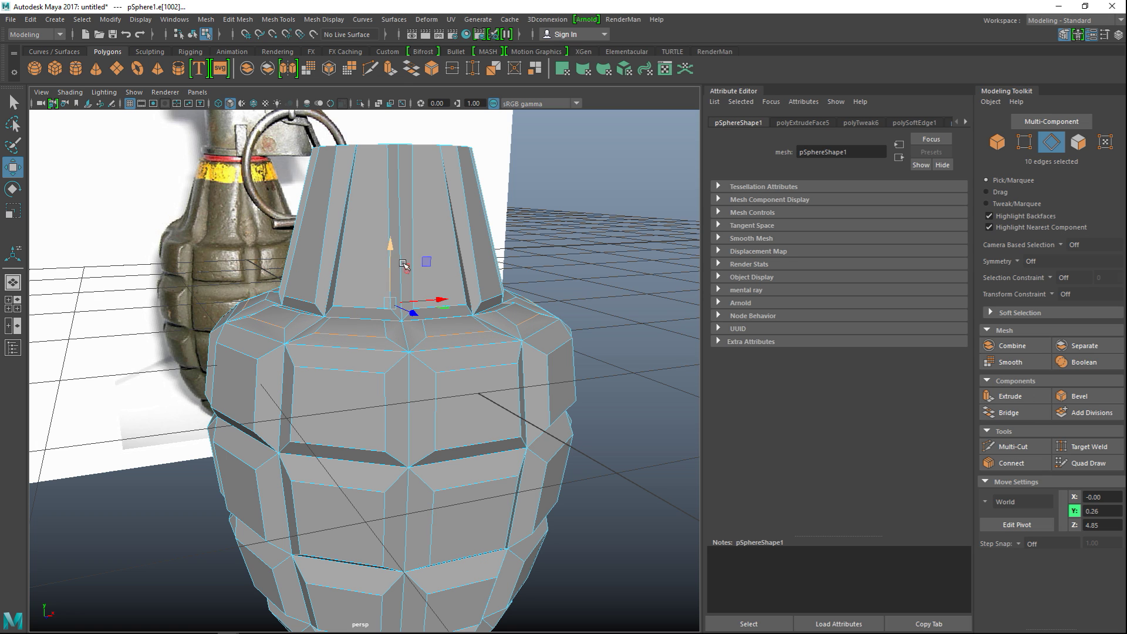
- Scale the selected shoulder edges slightly outward and clear the selection
key(r)
drag(391, 303, 401, 303)
click(628, 314)
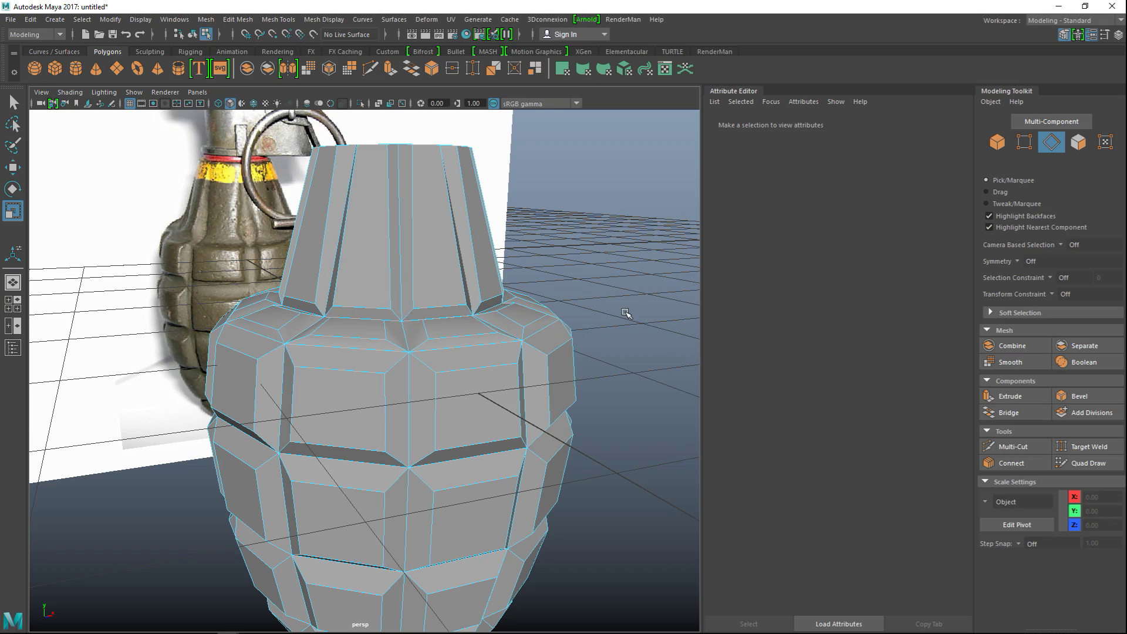
- Select the ten triangular faces around the pole at the underside of the grenade and delete them
scroll(599, 327, down, 5)
scroll(571, 361, up, 4)
alt+drag(573, 361, 498, 427)
alt+middle_drag(505, 428, 521, 427)
right_drag(362, 358, 360, 305)
click(359, 311)
shift+click(305, 340)
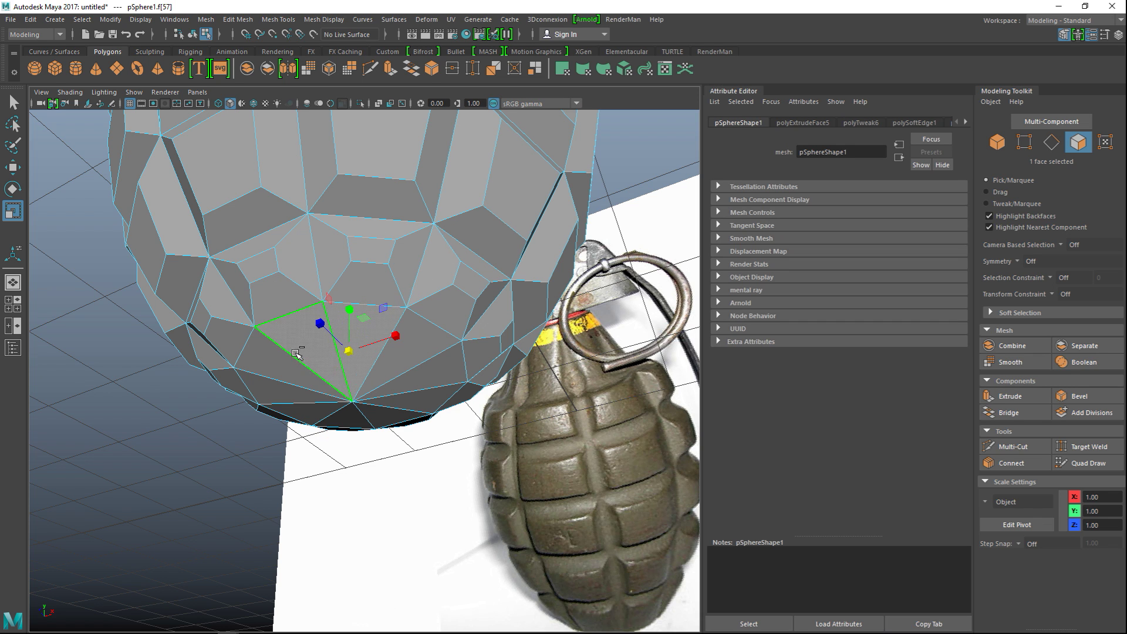
shift+click(289, 370)
shift+click(282, 414)
shift+click(334, 418)
shift+click(382, 418)
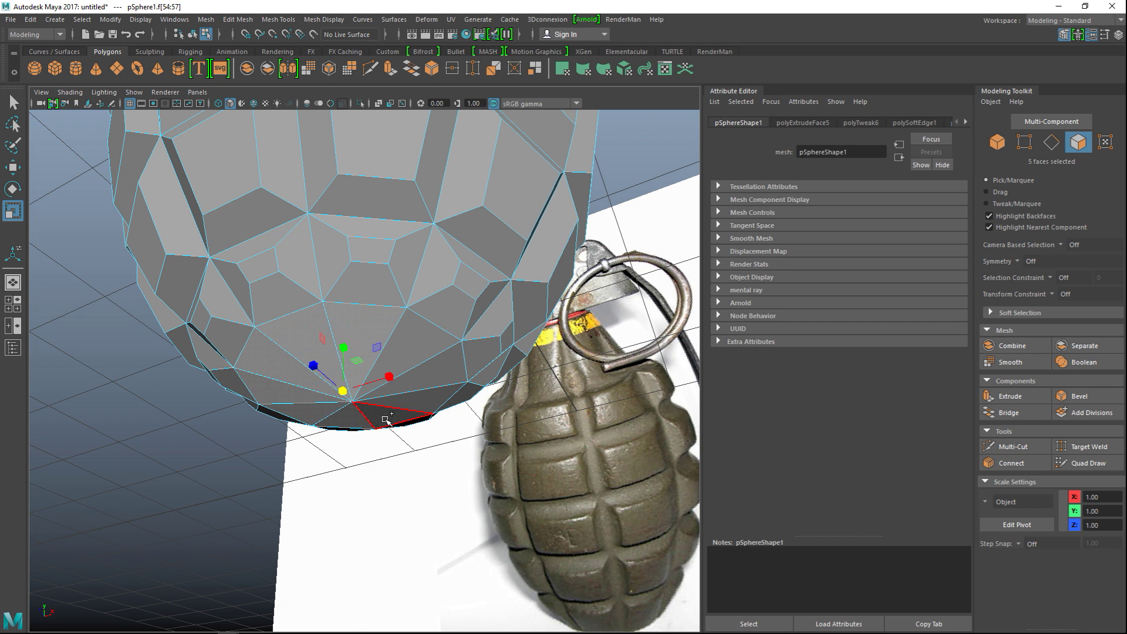
shift+click(411, 414)
shift+click(435, 393)
shift+click(414, 361)
shift+click(414, 361)
key(4)
alt+drag(413, 376, 386, 457)
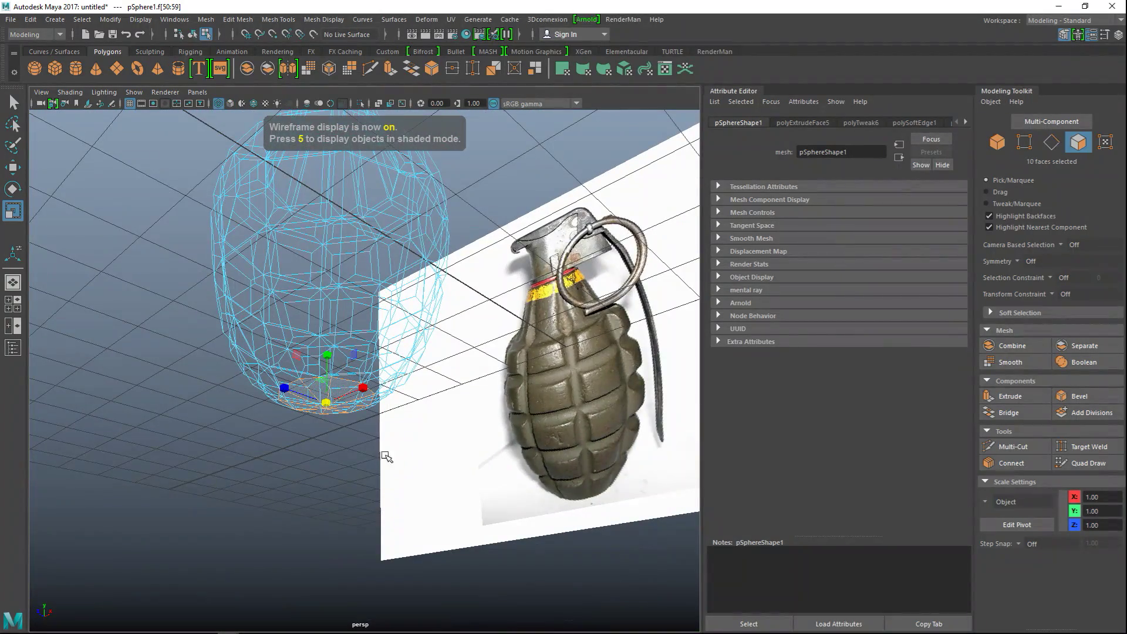
key(5)
scroll(307, 447, up, 5)
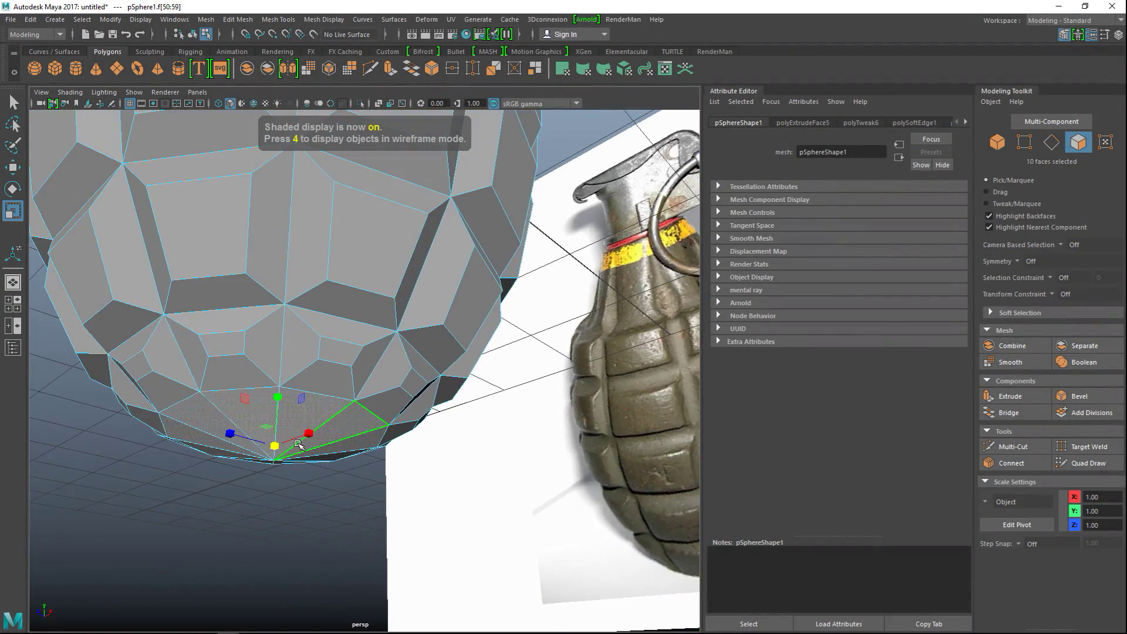
key(ctrl+Delete)
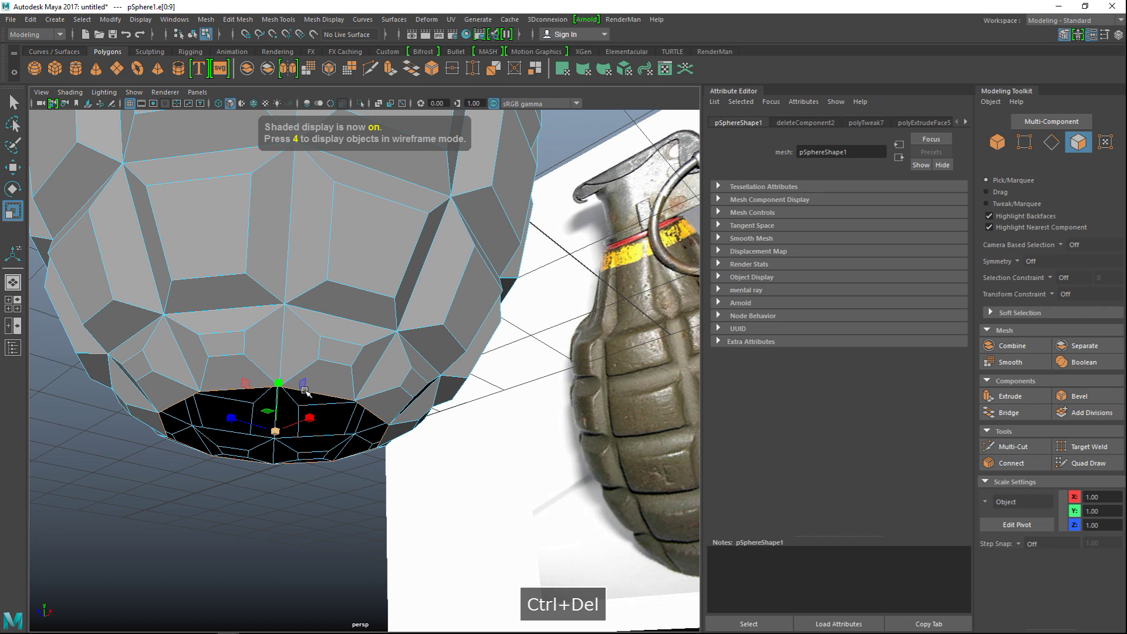
- Close the opening at the grenade's underside with Fill Hole
click(202, 25)
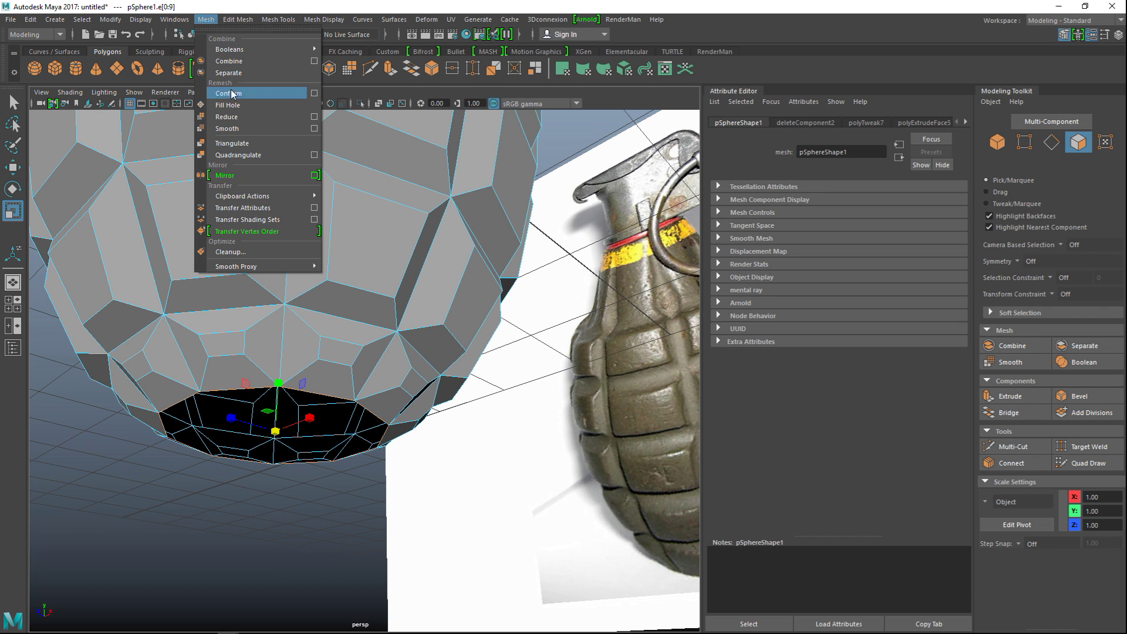
click(260, 105)
alt+drag(295, 508, 286, 504)
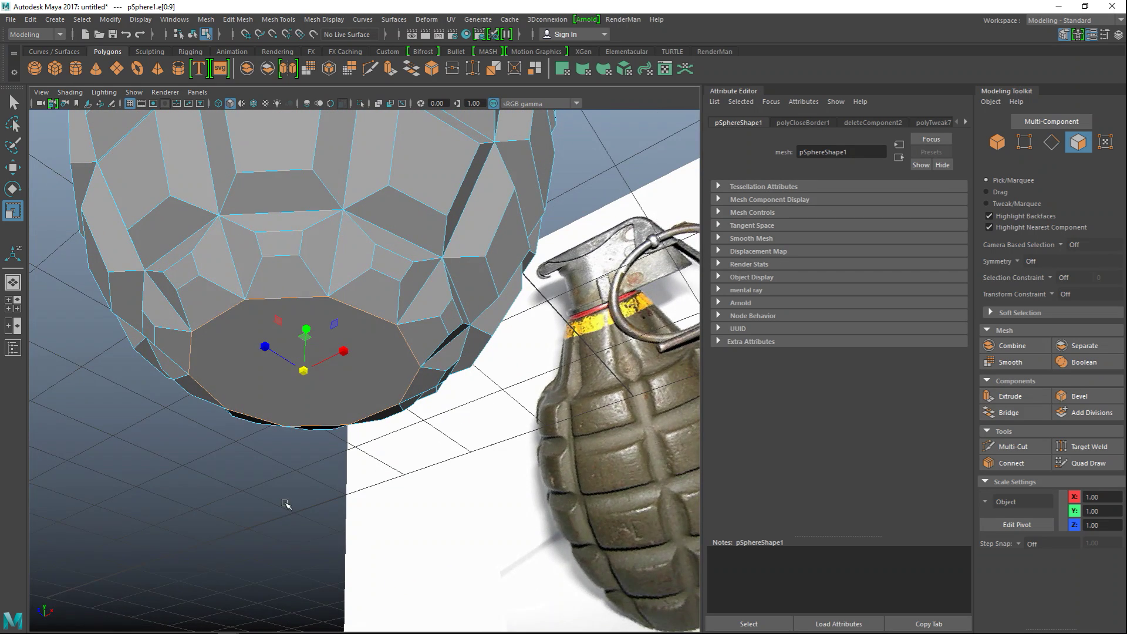
- Select the single face closing the grenade's underside, triangulate it and clear the selection
right_drag(234, 340, 235, 296)
click(275, 382)
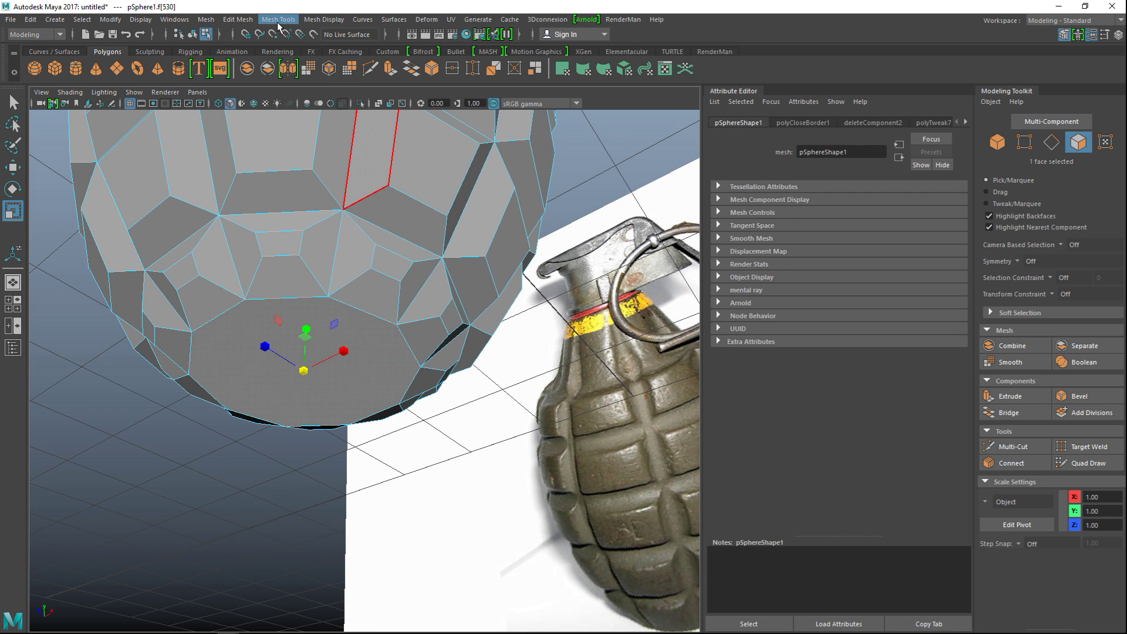
click(206, 19)
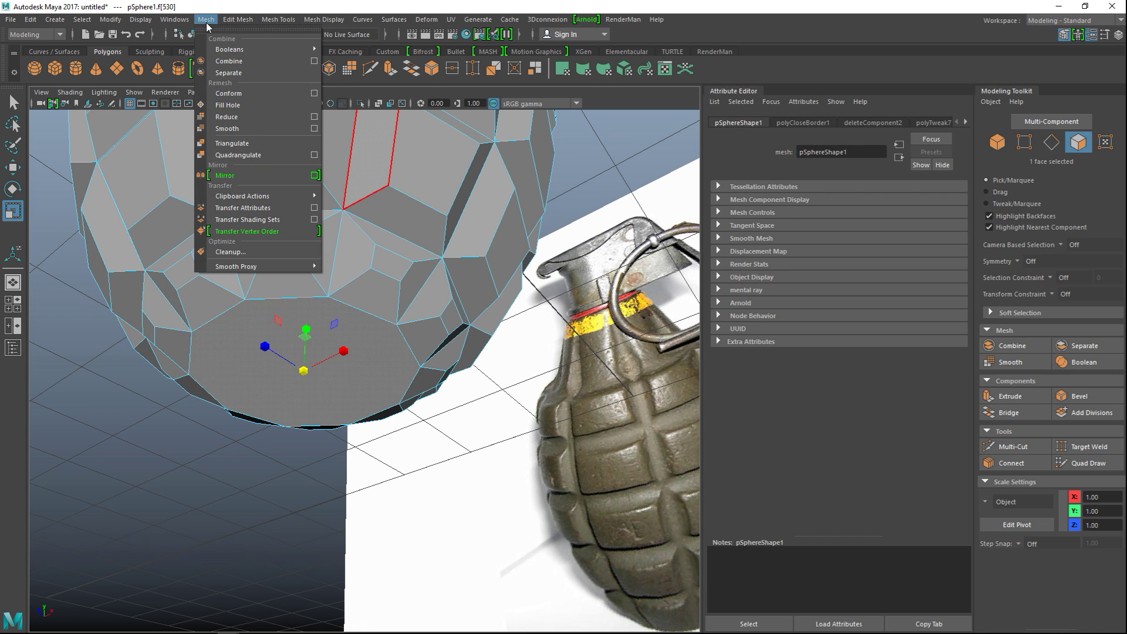
click(251, 252)
click(815, 623)
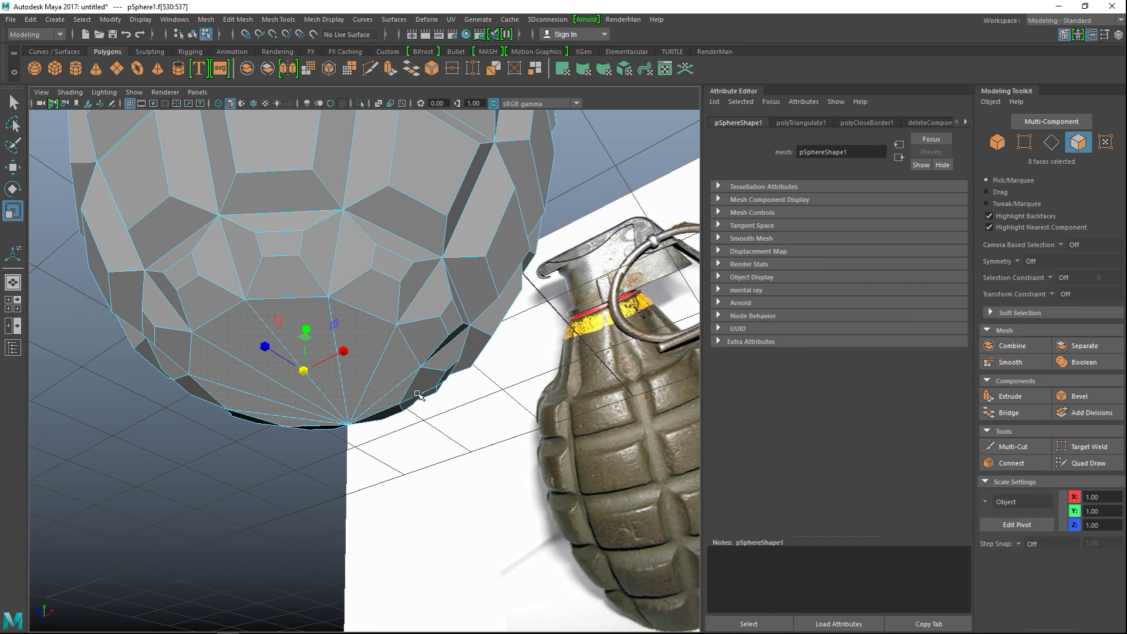
click(170, 477)
- Create a polygon pipe and raise it to about Y 1.37 to start the collar
scroll(272, 425, down, 5)
alt+drag(233, 372, 280, 427)
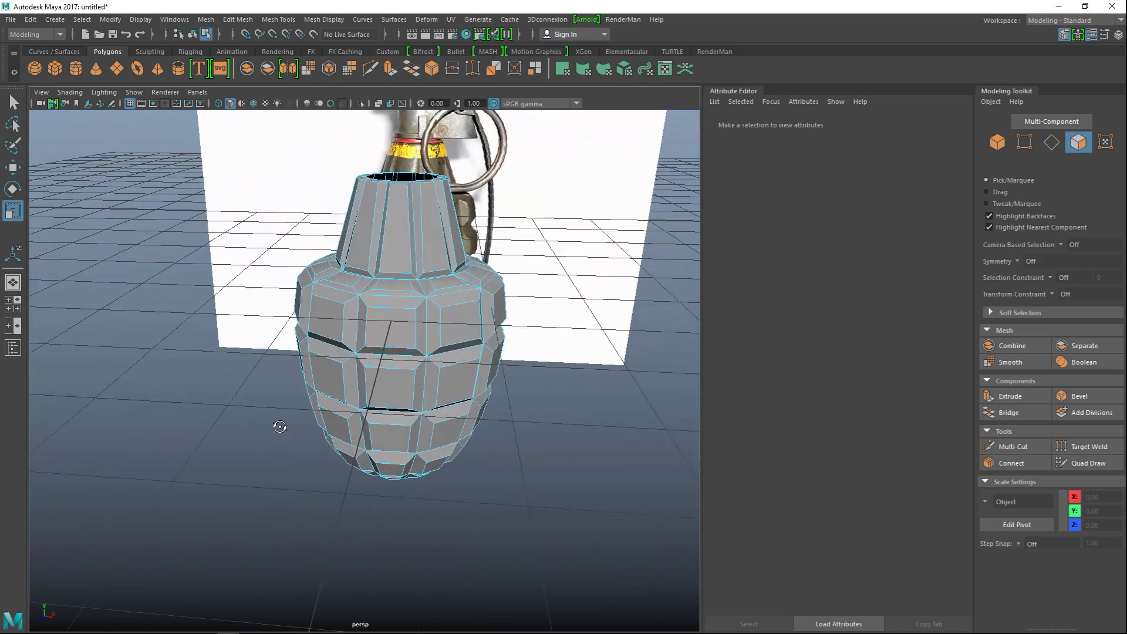
alt+drag(368, 385, 411, 381)
scroll(498, 415, up, 6)
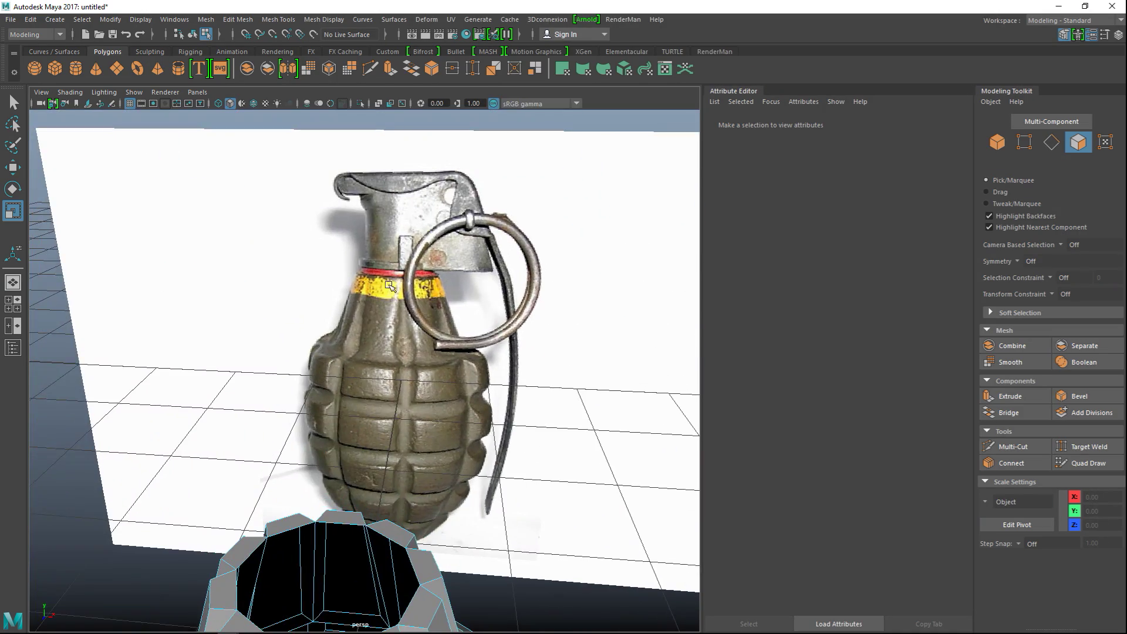
scroll(429, 317, down, 5)
alt+drag(468, 344, 548, 352)
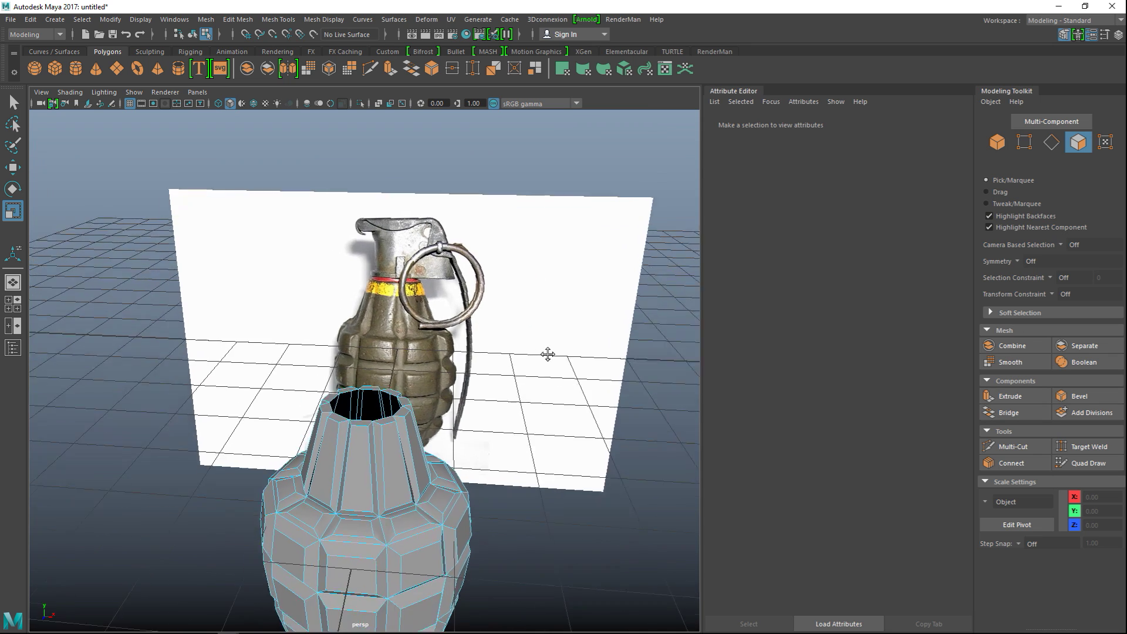
scroll(536, 322, up, 4)
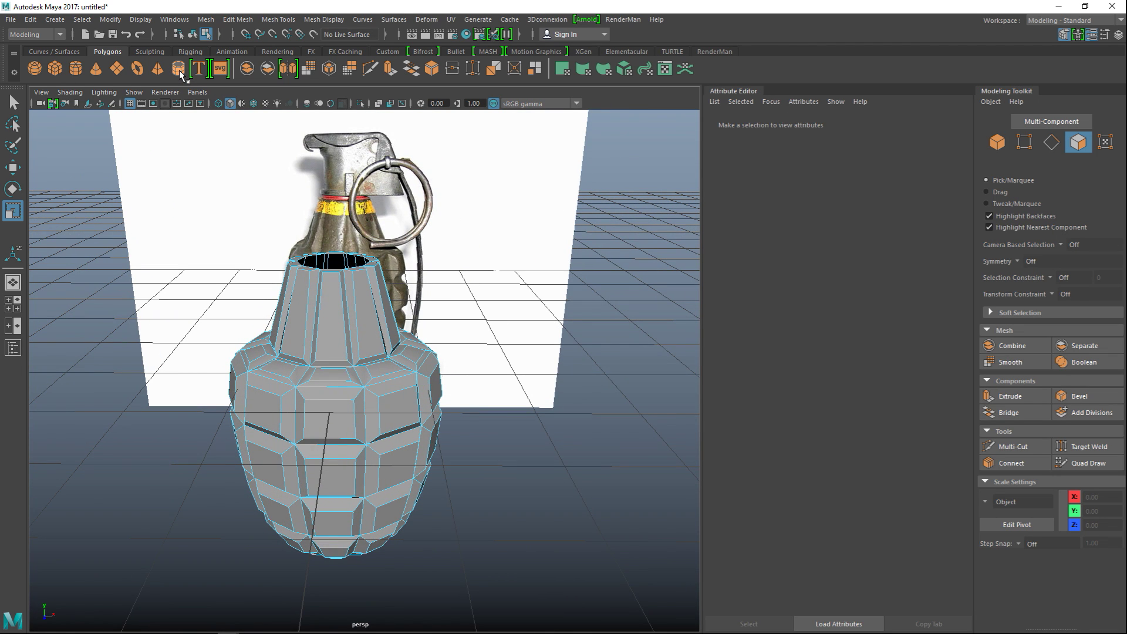
click(178, 69)
key(w)
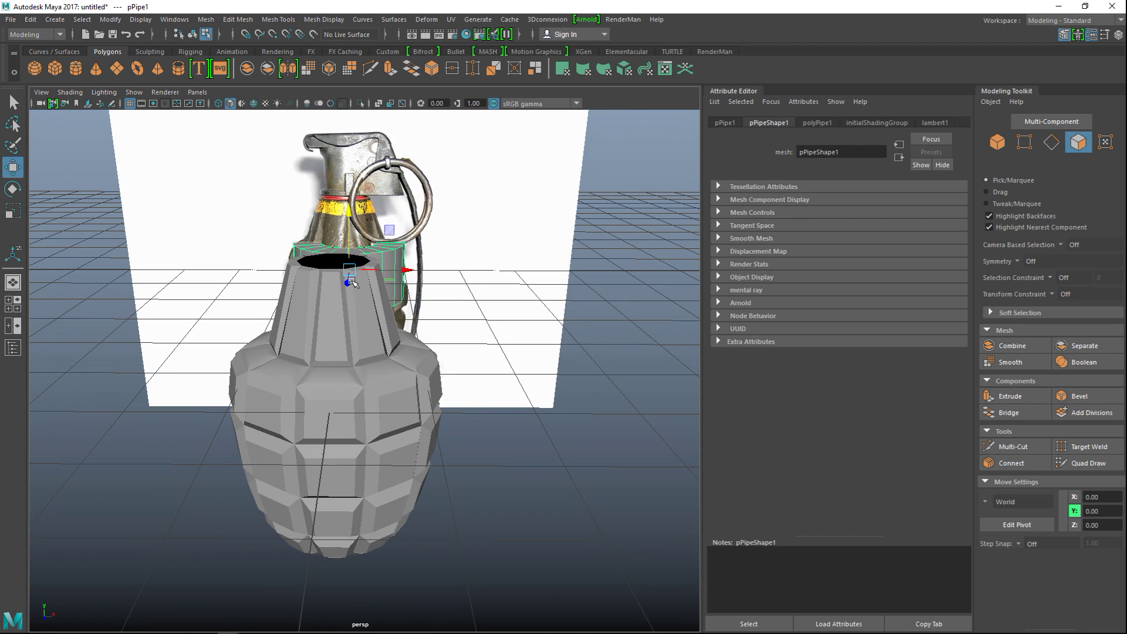
drag(348, 211, 347, 139)
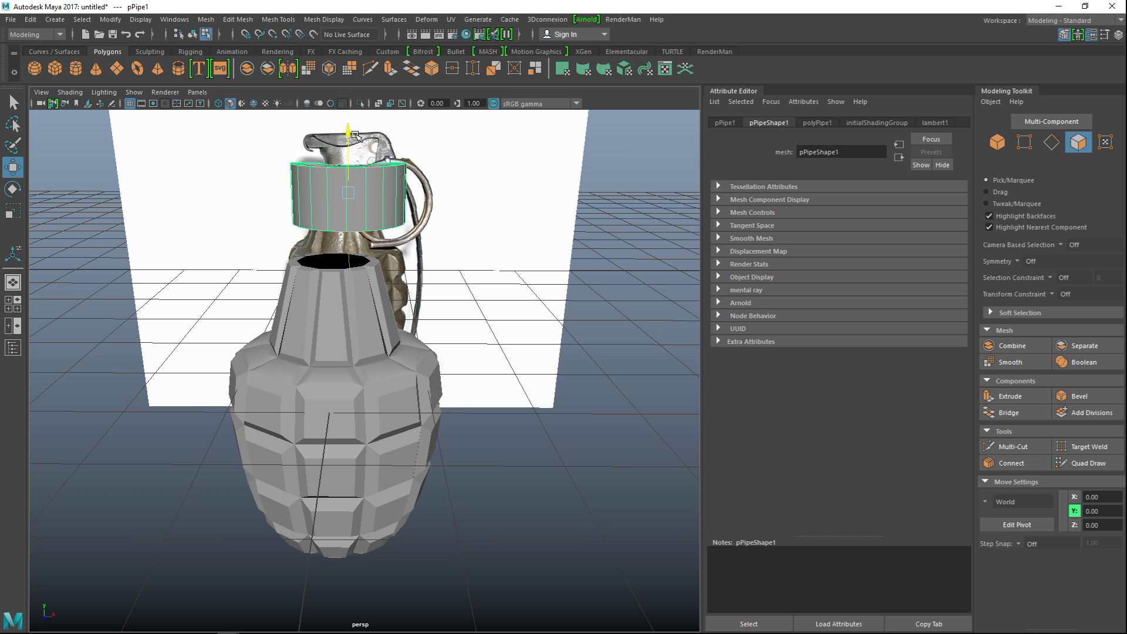
- Return to object selection and move the reference image plane back to about Z -9.36
alt+drag(444, 376, 517, 398)
scroll(535, 386, down, 6)
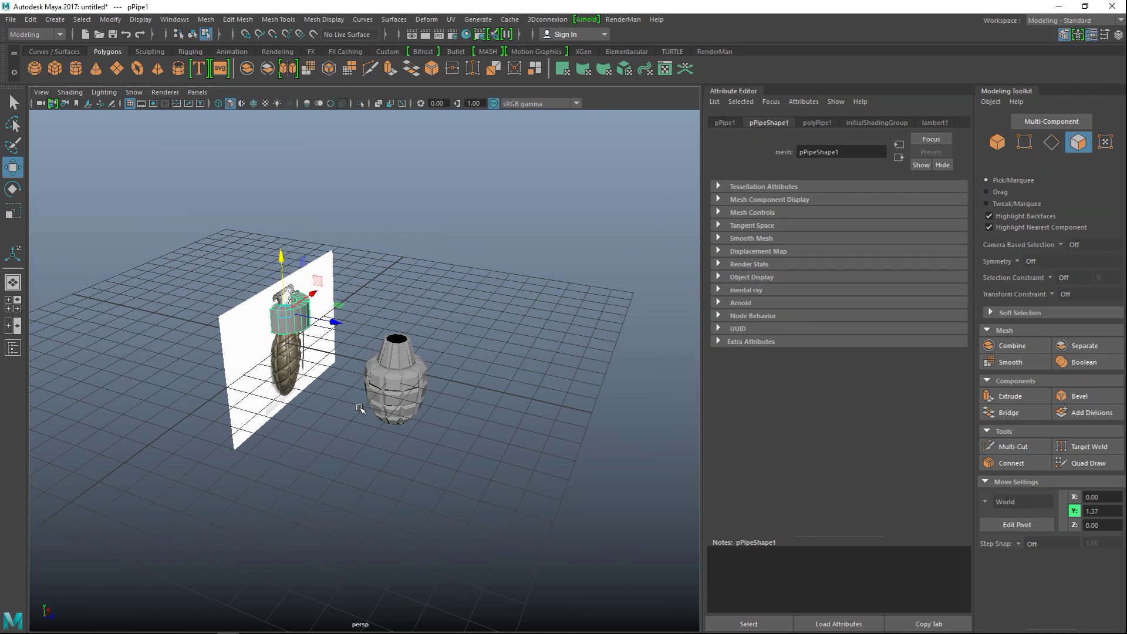
drag(388, 454, 216, 468)
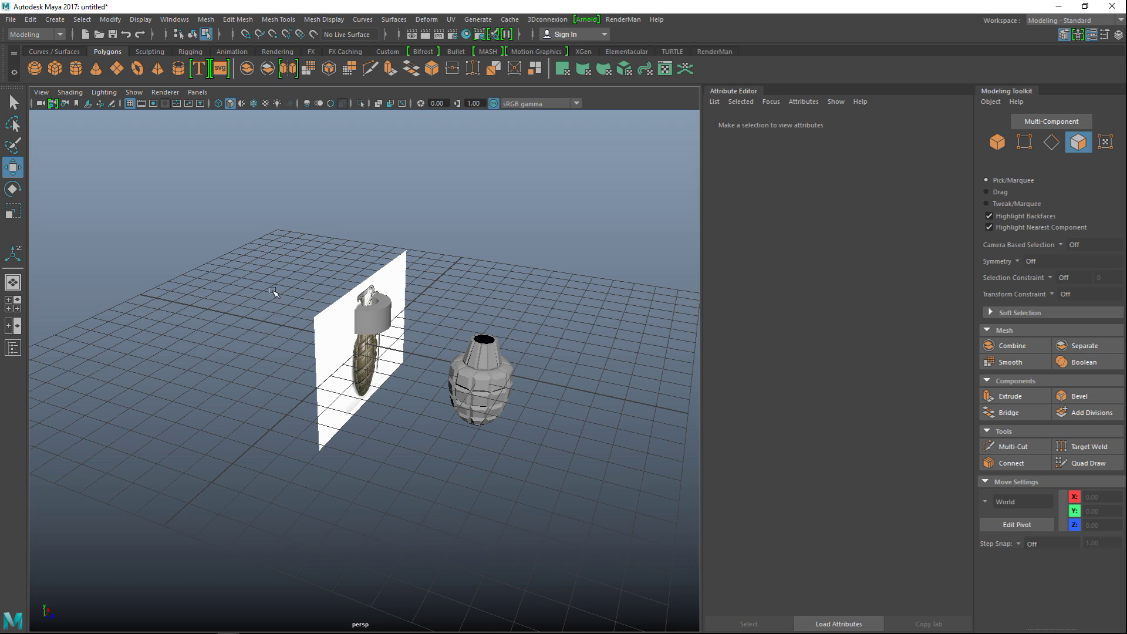
right_click(306, 358)
right_drag(527, 388, 491, 378)
right_drag(491, 276, 549, 256)
click(324, 374)
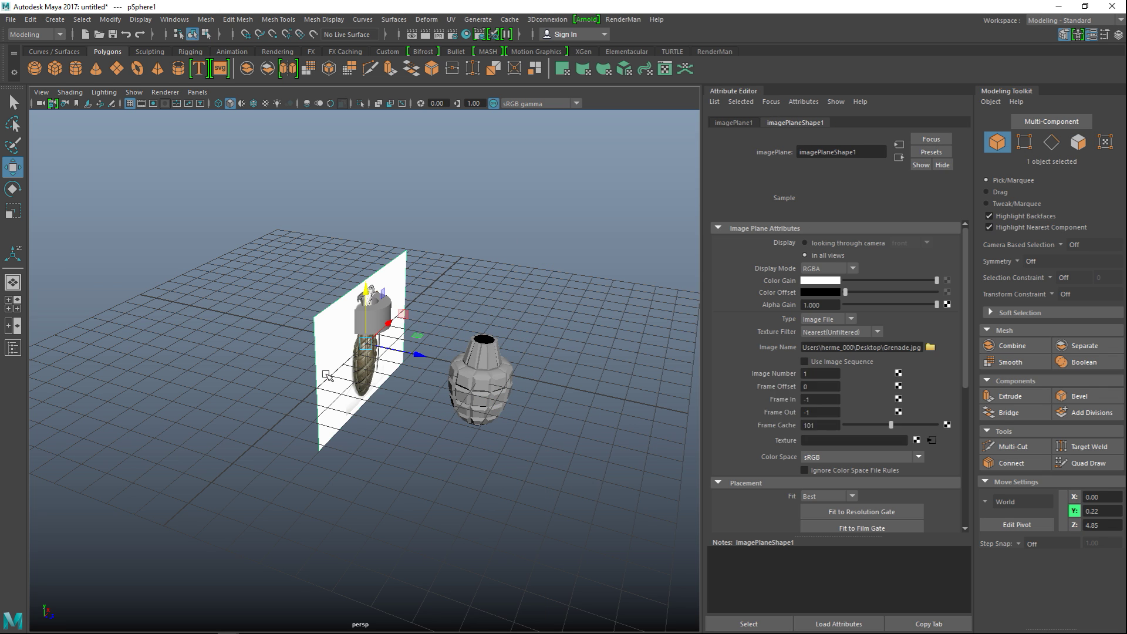
drag(419, 357, 286, 356)
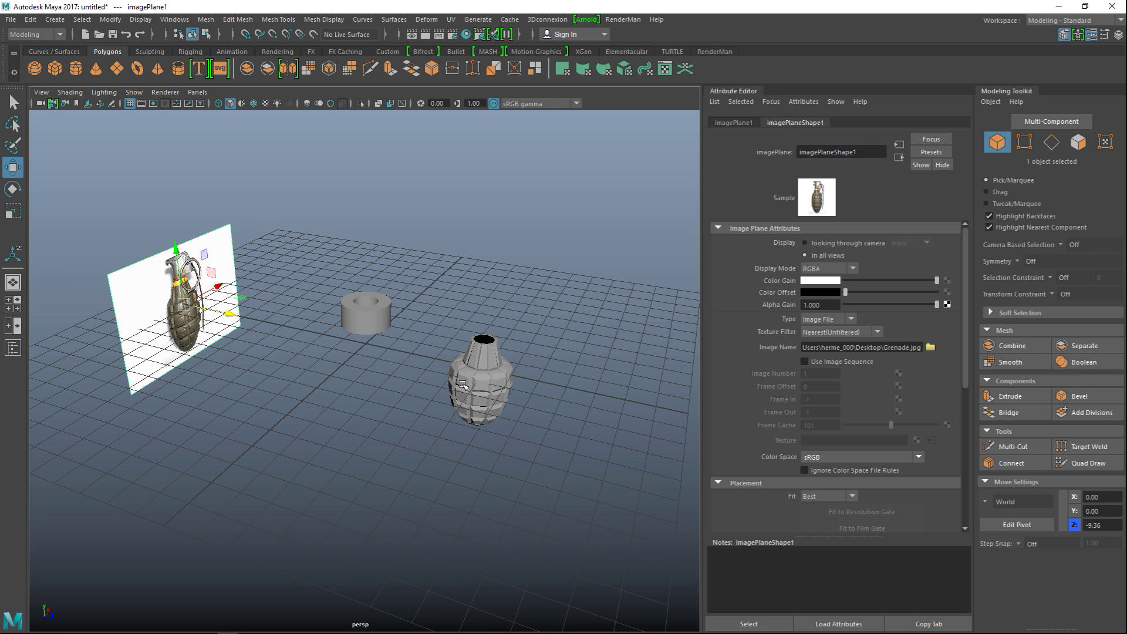
- Move the grenade body to Z 0 with grid snapping in the top view, centring it under the pipe
click(459, 389)
click(14, 306)
key(space)
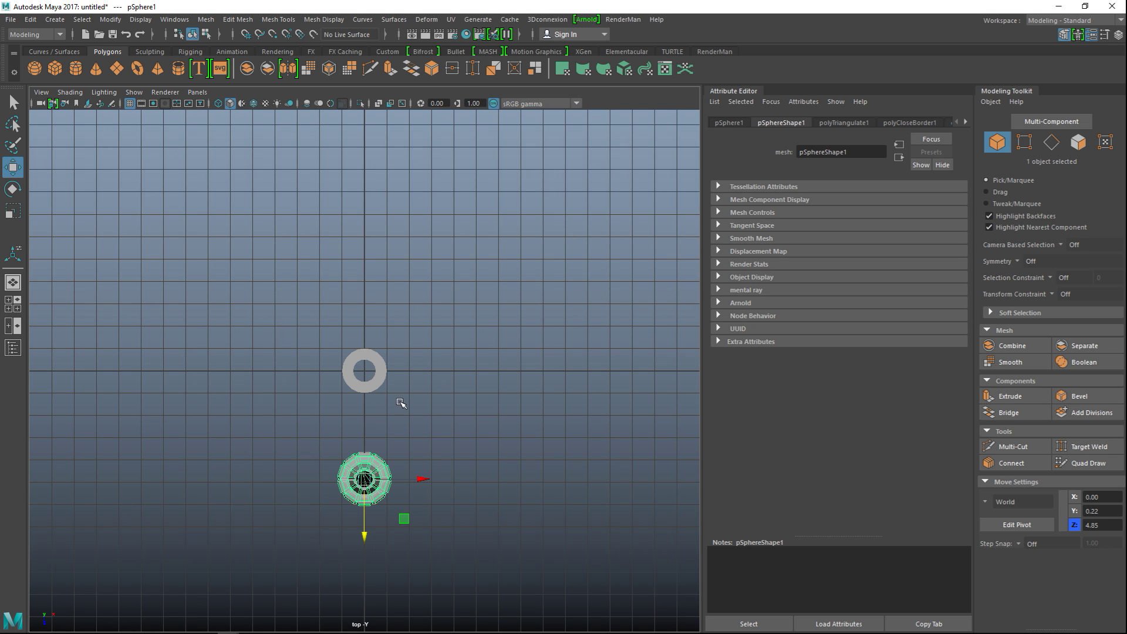
key(x)
drag(364, 537, 346, 375)
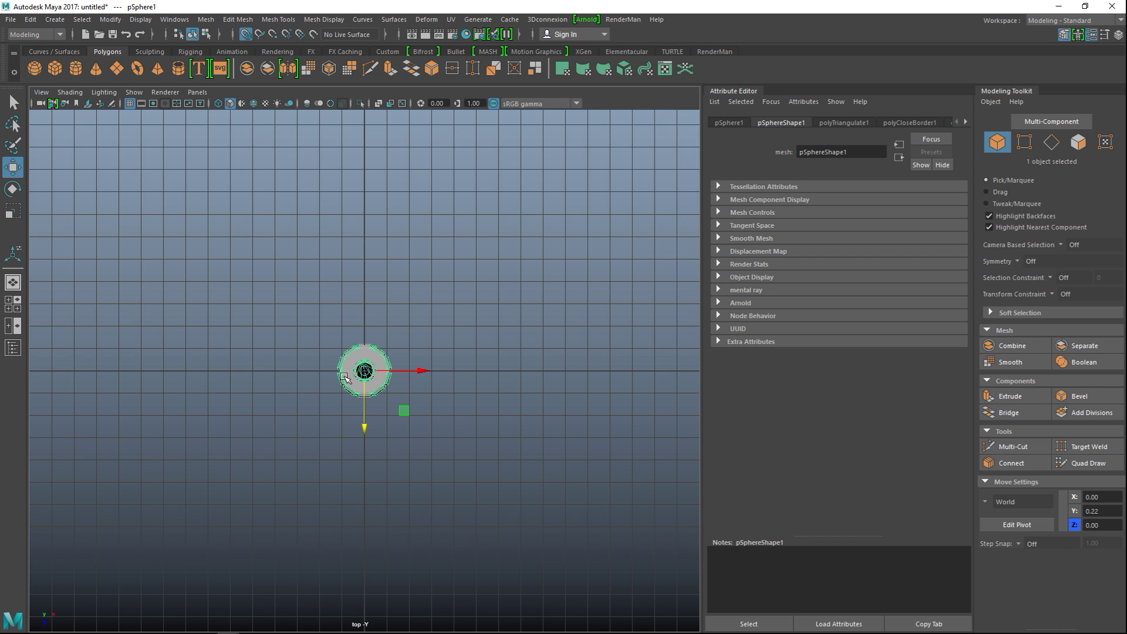
key(space)
key(space)
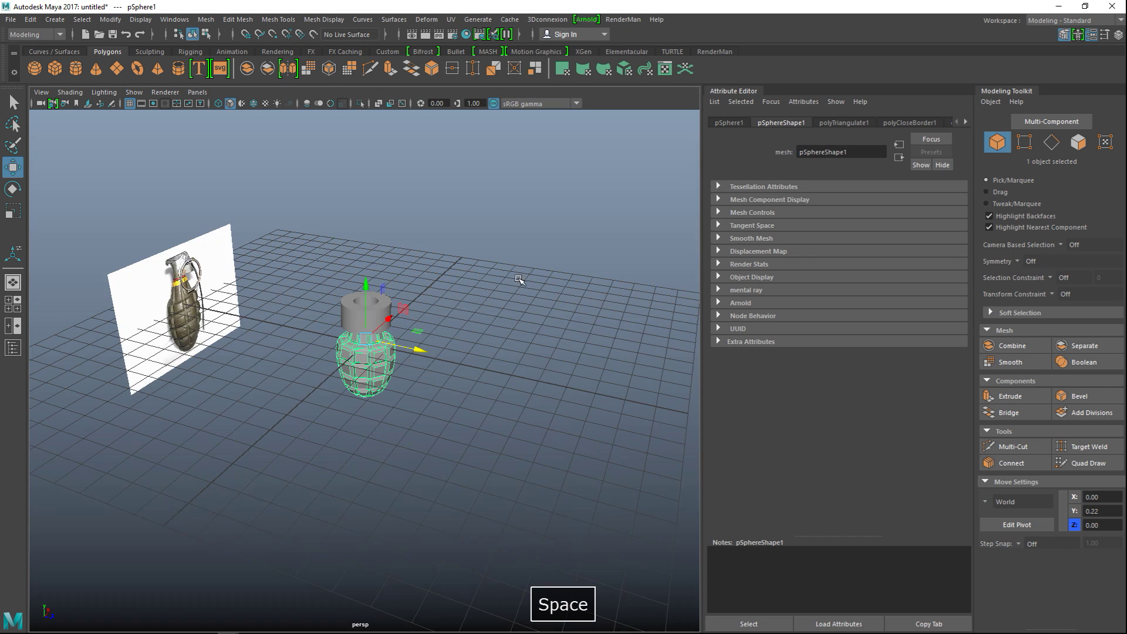
- Flatten the pipe into a thin ring with a Y scale of about 0.05 and lower it to about Y 1.19
click(339, 209)
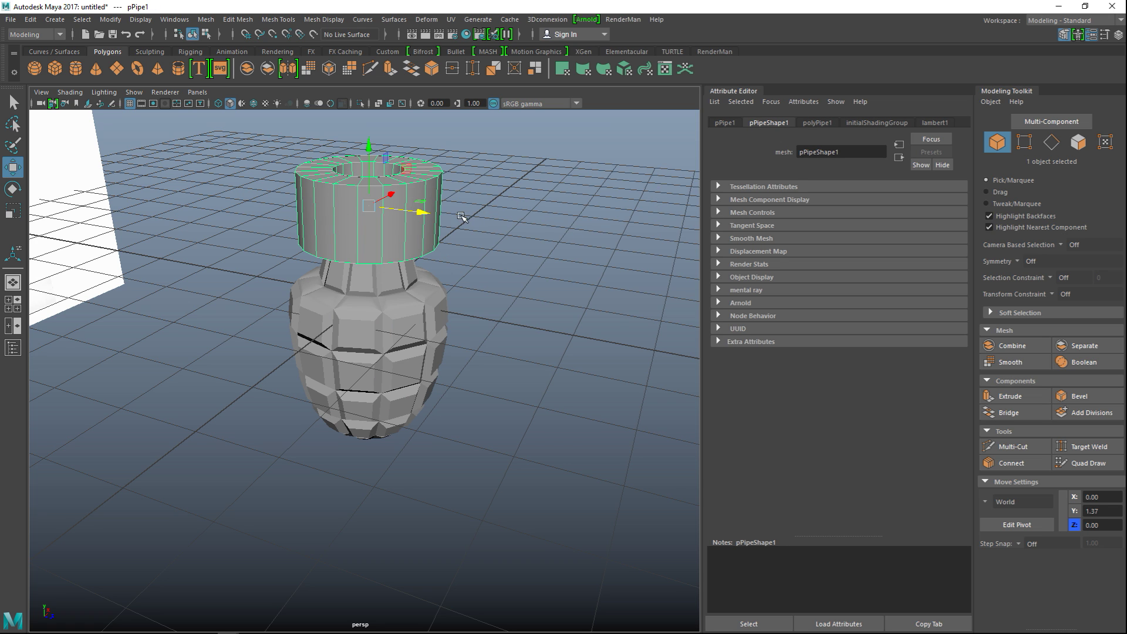
key(r)
drag(370, 151, 373, 218)
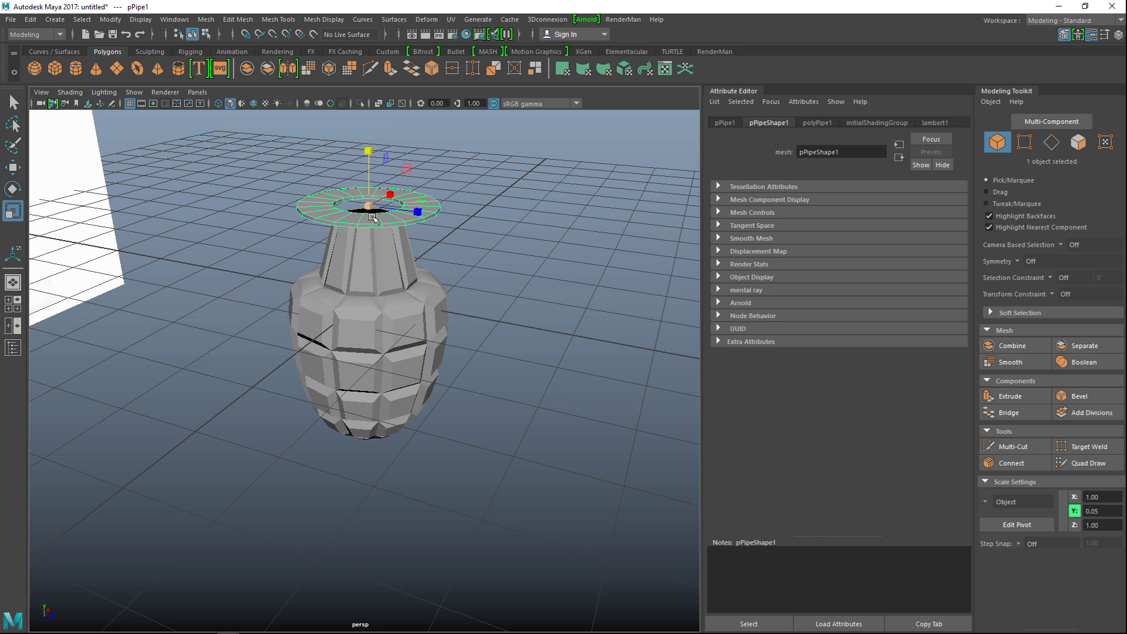
key(w)
drag(369, 154, 368, 165)
- Turn off X-ray shading in the front view and raise the ring onto the neck's upper rim at about Y 1.26
click(12, 304)
key(space)
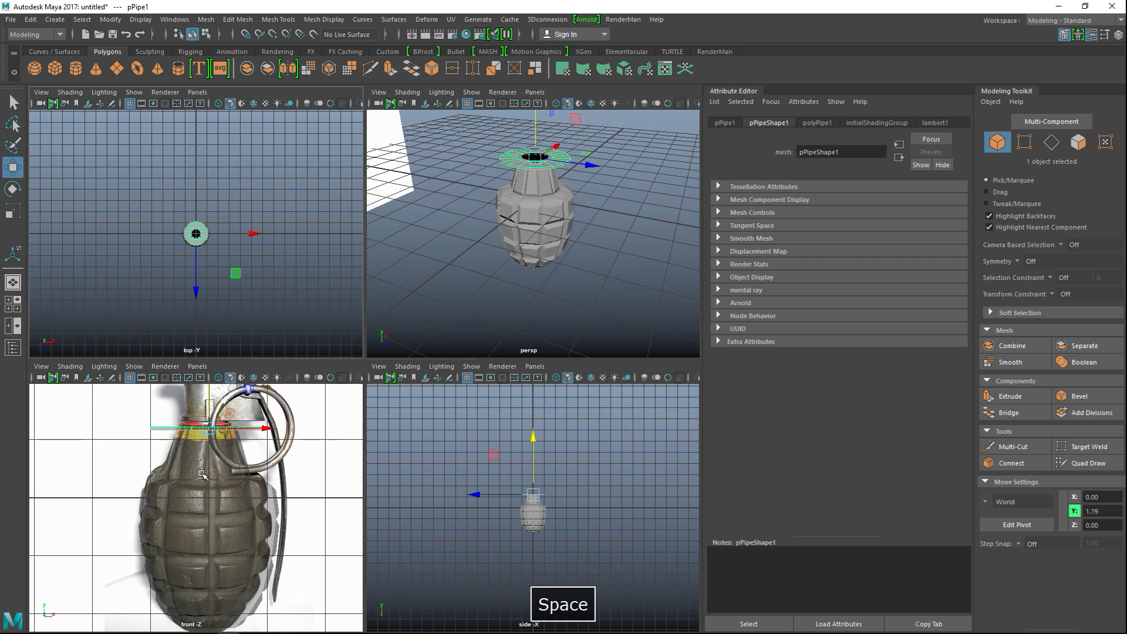
scroll(452, 379, up, 3)
alt+middle_drag(476, 454, 477, 513)
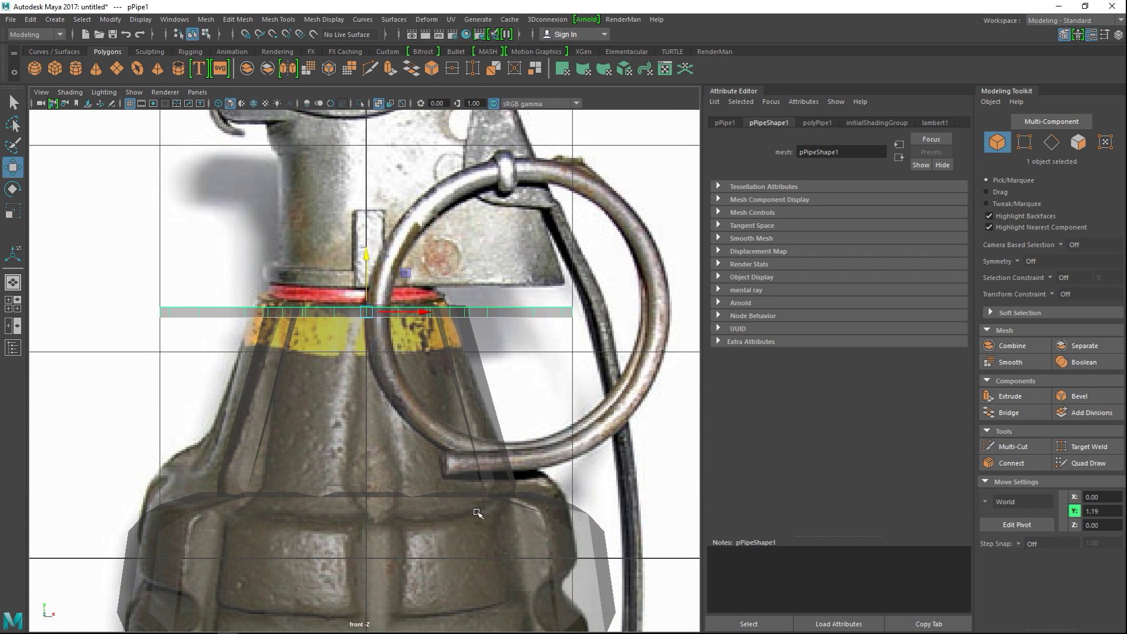
click(379, 103)
scroll(411, 274, up, 1)
scroll(421, 285, up, 1)
alt+middle_drag(423, 347, 424, 353)
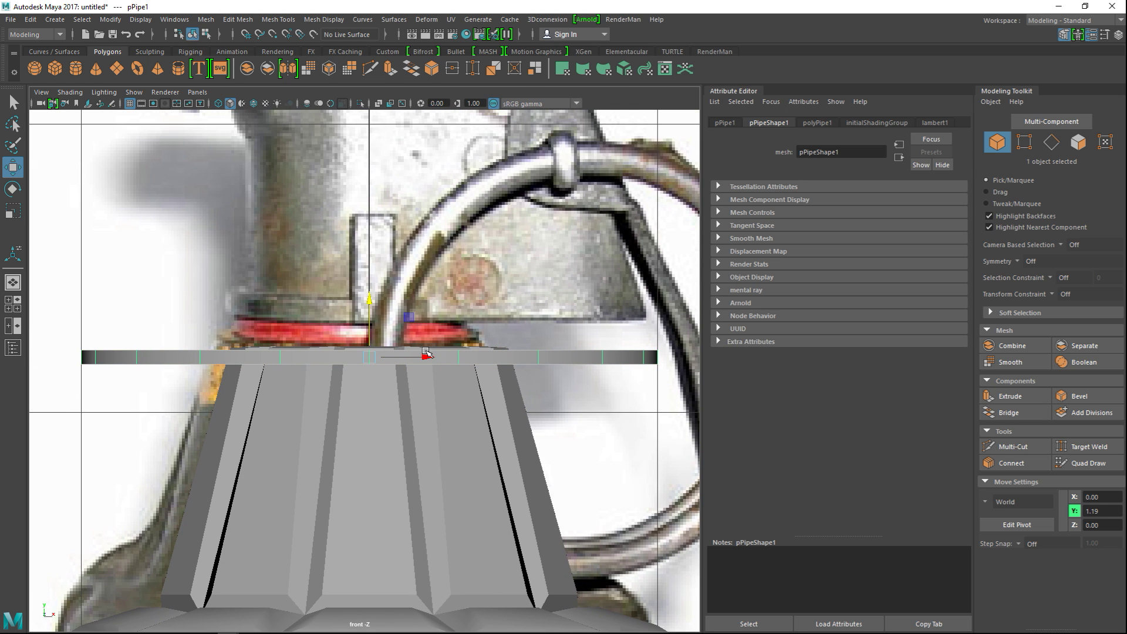
key(w)
mouse_move(371, 299)
mouse_down()
mouse_move(375, 267)
mouse_move(379, 282)
mouse_up()
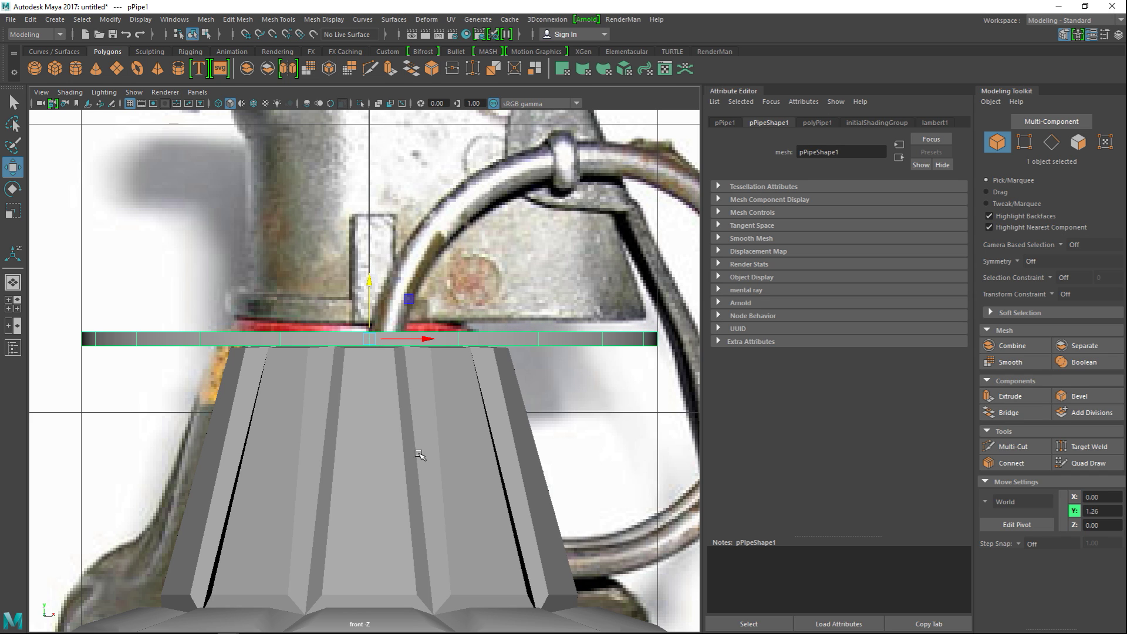
- Scale the ring to about 0.48 in X and Z to match the neck width, and thicken it to about 0.06 in Y
key(r)
drag(371, 340, 160, 351)
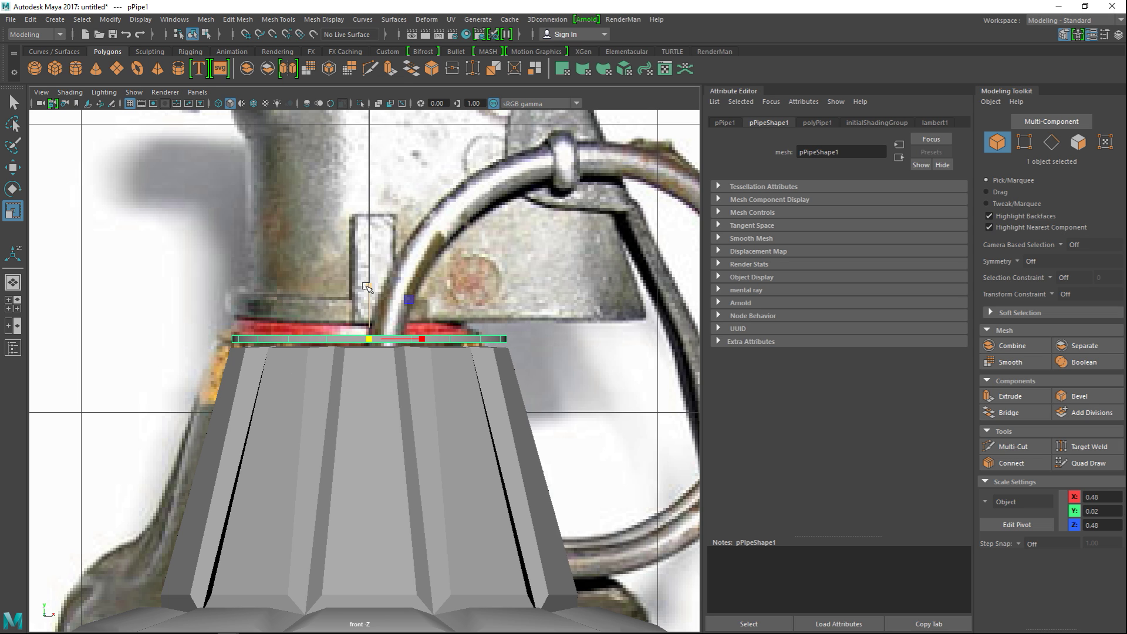
drag(369, 286, 379, 216)
key(w)
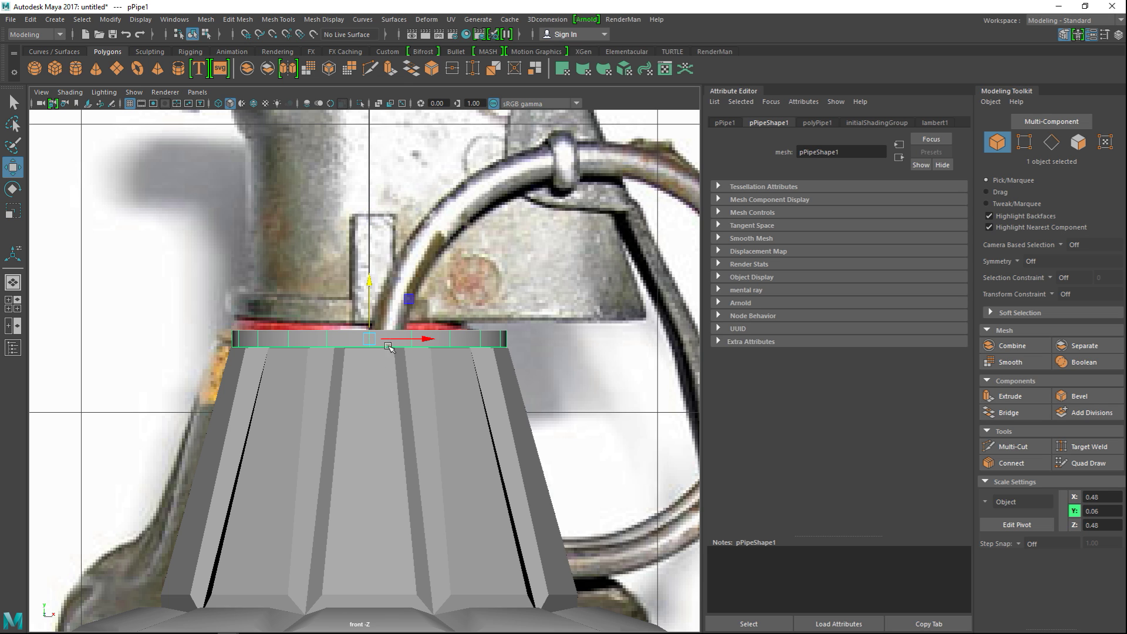
drag(369, 286, 369, 285)
- Select the upper and lower outer edge loops of the ring in the perspective view
click(16, 305)
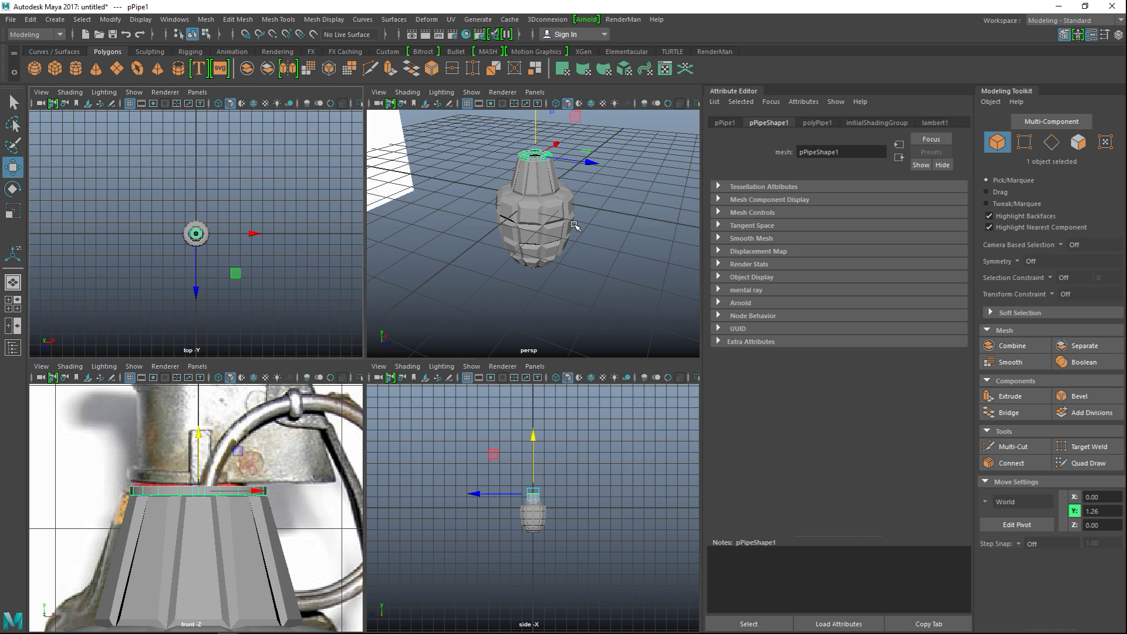
key(space)
key(f)
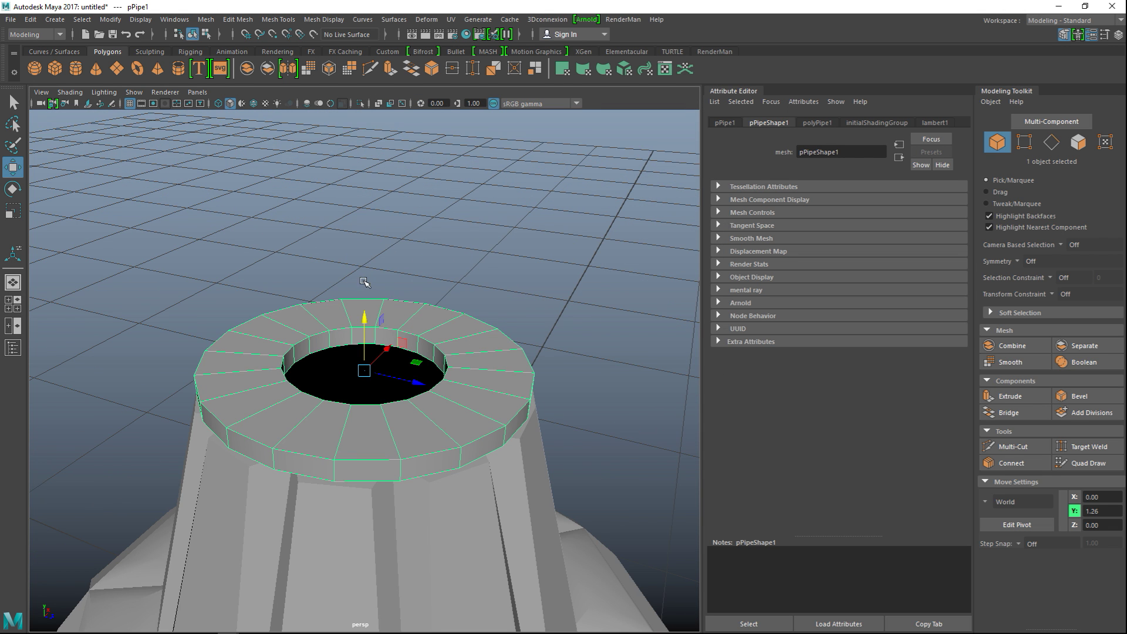
mouse_move(399, 422)
alt+mouse_down()
mouse_move(448, 386)
mouse_move(406, 405)
alt+mouse_up()
right_drag(324, 377, 318, 242)
click(334, 383)
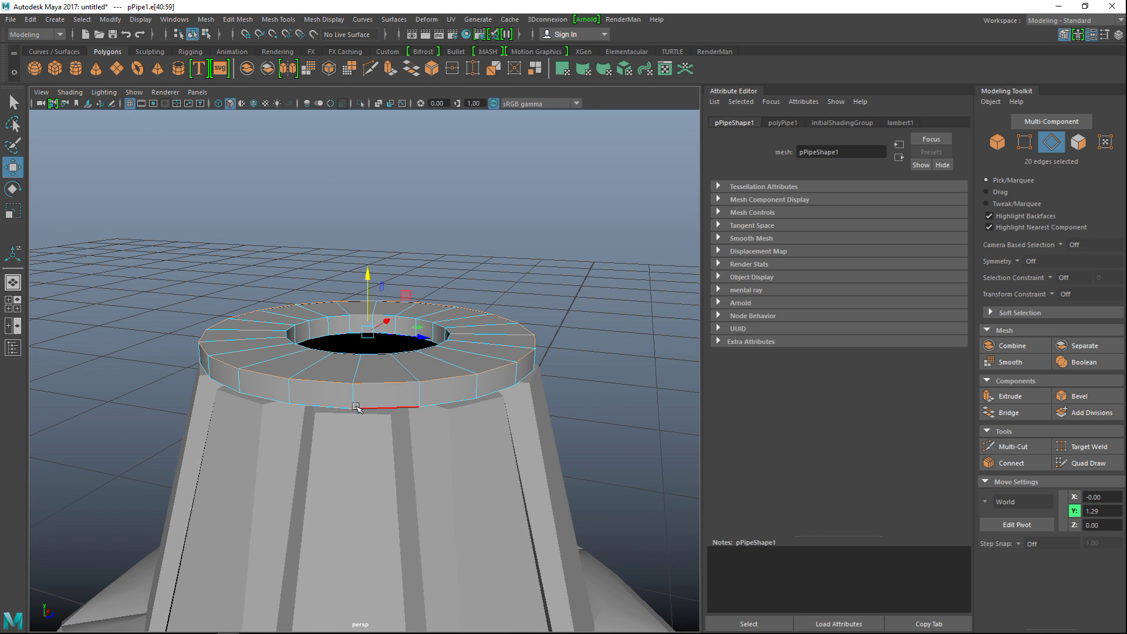
double_click(339, 407)
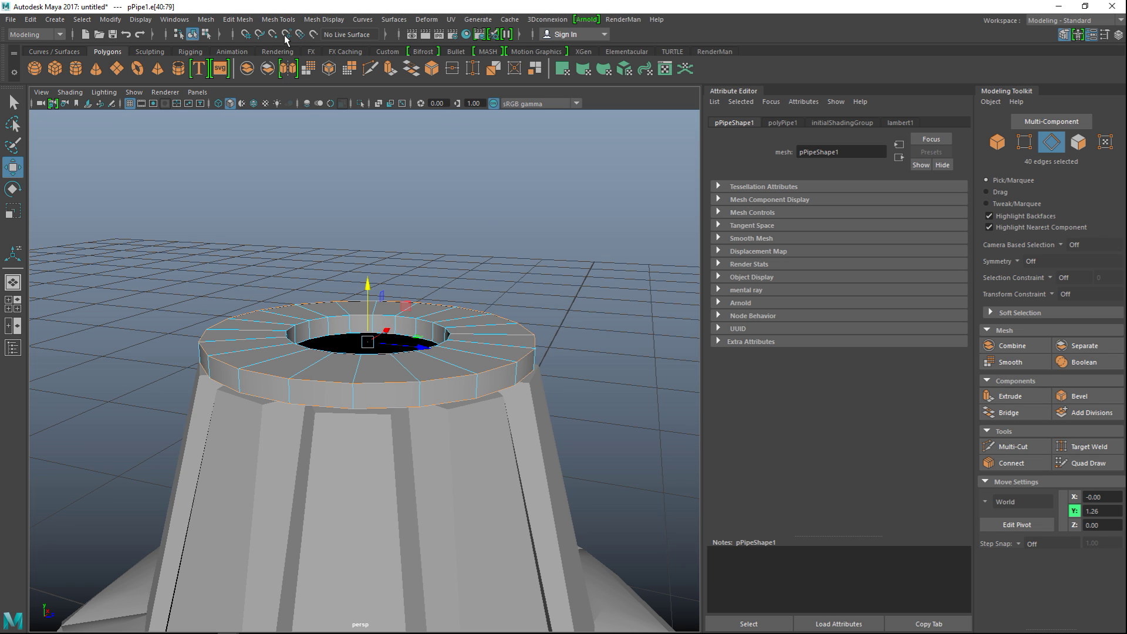
- Try to bevel the ring's outer edge loops with a fraction of 2, and undo the bevel
click(238, 19)
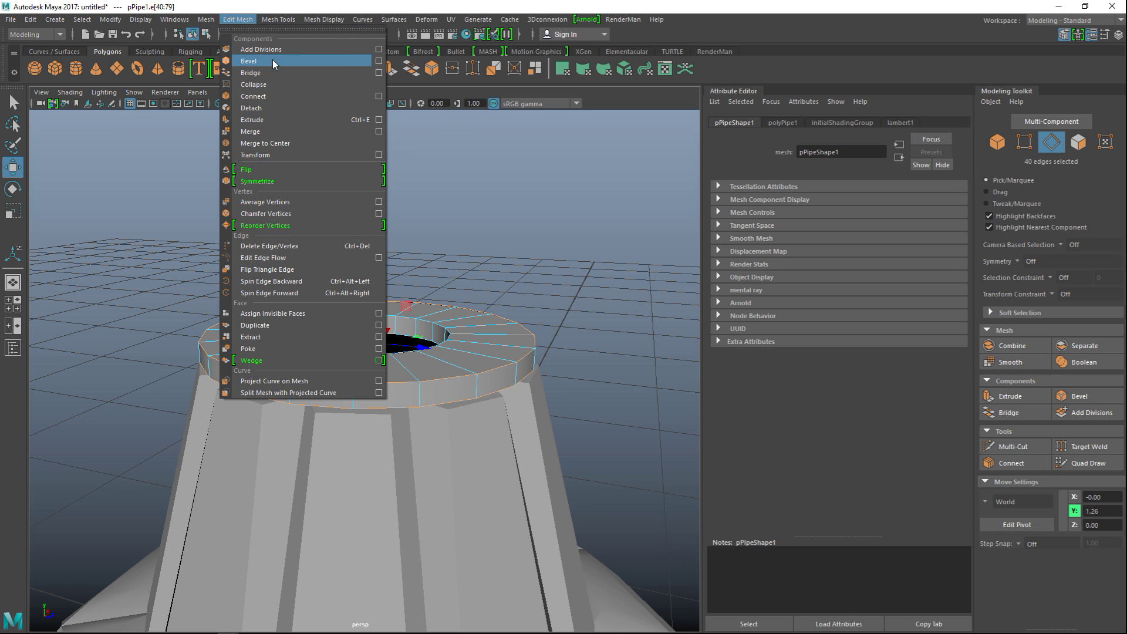
click(273, 61)
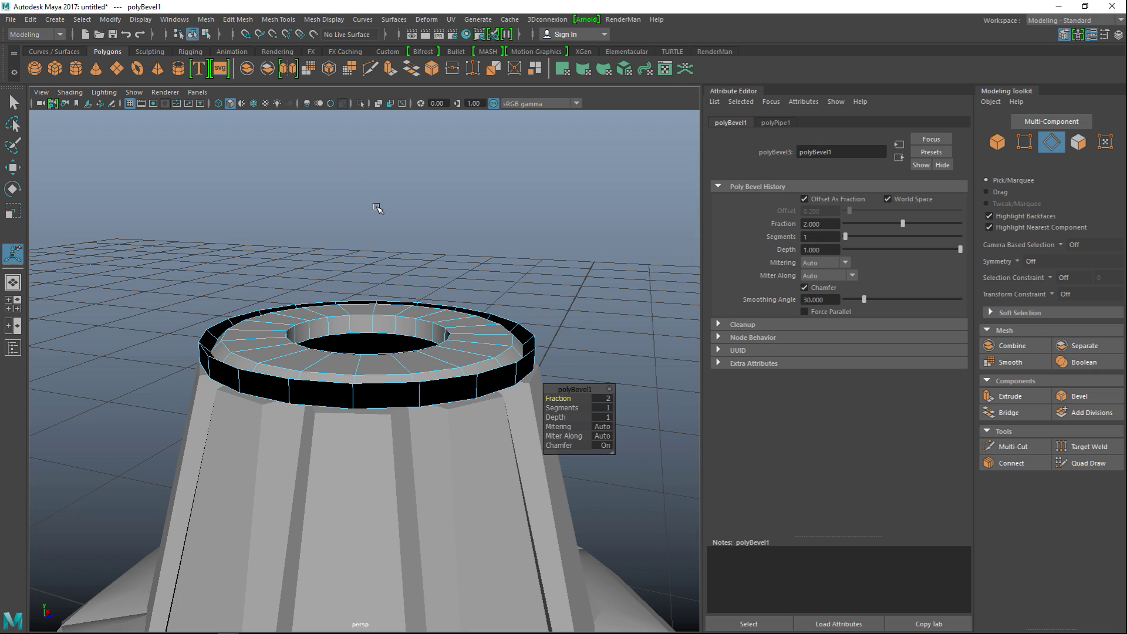
key(ctrl+z)
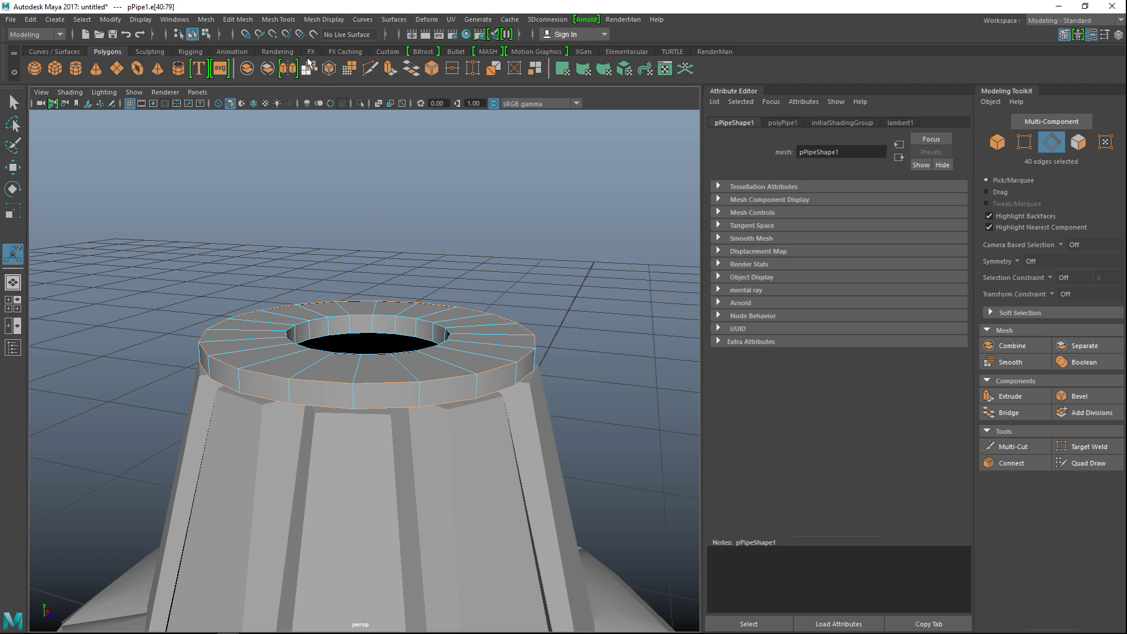
- Open the Bevel options and reset them to their default settings
click(206, 20)
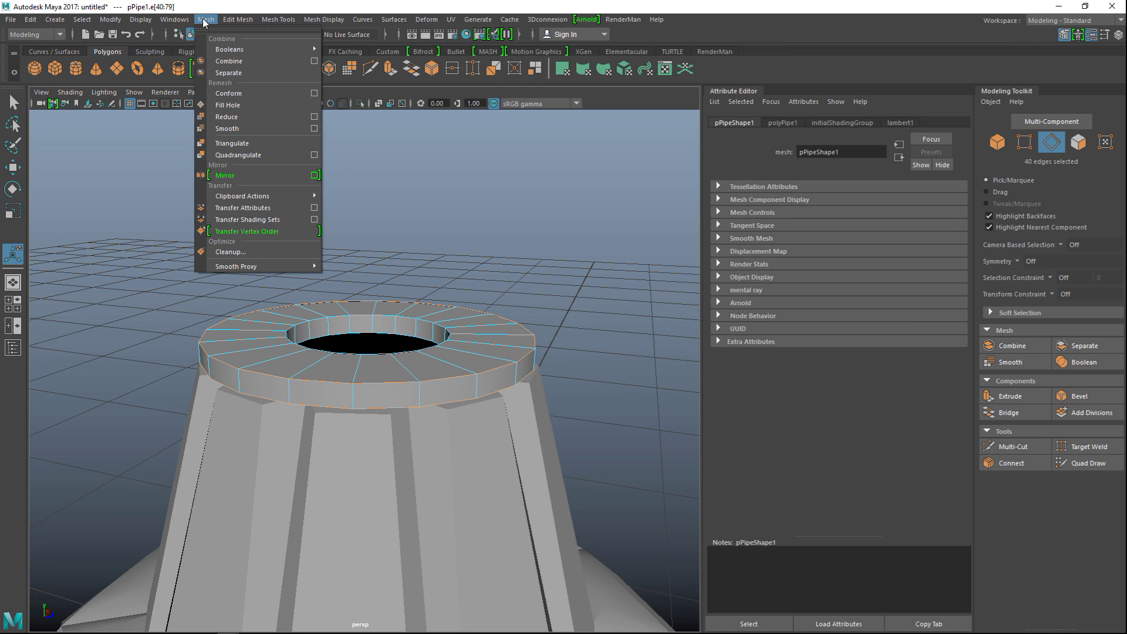
mouse_move(237, 20)
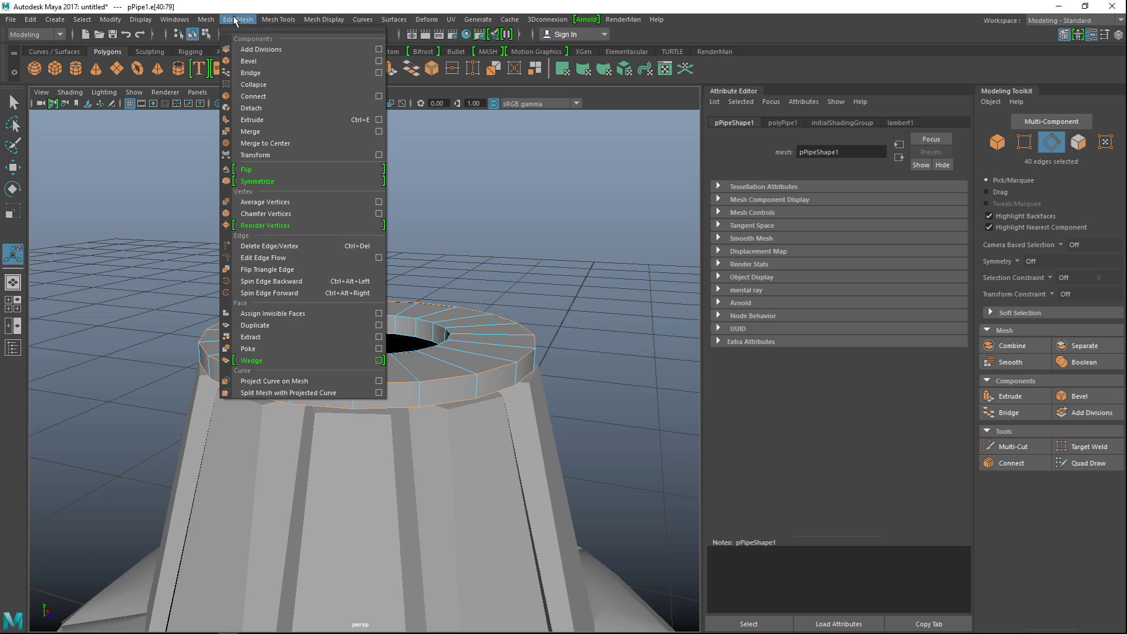
click(379, 62)
click(764, 246)
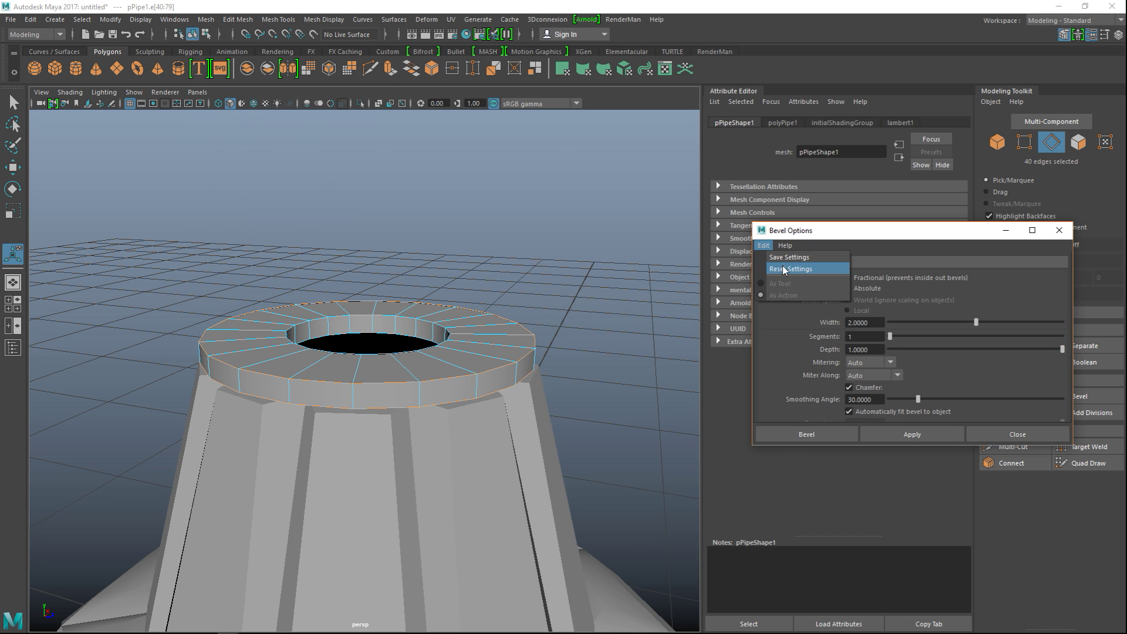
click(791, 268)
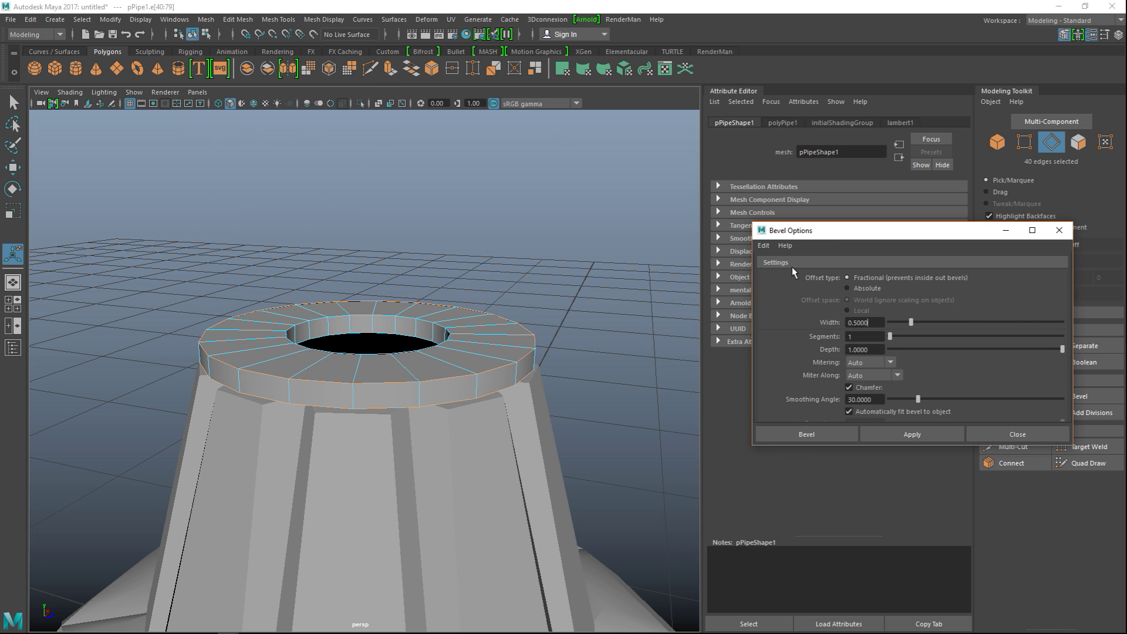
- Bevel the ring's selected outer edge loops with a fraction of 0.1 and one segment
click(826, 435)
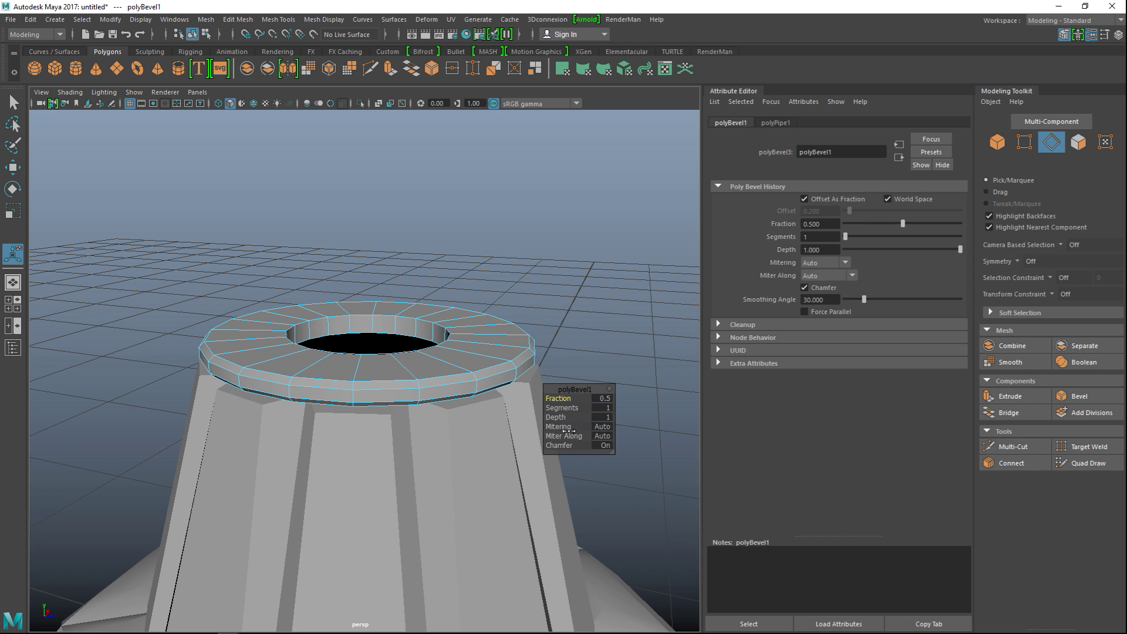
drag(565, 398, 564, 401)
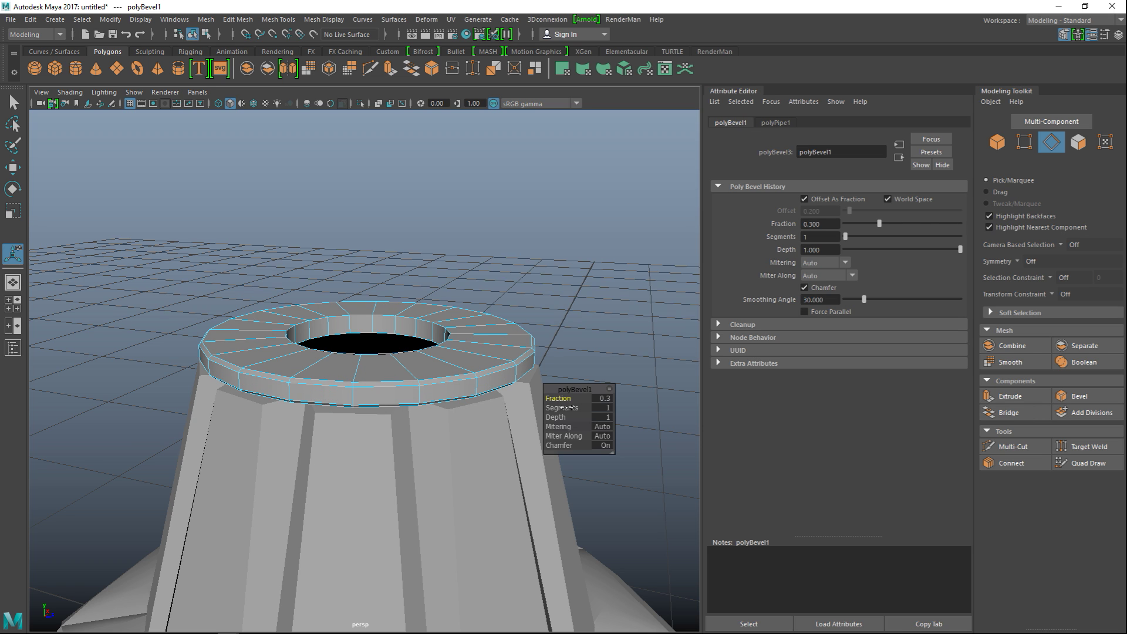
click(603, 399)
text(0.1)
key(Return)
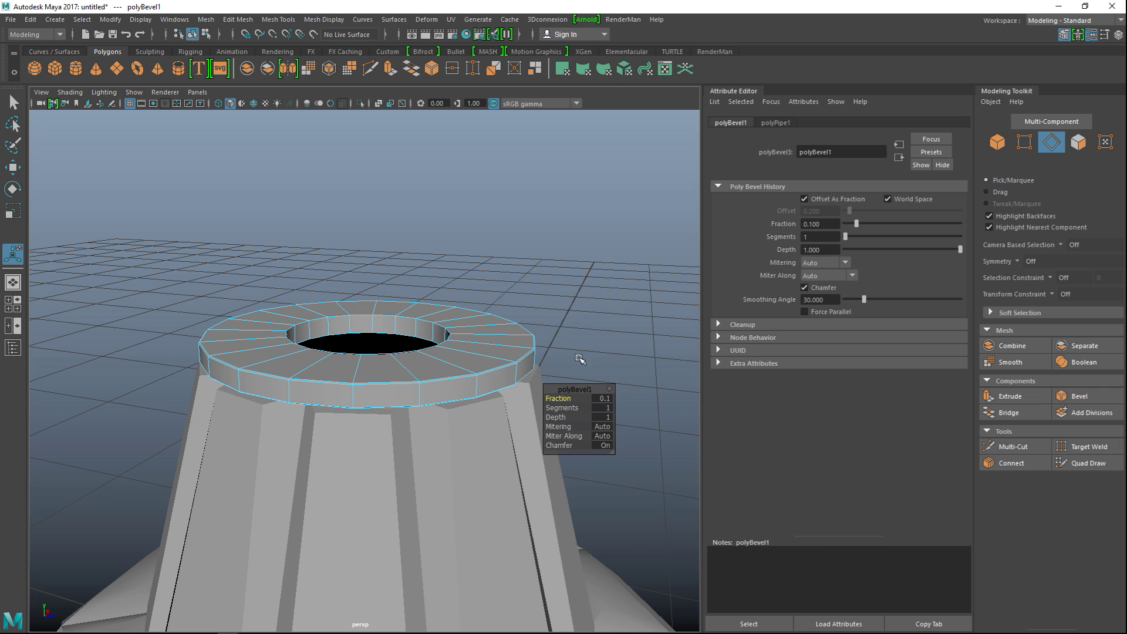
click(612, 285)
- Return the ring to object mode and display it in smooth mesh preview
right_drag(515, 323, 526, 277)
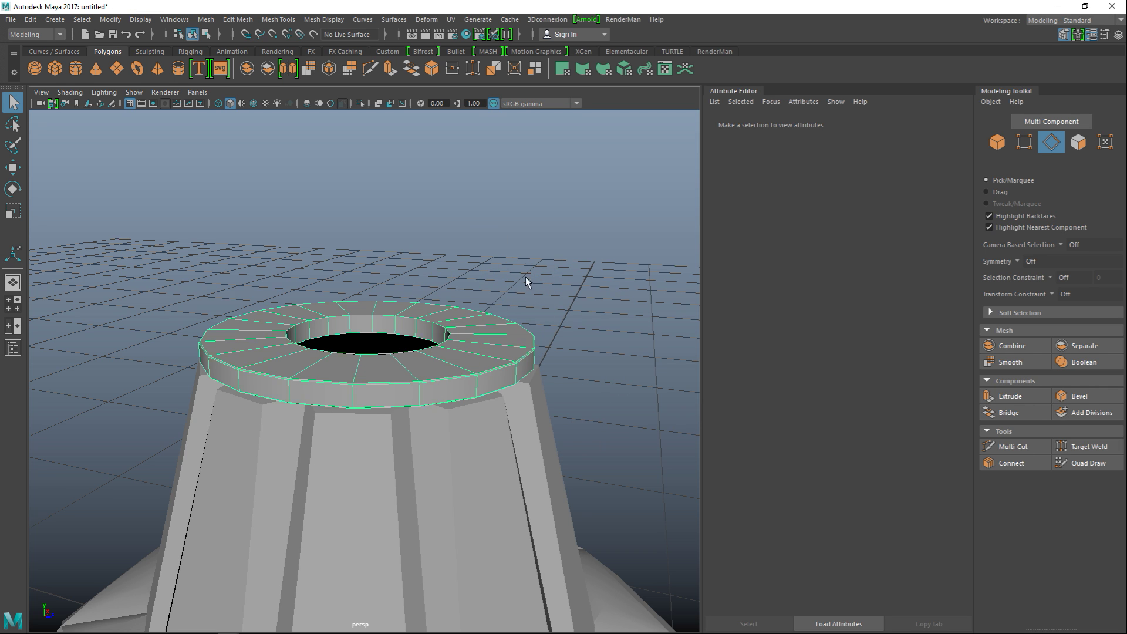
click(498, 346)
key(3)
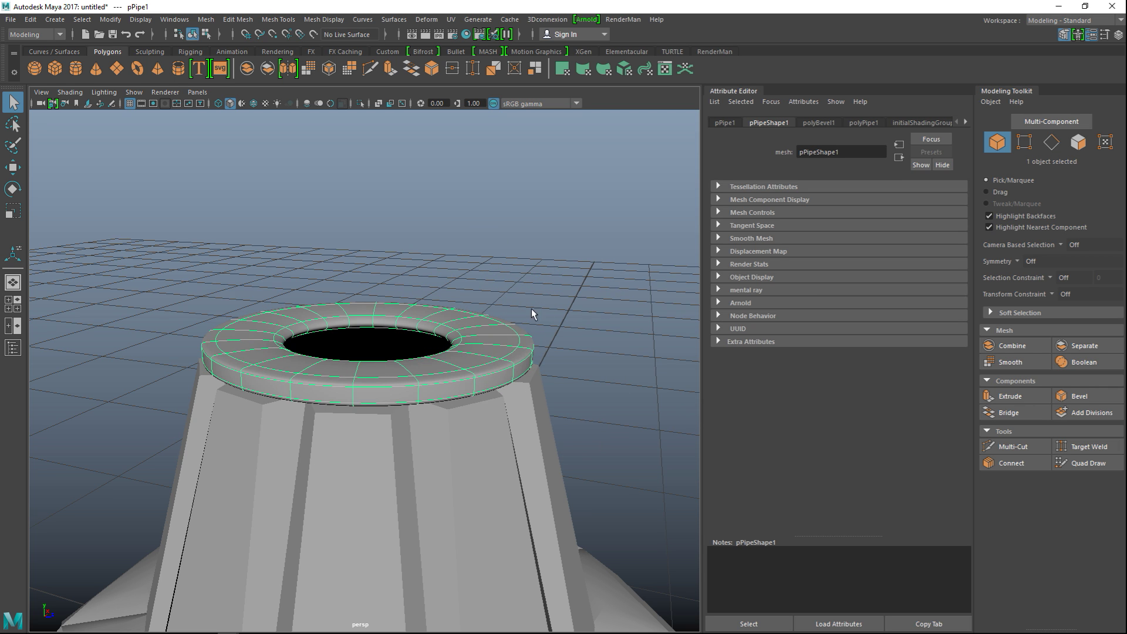
scroll(552, 294, up, 2)
click(545, 251)
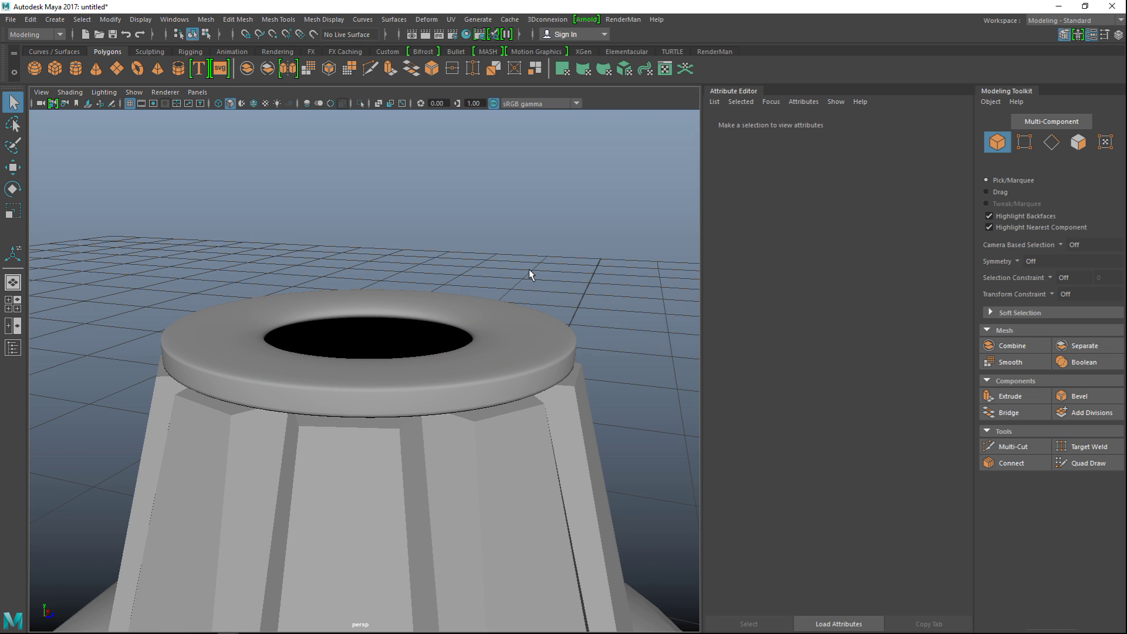
- Apply the Smooth operation to the neck ring with one division level
click(496, 385)
click(206, 20)
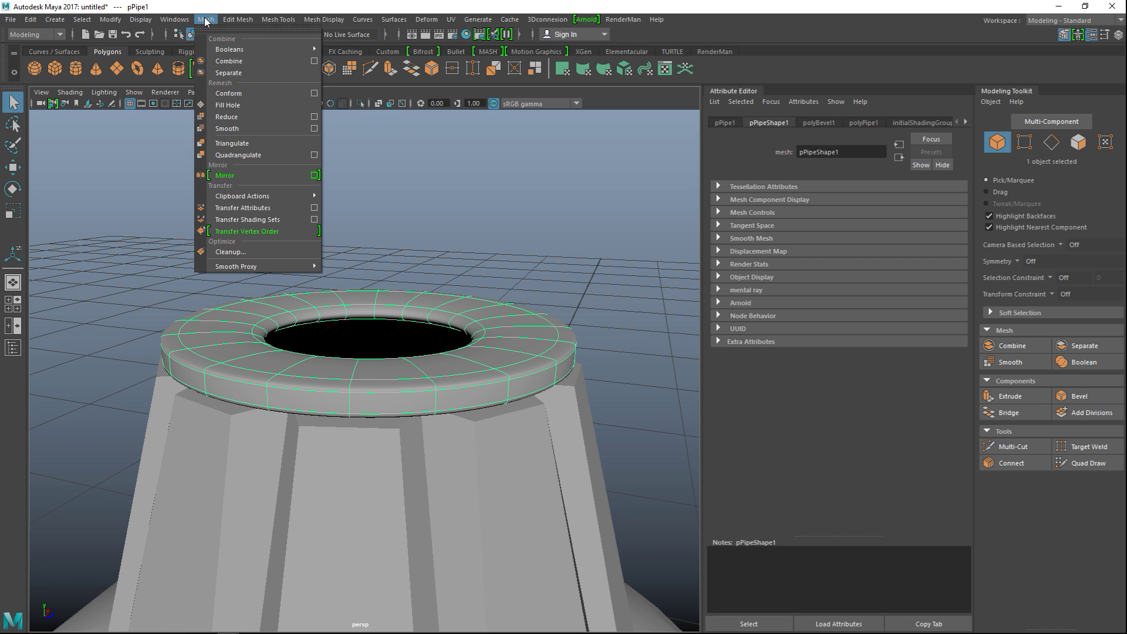
click(232, 129)
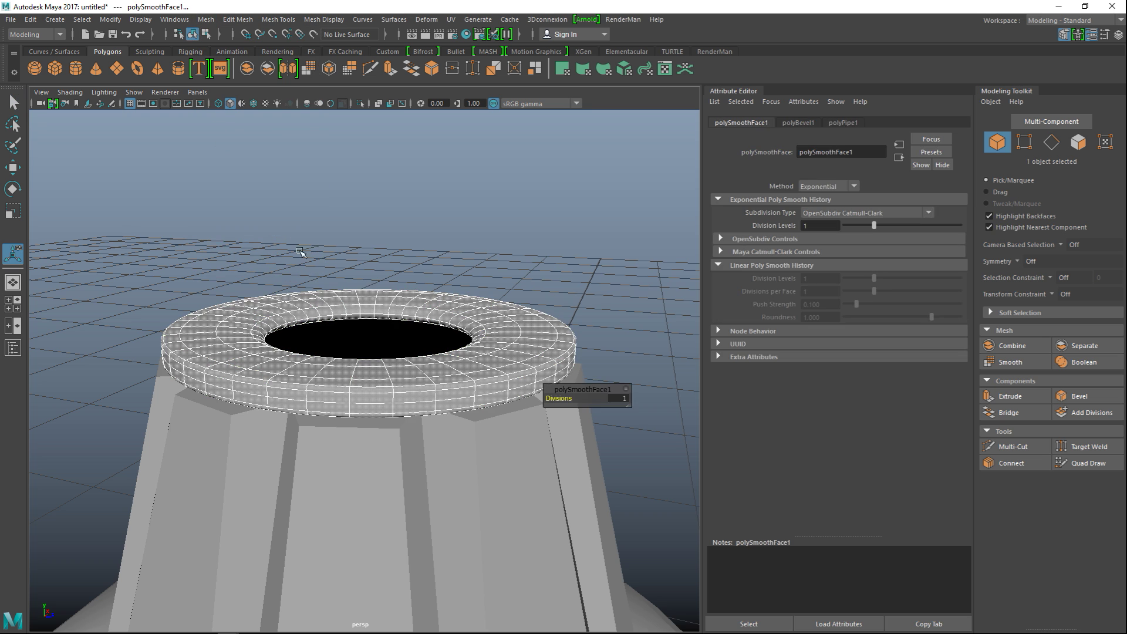
click(316, 235)
- Examine the fuze head, safety lever and pull ring on the reference image
scroll(319, 241, down, 3)
scroll(392, 309, down, 3)
alt+drag(459, 363, 393, 455)
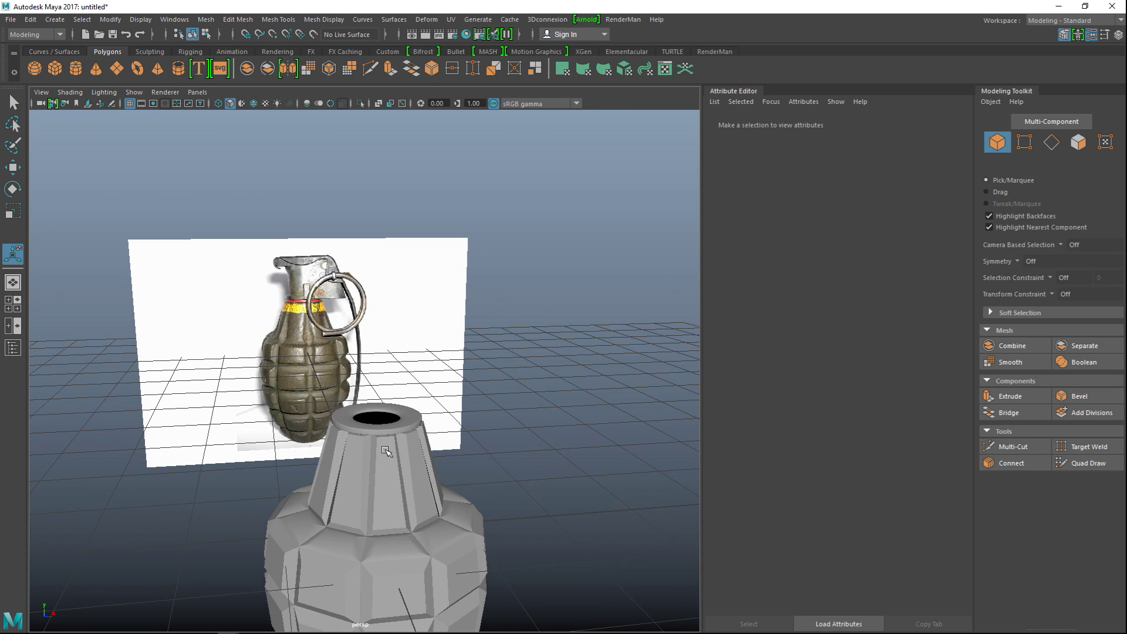
scroll(350, 373, up, 6)
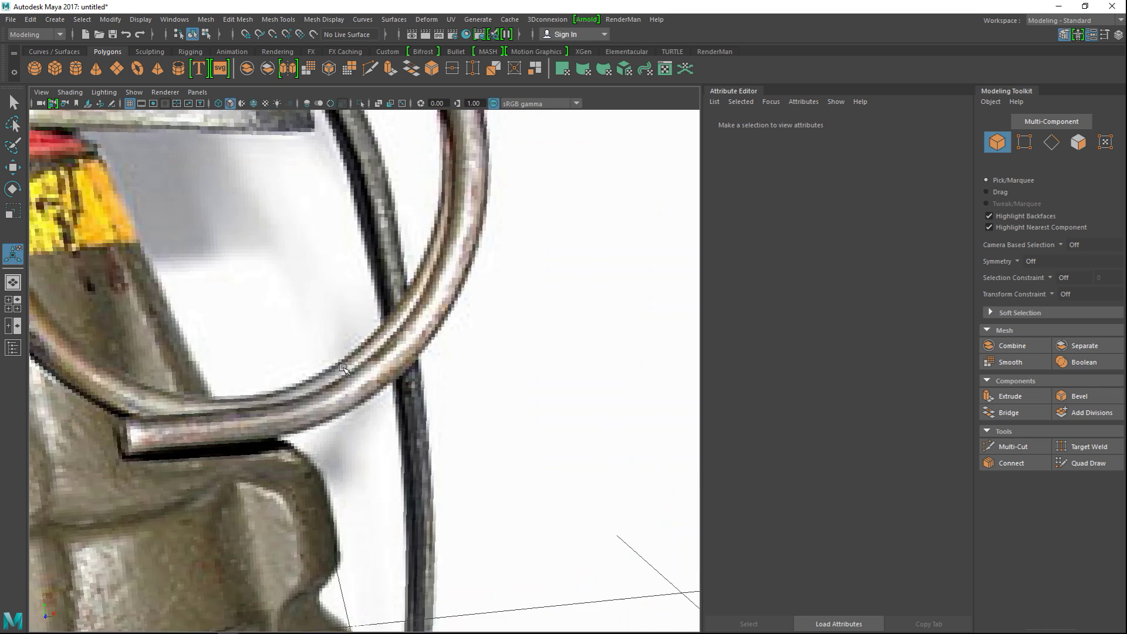
scroll(278, 349, down, 6)
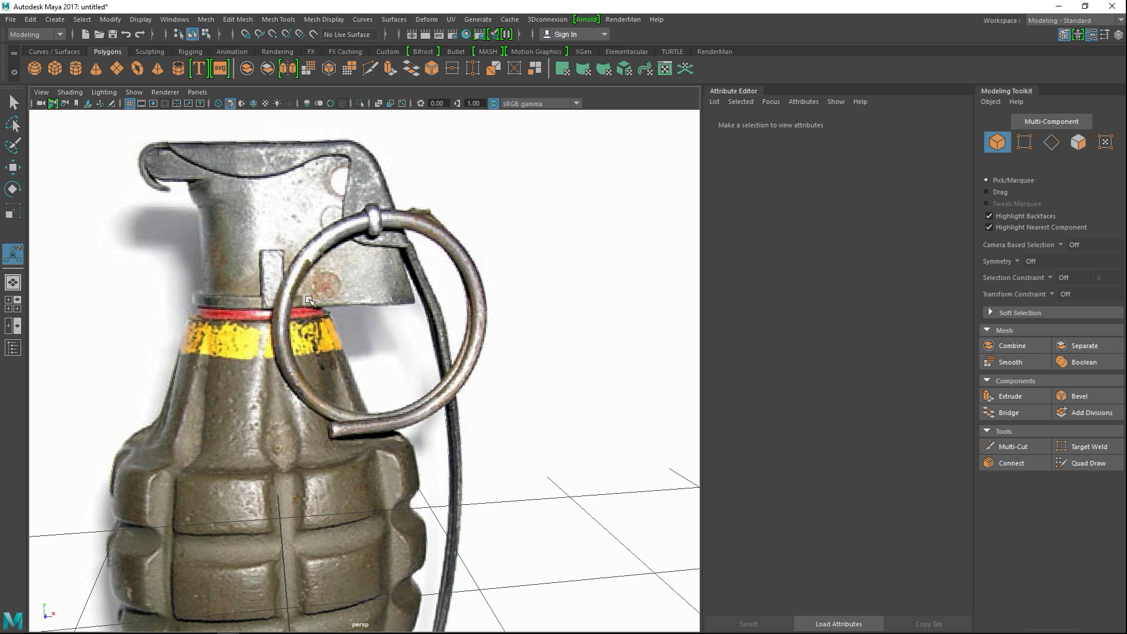
scroll(293, 298, down, 8)
alt+drag(379, 415, 382, 331)
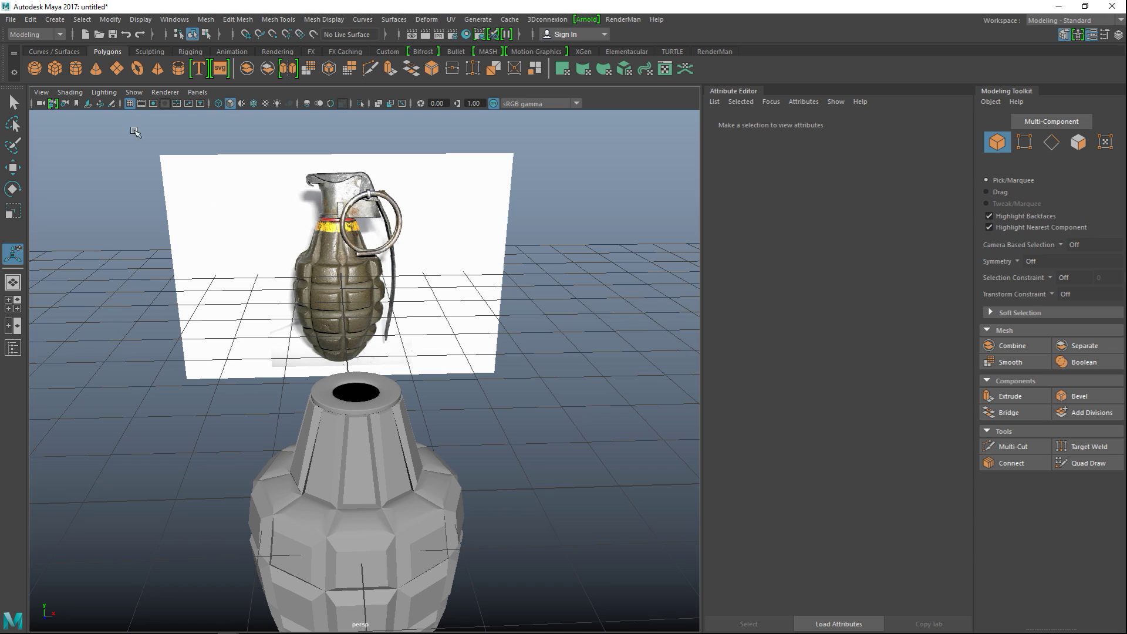
- Create a polygon cylinder and raise it above the grenade's neck to about 2.16 in Y
click(345, 379)
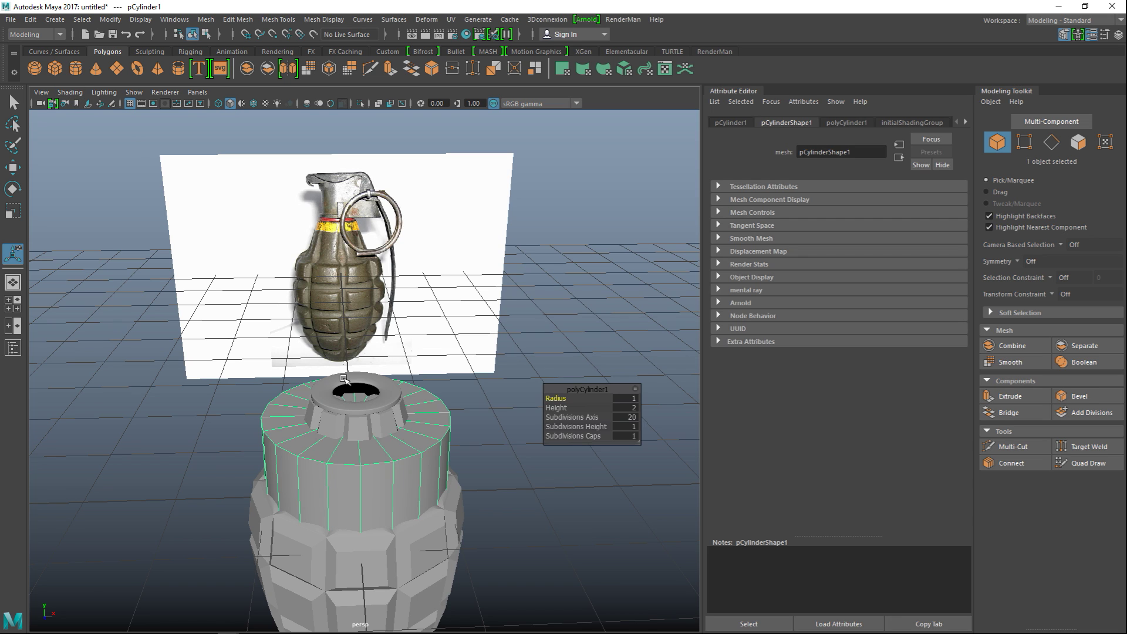
key(w)
drag(358, 446, 357, 263)
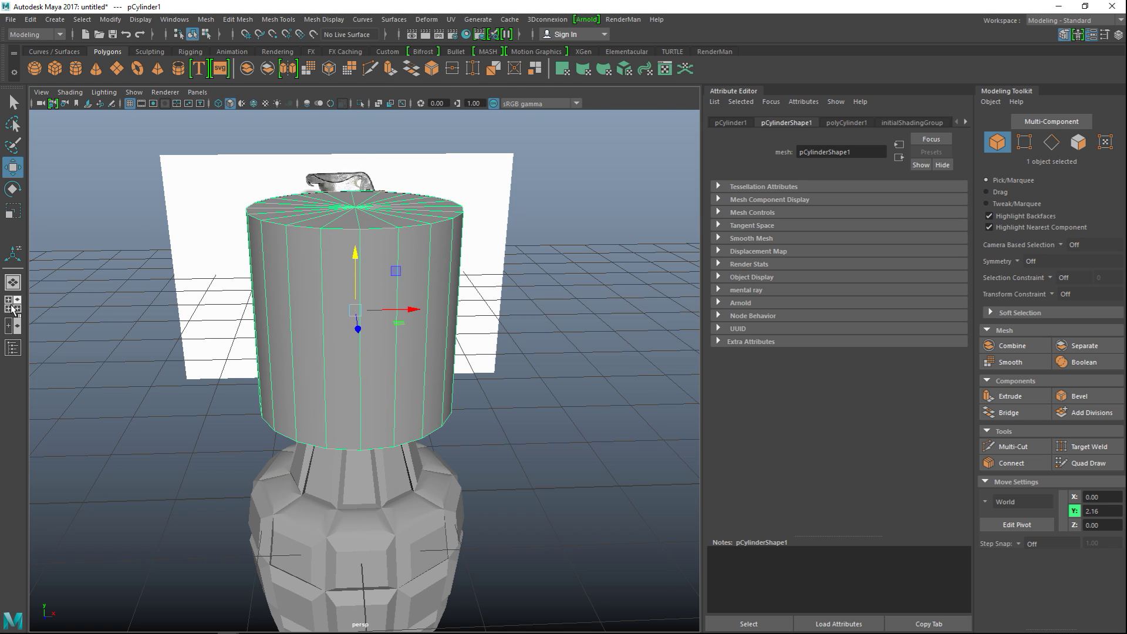
- Show the front view with X-ray shading and frame the cylinder against the reference's fuze head
click(13, 308)
key(space)
scroll(424, 511, down, 1)
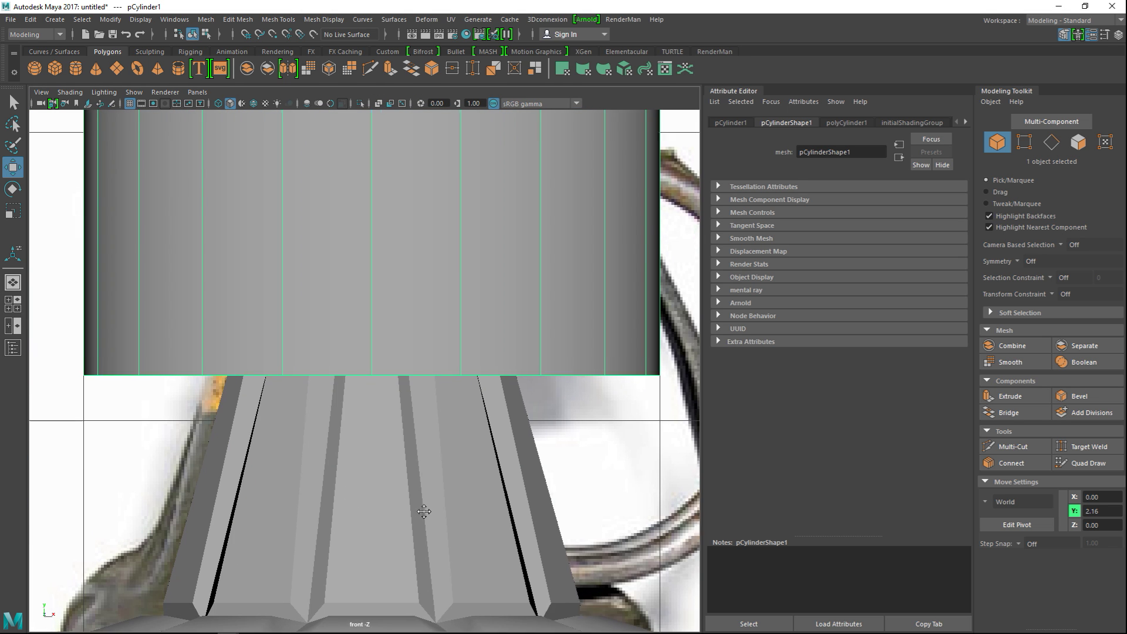
alt+middle_drag(424, 512, 421, 558)
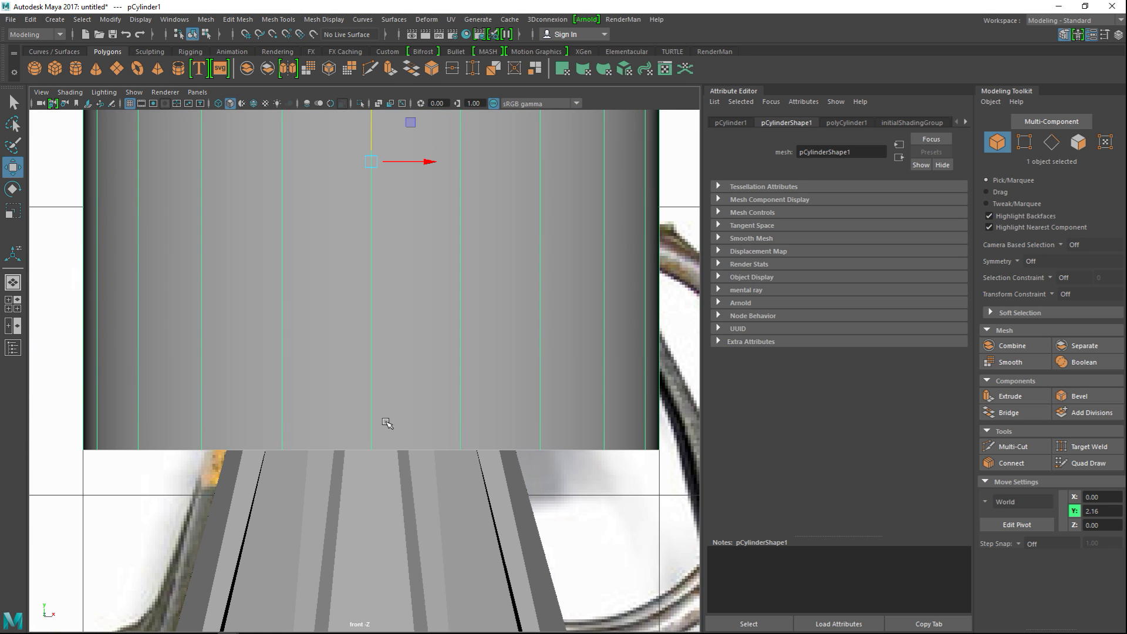
click(378, 103)
key(a)
scroll(403, 296, up, 10)
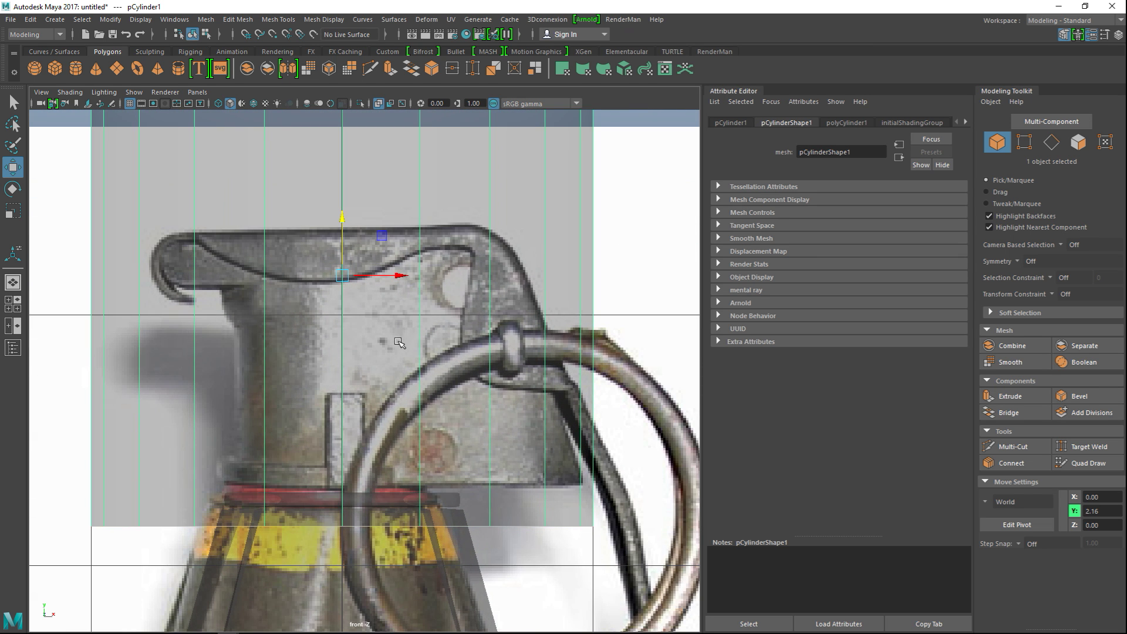
- Scale the cylinder uniformly to about 0.44 and lower it to about 1.77 in Y, onto the neck ring
key(r)
drag(343, 276, 100, 284)
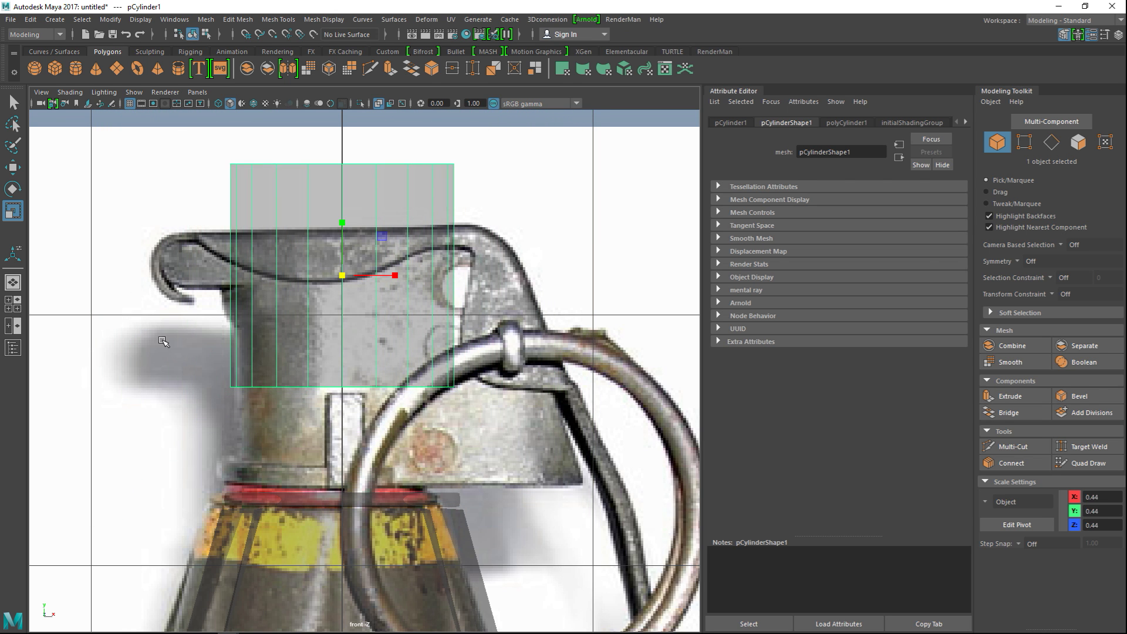
key(w)
drag(336, 224, 363, 323)
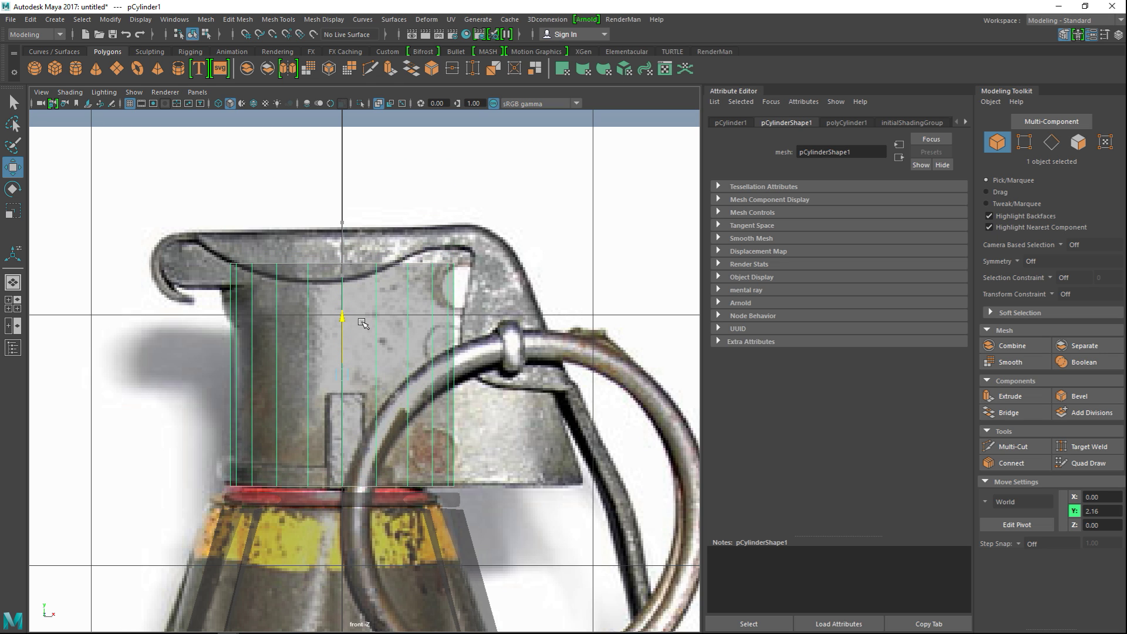
drag(363, 323, 365, 321)
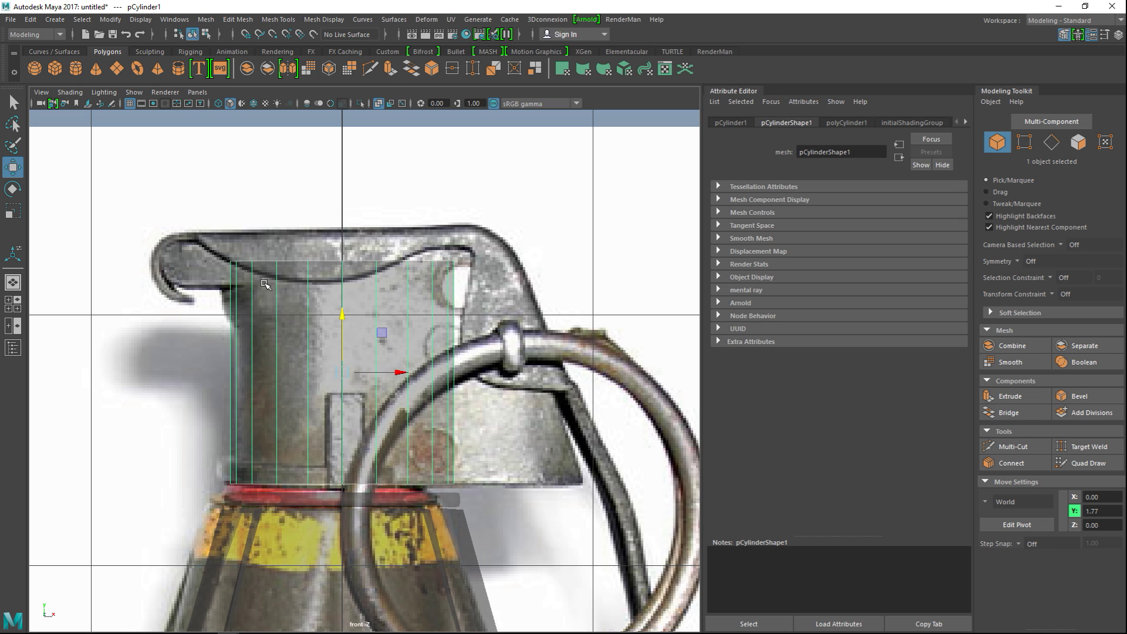
- Lower the cylinder's top vertices to about 2.12 in Y to match the height of the reference's fuze body
right_drag(278, 265, 221, 265)
drag(175, 233, 511, 309)
drag(343, 209, 344, 231)
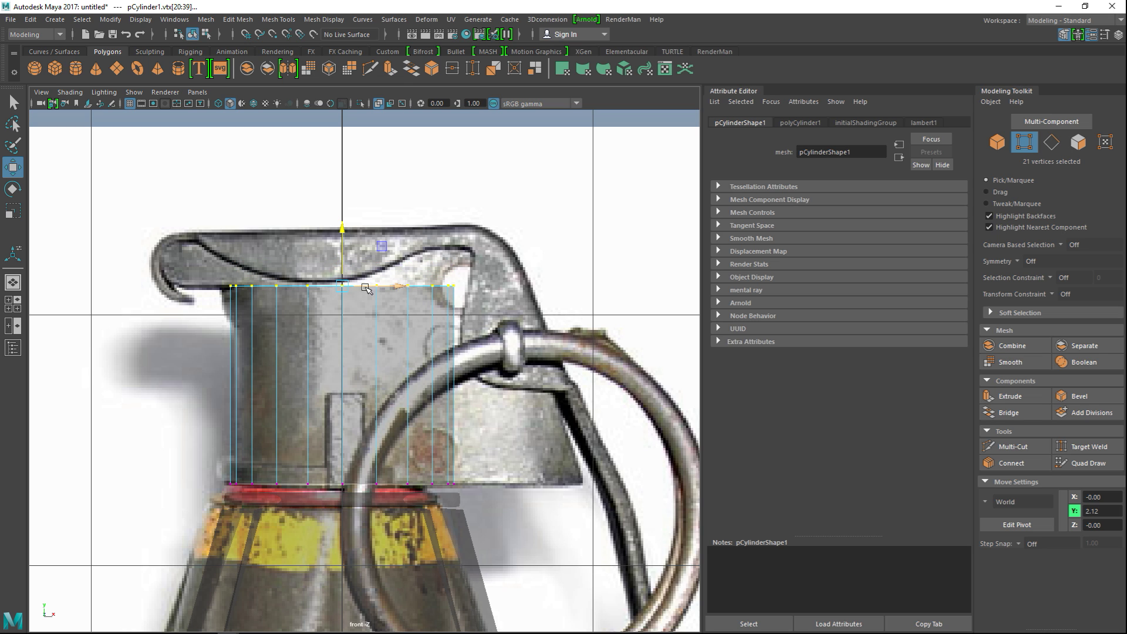
alt+middle_drag(493, 433, 420, 444)
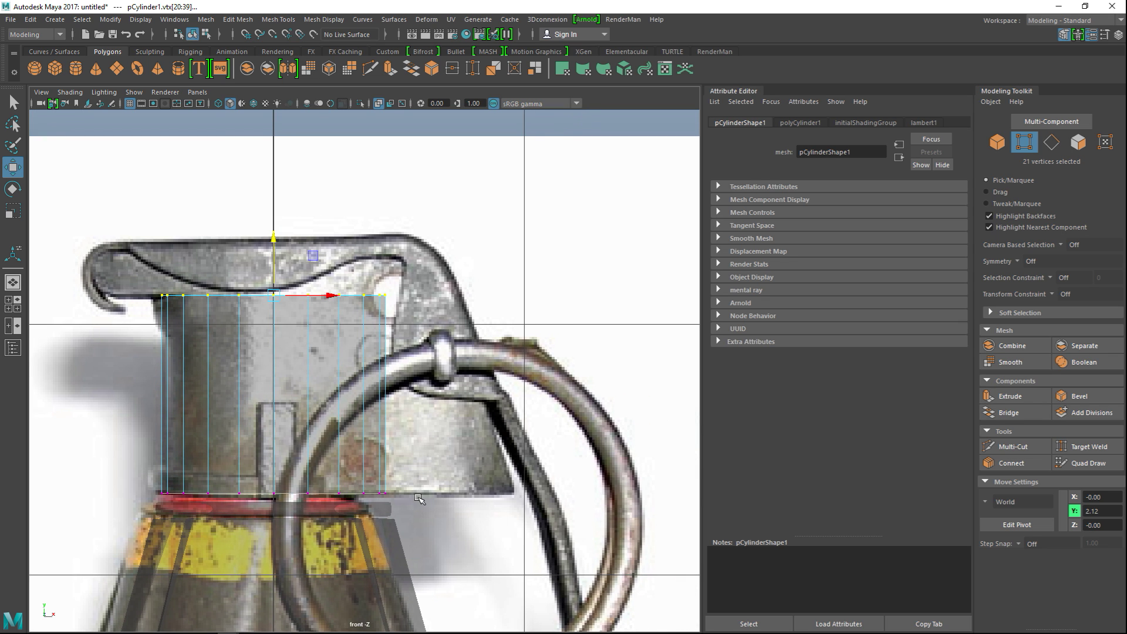
- Delete the faces of the cylinder's positive-X half, selecting them in the top view
click(13, 303)
key(space)
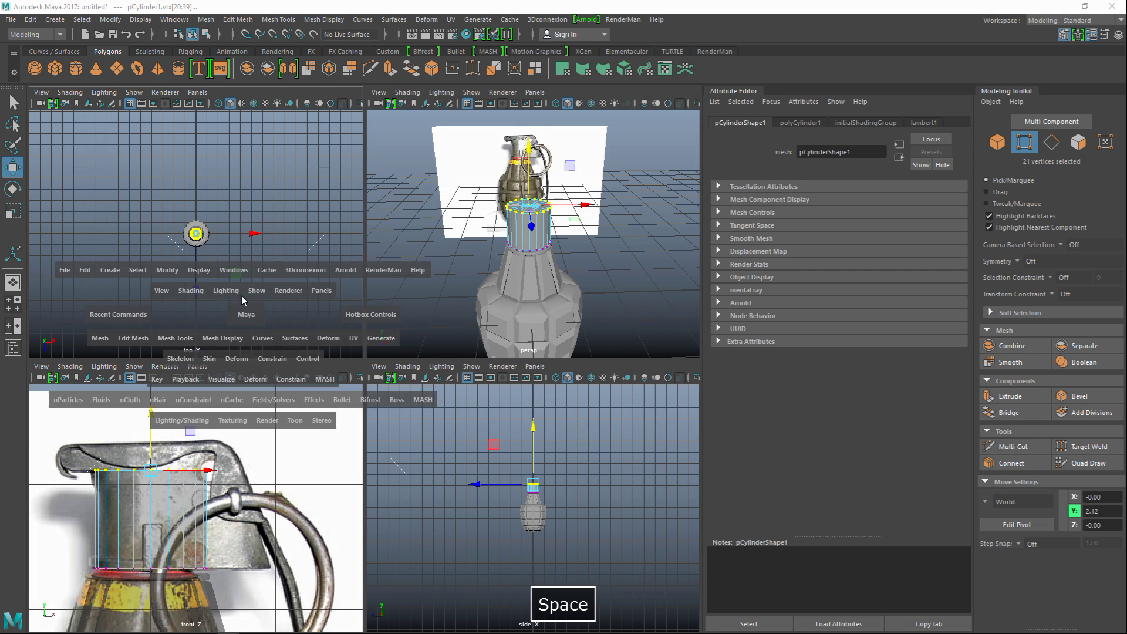
scroll(378, 317, up, 10)
right_drag(379, 319, 393, 282)
drag(381, 239, 499, 539)
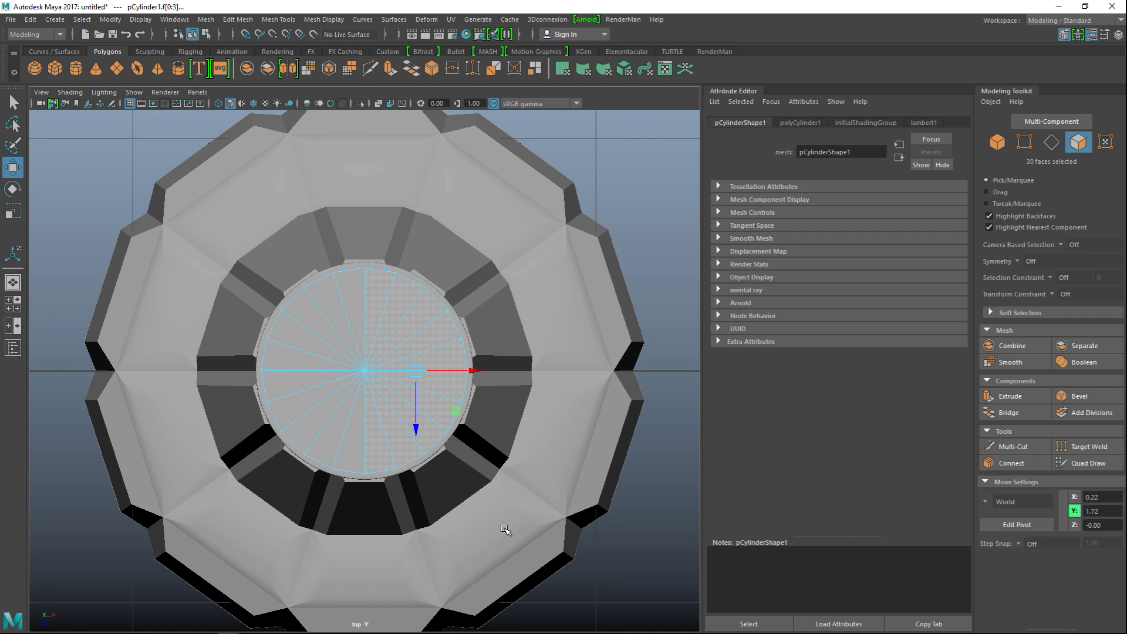
key(Delete)
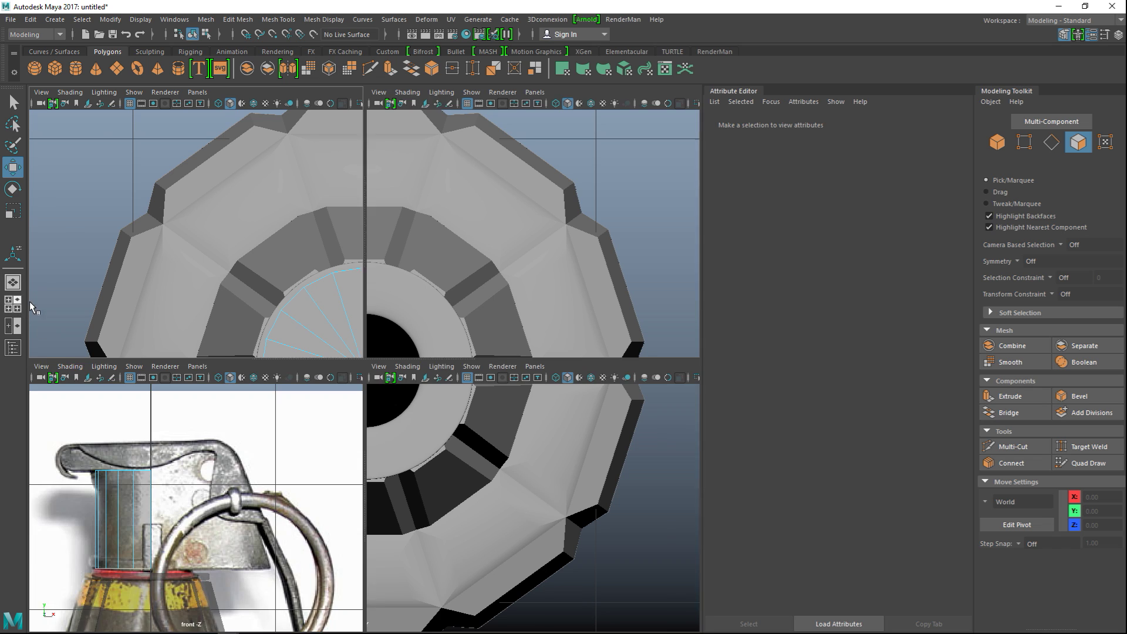
- Select the open border edges of the half cylinder in the perspective view
key(space)
key(space)
key(F8)
scroll(501, 318, up, 5)
scroll(499, 335, down, 5)
alt+drag(499, 335, 320, 327)
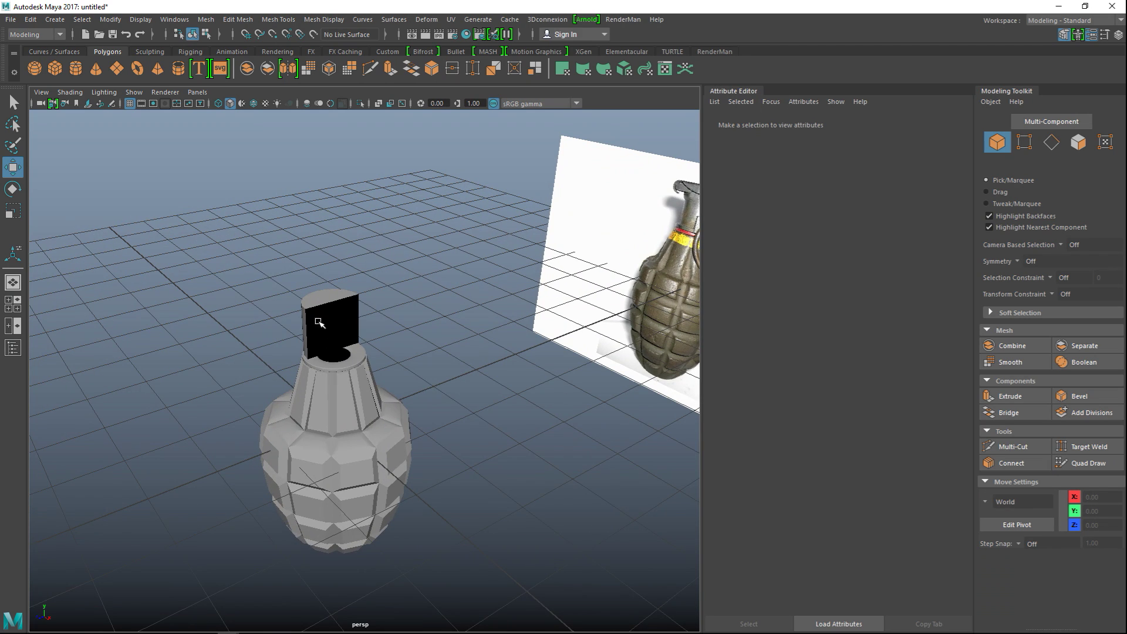
right_drag(319, 312, 318, 249)
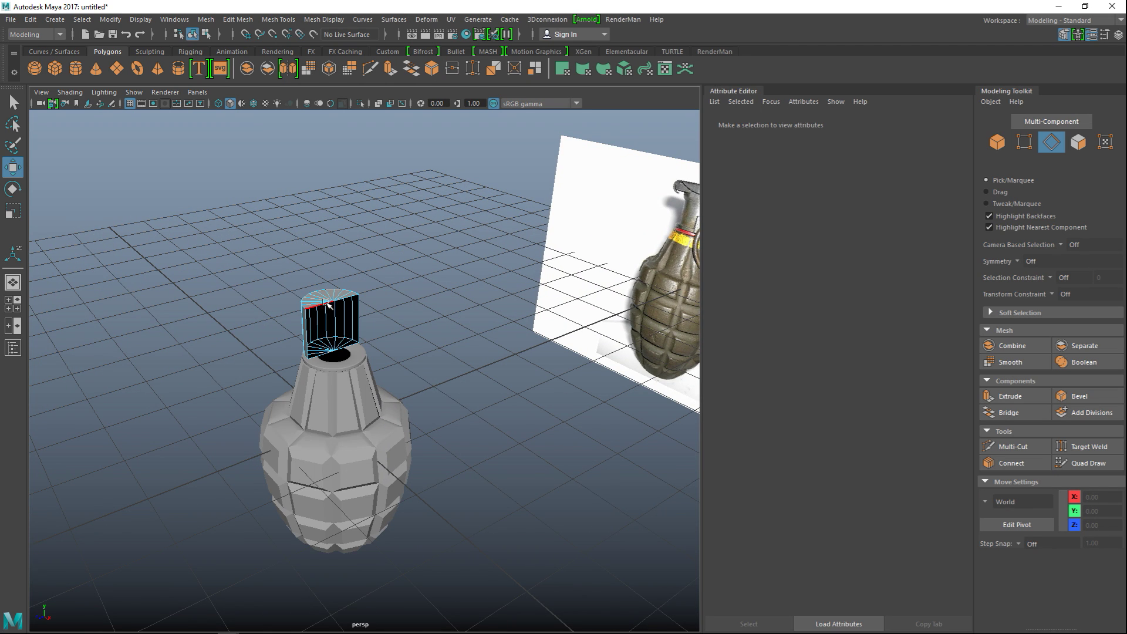
key(F8)
scroll(327, 303, up, 4)
alt+drag(327, 303, 347, 365)
click(333, 352)
right_drag(285, 303, 283, 241)
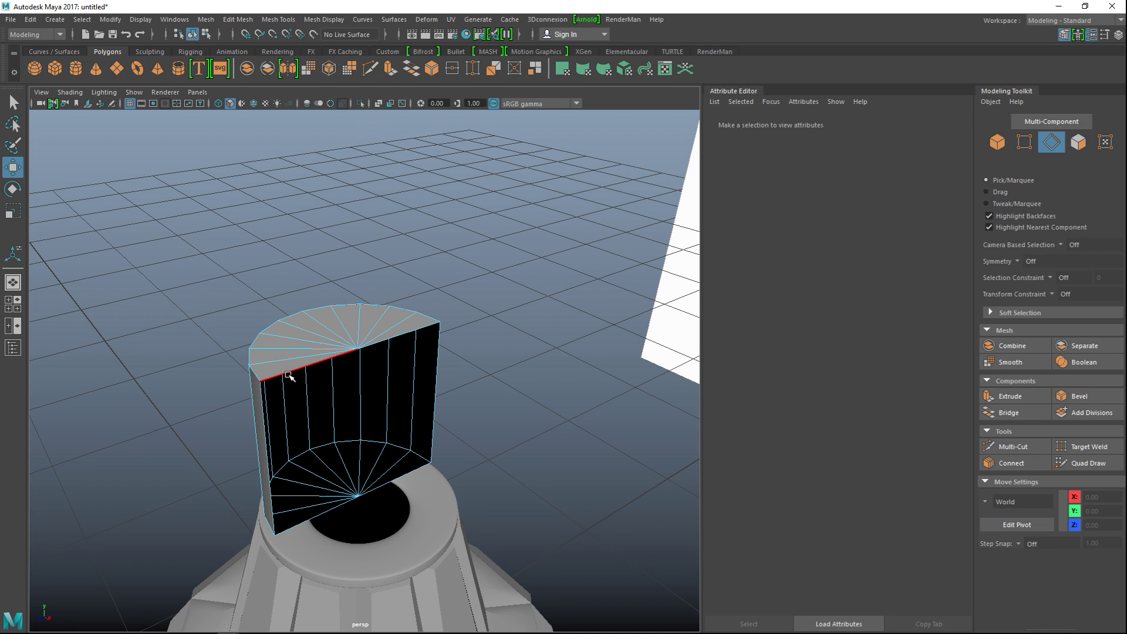
click(288, 375)
double_click(261, 404)
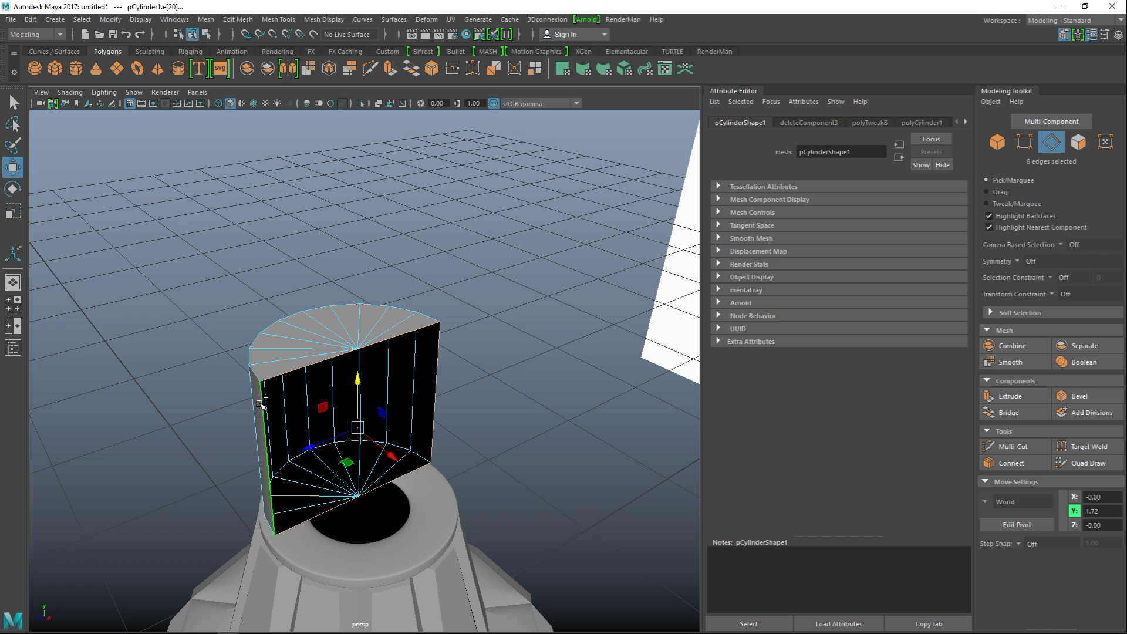
- Move the open border edges along X to about 0.95, matching the width of the reference's fuze head
alt+right_drag(259, 403, 271, 430)
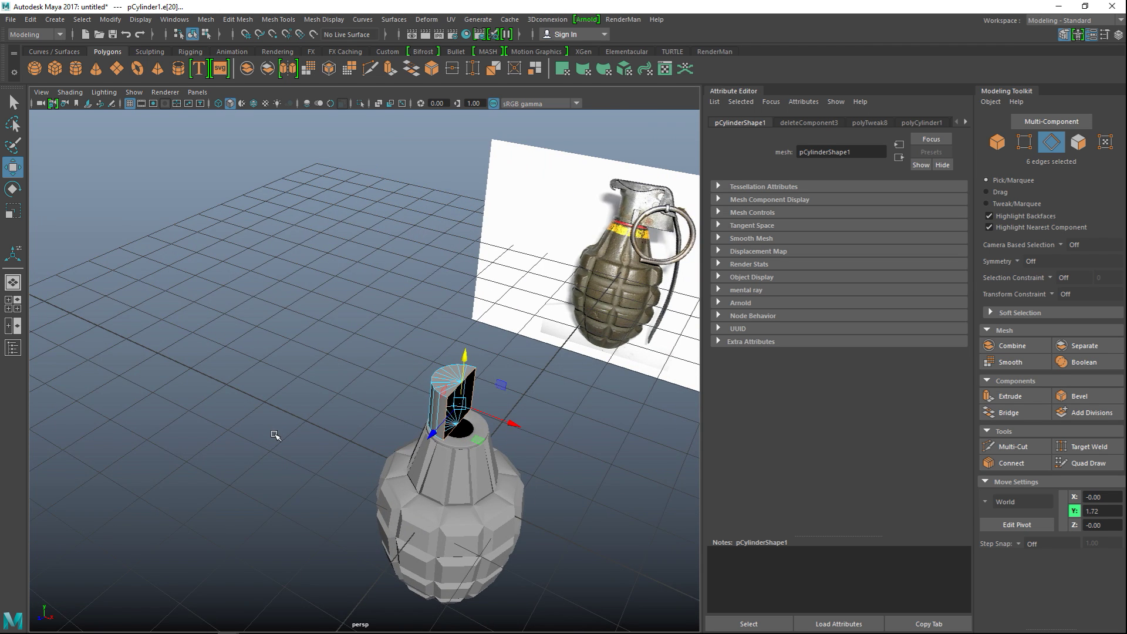
alt+middle_drag(275, 435, 217, 426)
drag(425, 409, 454, 419)
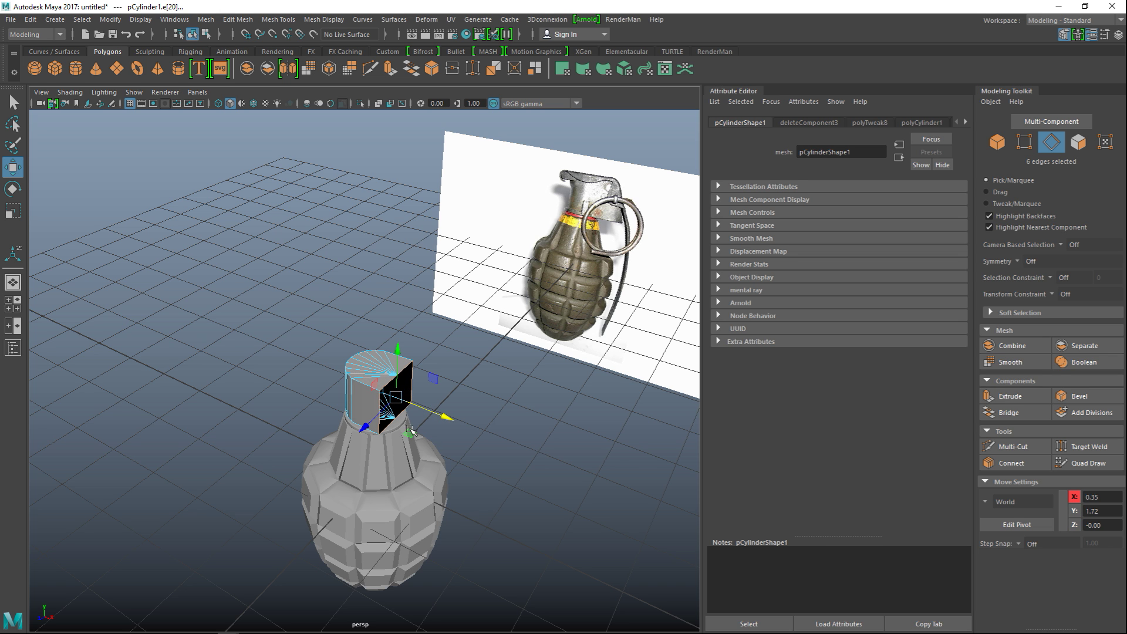
click(13, 304)
key(space)
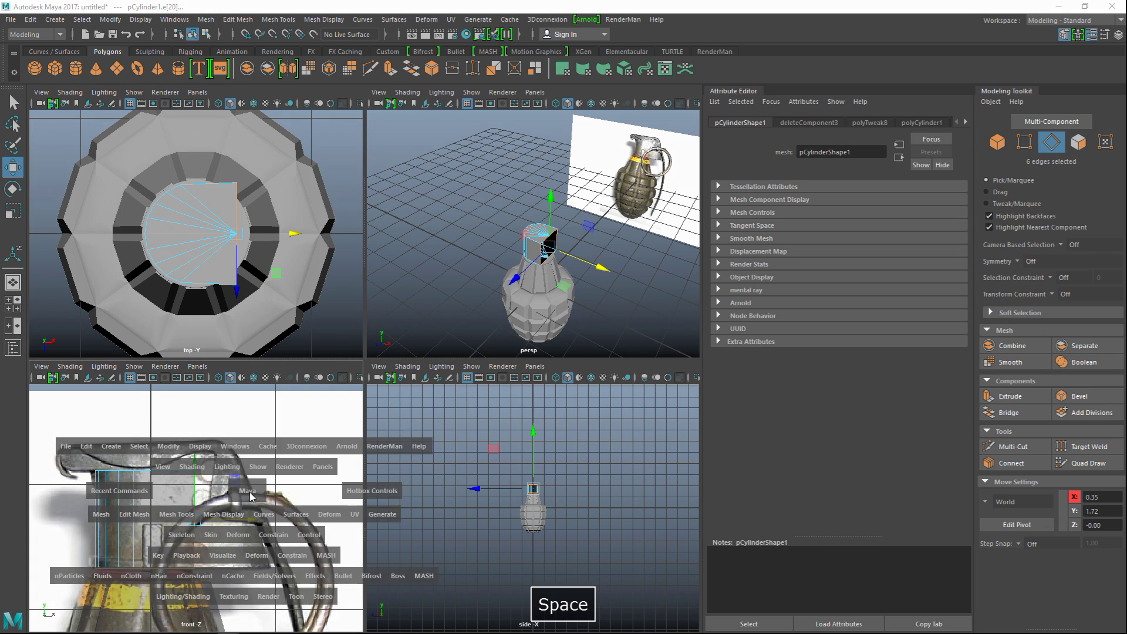
alt+middle_drag(490, 459, 327, 381)
drag(337, 359, 492, 396)
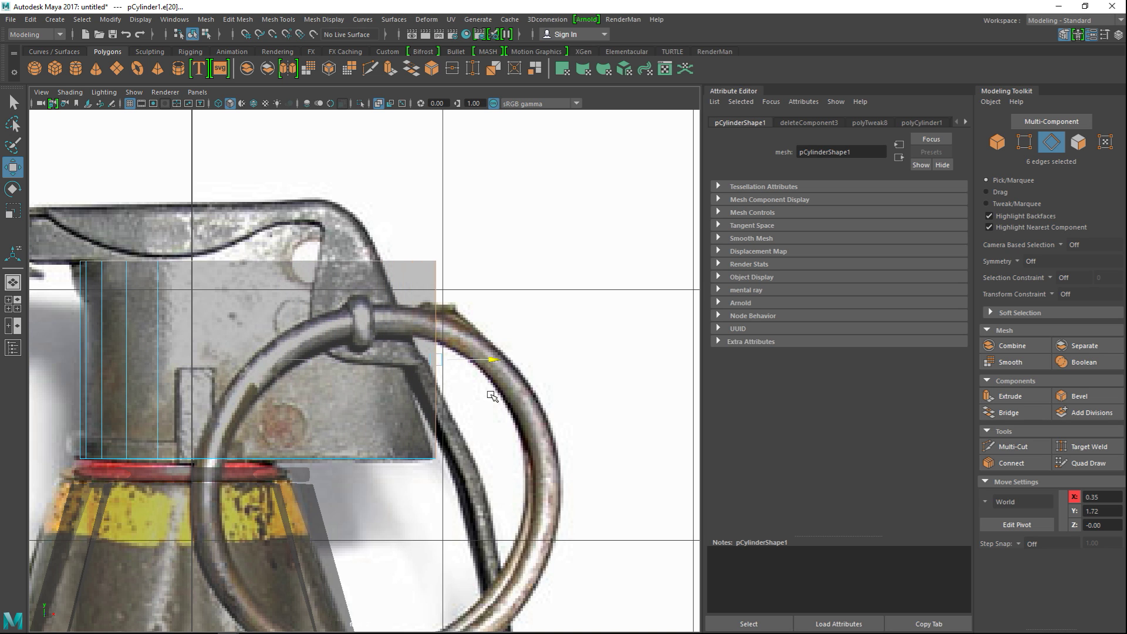
- Move the fuze head's top open-border vertices along X to about 0.71 to match the slanted edge in the reference
right_click(429, 272)
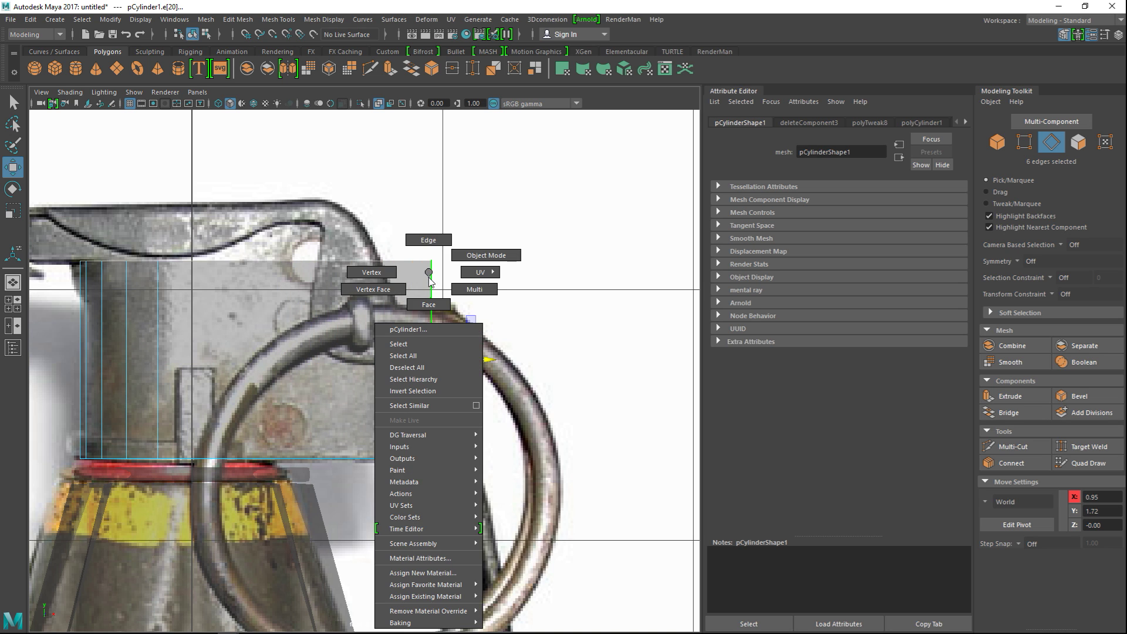
click(368, 272)
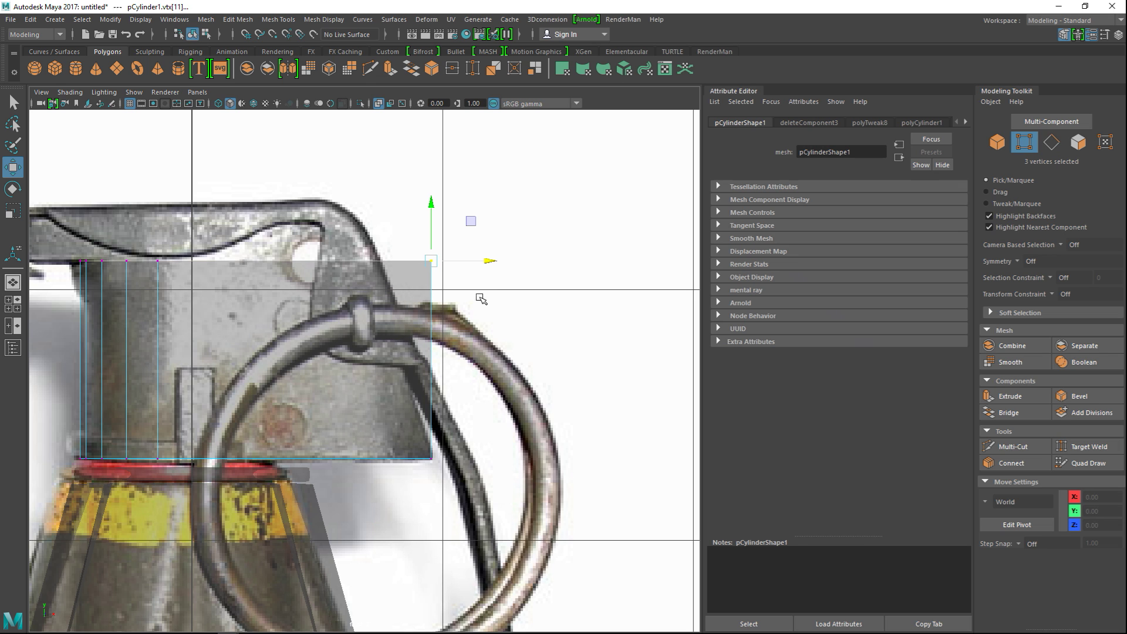
drag(492, 263, 433, 262)
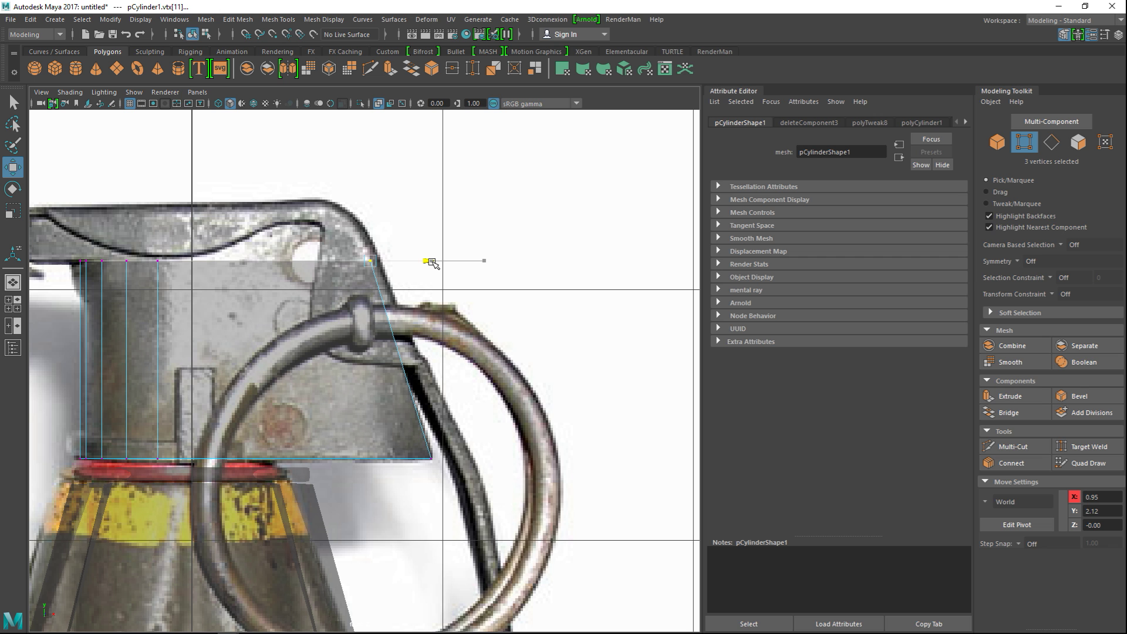
key(space)
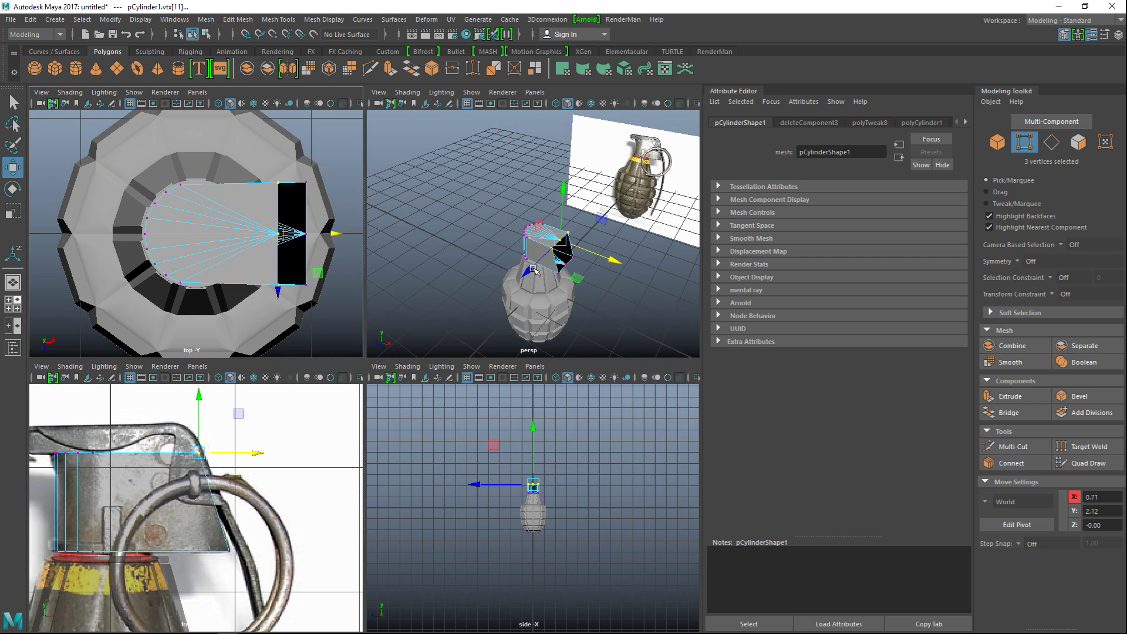
key(space)
alt+right_drag(320, 372, 397, 393)
click(470, 414)
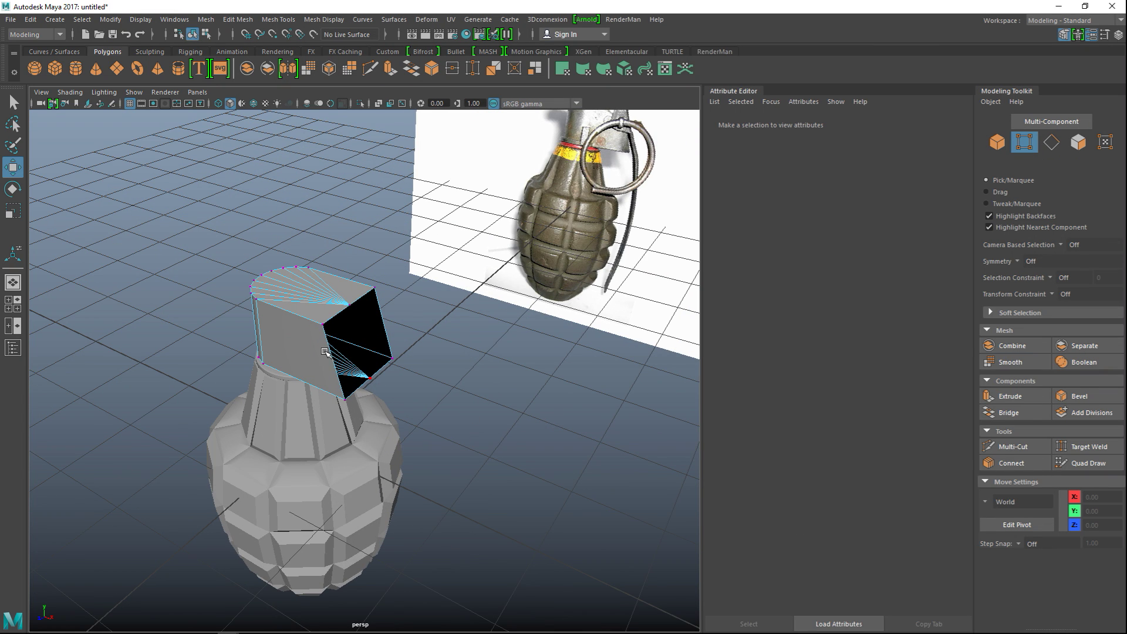
- Select the fuze head's open border edges, close the opening with Fill Hole, and return to object mode
right_drag(322, 311, 338, 247)
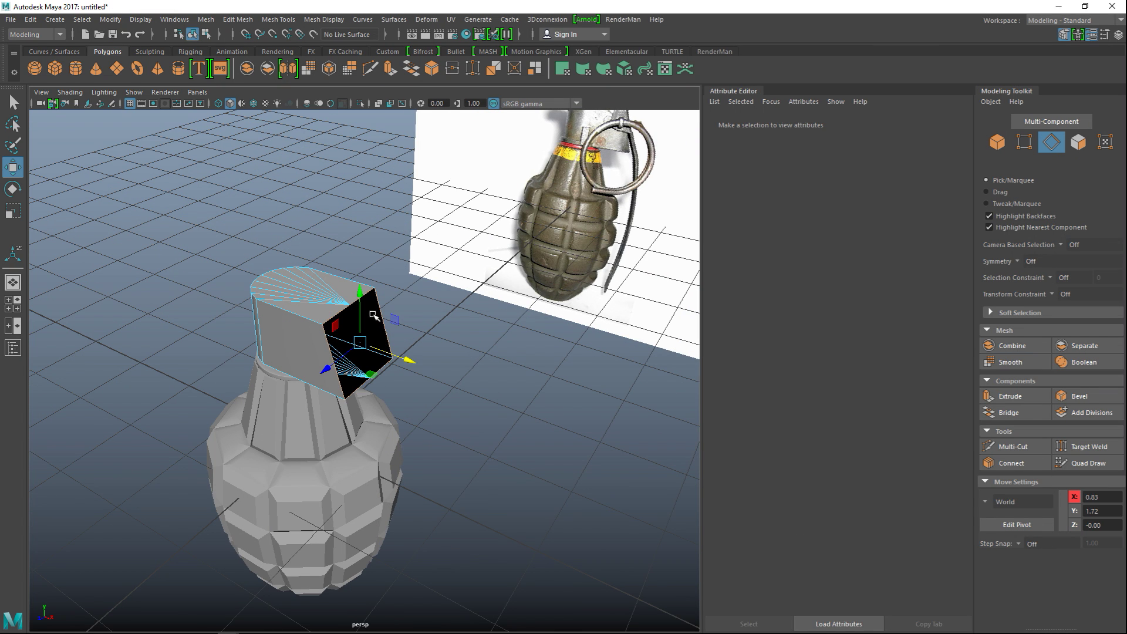
key(F9)
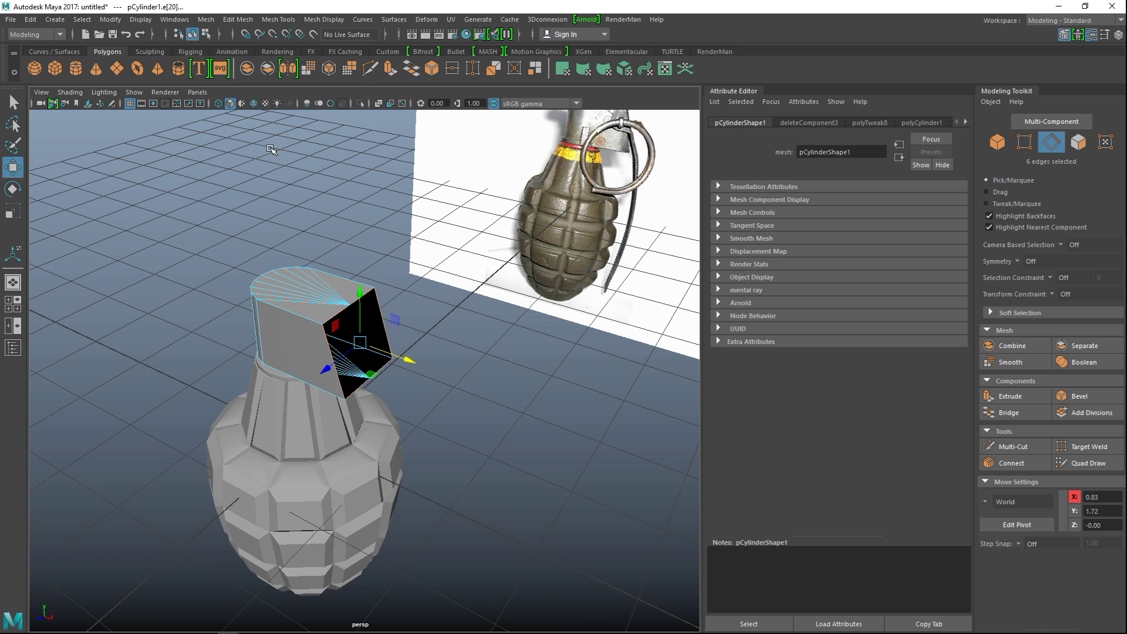
click(206, 19)
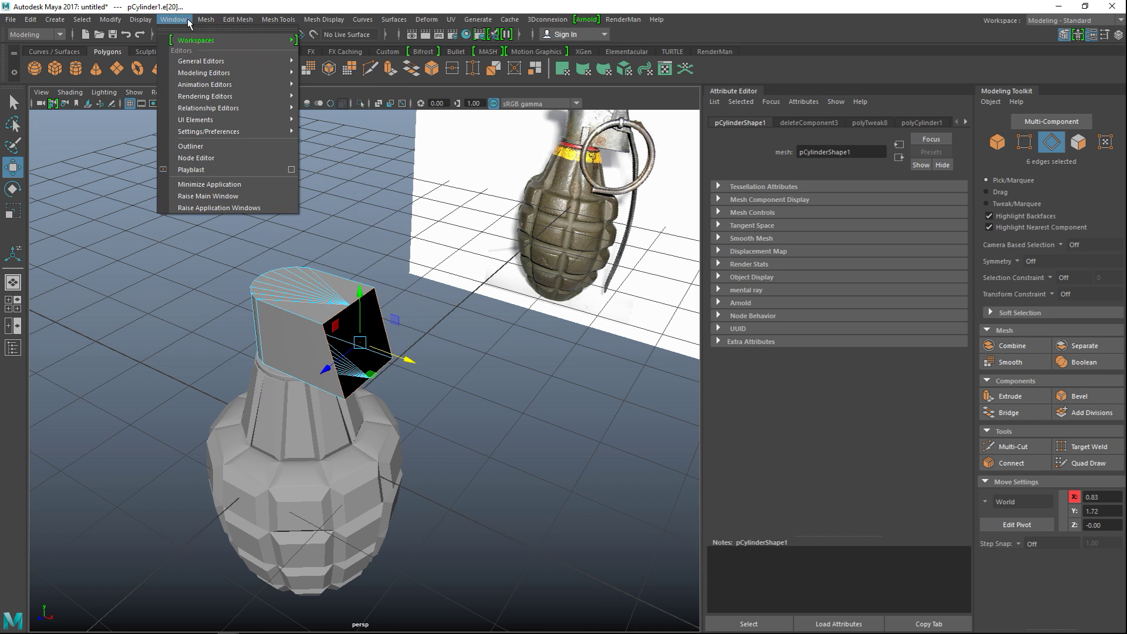
mouse_move(245, 23)
mouse_move(206, 20)
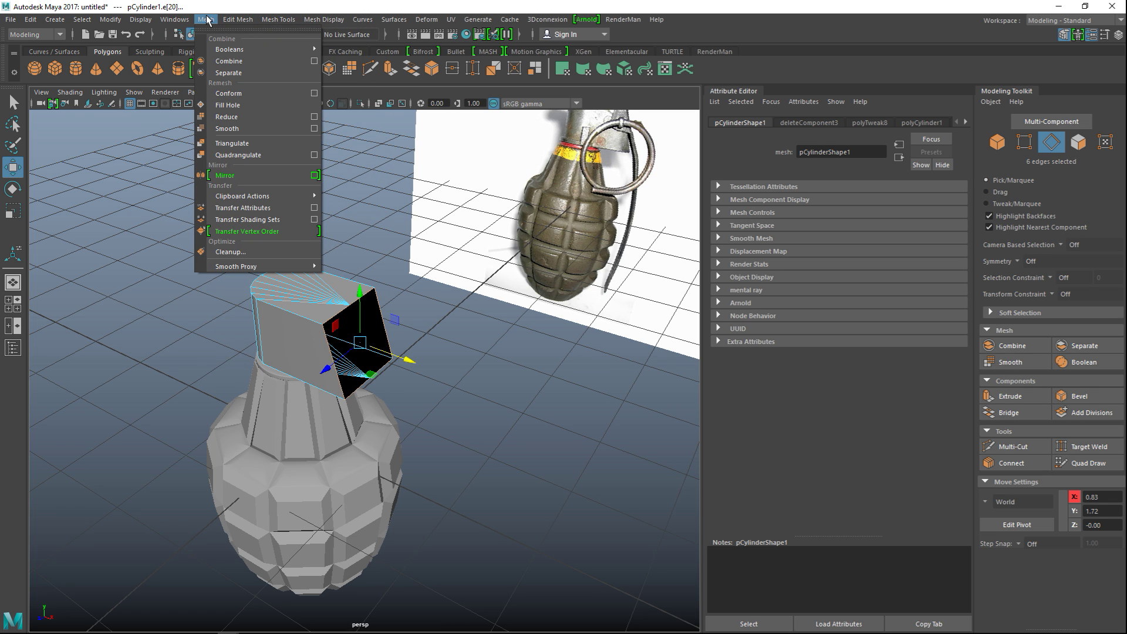
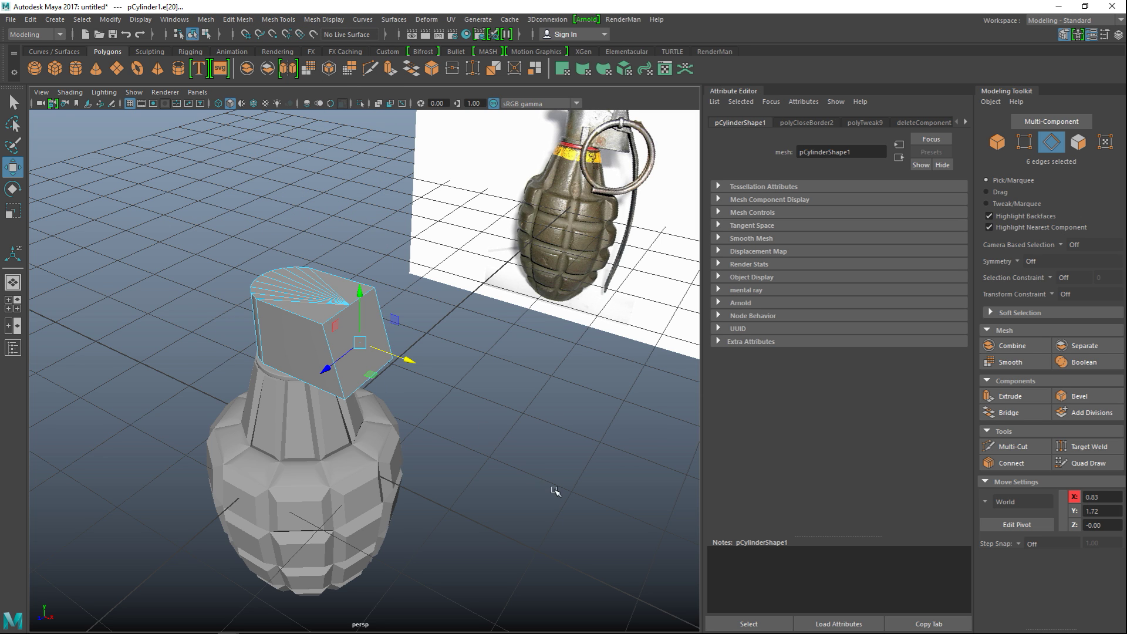
scroll(480, 445, up, 2)
alt+drag(477, 474, 445, 480)
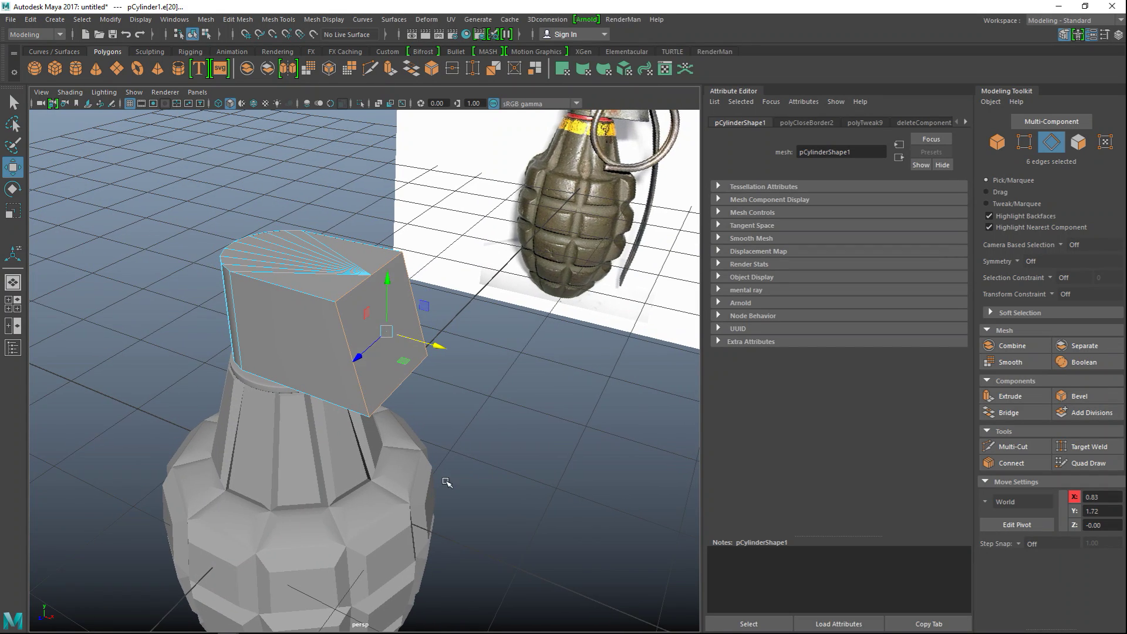
alt+drag(467, 442, 415, 473)
key(F8)
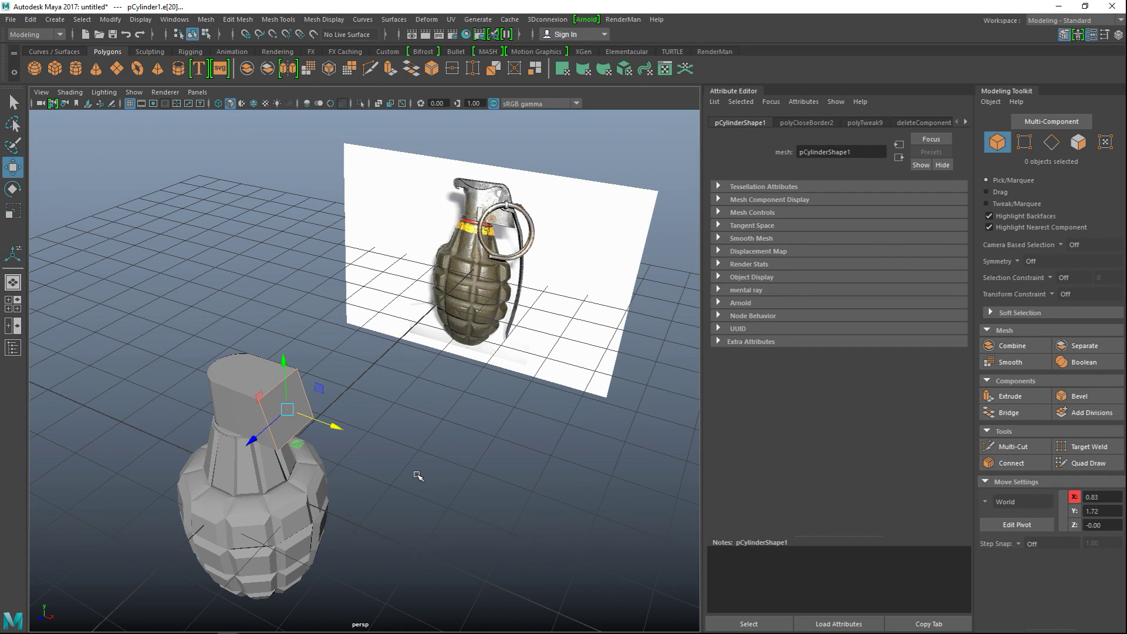
- Scale the two top corner vertices of the fuze head's slanted end closer together along Z to narrow its upper edge
alt+drag(295, 454, 401, 489)
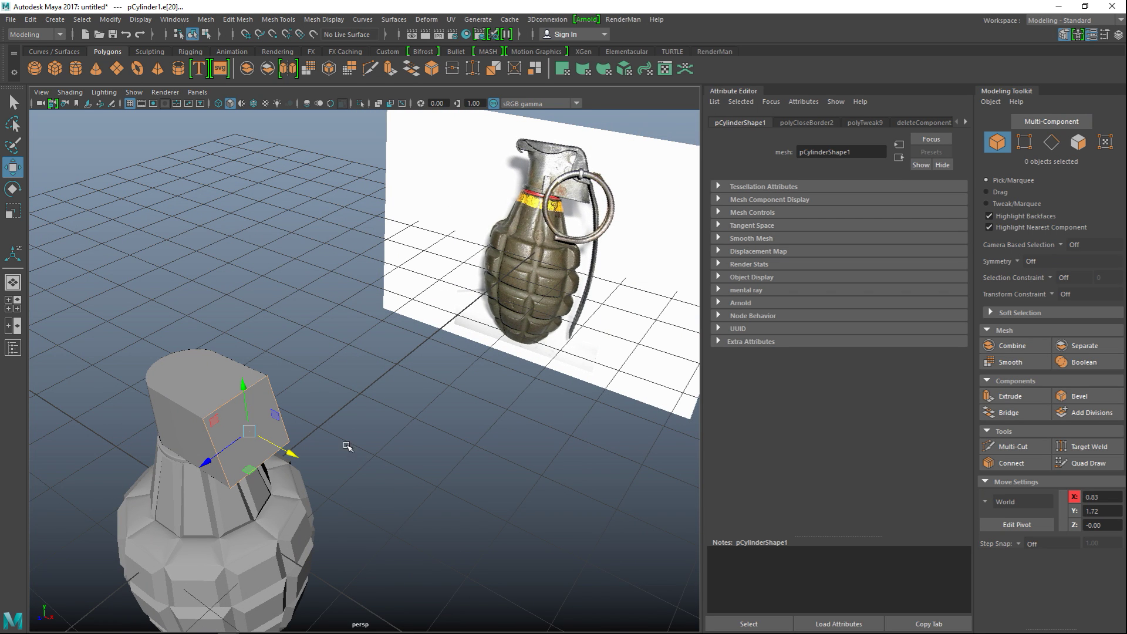
right_drag(199, 276, 158, 278)
click(202, 420)
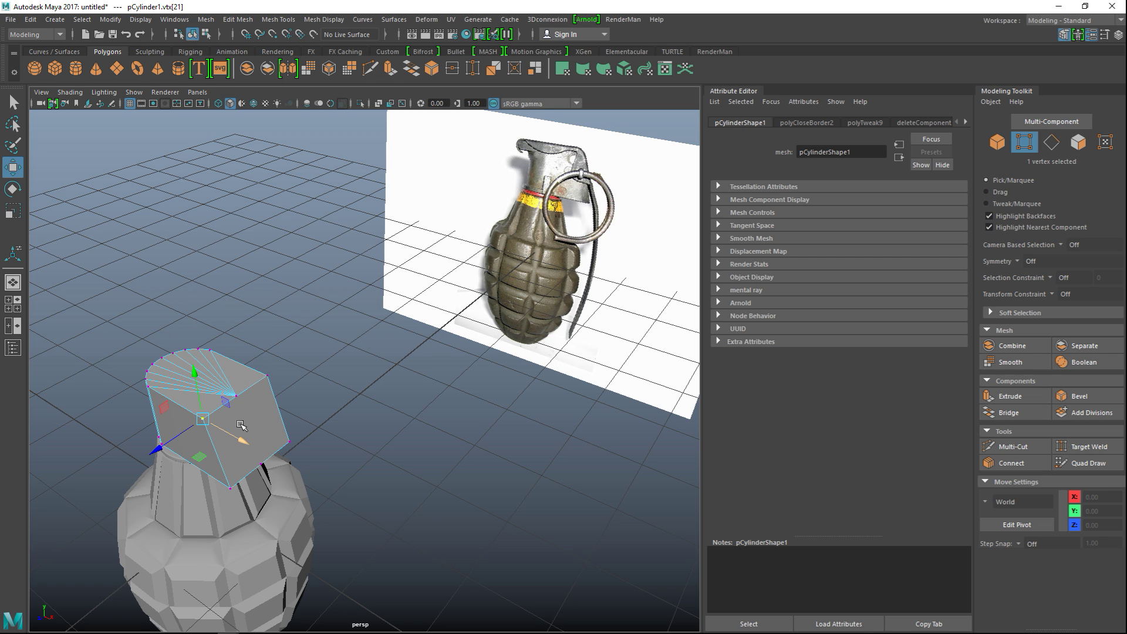
shift+click(267, 374)
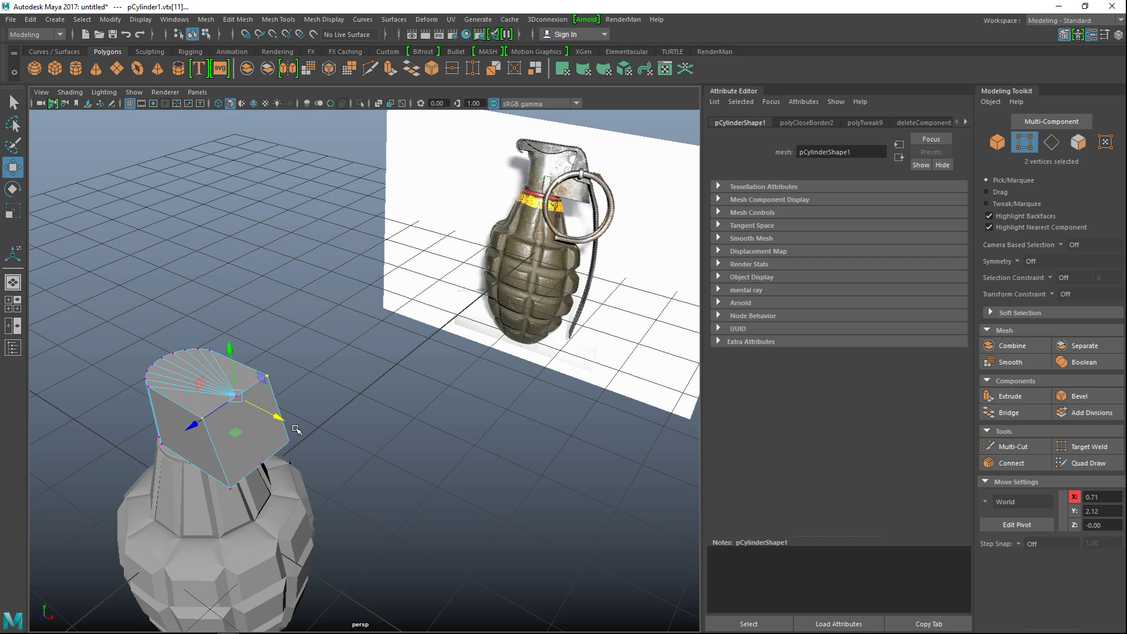
key(r)
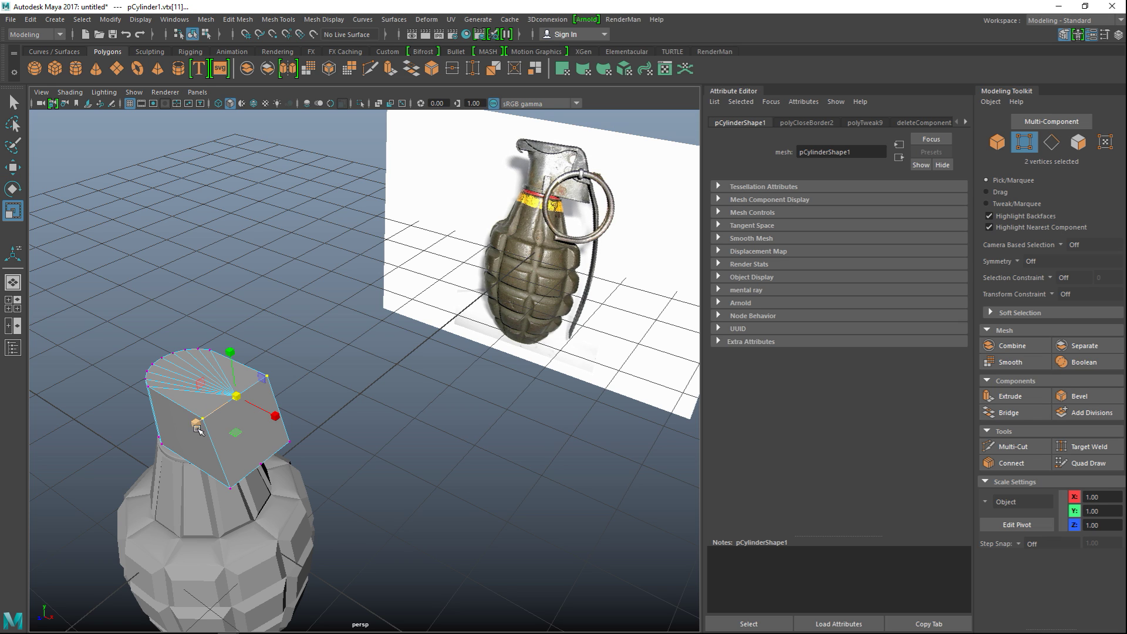
drag(196, 423, 212, 407)
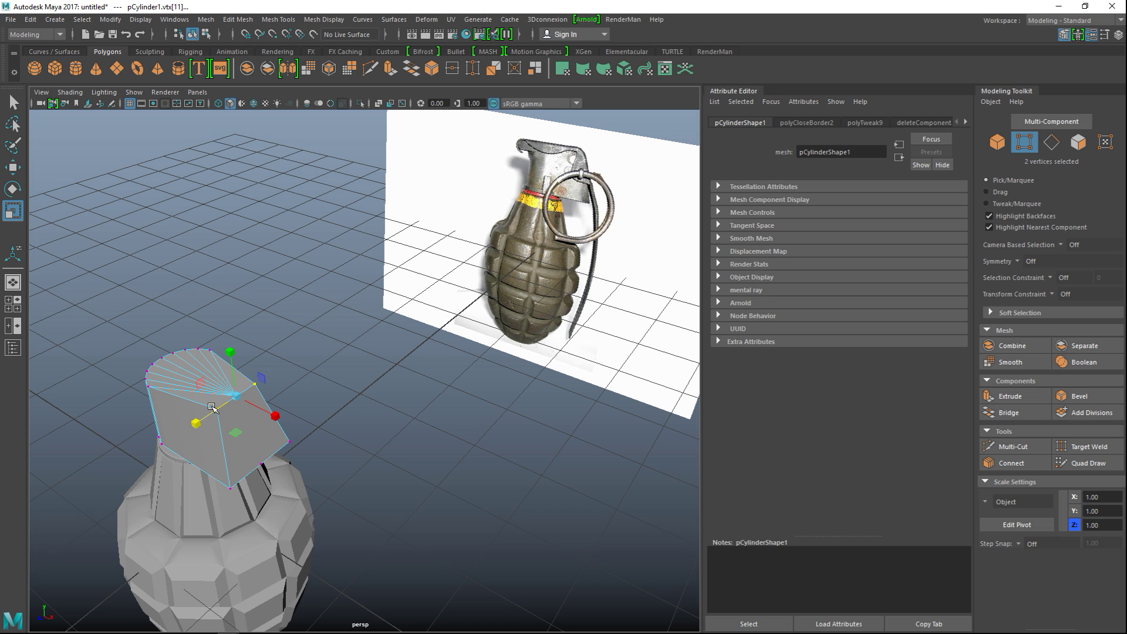
click(396, 416)
scroll(388, 434, up, 3)
scroll(372, 453, down, 5)
scroll(376, 461, up, 5)
alt+drag(379, 464, 395, 521)
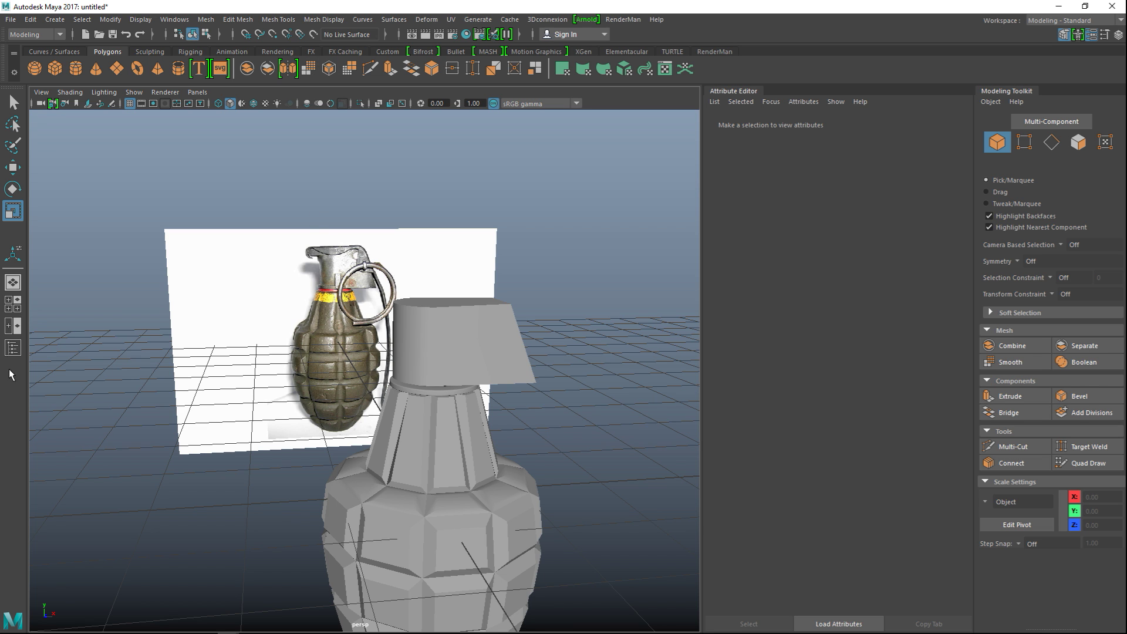
- Turn off X-Ray shading in the front view and insert a horizontal edge loop around the fuze head just above its bottom edge
click(13, 304)
key(space)
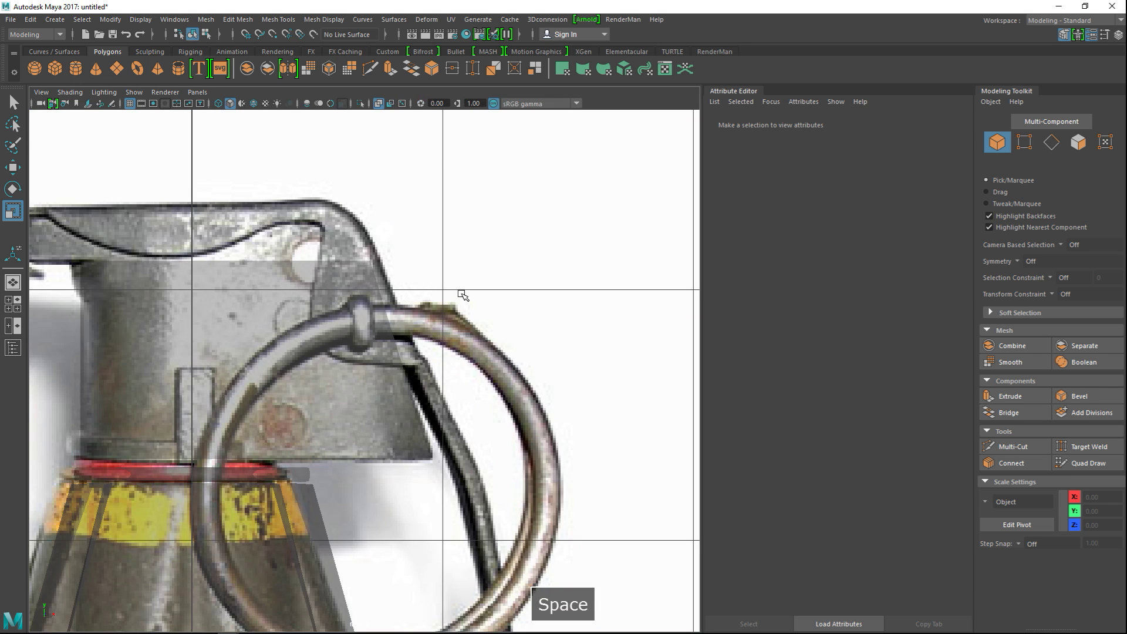
alt+middle_drag(401, 240, 476, 258)
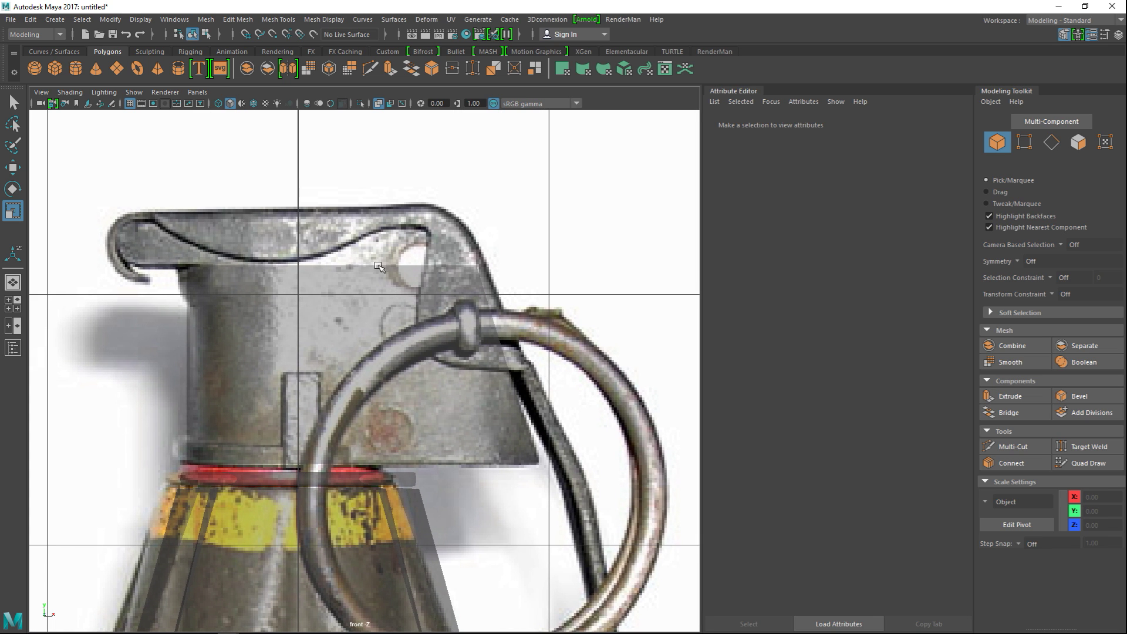
alt+middle_drag(249, 460, 250, 413)
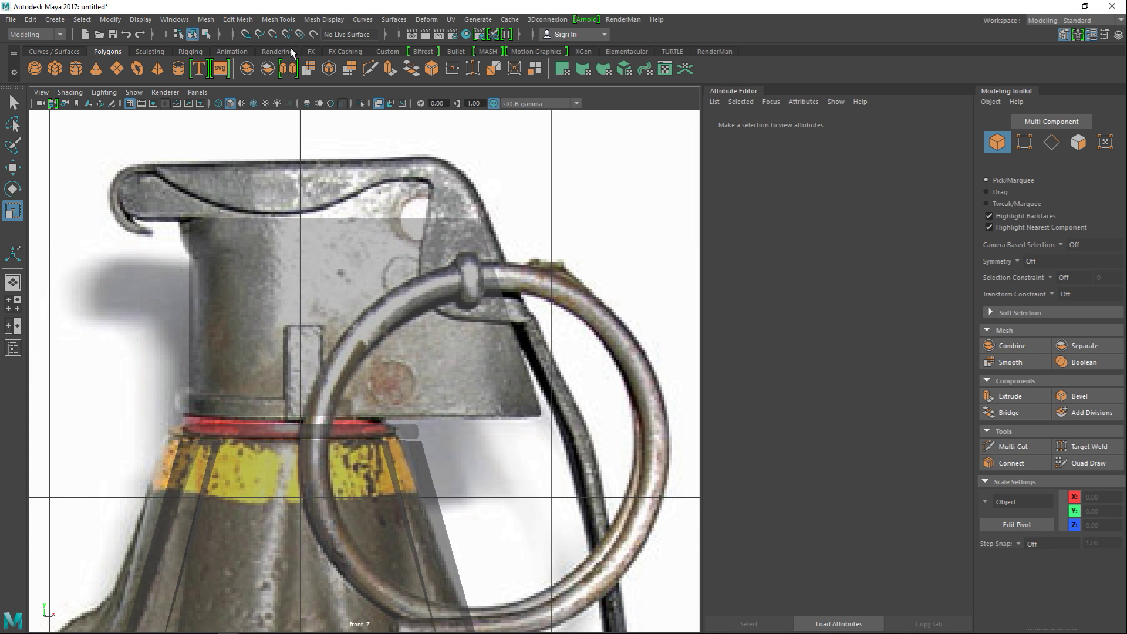
click(270, 21)
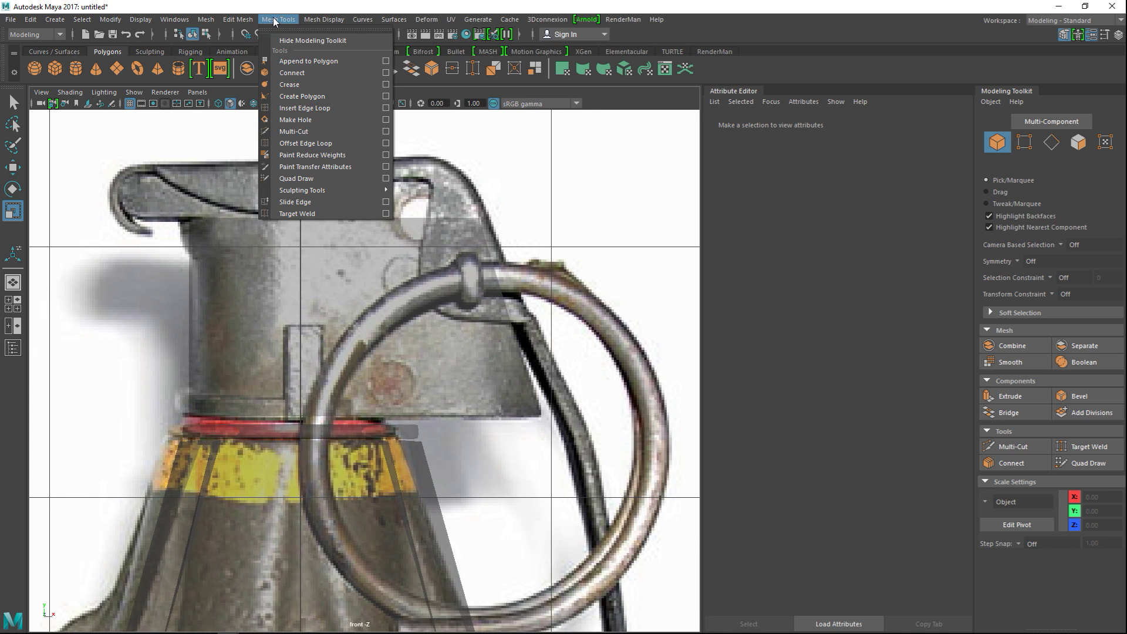
click(386, 109)
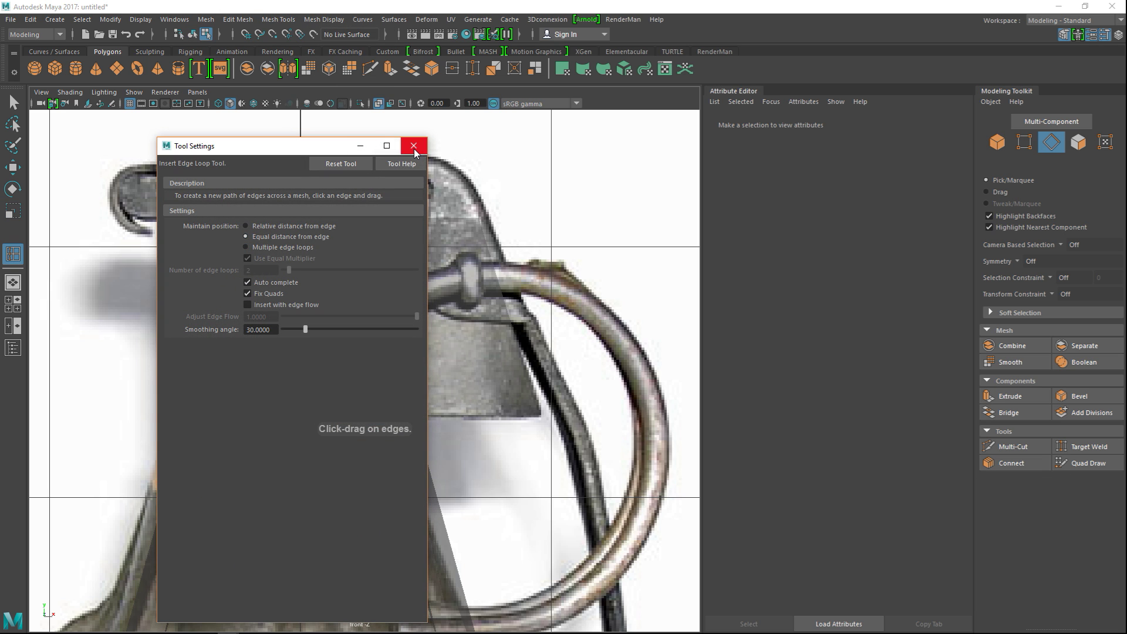
click(414, 150)
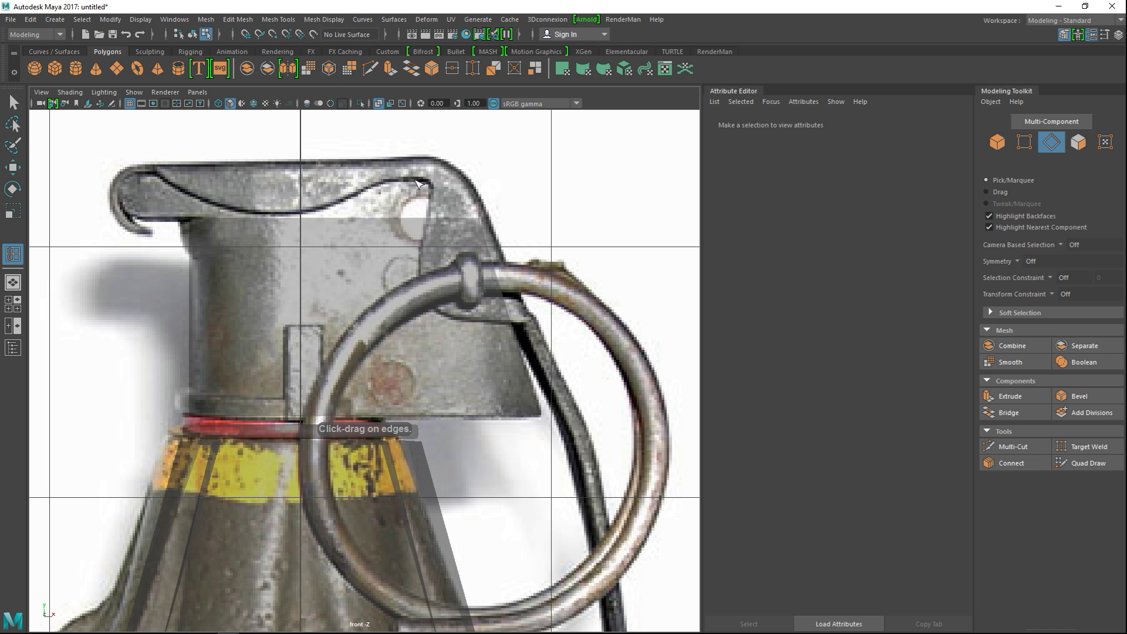
click(378, 104)
alt+middle_drag(264, 427, 370, 370)
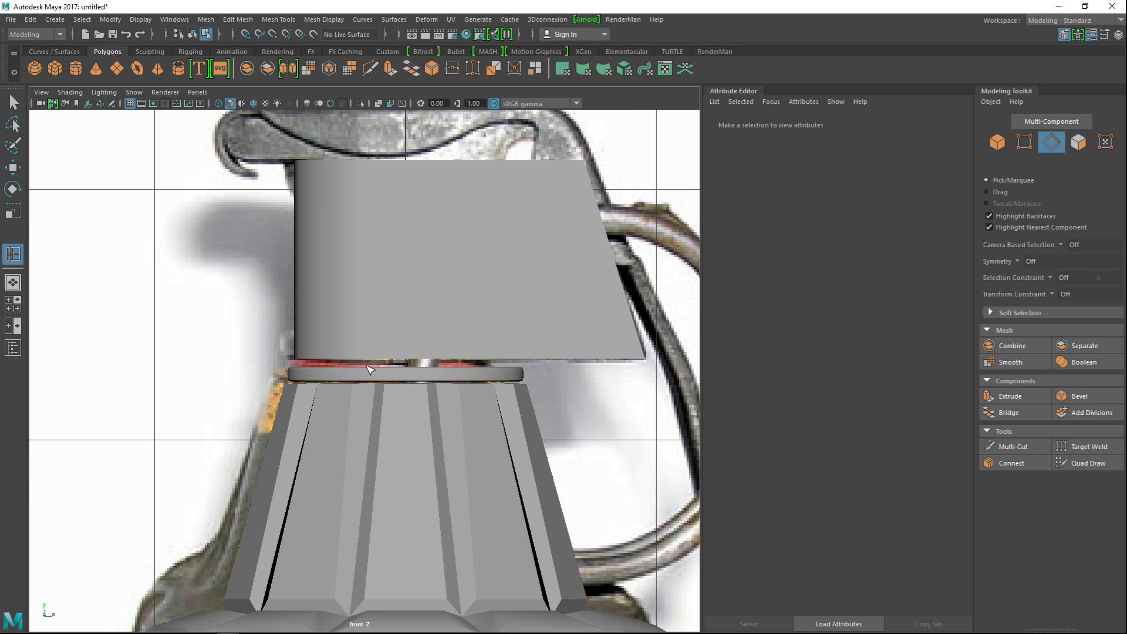
click(346, 341)
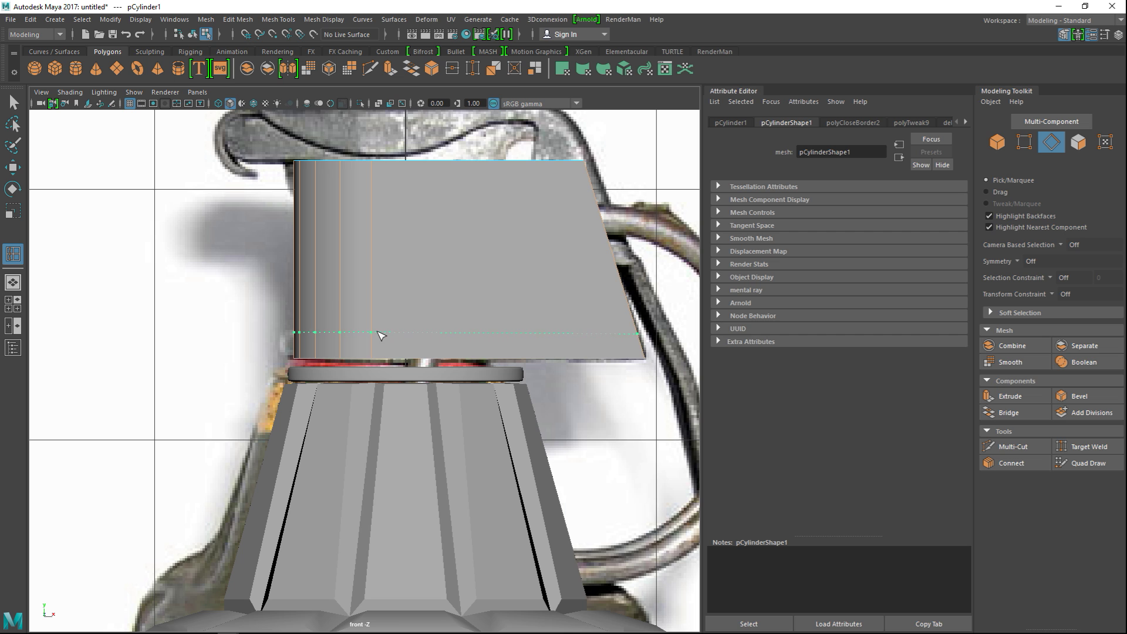
click(381, 332)
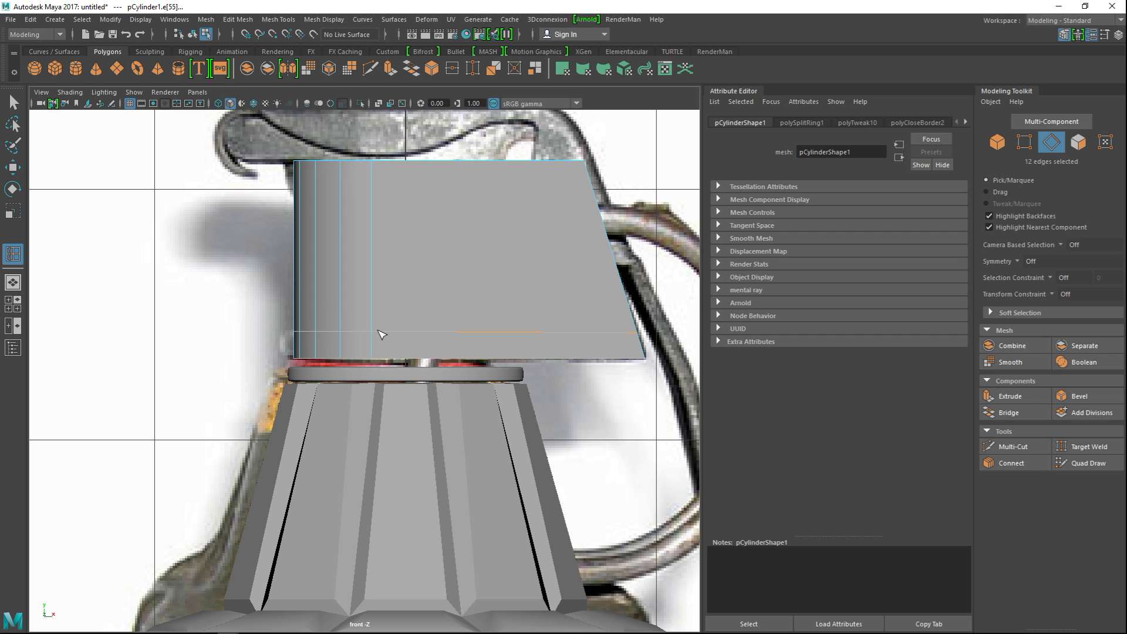
click(13, 304)
key(space)
key(q)
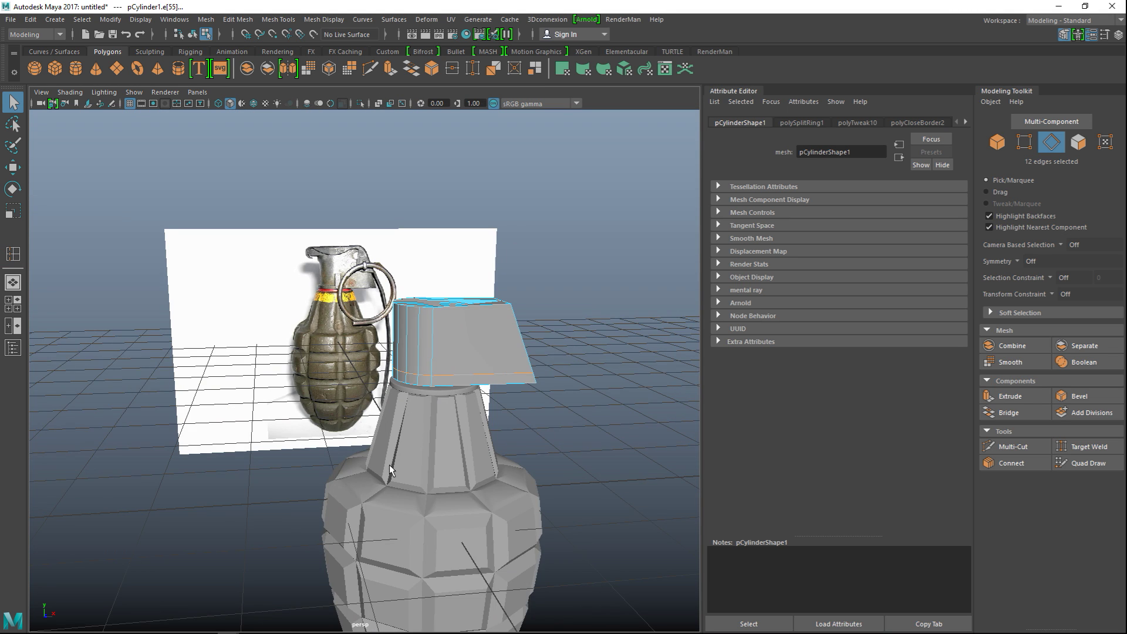
- Select the narrow band of faces below the new edge loop around the fuze head's curved side
scroll(389, 464, up, 8)
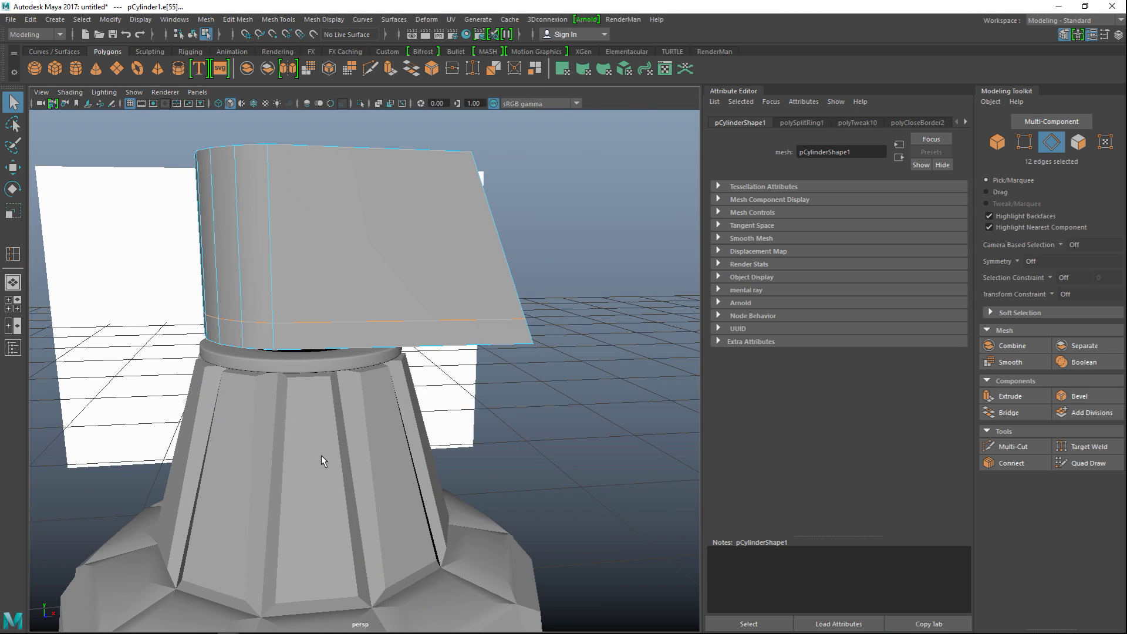
alt+middle_drag(321, 456, 464, 452)
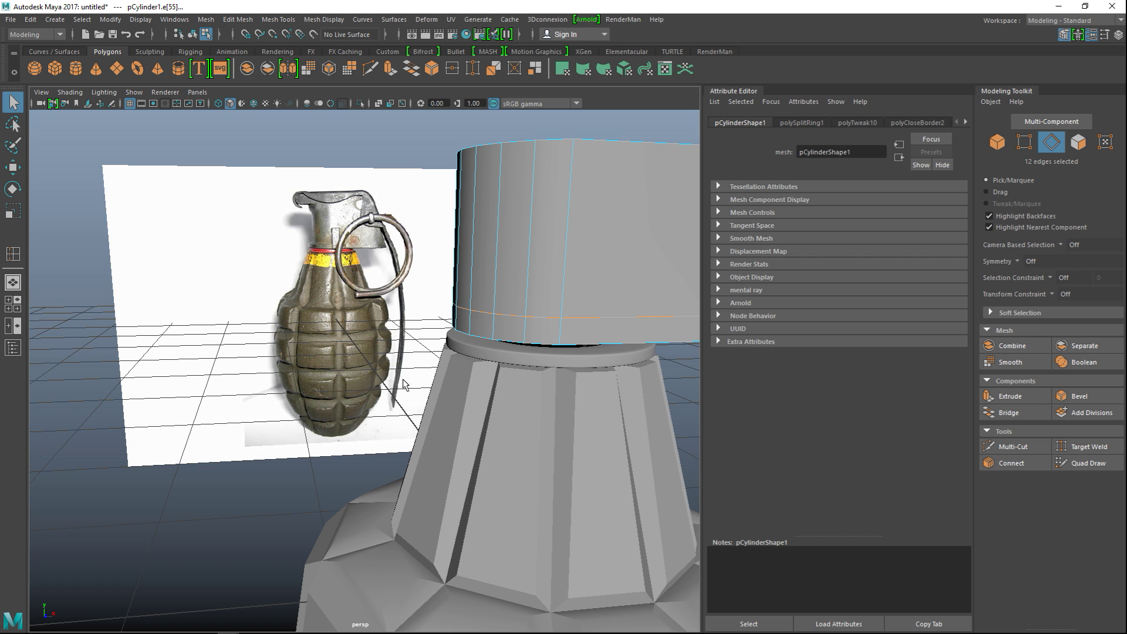
right_drag(542, 332, 543, 333)
click(543, 332)
scroll(436, 373, down, 5)
alt+middle_drag(436, 373, 156, 415)
alt+drag(156, 415, 263, 424)
shift+click(451, 348)
click(453, 349)
shift+click(467, 351)
shift+click(480, 350)
shift+click(503, 351)
shift+click(513, 352)
alt+drag(513, 351, 358, 411)
shift+click(352, 382)
shift+click(364, 382)
shift+click(374, 382)
shift+click(382, 382)
alt+drag(435, 420, 442, 479)
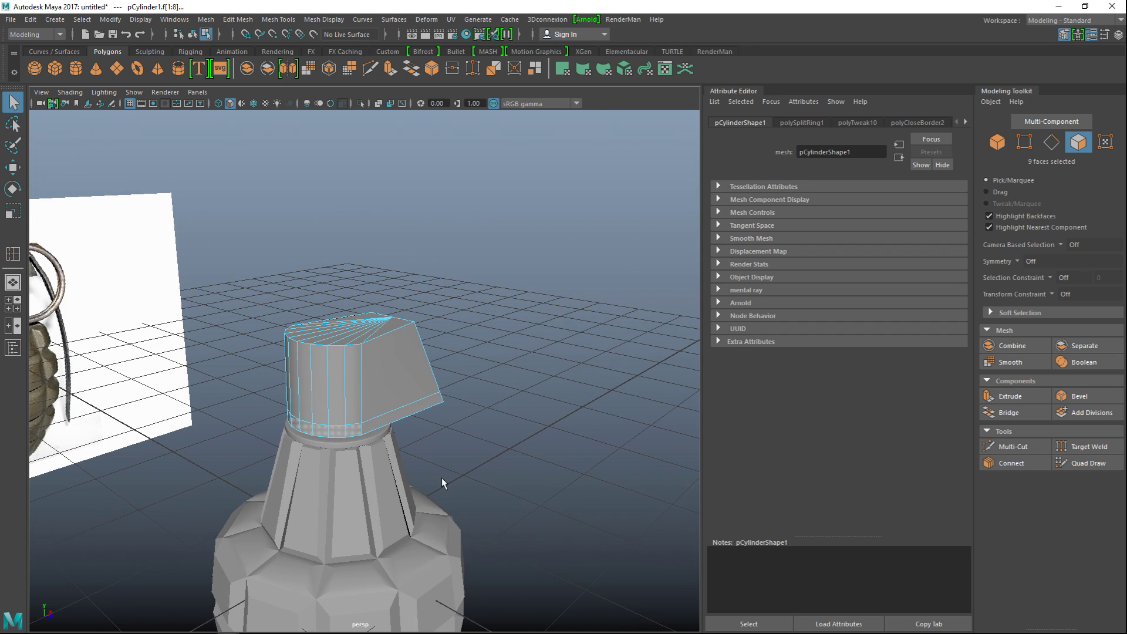
- Extrude the selected band faces, try a thickness of 0.4, and undo the thickness change
key(ctrl+e)
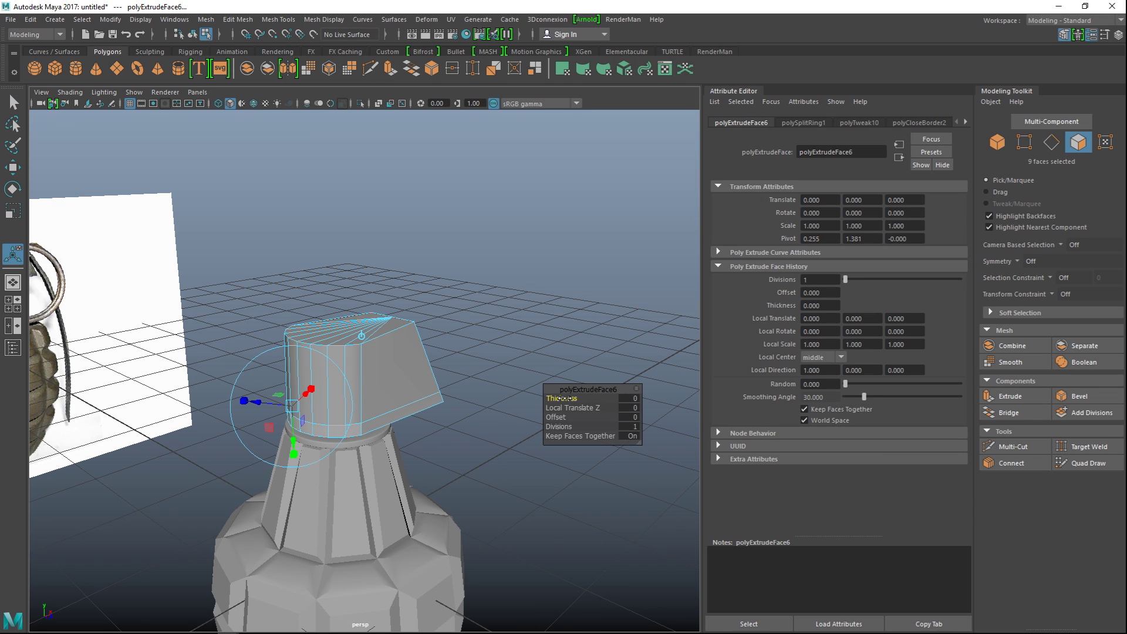
drag(562, 399, 562, 398)
alt+drag(404, 472, 385, 441)
key(ctrl+z)
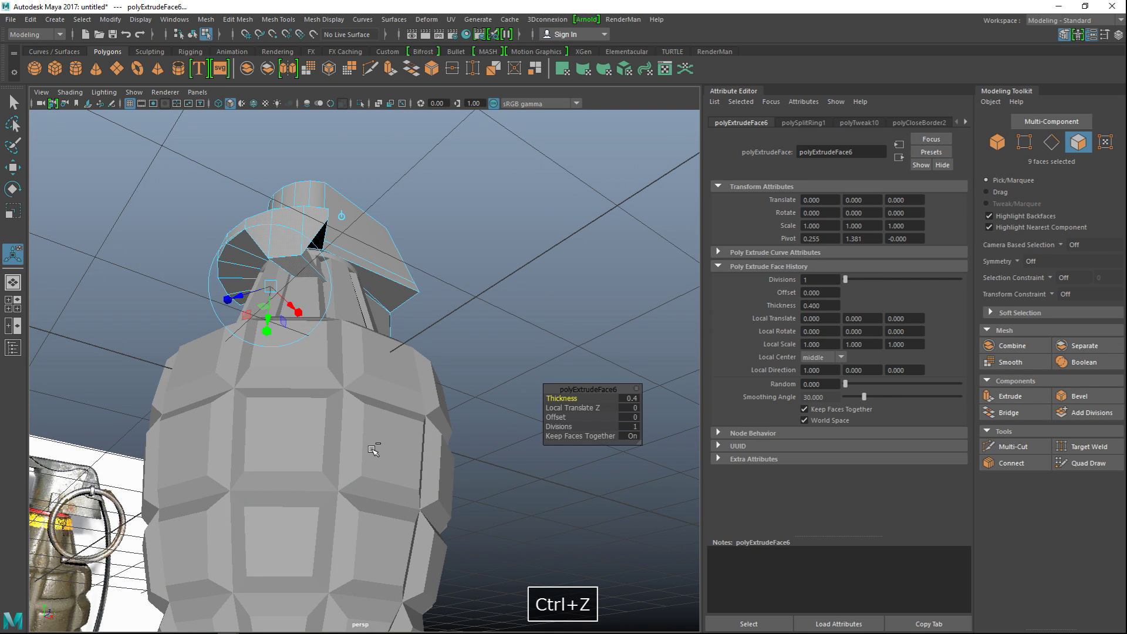
- In wireframe display, deselect the stray bottom cap face so only the band faces remain selected, and restore shaded display
key(4)
alt+middle_drag(341, 382, 420, 445)
scroll(414, 439, up, 8)
alt+drag(425, 416, 438, 425)
ctrl+click(438, 425)
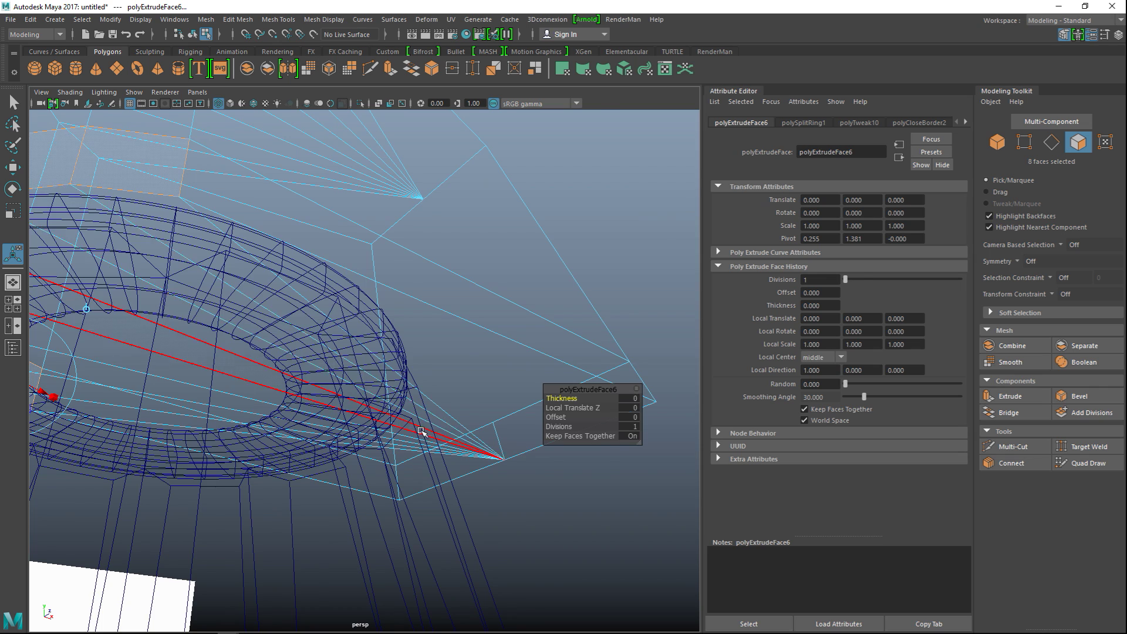
scroll(417, 444, down, 10)
key(5)
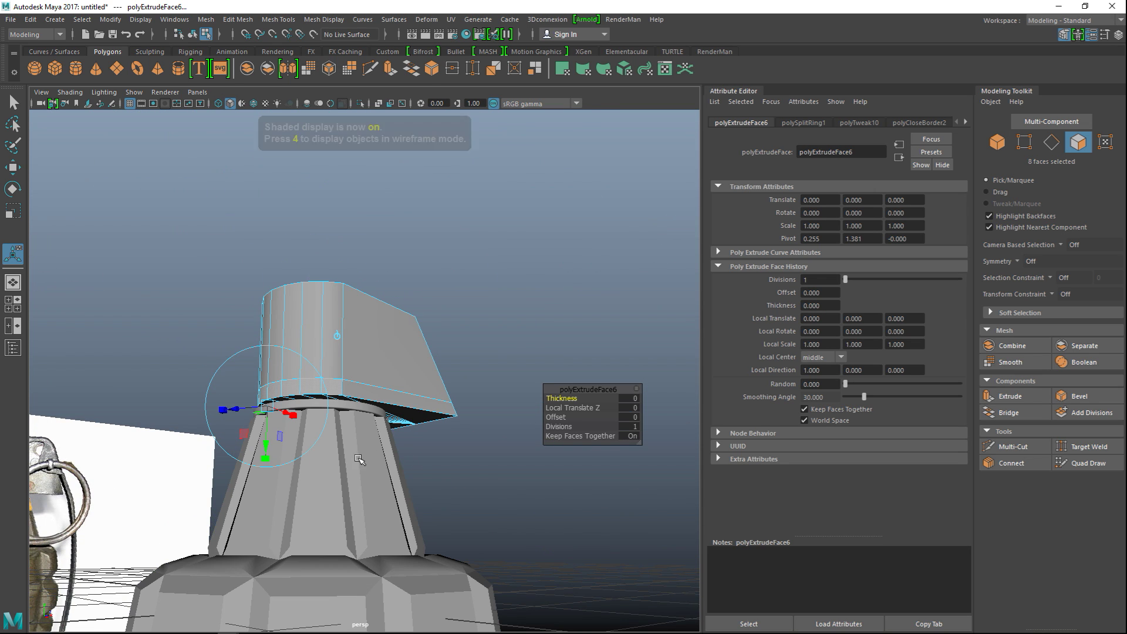
- Try a thickness of 0.2 for the extruded band faces and undo that thickness change
click(630, 399)
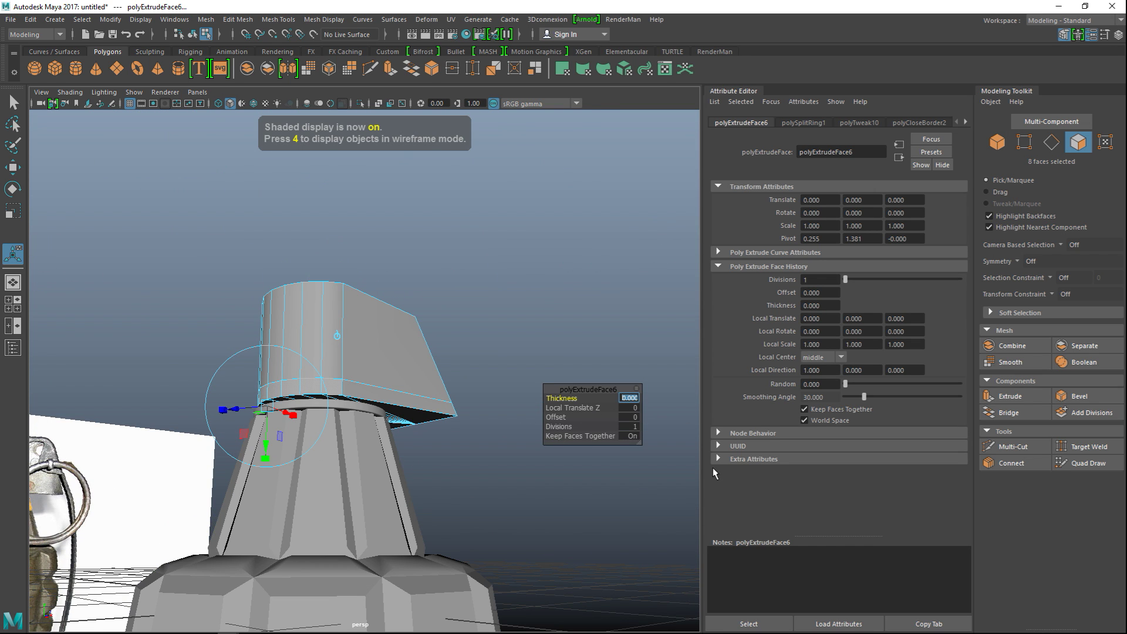
text(0.2)
key(Return)
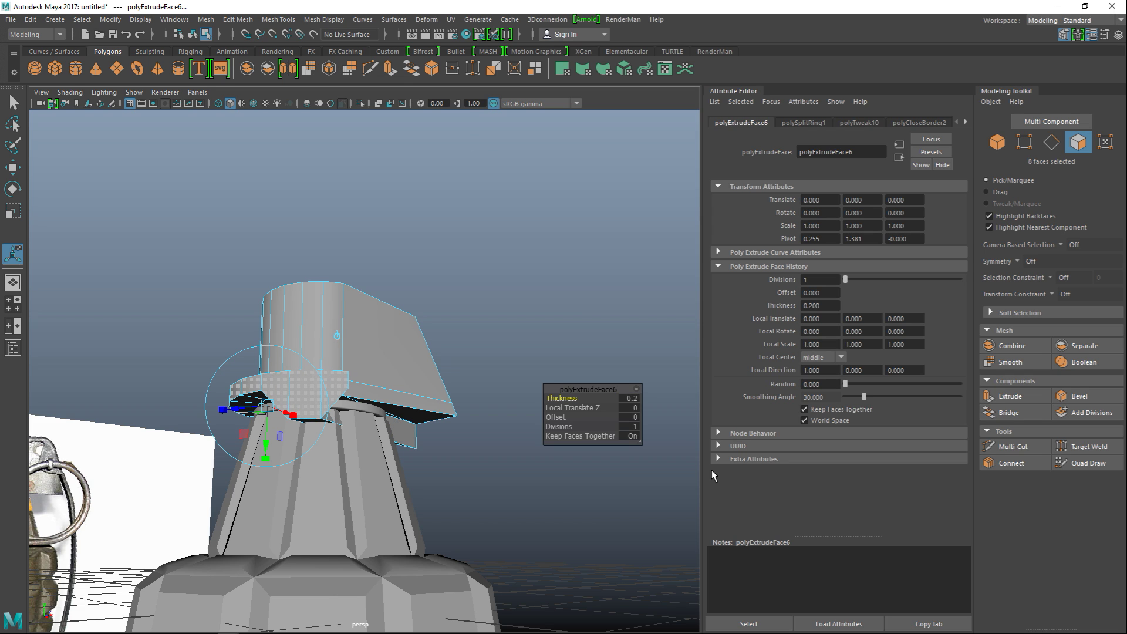
key(ctrl+z)
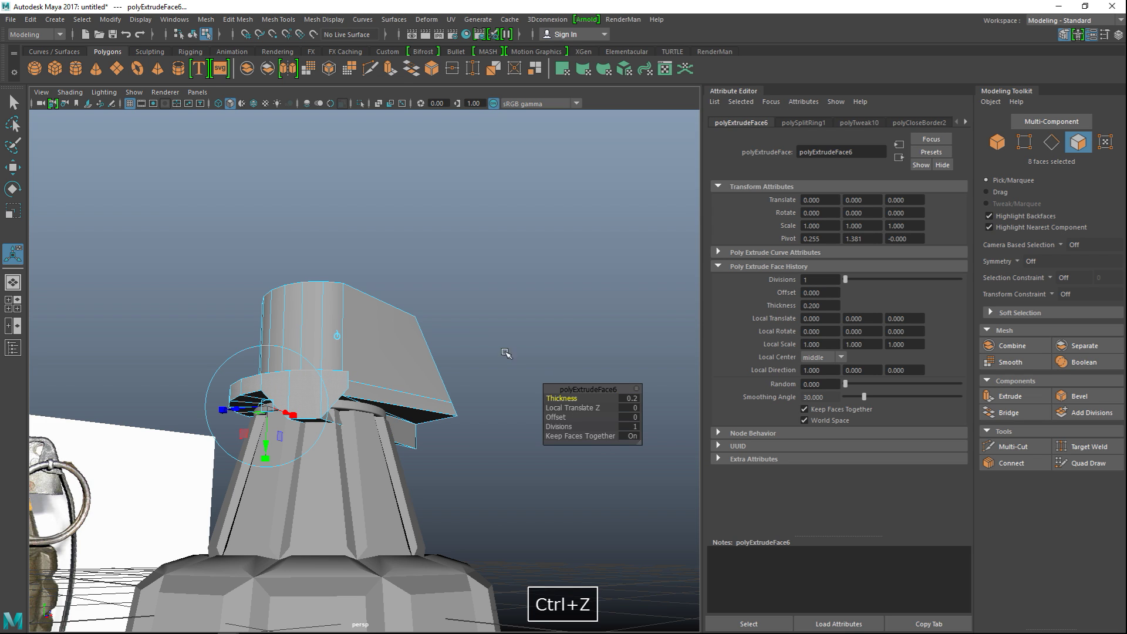
key(ctrl+z)
- Move the extruded band faces outward along negative X to about -0.34, forming a protruding rim around the fuze head's curved lower edge
scroll(464, 355, up, 3)
key(4)
mouse_move(464, 477)
alt+mouse_down()
mouse_move(478, 437)
mouse_move(465, 480)
mouse_move(473, 471)
alt+mouse_up()
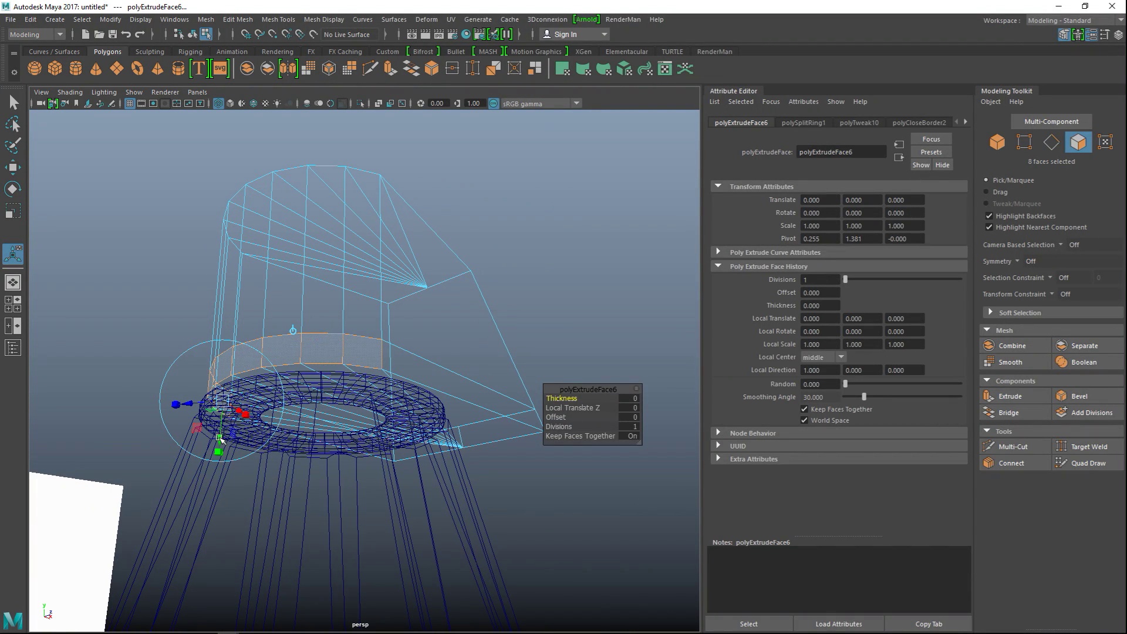
key(w)
mouse_move(309, 389)
mouse_down()
mouse_move(209, 358)
mouse_move(297, 381)
mouse_up()
scroll(332, 460, down, 6)
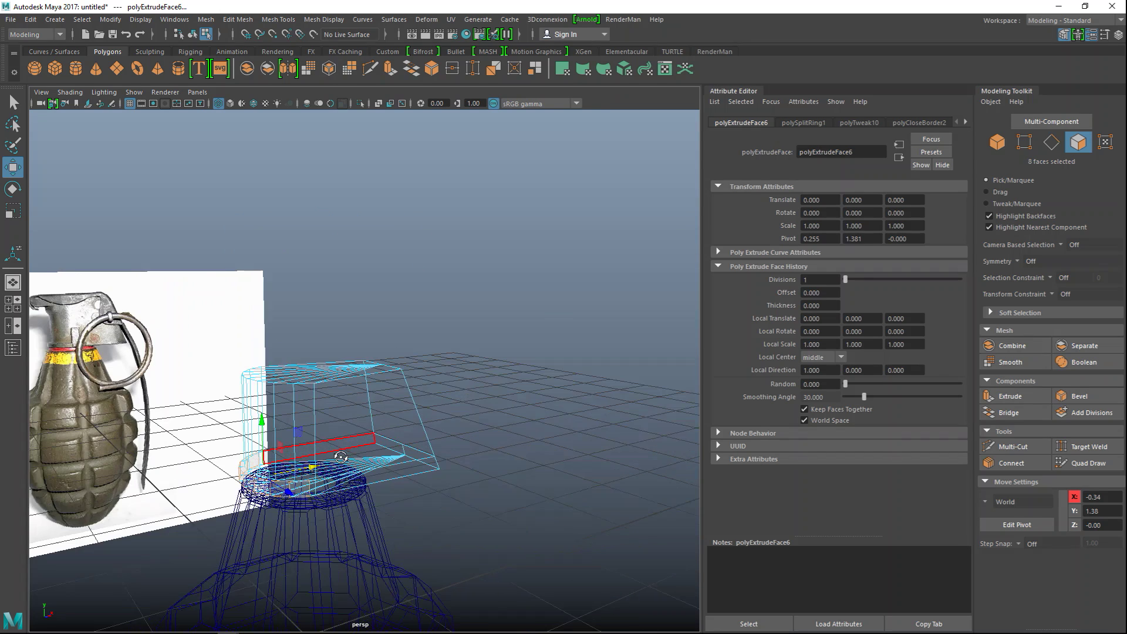
key(5)
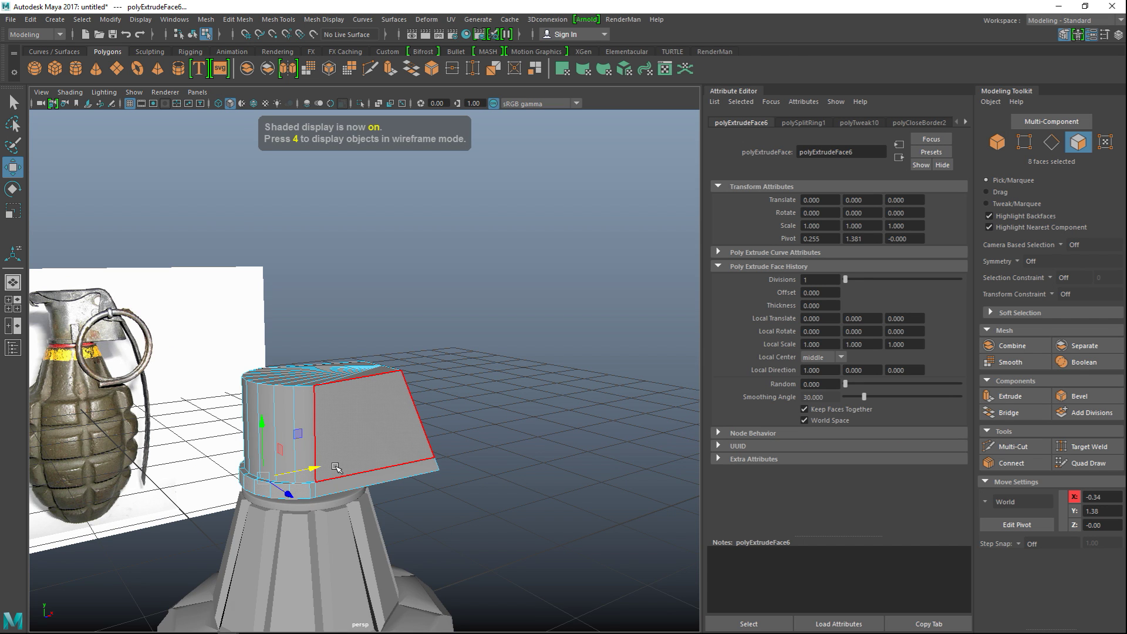
alt+middle_drag(332, 460, 388, 418)
scroll(388, 422, up, 2)
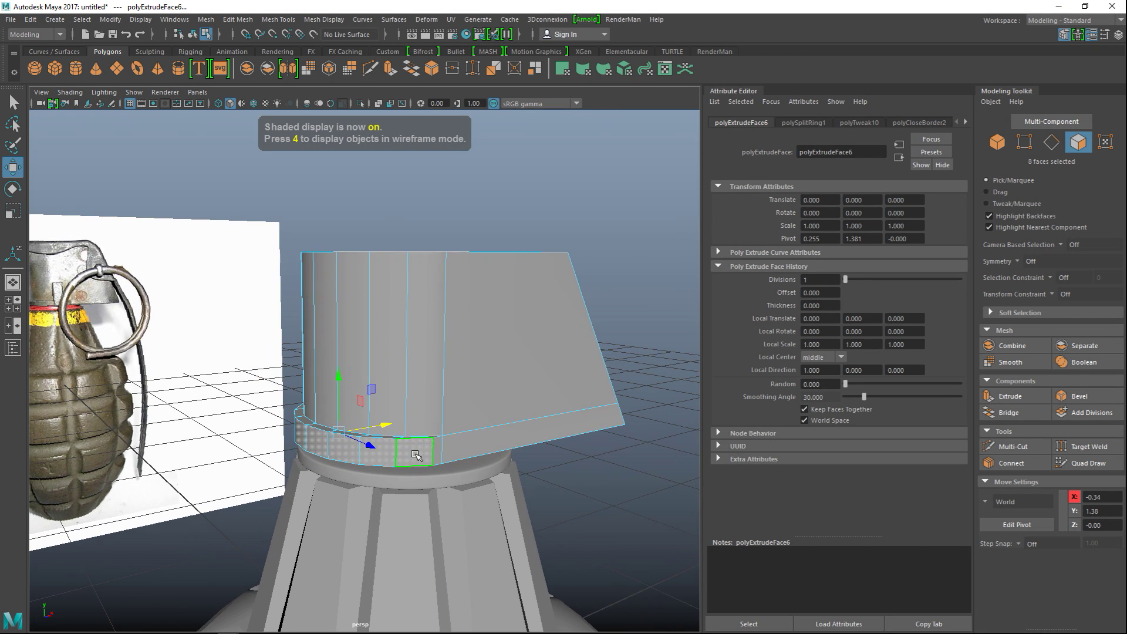
drag(386, 427, 386, 429)
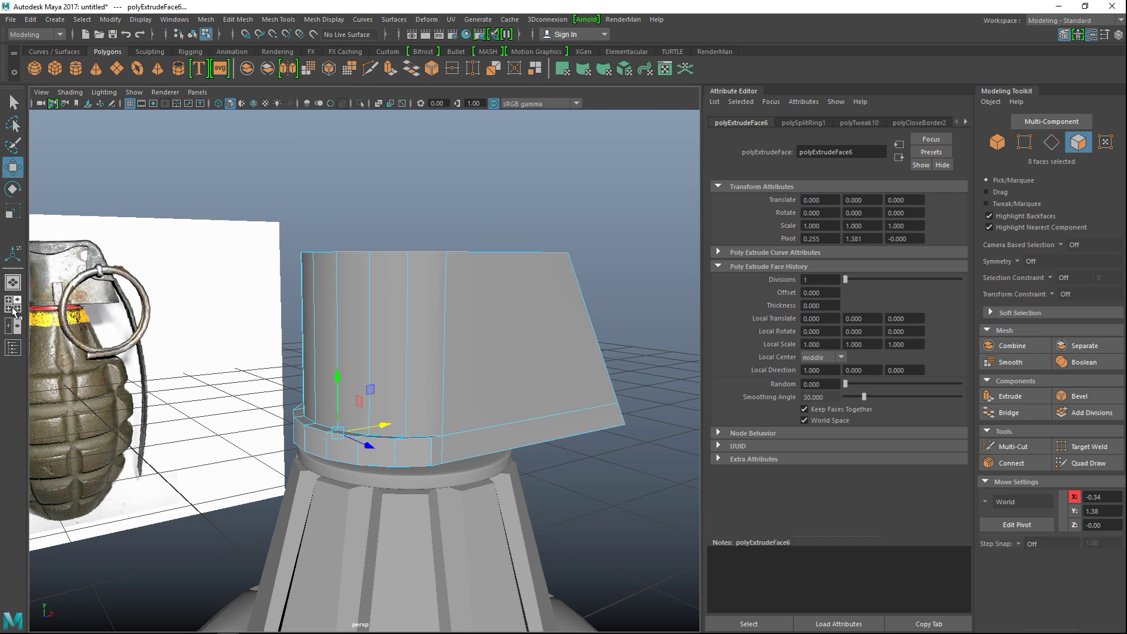
- In the front view, push the extruded rim faces slightly further outward along negative X
key(space)
key(space)
scroll(390, 415, up, 3)
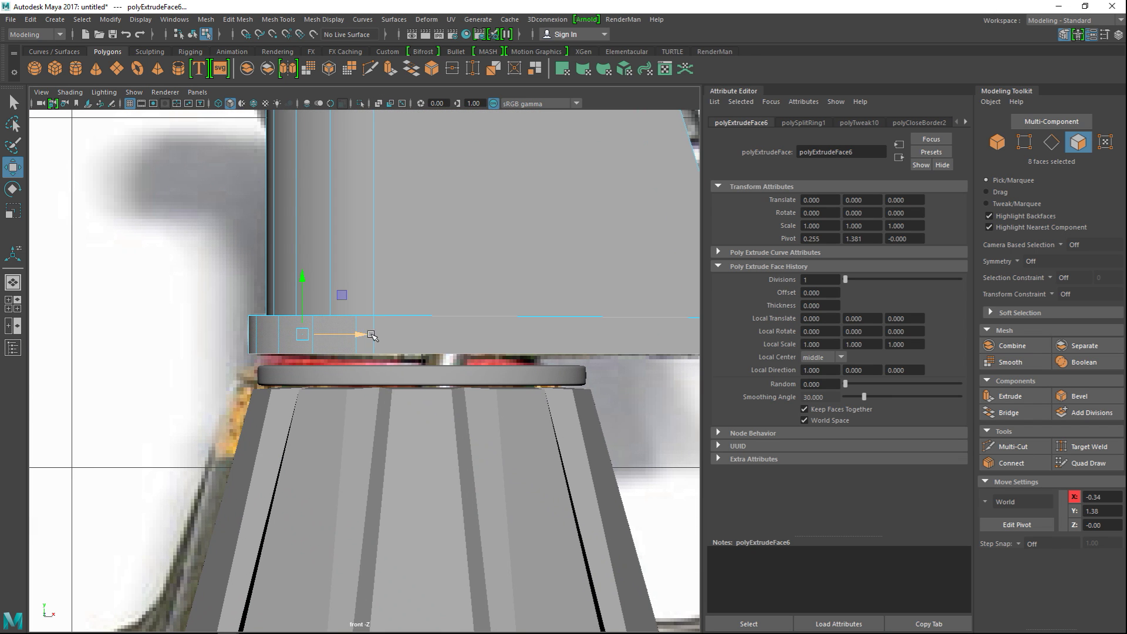
drag(369, 336, 358, 343)
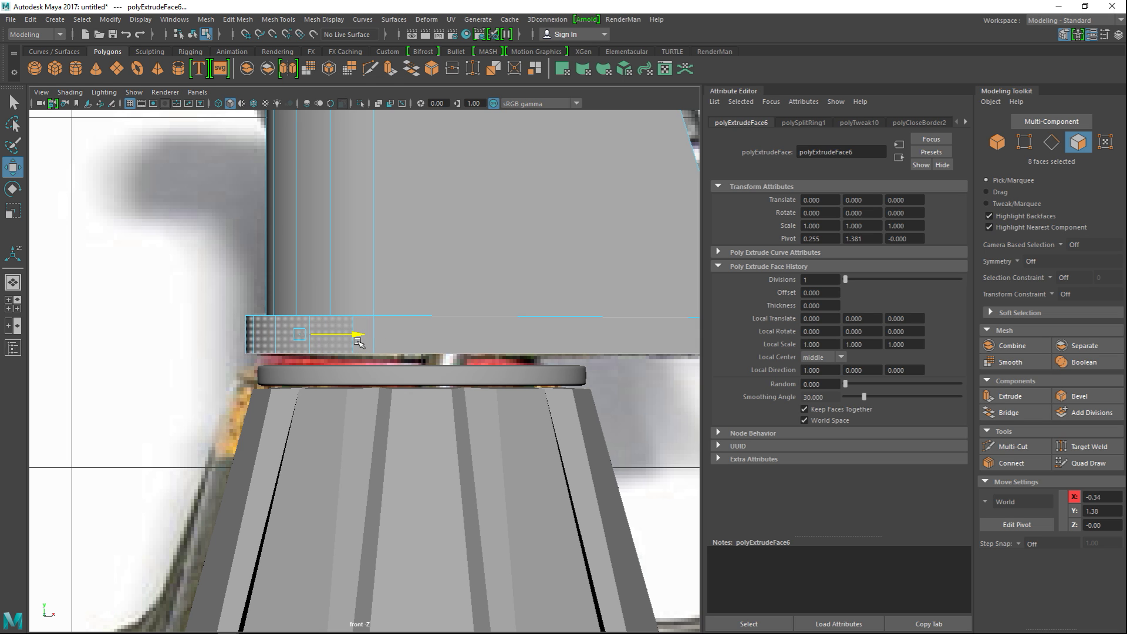
- Select the ring below the fuze head, scale it taller and raise it to Y 1.28 to close the gap under the head
click(399, 378)
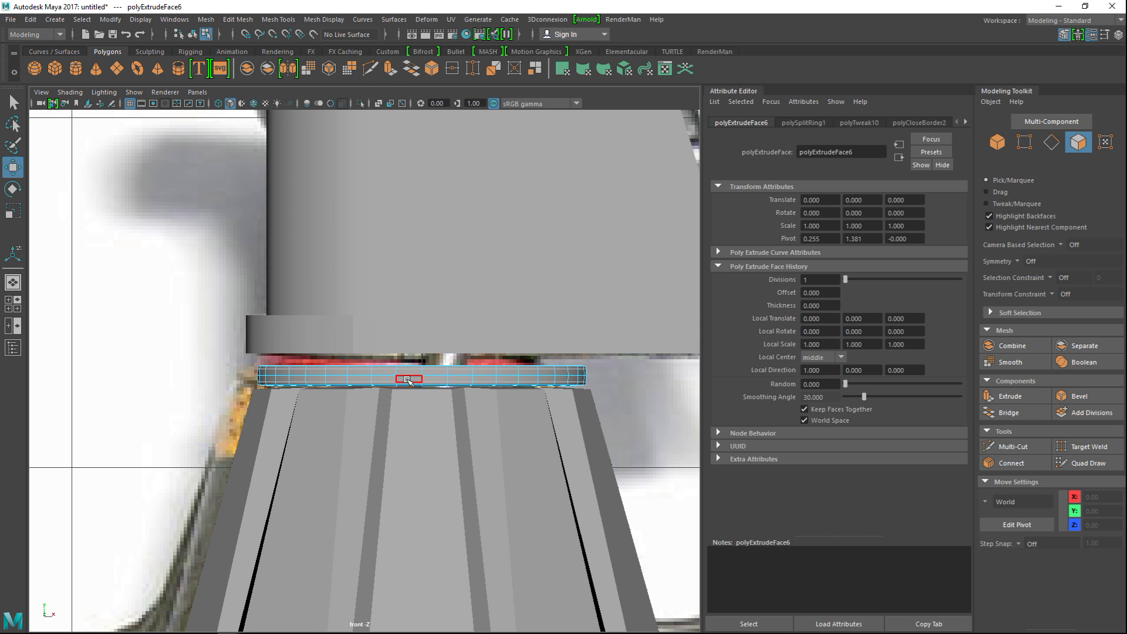
right_drag(382, 377, 457, 257)
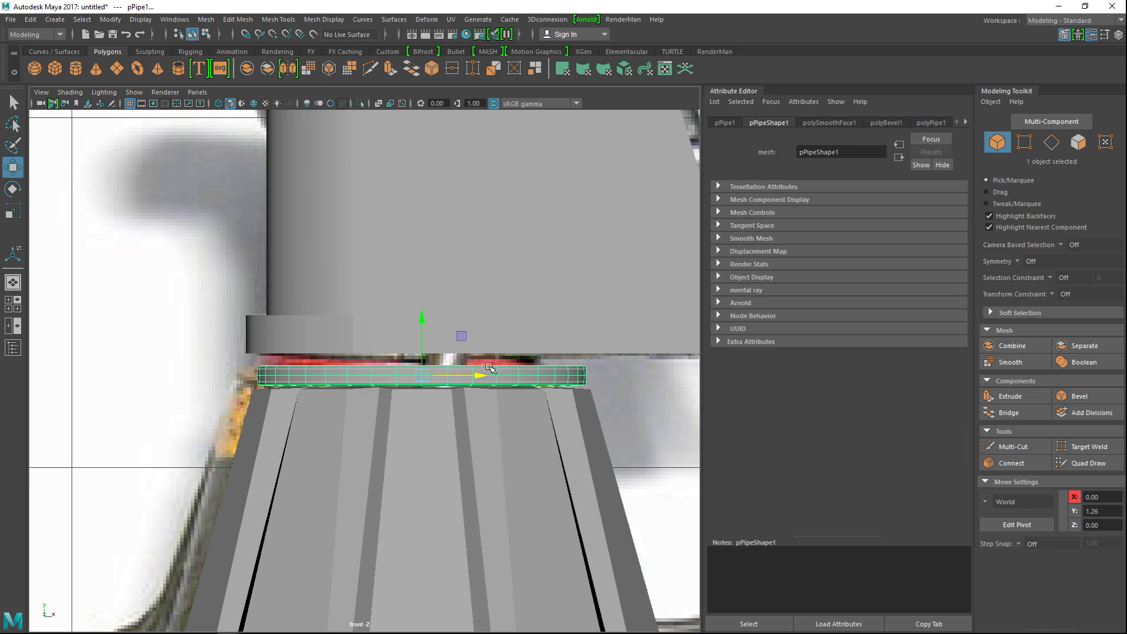
key(r)
mouse_move(421, 320)
mouse_down()
mouse_move(422, 303)
mouse_move(418, 316)
mouse_up()
key(w)
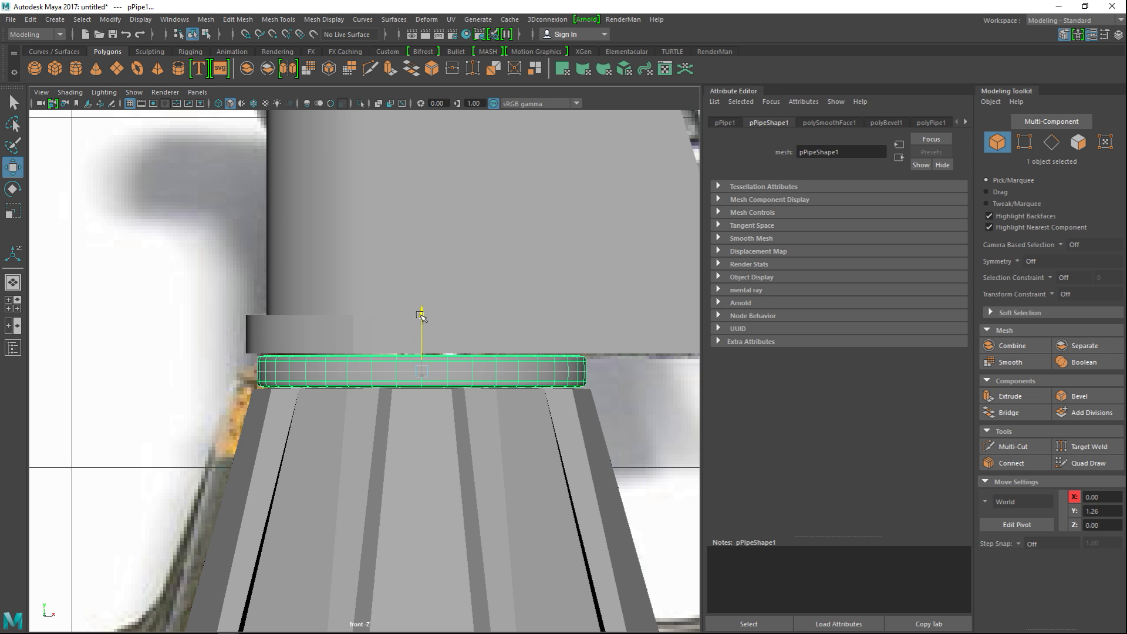
key(space)
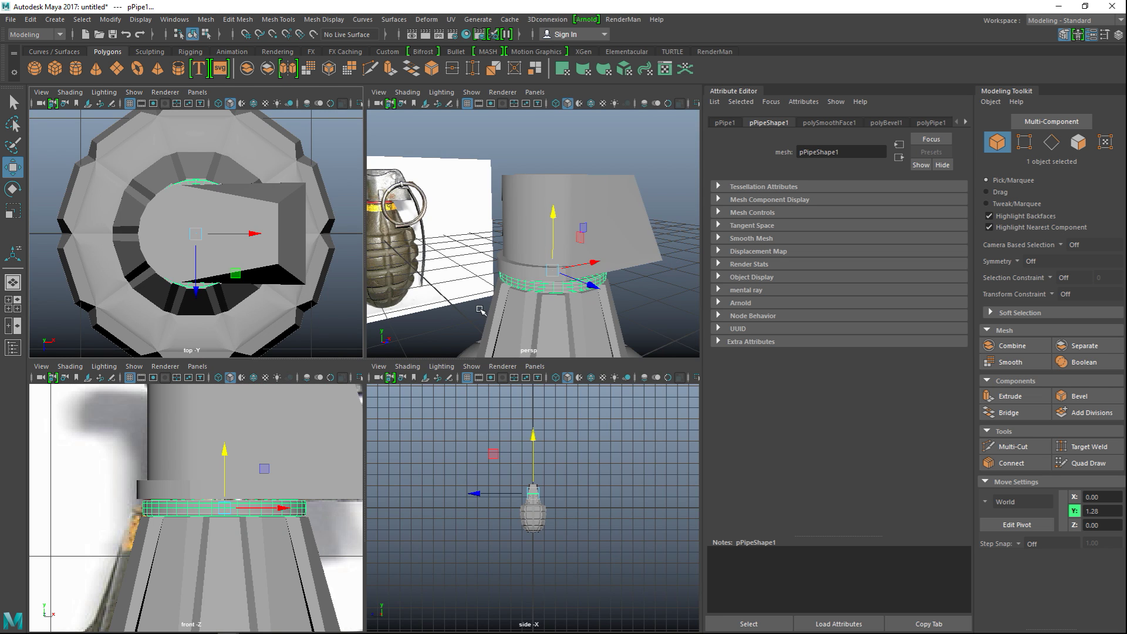
key(space)
- Select the ten triangular faces covering the top of the fuze head and delete them
alt+drag(390, 414, 356, 476)
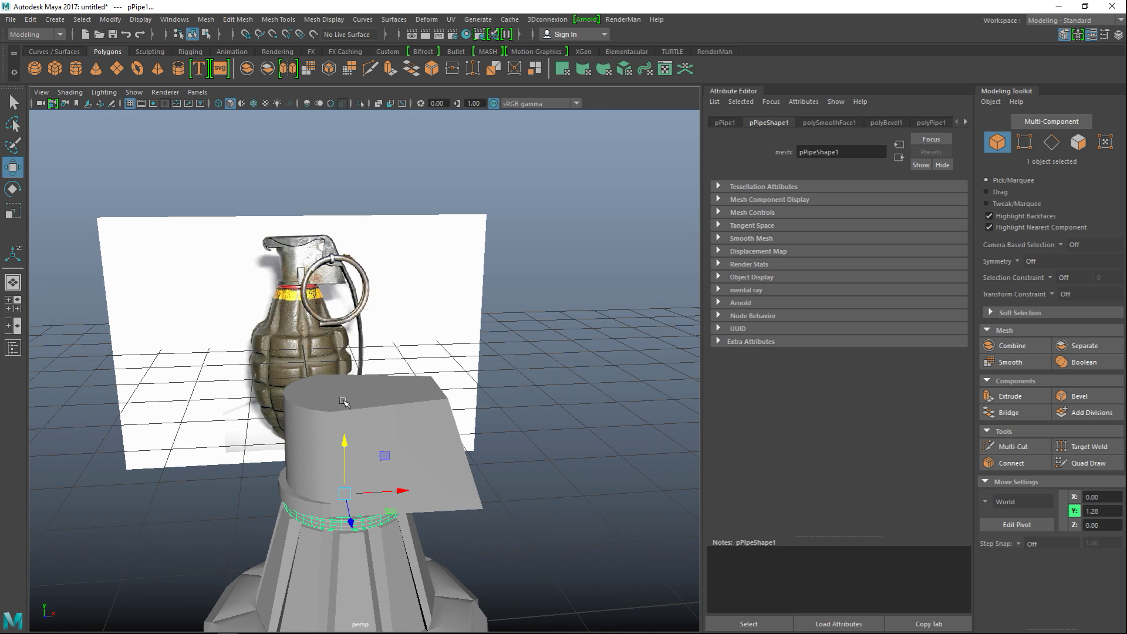
right_drag(343, 394, 345, 306)
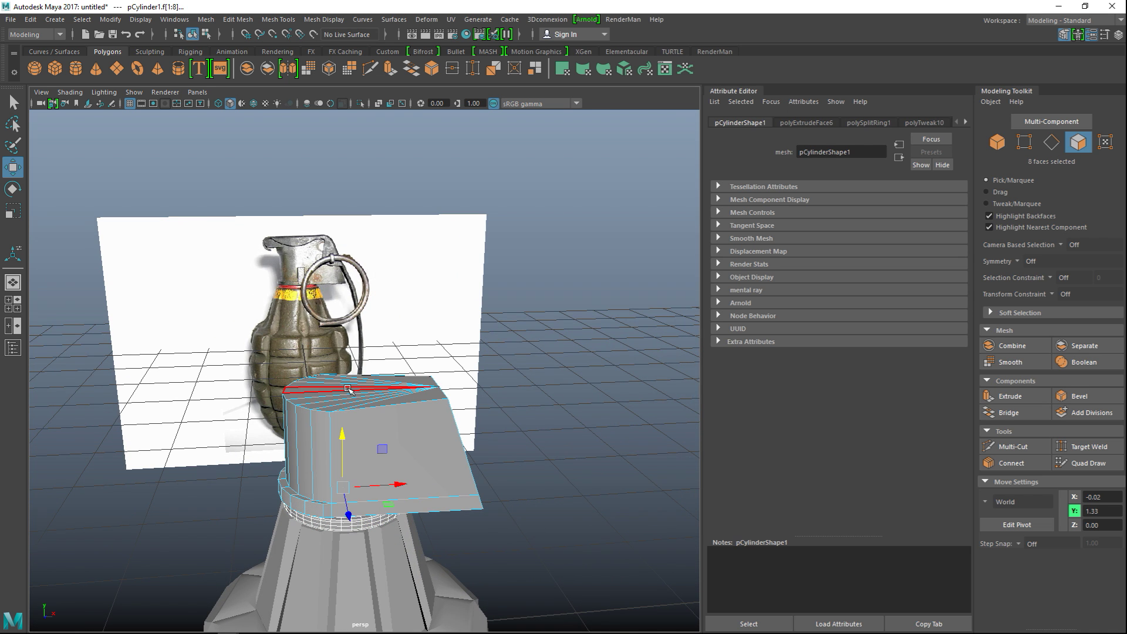
scroll(388, 406, up, 2)
key(F8)
mouse_move(435, 422)
alt+mouse_down()
mouse_move(441, 431)
mouse_move(447, 413)
alt+mouse_up()
click(366, 397)
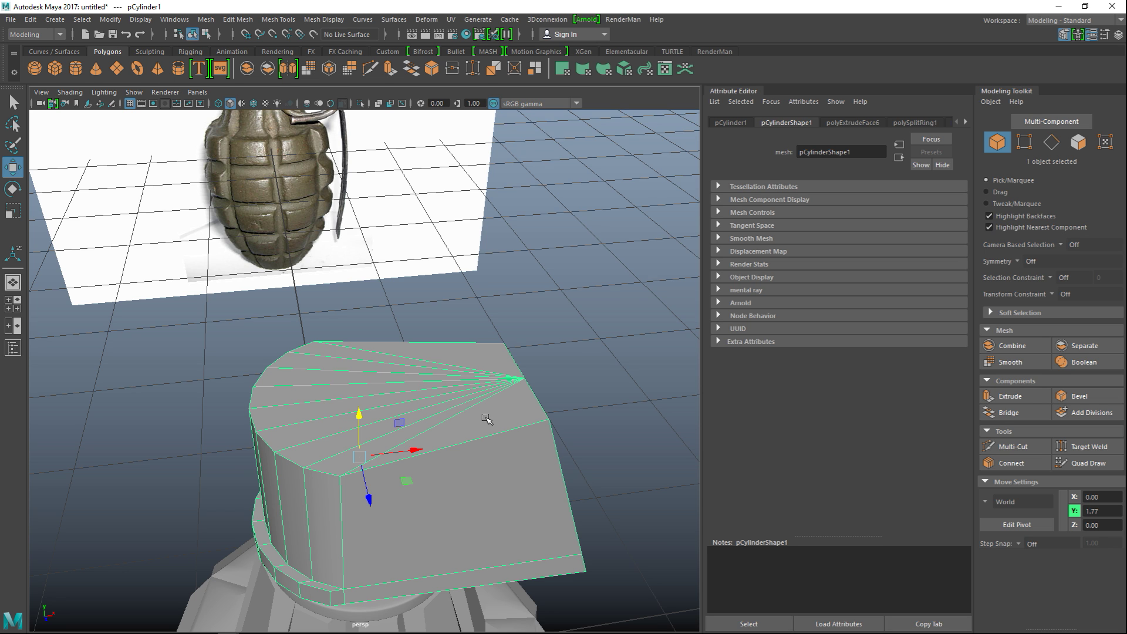
scroll(483, 417, down, 3)
right_drag(445, 395, 445, 329)
scroll(467, 395, up, 2)
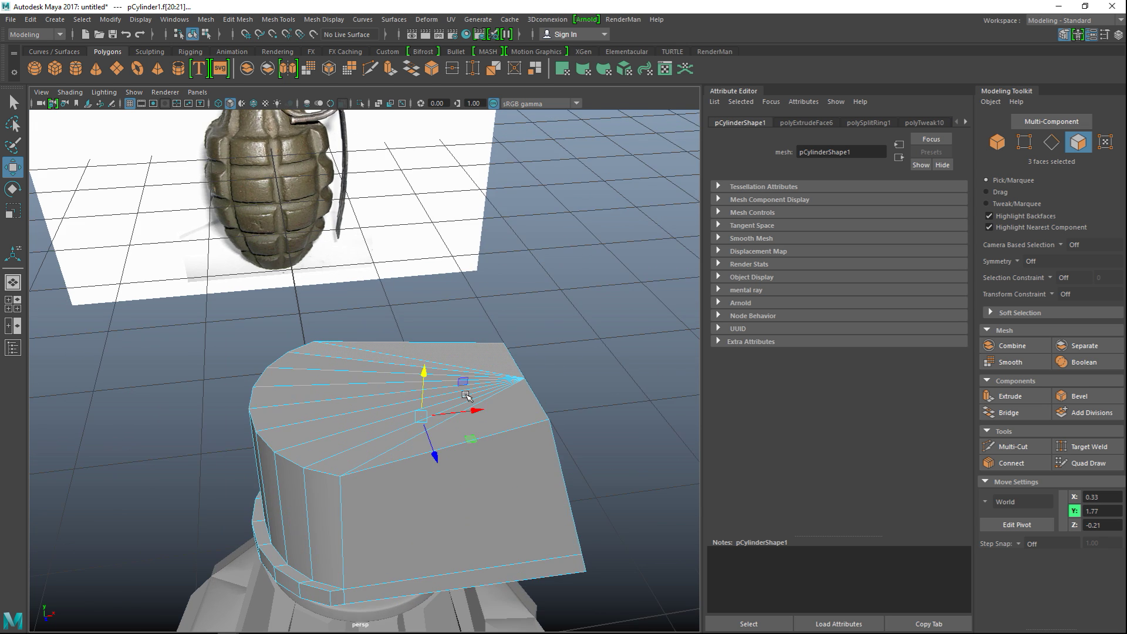
scroll(467, 395, up, 3)
click(458, 332)
mouse_move(320, 337)
mouse_down()
mouse_move(272, 344)
mouse_move(251, 403)
mouse_move(247, 448)
mouse_move(263, 506)
mouse_move(292, 534)
mouse_move(355, 559)
mouse_move(605, 509)
mouse_up()
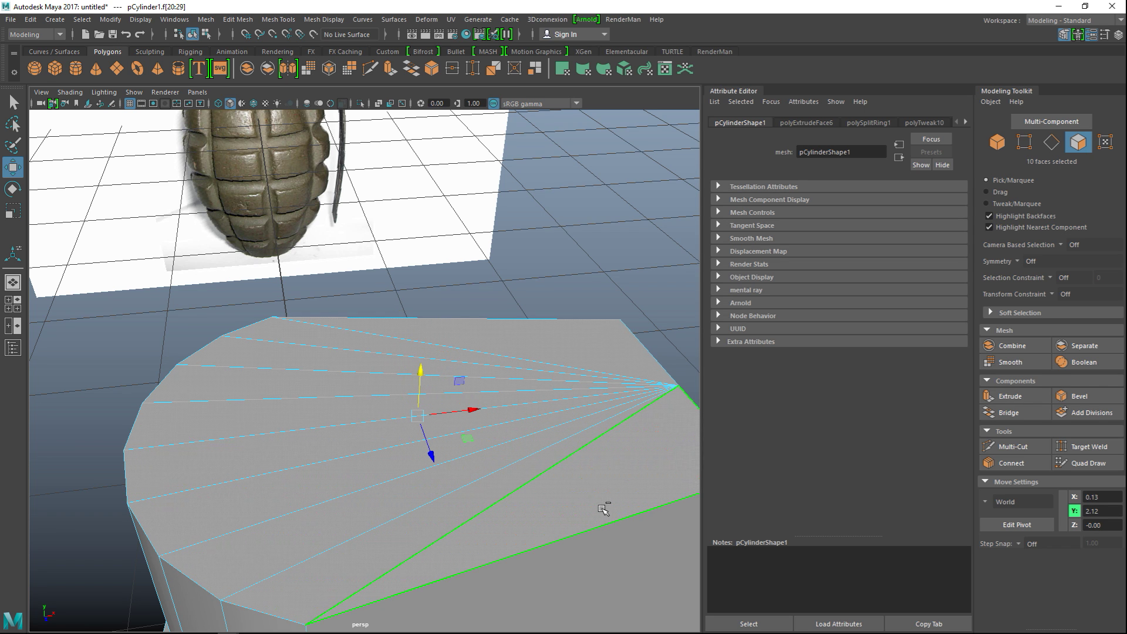
key(ctrl+Delete)
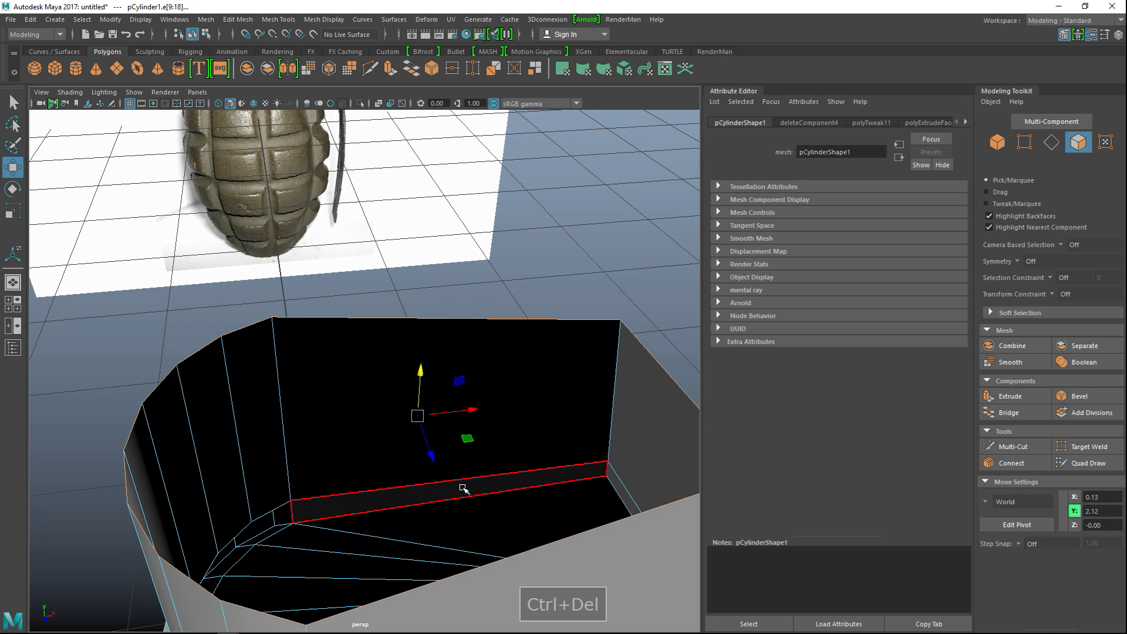
- Extrude the fuze head's open top border edges and move them upward to Y 2.21
scroll(480, 458, down, 5)
alt+drag(480, 458, 471, 554)
key(ctrl+e)
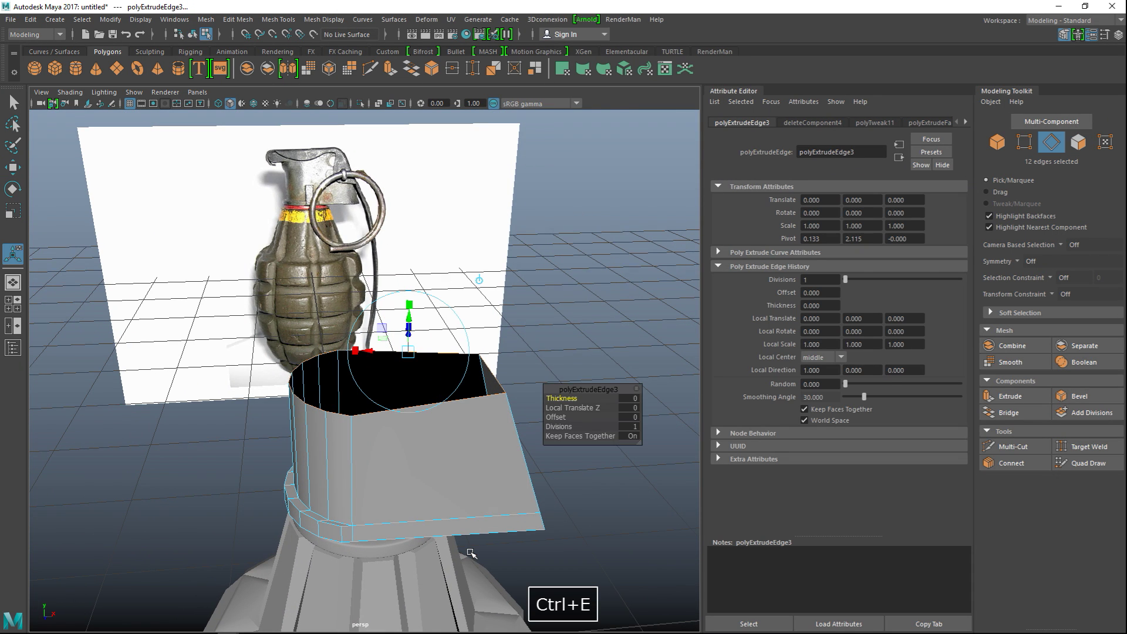
key(w)
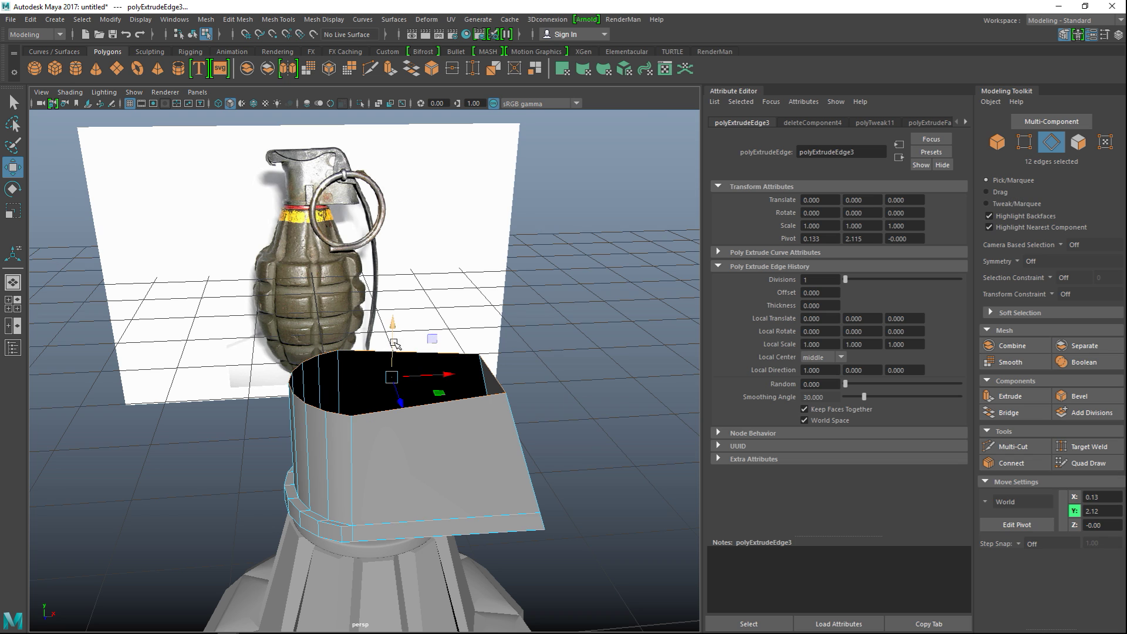
drag(395, 324, 383, 310)
- In the front view, raise the extruded top edges to Y 2.30, just below the upper edge of the reference lever
click(5, 303)
key(space)
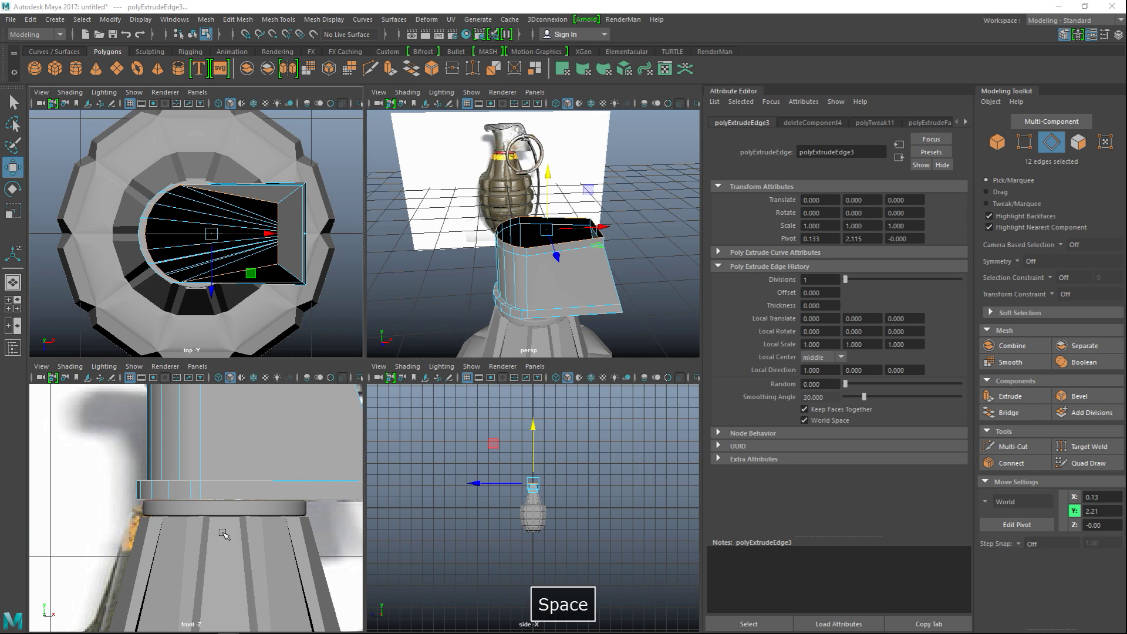
scroll(442, 429, down, 6)
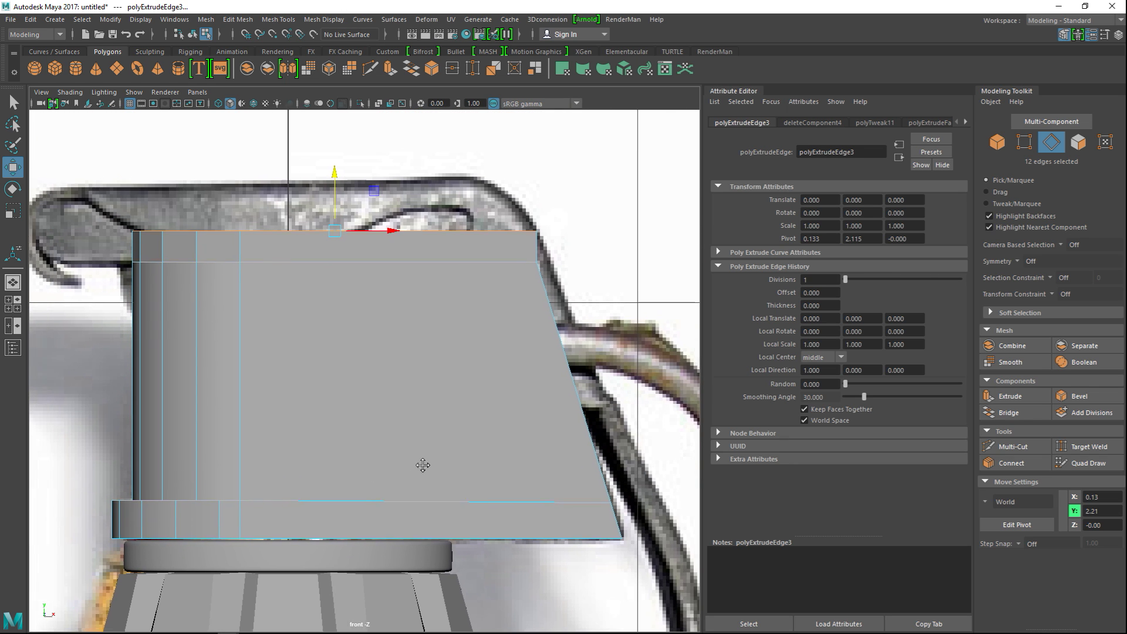
drag(396, 209, 391, 178)
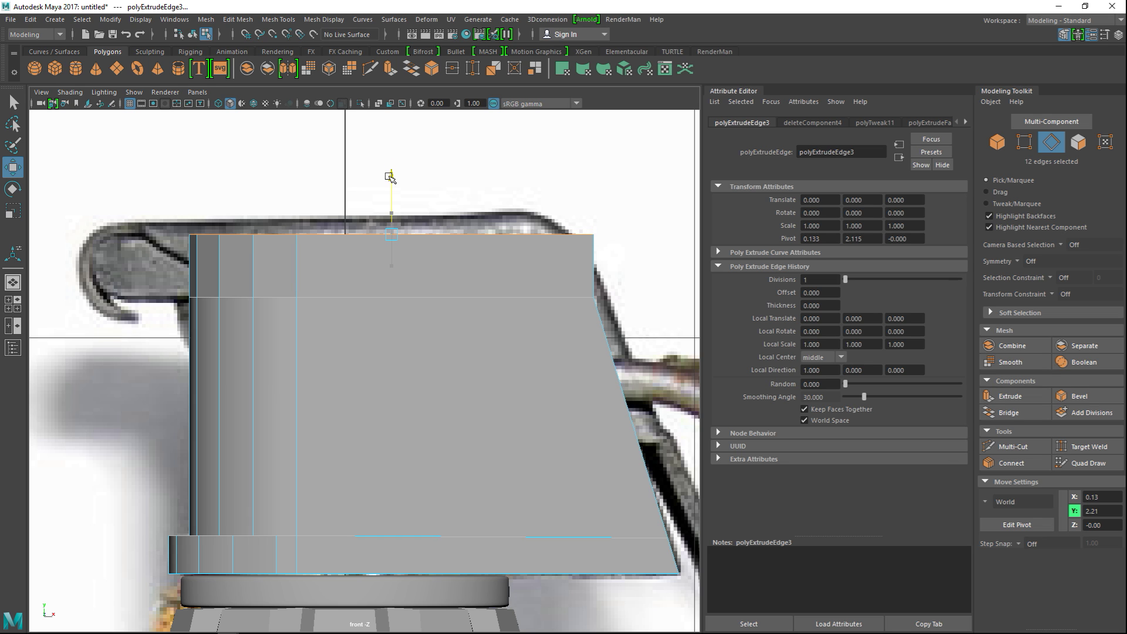
drag(391, 176, 391, 177)
- Move the top vertices at the fuze head's sloped end to X 0.55, Y 2.28 to follow the reference lever's bend
right_drag(586, 245, 543, 248)
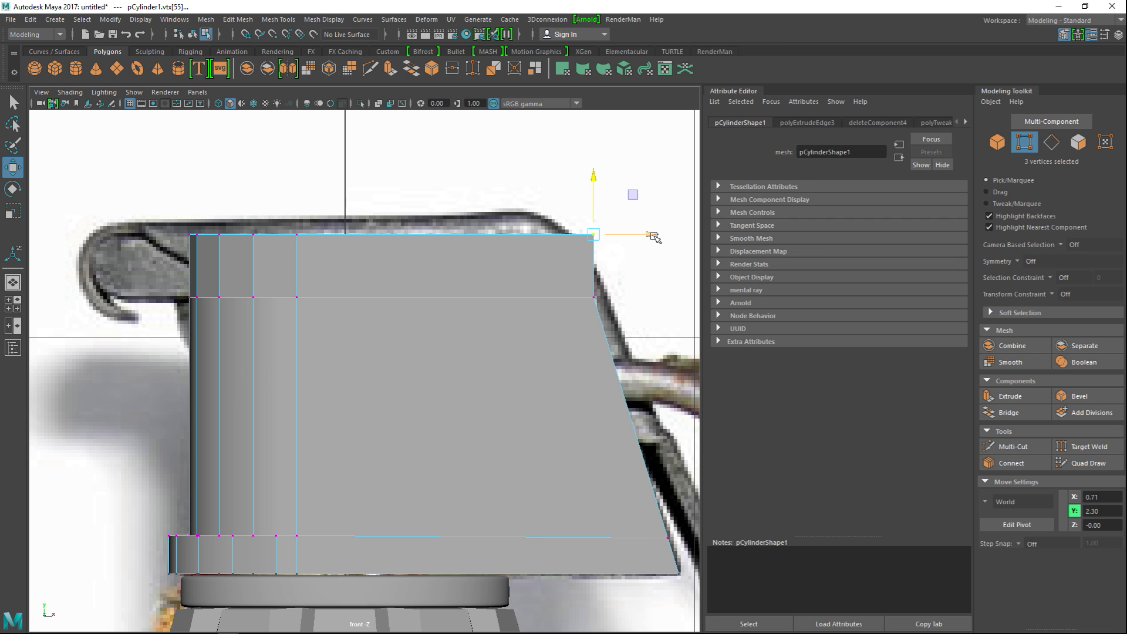
drag(656, 235, 636, 235)
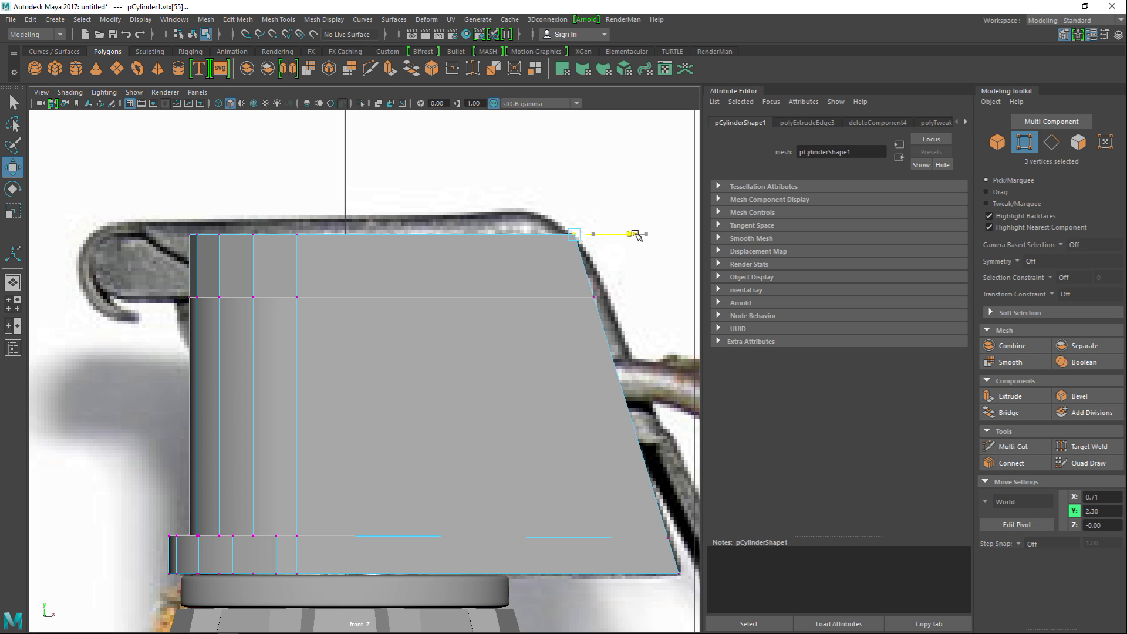
drag(636, 235, 598, 244)
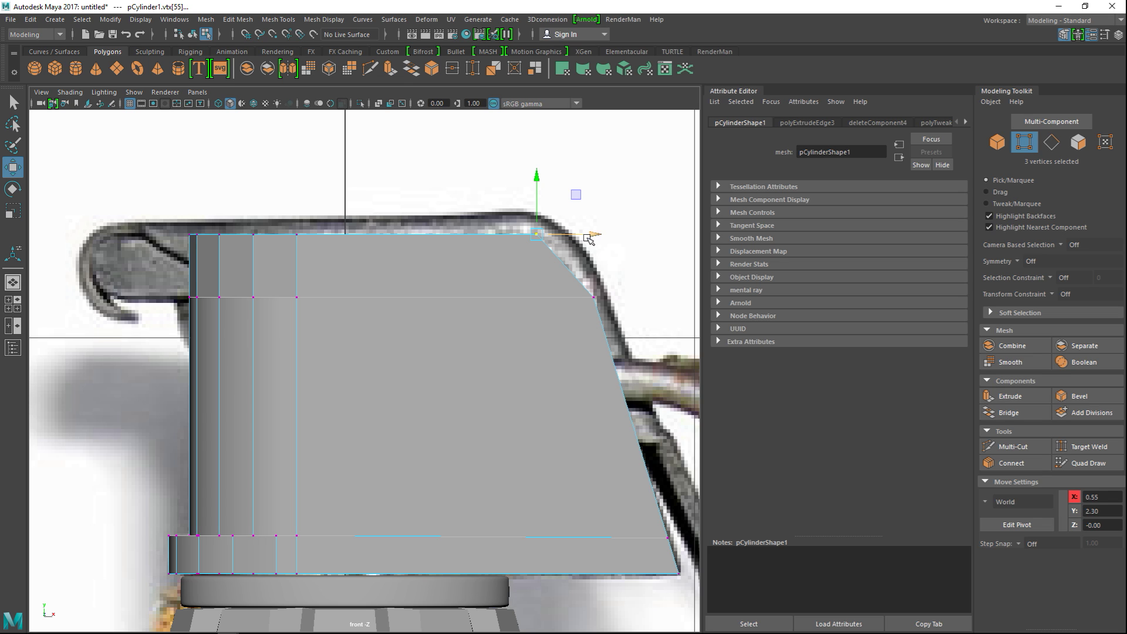
drag(536, 176, 576, 196)
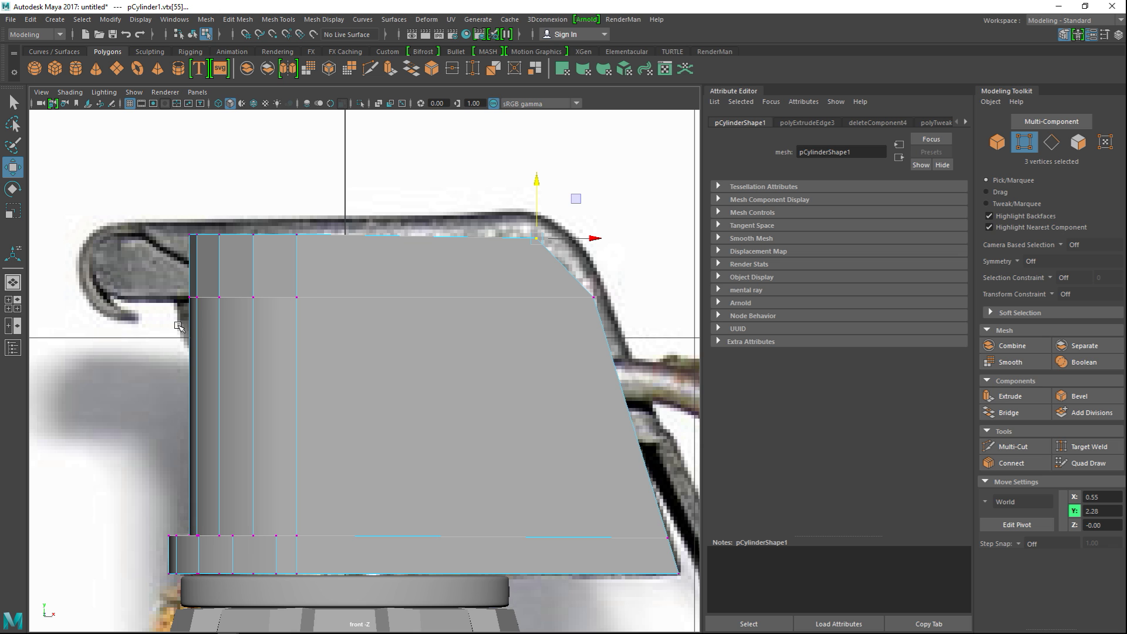
- In the perspective view, select the eight faces of the new upper band around the fuze head's curved side
key(space)
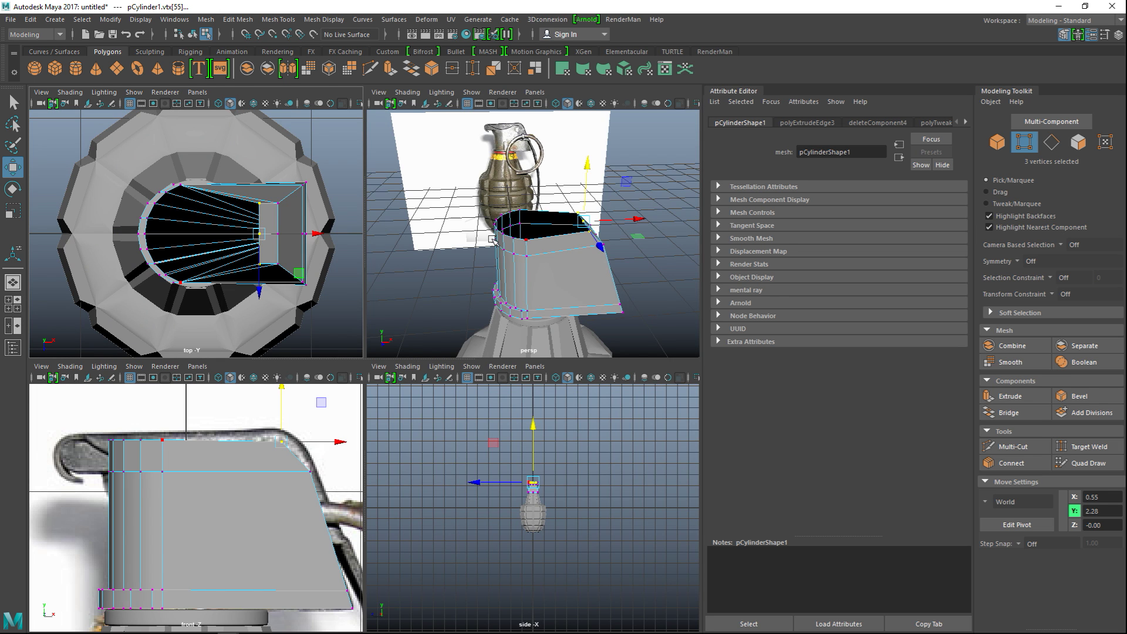
key(space)
scroll(453, 259, down, 3)
scroll(423, 339, up, 4)
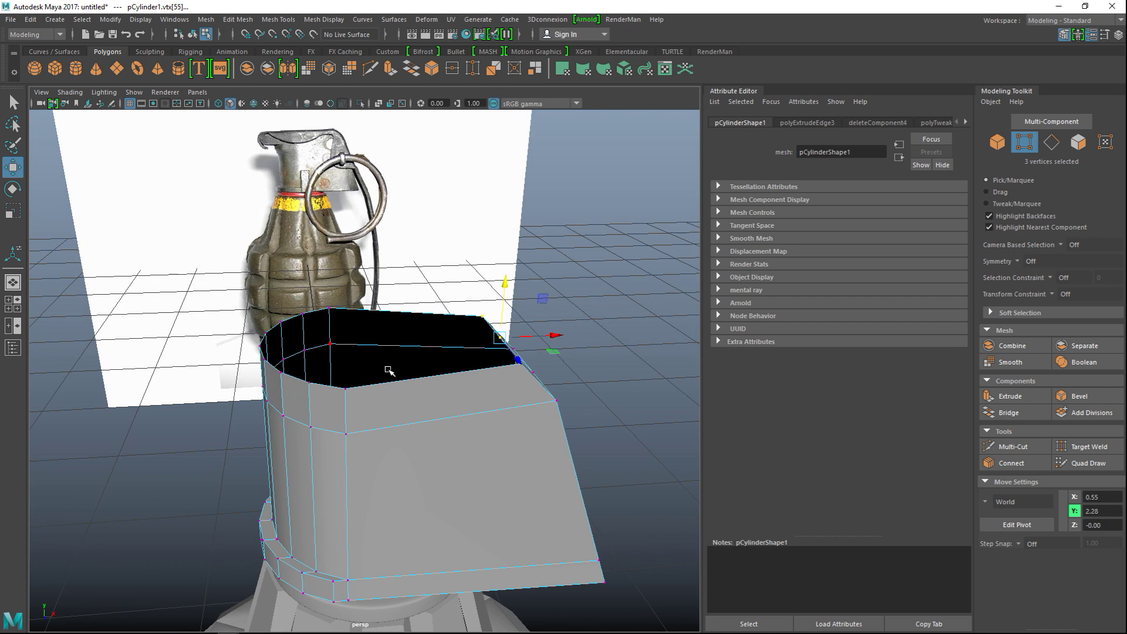
alt+drag(390, 370, 451, 368)
right_drag(531, 296, 486, 302)
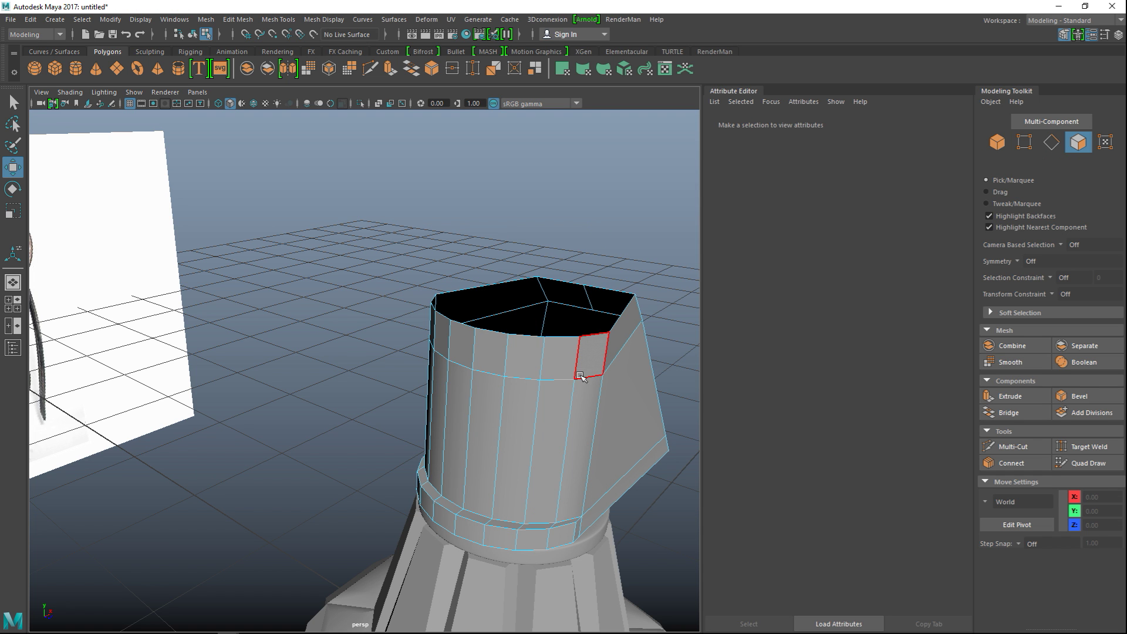
click(587, 353)
alt+drag(329, 388, 453, 359)
shift+click(498, 280)
shift+click(521, 281)
shift+click(544, 282)
shift+click(558, 294)
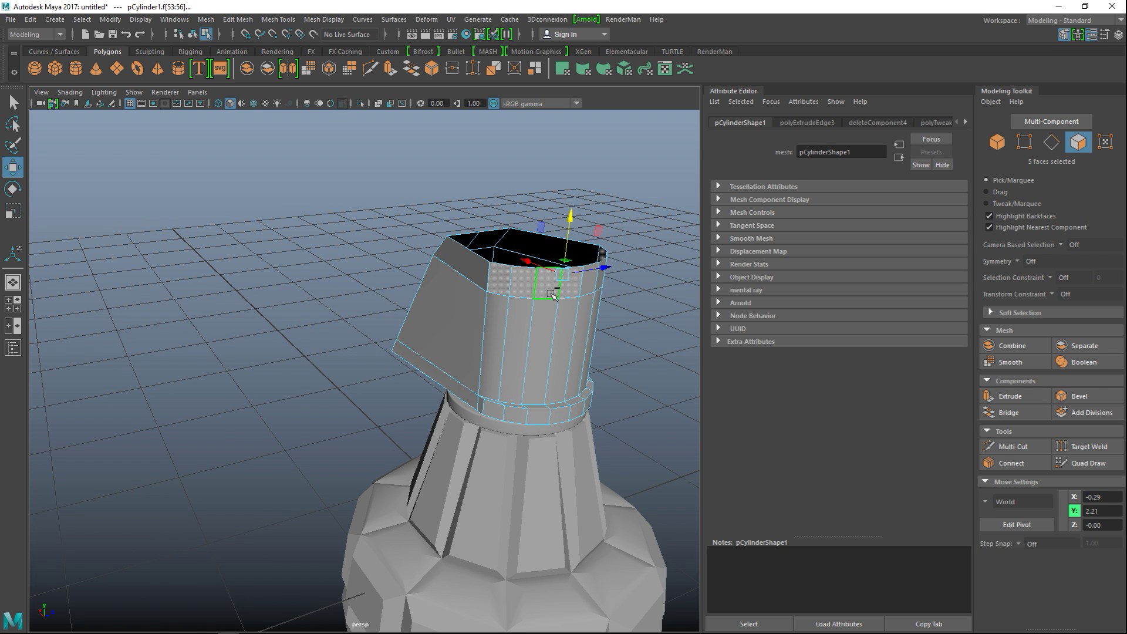
alt+drag(578, 352, 446, 352)
shift+click(496, 319)
alt+drag(537, 392, 473, 390)
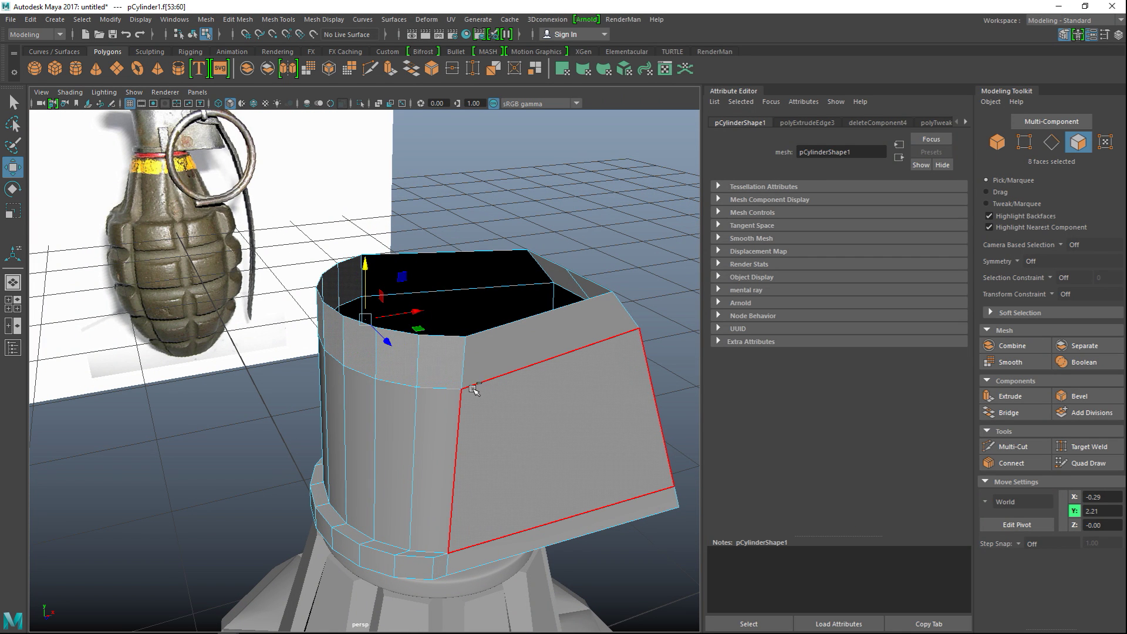
- Extrude the selected band faces and move them outward to X -0.57 in the front view, towards the reference lever's curl
key(ctrl+e)
key(w)
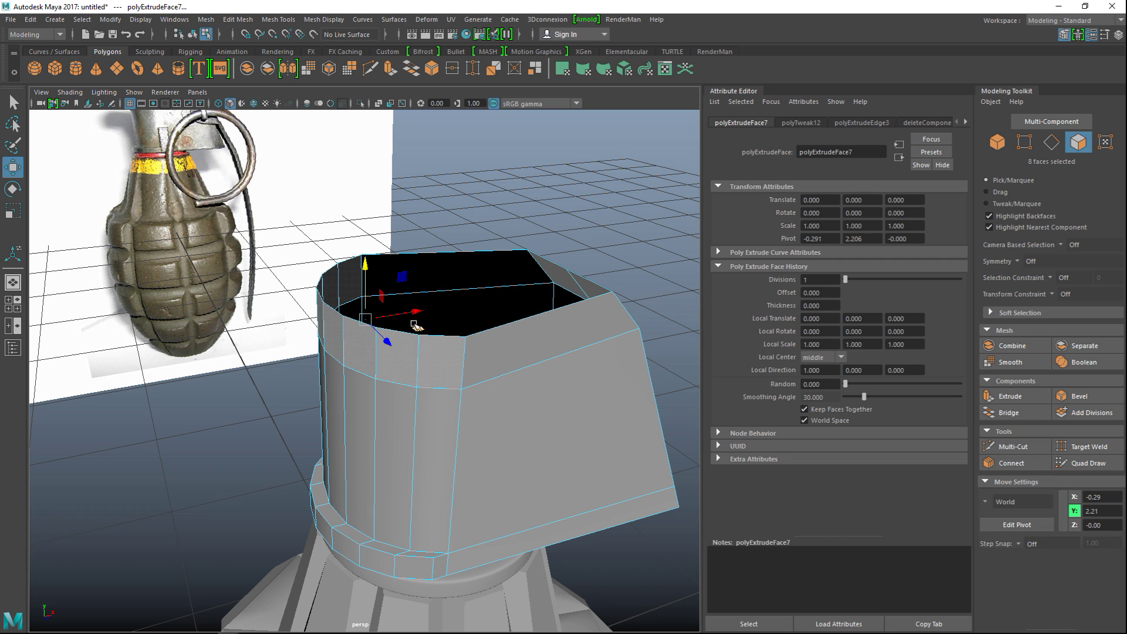
drag(414, 314, 358, 320)
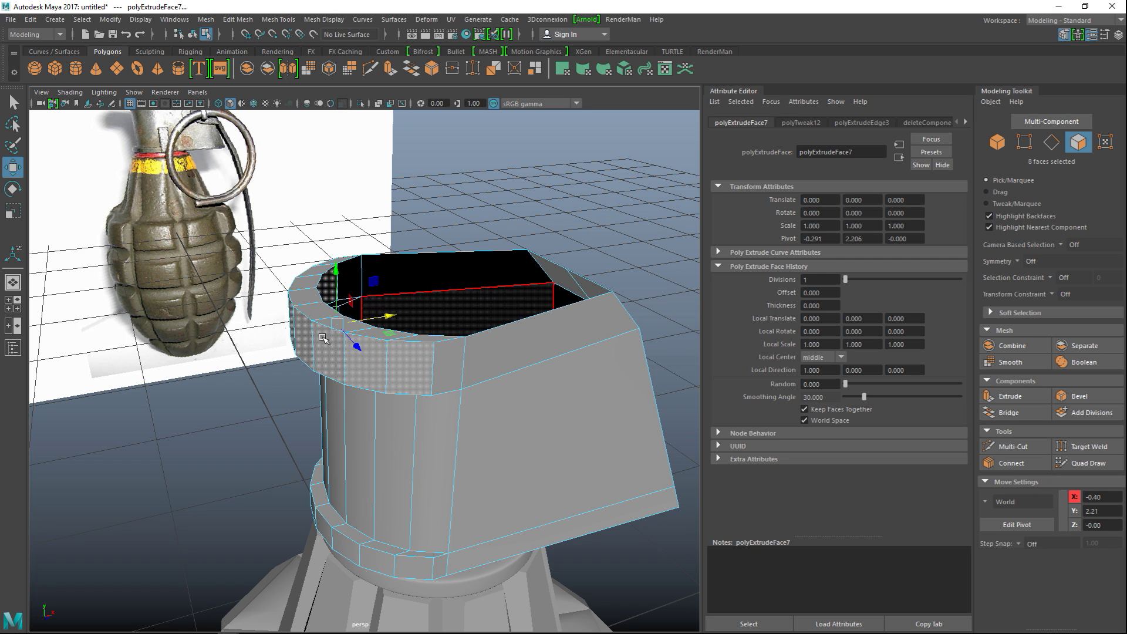
click(13, 304)
key(space)
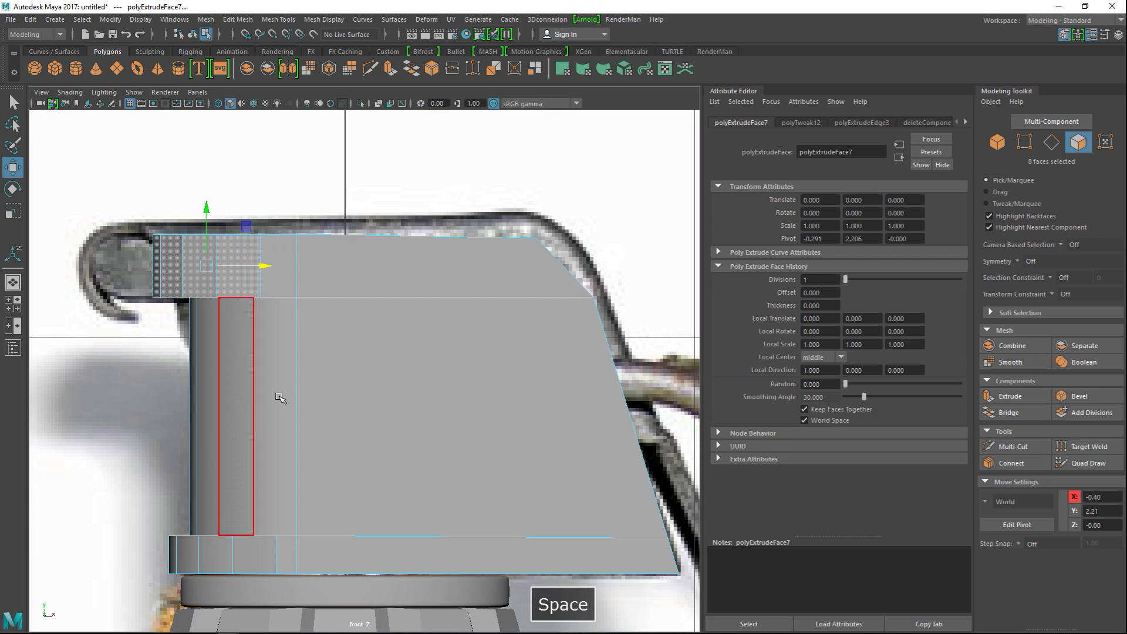
drag(272, 268, 209, 266)
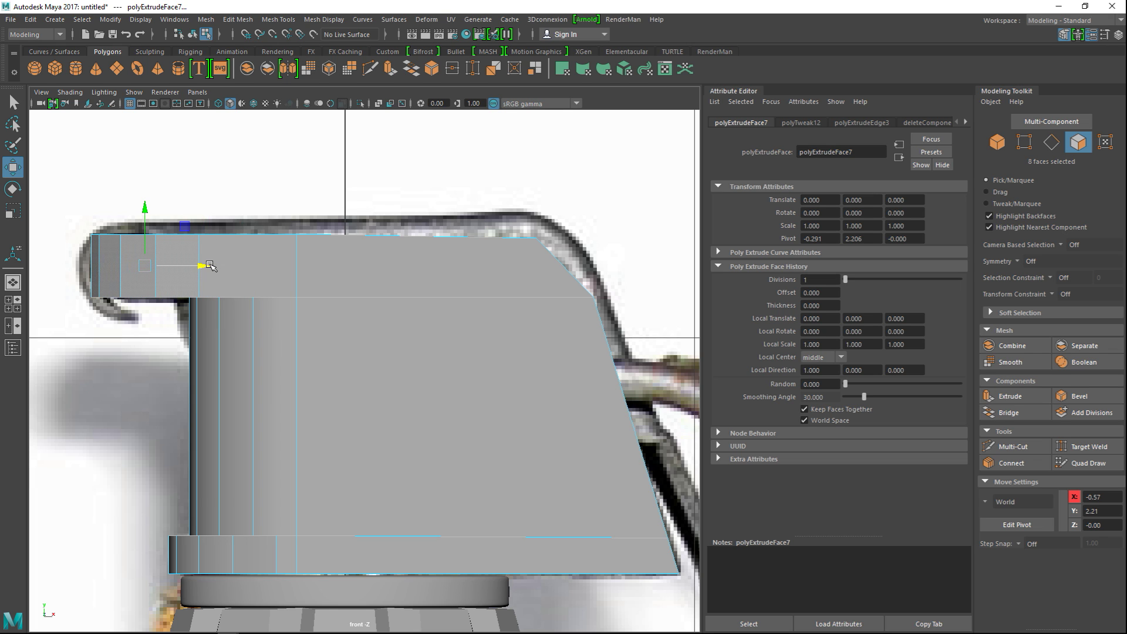
key(space)
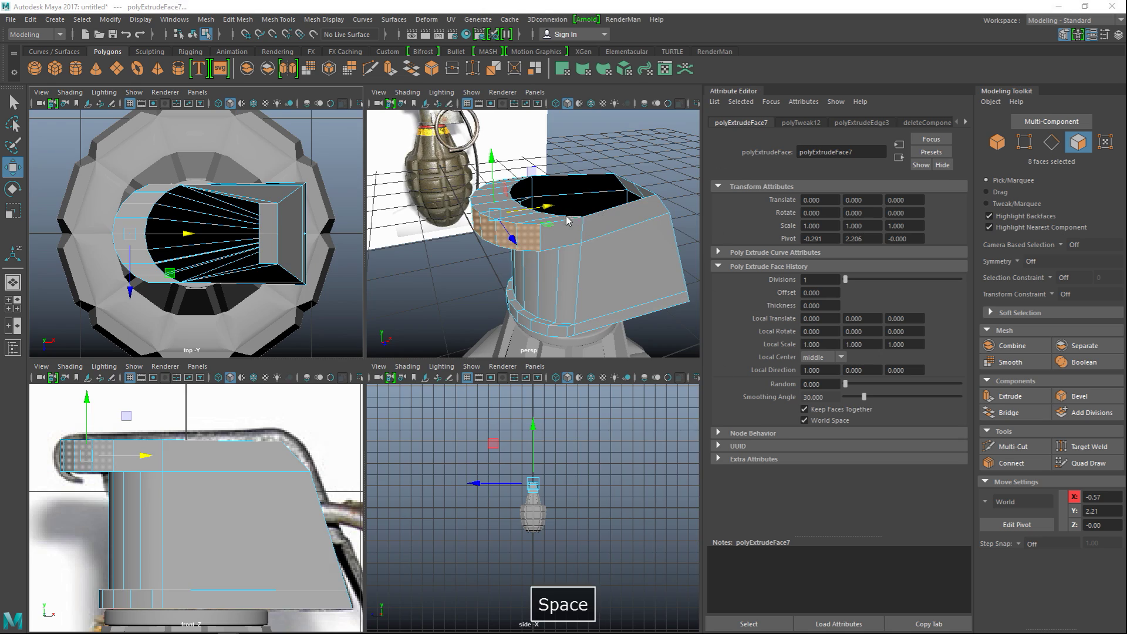
- In the perspective view, delete the ring of top faces on the newly extruded upper band around the head's curved side
key(space)
alt+middle_drag(382, 337, 413, 401)
alt+drag(408, 421, 420, 421)
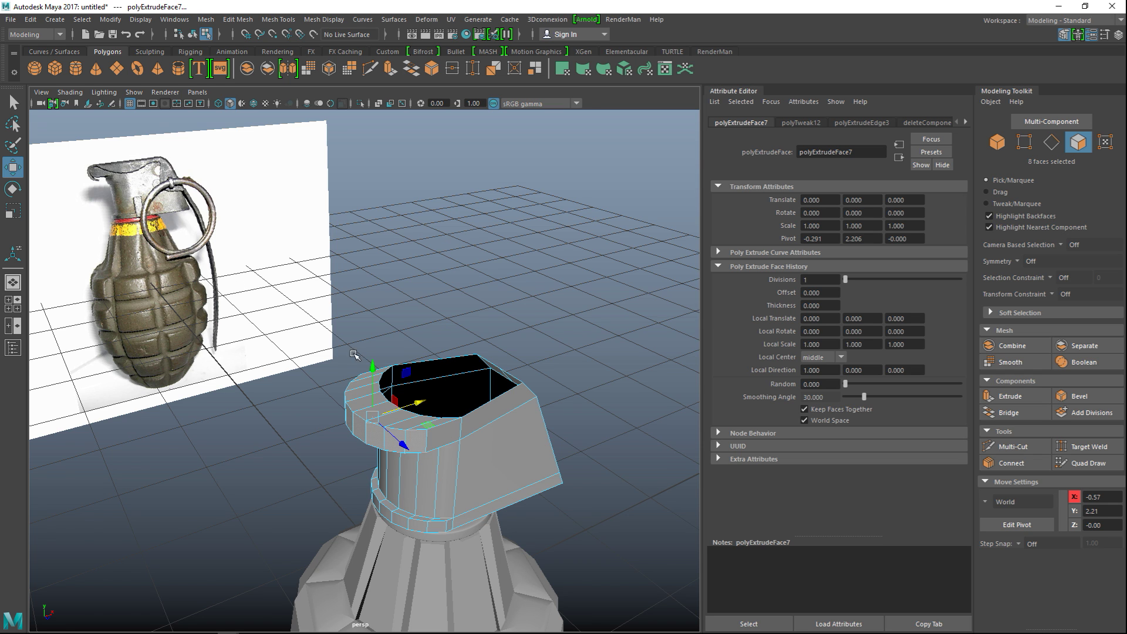
alt+right_drag(355, 356, 390, 369)
alt+middle_drag(391, 370, 313, 304)
alt+drag(313, 304, 331, 307)
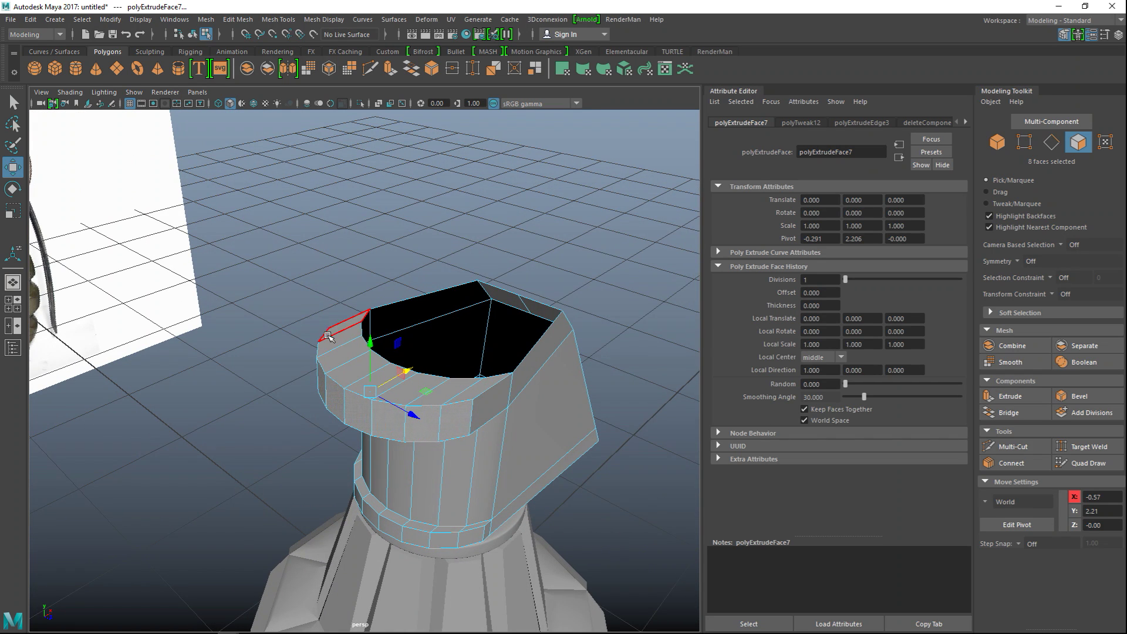
click(346, 322)
shift+click(338, 340)
shift+click(346, 365)
shift+click(362, 388)
shift+click(390, 394)
shift+click(423, 393)
shift+click(473, 388)
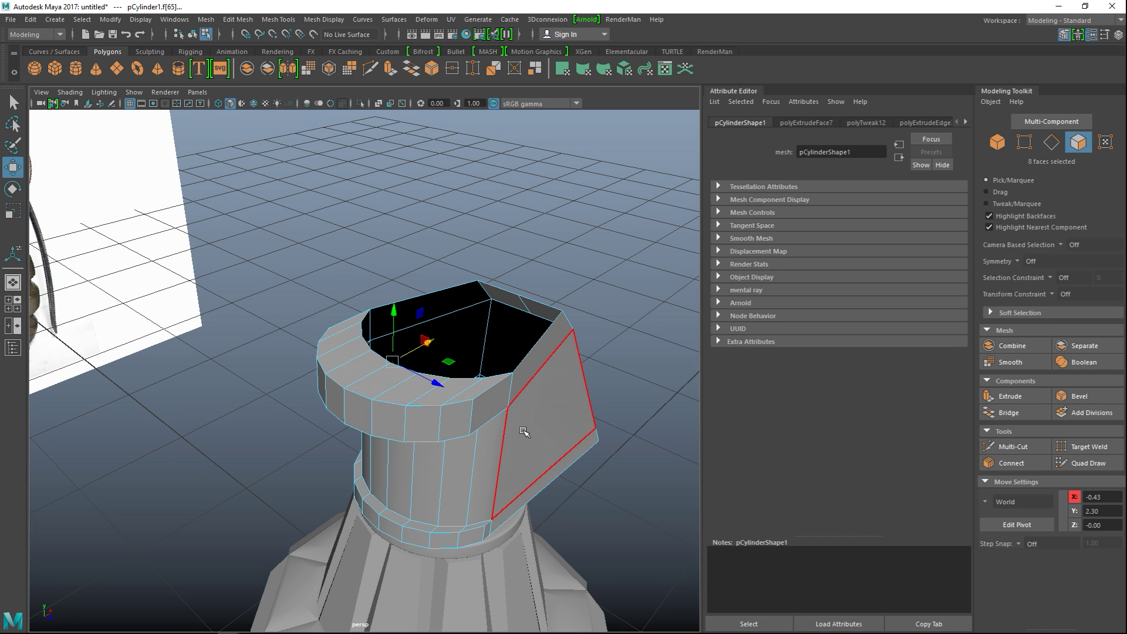
key(ctrl+Delete)
- Examine the open-topped fuze head from the side and compare its outline with the reference image in the front view
scroll(377, 330, down, 5)
alt+drag(442, 367, 364, 228)
click(431, 216)
scroll(234, 238, up, 2)
alt+drag(233, 238, 221, 293)
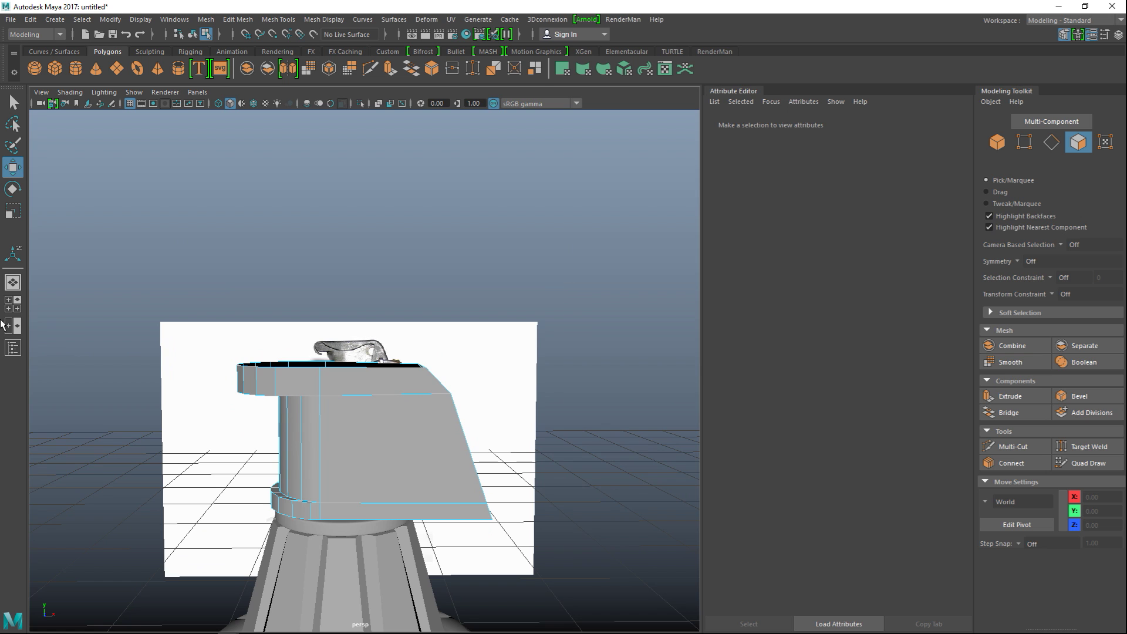
click(13, 305)
key(space)
scroll(405, 496, down, 8)
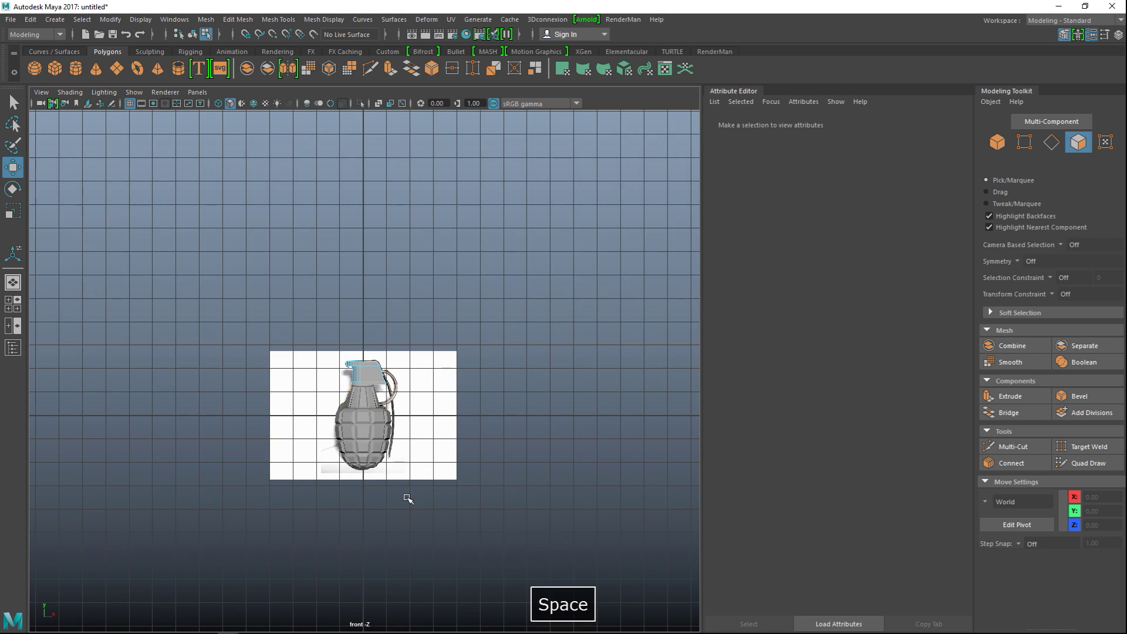
scroll(409, 500, up, 4)
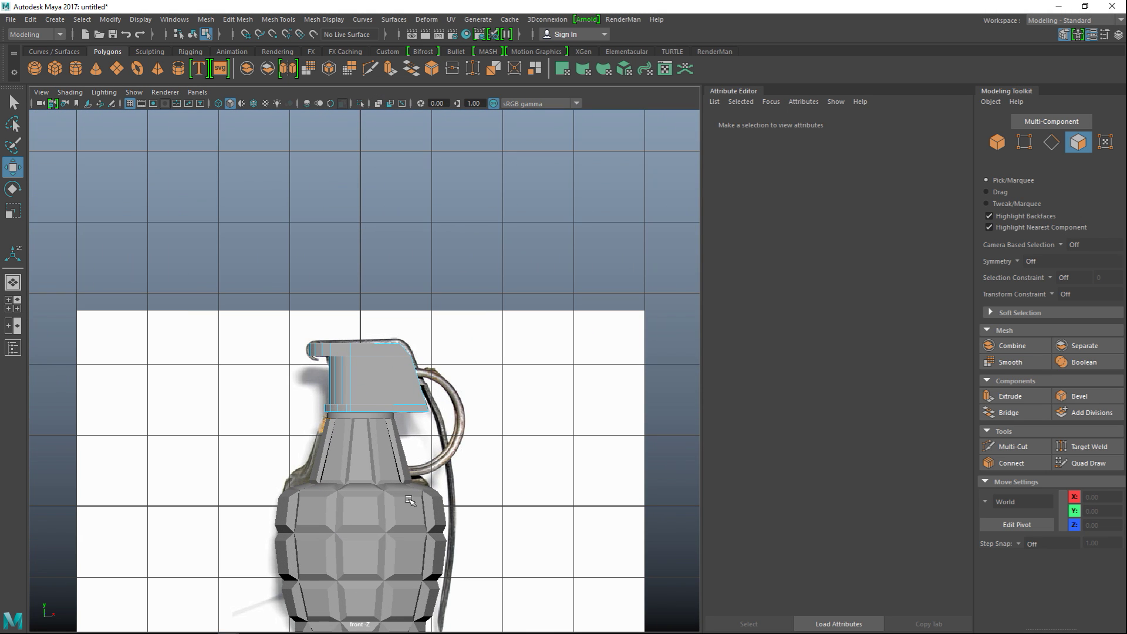
click(13, 304)
key(space)
alt+drag(411, 309, 403, 340)
- Insert horizontal edge loops close to the upper and lower edges of the fuze head's top band
right_drag(386, 415, 424, 272)
click(325, 21)
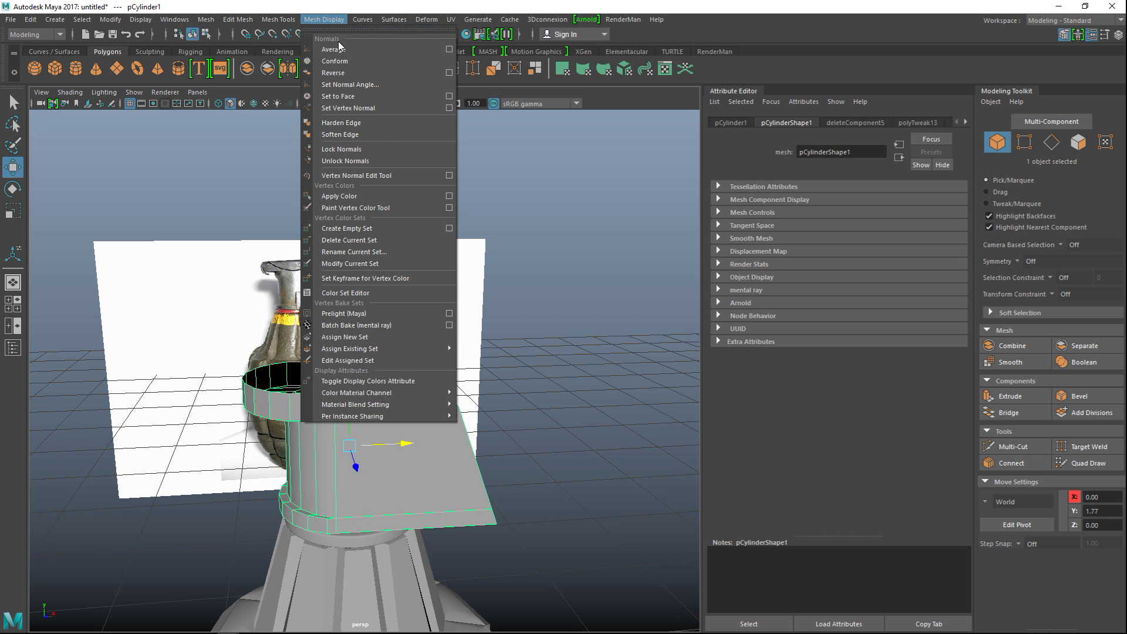
click(278, 19)
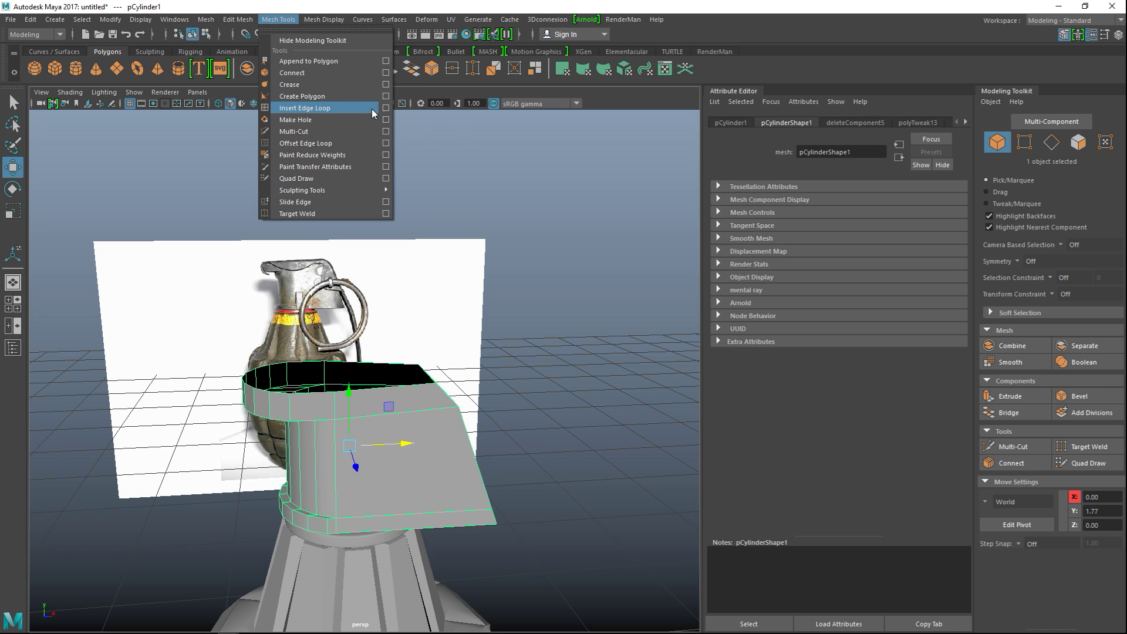
click(345, 107)
scroll(387, 414, up, 5)
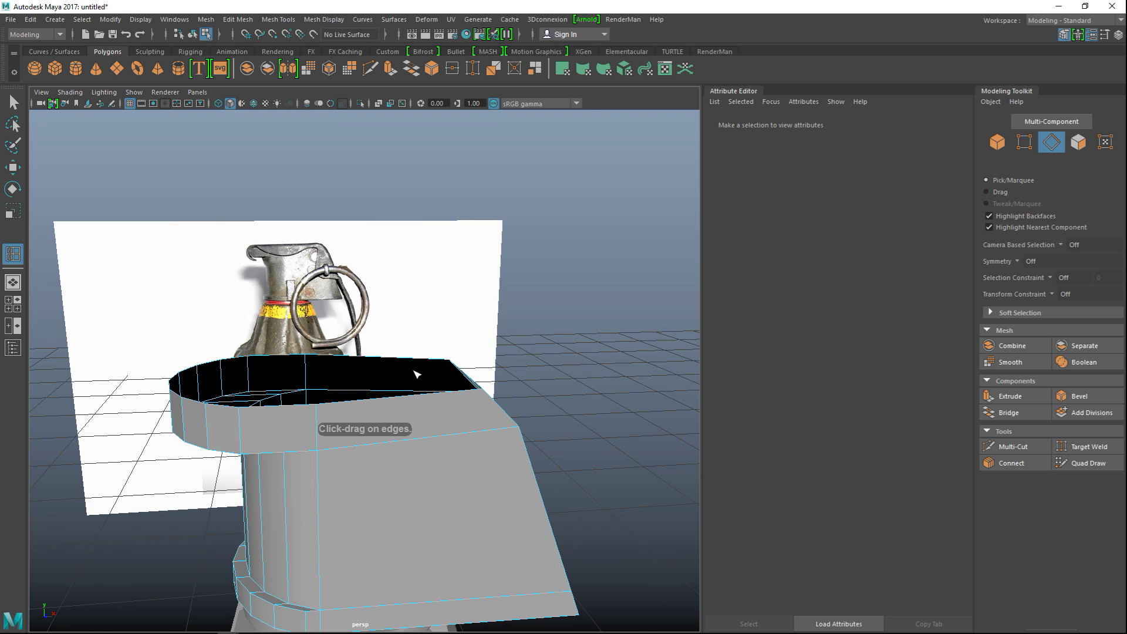
click(242, 414)
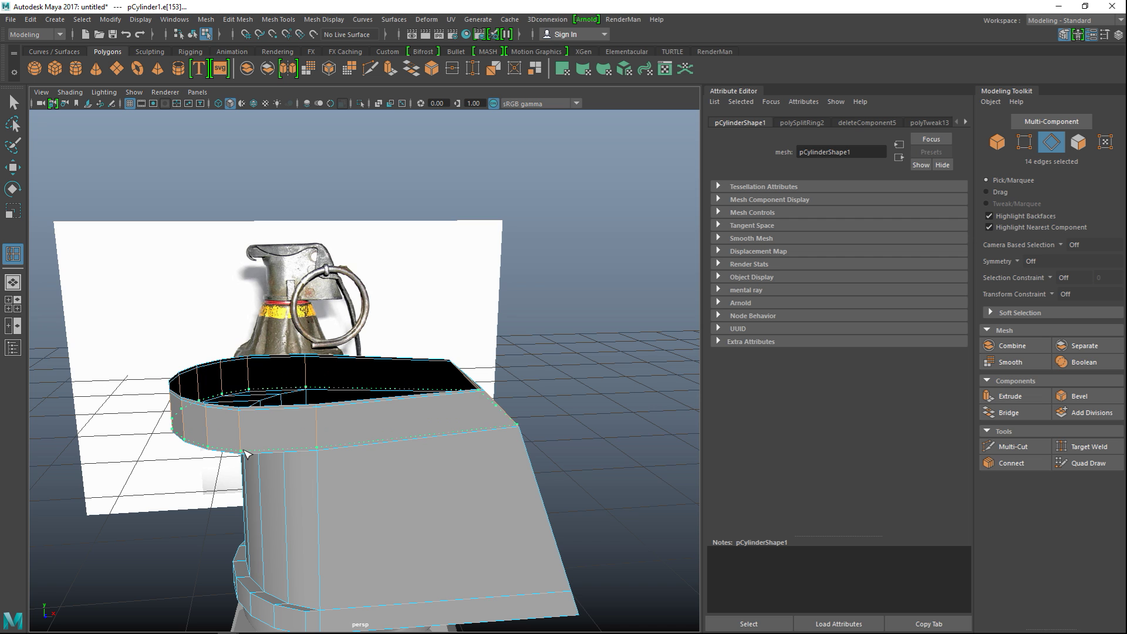
click(244, 452)
- Insert supporting edge loops near the top and bottom of the head's main wall and along both edges of the lower rim
alt+drag(314, 433, 322, 535)
click(347, 341)
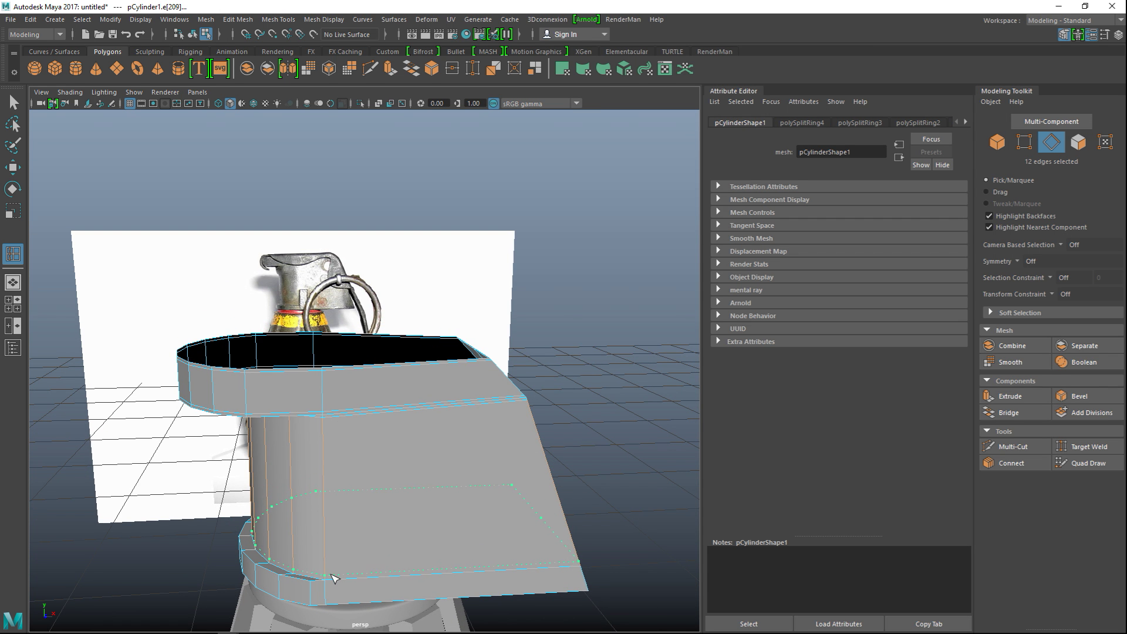
alt+middle_drag(335, 586, 378, 437)
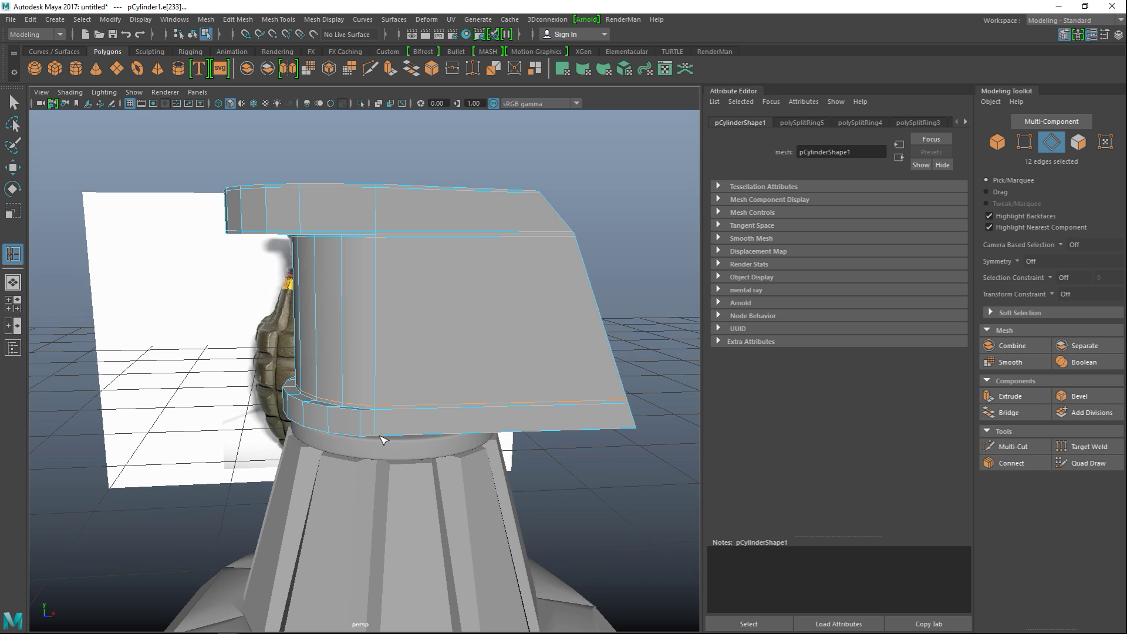
scroll(376, 447, up, 5)
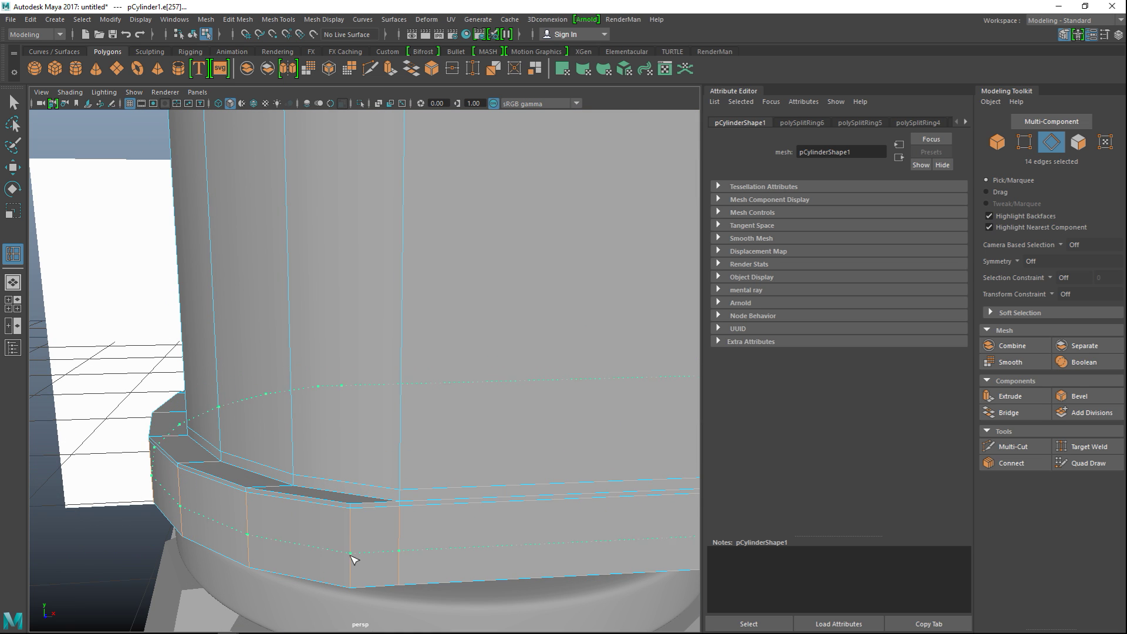
alt+drag(385, 568, 397, 399)
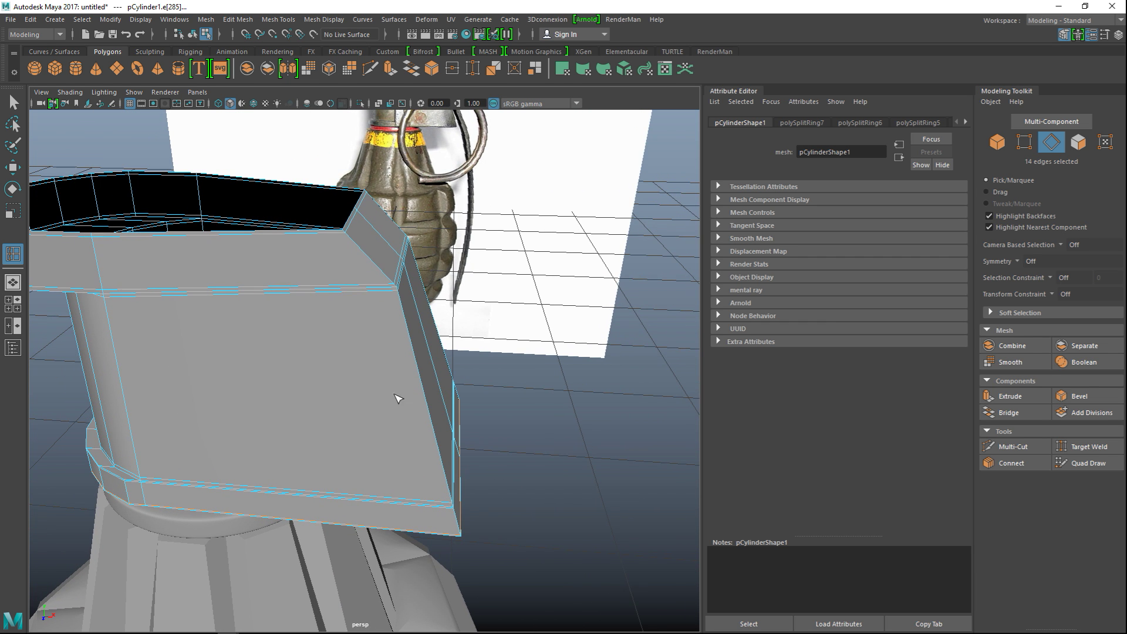
- Insert vertical edge loops beside the side corners of the fuze head's sloped end
click(340, 238)
alt+drag(340, 238, 327, 300)
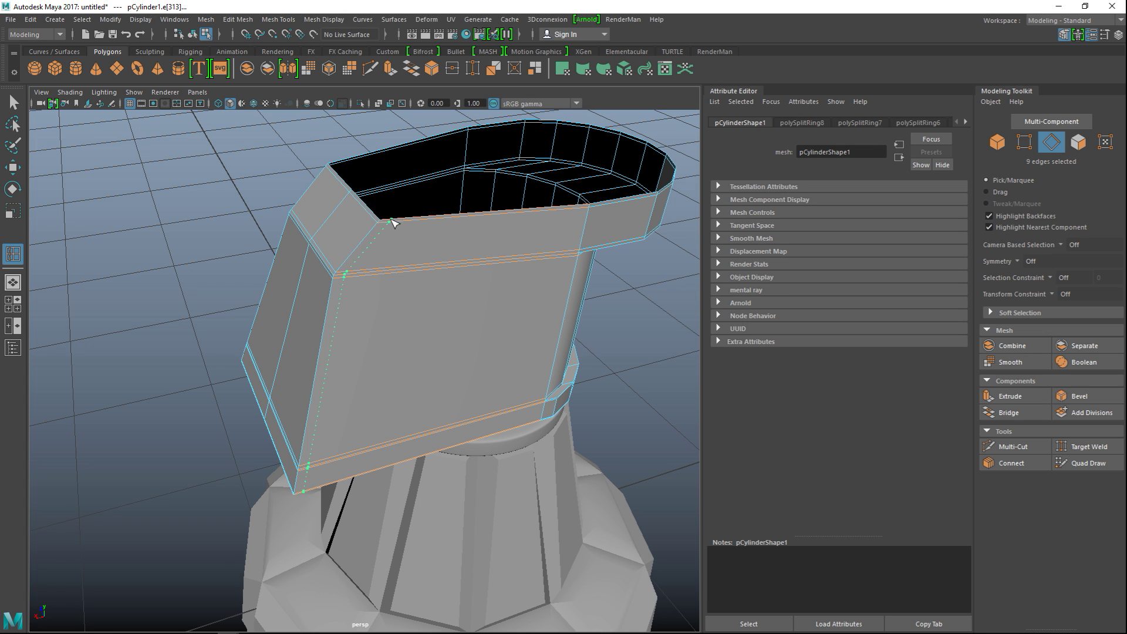
click(335, 279)
alt+drag(335, 279, 411, 292)
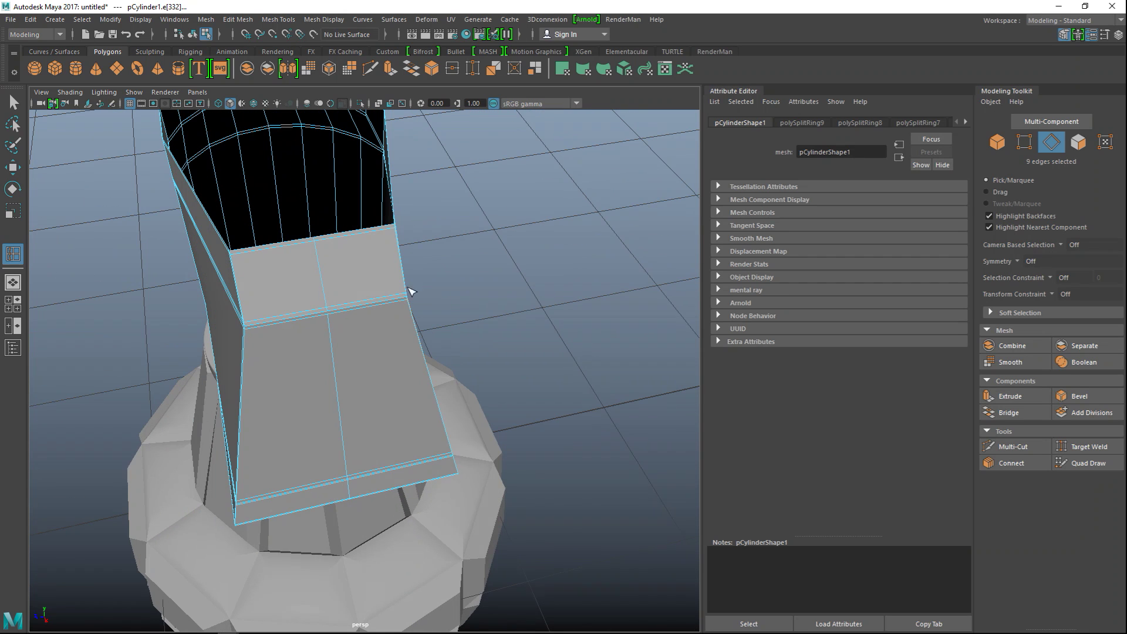
click(238, 254)
key(ctrl+z)
key(ctrl+z)
- Return the fuze head to object mode, deselect it and examine the whole grenade model against the reference image
scroll(409, 338, down, 6)
alt+drag(240, 376, 379, 353)
key(q)
right_drag(385, 271, 431, 260)
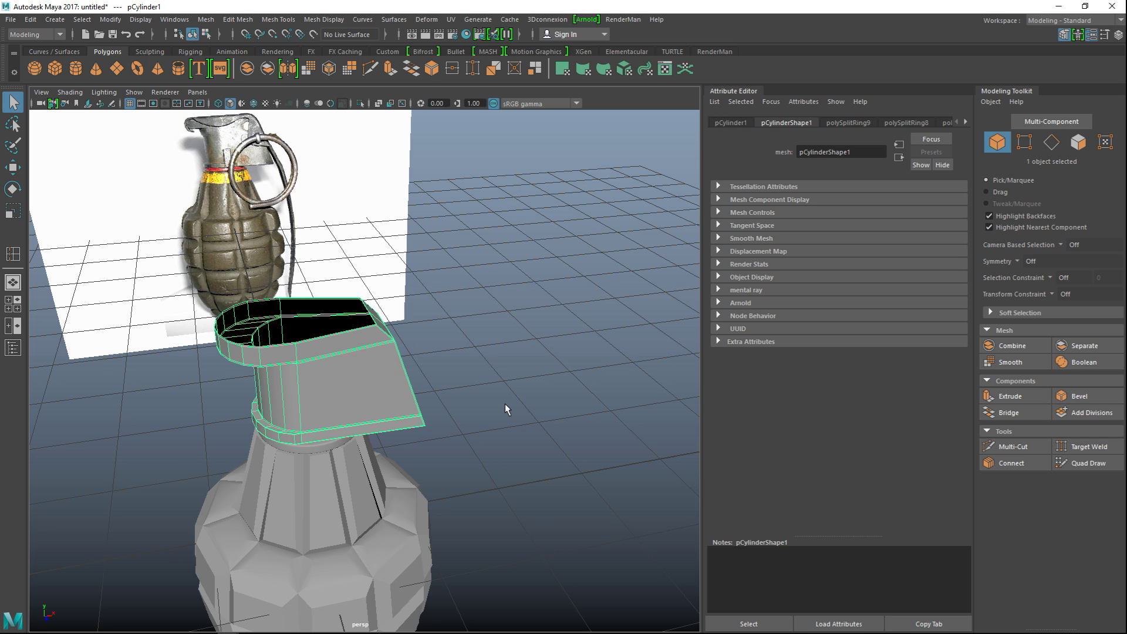
alt+drag(505, 411, 487, 396)
click(535, 368)
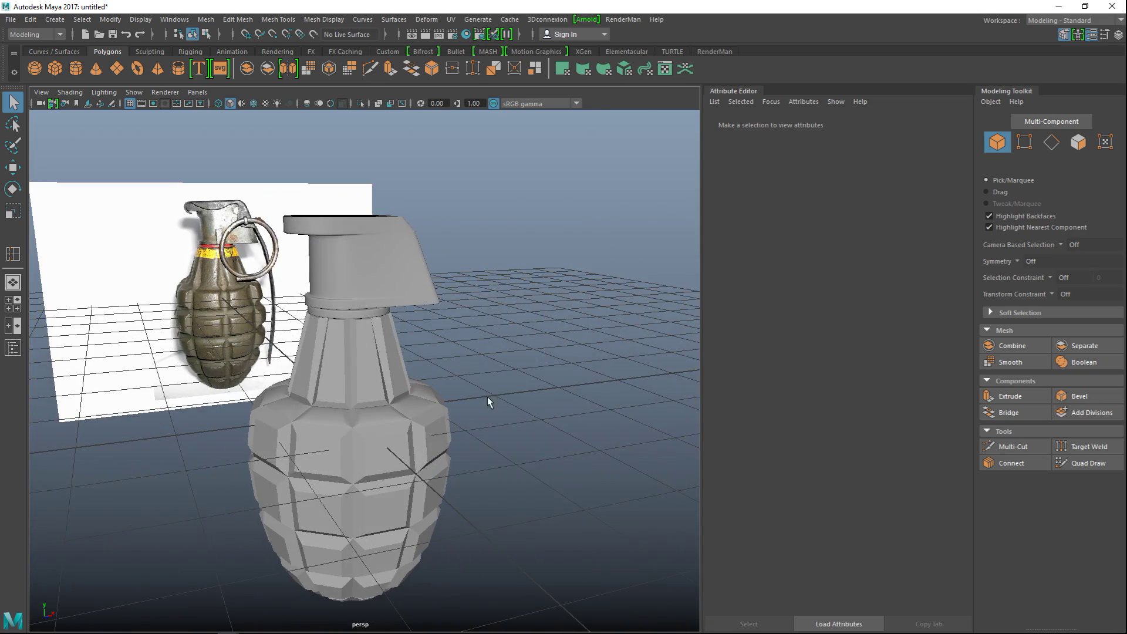
alt+middle_drag(487, 396, 485, 405)
alt+drag(485, 406, 436, 449)
alt+middle_drag(436, 449, 373, 455)
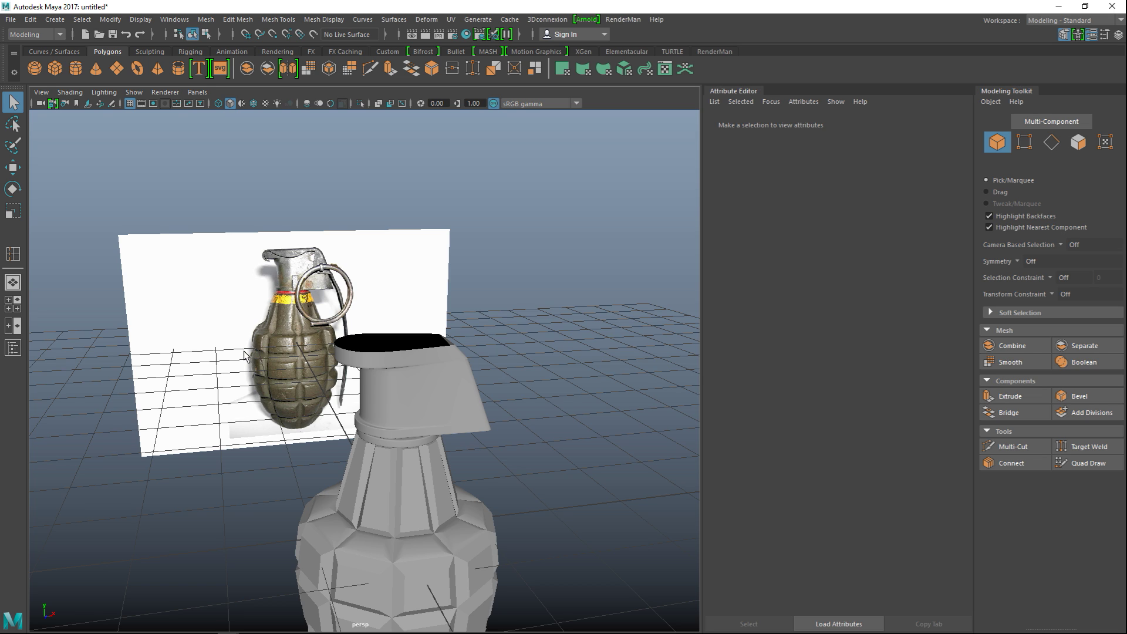
scroll(248, 362, down, 2)
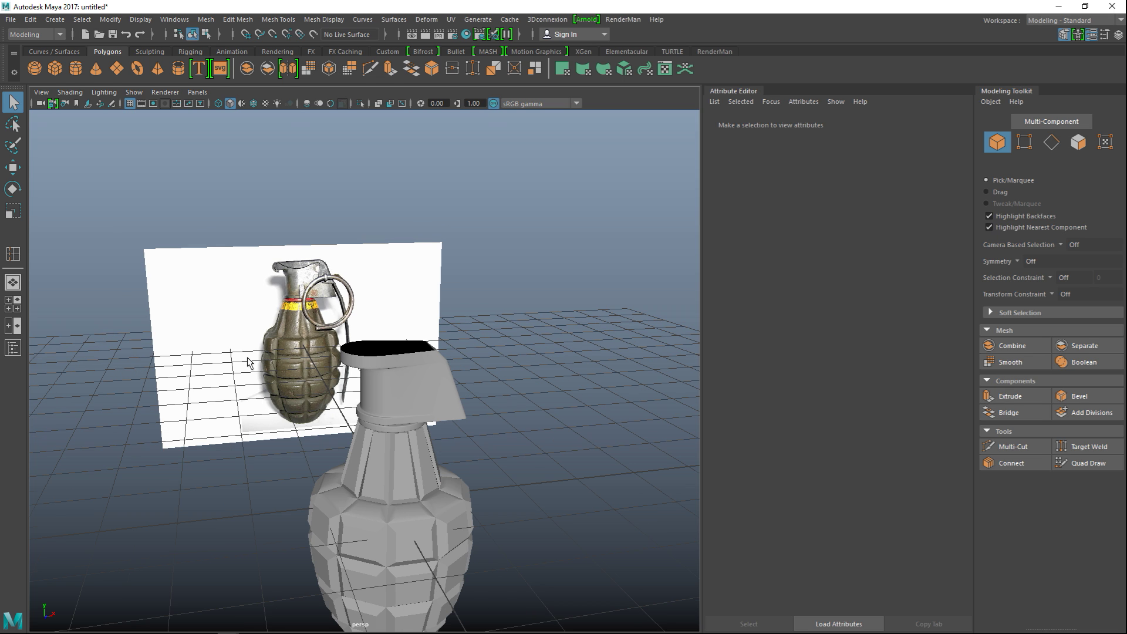
alt+drag(253, 371, 262, 382)
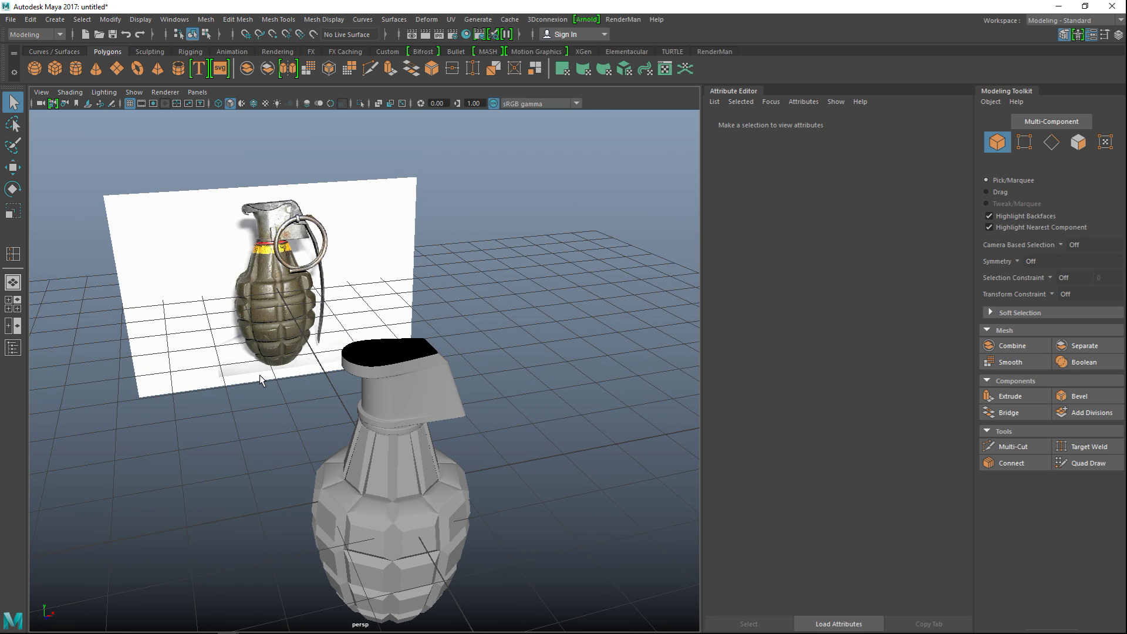
- In the front view, start a CV curve at the tip of the reference lever's hook and trace around its curl
key(F9)
click(19, 304)
key(space)
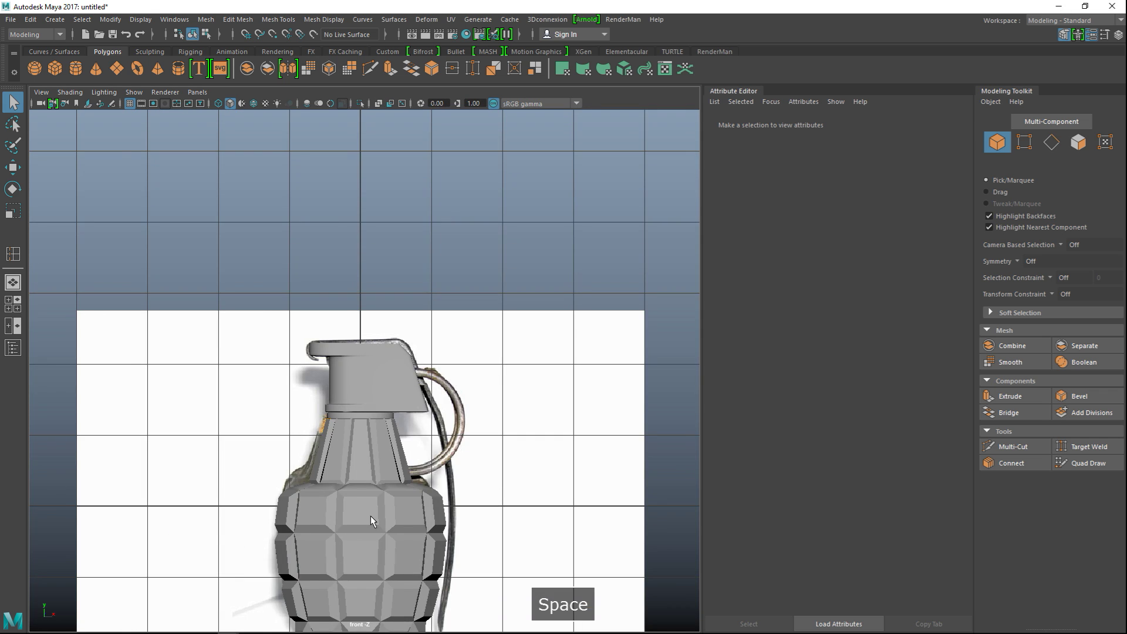
scroll(379, 499, up, 3)
alt+middle_drag(382, 500, 262, 228)
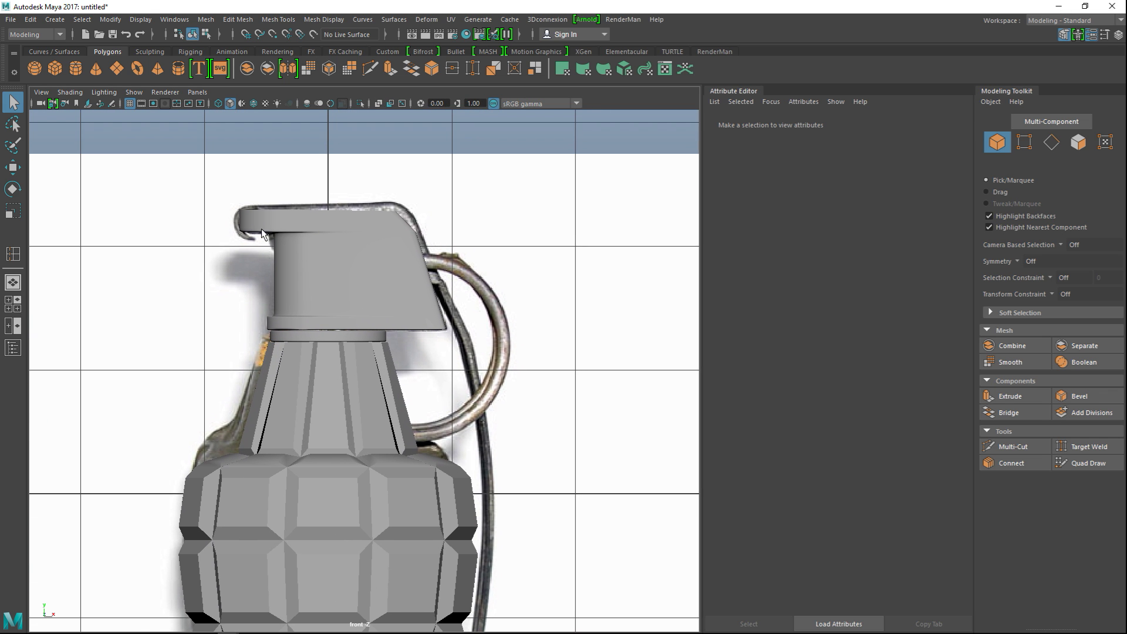
click(55, 21)
mouse_move(137, 107)
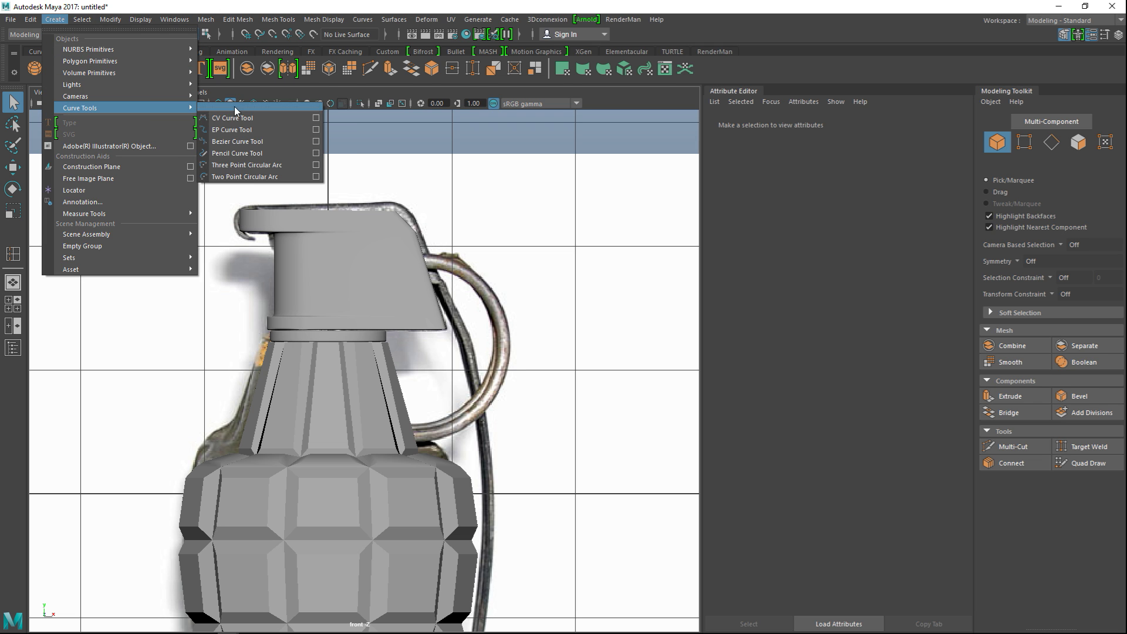
click(233, 118)
alt+middle_drag(345, 322, 418, 444)
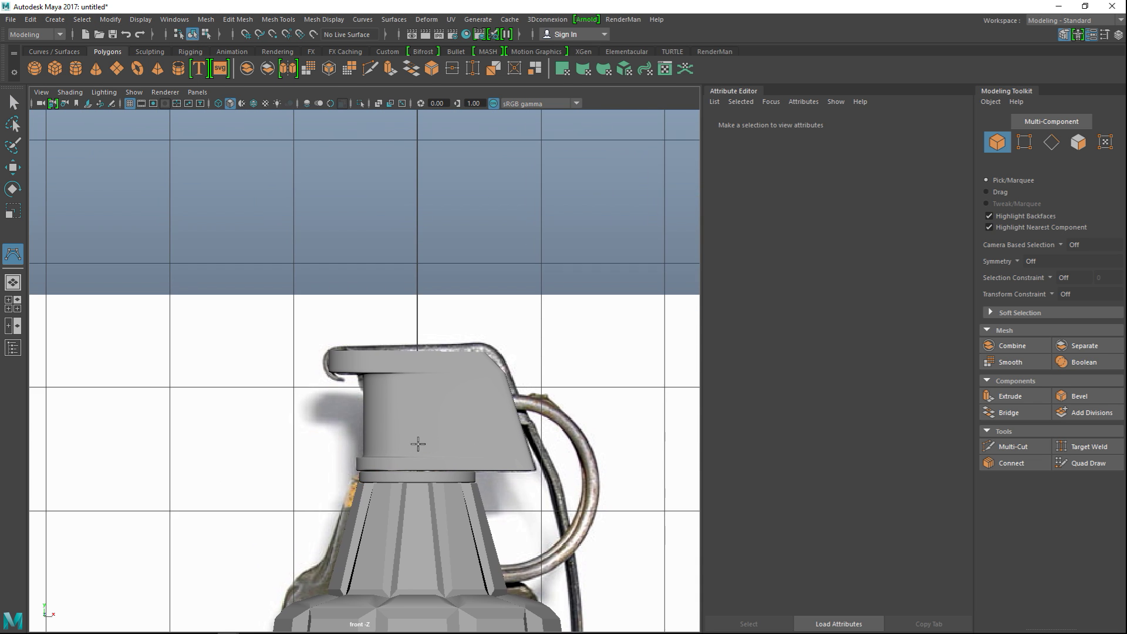
scroll(418, 444, up, 5)
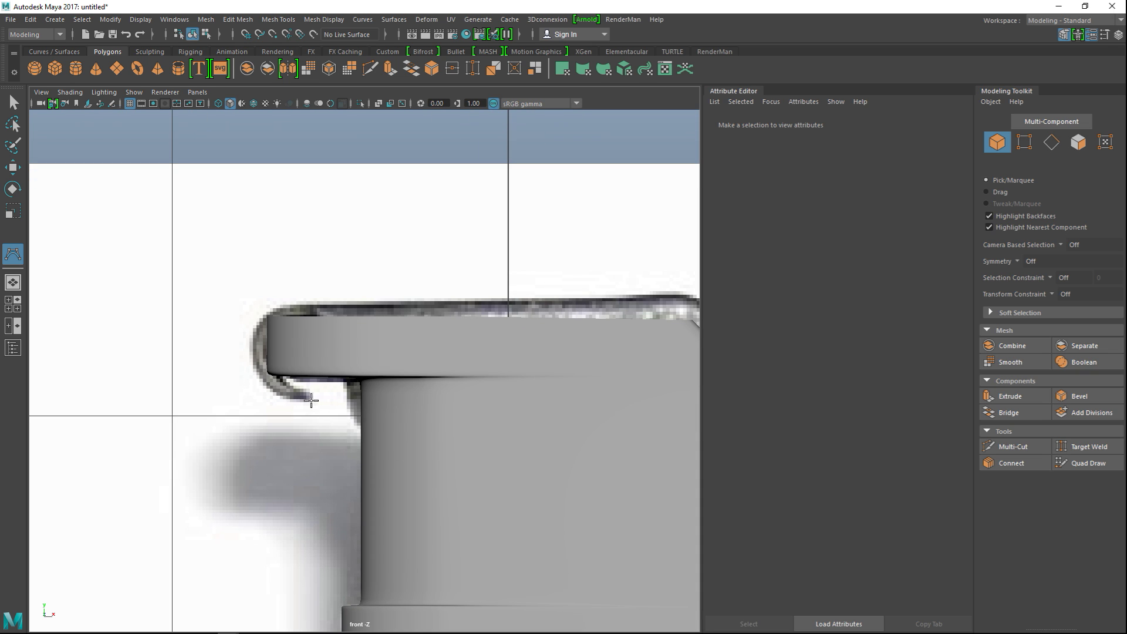
click(310, 399)
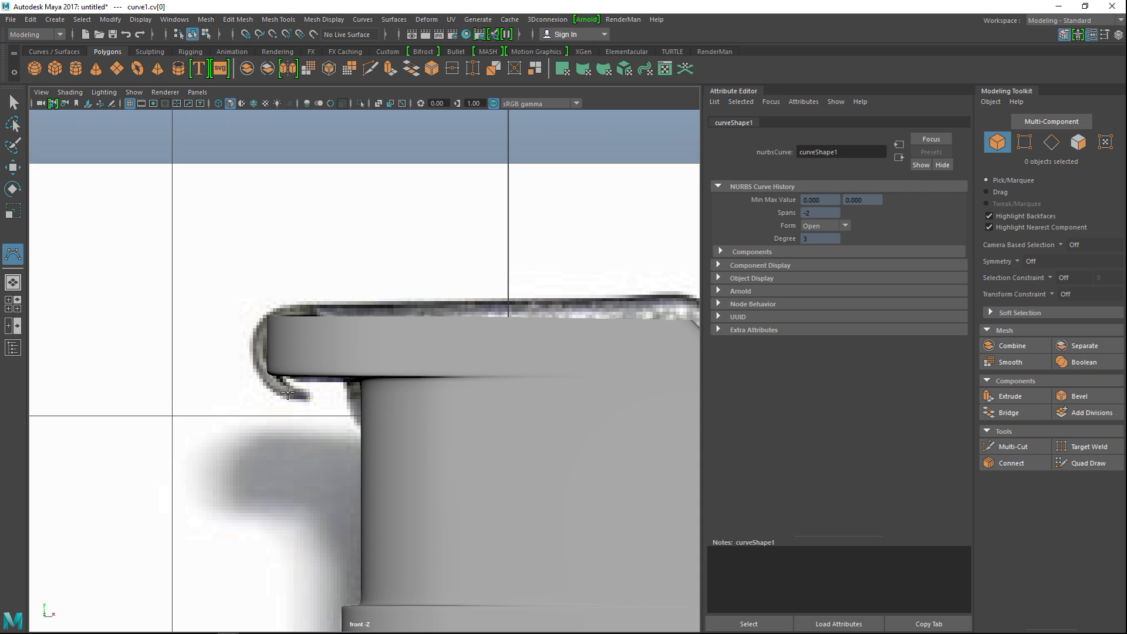
click(265, 378)
click(256, 359)
click(256, 330)
click(273, 309)
click(287, 307)
- Continue the CV curve along the lever's flat upper stretch to the start of its downward bend
alt+middle_drag(344, 330, 240, 318)
click(218, 310)
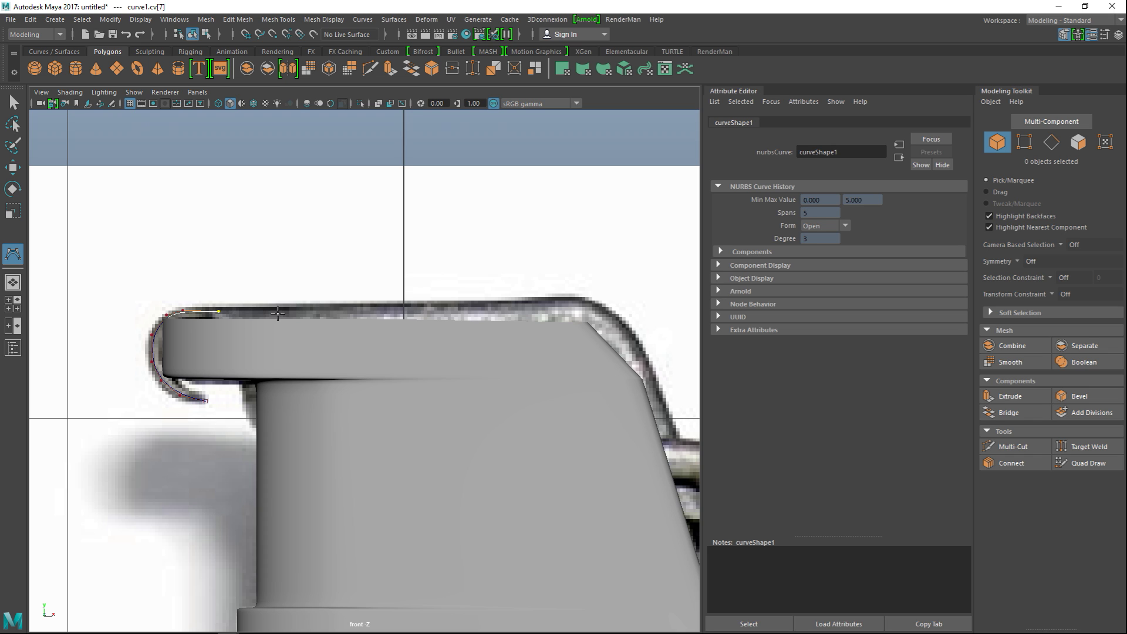
click(288, 310)
click(360, 309)
click(415, 307)
click(475, 306)
click(525, 305)
click(574, 302)
- Continue the CV curve around the reference lever's rounded downward bend at the fuze head's sloped corner
alt+middle_drag(588, 313, 371, 265)
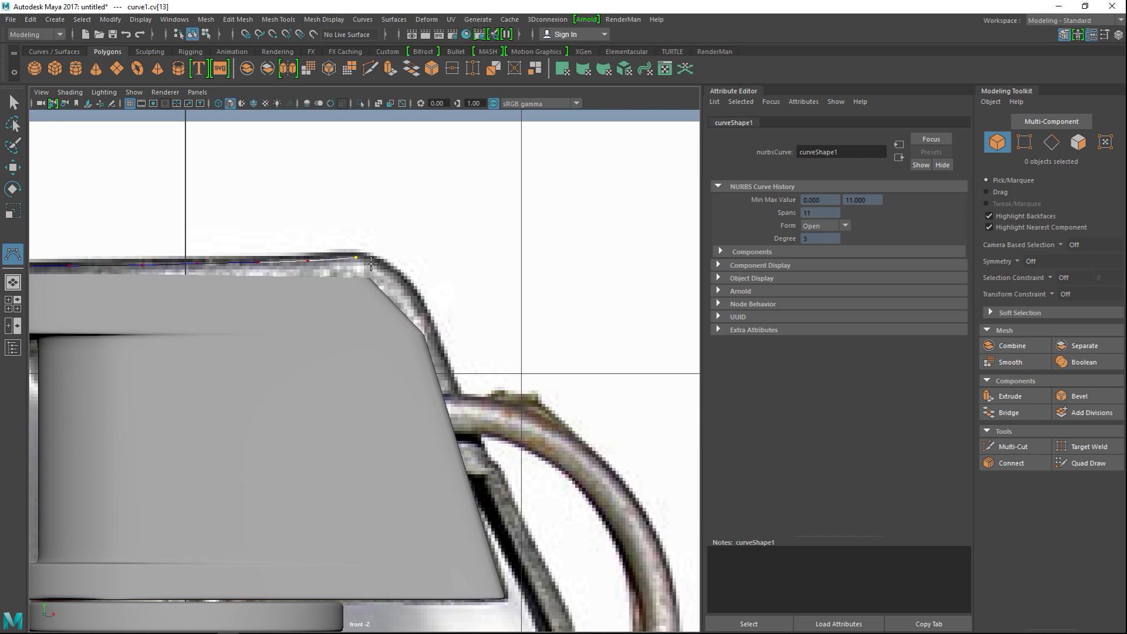
click(384, 268)
click(406, 287)
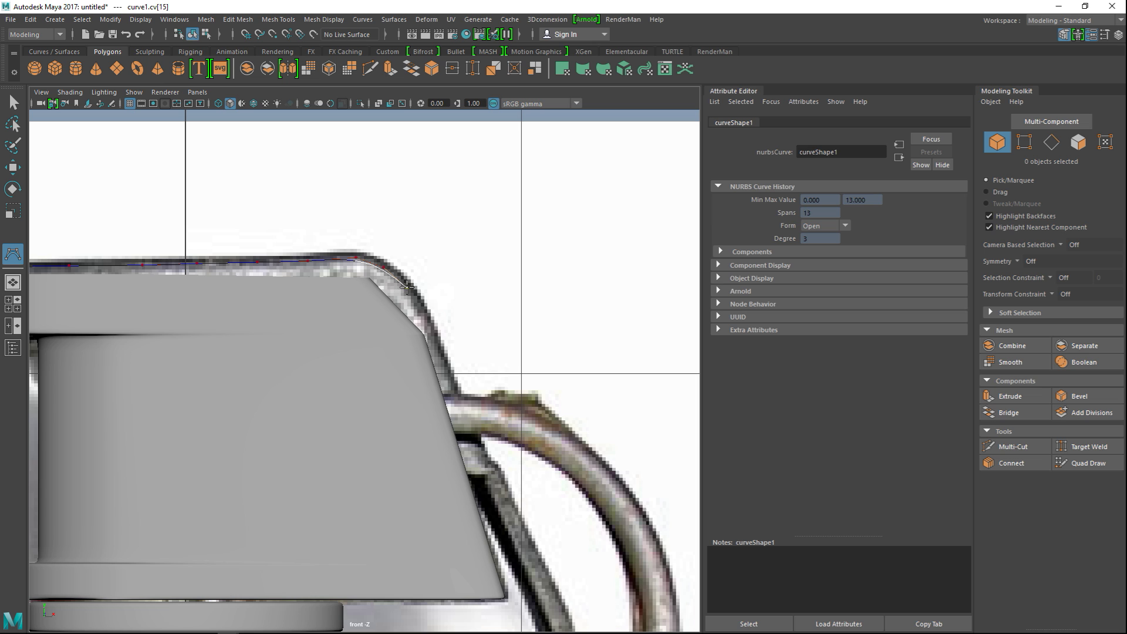
click(426, 317)
- Extend the CV curve down the reference lever's slanted stretch beside the fuze head, passing behind the upper part of the pull ring
alt+middle_drag(488, 372, 415, 233)
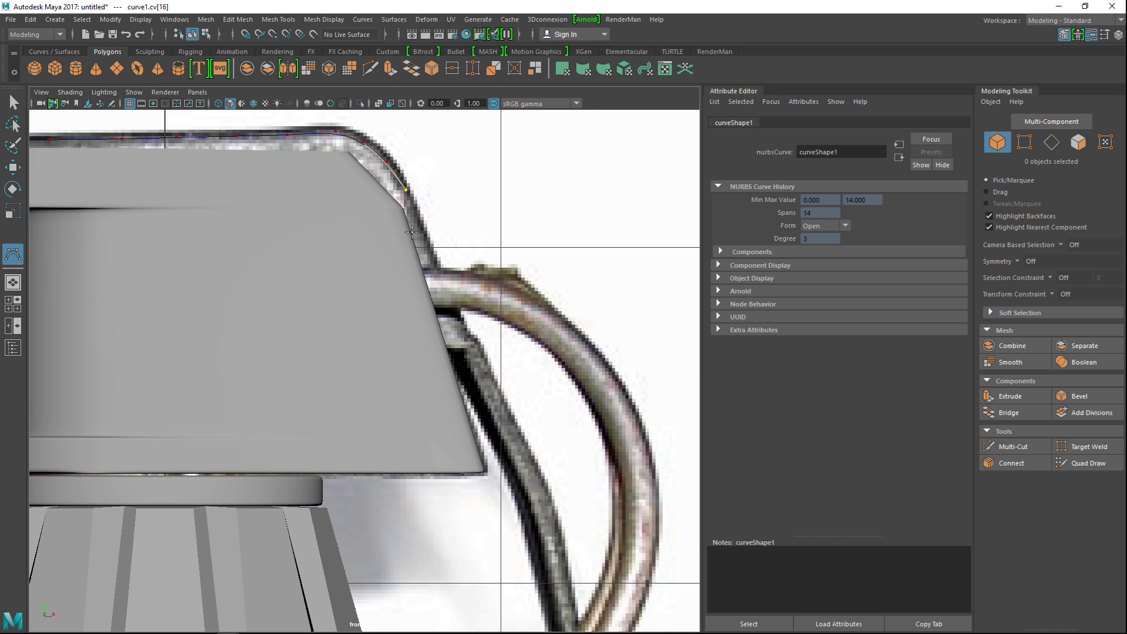
click(418, 230)
click(427, 257)
click(459, 326)
click(481, 366)
alt+middle_drag(499, 407, 378, 300)
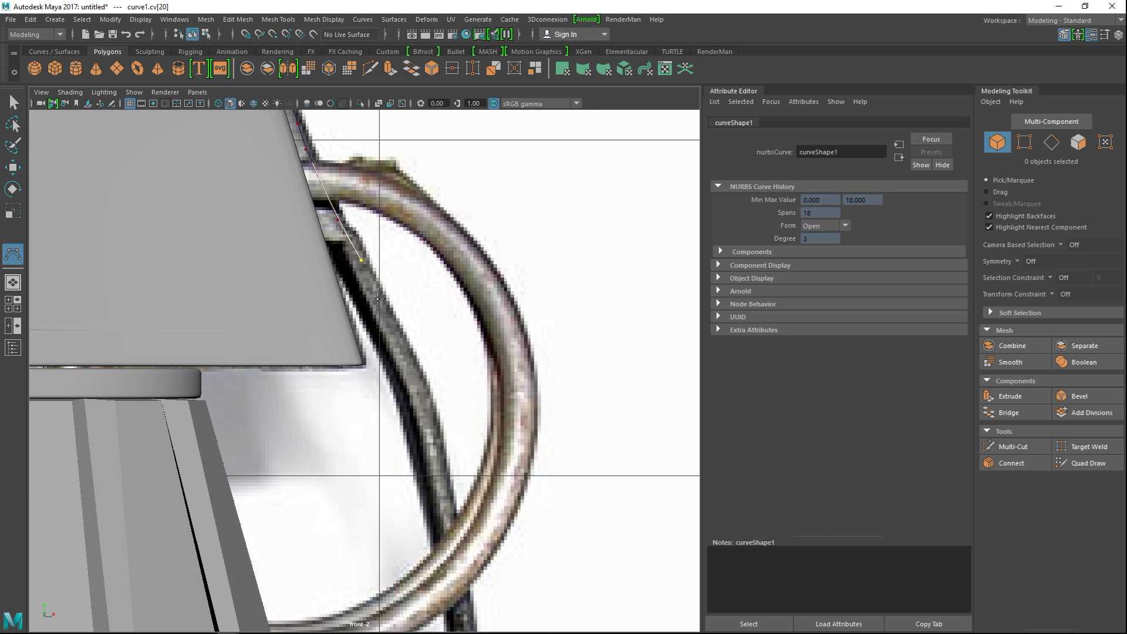
click(386, 314)
click(424, 389)
- Carry the CV curve past the lower crossing of the pull ring and down the lever beside the upper grenade body
alt+middle_drag(460, 438, 428, 272)
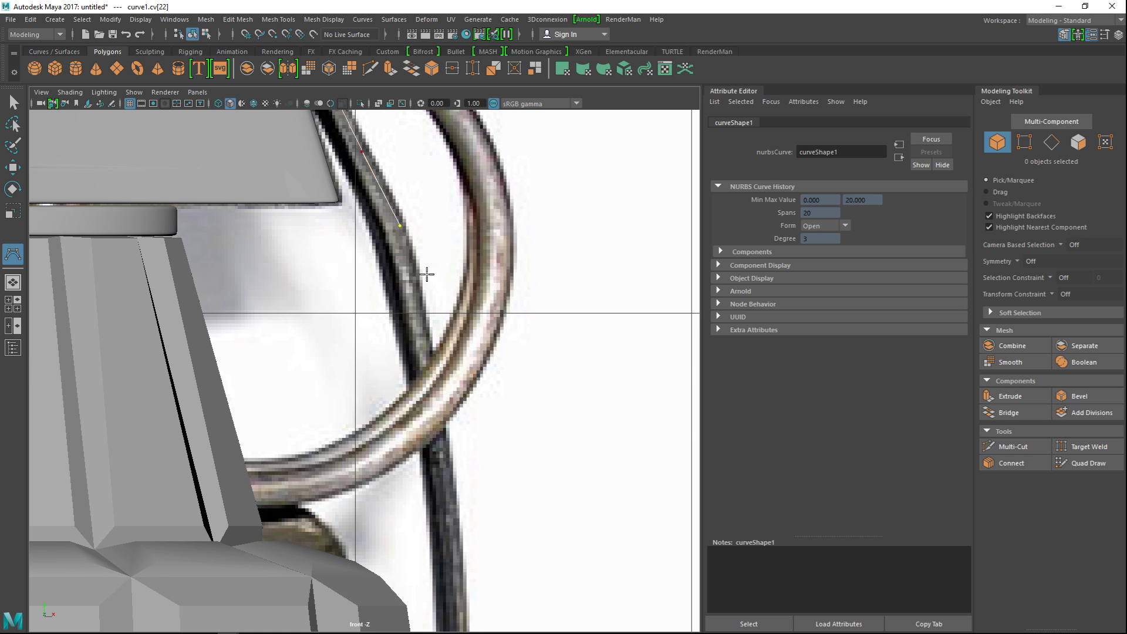
click(418, 304)
click(430, 353)
alt+middle_drag(460, 438, 460, 270)
click(457, 286)
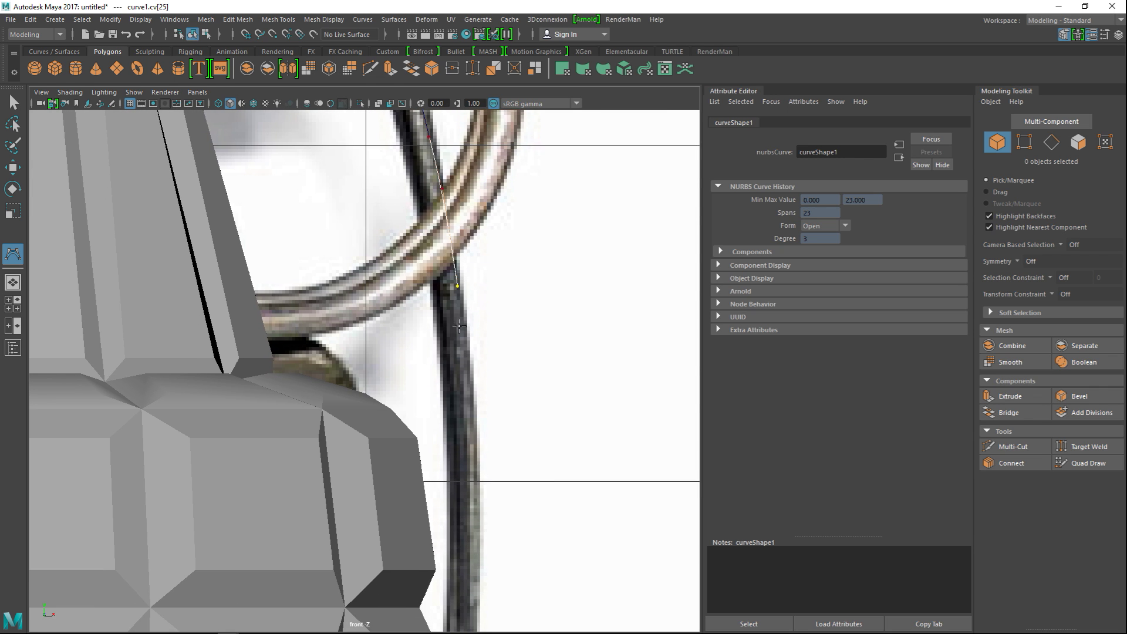
click(473, 446)
click(474, 532)
- Trace the lever's inward-curving lower stretch to its tip beside the grenade body and finish the curve
alt+middle_drag(477, 541, 495, 277)
click(470, 331)
click(466, 419)
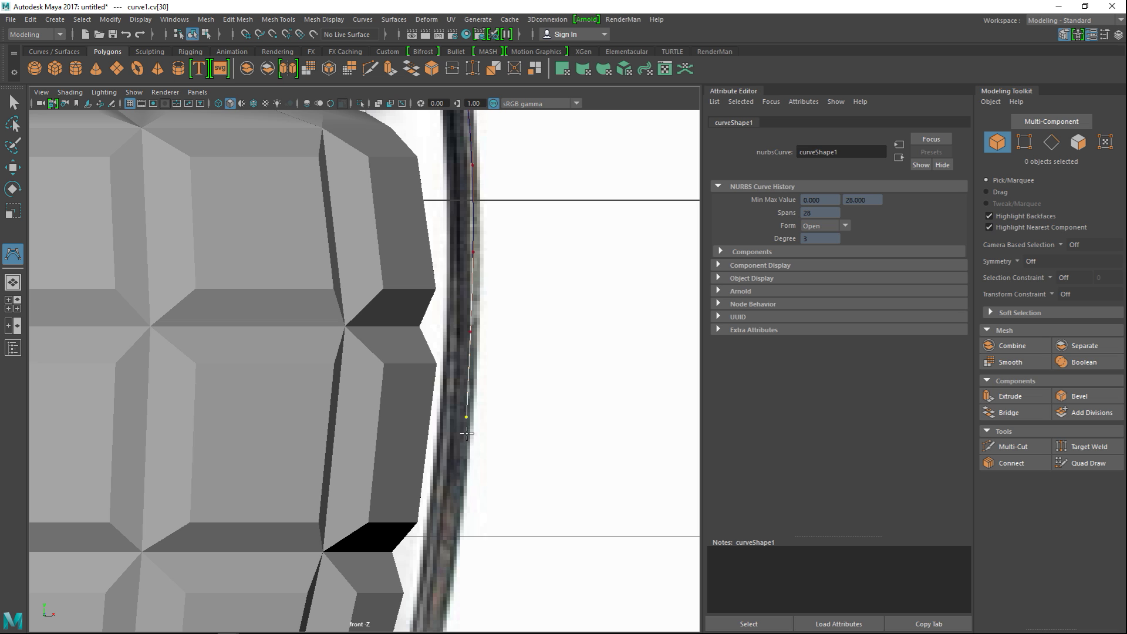
click(459, 495)
alt+middle_drag(466, 515, 517, 281)
click(495, 332)
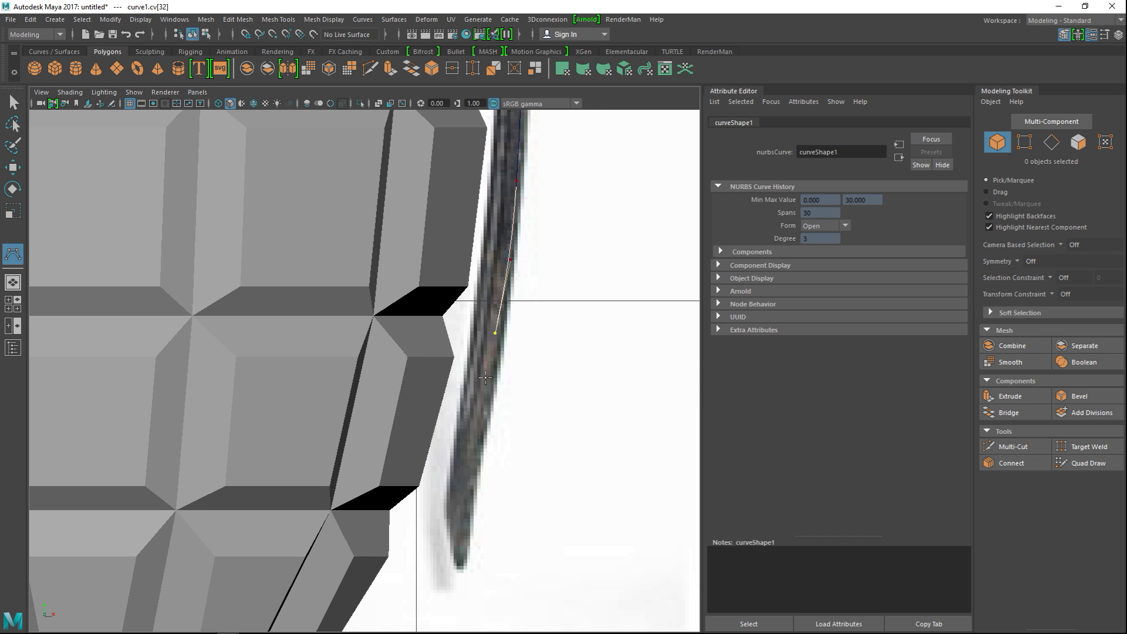
click(483, 402)
click(472, 464)
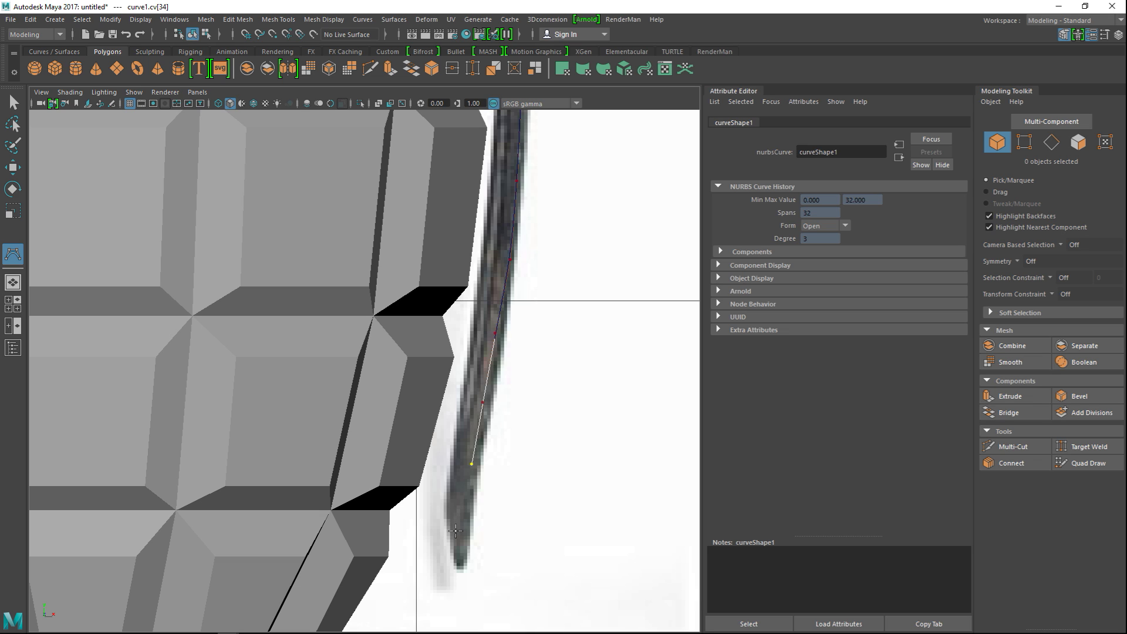
click(455, 557)
key(Return)
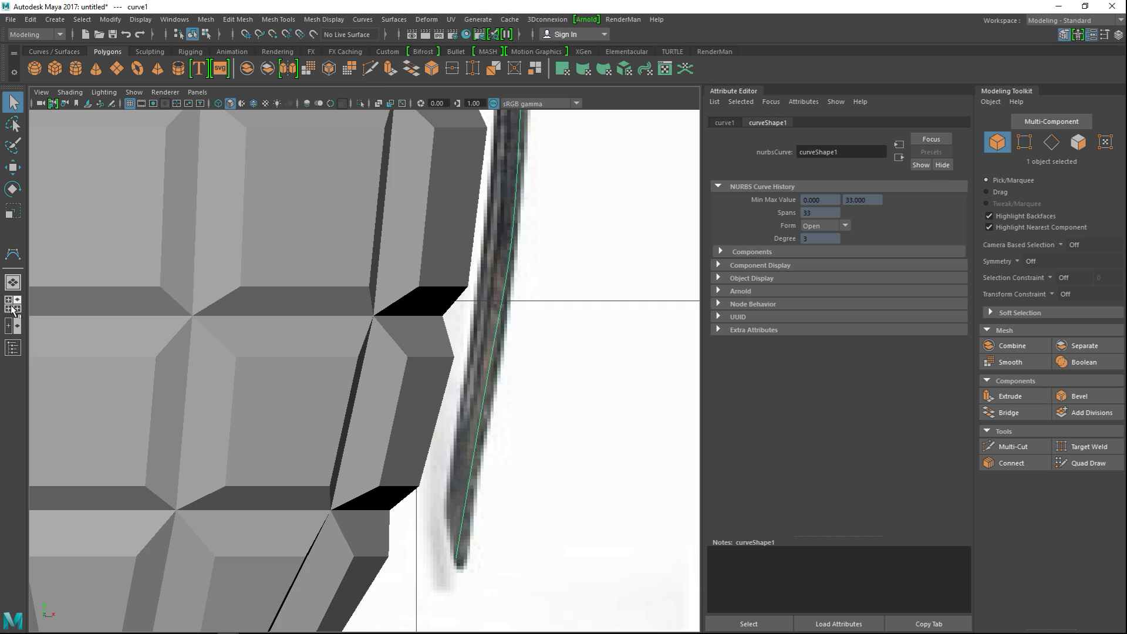
- In the perspective view, create a polygon cube and move it beside the grenade's neck at X -2.39, Y 2.49
key(space)
key(space)
scroll(489, 318, up, 5)
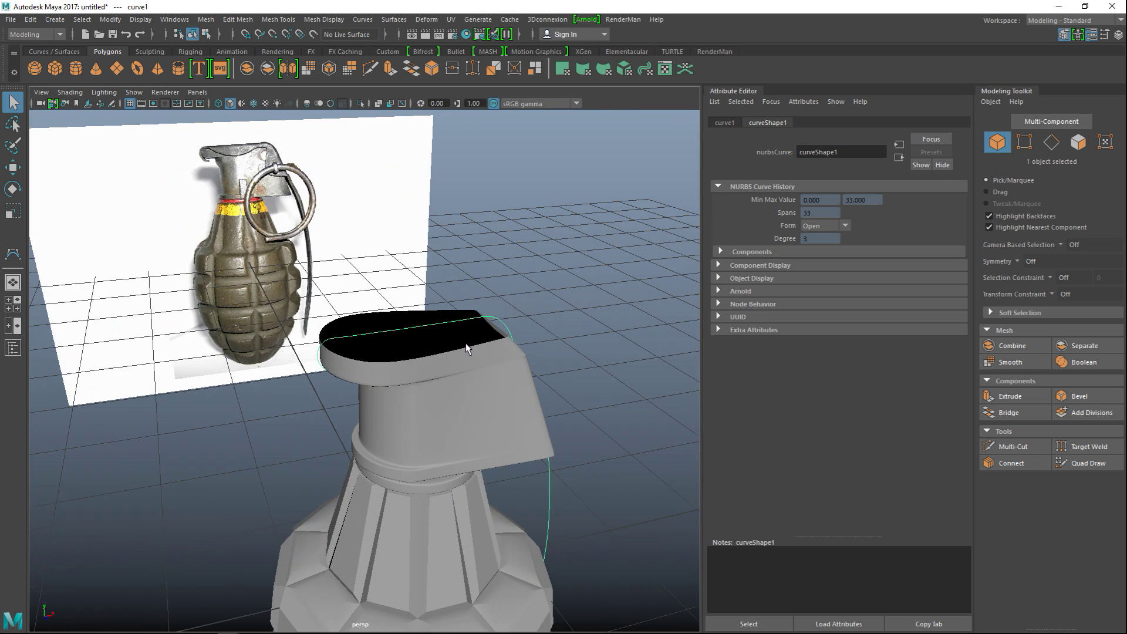
alt+drag(401, 391, 255, 415)
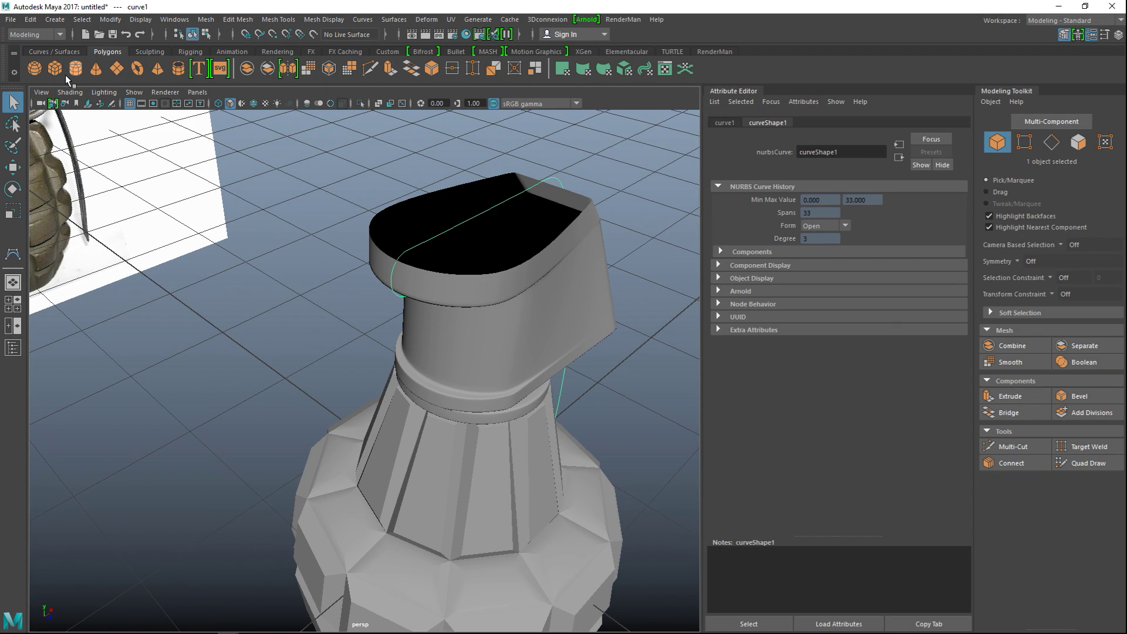
click(275, 323)
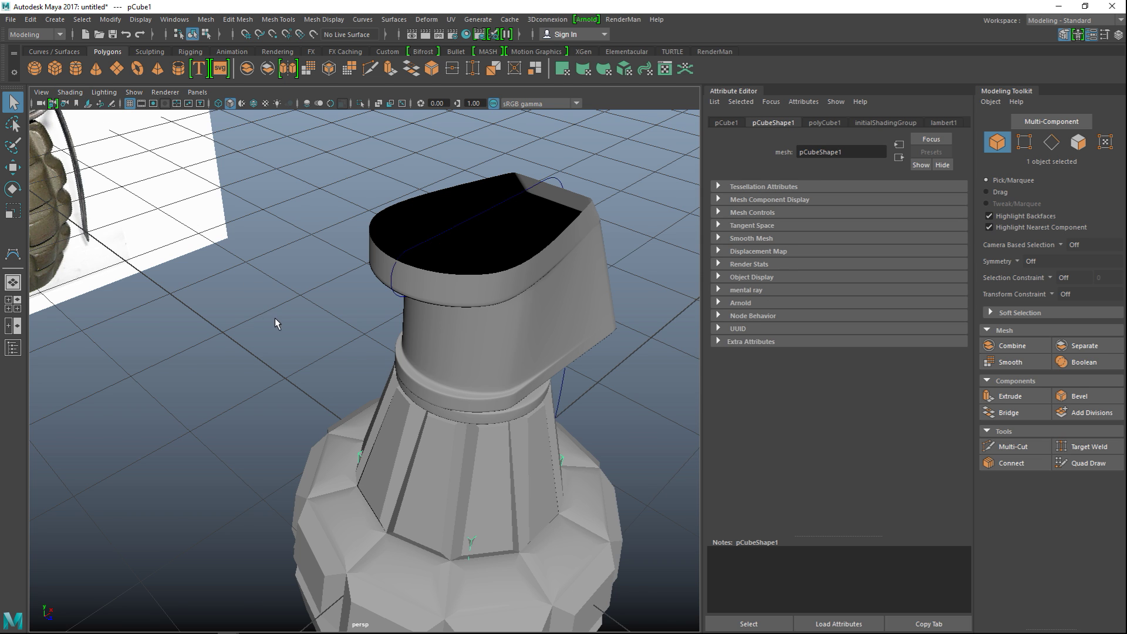
key(w)
scroll(275, 318, down, 10)
mouse_move(392, 364)
mouse_down()
mouse_move(404, 283)
mouse_move(403, 354)
mouse_move(374, 356)
mouse_up()
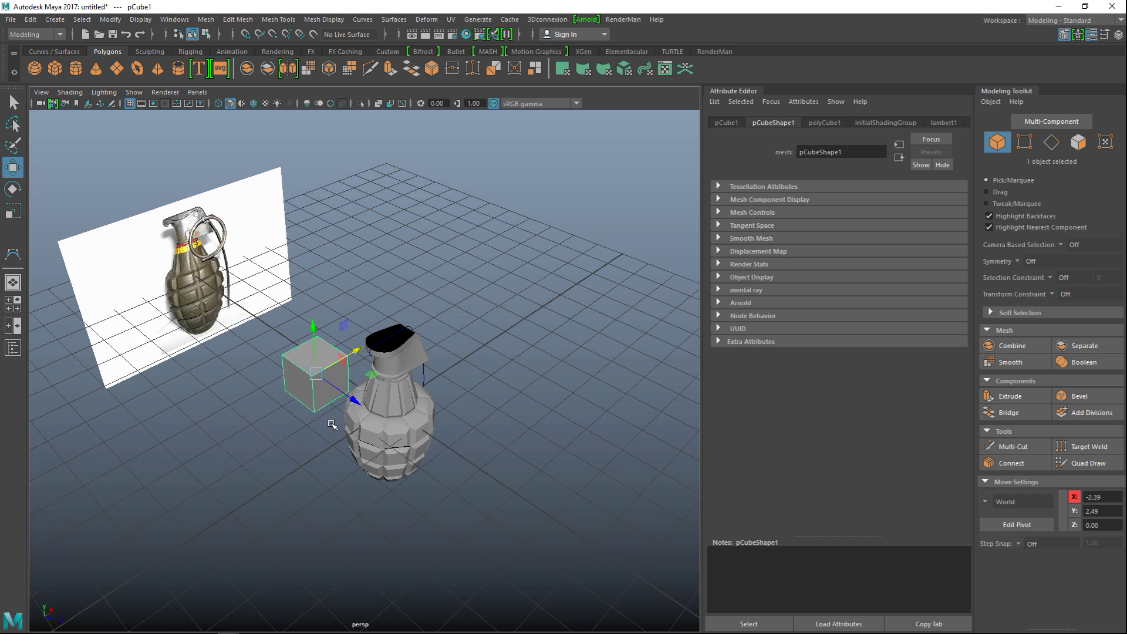
- Switch the cube to face mode and select its side face pointing along positive Z
scroll(274, 423, up, 5)
right_drag(195, 274, 201, 308)
alt+drag(202, 448, 453, 395)
click(449, 393)
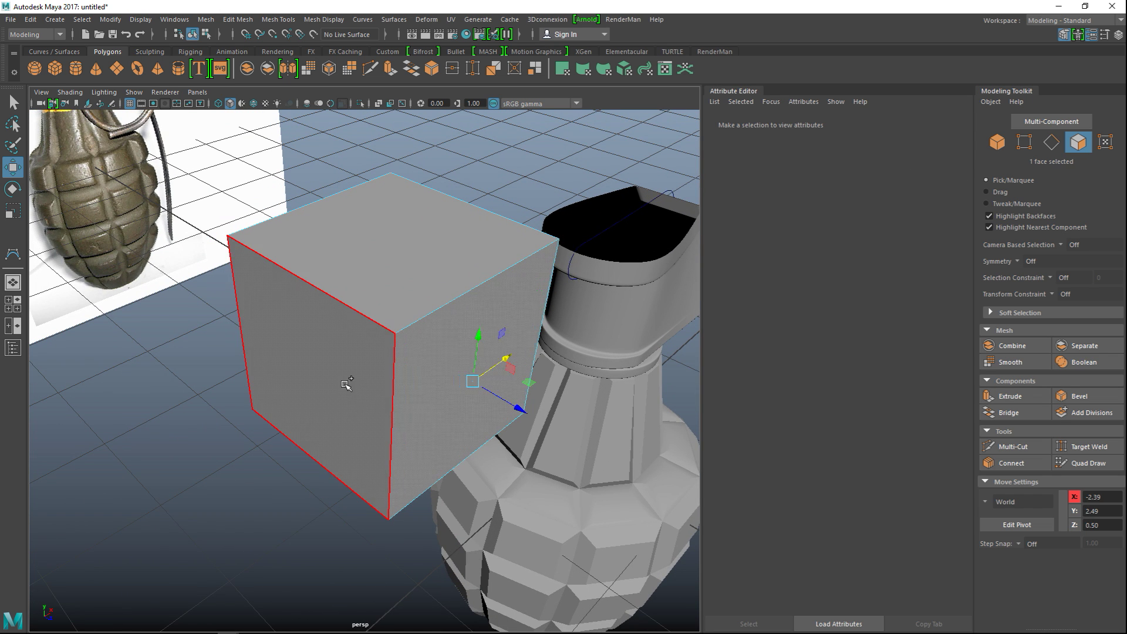
- Delete the cube's side and bottom faces, keeping only its top face as a flat plane
shift+click(328, 405)
key(Delete)
click(328, 293)
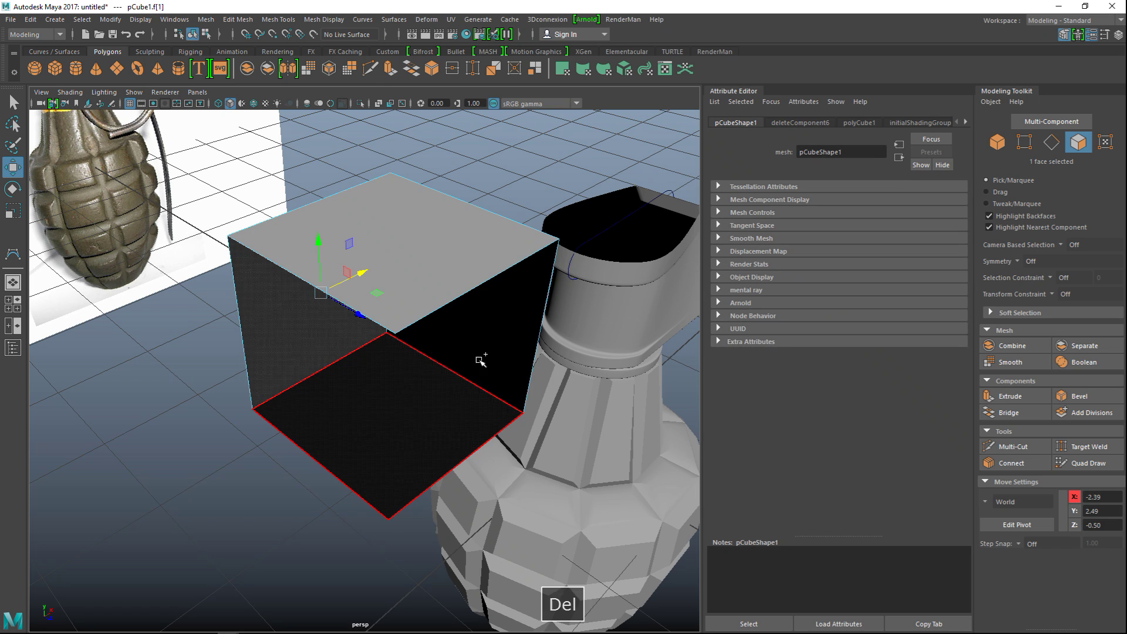
click(410, 411)
key(Delete)
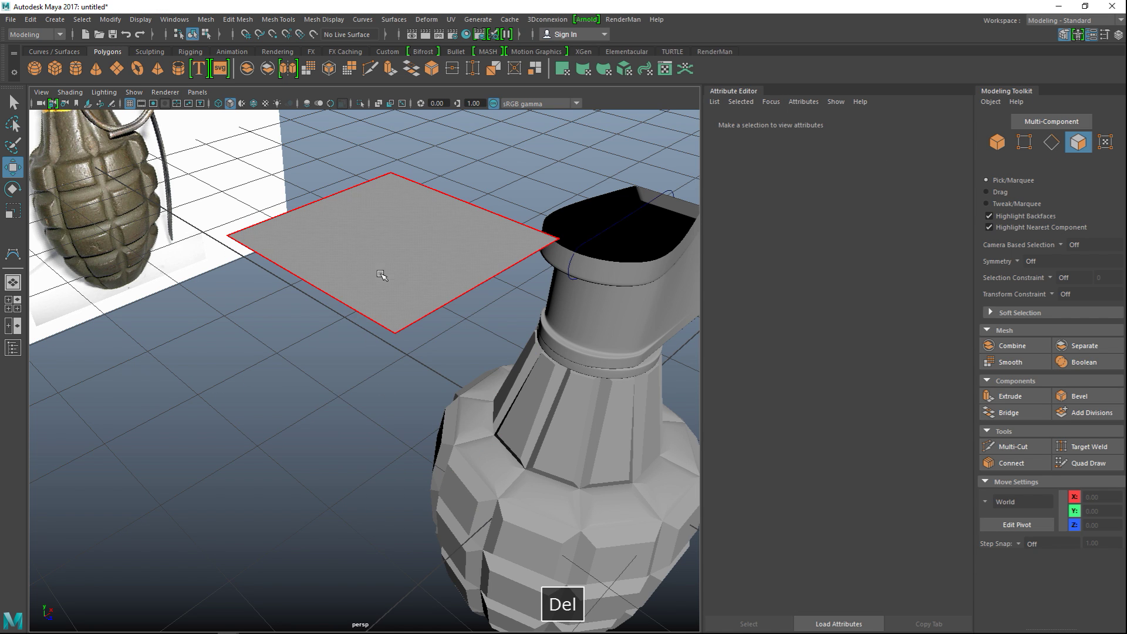
- Center the pivot of the remaining plane and position it vertically at about Y 2.41
right_drag(386, 269, 423, 250)
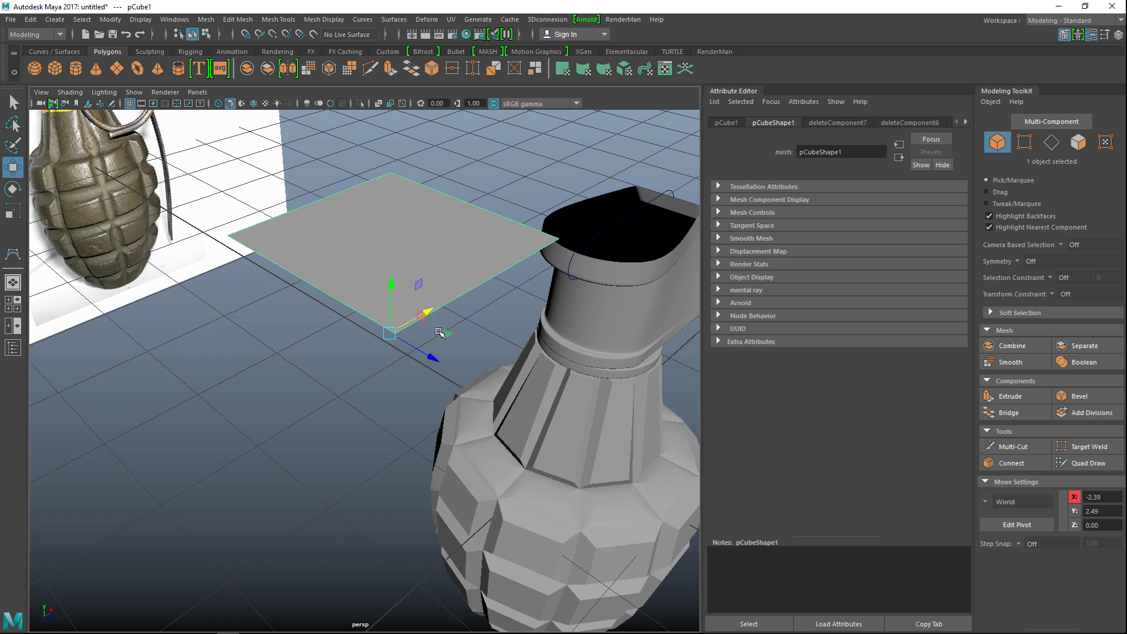
drag(392, 285, 395, 295)
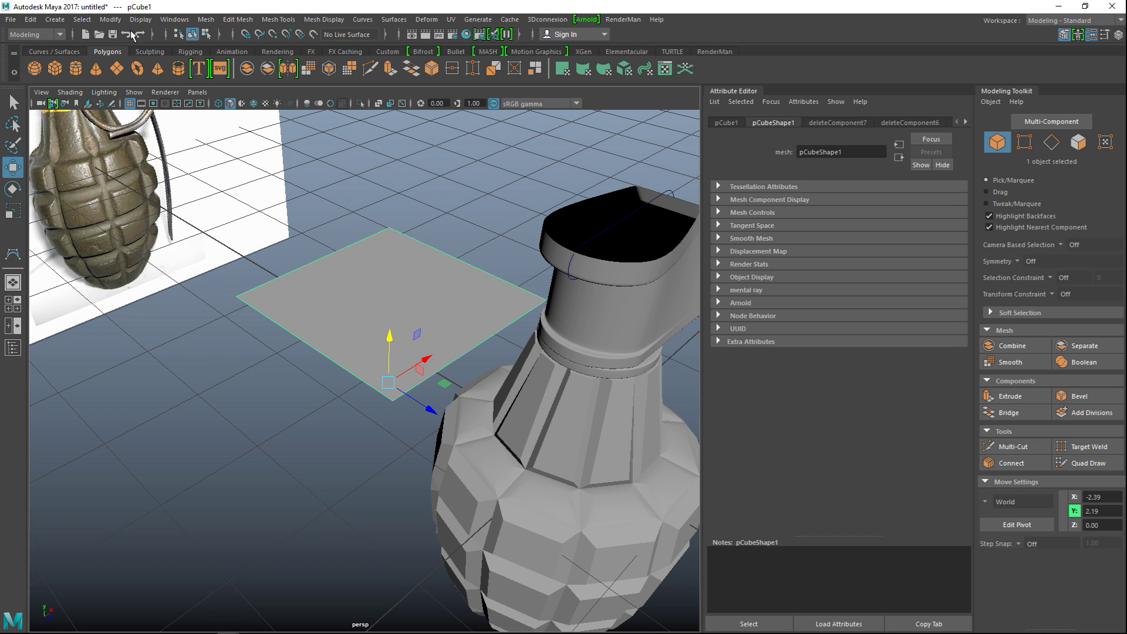
click(110, 20)
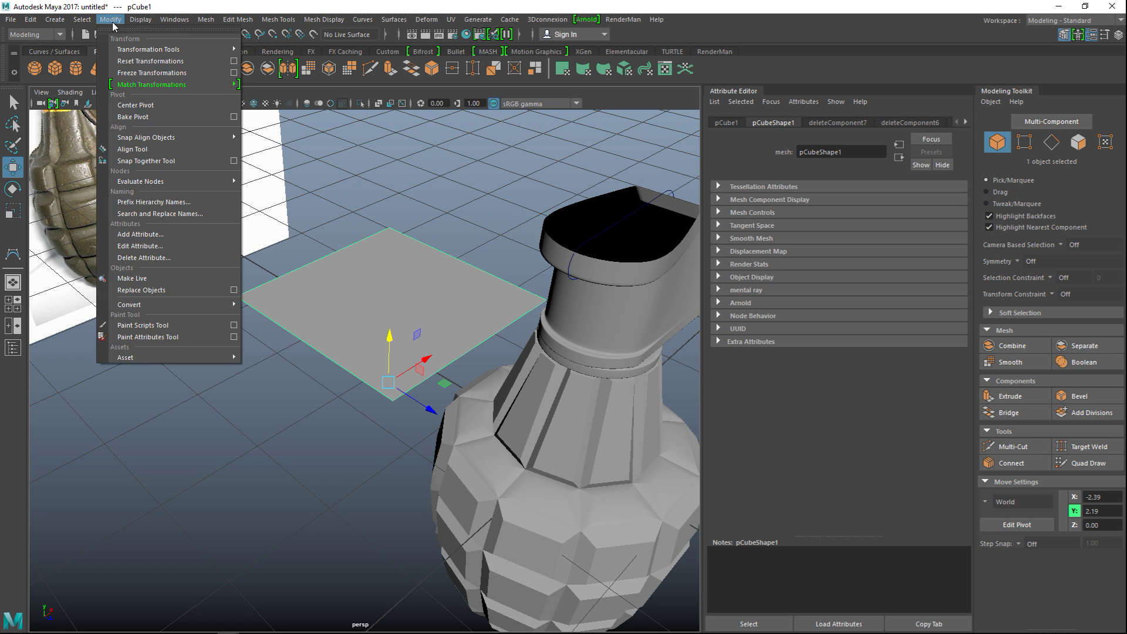
click(144, 104)
drag(397, 243, 406, 293)
alt+drag(418, 364, 369, 375)
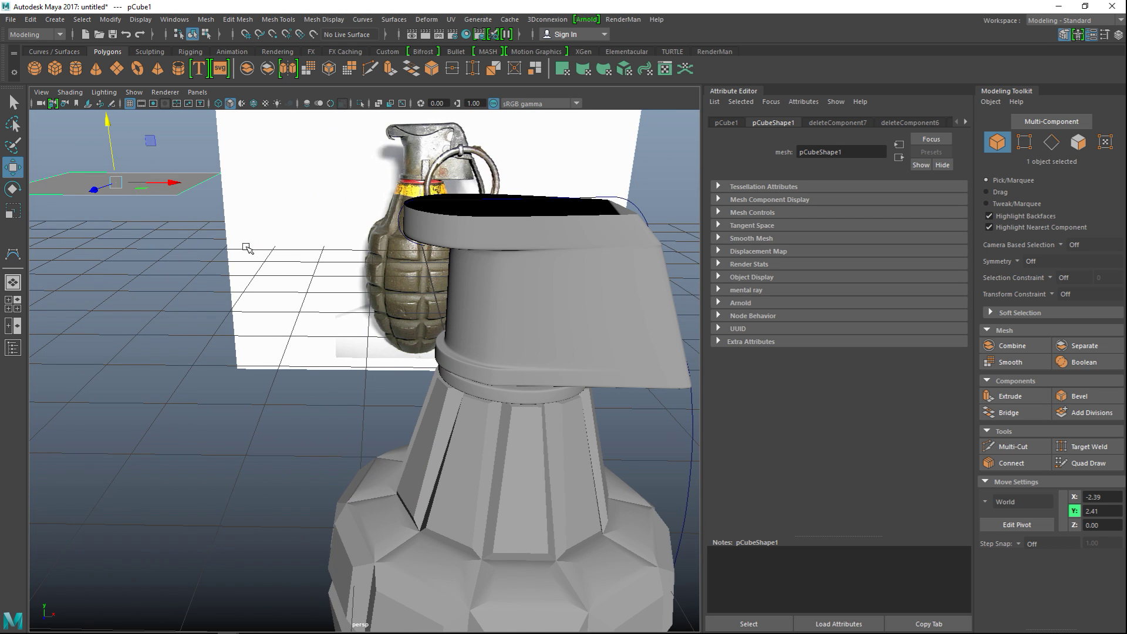
- Move the plane closer to the grenade's neck and narrow it to about 0.07 scale in X
drag(106, 125, 366, 274)
key(r)
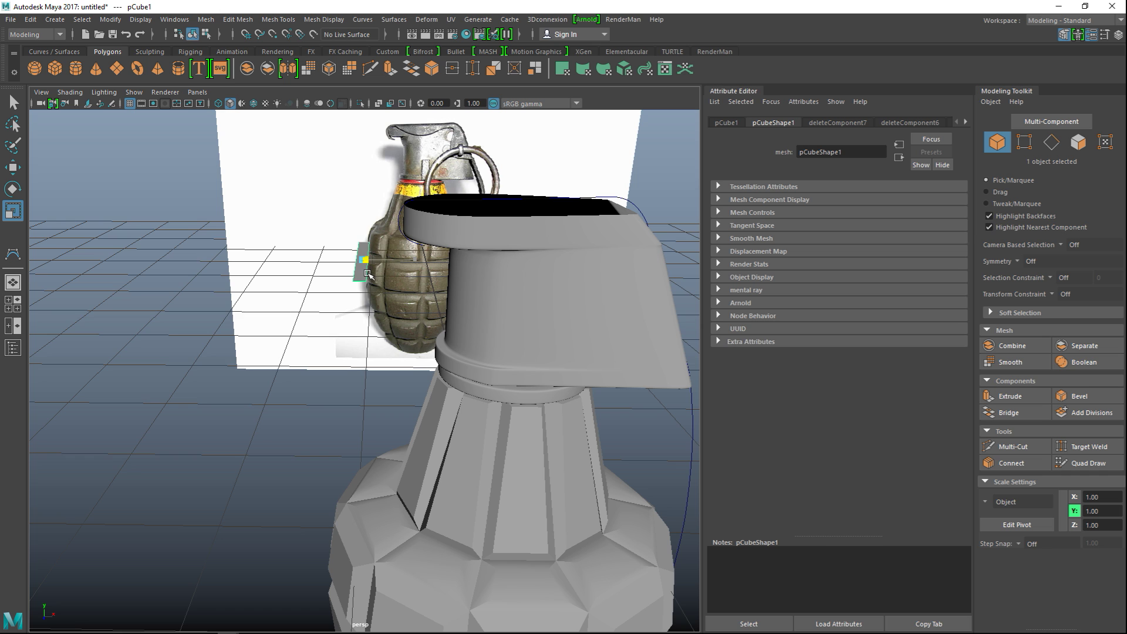
click(9, 299)
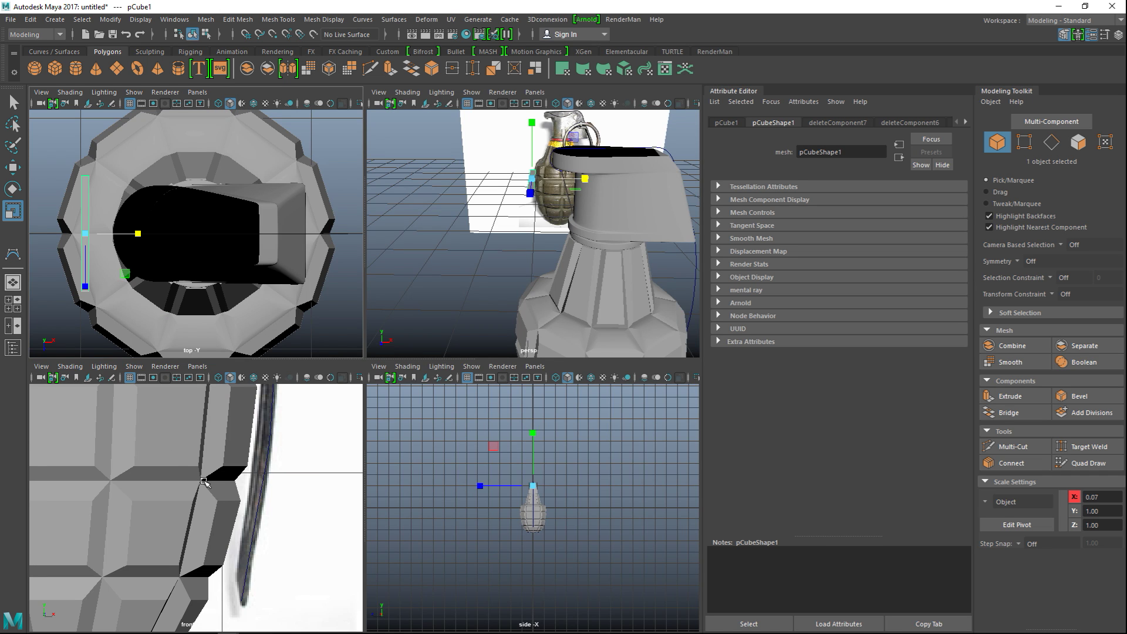
- In the front view, move the plane along X to about -0.56, just below the lever curve's hooked end
key(space)
key(f)
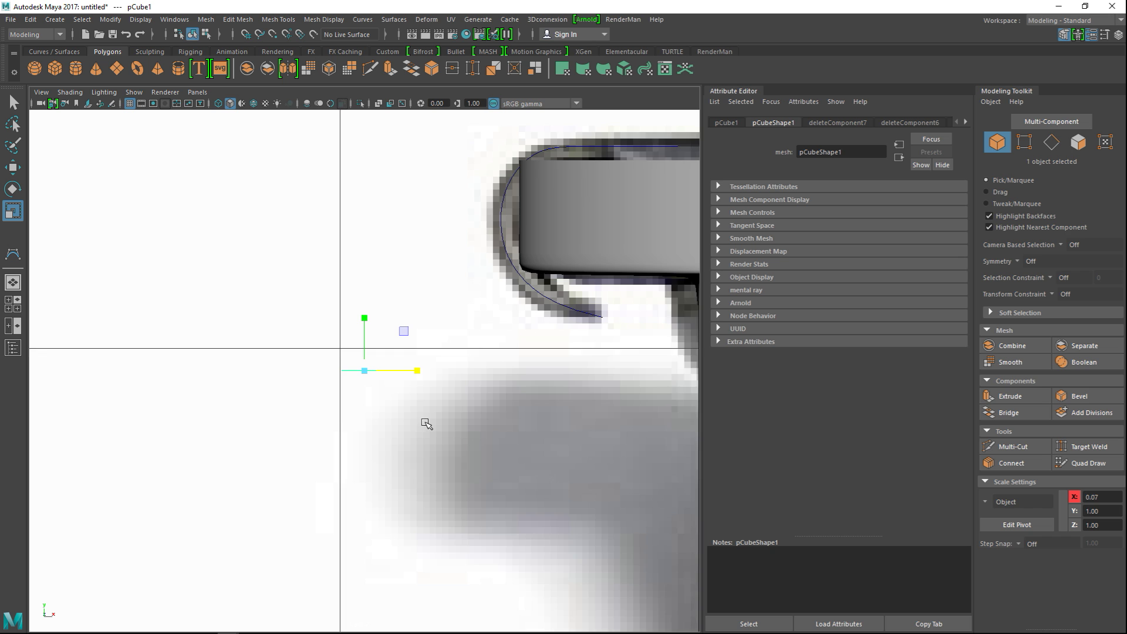
scroll(428, 423, up, 1)
alt+middle_drag(440, 440, 245, 447)
scroll(245, 447, down, 5)
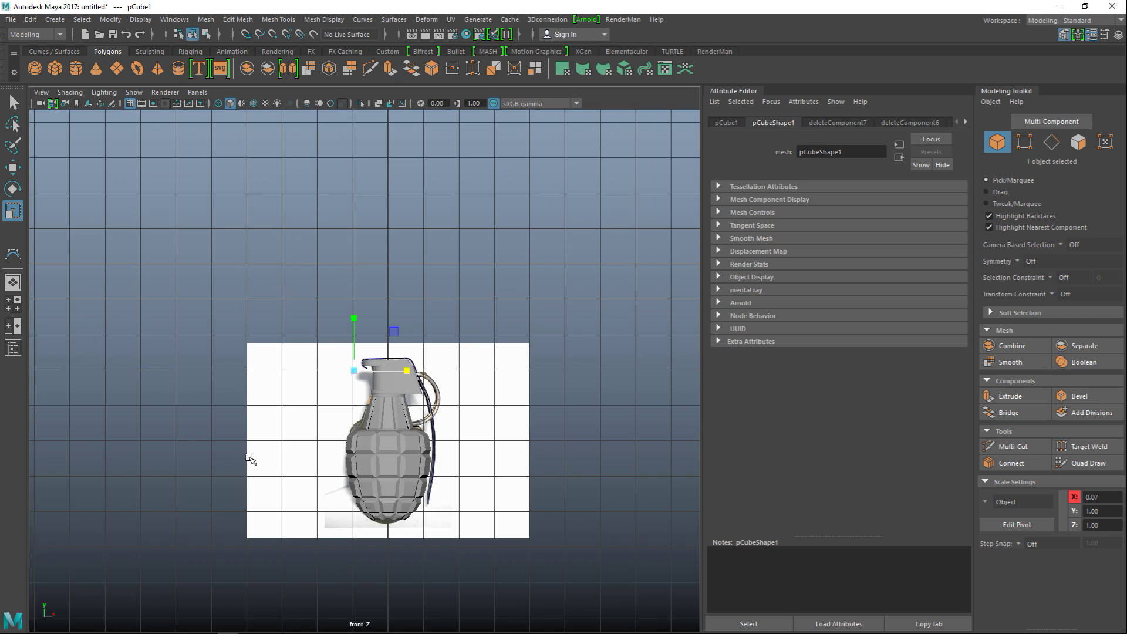
scroll(250, 458, up, 3)
key(w)
scroll(366, 444, up, 5)
drag(346, 377, 453, 394)
scroll(438, 398, up, 3)
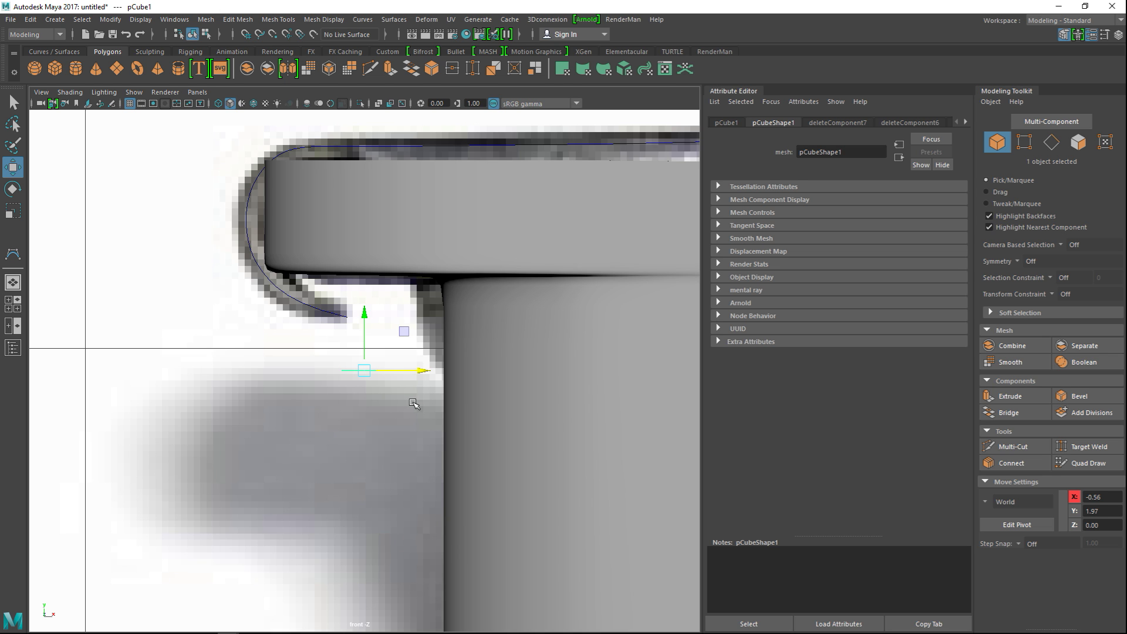
- Hide the grenade reference image plane in the front view
scroll(414, 404, down, 10)
drag(308, 325, 262, 390)
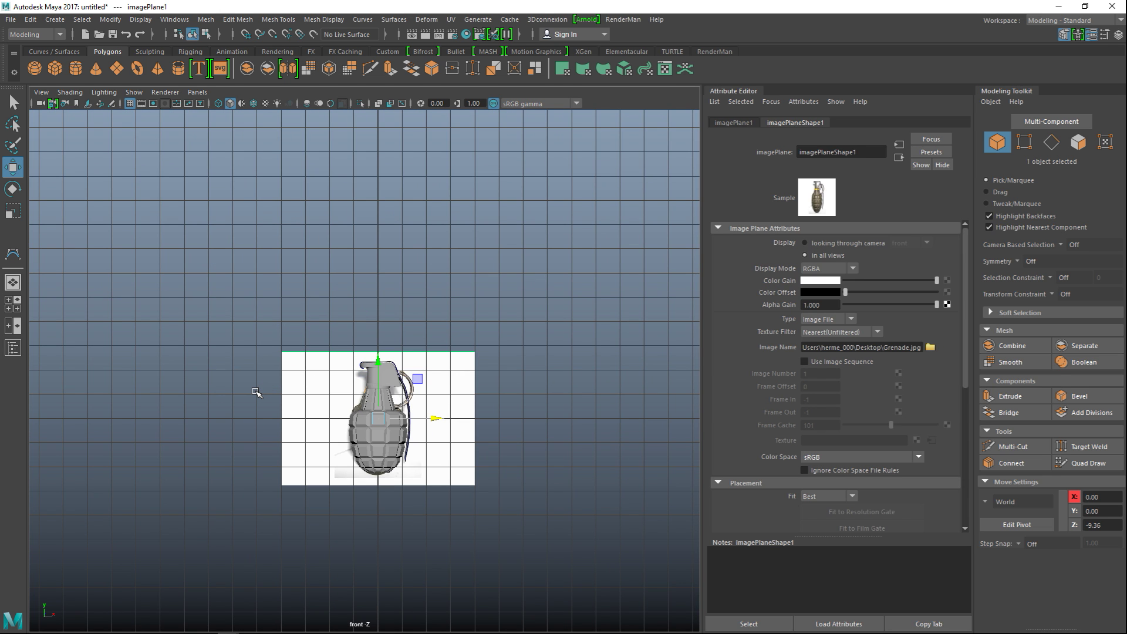
key(ctrl+h)
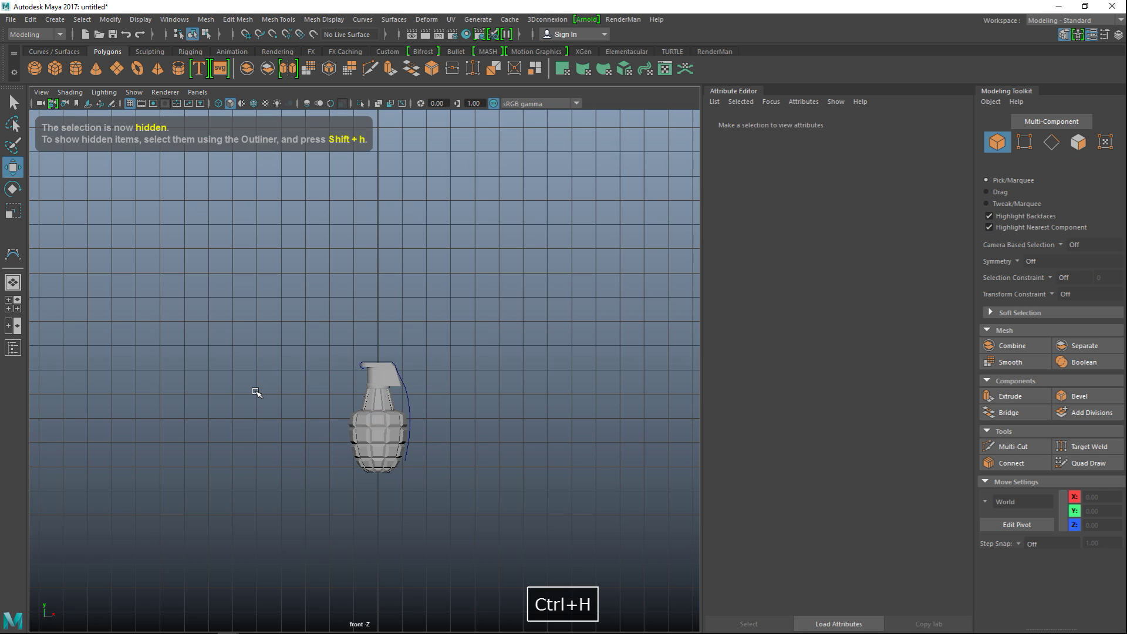
scroll(314, 377, up, 10)
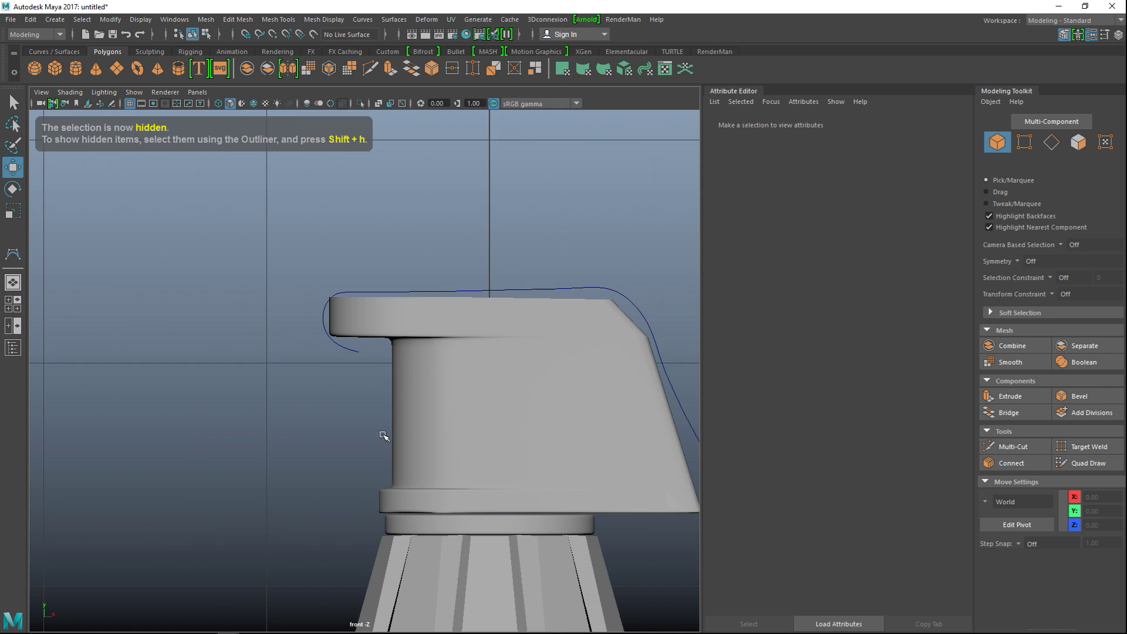
- Reselect the narrow plane and raise it to about Y 2.03, close to the curve's end
scroll(364, 411, up, 3)
click(323, 302)
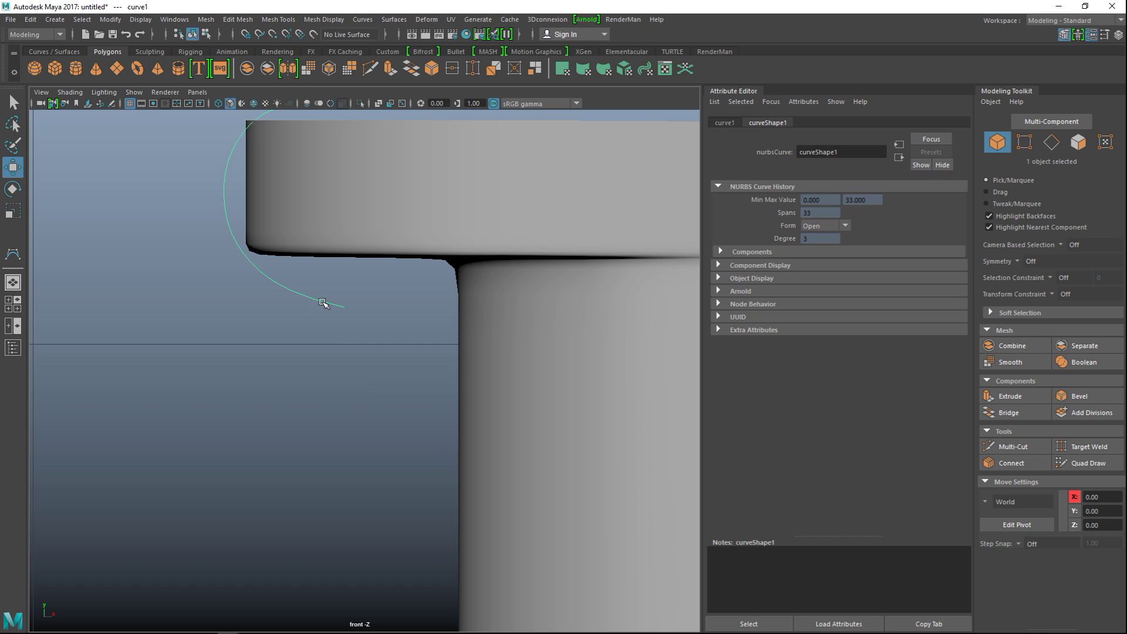
click(390, 356)
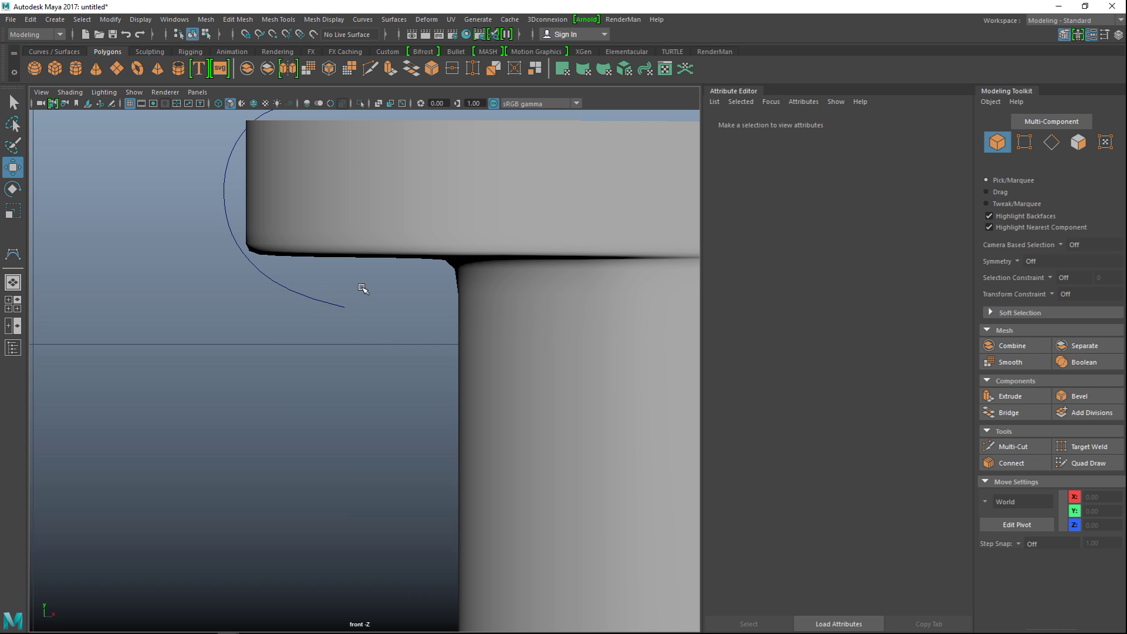
click(415, 405)
drag(364, 320, 365, 264)
scroll(375, 289, up, 2)
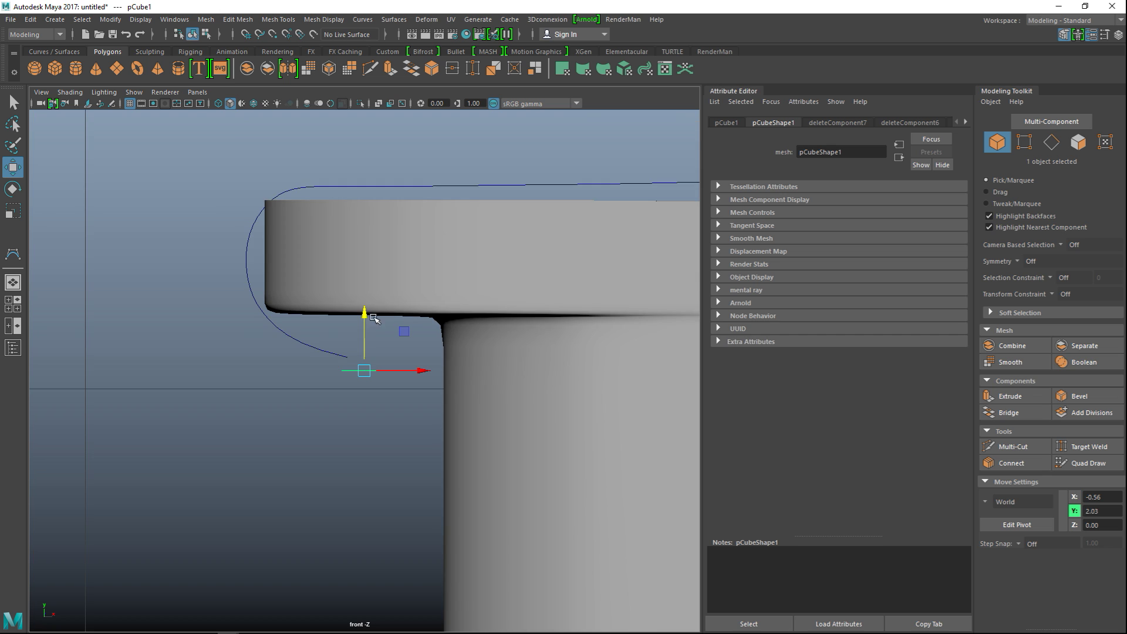
- Rotate the plane perpendicular to the curve's end and move it onto the endpoint at about X -0.59, Y 2.05
scroll(376, 368, up, 3)
key(e)
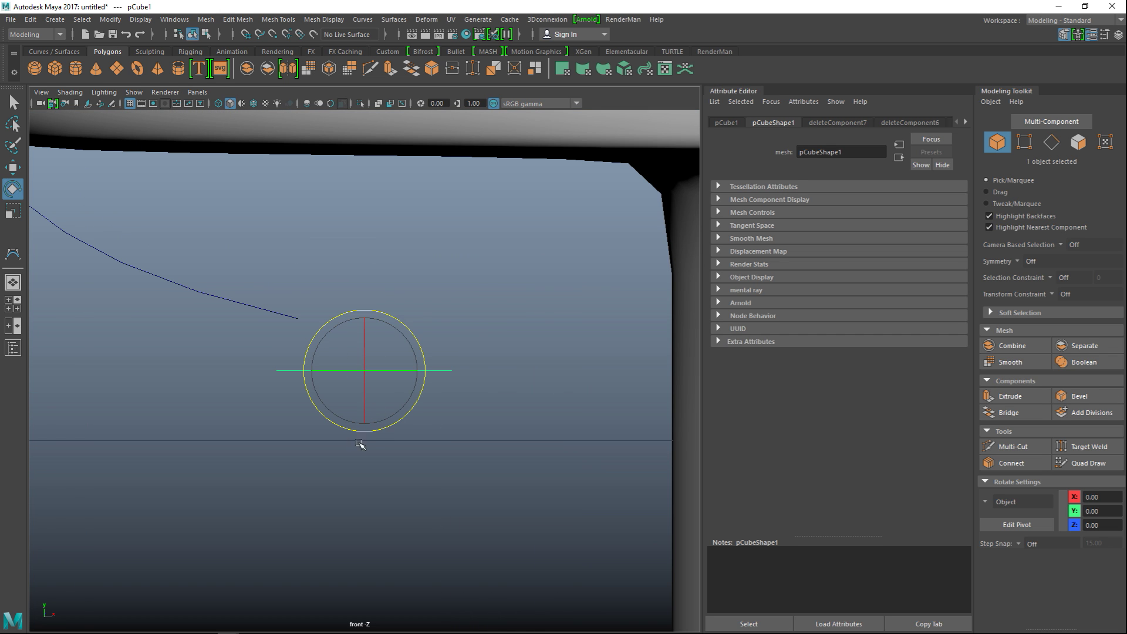
drag(420, 388, 402, 318)
key(w)
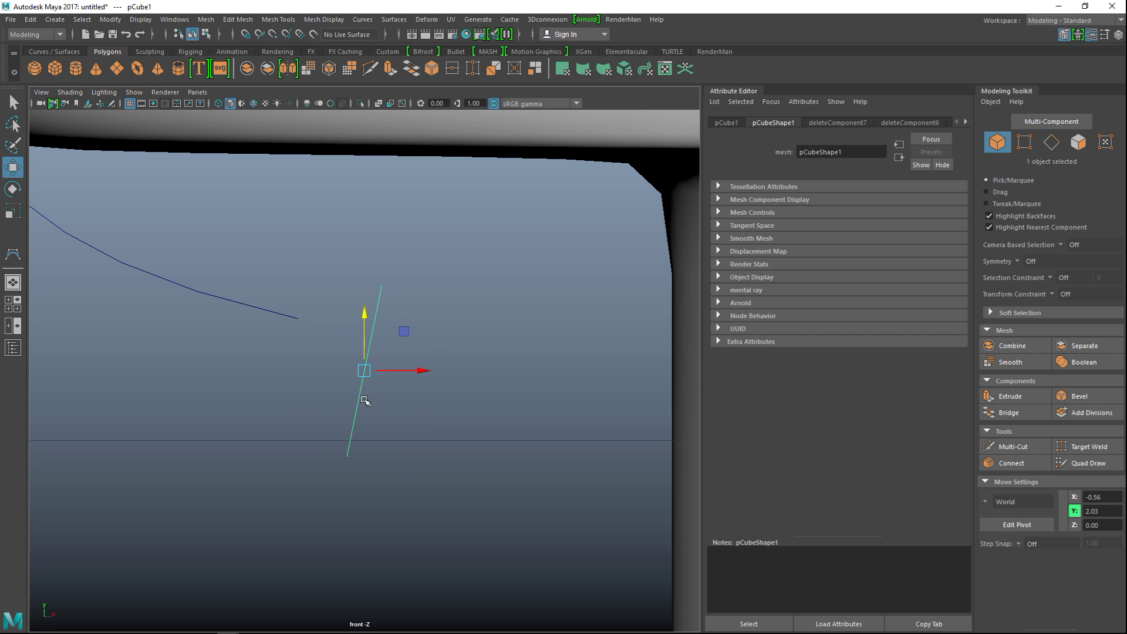
drag(365, 371, 305, 320)
key(f)
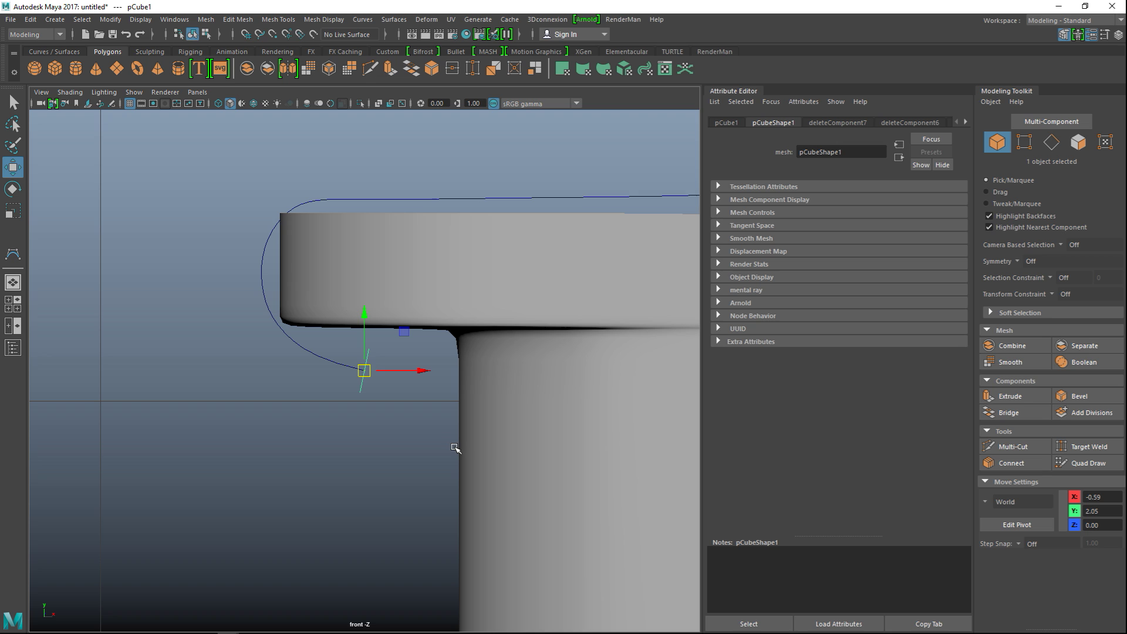
- Scale the plane down uniformly to about 0.03, 0.42, 0.42 at the curve's end
scroll(427, 454, up, 3)
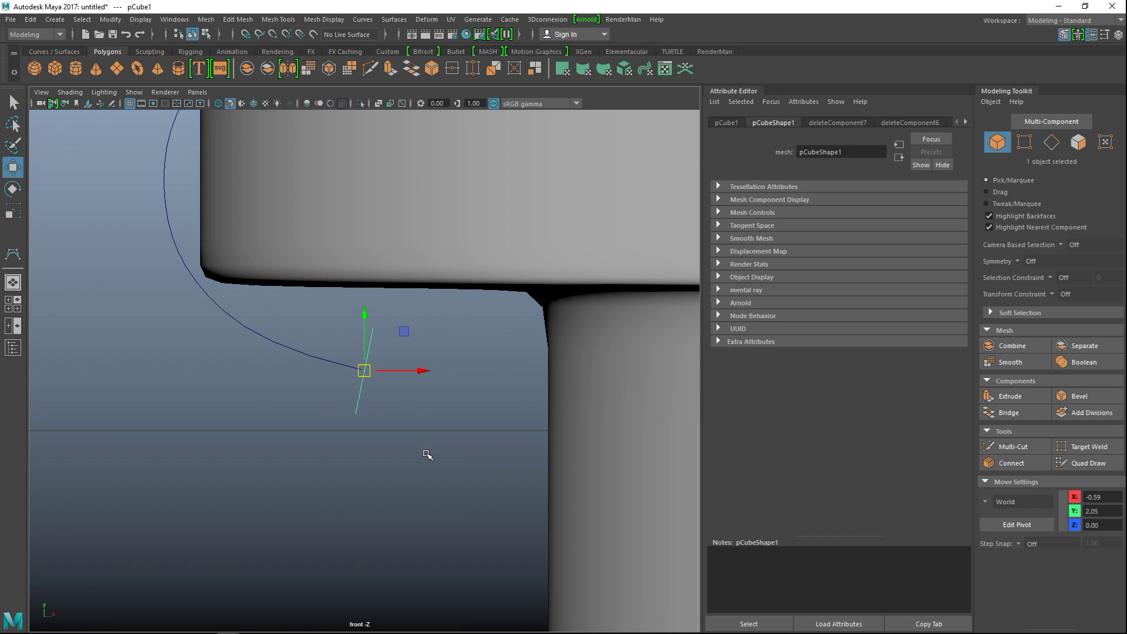
key(r)
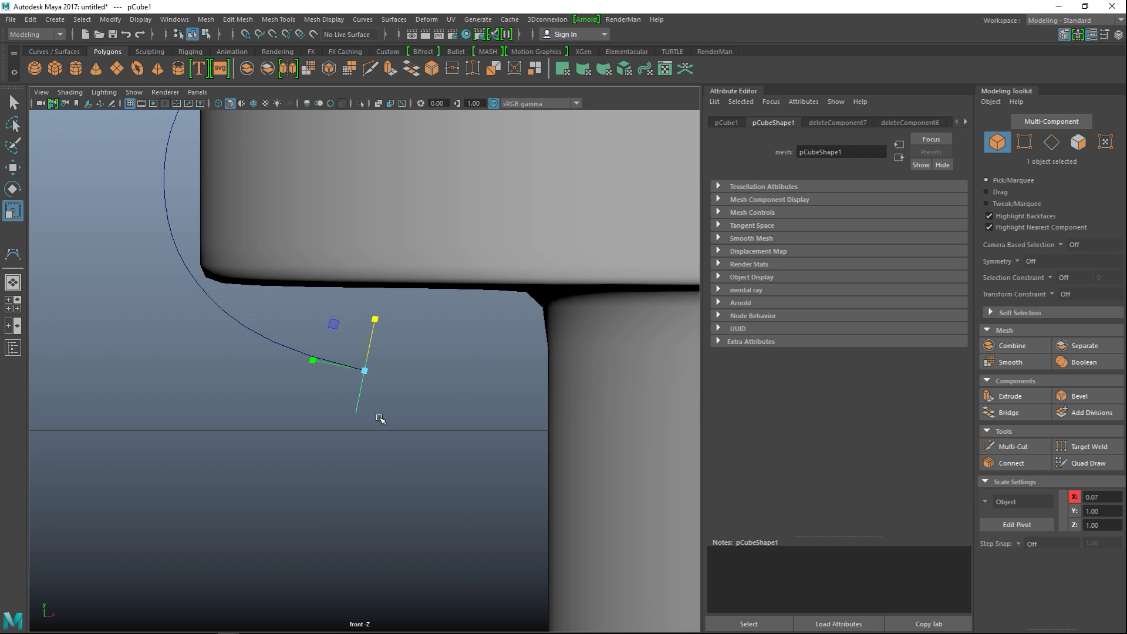
drag(366, 372, 9, 378)
scroll(288, 434, down, 3)
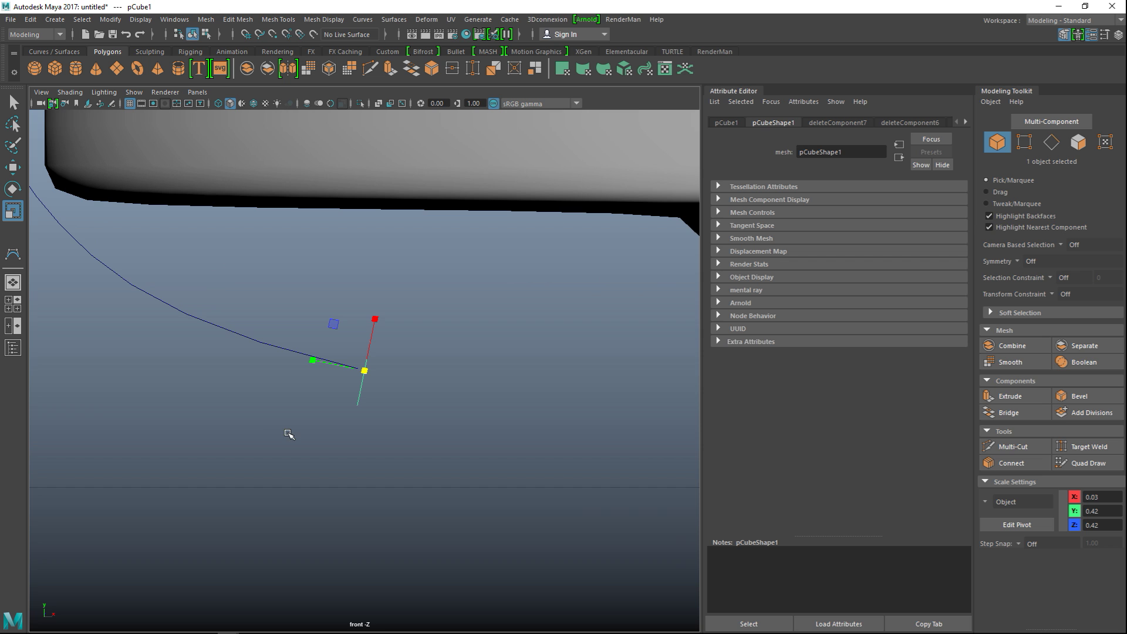
- In a wireframe side view, widen the plane to about 0.88 scale in Z to span the width of the grenade's head
click(8, 304)
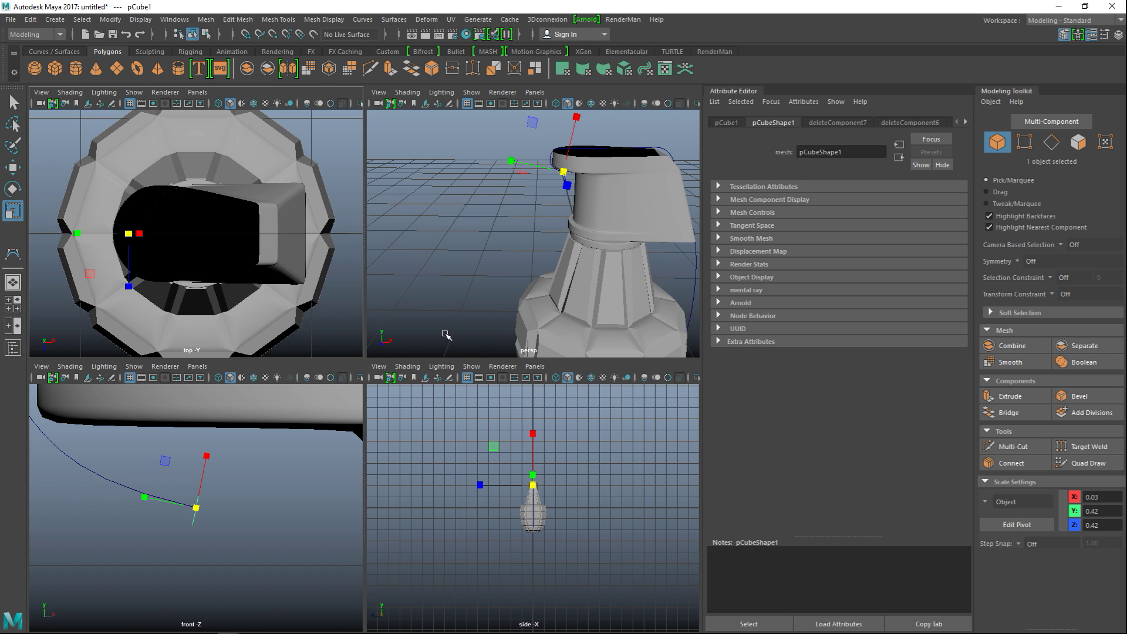
key(space)
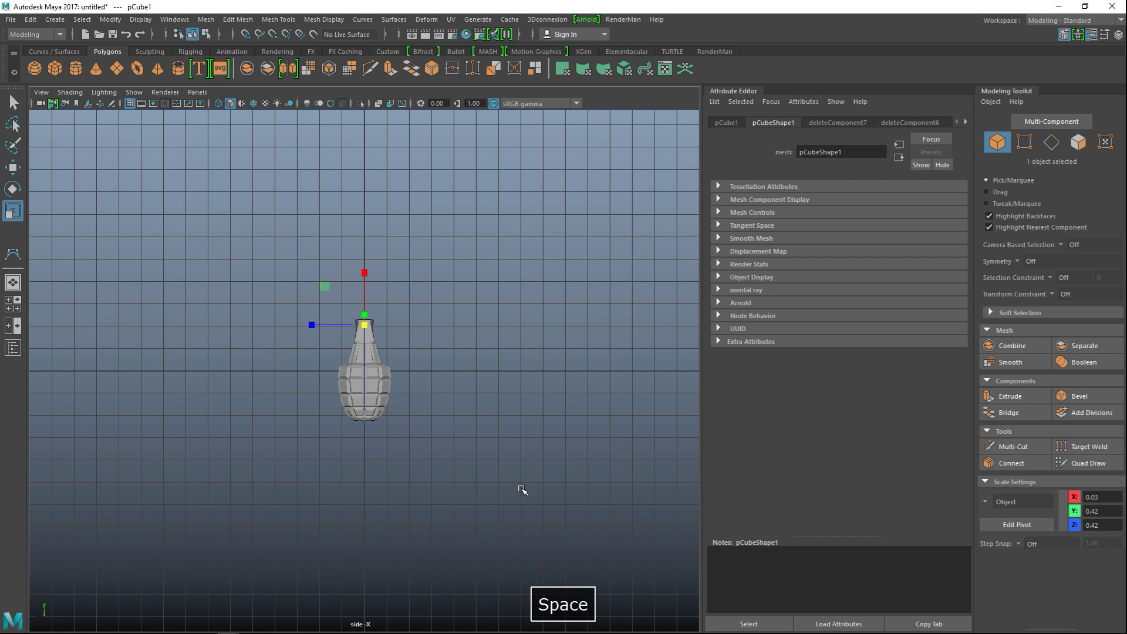
key(f)
key(4)
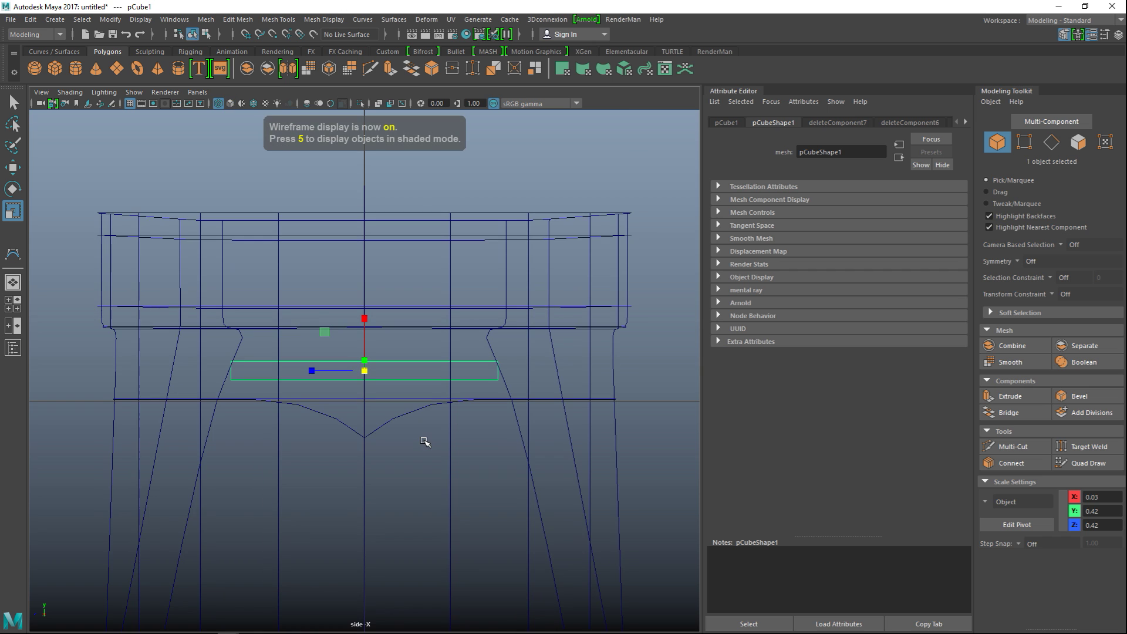
scroll(423, 446, down, 10)
scroll(411, 446, up, 8)
drag(311, 381, 256, 386)
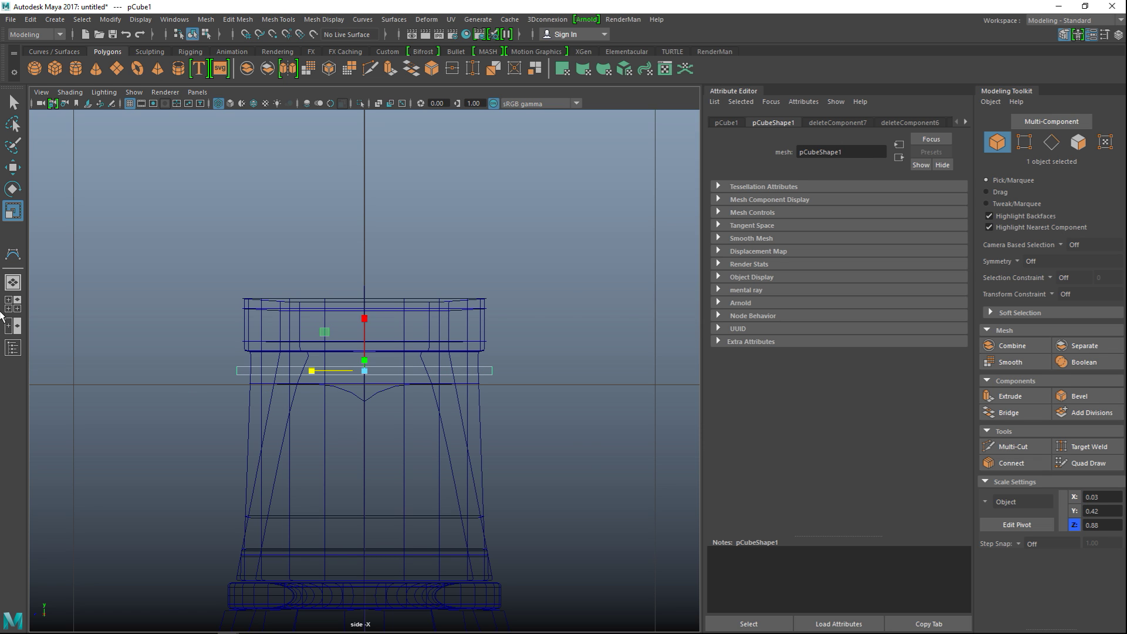
- Back in the perspective view, try to extrude the plane's face with thickness 20 and up to 1000 divisions
key(space)
key(space)
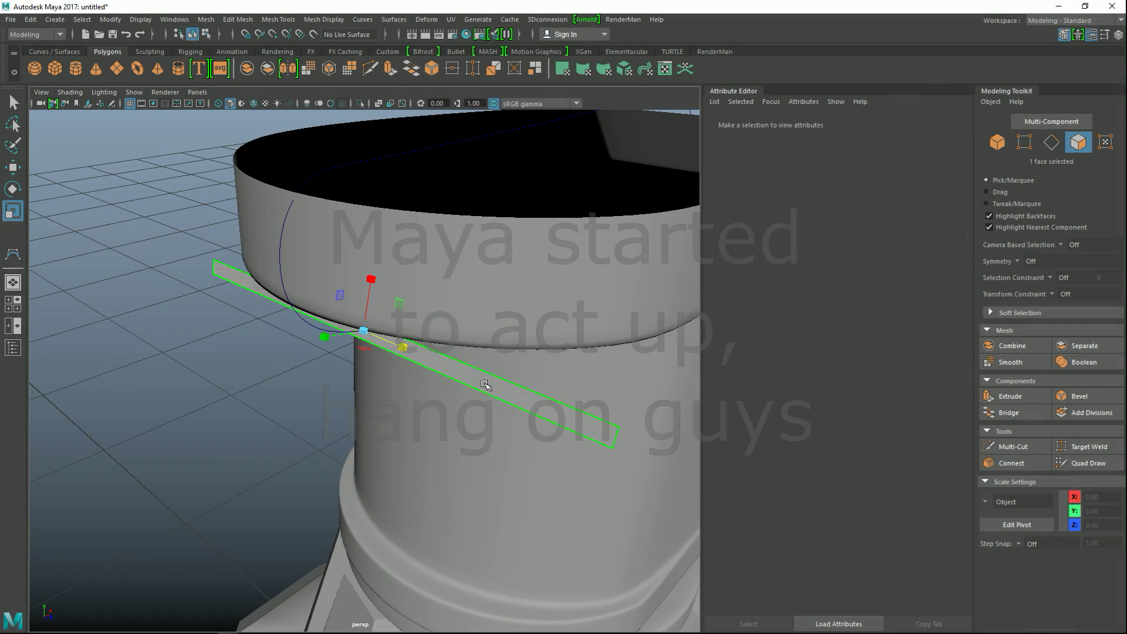
click(357, 327)
key(ctrl+e)
alt+drag(364, 329, 305, 329)
drag(557, 427, 623, 429)
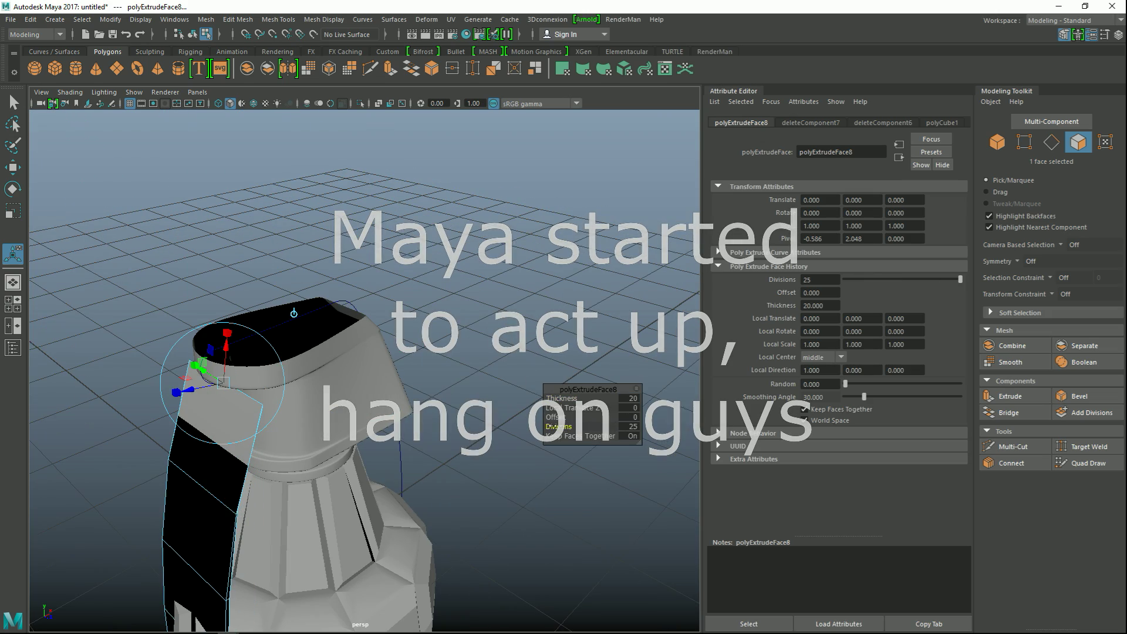
scroll(463, 441, down, 5)
alt+drag(463, 441, 446, 411)
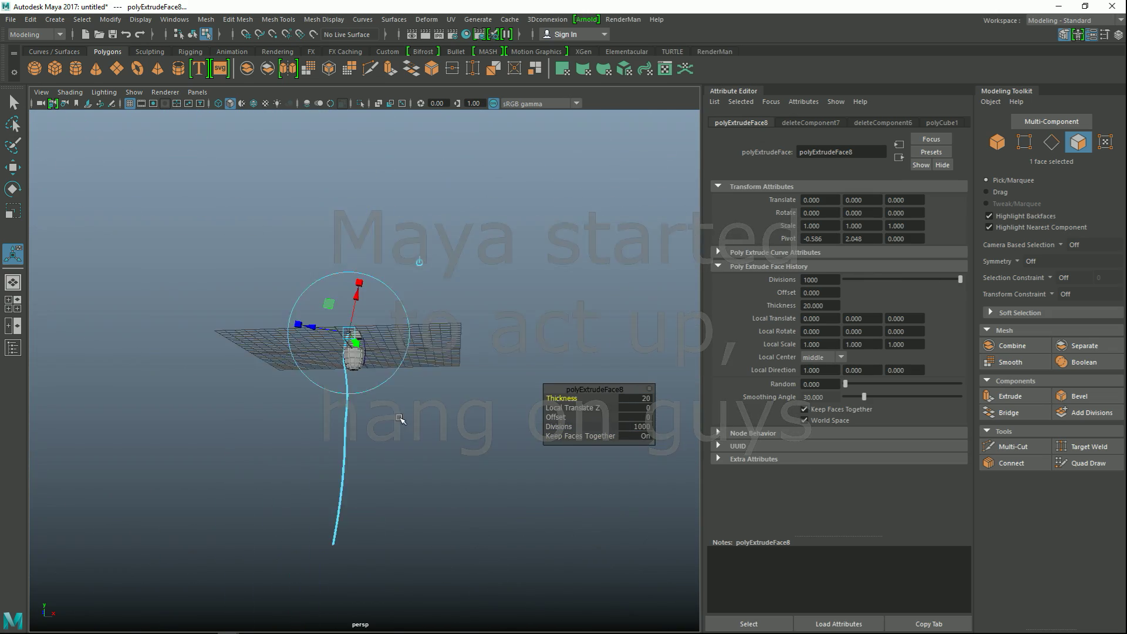
scroll(447, 411, up, 5)
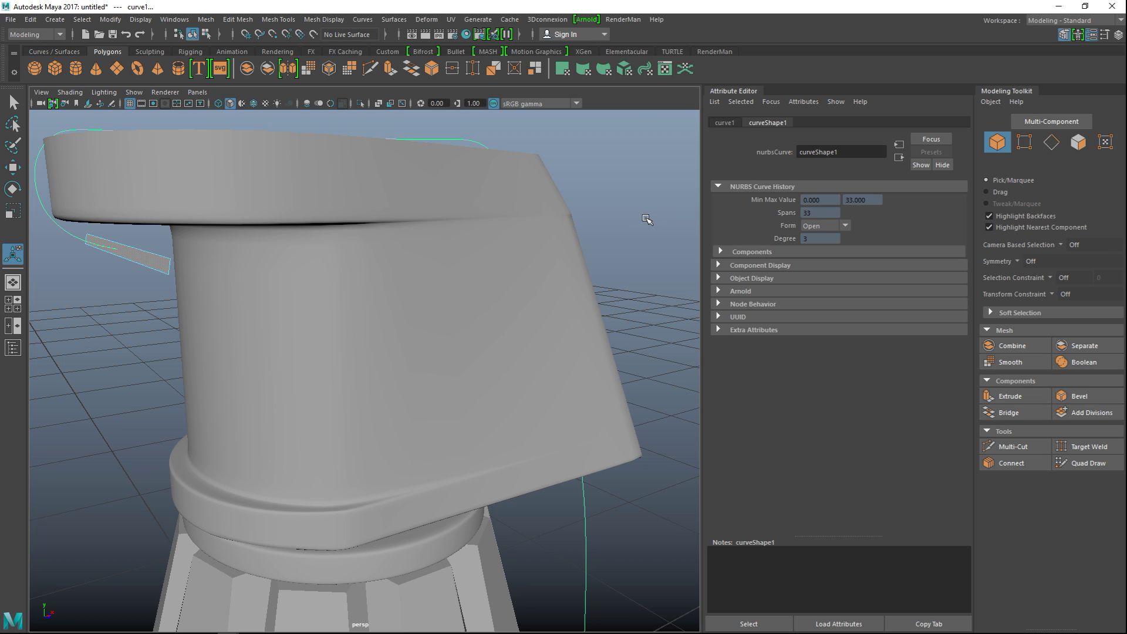
- Select the thin rectangular face together with the traced curve and extrude the face along the curve
click(640, 223)
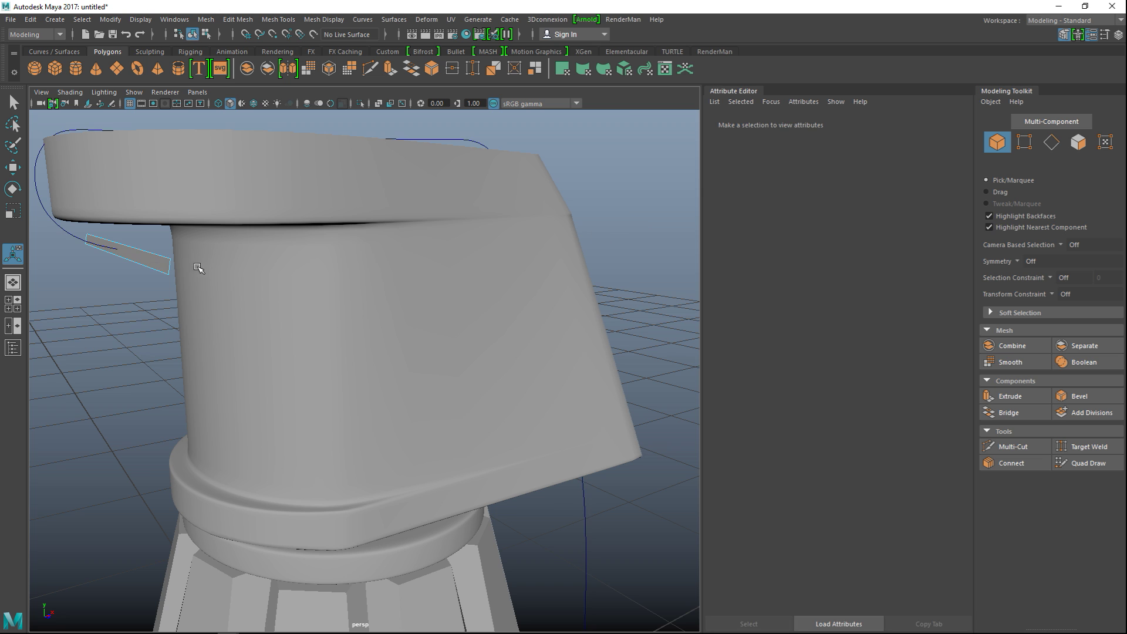
alt+drag(253, 350, 398, 341)
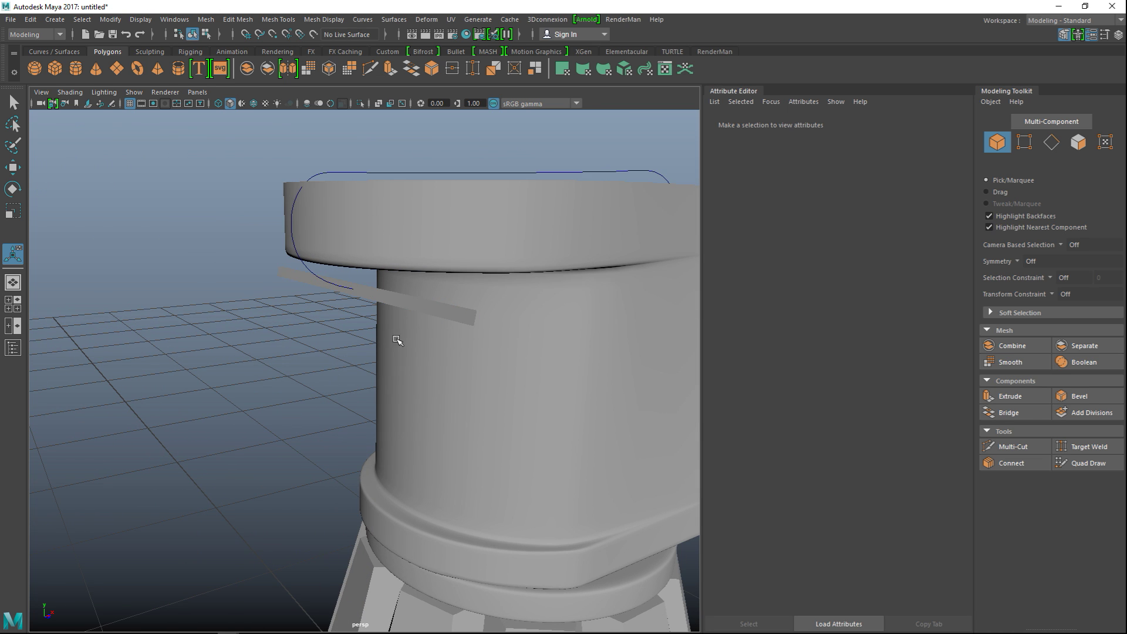
click(427, 307)
right_drag(427, 311, 437, 311)
click(442, 315)
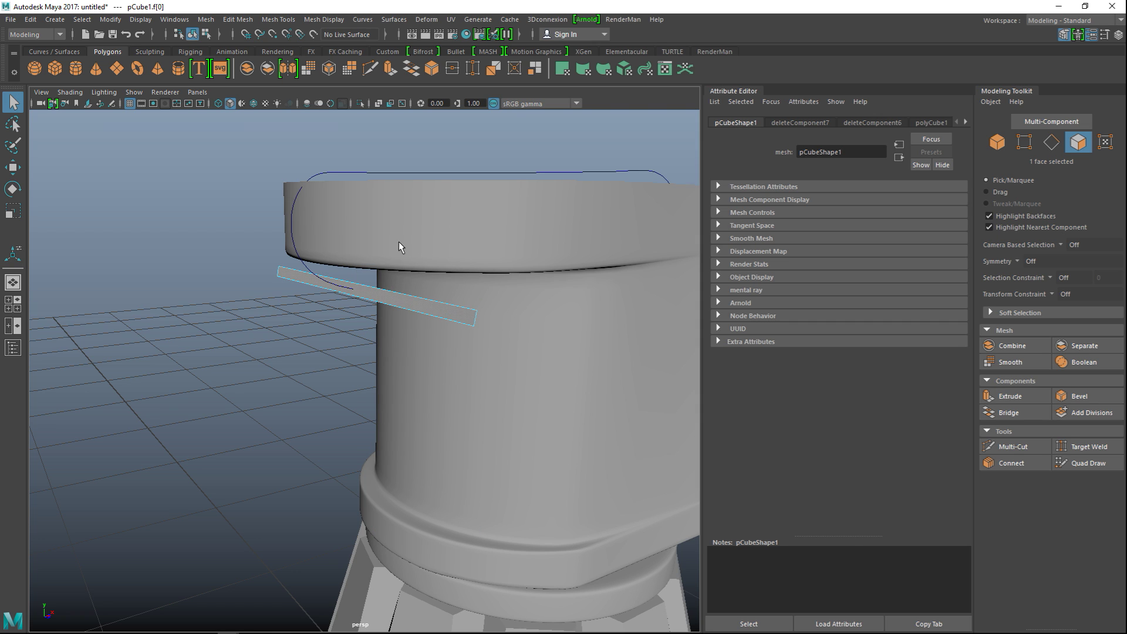
click(337, 172)
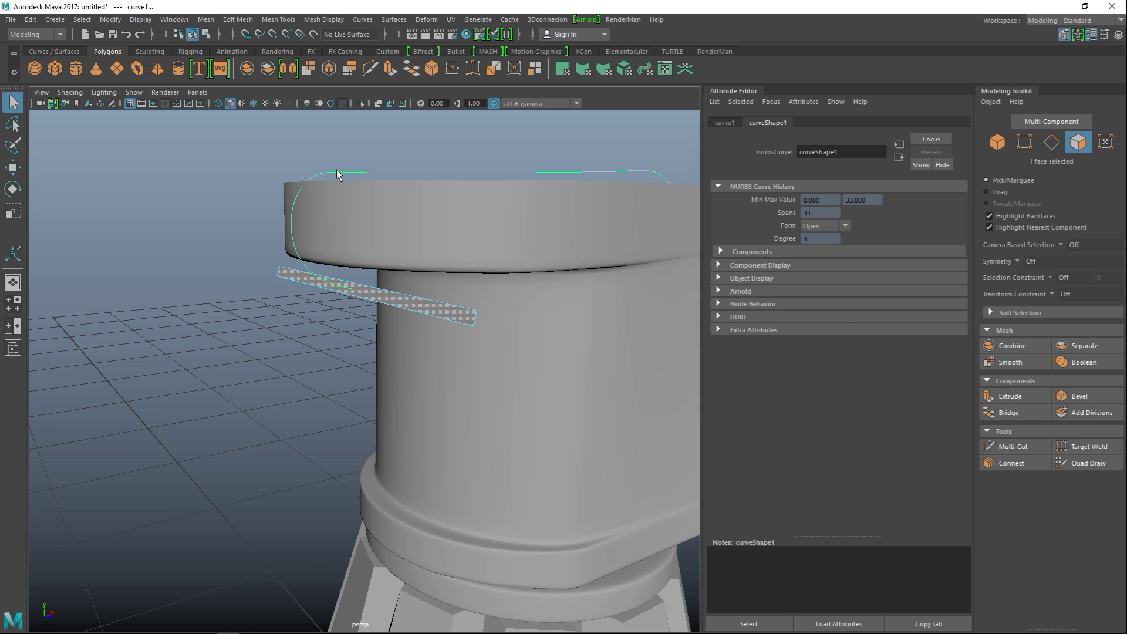
key(ctrl+e)
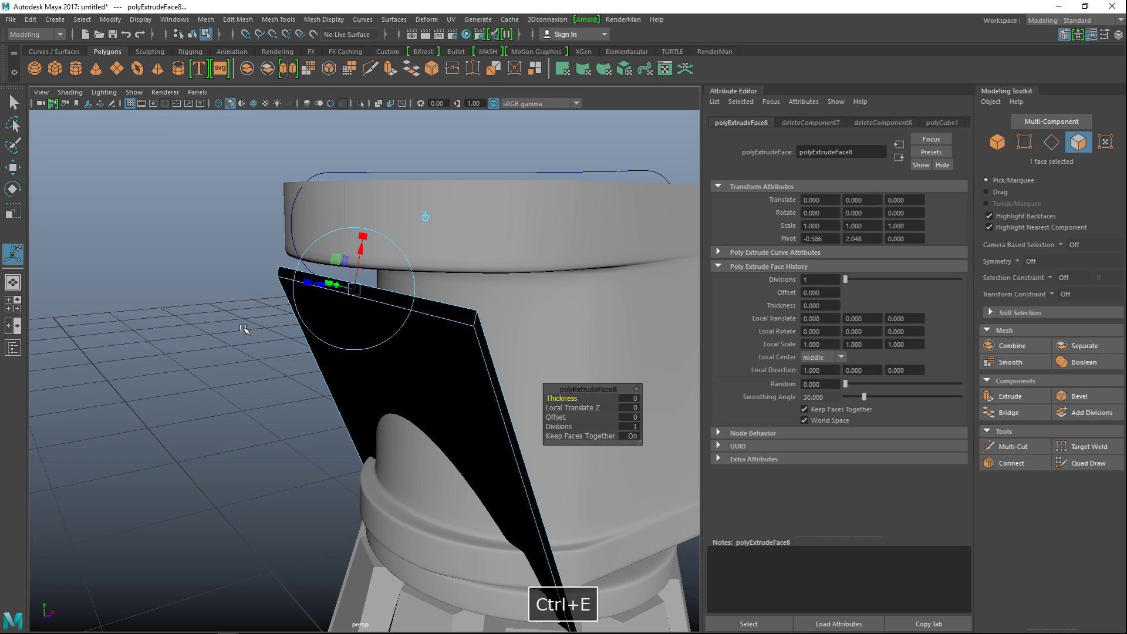
alt+drag(242, 416, 284, 431)
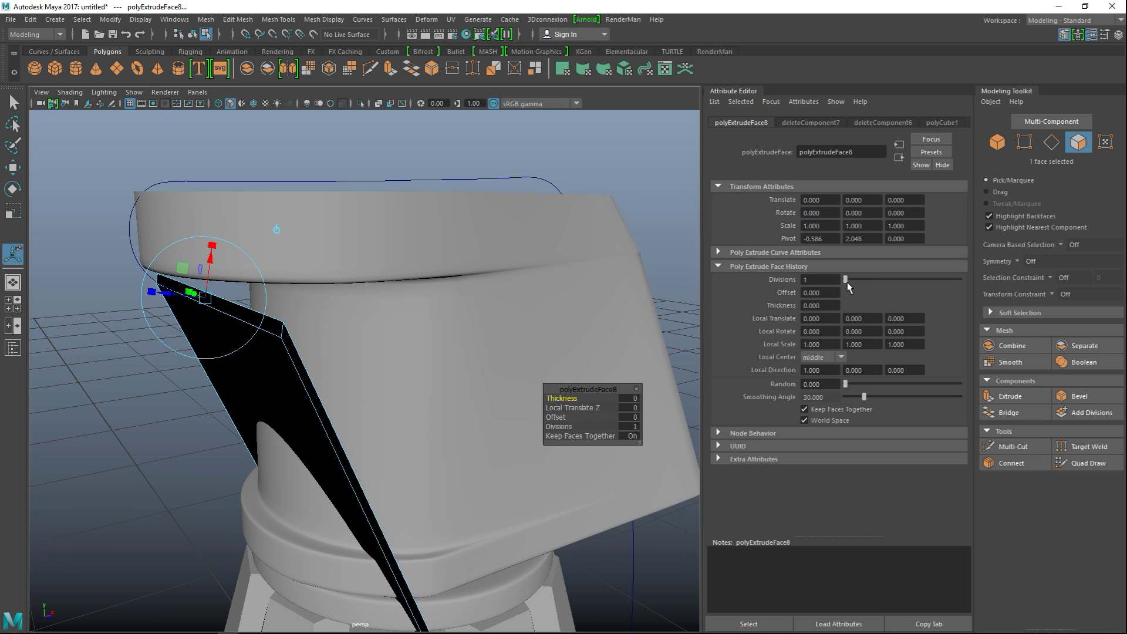
- Try 24, 200, 100, 75 and 50 divisions on the curve extrusion and settle on 40
drag(847, 281, 958, 277)
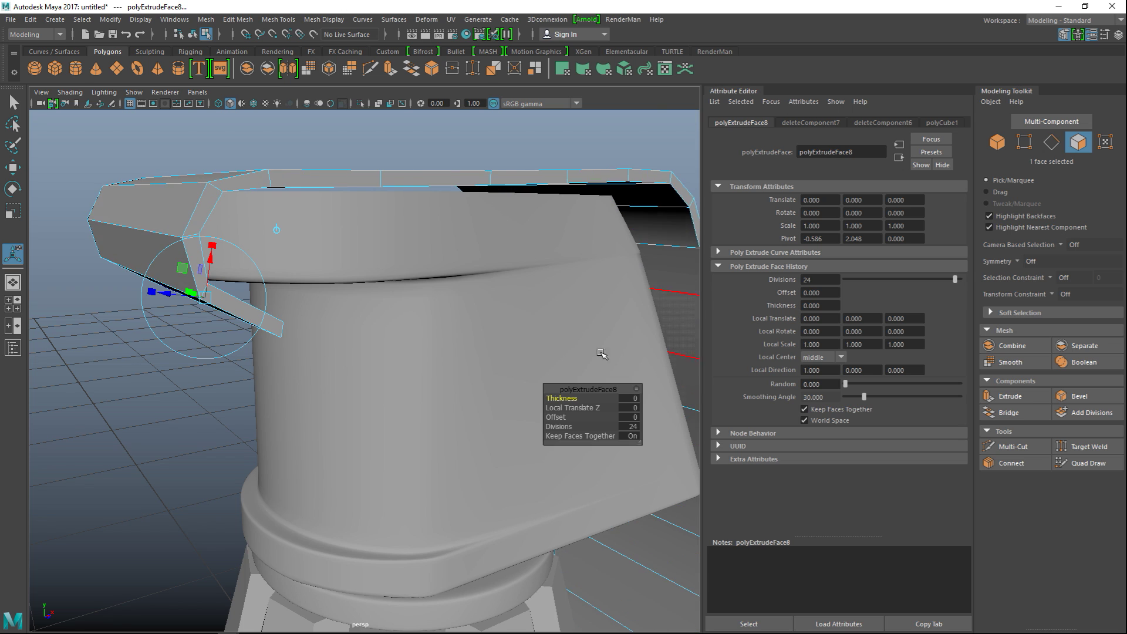
scroll(633, 341, down, 3)
alt+drag(587, 405, 434, 407)
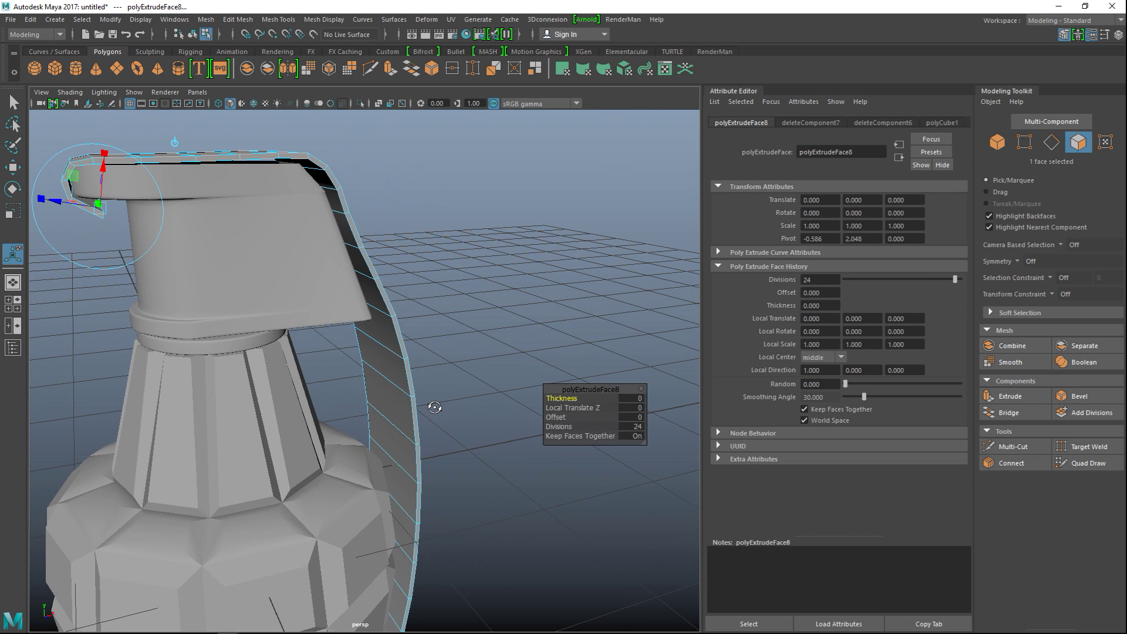
alt+middle_drag(483, 404, 555, 397)
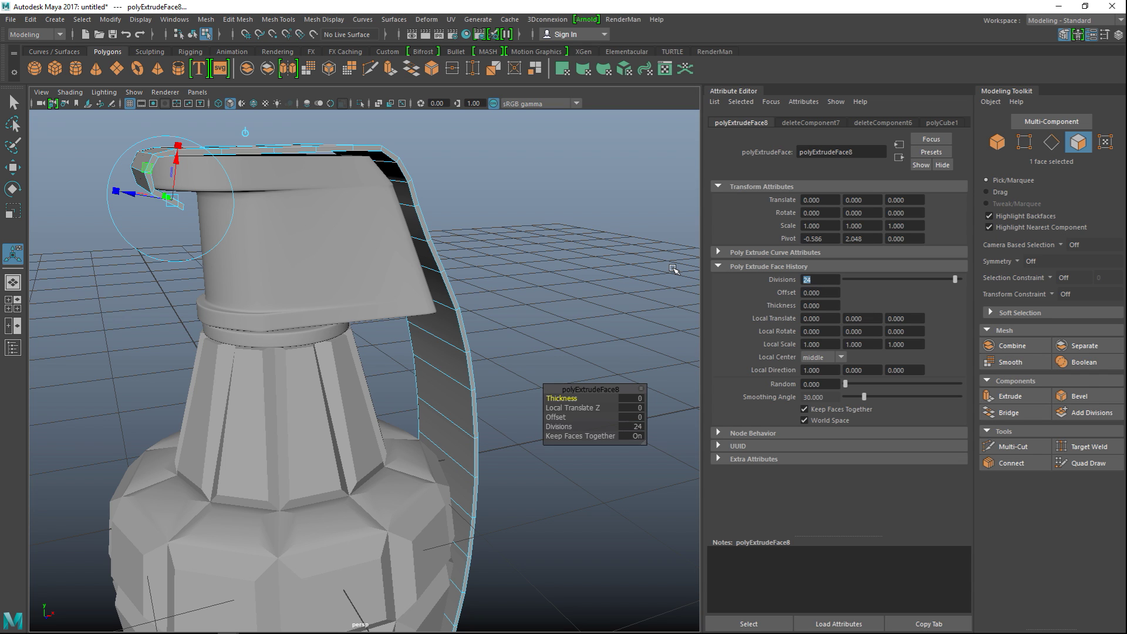
key(Return)
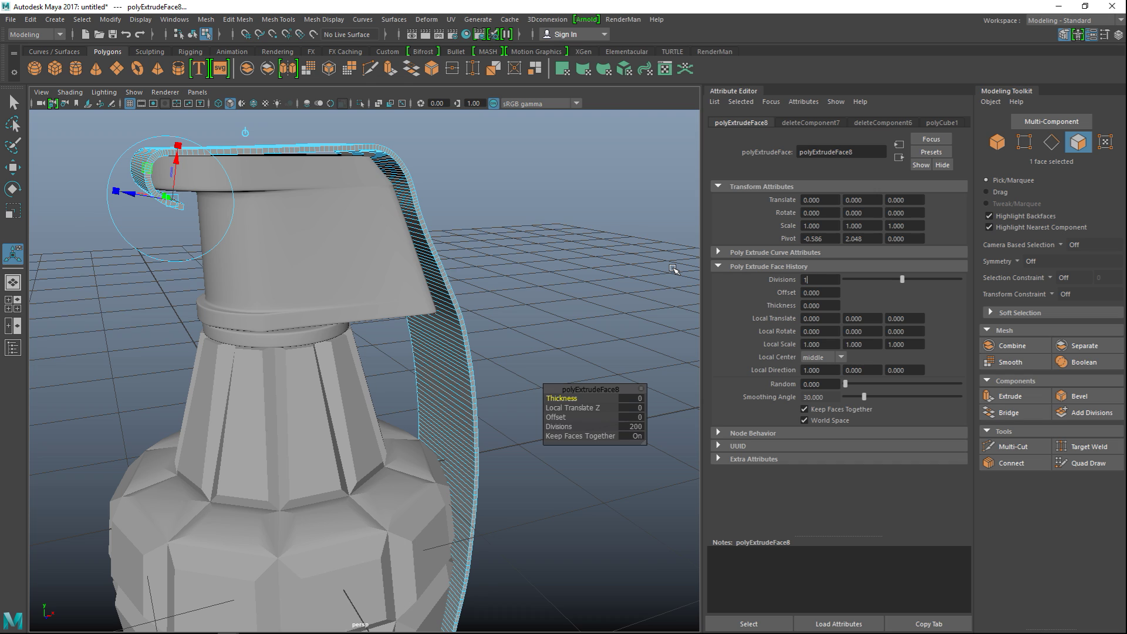
key(Return)
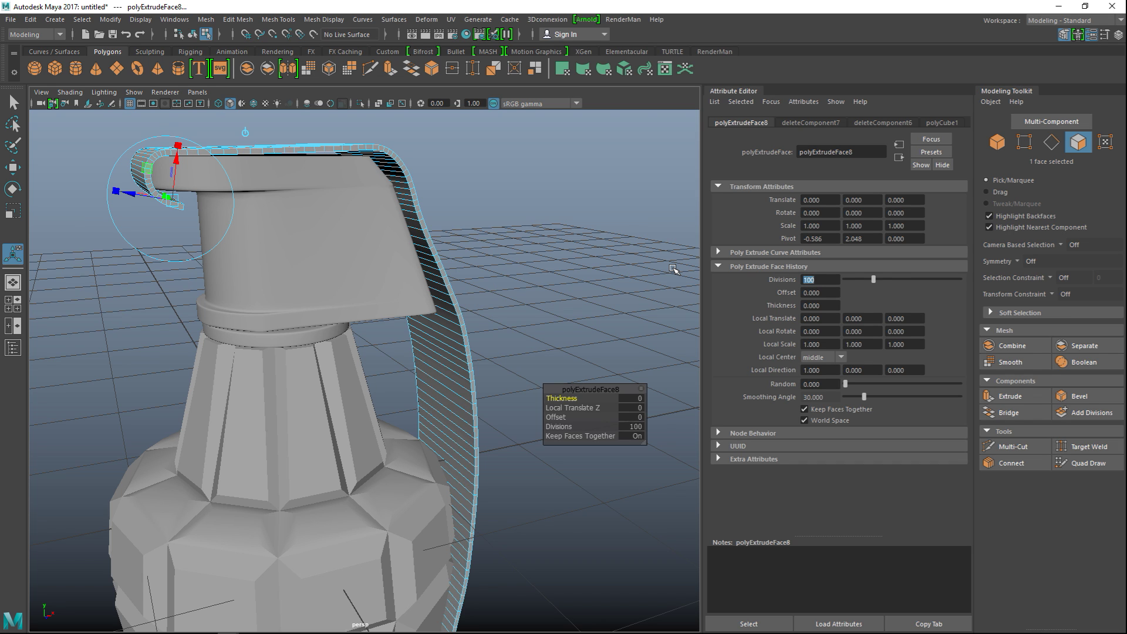
text(75)
key(Return)
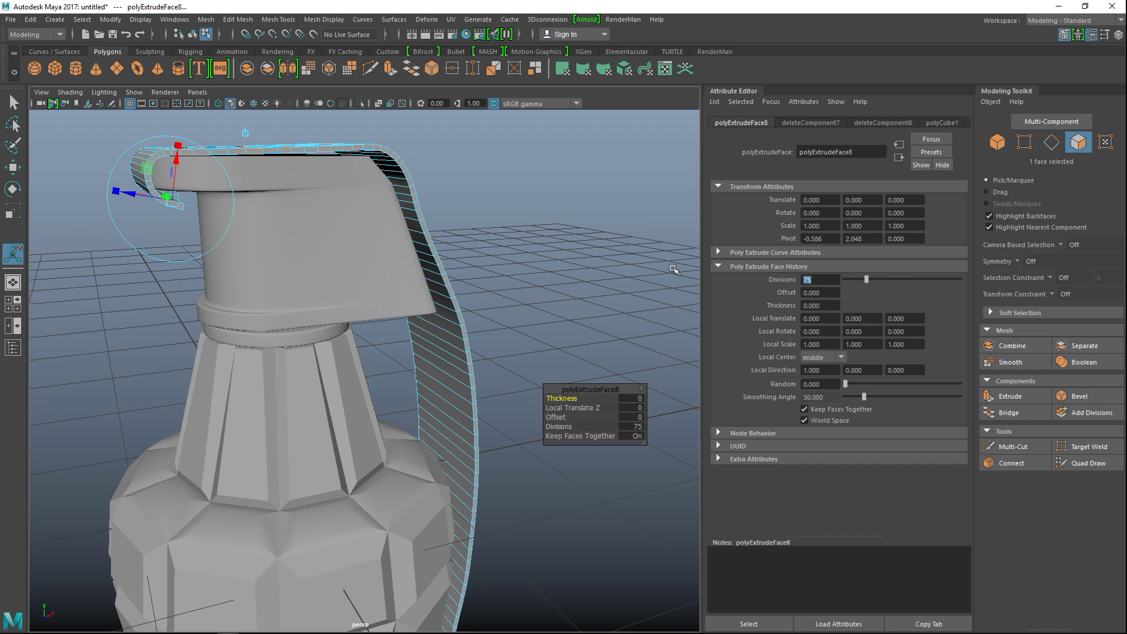
key(Return)
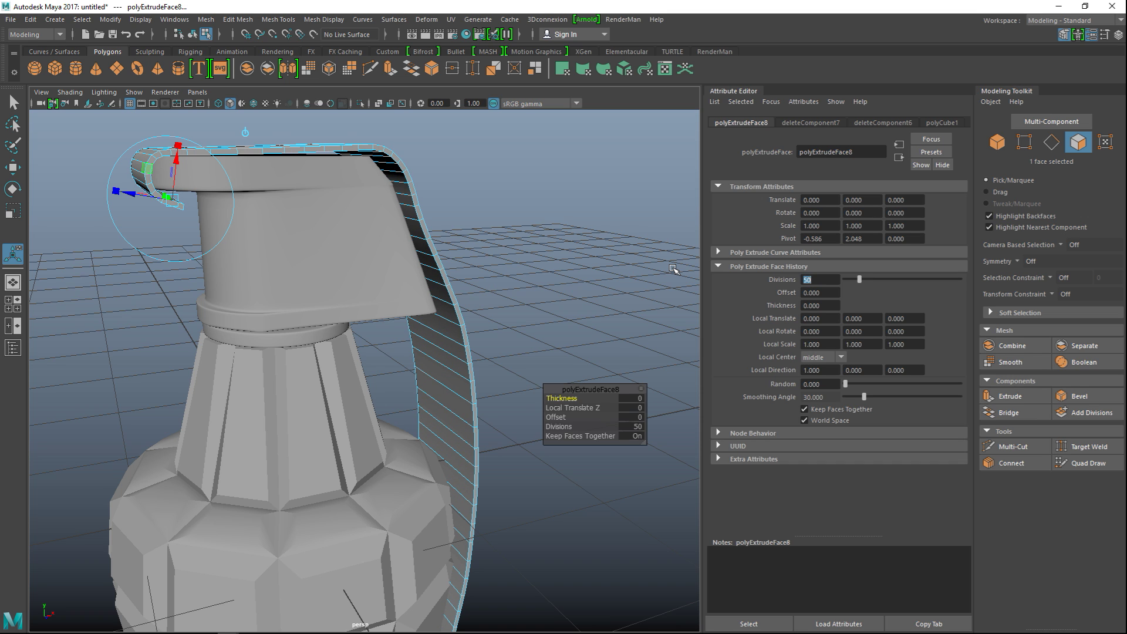
key(Return)
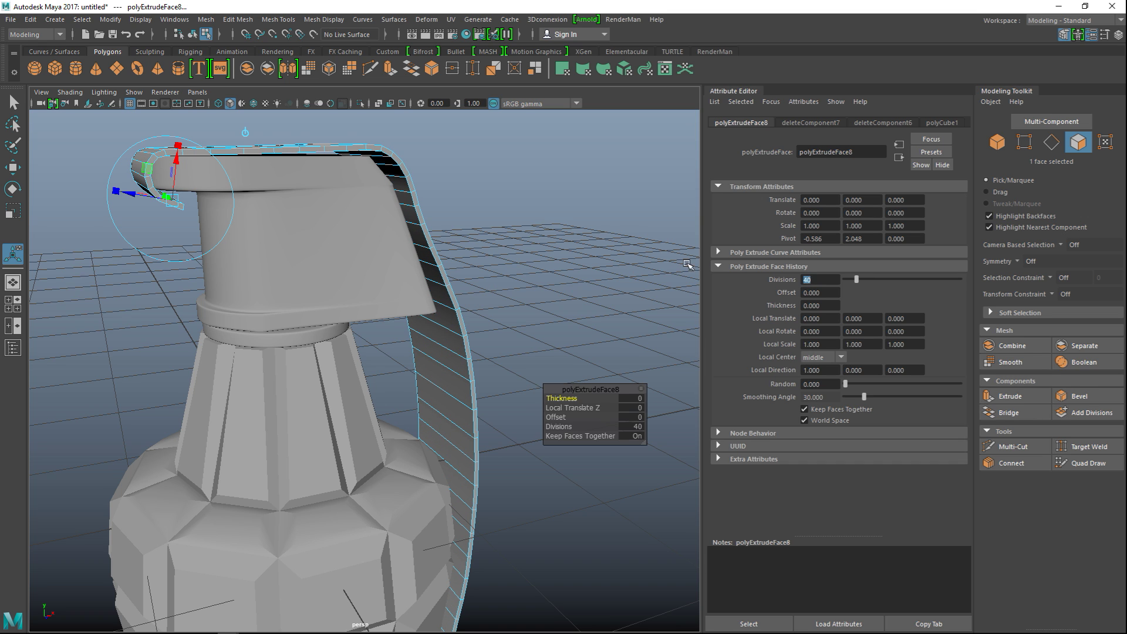
- Select the extruded lever as a whole object and delete its construction history
click(528, 269)
scroll(544, 262, down, 5)
alt+drag(515, 308, 478, 322)
scroll(478, 322, up, 5)
right_drag(261, 225, 317, 212)
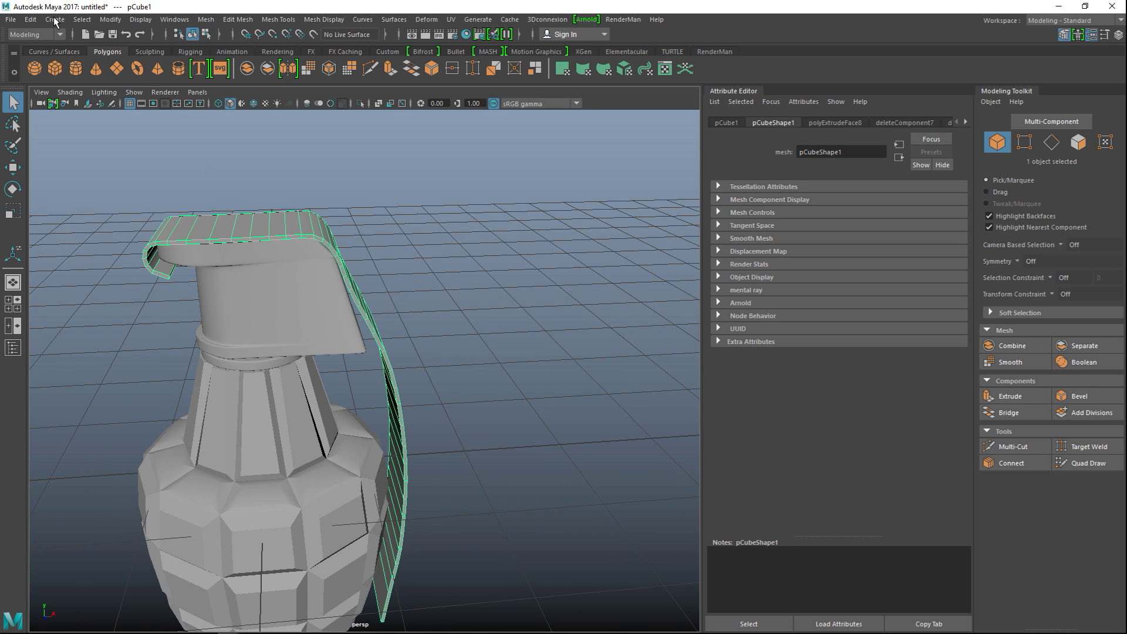
click(31, 21)
mouse_move(97, 157)
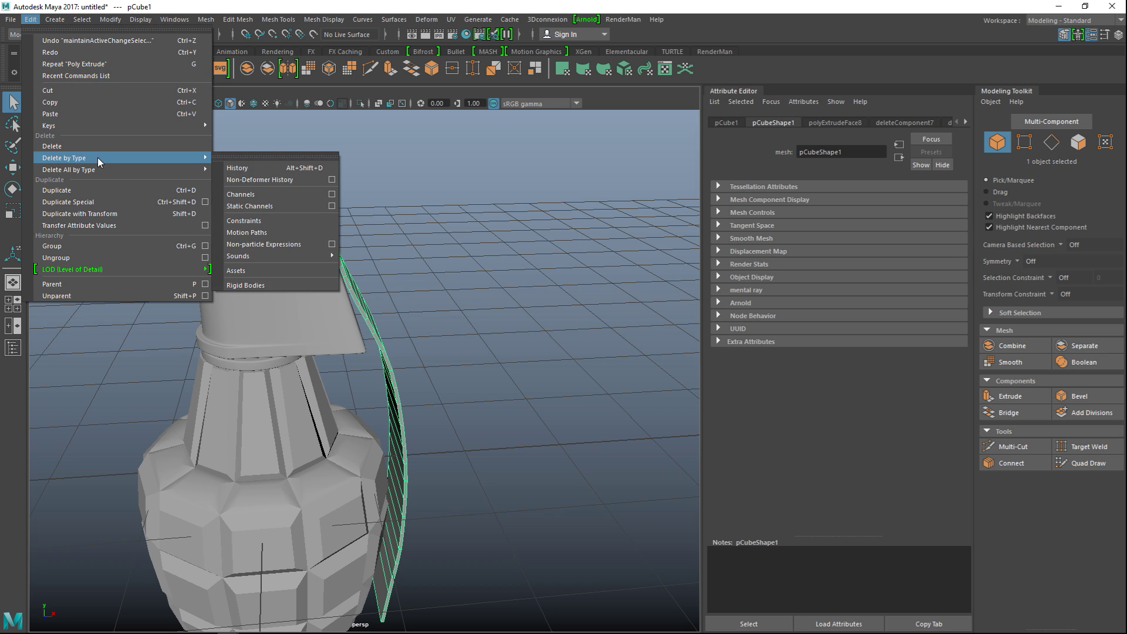
click(244, 168)
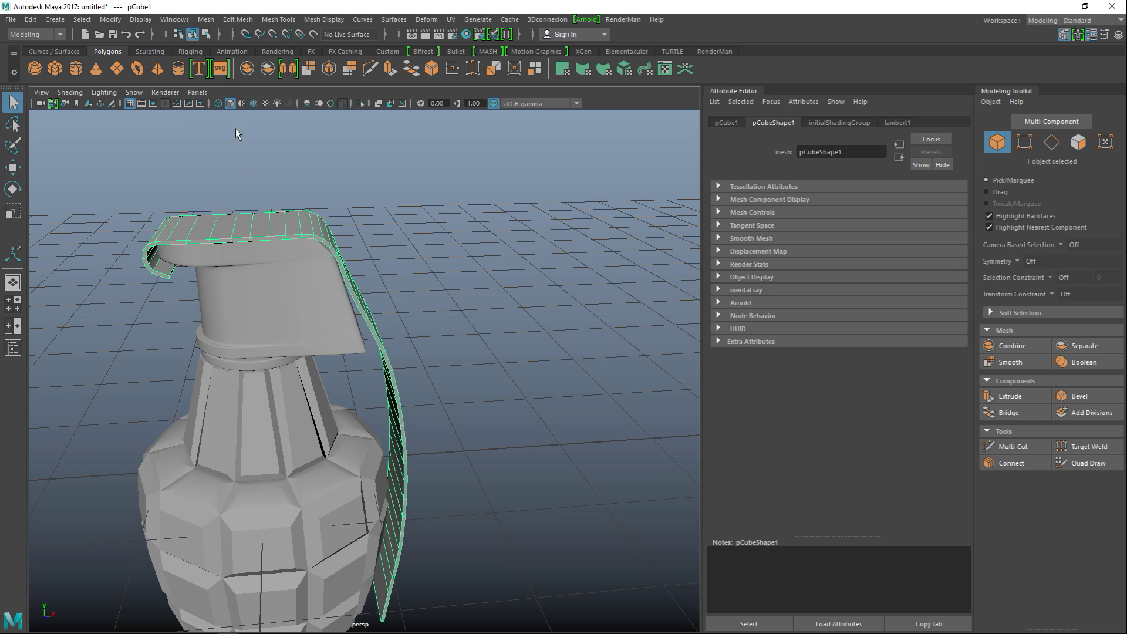
- Find curve1 in the Outliner and delete it, leaving the Outliner minimized
click(175, 19)
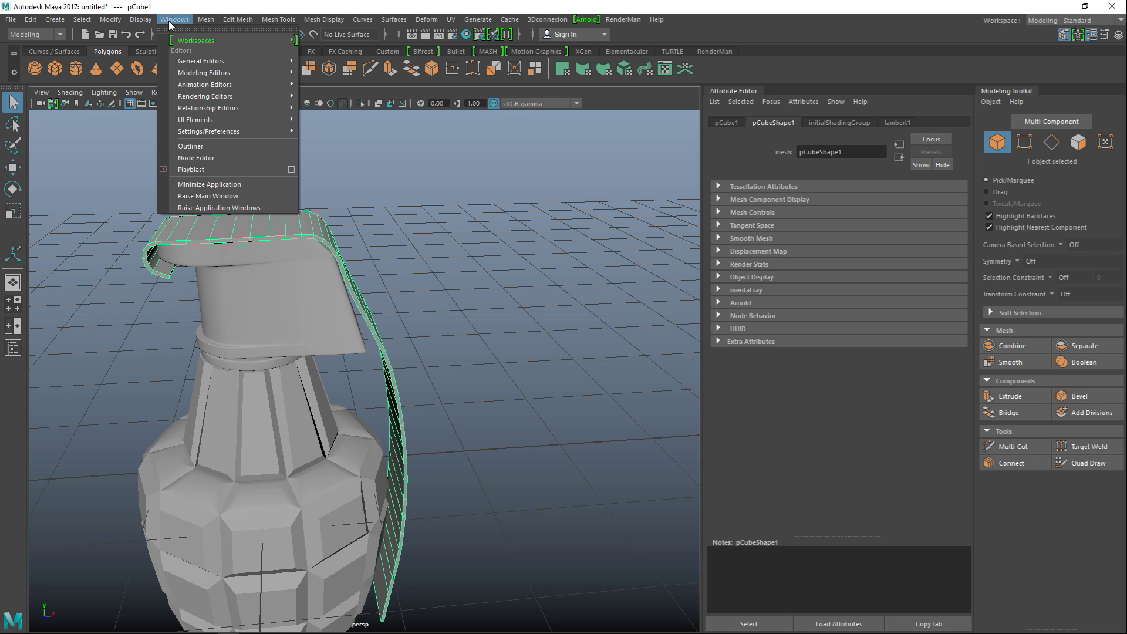
click(209, 153)
click(209, 263)
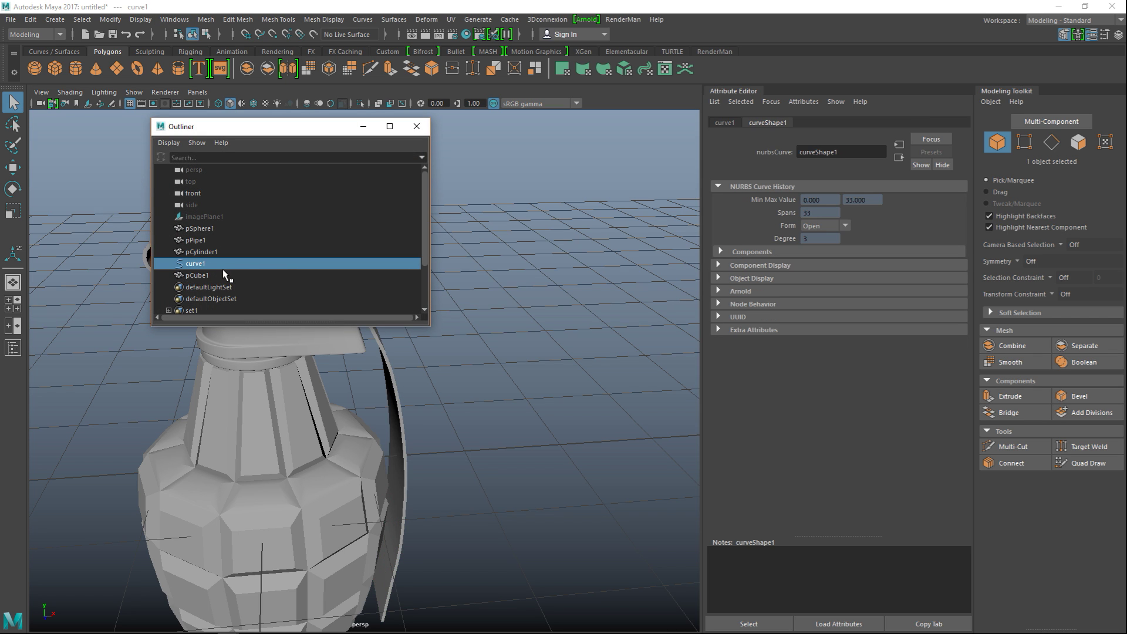
key(Delete)
click(363, 126)
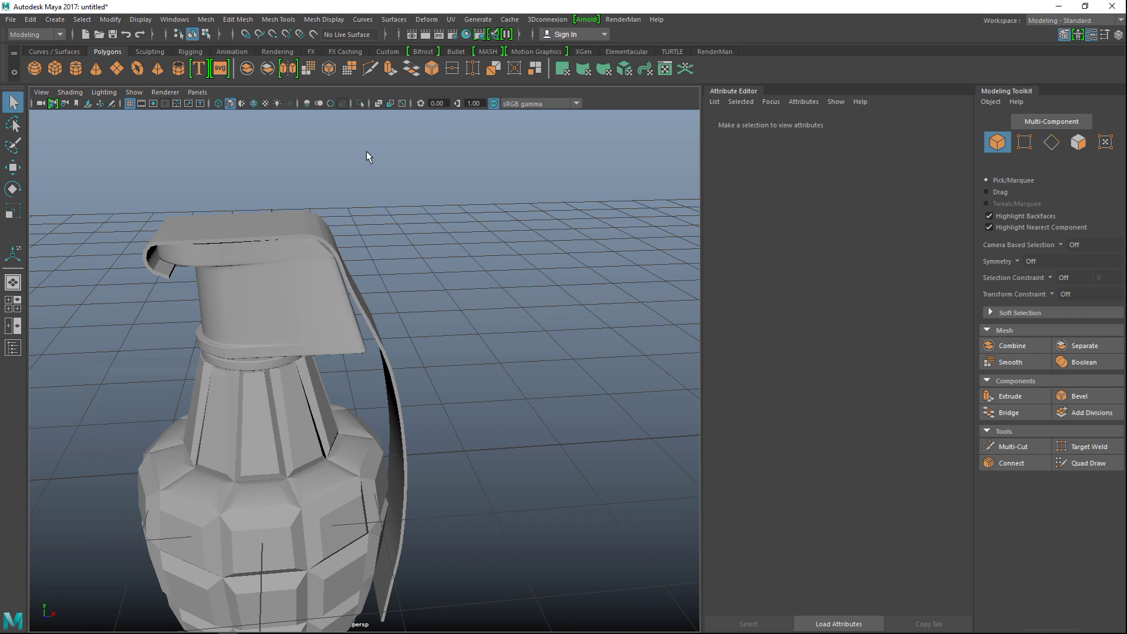
- Examine the lever's hooked end, its fit around the grenade's head and its width from behind
scroll(431, 296, down, 3)
scroll(445, 308, up, 3)
alt+drag(462, 331, 389, 435)
scroll(388, 435, up, 5)
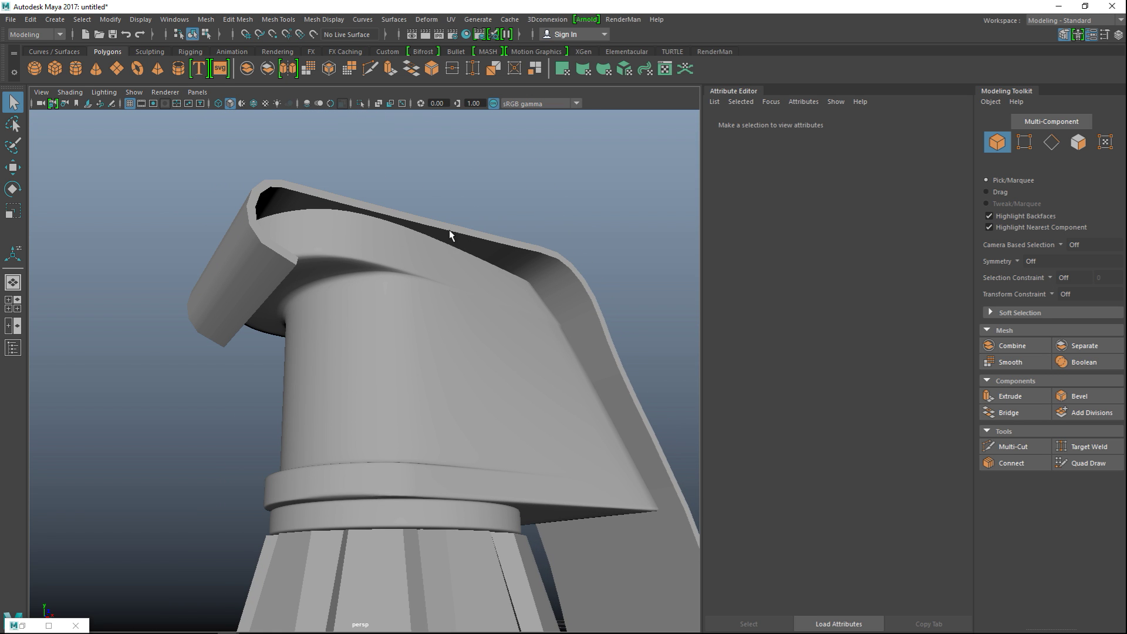
alt+drag(388, 290, 351, 410)
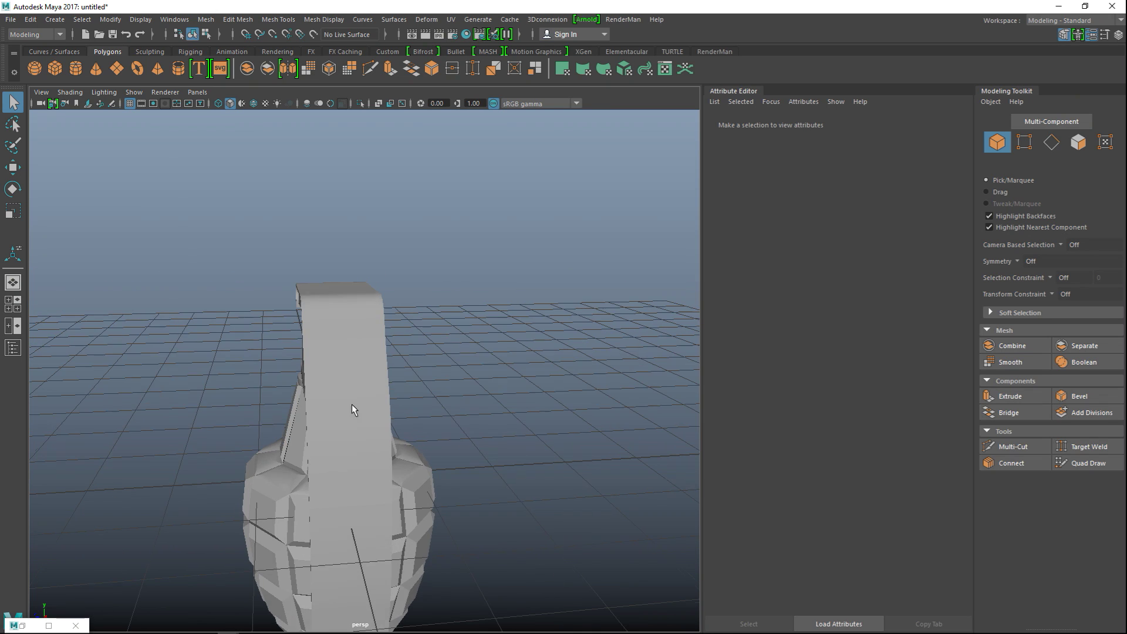
scroll(386, 467, down, 3)
scroll(394, 470, up, 4)
scroll(401, 387, down, 1)
alt+drag(400, 387, 336, 318)
- Try narrowing the lever to about 0.11 scale in Z and undo the change
click(337, 300)
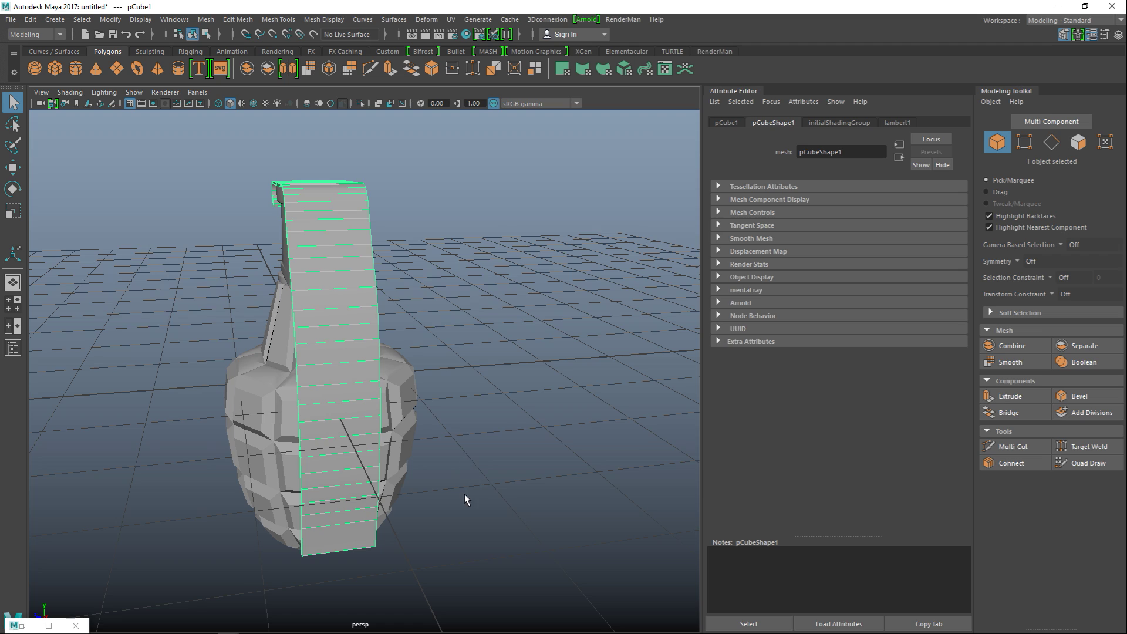
alt+drag(483, 492, 509, 488)
key(r)
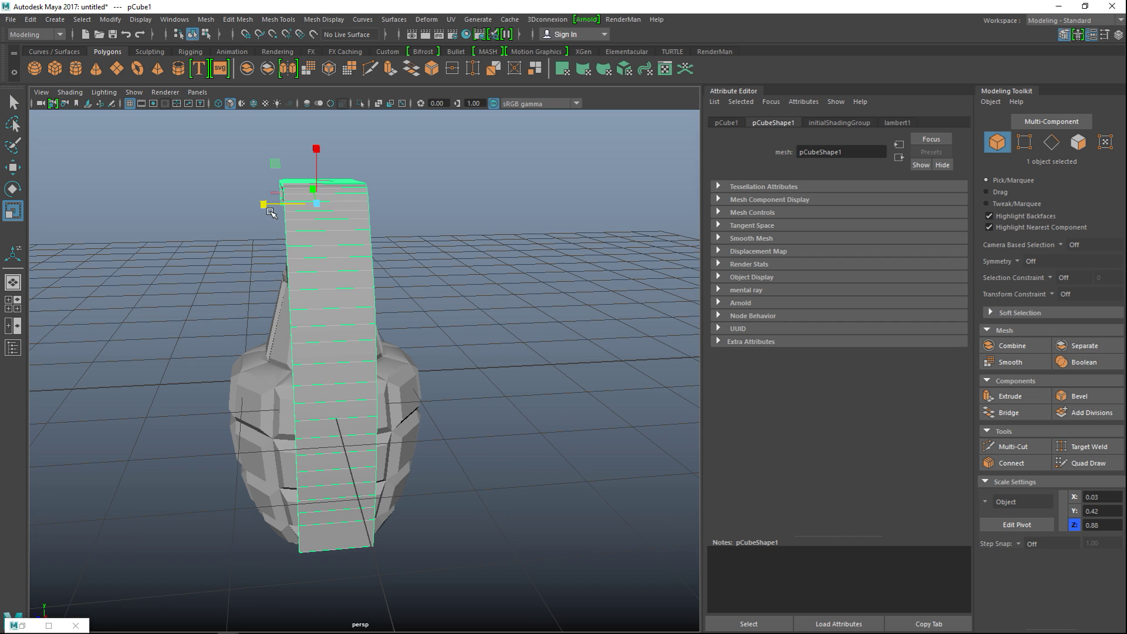
drag(265, 206, 312, 205)
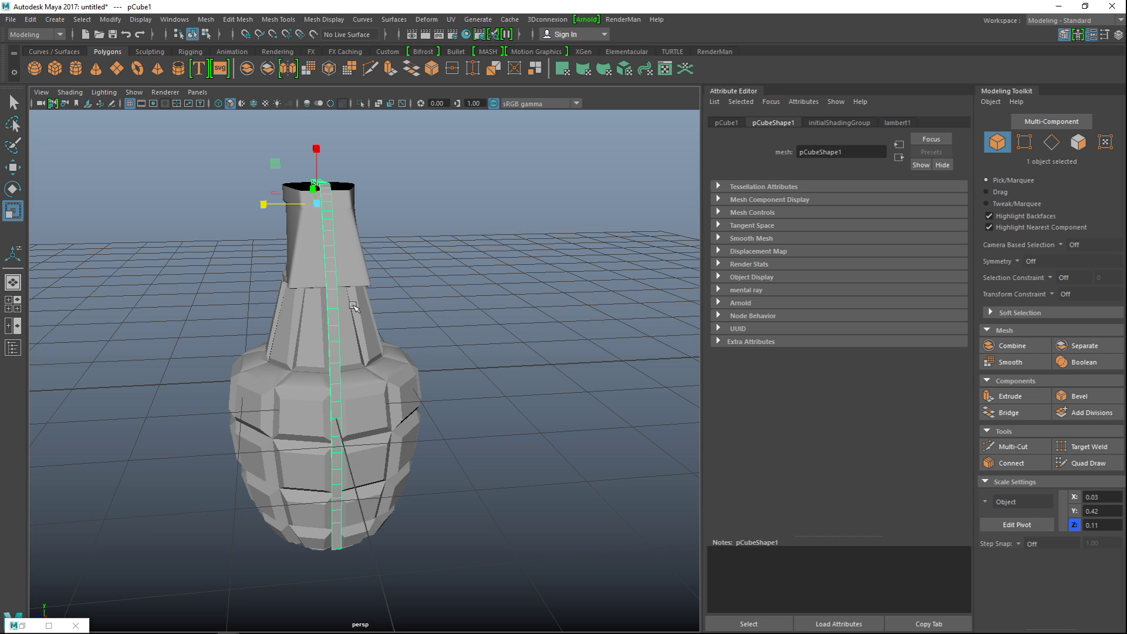
key(ctrl+z)
- Hide the Modeling Toolkit and the Attribute Editor to enlarge the viewport around the grenade
scroll(453, 338, down, 2)
scroll(453, 338, up, 2)
alt+drag(444, 352, 470, 339)
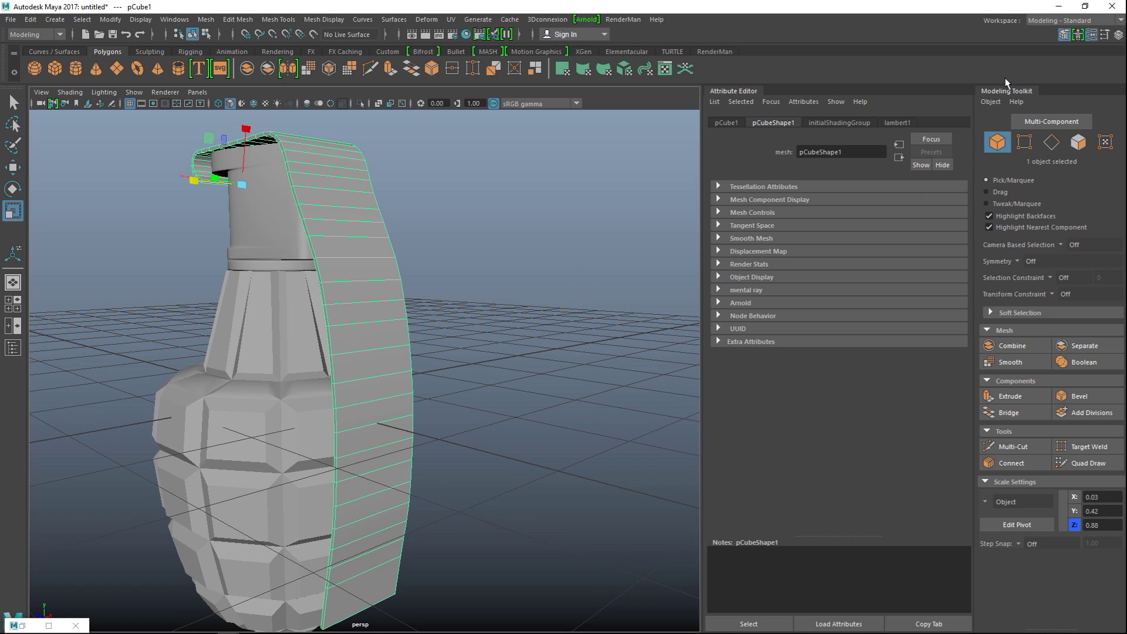
click(1065, 35)
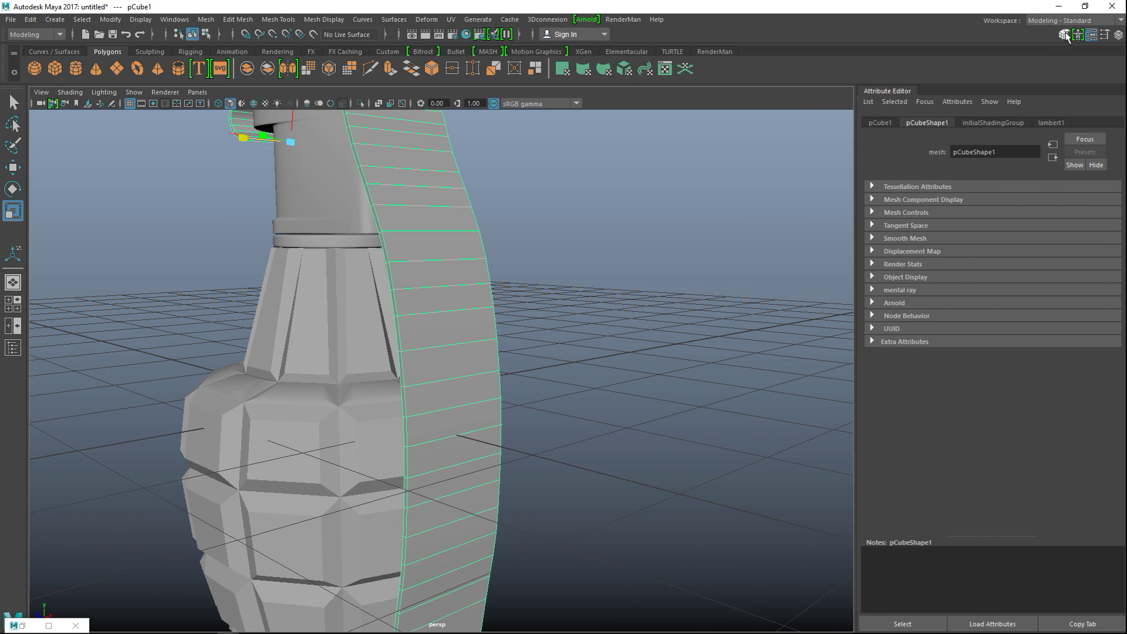
click(1091, 35)
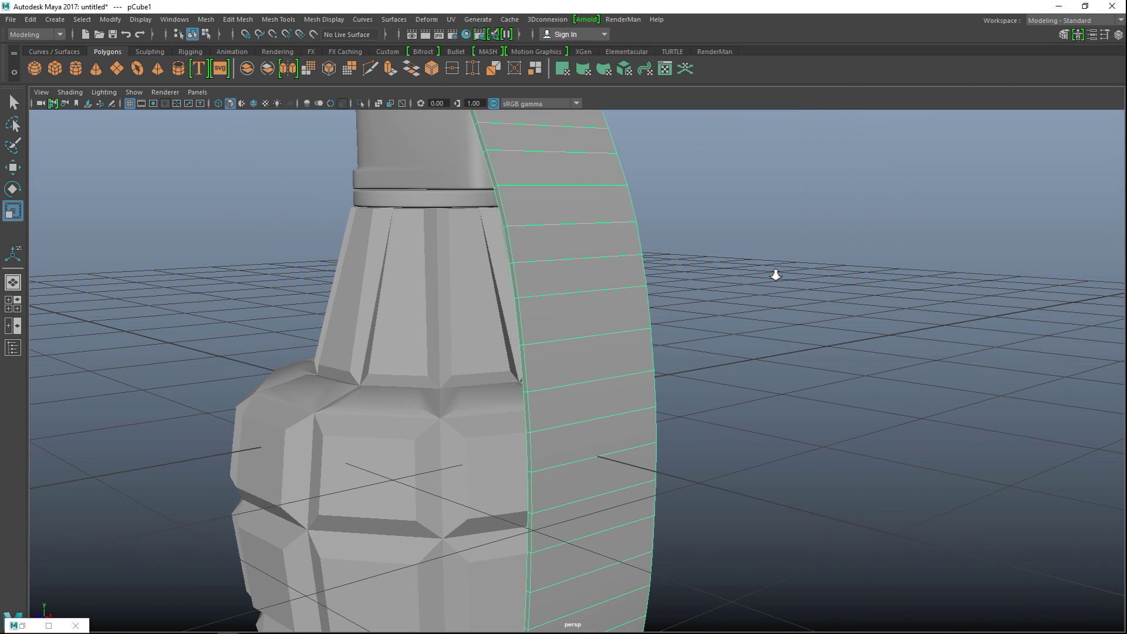
scroll(774, 273, down, 3)
alt+middle_drag(742, 353, 724, 299)
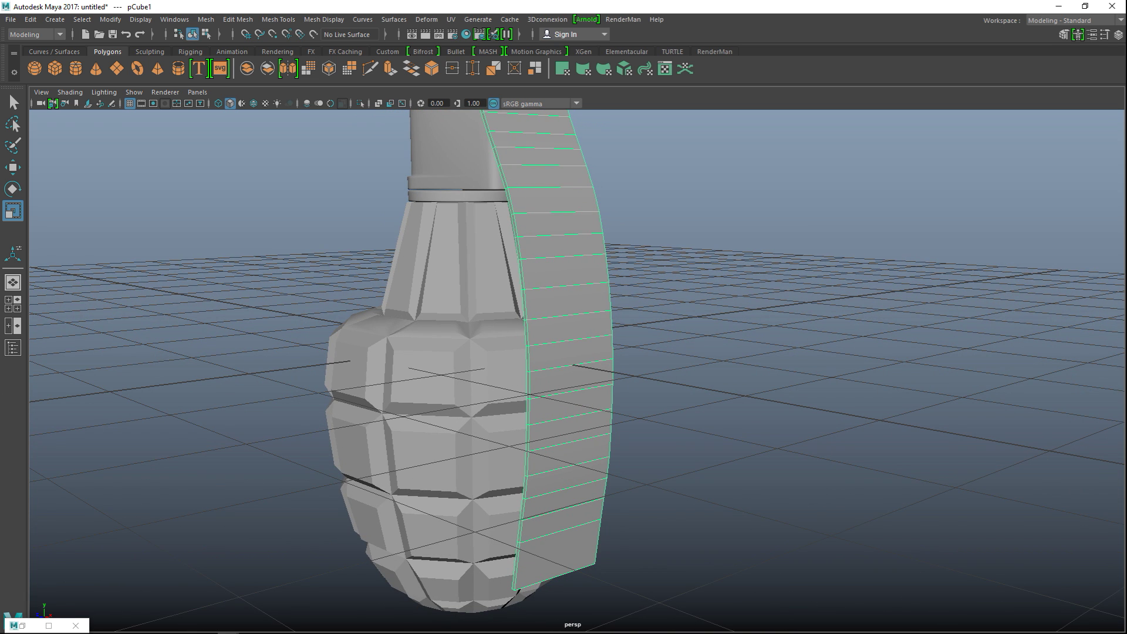
- Show the four-view layout and frame the grenade with its lever in the front and side views
click(18, 307)
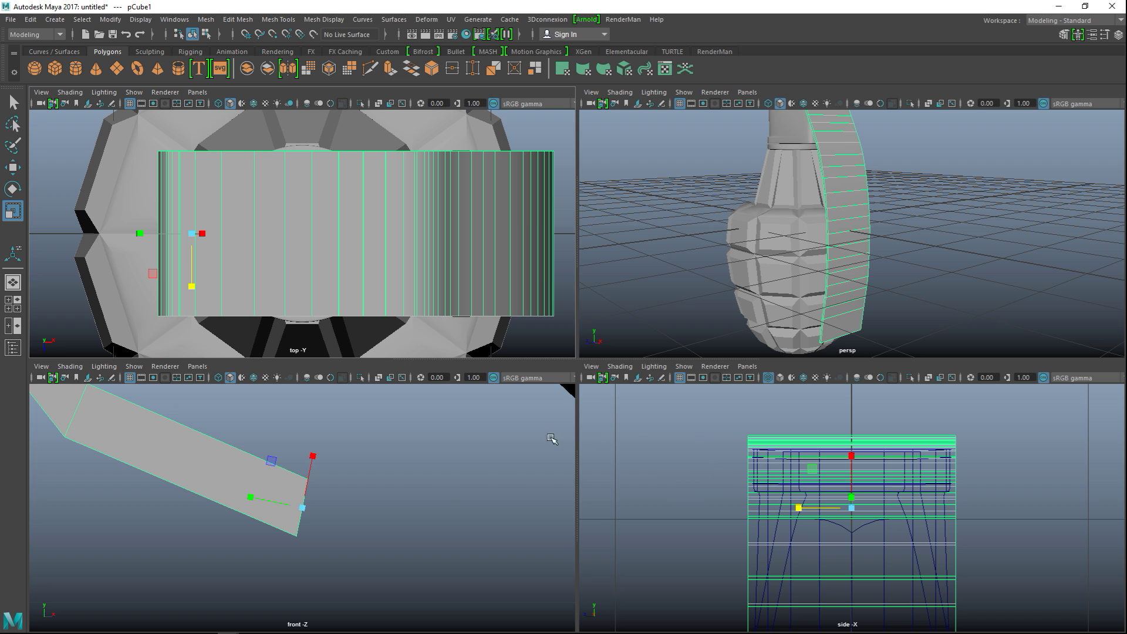
scroll(403, 432, down, 6)
scroll(373, 456, up, 3)
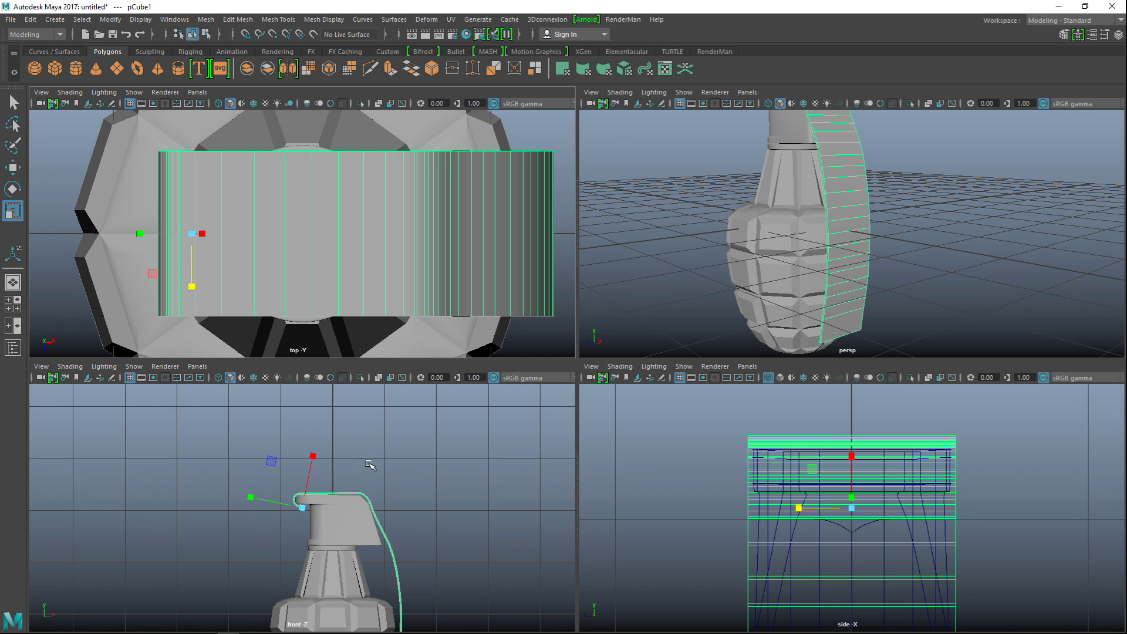
alt+middle_drag(374, 493, 303, 404)
scroll(1014, 493, down, 6)
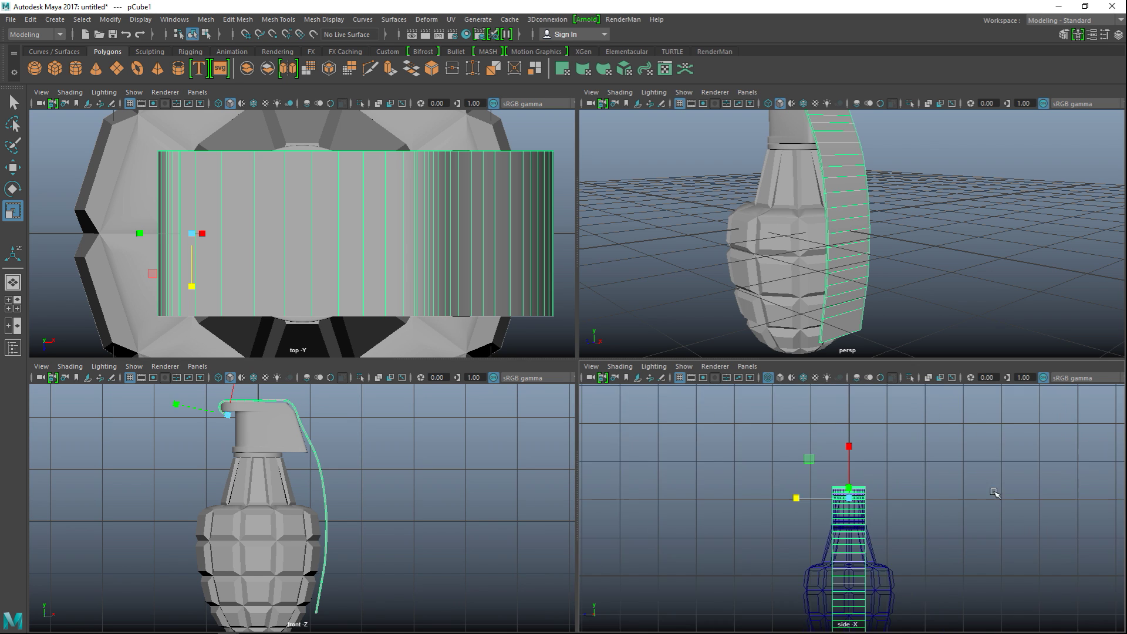
alt+middle_drag(977, 517, 992, 455)
scroll(464, 534, up, 1)
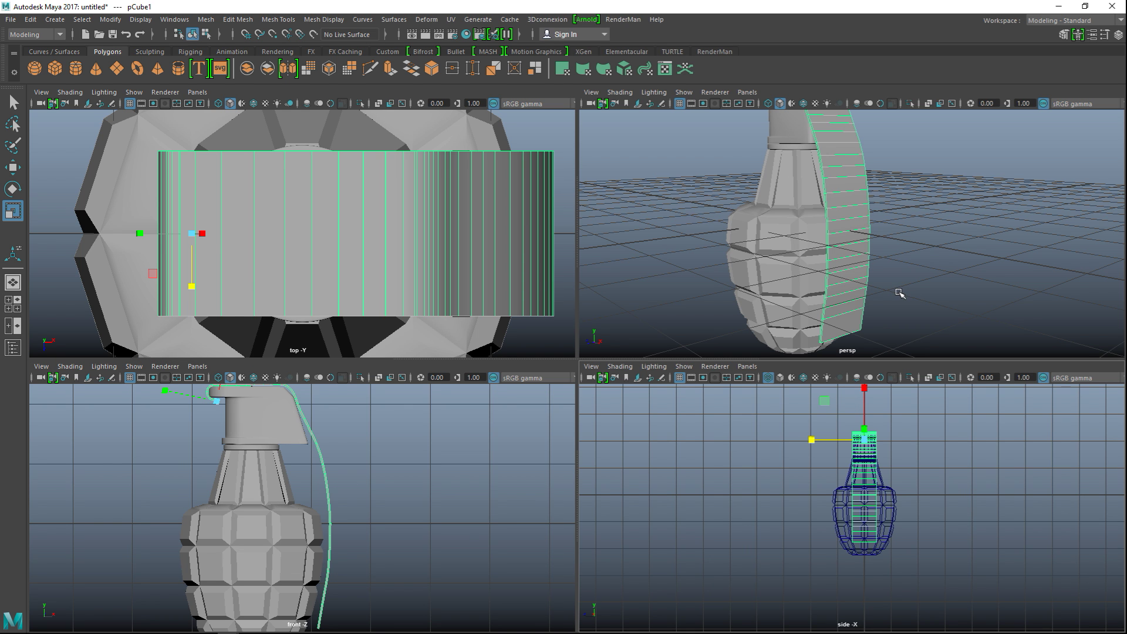
- Return to the full perspective view and allow McAfee Update Manager in the AVG communication request
key(space)
alt+middle_drag(810, 420, 853, 385)
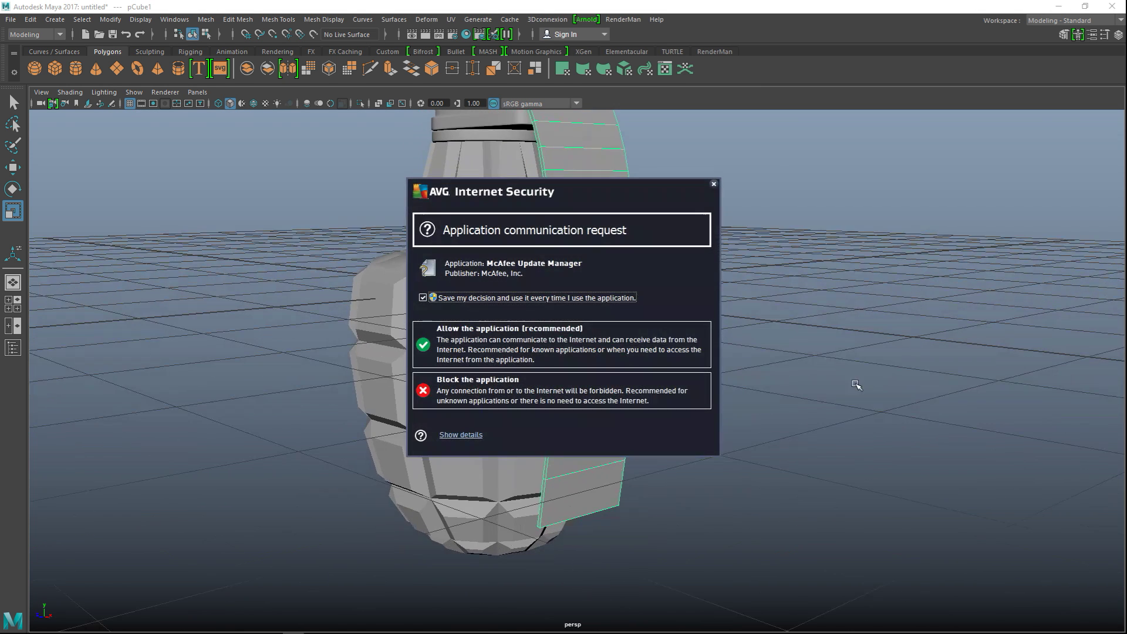
click(496, 356)
- Narrow the lower part of the safety lever by scaling its end vertices inward across the width
alt+drag(724, 438, 749, 451)
right_drag(536, 482, 479, 271)
alt+drag(635, 433, 671, 507)
click(633, 540)
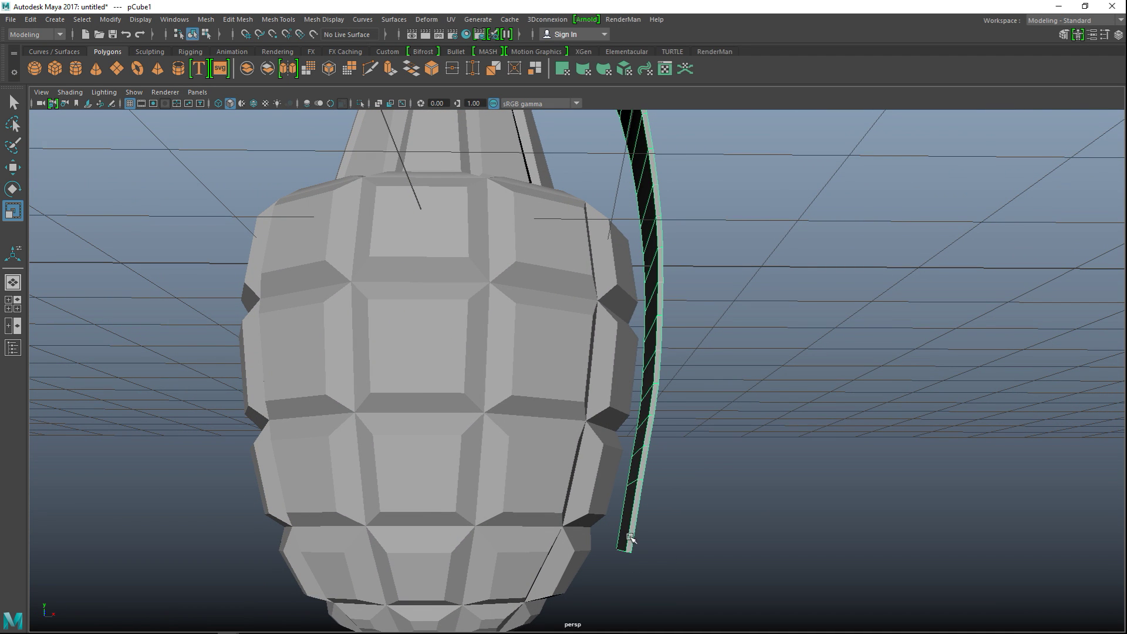
right_drag(618, 531, 567, 289)
drag(609, 538, 612, 583)
drag(488, 555, 532, 579)
alt+drag(416, 543, 536, 551)
key(F8)
- Examine the lever's lower end, outer curve and hooked top from several angles
right_drag(632, 272, 582, 276)
alt+drag(681, 546, 711, 523)
alt+drag(668, 491, 616, 465)
key(F8)
right_drag(591, 272, 543, 284)
click(606, 556)
alt+drag(746, 521, 634, 511)
alt+drag(495, 465, 623, 482)
alt+drag(712, 435, 740, 492)
alt+middle_drag(741, 492, 742, 493)
key(F8)
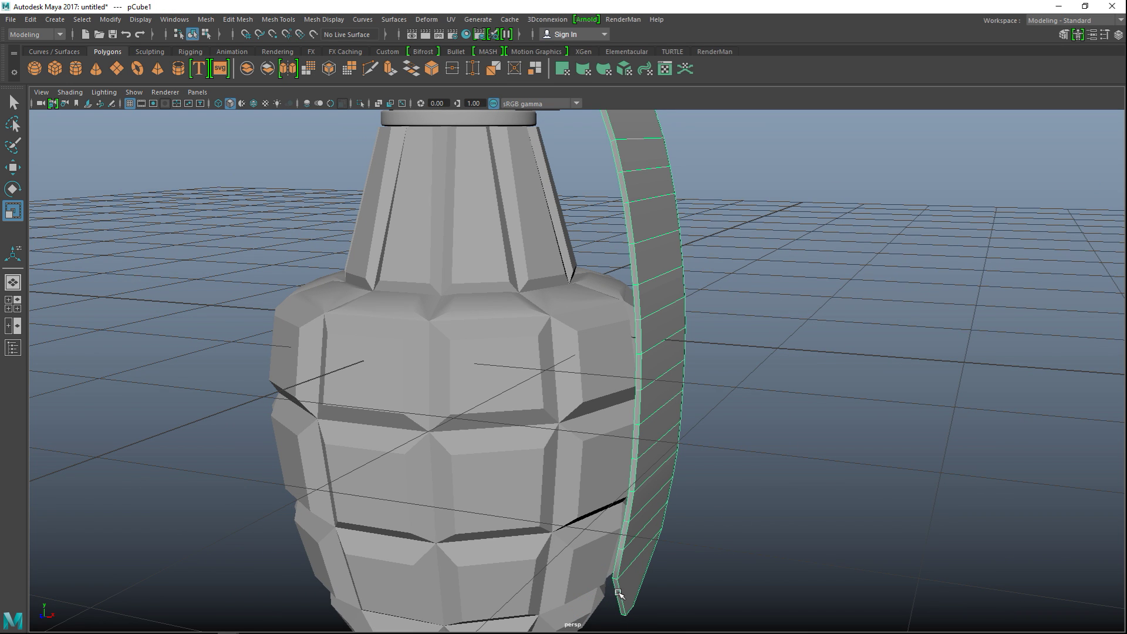
alt+middle_drag(824, 254, 754, 528)
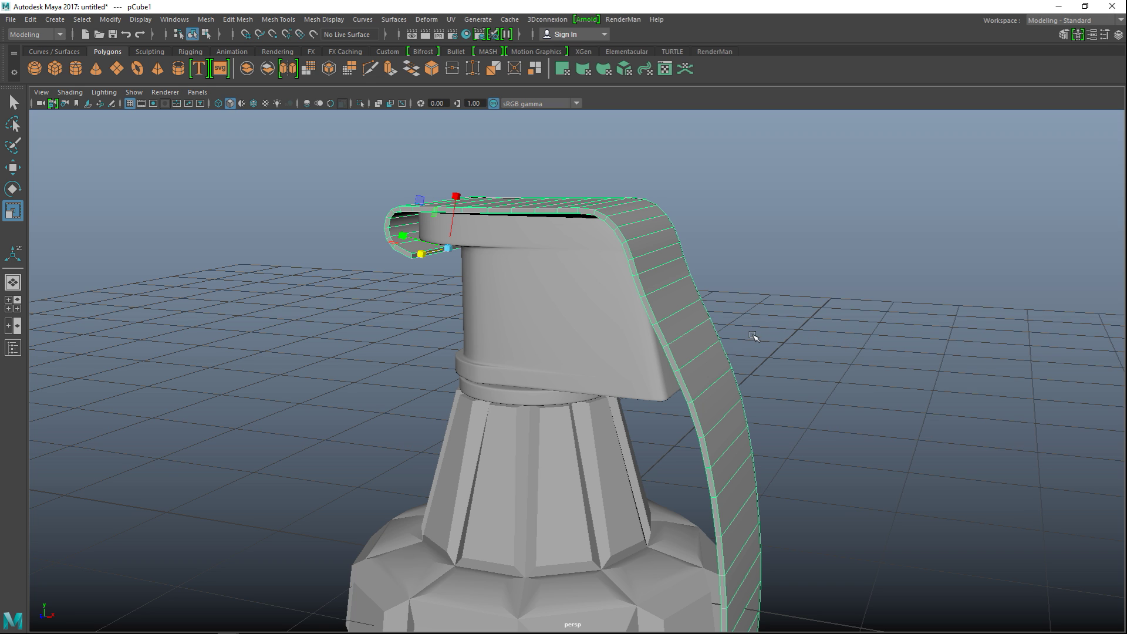
alt+drag(725, 327, 481, 340)
key(F9)
- Try inserting an edge loop near the base of the grenade's fuze head, then clear the selection
click(502, 286)
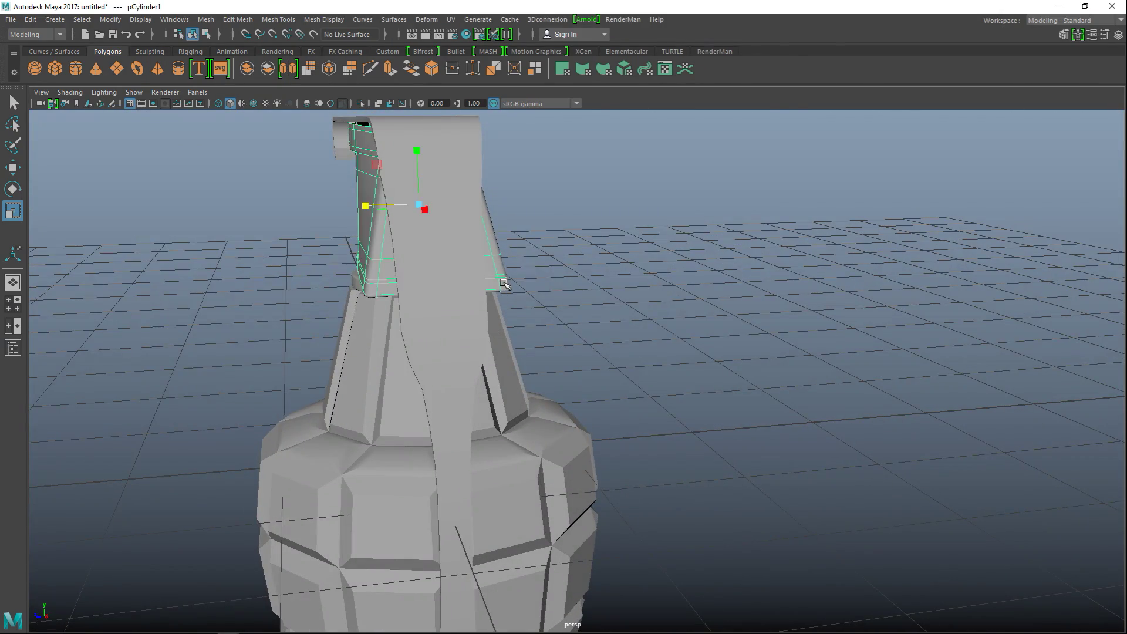
mouse_move(320, 385)
alt+mouse_down()
mouse_move(294, 418)
mouse_move(361, 412)
mouse_move(387, 424)
alt+mouse_up()
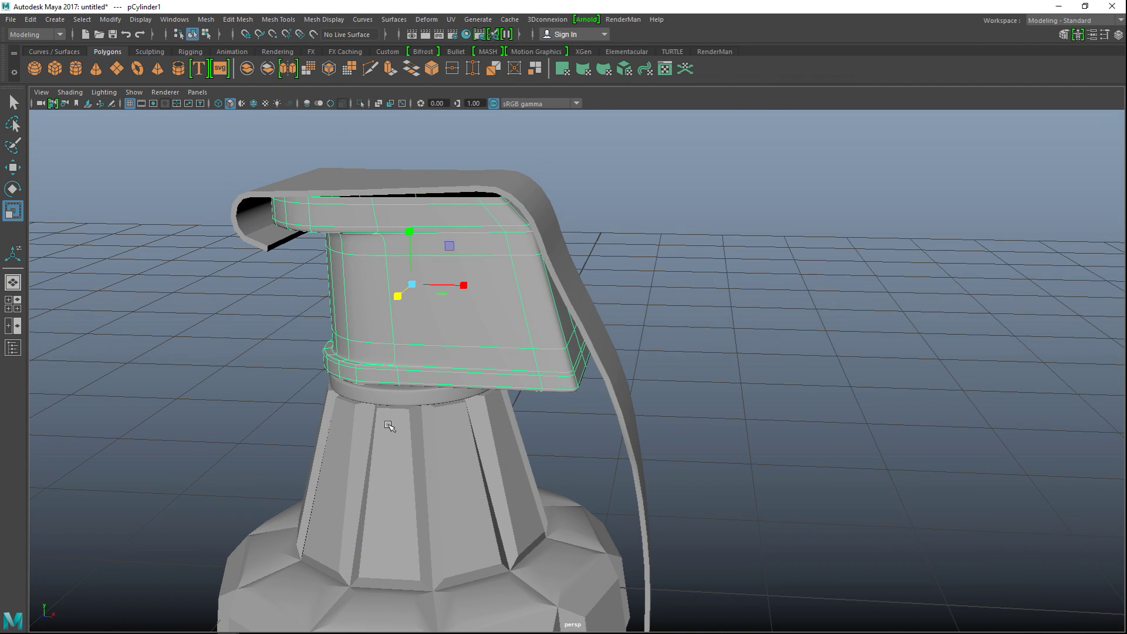
click(278, 20)
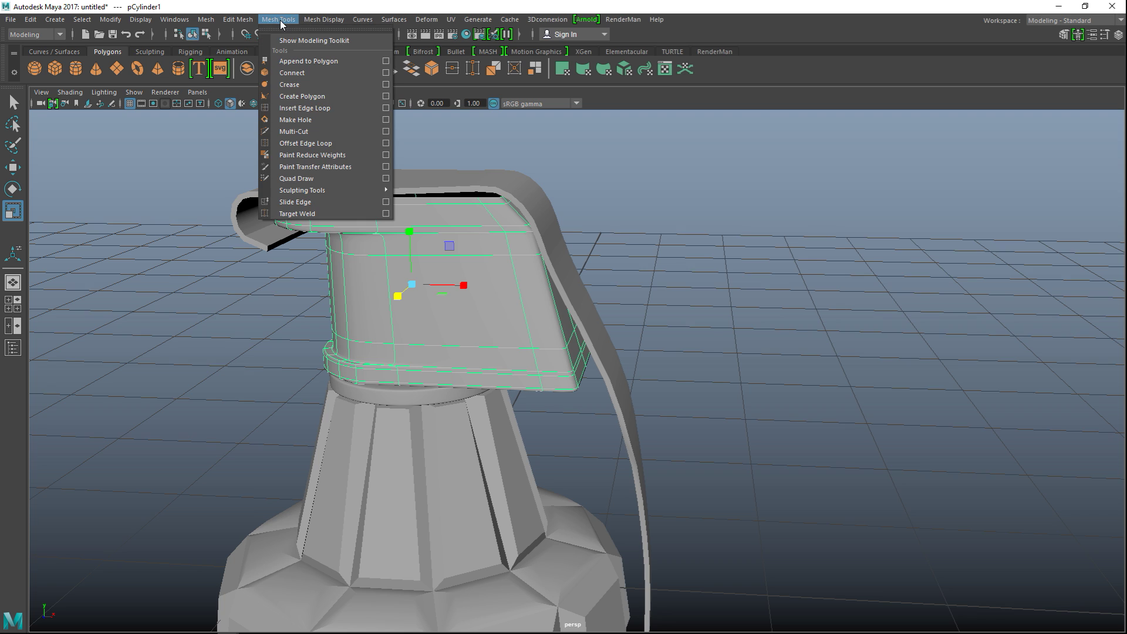
click(351, 110)
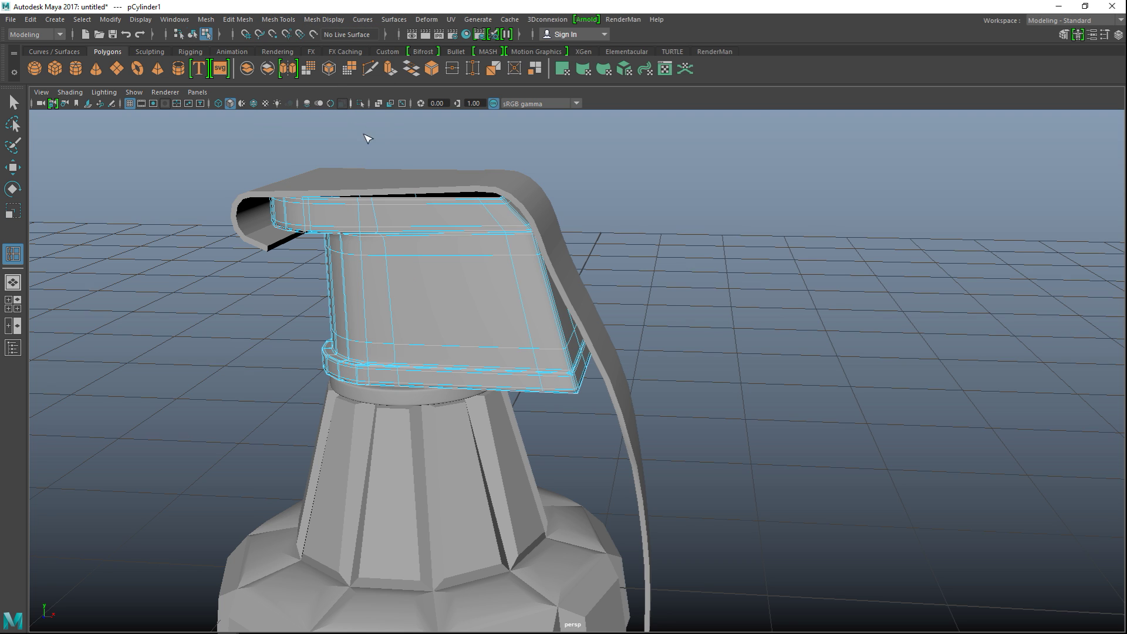
click(492, 353)
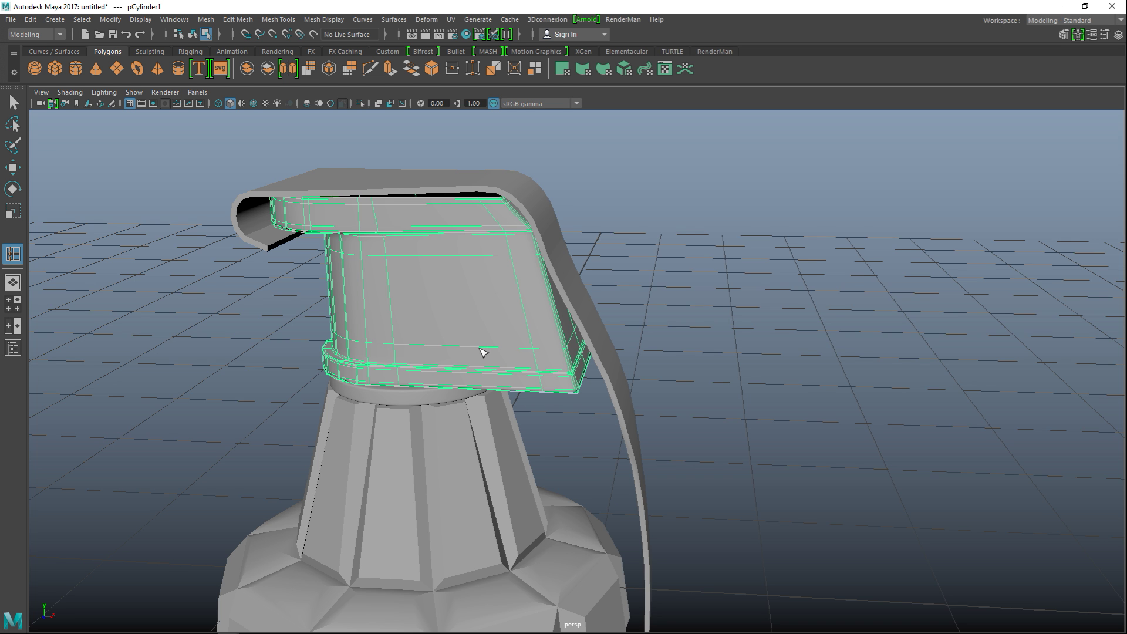
alt+drag(505, 389, 439, 160)
click(439, 157)
- Check the Insert Edge Loop options, try a loop around the middle of the fuze head and undo it
click(323, 19)
mouse_move(279, 19)
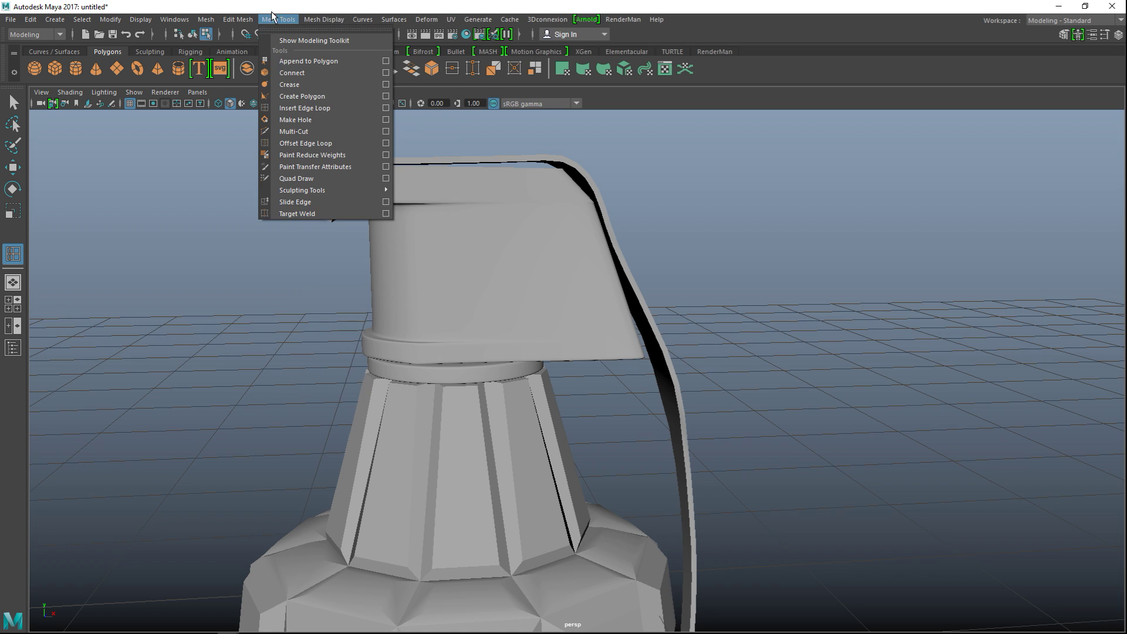
click(385, 108)
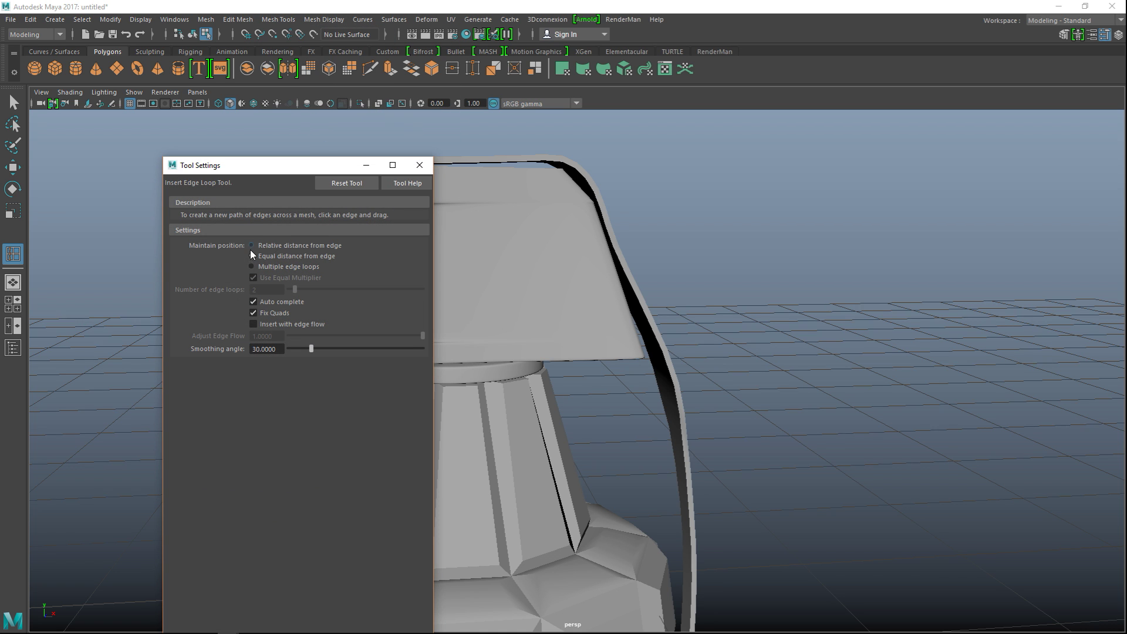
click(419, 165)
click(514, 290)
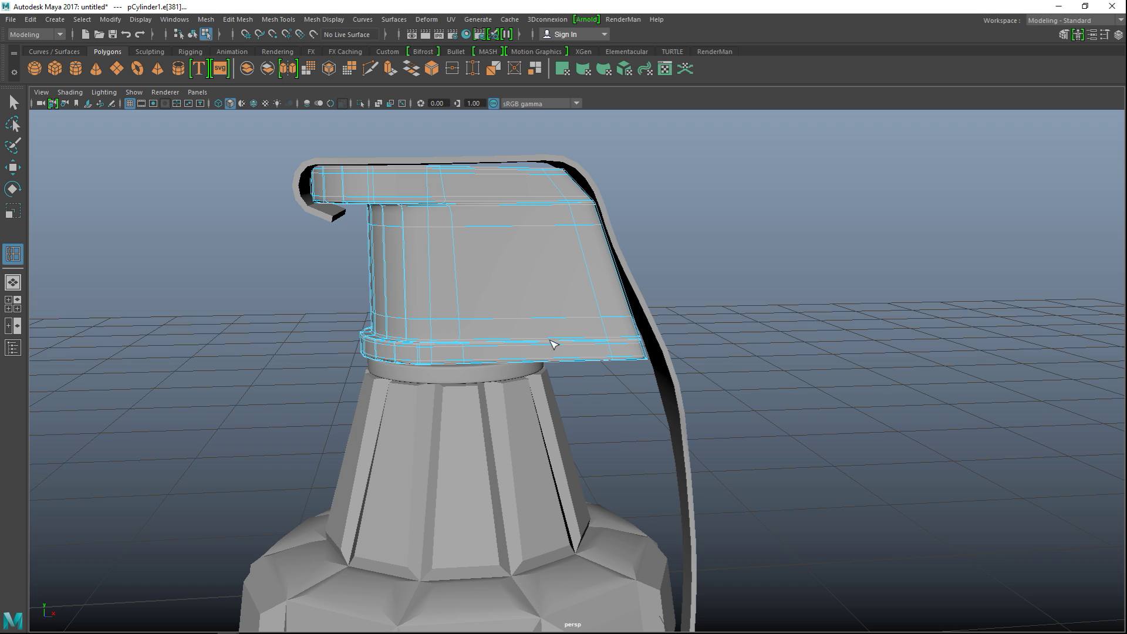
key(ctrl+z)
alt+drag(838, 332, 743, 349)
key(F9)
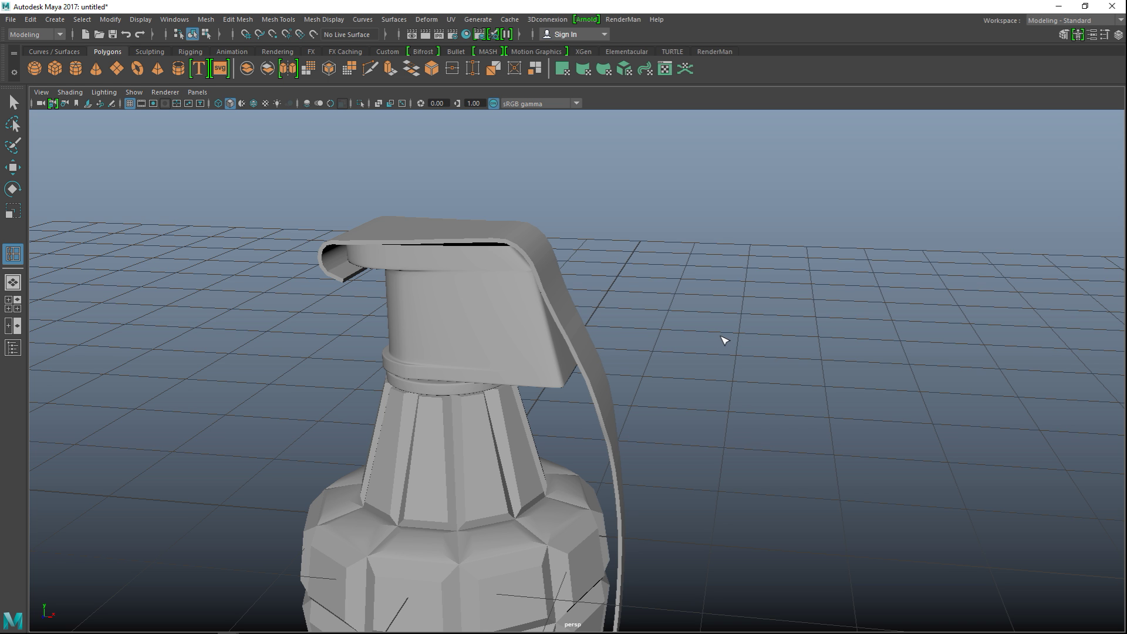
- Examine the whole grenade from above and from the side to compare the fuze head with the lever
key(F9)
alt+drag(736, 346, 611, 344)
scroll(636, 377, down, 5)
alt+drag(661, 408, 670, 434)
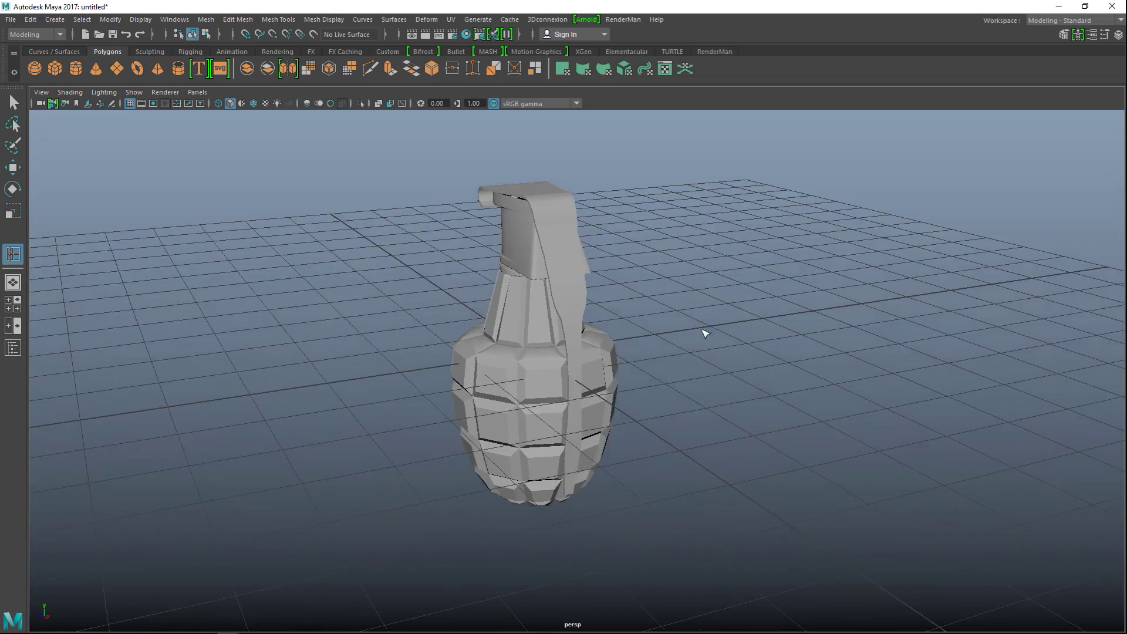
scroll(669, 434, up, 5)
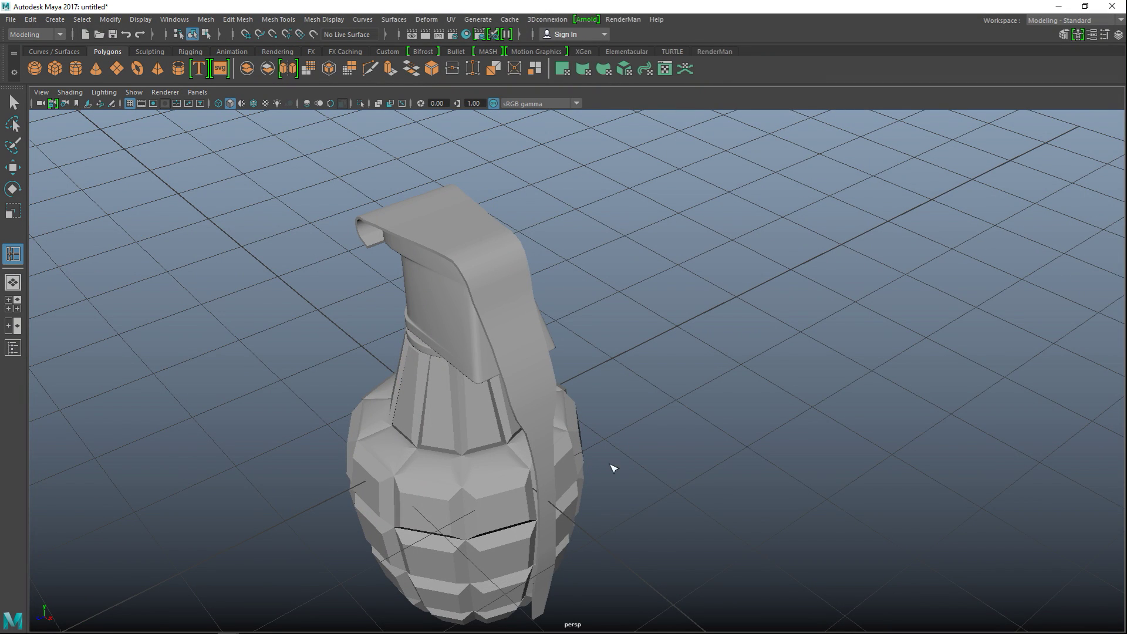
scroll(687, 467, up, 3)
alt+drag(704, 478, 562, 398)
click(526, 383)
right_drag(525, 382, 473, 273)
mouse_move(697, 424)
alt+mouse_down()
mouse_move(675, 403)
mouse_move(734, 424)
mouse_move(793, 408)
mouse_move(781, 407)
alt+mouse_up()
click(778, 408)
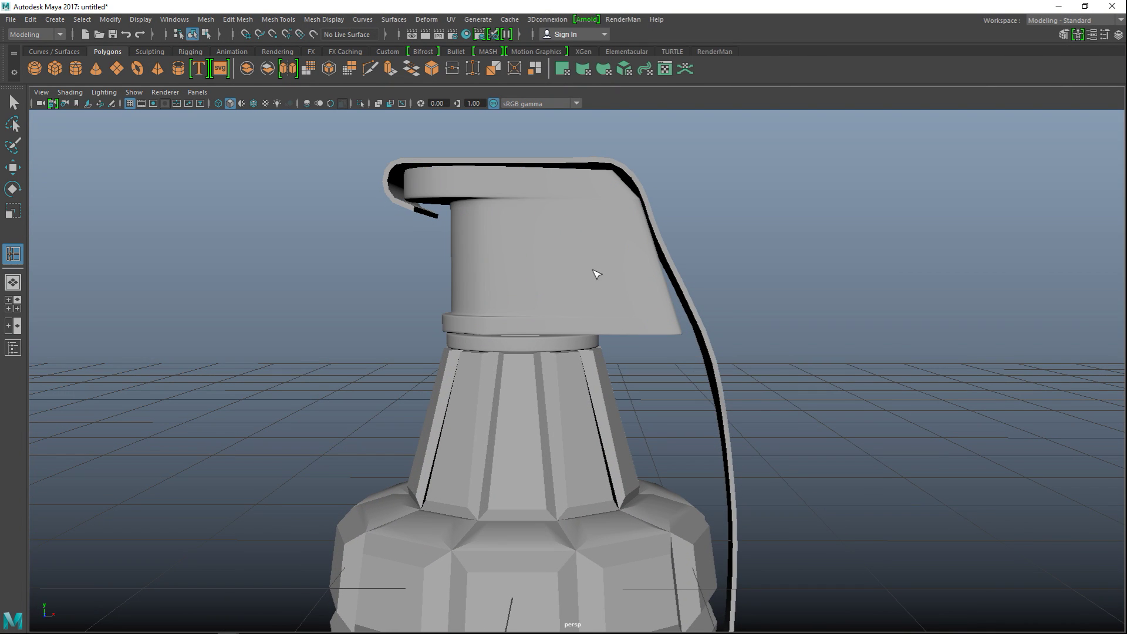
click(617, 297)
right_drag(611, 283, 550, 270)
mouse_move(599, 269)
mouse_down()
mouse_move(701, 304)
mouse_move(802, 382)
mouse_up()
key(F8)
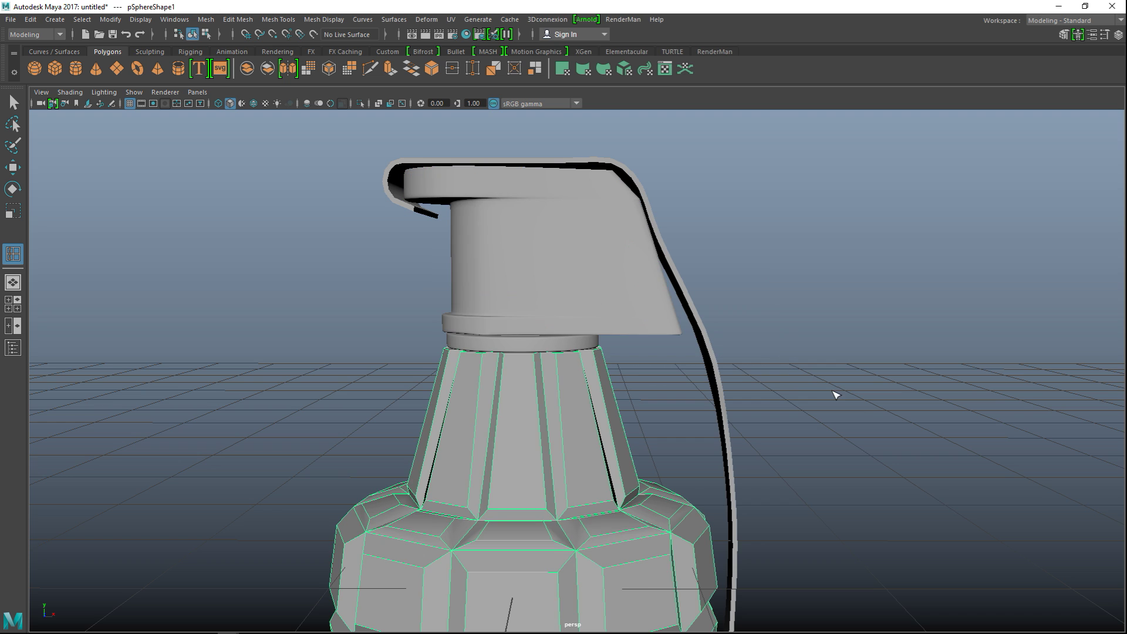
- Switch the fuze head to vertex editing, undo the stray edge loop and activate the Select tool
click(601, 292)
right_click(611, 253)
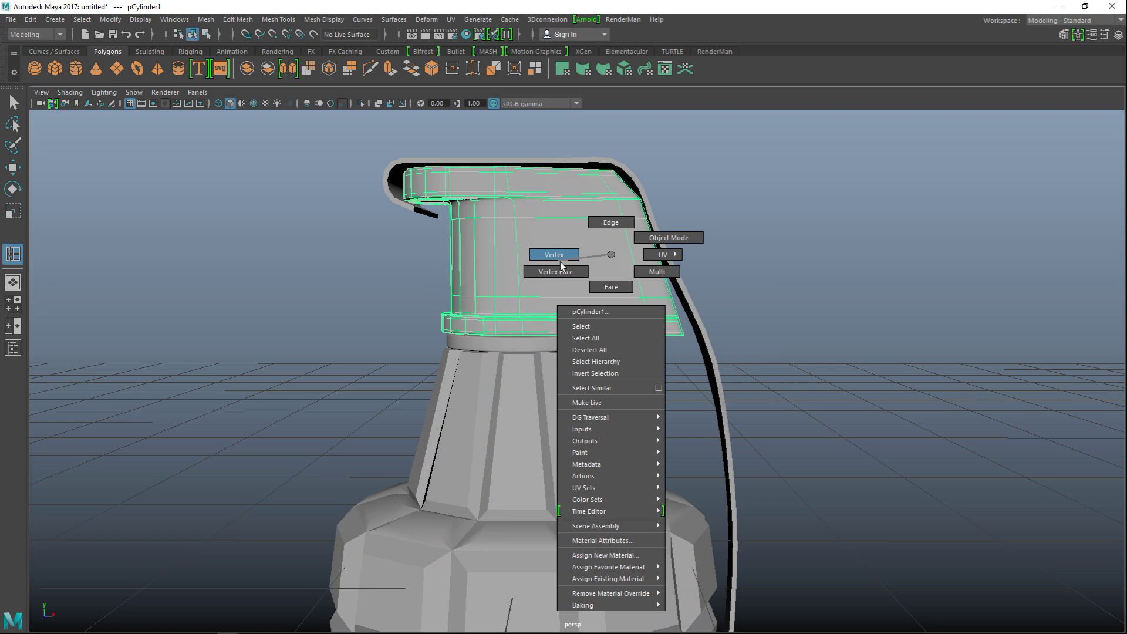
right_drag(560, 262, 560, 262)
click(656, 252)
key(ctrl+z)
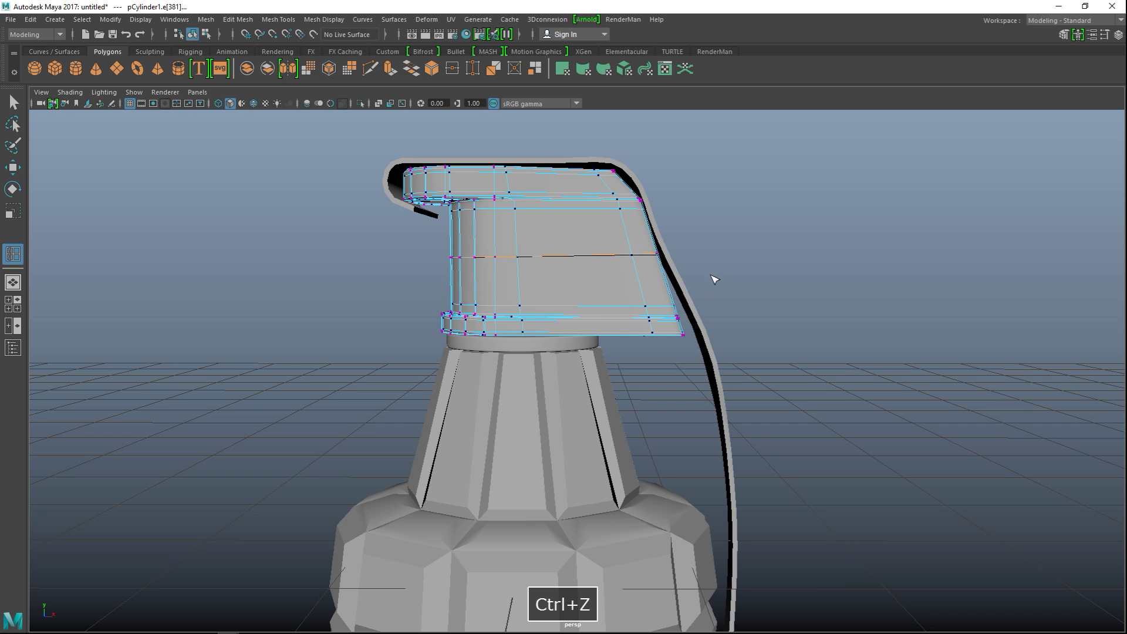
key(q)
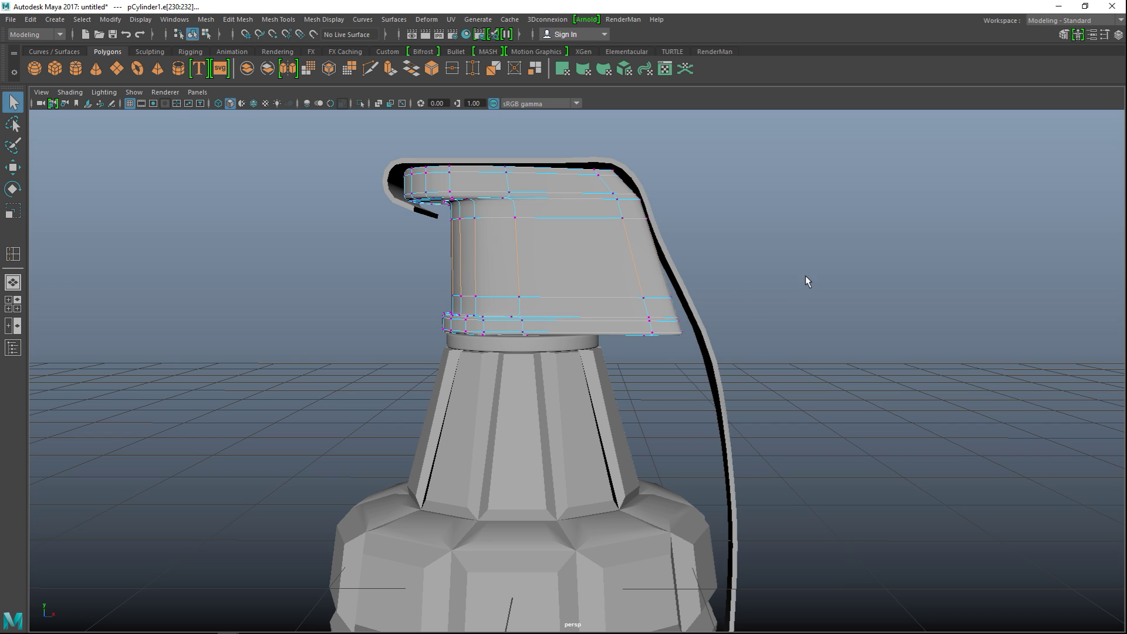
- Narrow the lower corner of the fuze head beside the lever by scaling its vertices inward across the width with Soft Selection
mouse_move(605, 270)
mouse_down()
mouse_move(780, 356)
mouse_move(813, 324)
mouse_move(674, 327)
mouse_move(610, 358)
mouse_move(788, 391)
mouse_up()
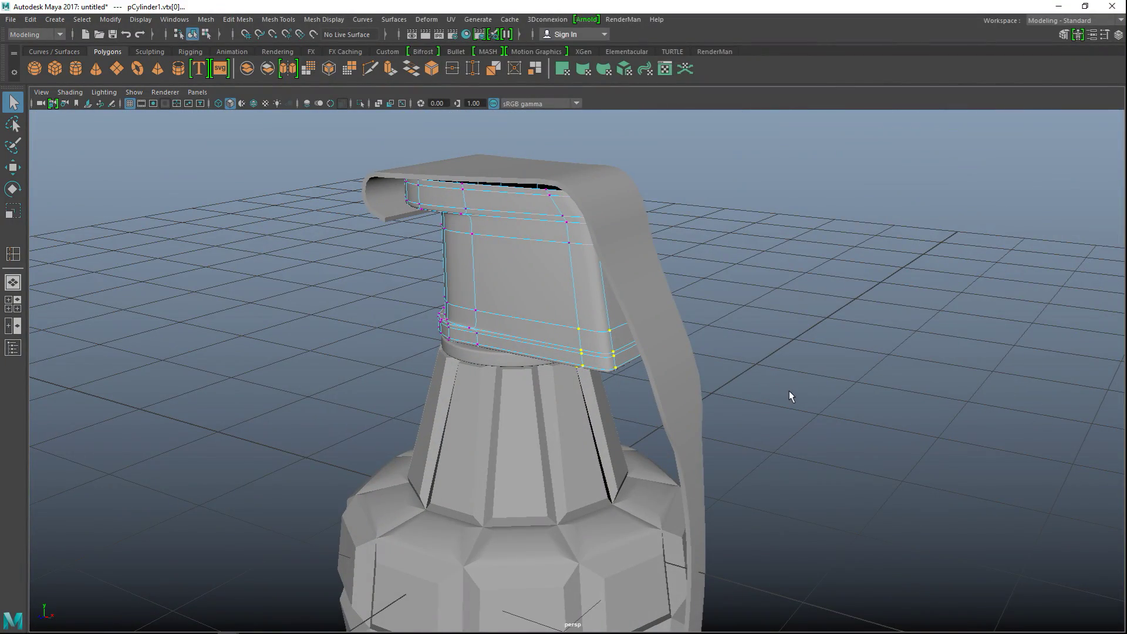
key(b)
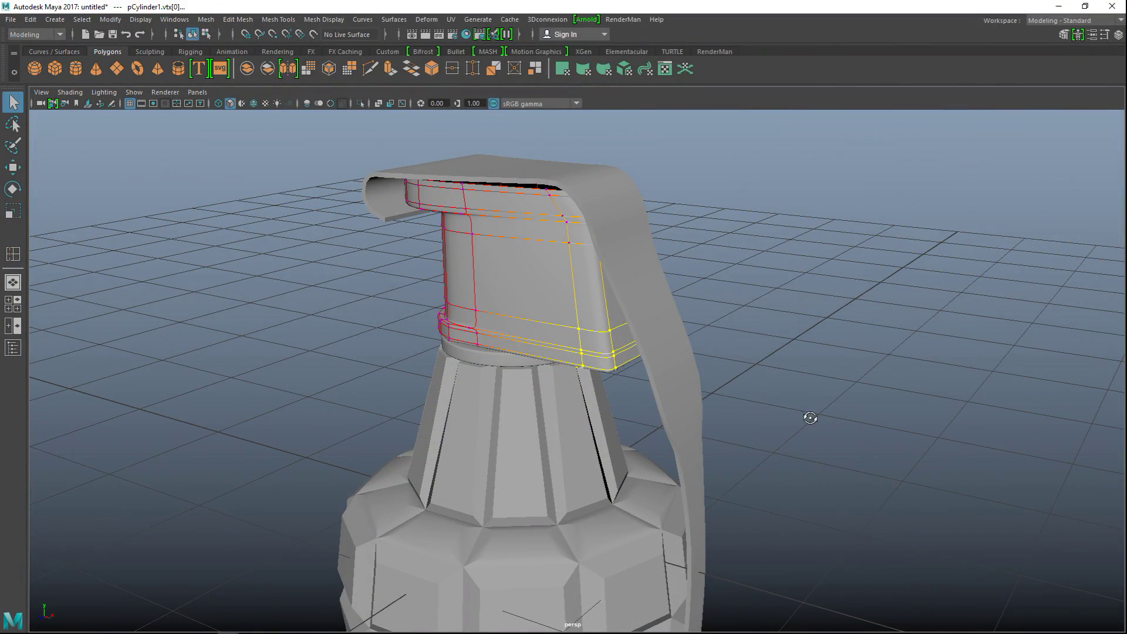
alt+drag(810, 417, 806, 423)
mouse_move(764, 365)
middle_down()
mouse_move(691, 385)
mouse_move(509, 403)
mouse_move(551, 410)
mouse_move(536, 415)
middle_up()
alt+drag(667, 423, 635, 406)
key(r)
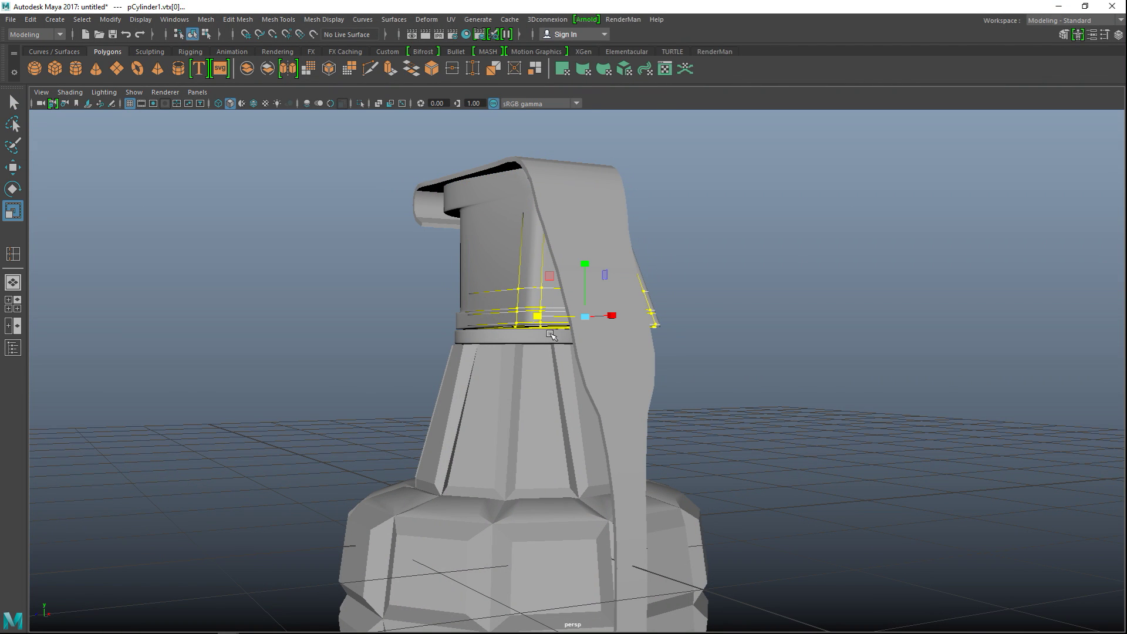
drag(538, 318, 559, 326)
mouse_move(669, 407)
alt+mouse_down()
mouse_move(669, 362)
mouse_move(631, 356)
mouse_move(636, 395)
alt+mouse_up()
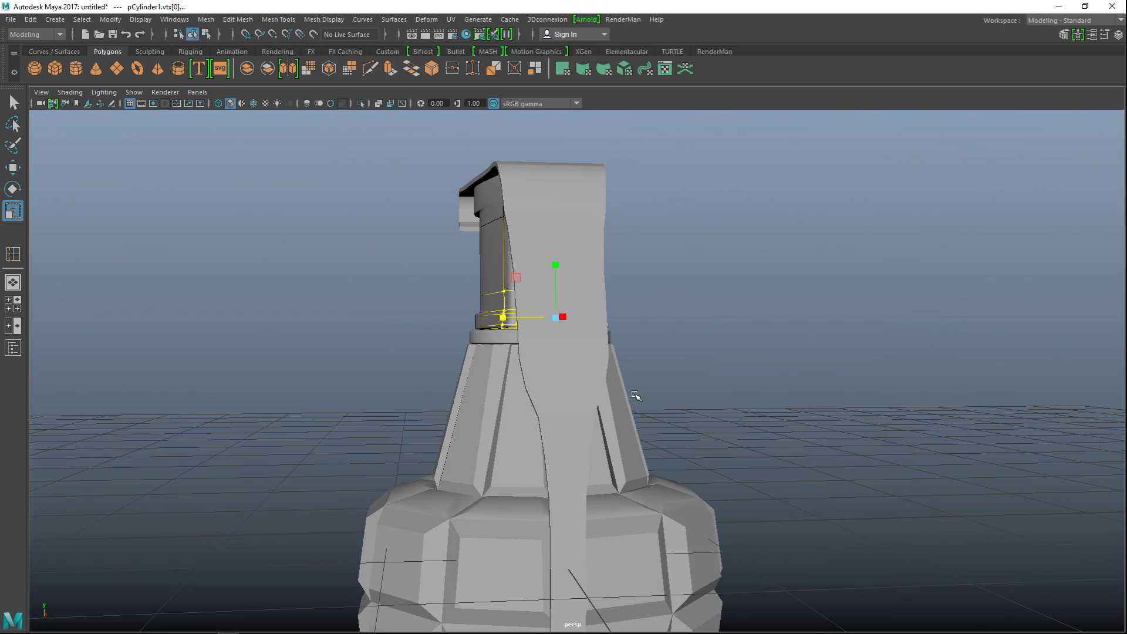
drag(503, 320, 508, 323)
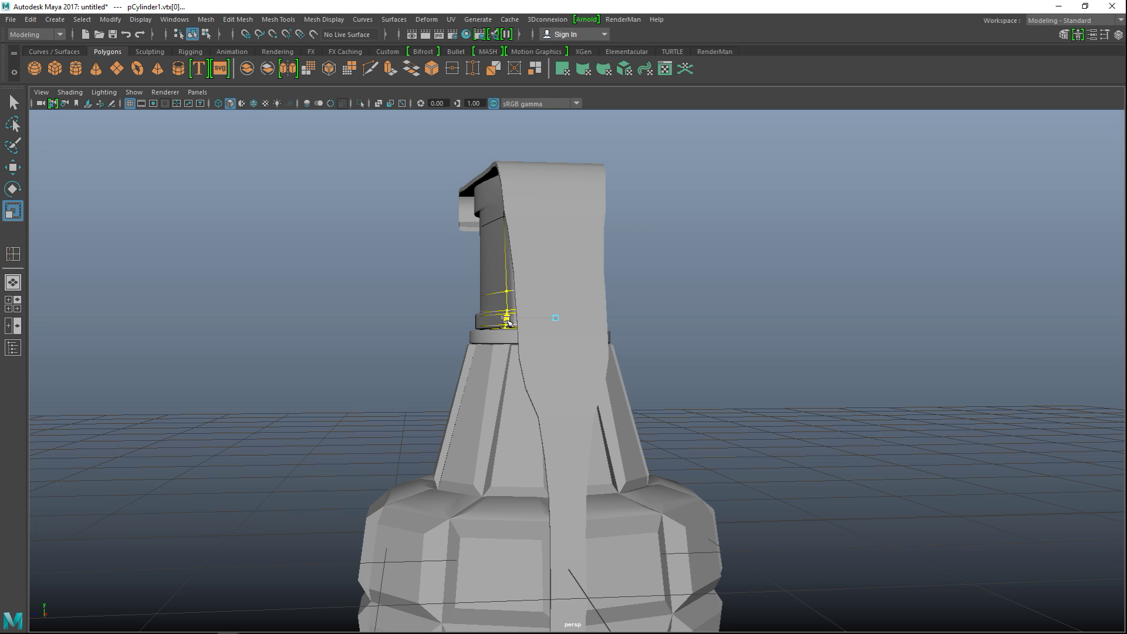
alt+drag(698, 387, 521, 393)
click(387, 336)
- Try selecting vertices along the side edge of the lever's flat top, then return the lever to object mode
alt+drag(385, 334, 372, 396)
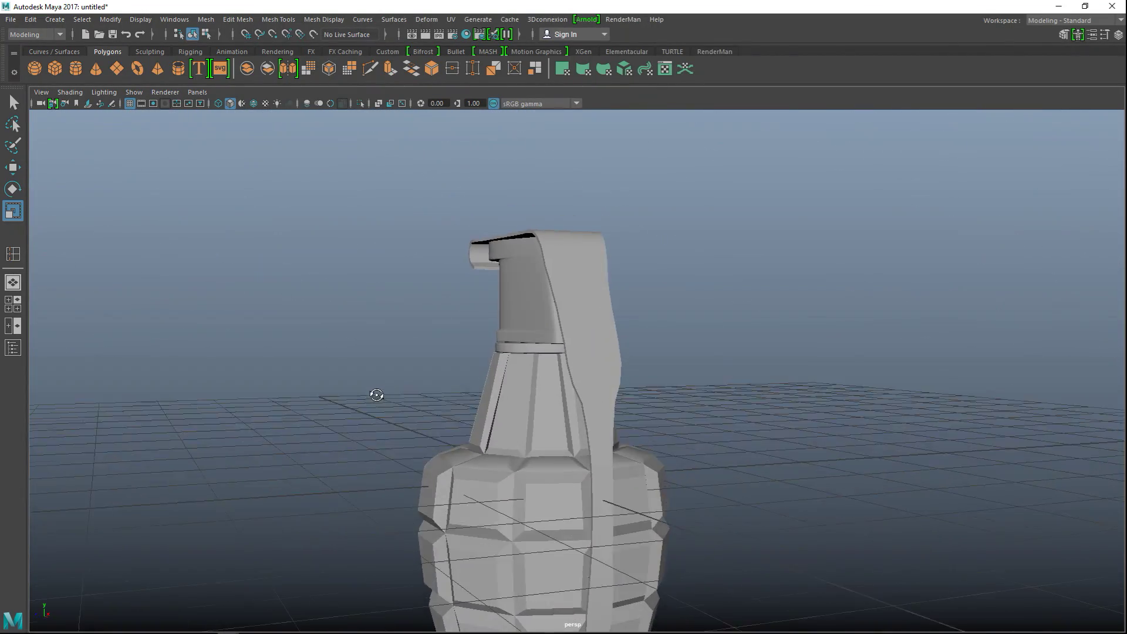
mouse_move(712, 457)
alt+mouse_down()
mouse_move(750, 456)
mouse_move(649, 438)
mouse_move(750, 441)
mouse_move(740, 456)
alt+mouse_up()
click(468, 290)
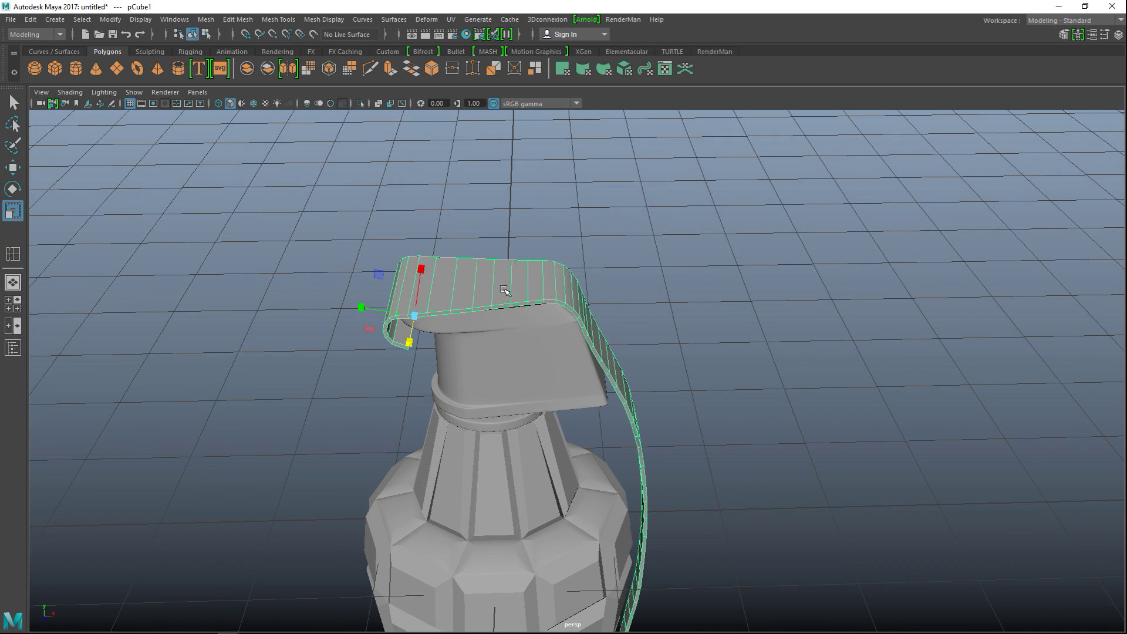
right_drag(483, 288, 471, 269)
drag(466, 300, 499, 314)
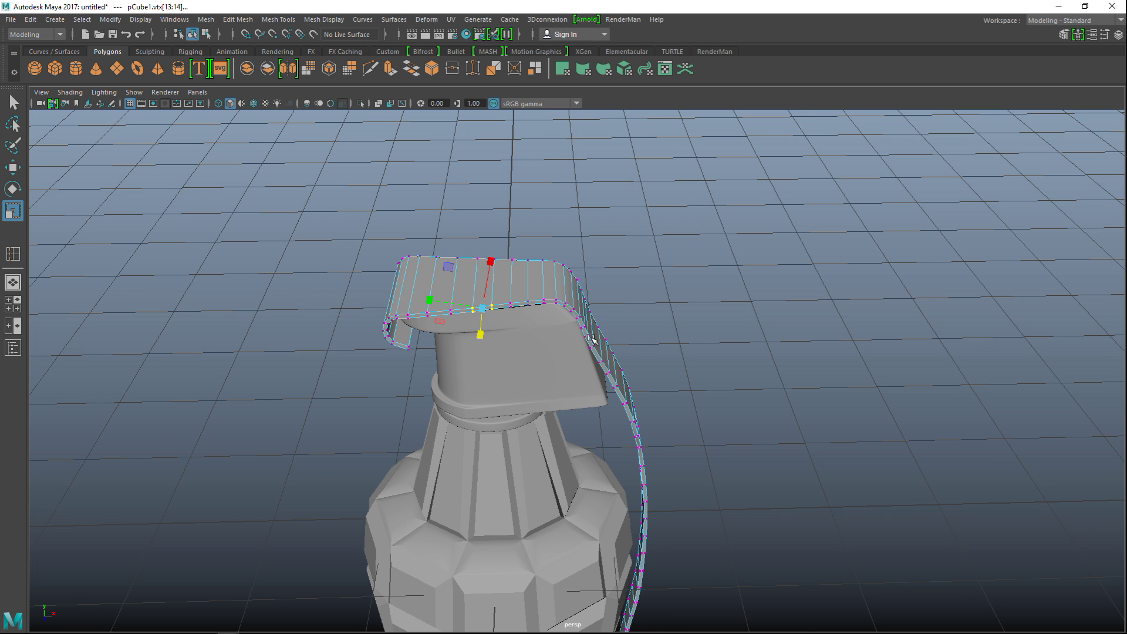
scroll(591, 339, up, 3)
alt+drag(721, 338, 803, 332)
key(F8)
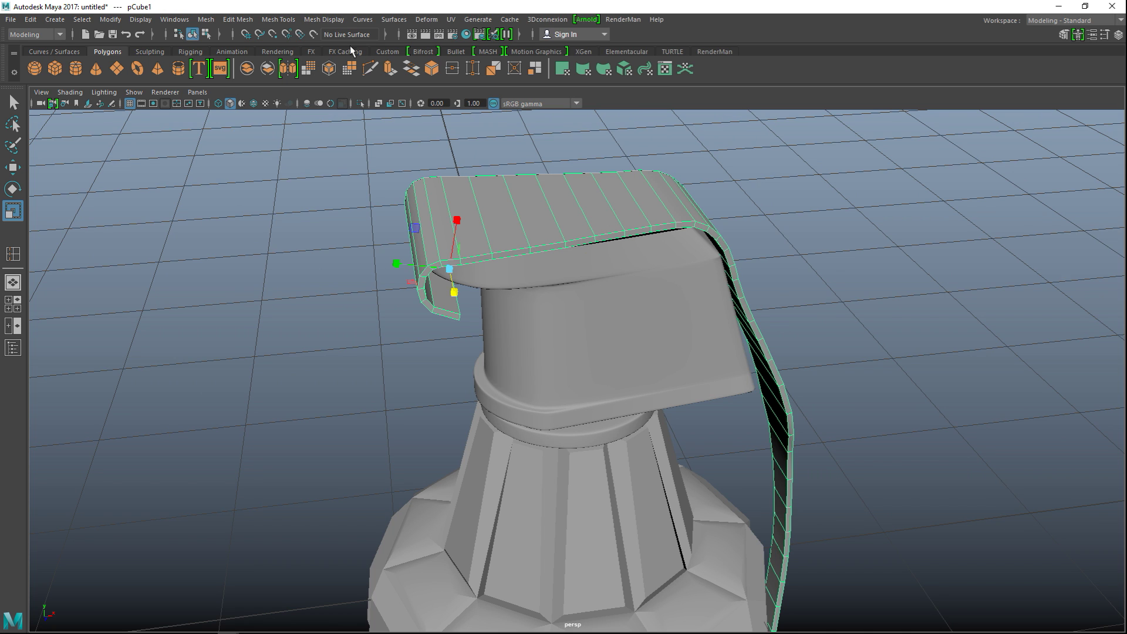
- Insert two lengthwise edge loops along the lever using Insert Edge Loop with Multiple edge loops enabled
click(285, 21)
mouse_move(328, 23)
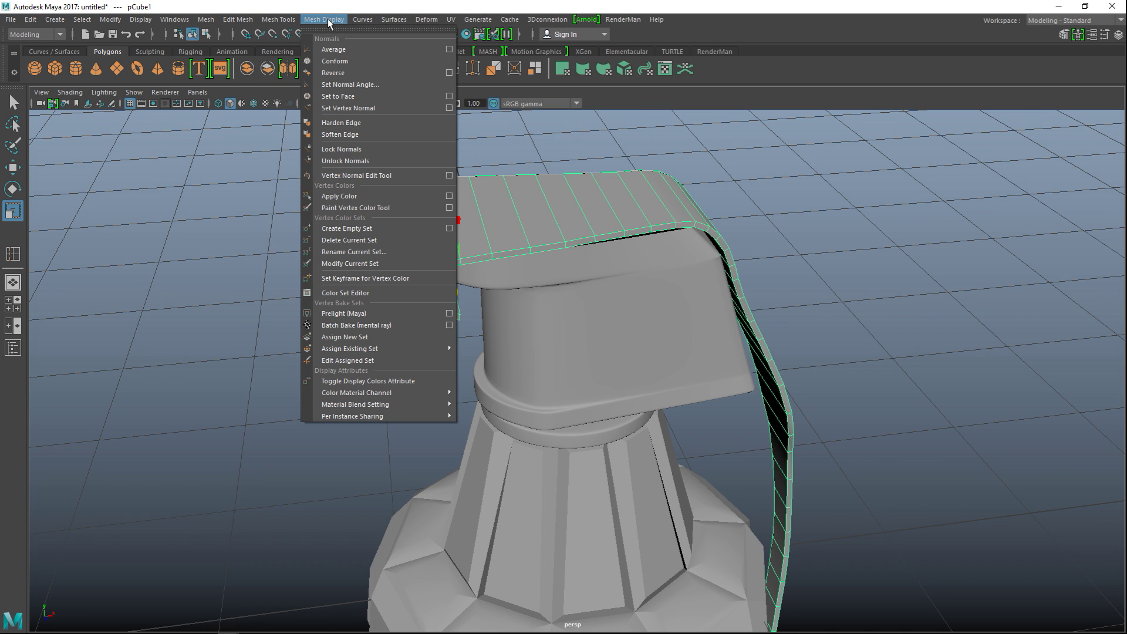
click(327, 20)
click(278, 20)
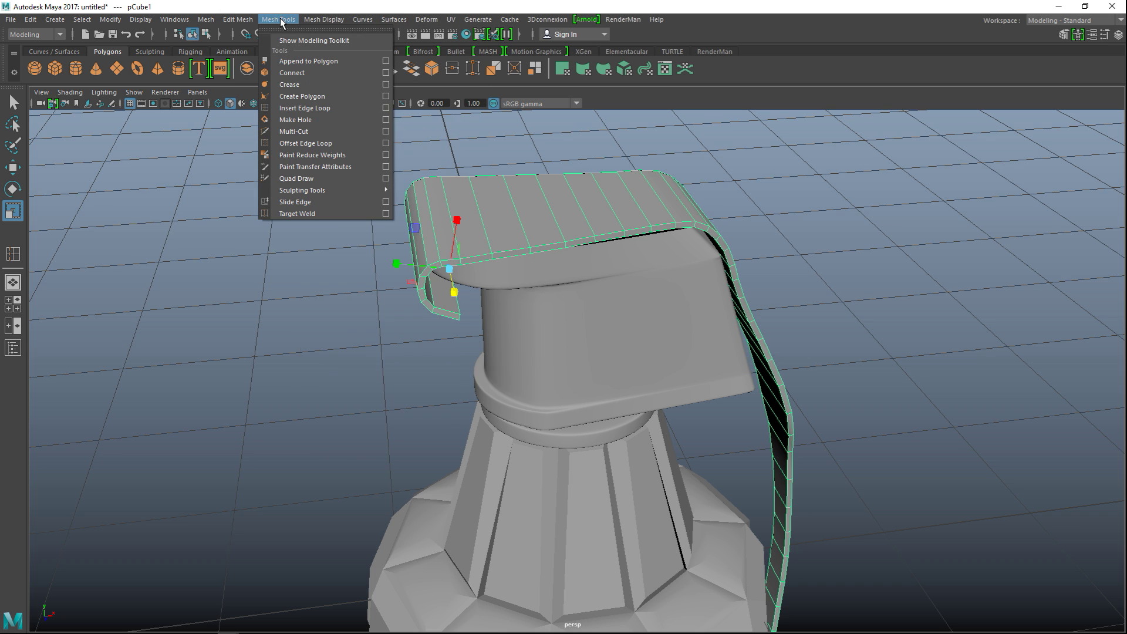
click(385, 109)
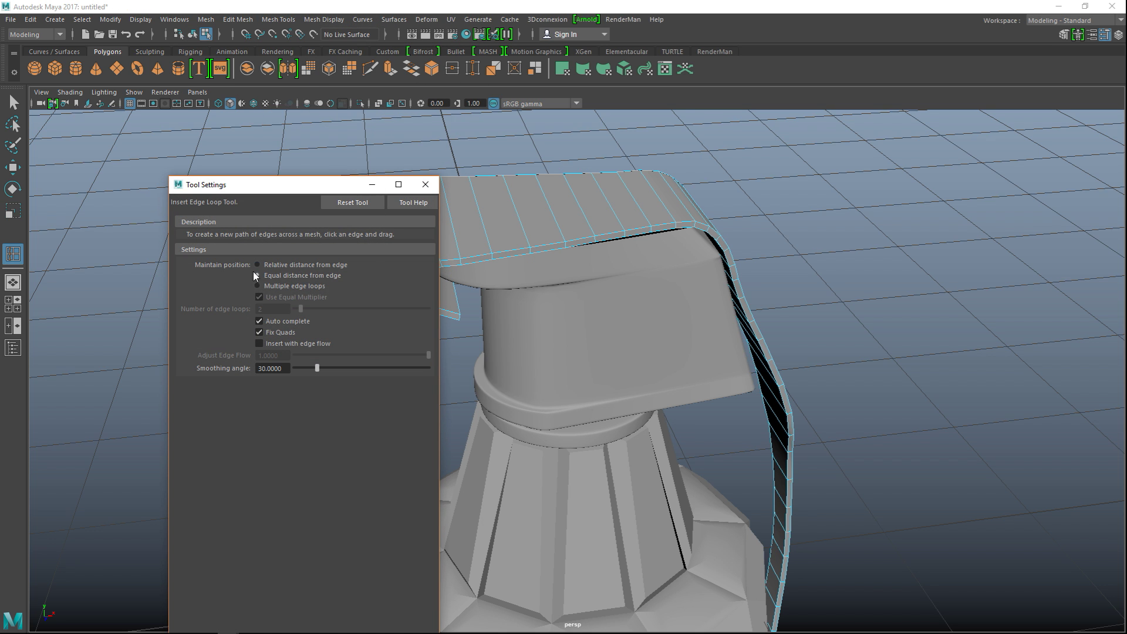
click(258, 287)
alt+drag(455, 341, 738, 336)
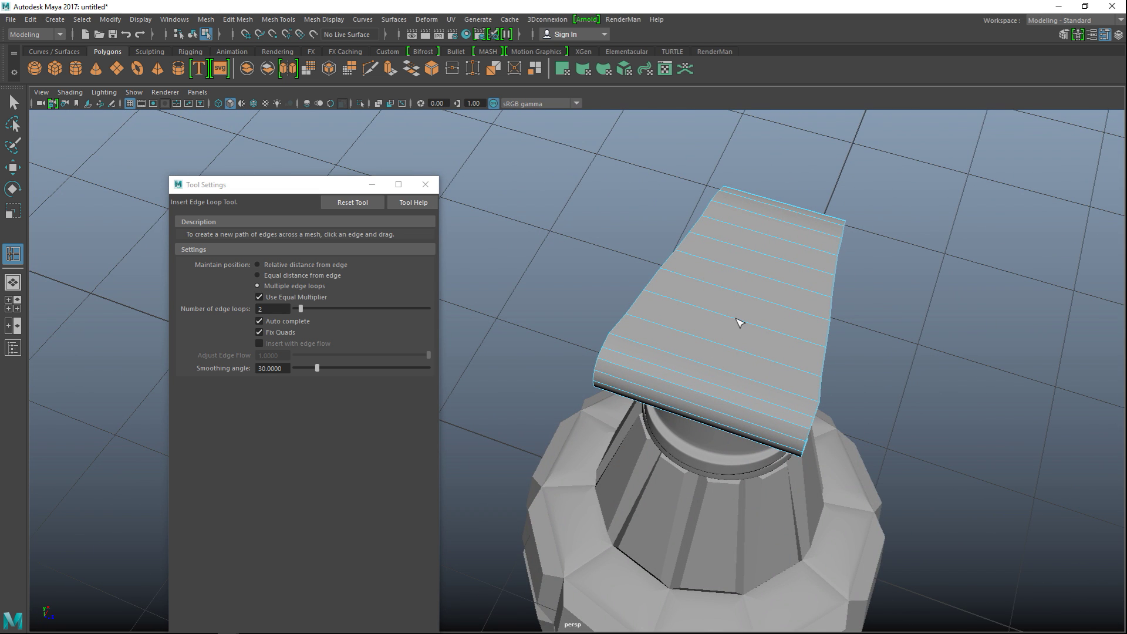
click(740, 322)
key(q)
click(425, 186)
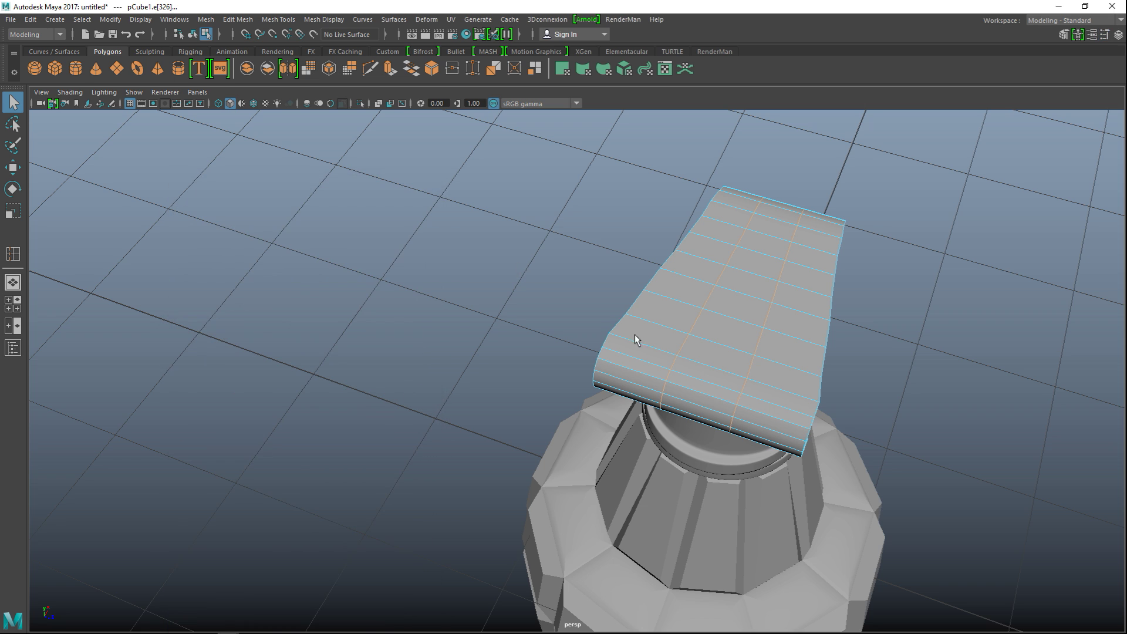
- Scale the two lengthwise edge loops apart so they run close to the lever's side edges
key(r)
drag(861, 510, 747, 496)
alt+middle_drag(782, 482, 789, 327)
scroll(723, 518, down, 3)
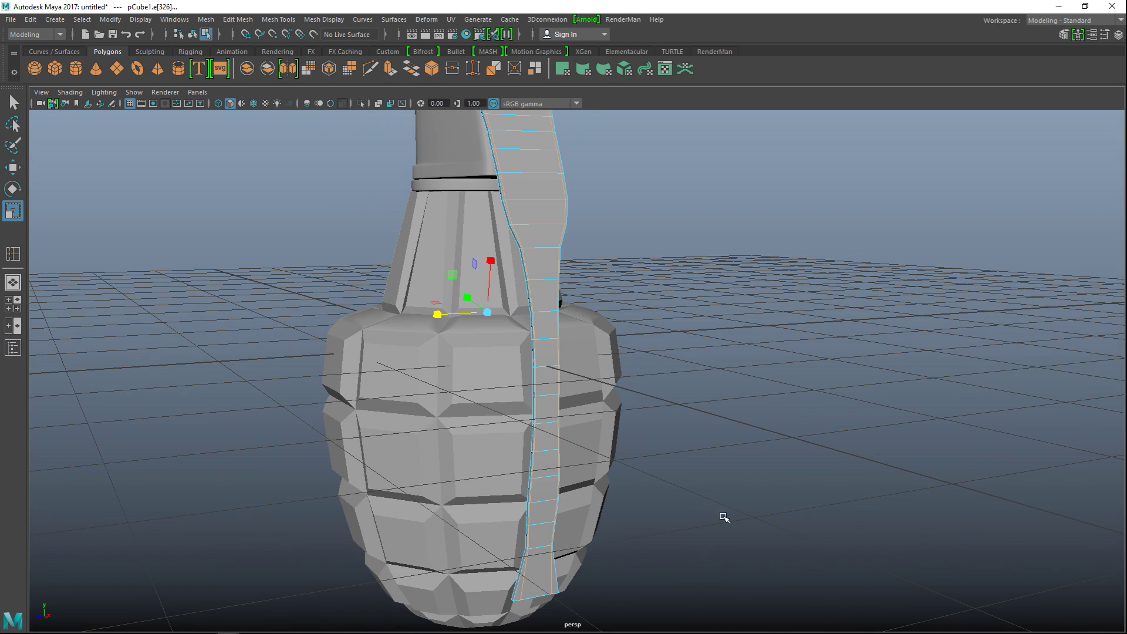
alt+drag(737, 525, 743, 365)
scroll(712, 440, up, 5)
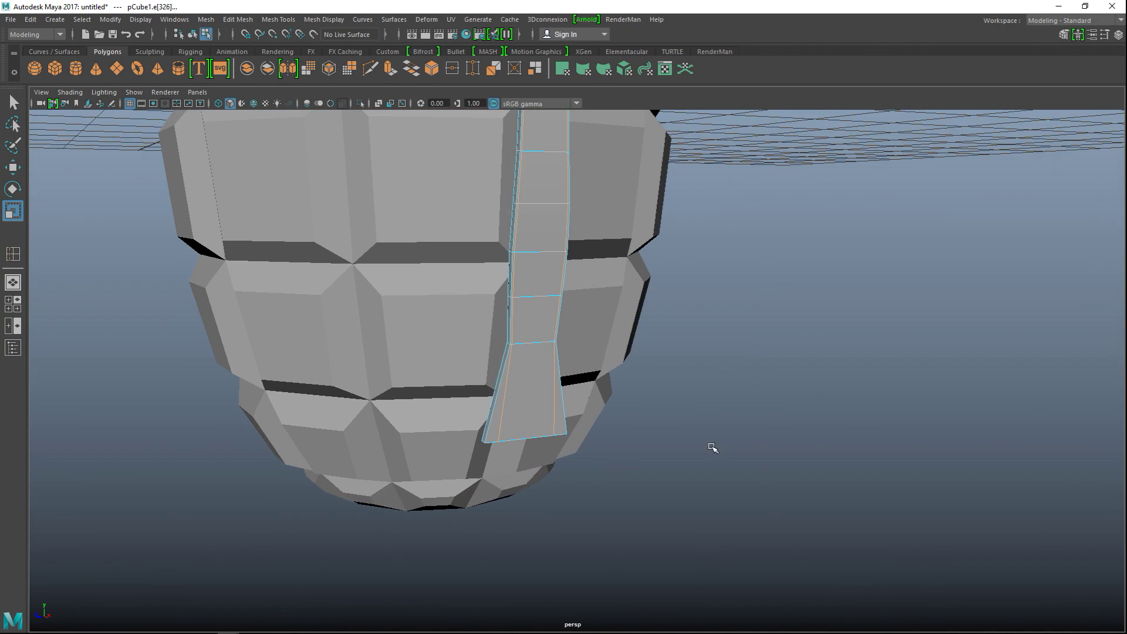
- Try to narrow the lever's lower end by scaling its end edges across the width
alt+middle_drag(719, 450, 767, 372)
right_drag(541, 267, 478, 271)
click(502, 385)
alt+drag(631, 419, 550, 388)
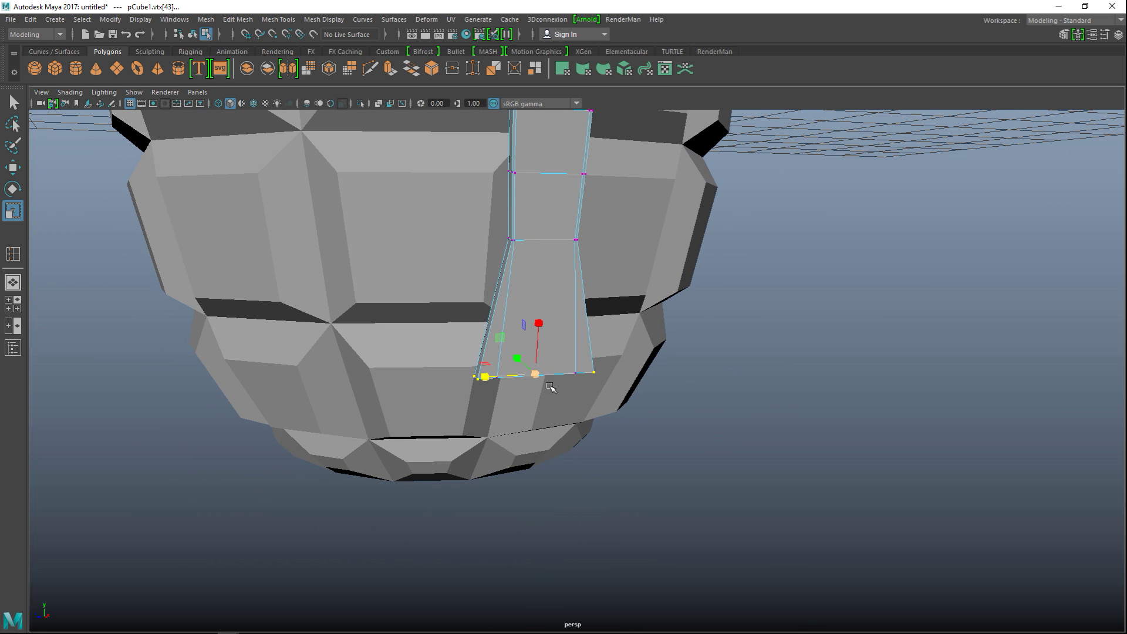
right_drag(546, 277, 546, 241)
scroll(529, 377, up, 3)
click(526, 377)
drag(458, 386, 471, 387)
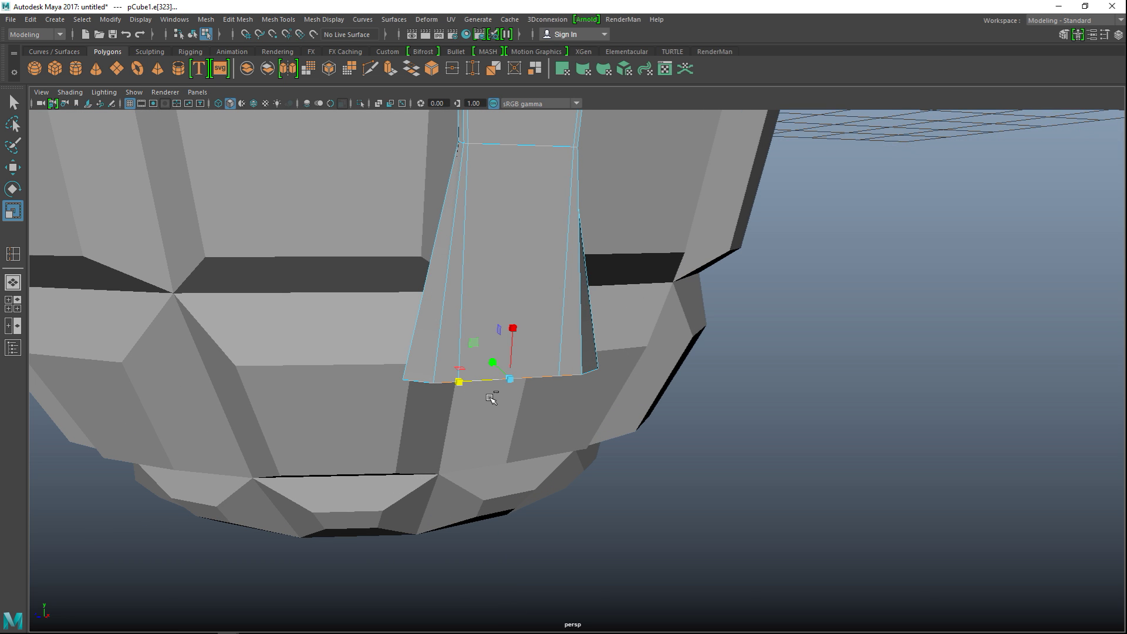
key(ctrl+z)
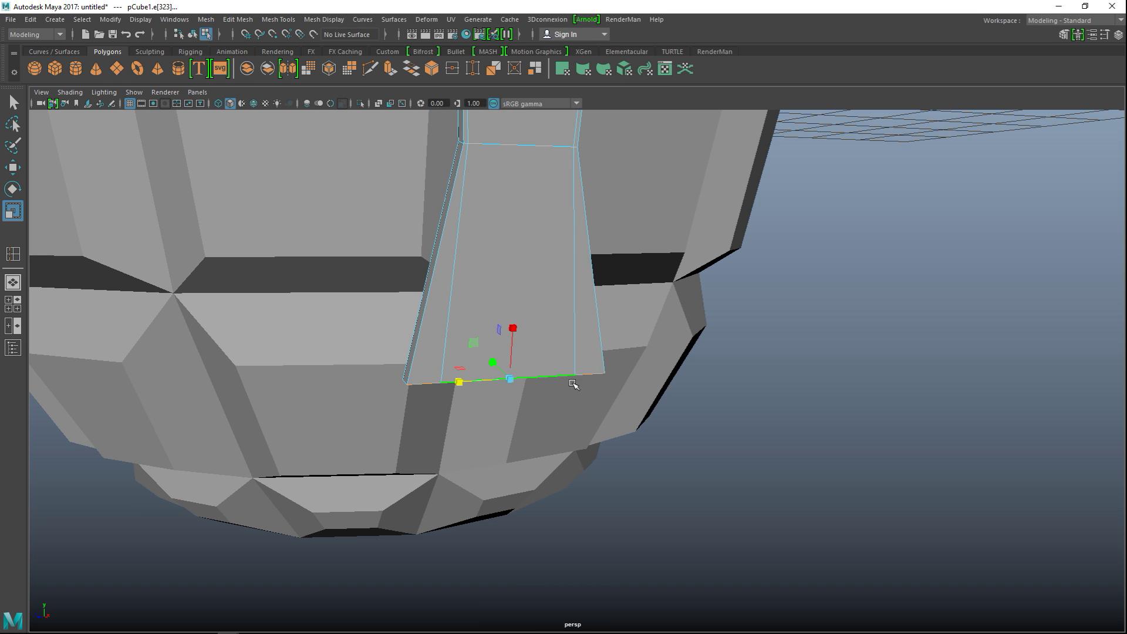
drag(461, 383, 472, 384)
key(ctrl+z)
key(ctrl+z)
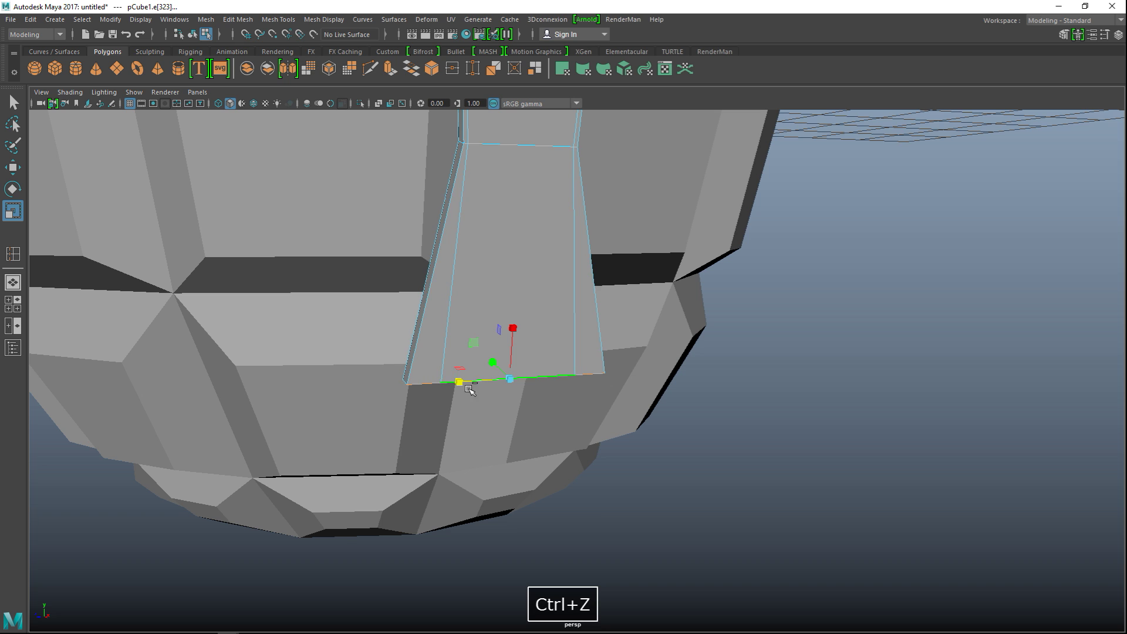
- Taper the lever's lower end to a narrow tip by scaling its end vertices inward across the width
click(724, 443)
right_click(549, 365)
right_drag(495, 315, 492, 272)
drag(335, 339, 681, 436)
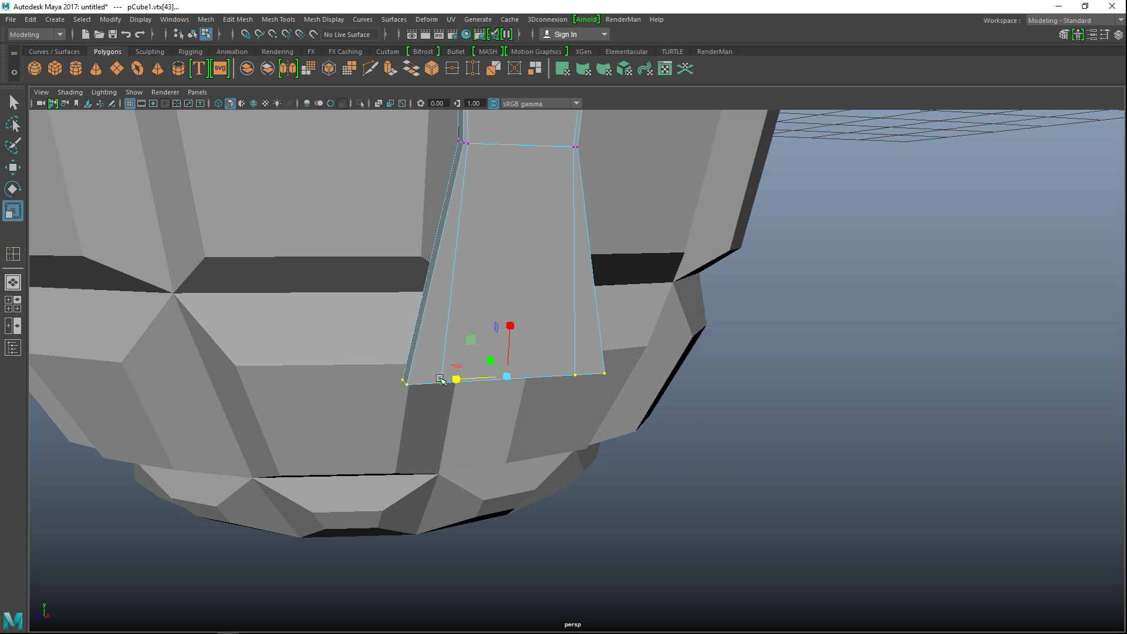
drag(455, 380, 496, 378)
click(749, 453)
scroll(732, 450, down, 5)
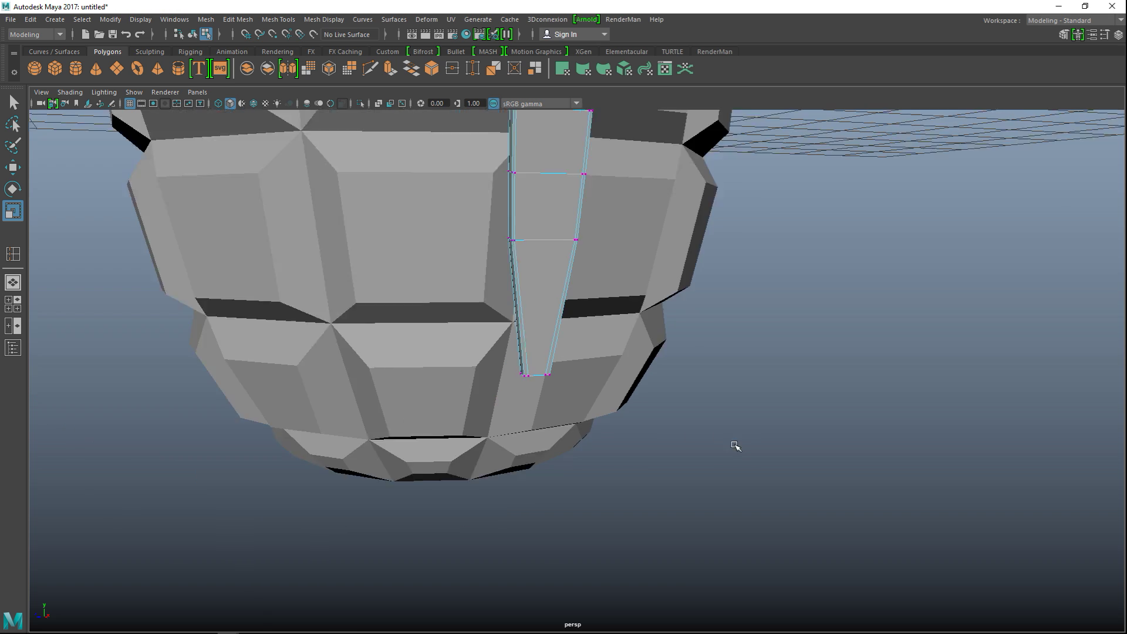
- Show all hidden objects to bring the grenade reference image back in the front view
alt+drag(646, 423, 686, 529)
scroll(503, 352, up, 4)
alt+drag(503, 352, 550, 359)
scroll(448, 514, up, 4)
scroll(448, 515, up, 3)
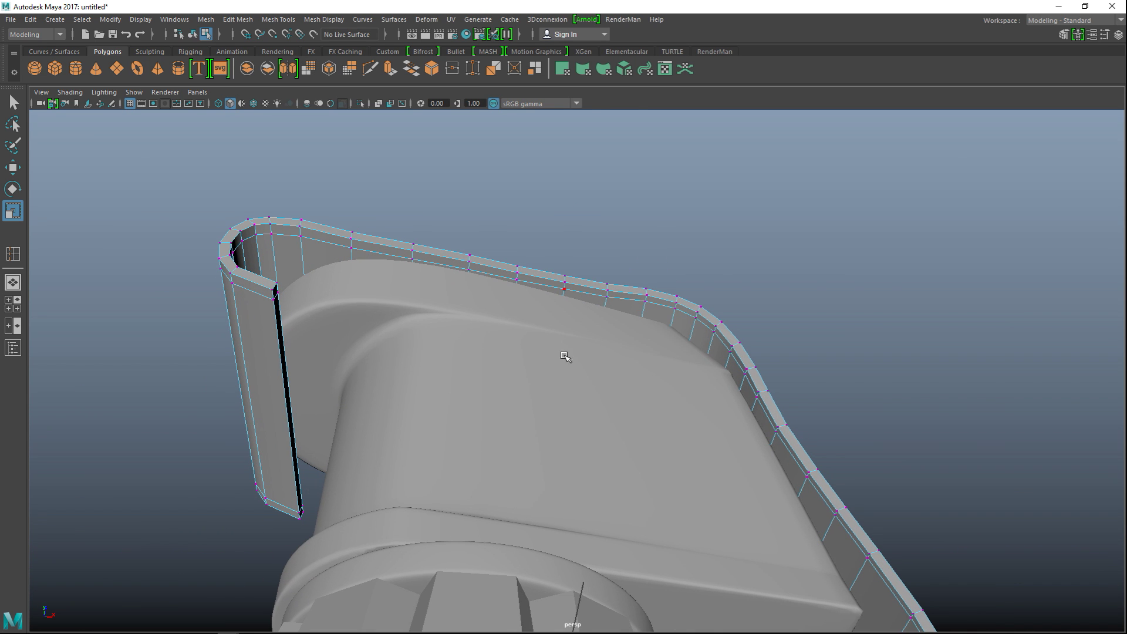
right_drag(606, 298, 597, 304)
click(584, 290)
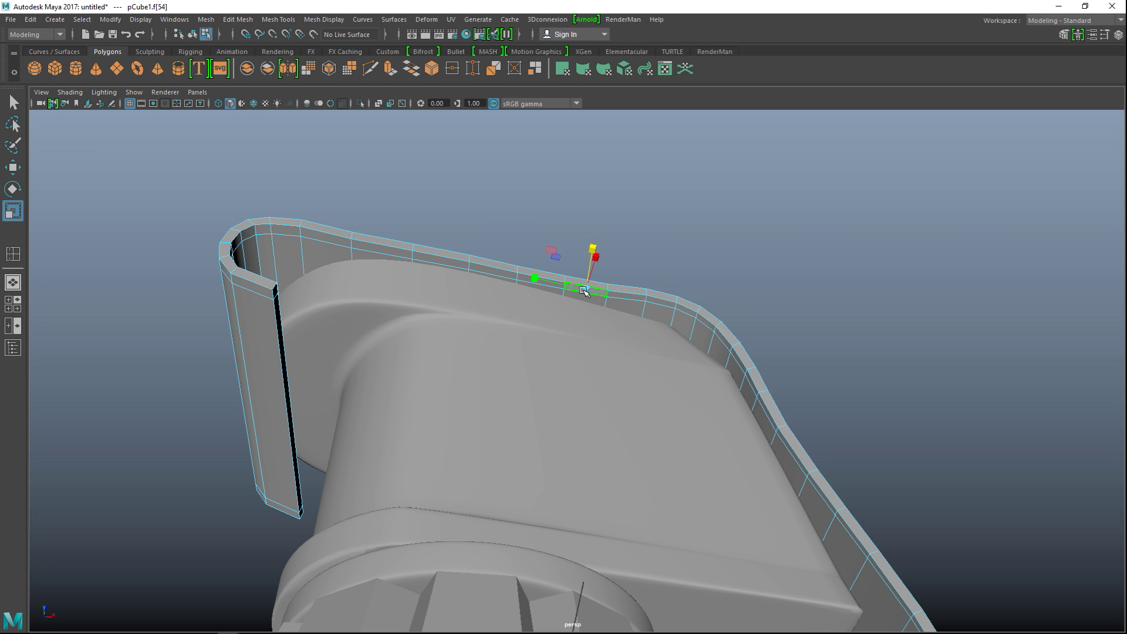
click(12, 304)
key(space)
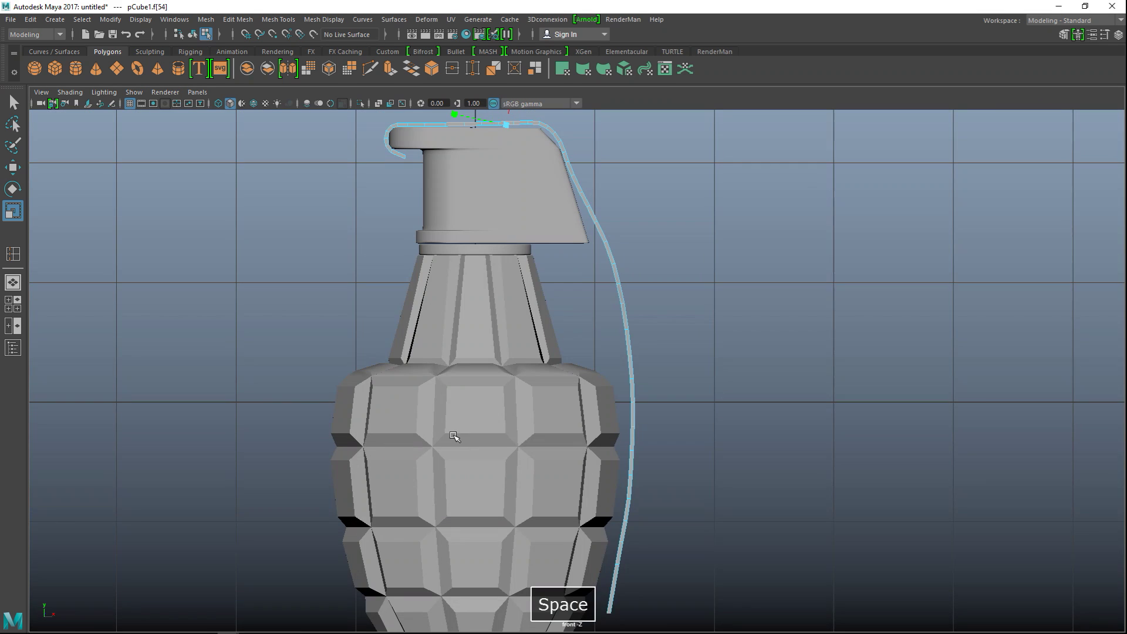
click(183, 20)
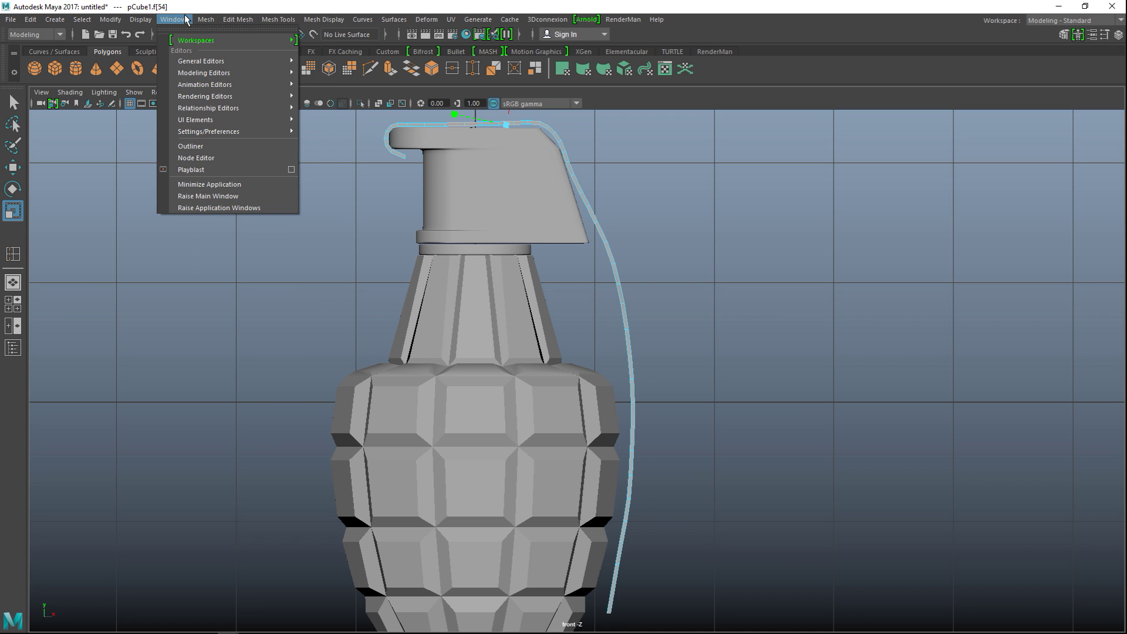
mouse_move(185, 93)
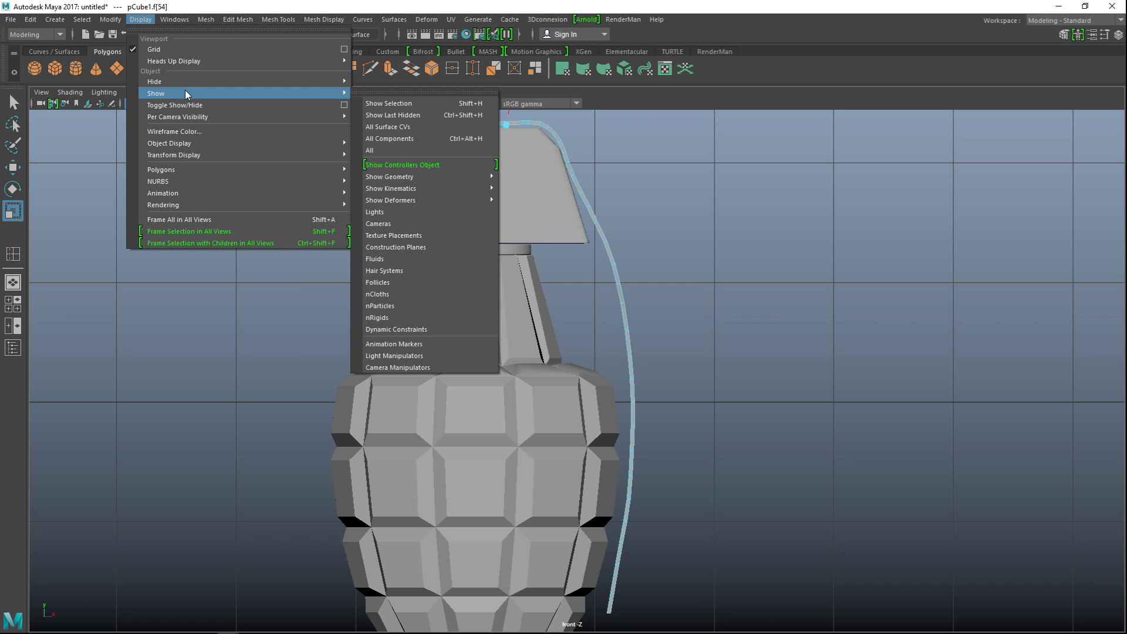
click(396, 150)
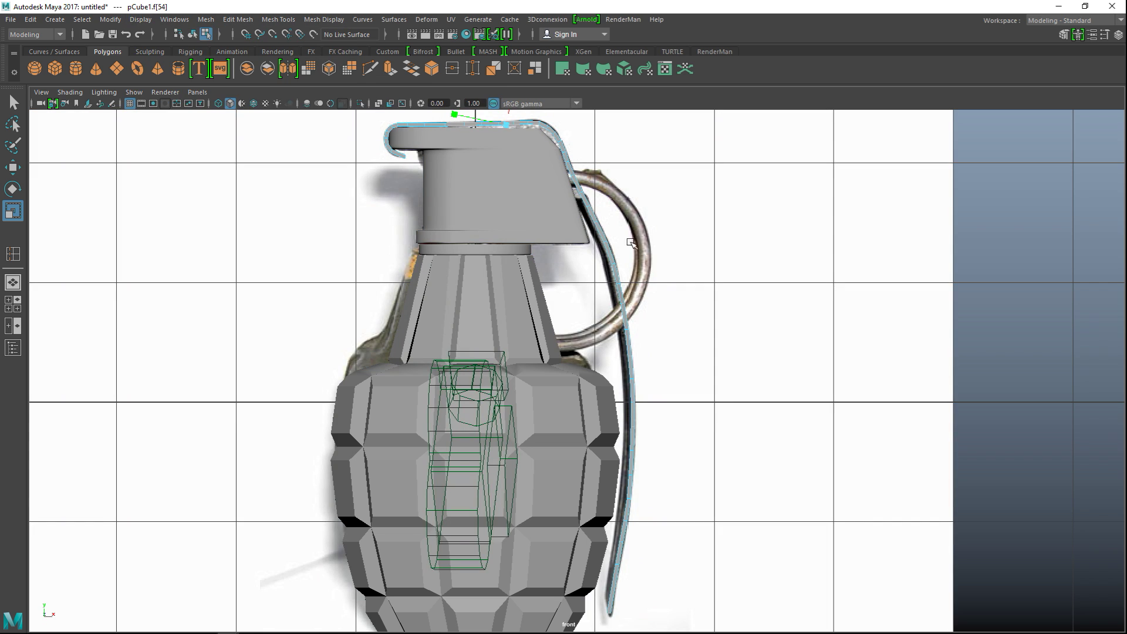
- Compare the lever with the reference in wireframe front view, marking the first and last faces where the curved side flange runs
alt+middle_drag(695, 258, 722, 381)
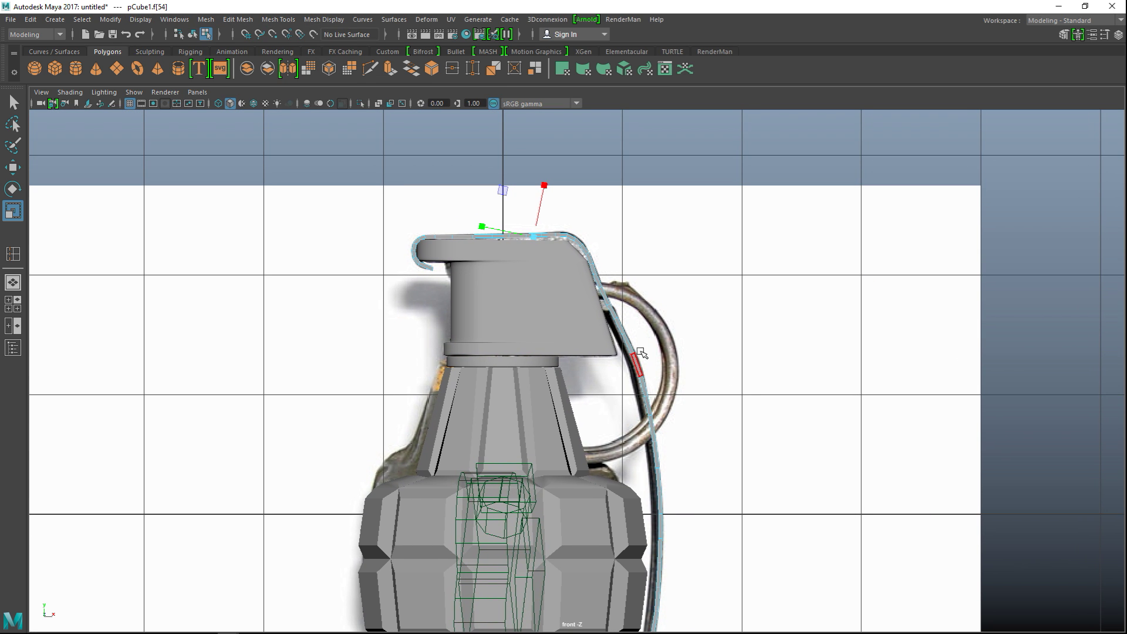
key(4)
scroll(681, 359, up, 5)
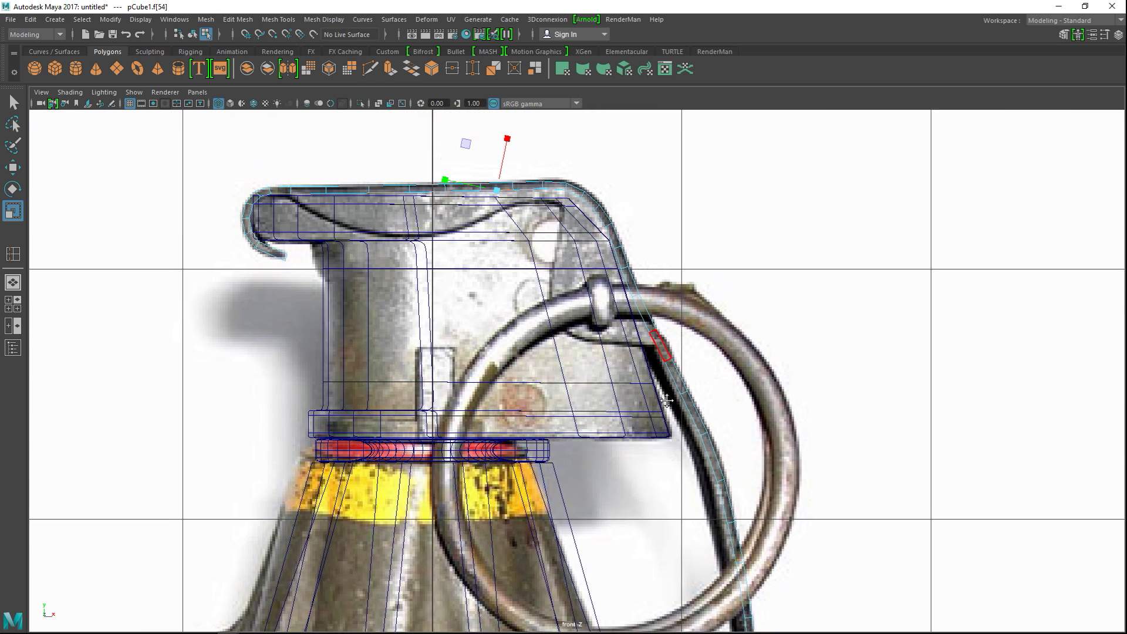
alt+middle_drag(667, 401, 702, 527)
right_drag(336, 317, 355, 383)
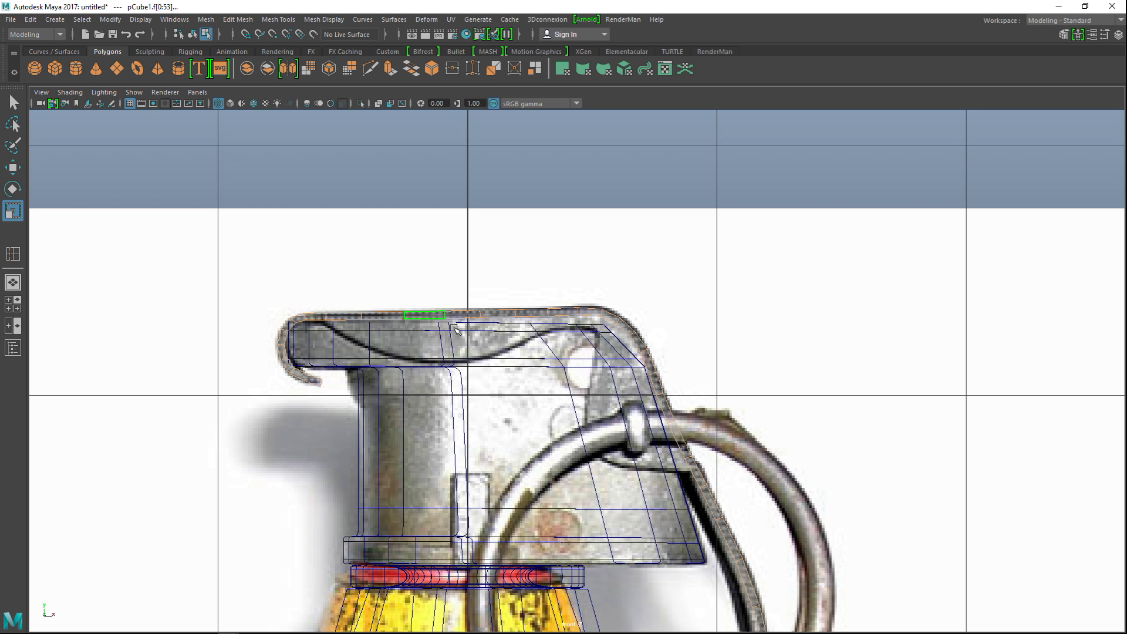
right_drag(416, 318, 409, 309)
click(340, 321)
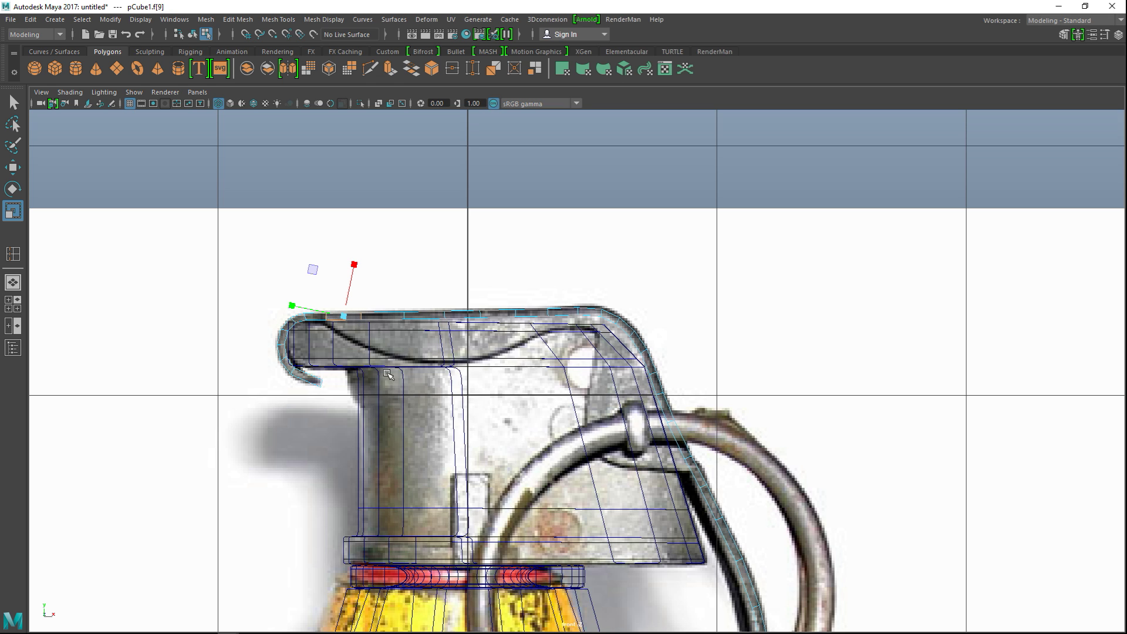
shift+click(562, 313)
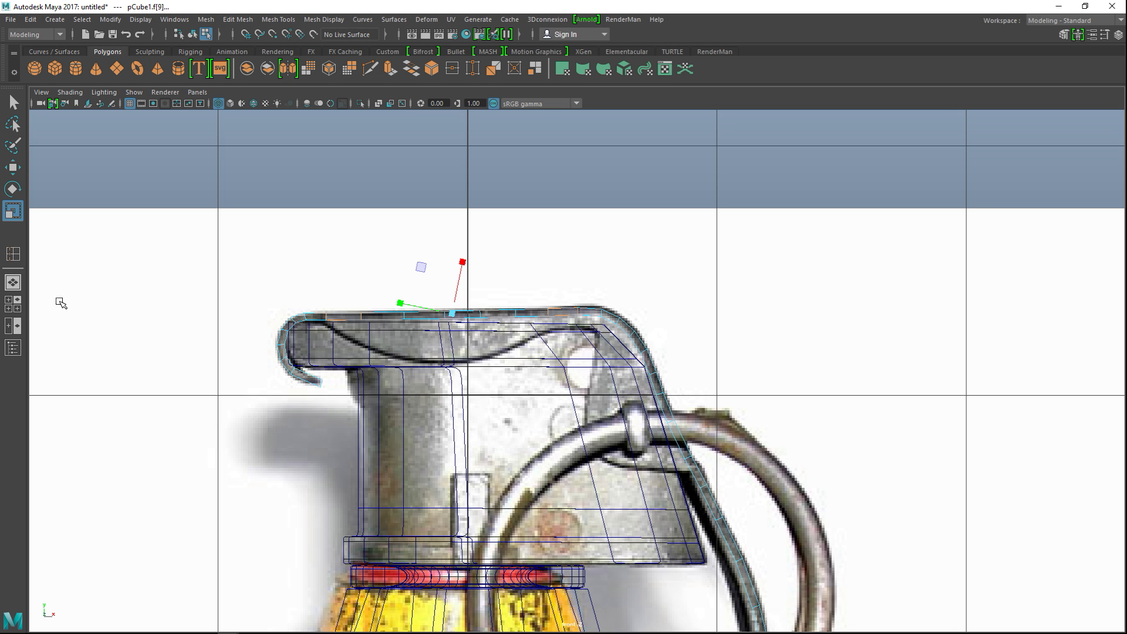
- Select the strip of narrow underside faces along one side of the lever's flat top in the perspective view
click(8, 308)
key(space)
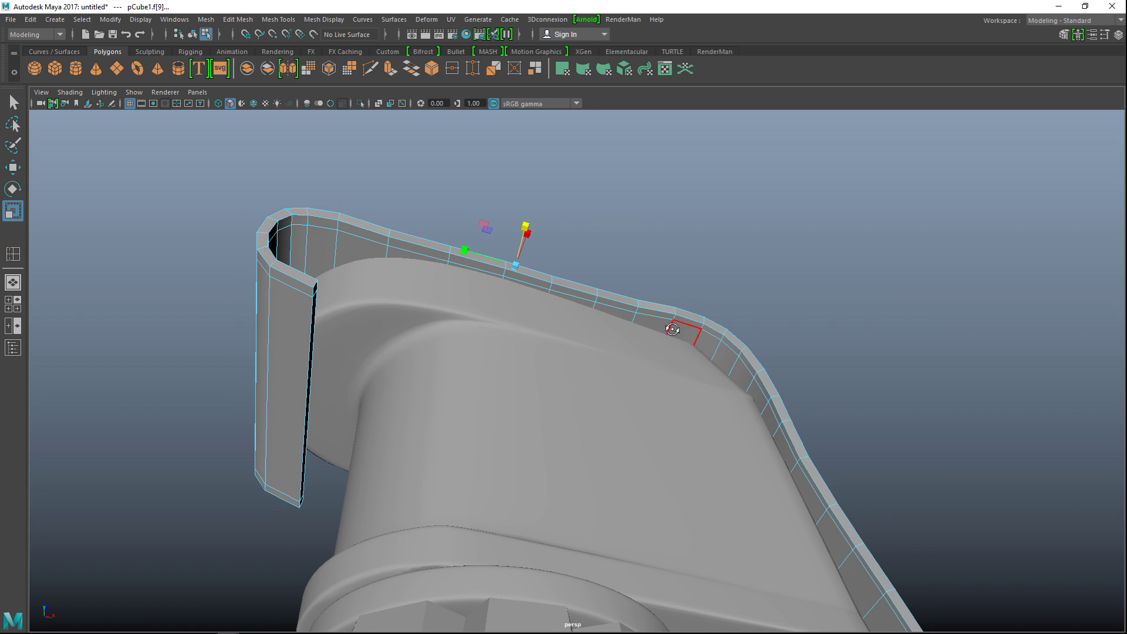
click(363, 236)
shift+double_click(655, 313)
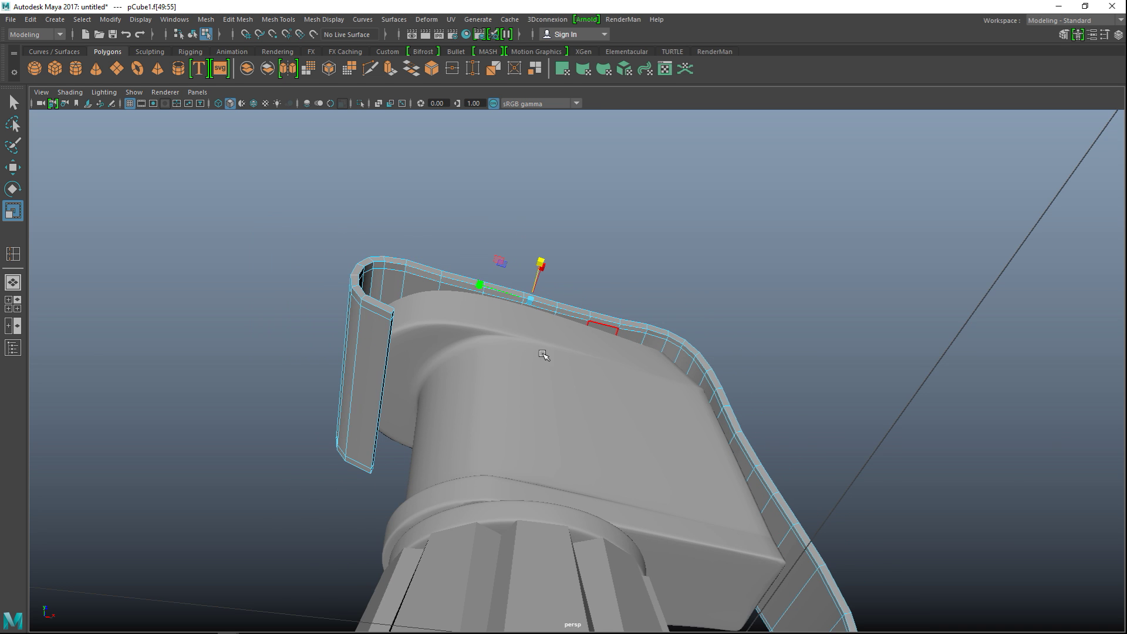
- Try adding the matching end faces on the lever's opposite side to the selection in the wireframe top view
alt+drag(543, 354, 545, 371)
click(13, 304)
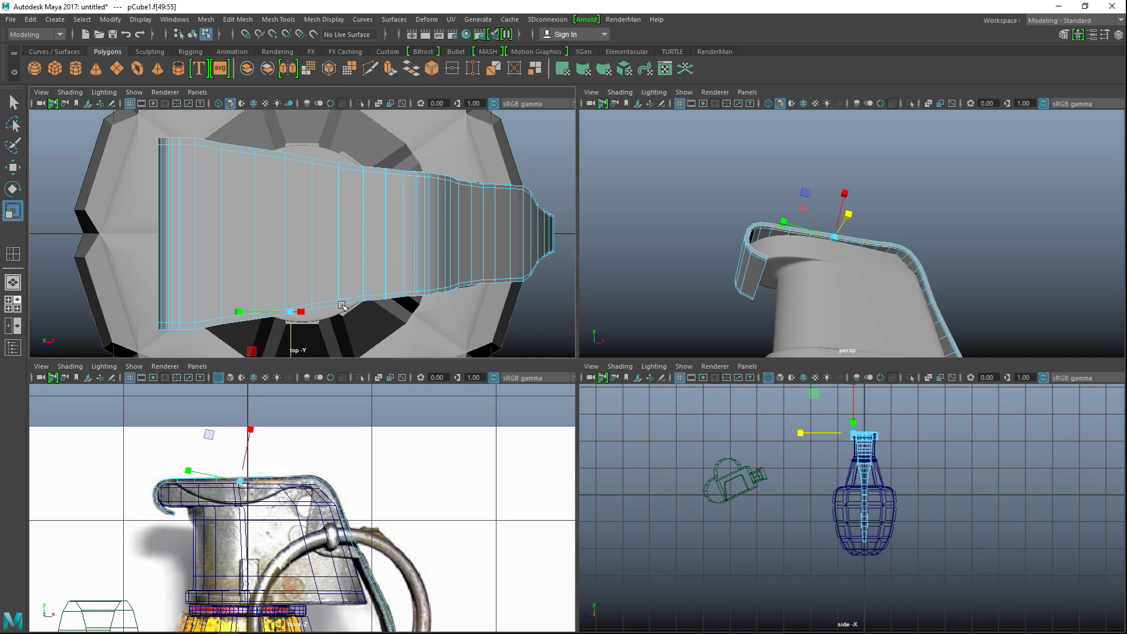
key(space)
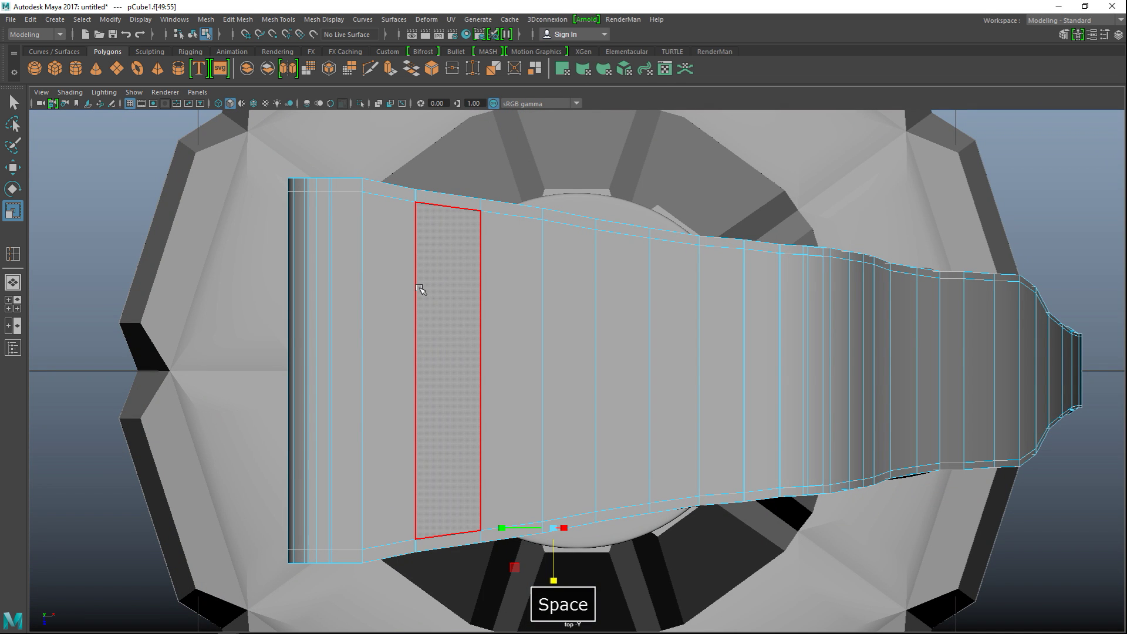
key(4)
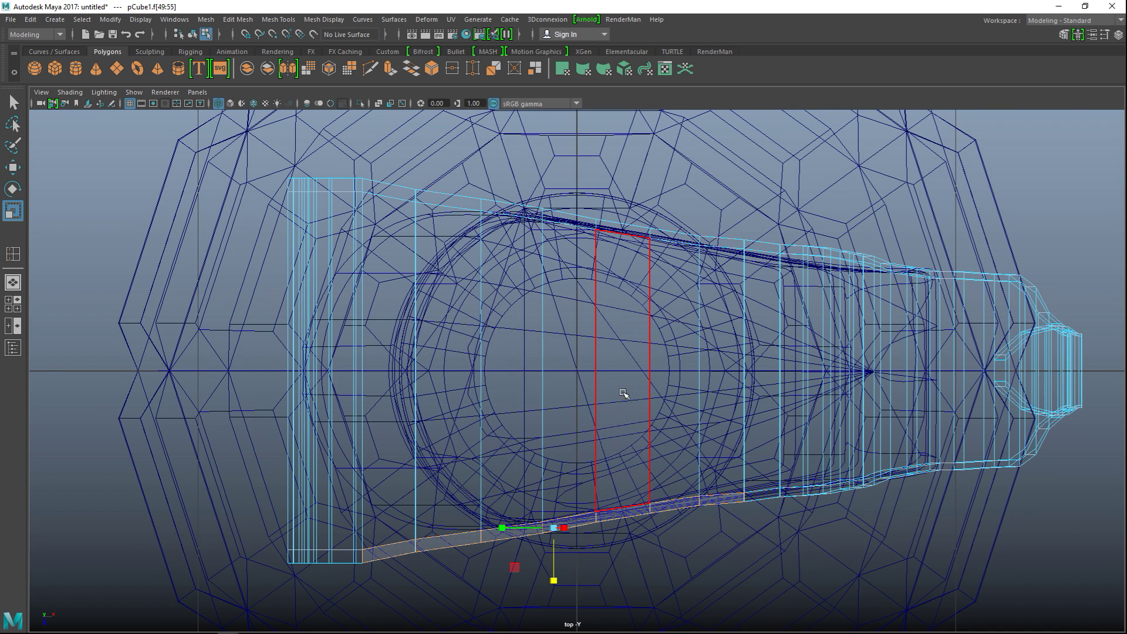
shift+click(393, 194)
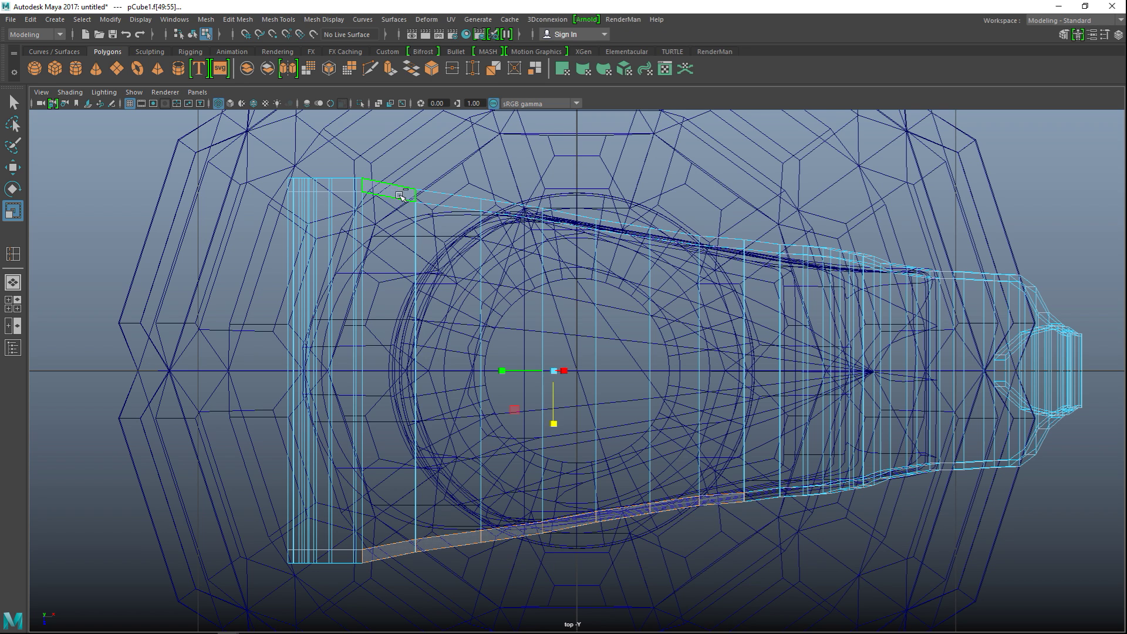
shift+click(728, 243)
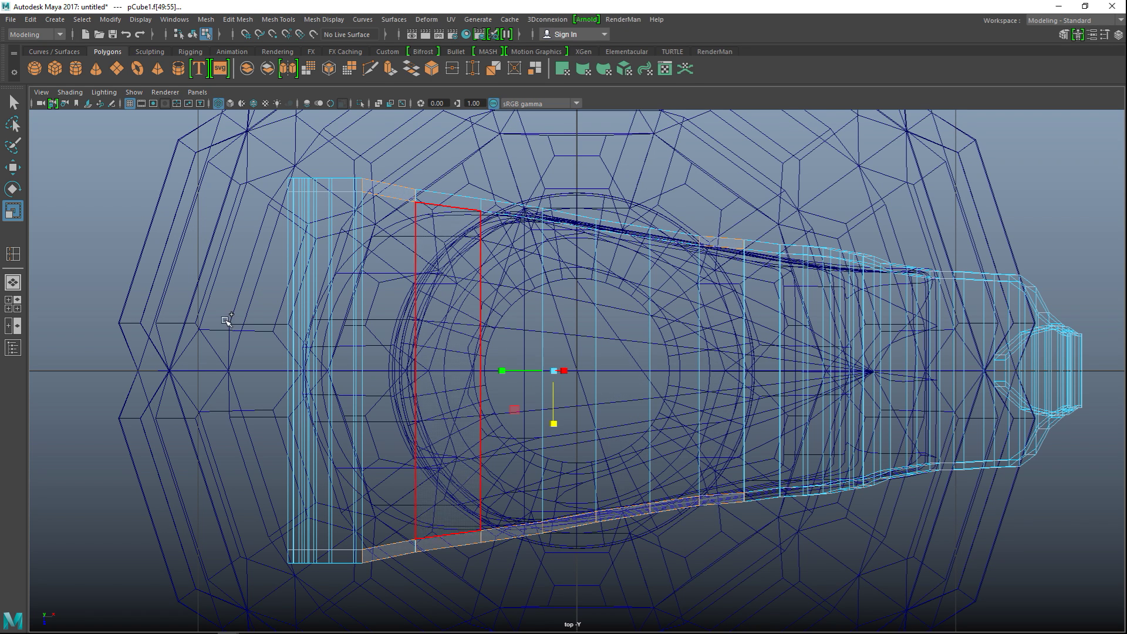
click(13, 303)
key(space)
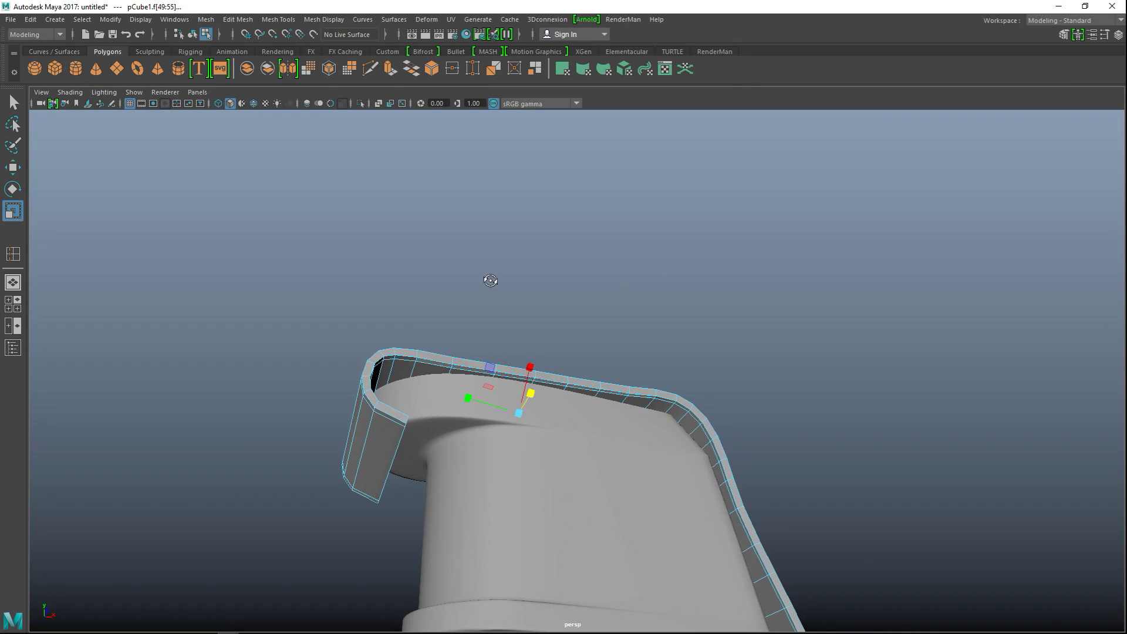
- Add the opposite underside strip of narrow faces to the selection and deselect the two stray faces on the lever's upper surface
alt+drag(493, 244, 670, 334)
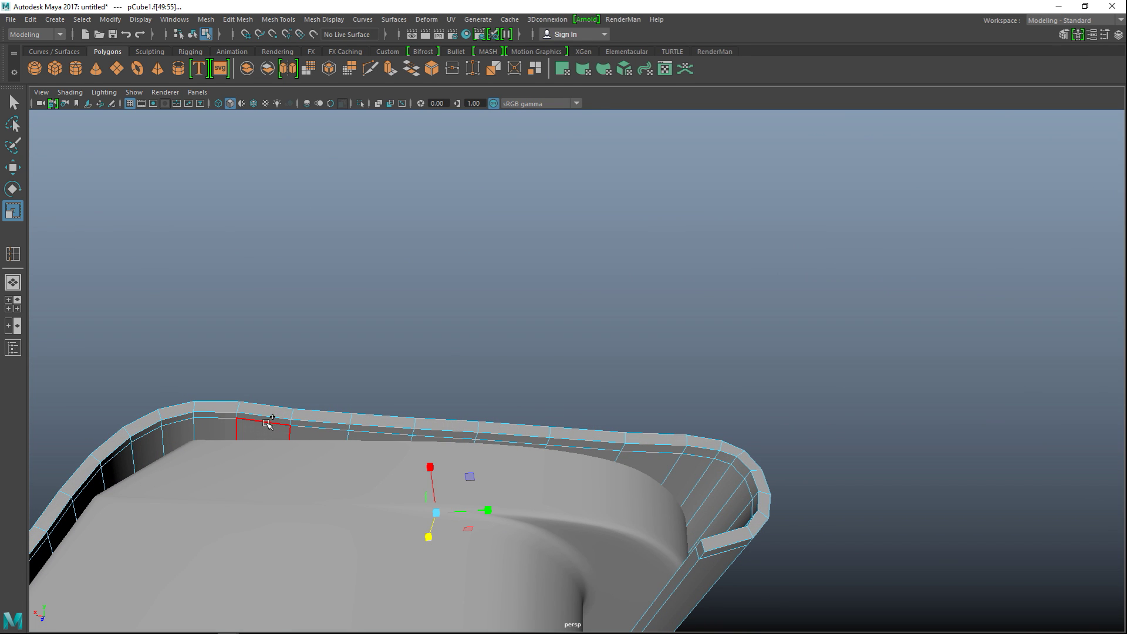
alt+drag(307, 433, 494, 359)
shift+double_click(667, 436)
alt+drag(560, 365, 580, 450)
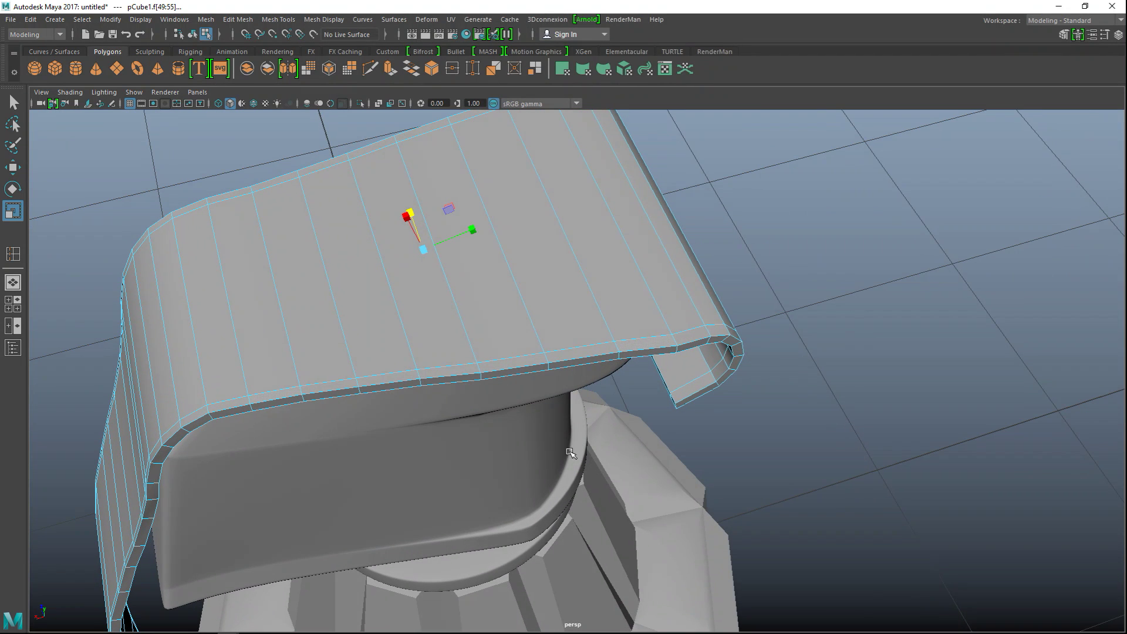
shift+click(285, 402)
shift+click(655, 346)
alt+drag(654, 346, 559, 379)
alt+drag(546, 322, 452, 260)
- Extrude both selected underside strips and move them slightly down to form side flanges on the lever
key(ctrl+e)
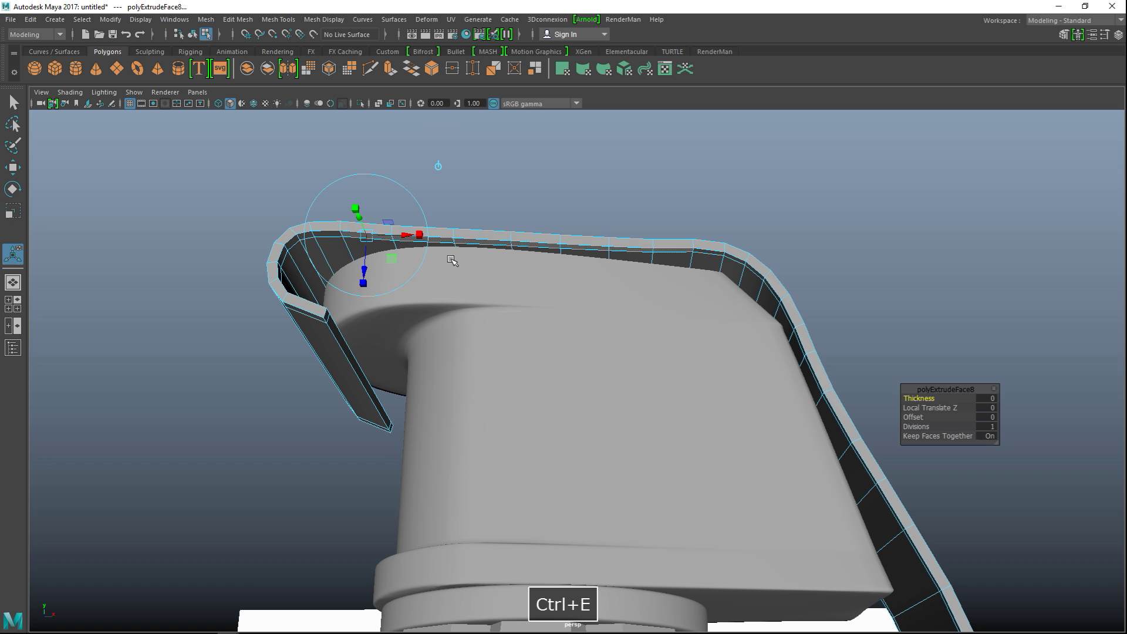
key(w)
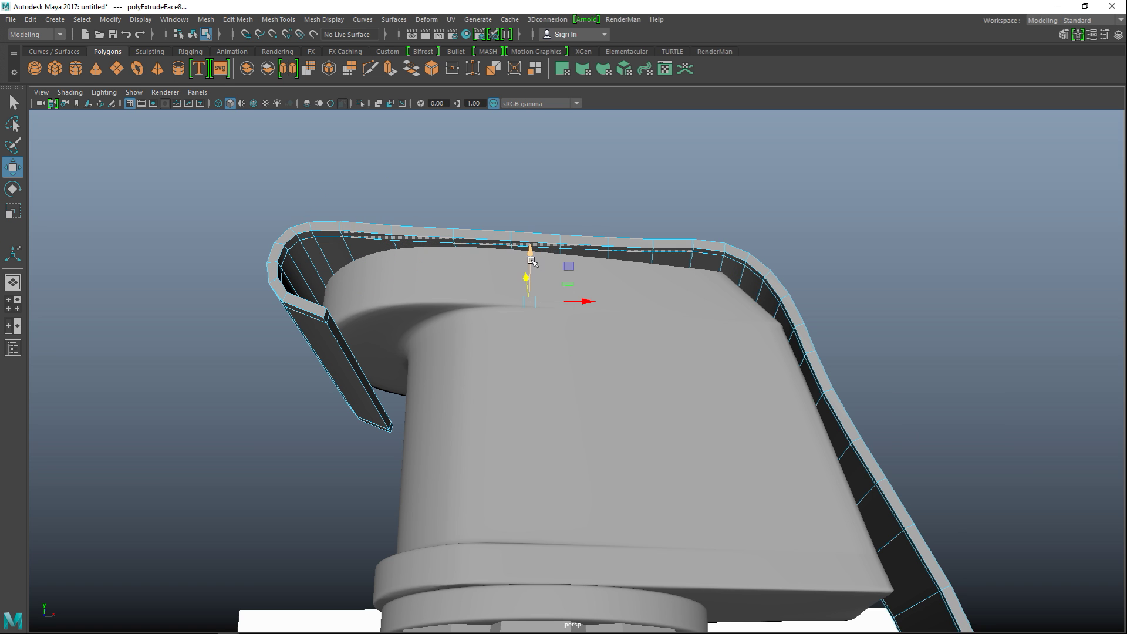
drag(527, 249, 527, 263)
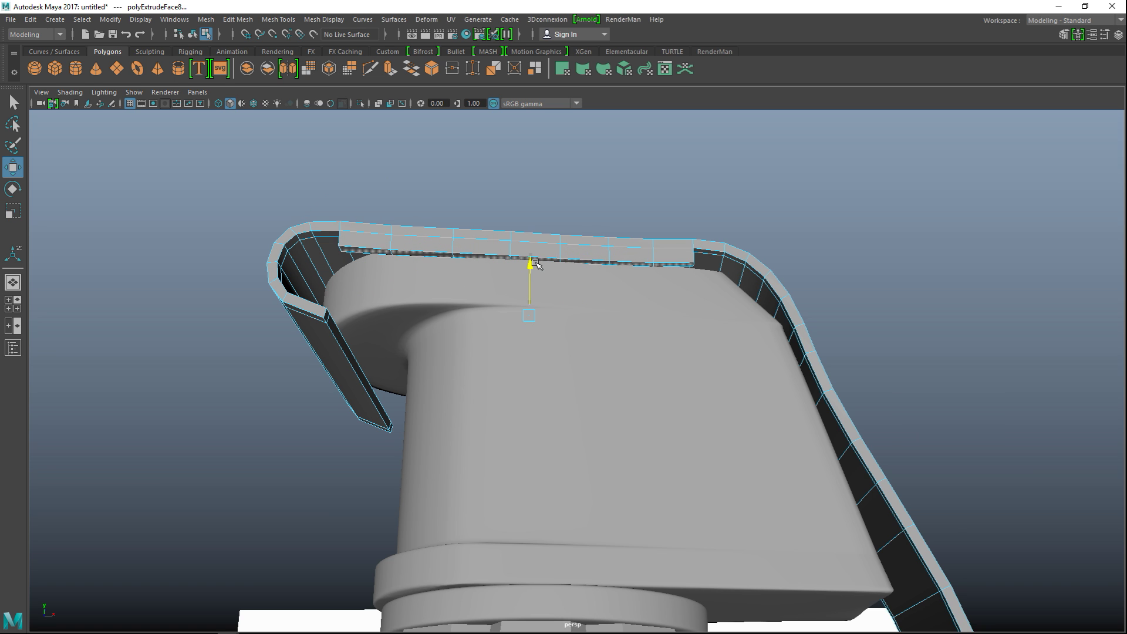
alt+drag(473, 317, 229, 361)
- Lower the extruded flange faces in the front view to the bottom of the fuze head's upper rim
click(9, 309)
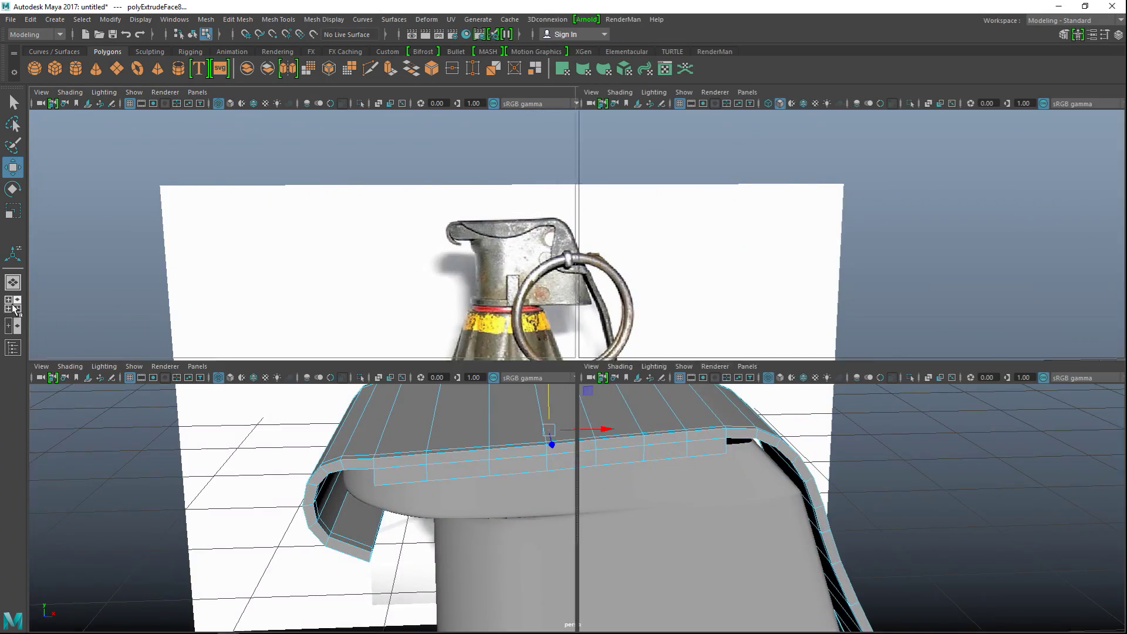
key(space)
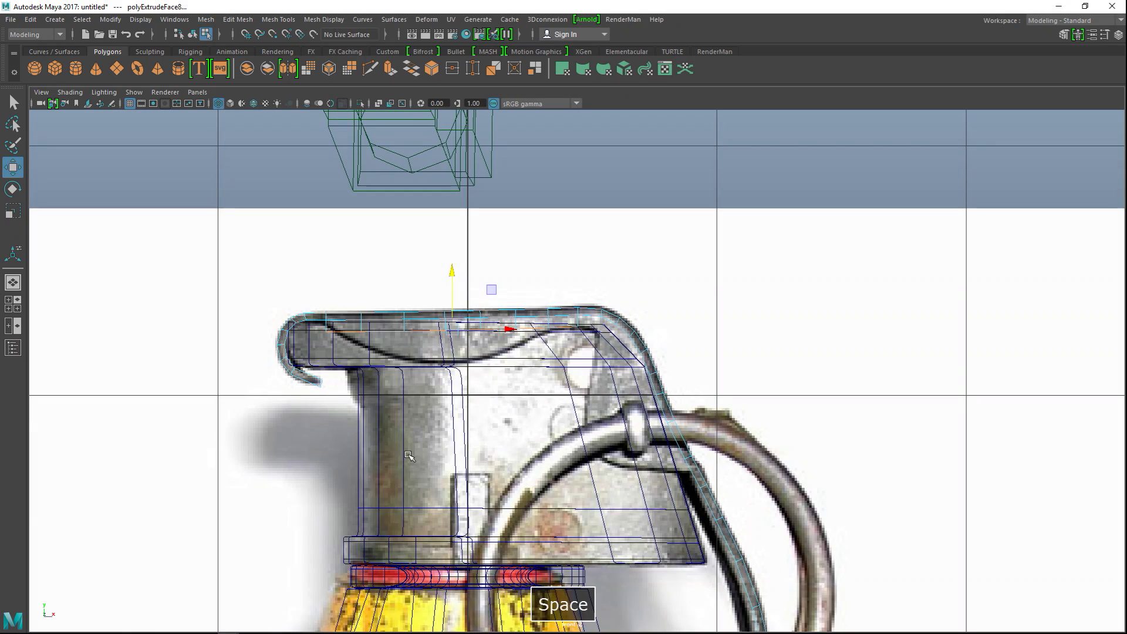
drag(451, 274, 465, 303)
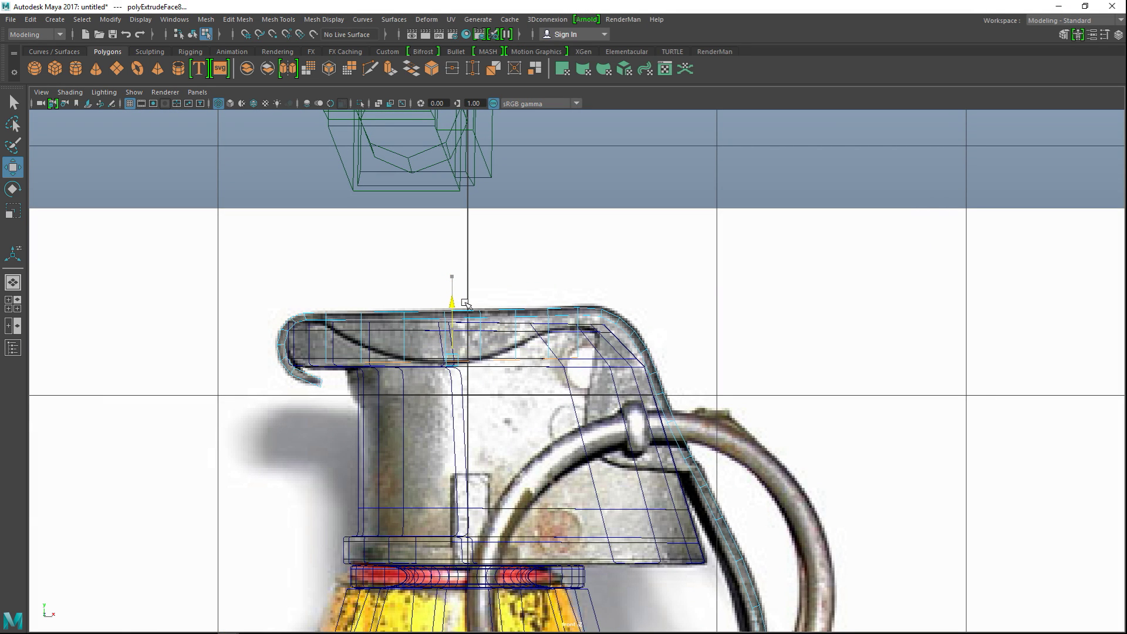
key(5)
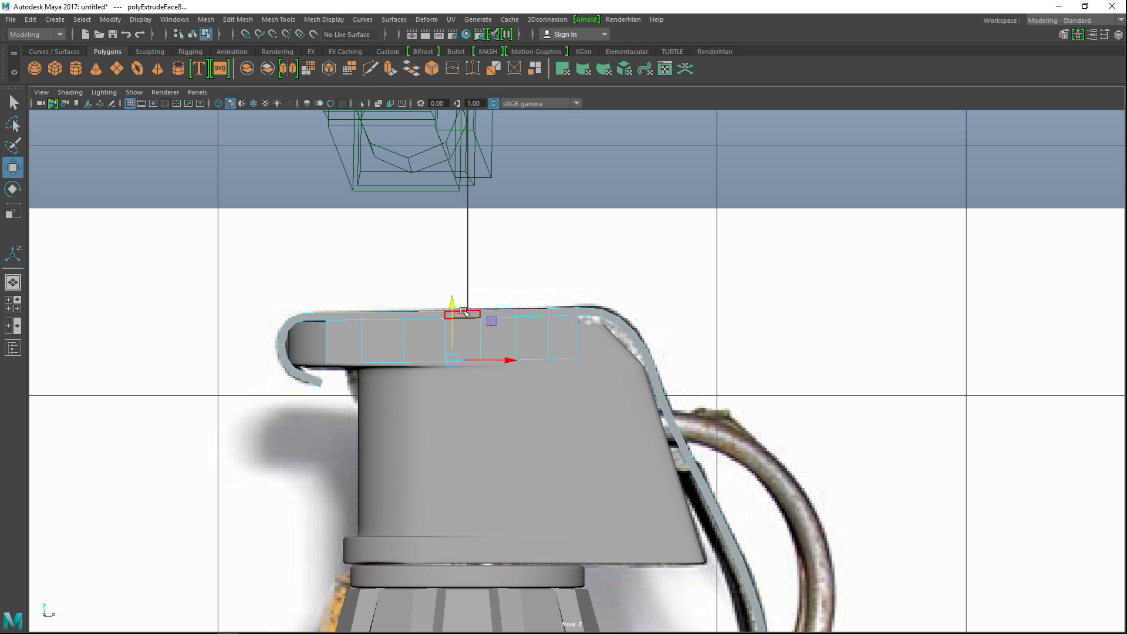
mouse_move(454, 305)
mouse_down()
mouse_move(453, 284)
mouse_move(451, 306)
mouse_up()
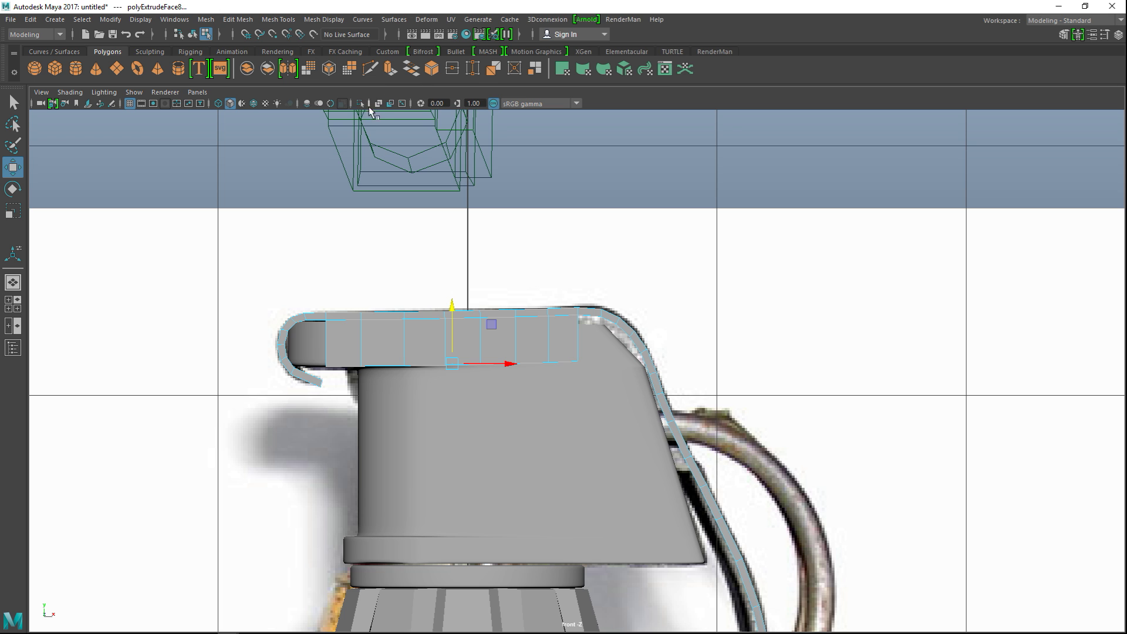
- Turn on X-ray shading in the front view and raise the extruded flange faces slightly toward the reference flange's lowest point
click(379, 103)
scroll(460, 276, up, 3)
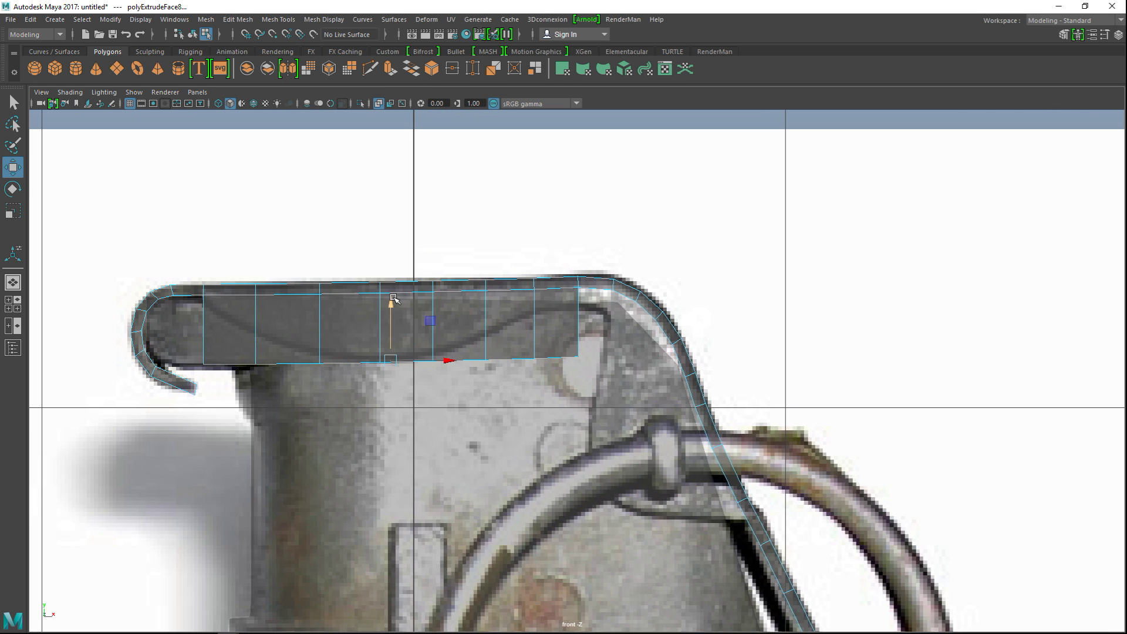
drag(393, 305, 394, 300)
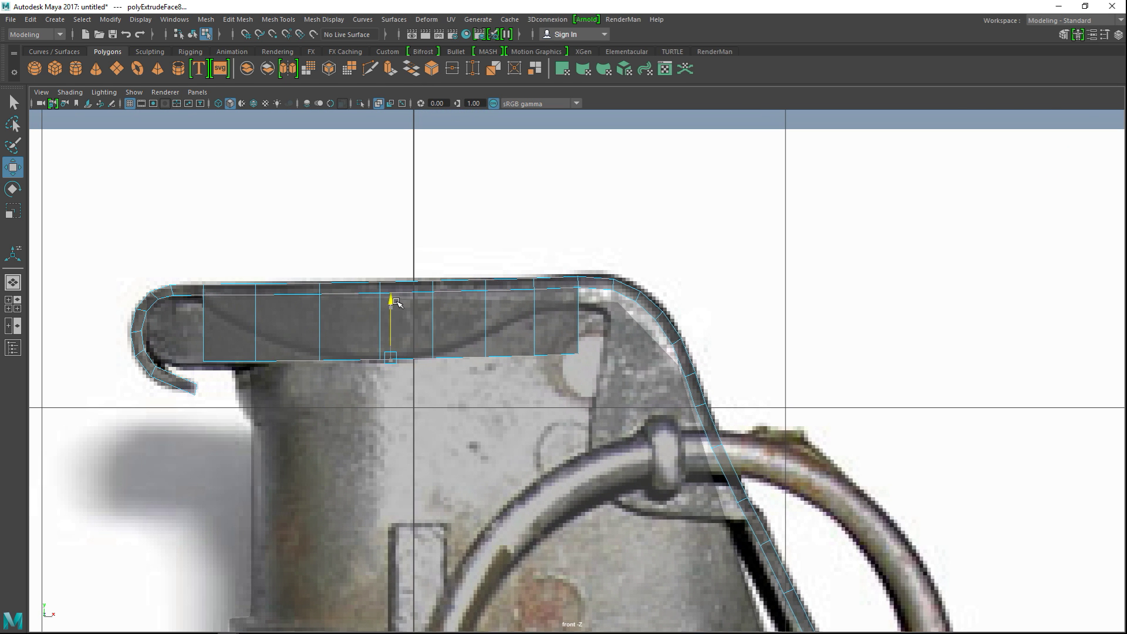
- Raise the three pairs of lower flange vertices nearest the lever's hooked end to follow the reference flange's curved edge
right_drag(291, 272, 226, 275)
drag(191, 351, 234, 372)
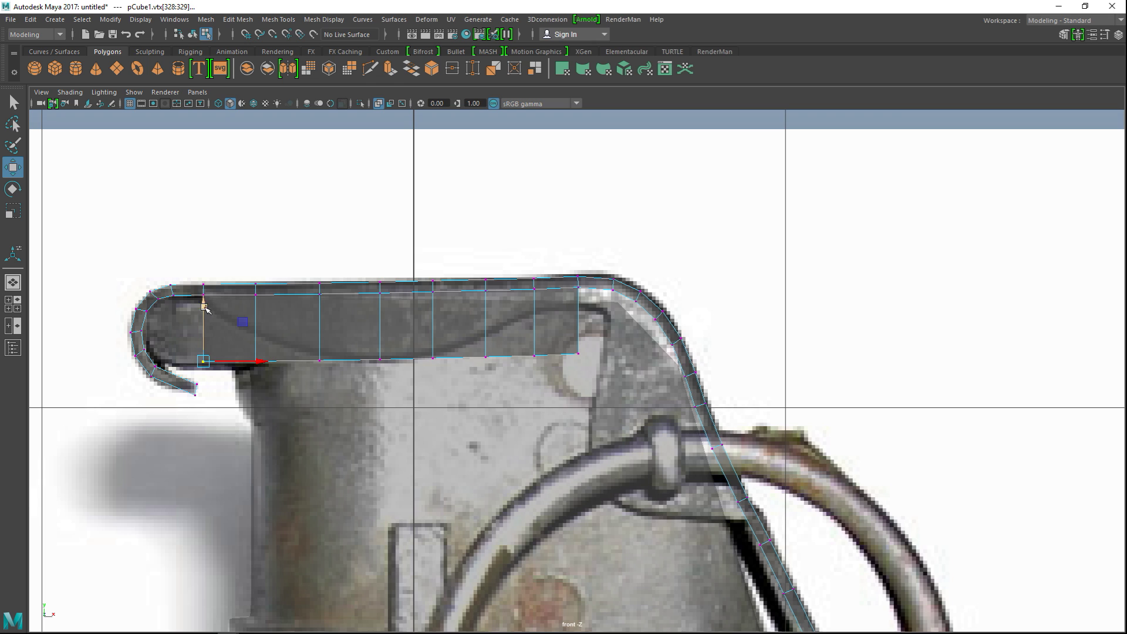
drag(199, 305, 211, 246)
drag(236, 350, 289, 405)
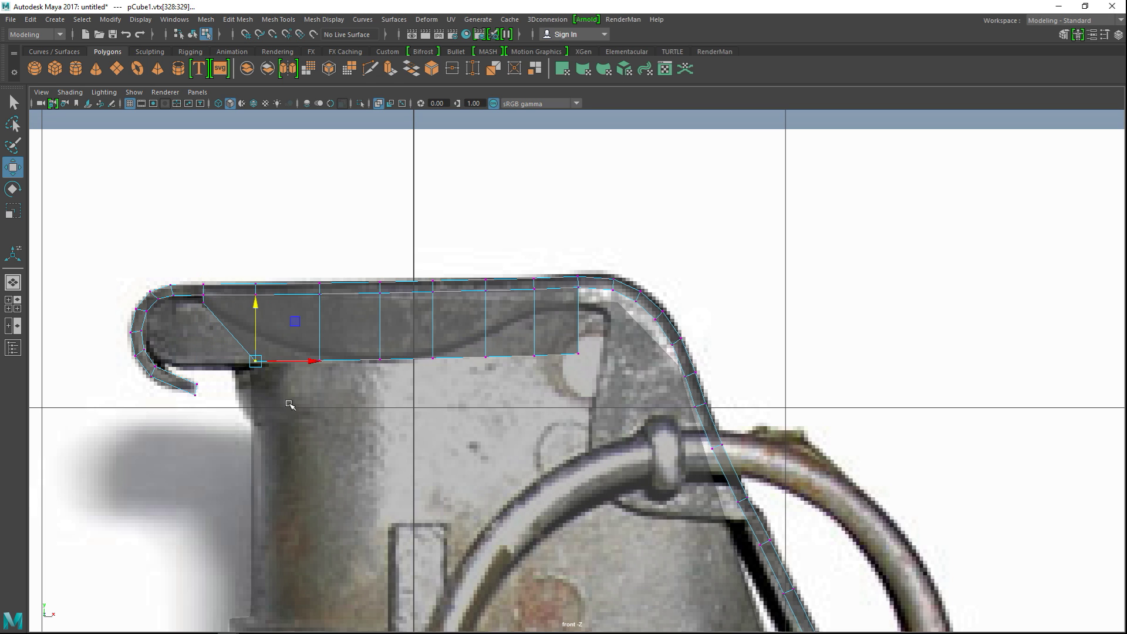
drag(254, 304, 257, 276)
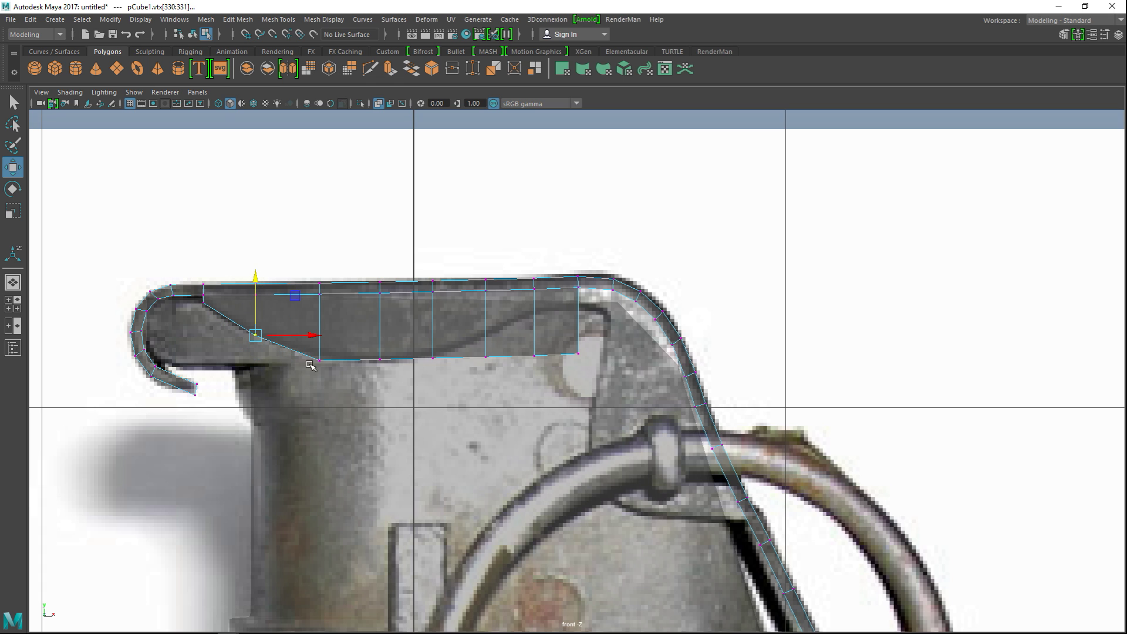
drag(308, 345, 349, 394)
drag(317, 301, 318, 297)
- Raise the lower flange vertices toward the lever's bend so the edge follows the reference curve up to the flange's end
drag(466, 392, 511, 377)
drag(487, 304, 487, 283)
drag(548, 379, 608, 338)
drag(556, 300, 550, 252)
click(567, 339)
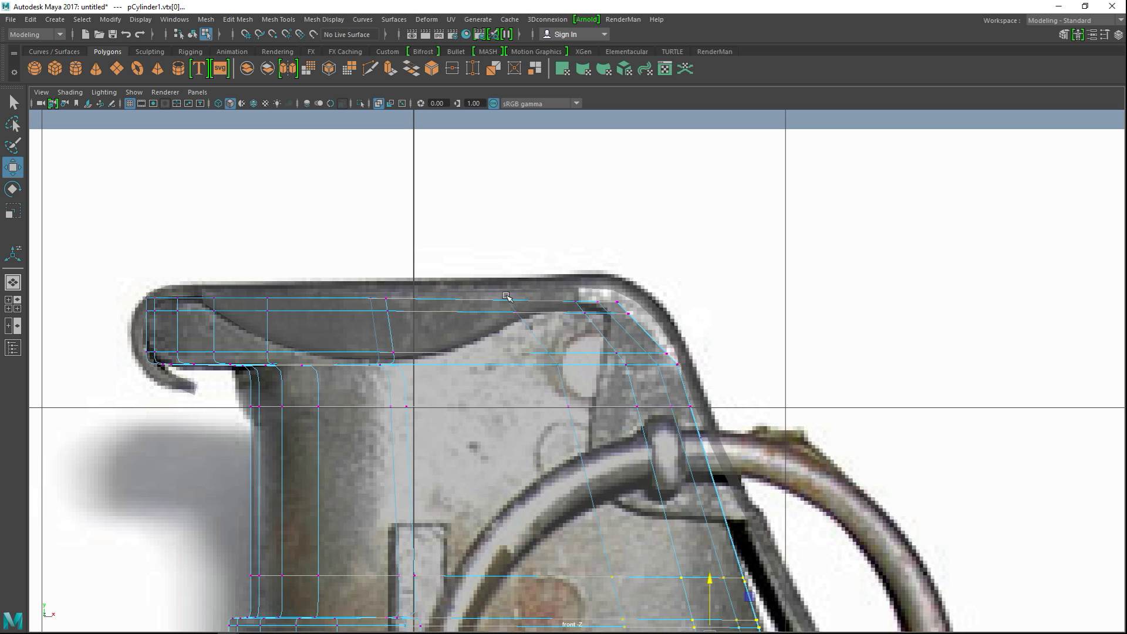
key(ctrl+z)
key(ctrl+z)
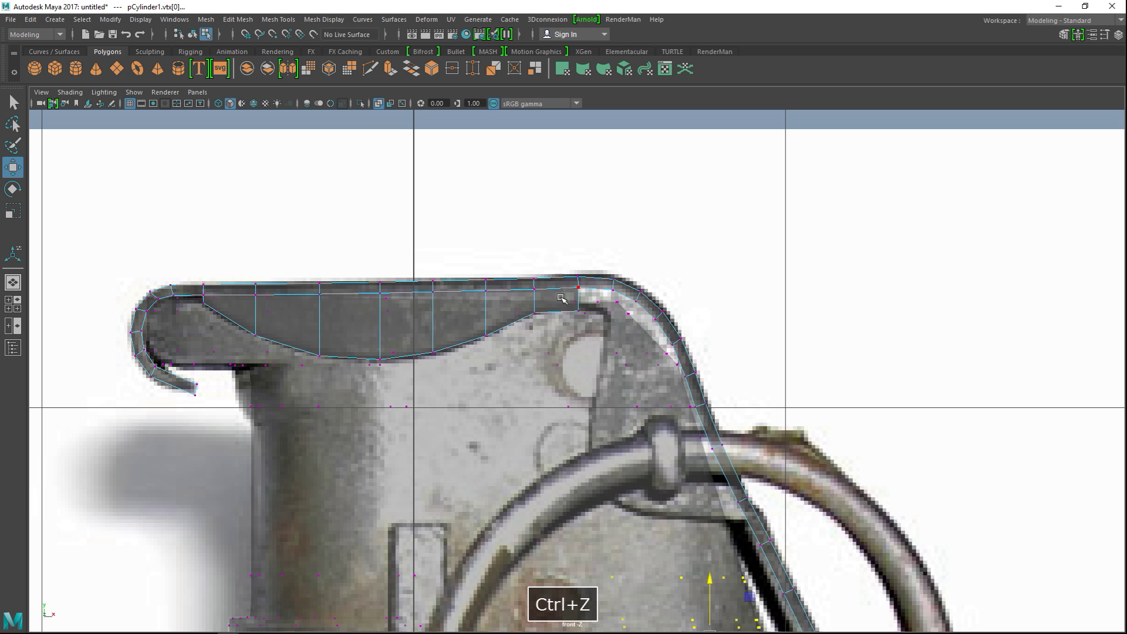
drag(590, 318, 590, 317)
drag(580, 253, 578, 247)
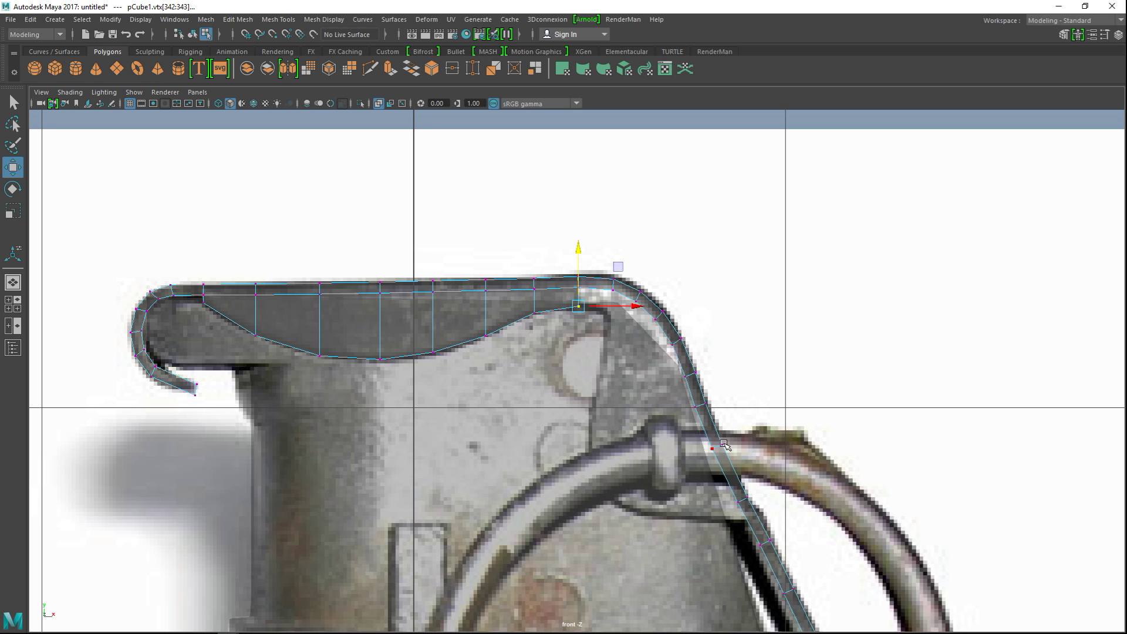
- Select the two side faces of the lever that mark the ends of the reference bracket, just past the bend and near its lower edge
scroll(725, 445, up, 4)
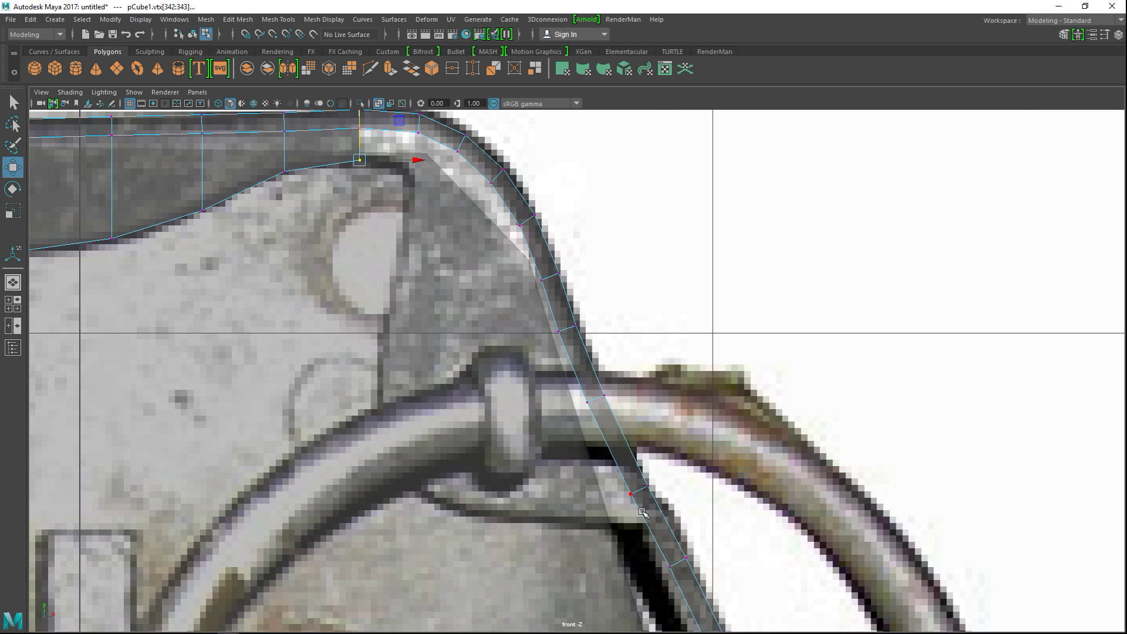
right_click(643, 513)
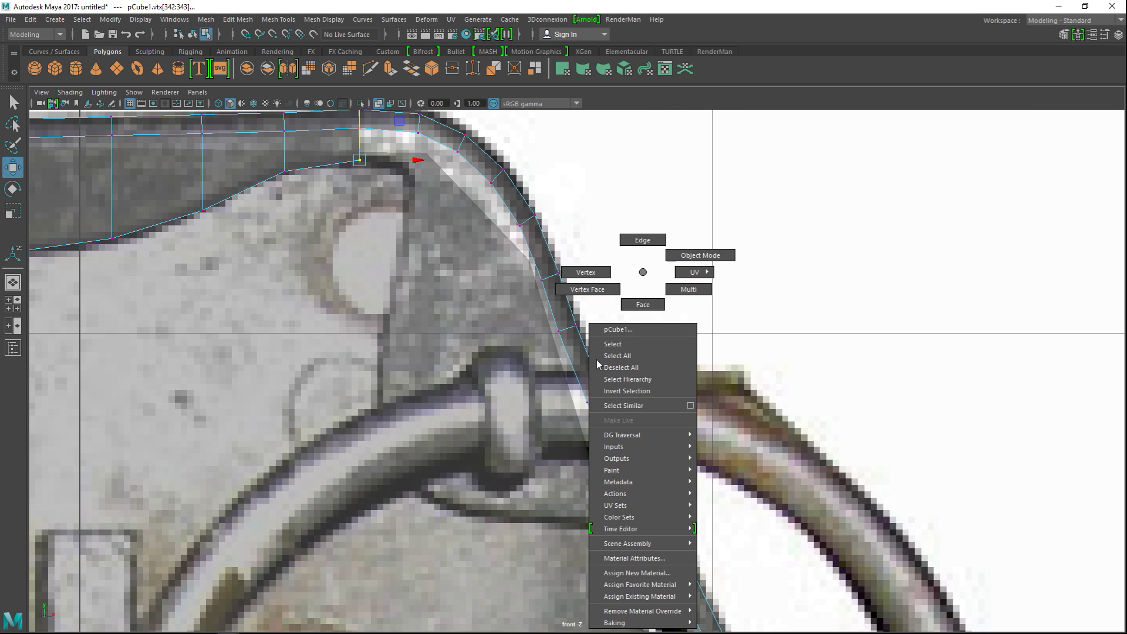
click(643, 304)
click(656, 516)
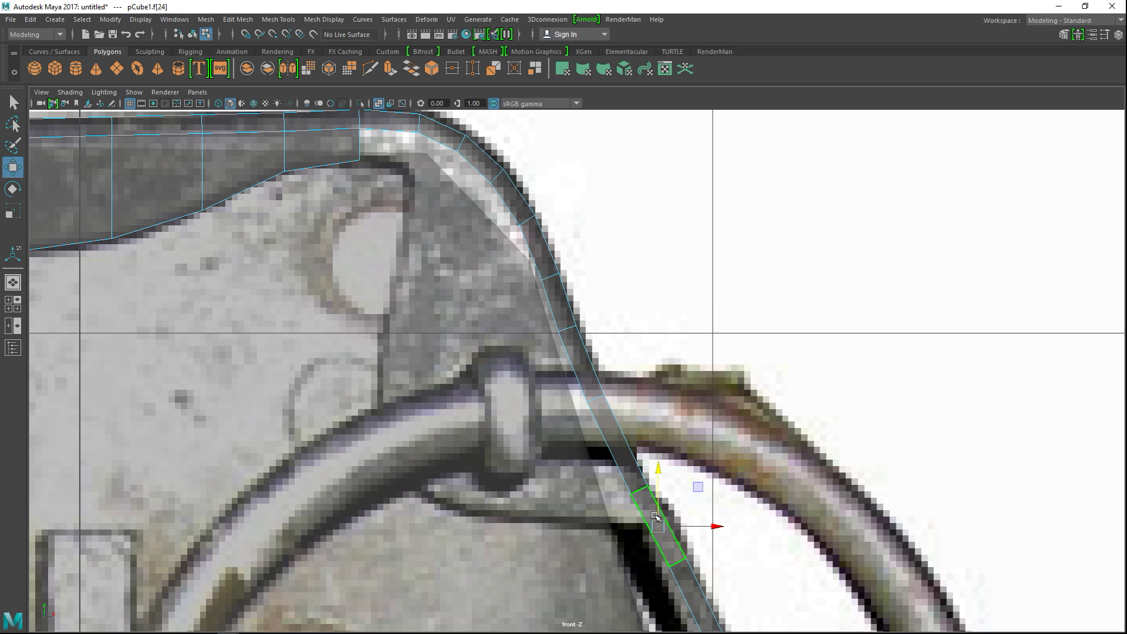
shift+click(432, 134)
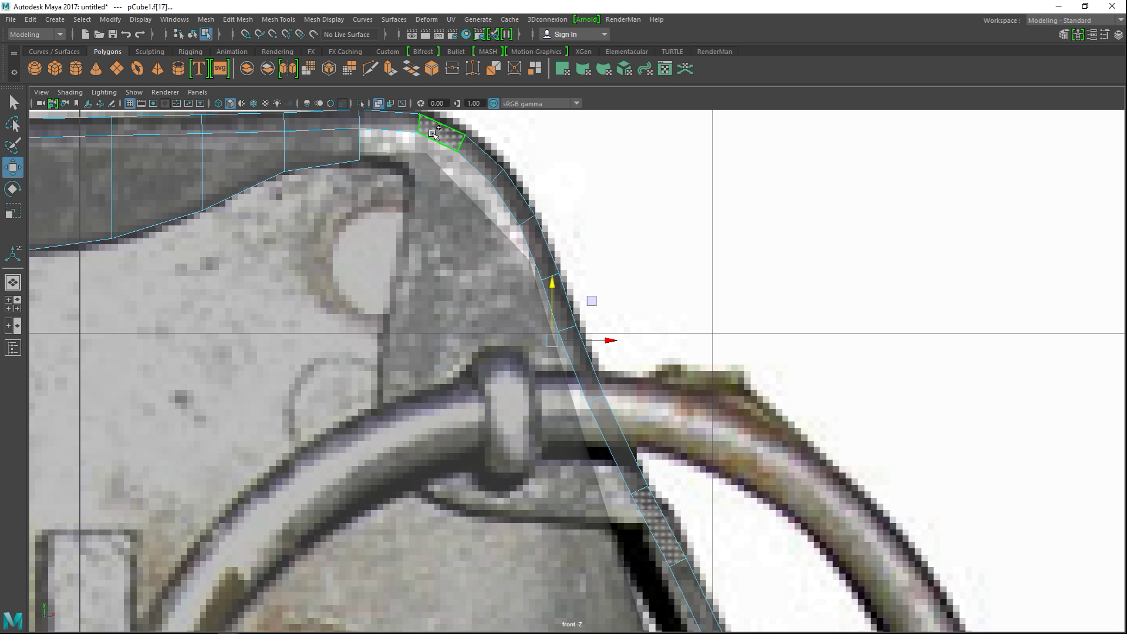
- Select the narrow strip of underside faces between the two marked ends in the wireframe perspective view, leaving out the side faces
click(13, 304)
key(space)
mouse_move(723, 392)
alt+mouse_down()
mouse_move(651, 305)
mouse_move(659, 294)
mouse_move(712, 350)
mouse_move(722, 334)
mouse_move(770, 434)
alt+mouse_up()
key(4)
alt+drag(690, 400, 773, 443)
scroll(772, 438, up, 5)
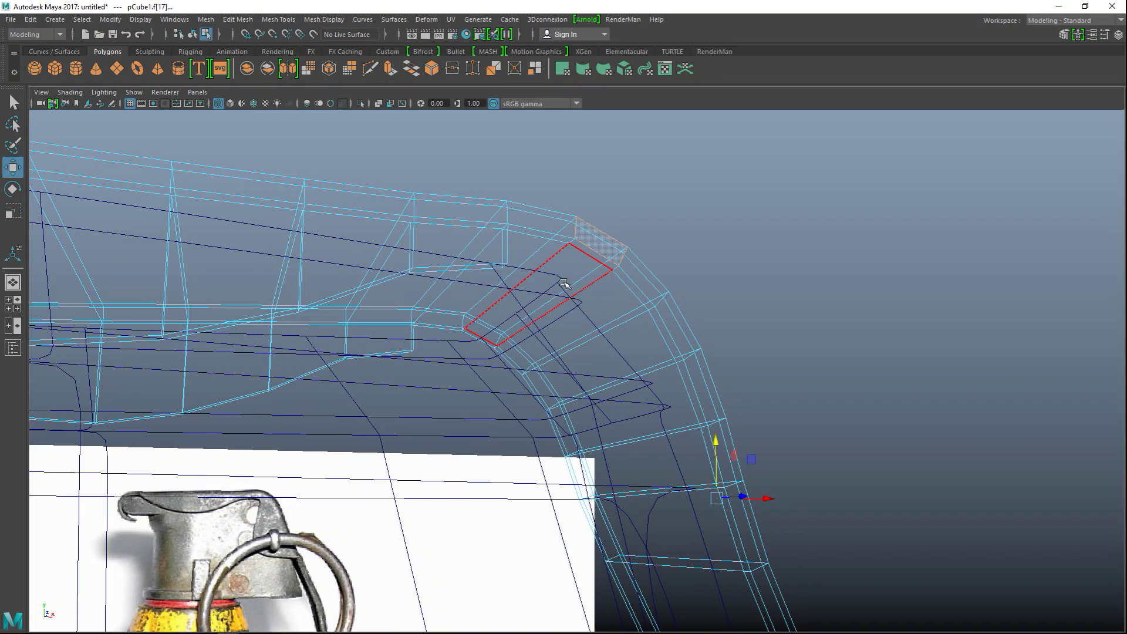
drag(603, 260, 605, 262)
alt+middle_drag(826, 365, 708, 202)
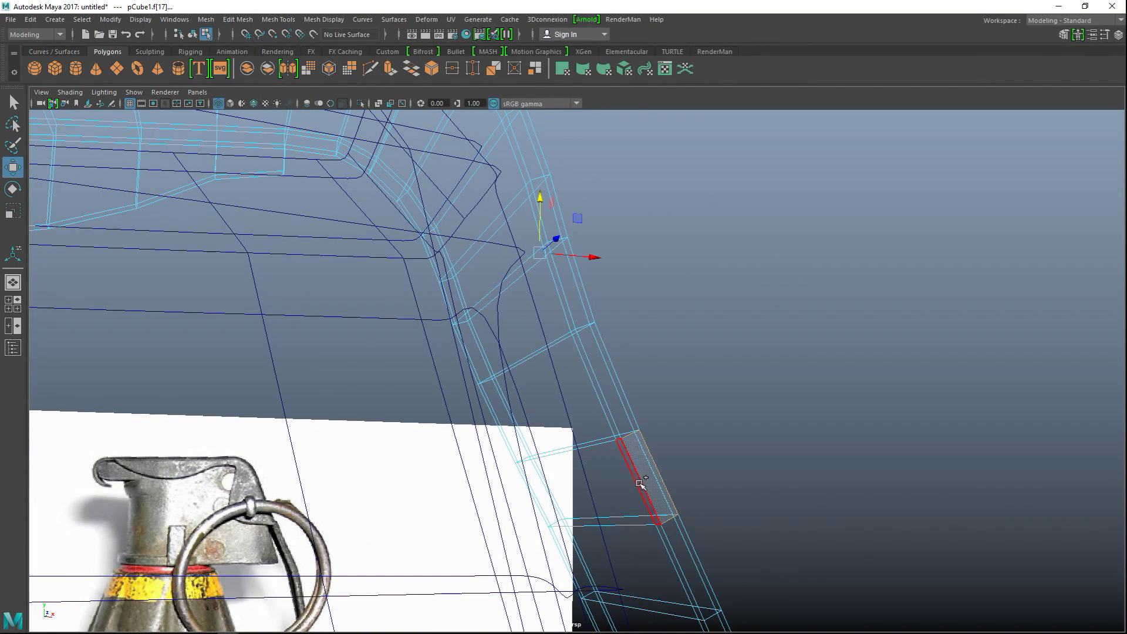
click(640, 483)
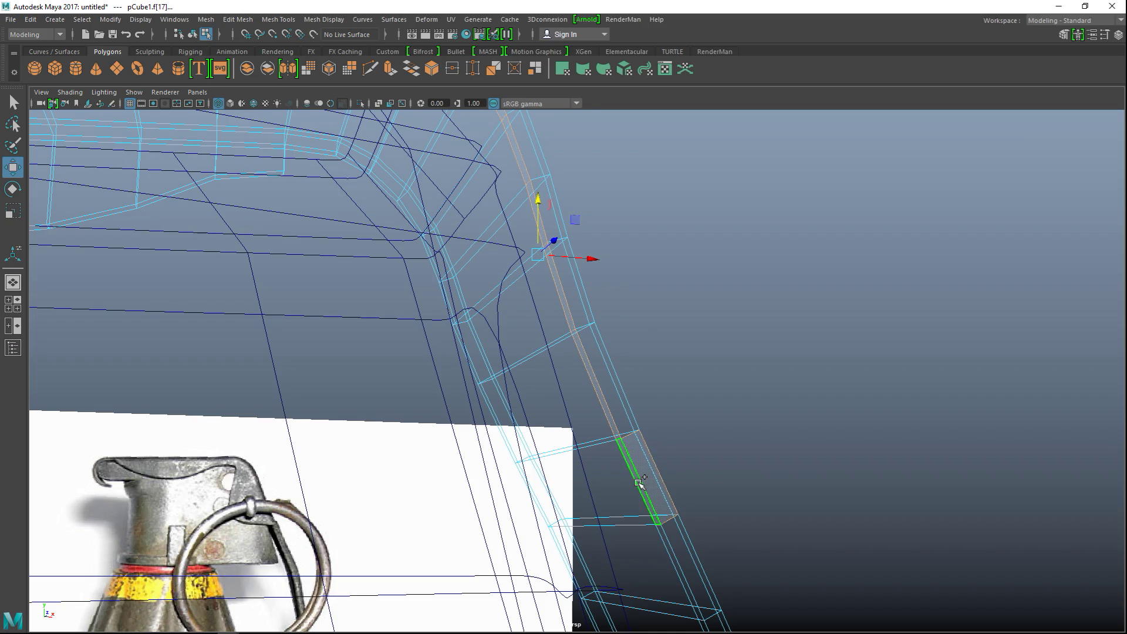
alt+drag(649, 466, 588, 246)
double_click(578, 233)
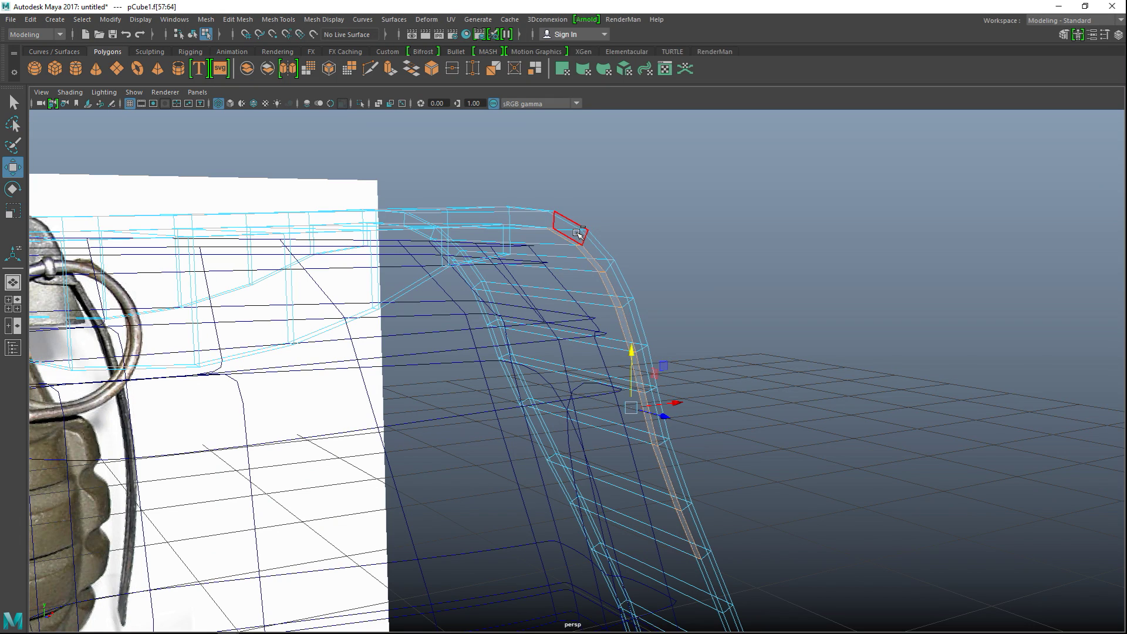
- Add the matching end faces on the lever's opposite side to the selection in the top view as markers
click(13, 304)
key(space)
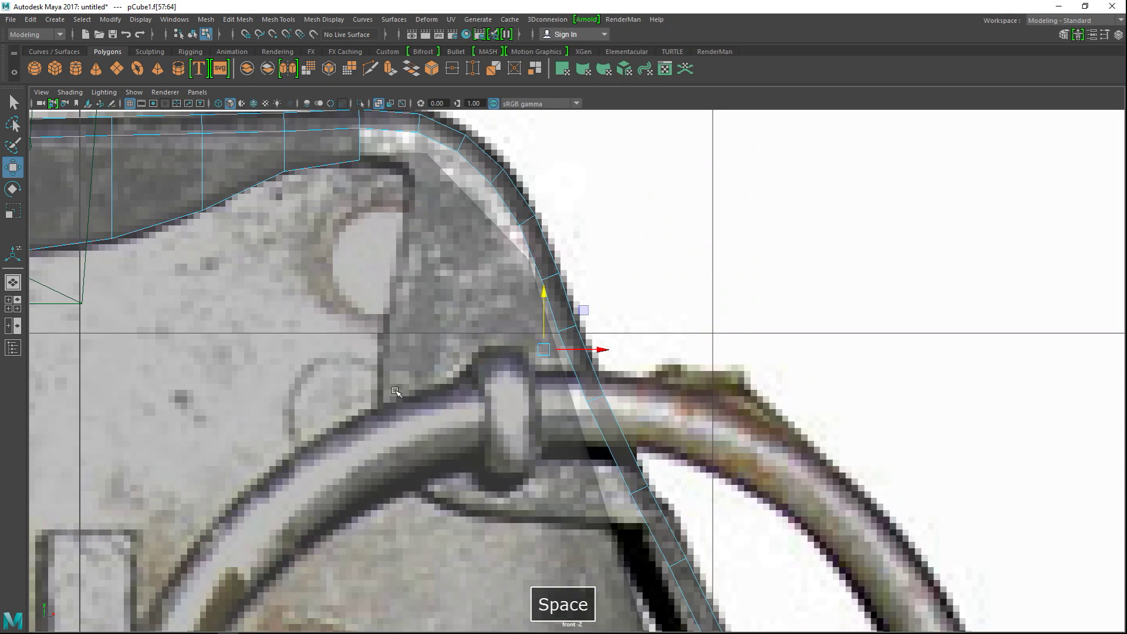
scroll(437, 387, down, 5)
scroll(473, 403, up, 12)
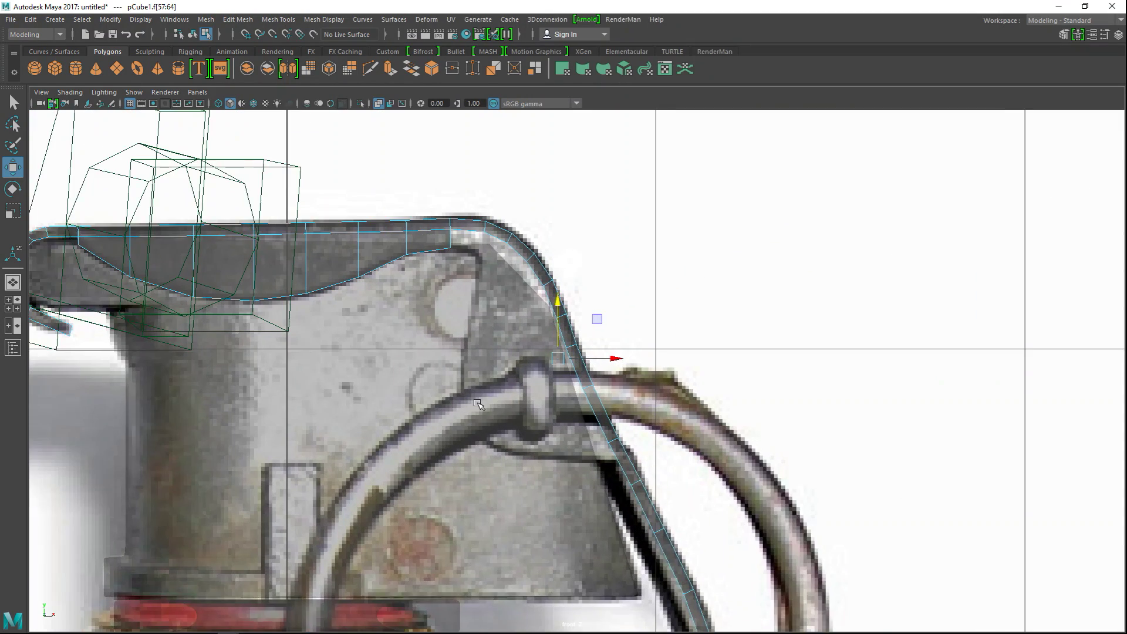
scroll(477, 403, up, 1)
alt+middle_drag(557, 388, 471, 324)
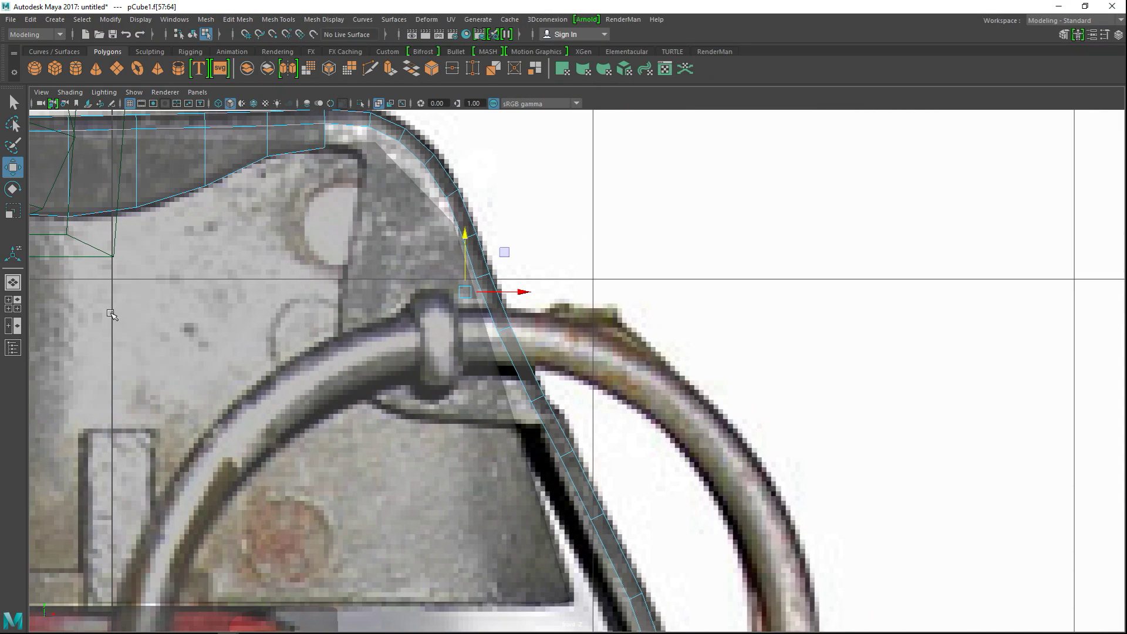
click(8, 324)
key(space)
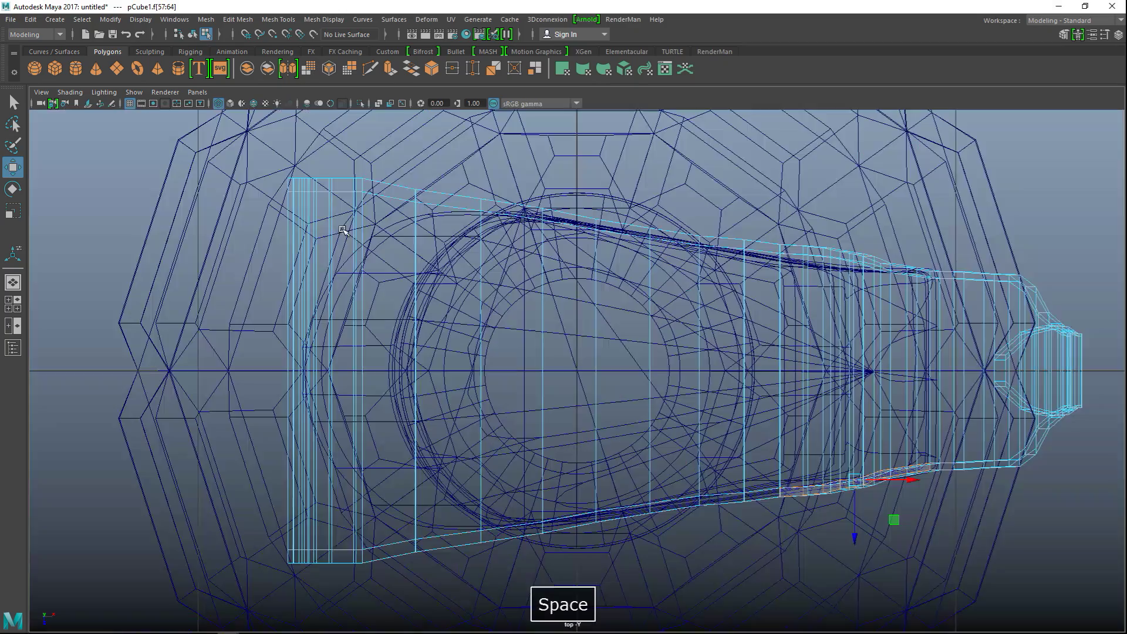
alt+middle_drag(721, 409, 478, 381)
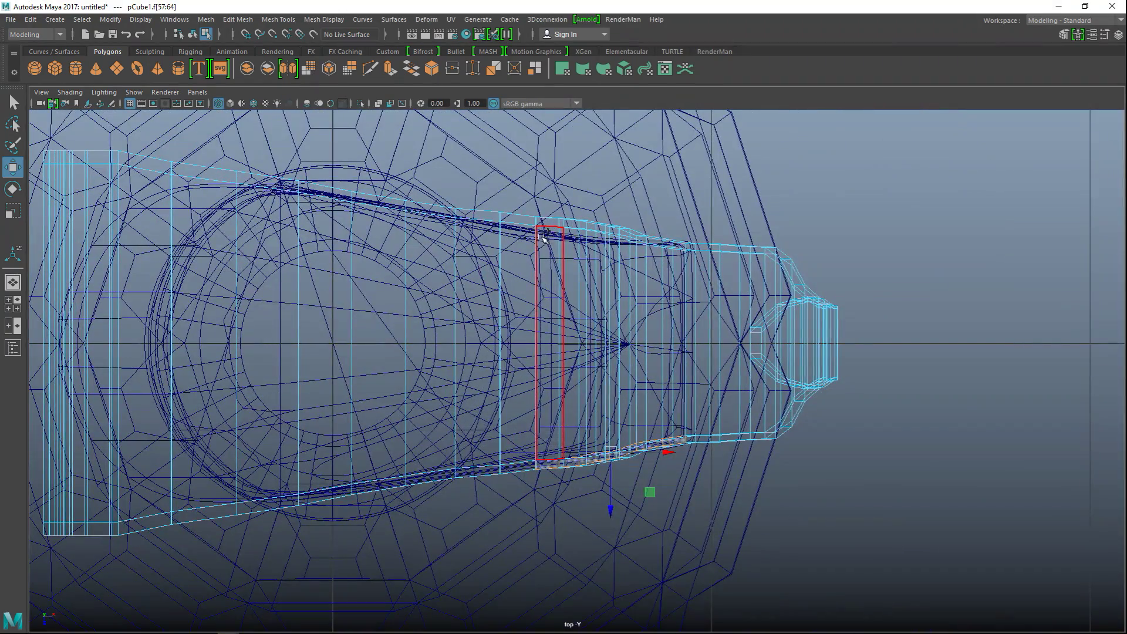
shift+click(546, 222)
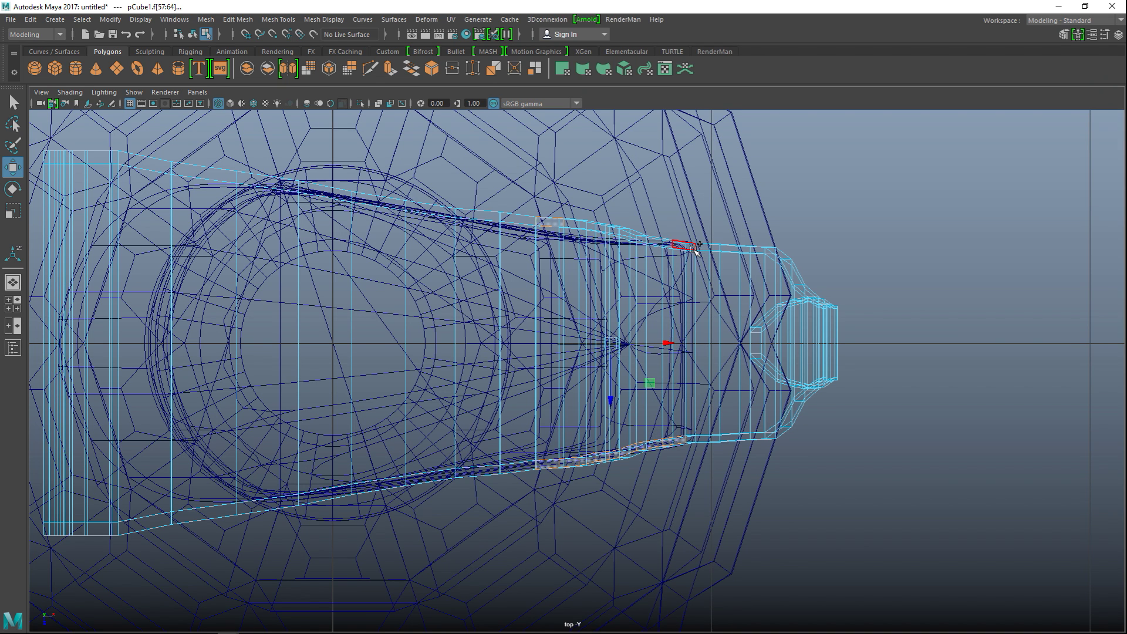
shift+click(694, 251)
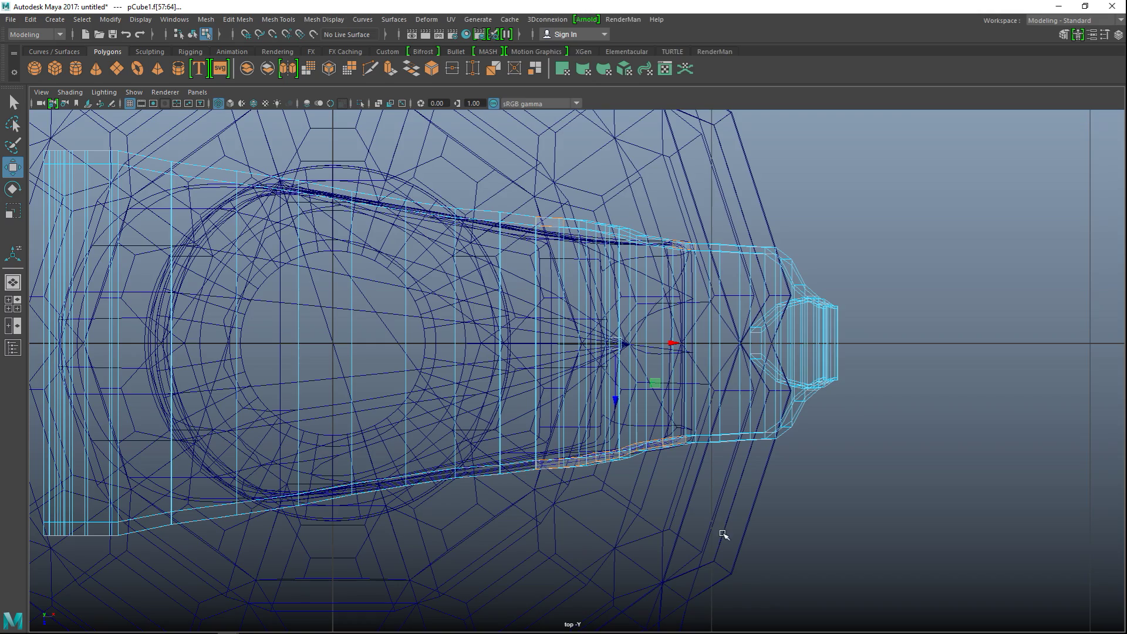
- Add the opposite narrow underside strip to the selection in the perspective view and deselect the stray marker faces
click(12, 304)
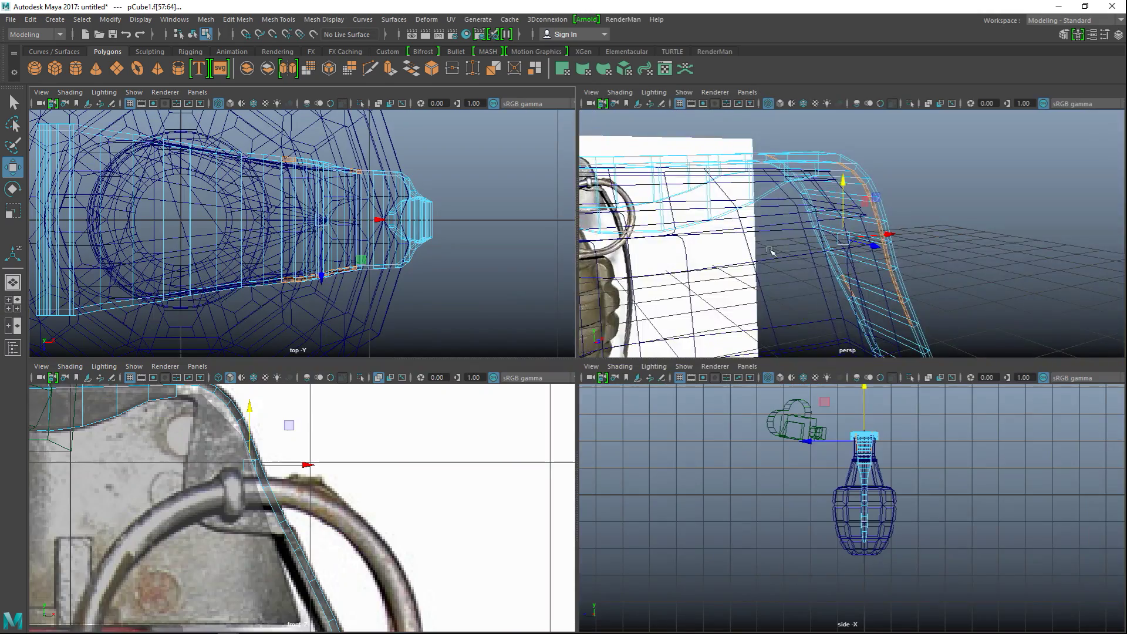
key(space)
alt+drag(794, 319, 492, 332)
alt+drag(559, 356, 566, 398)
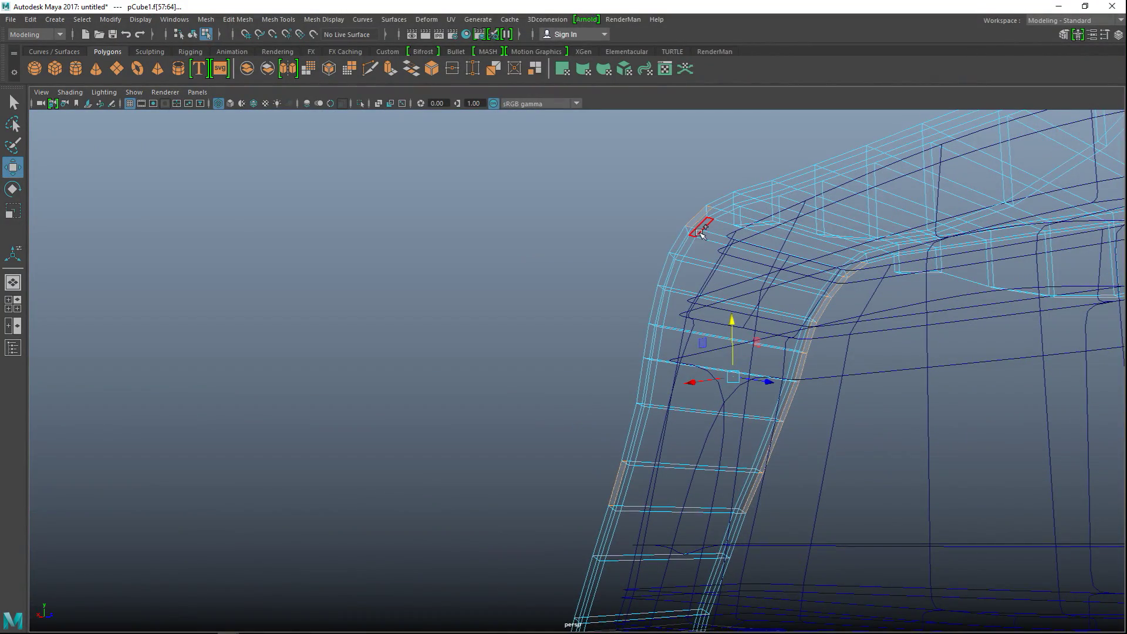
alt+middle_drag(511, 285, 354, 199)
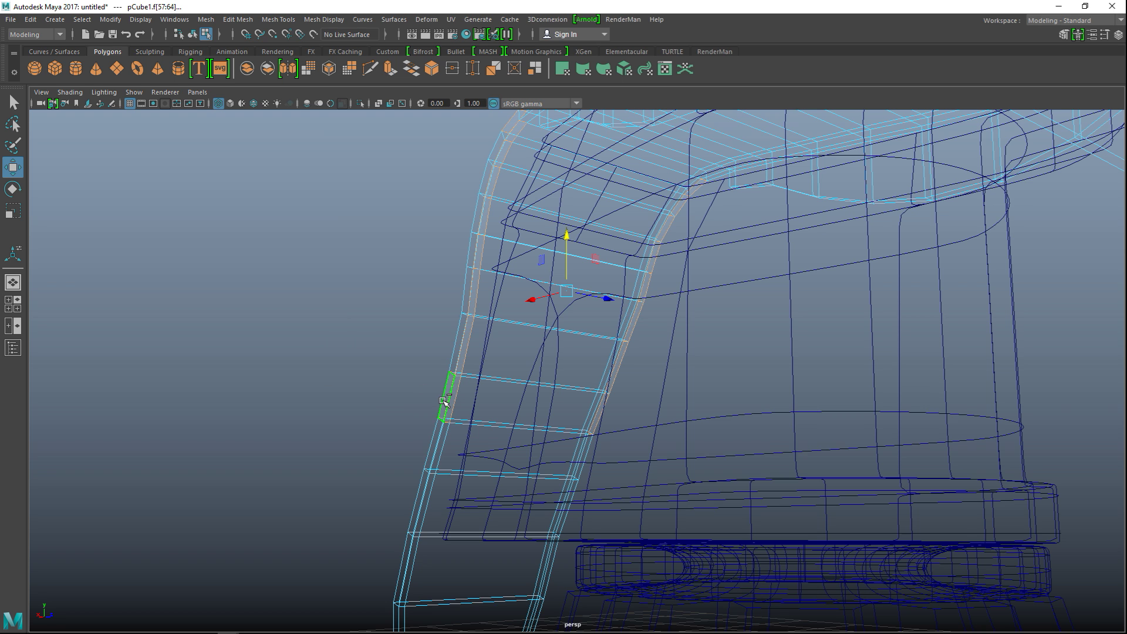
scroll(317, 379, up, 4)
alt+drag(254, 353, 399, 371)
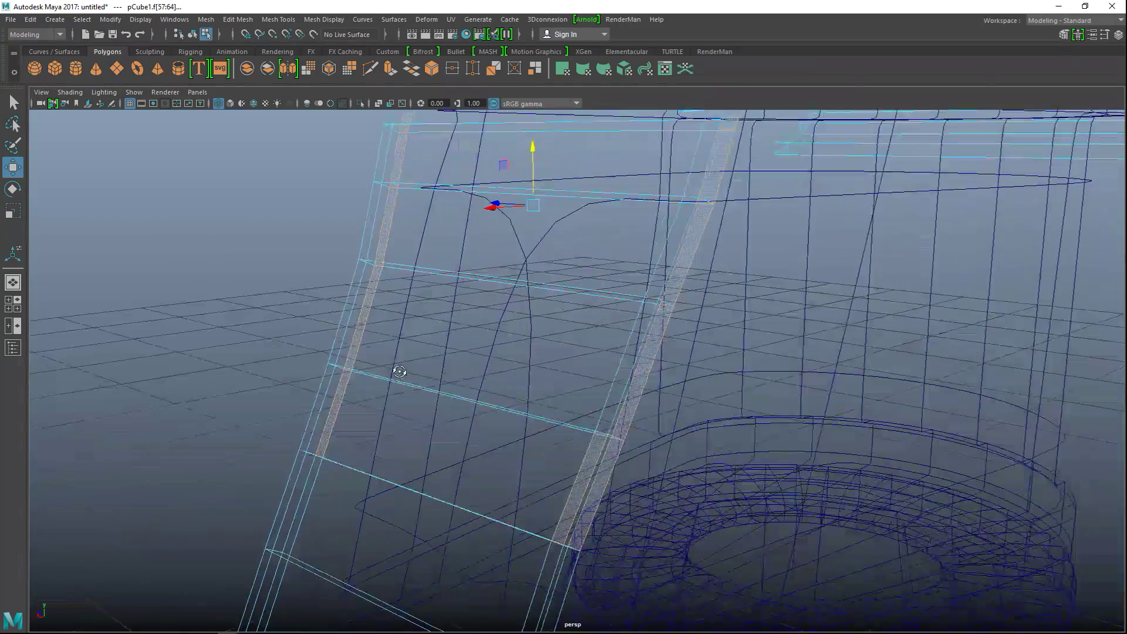
scroll(495, 437, down, 3)
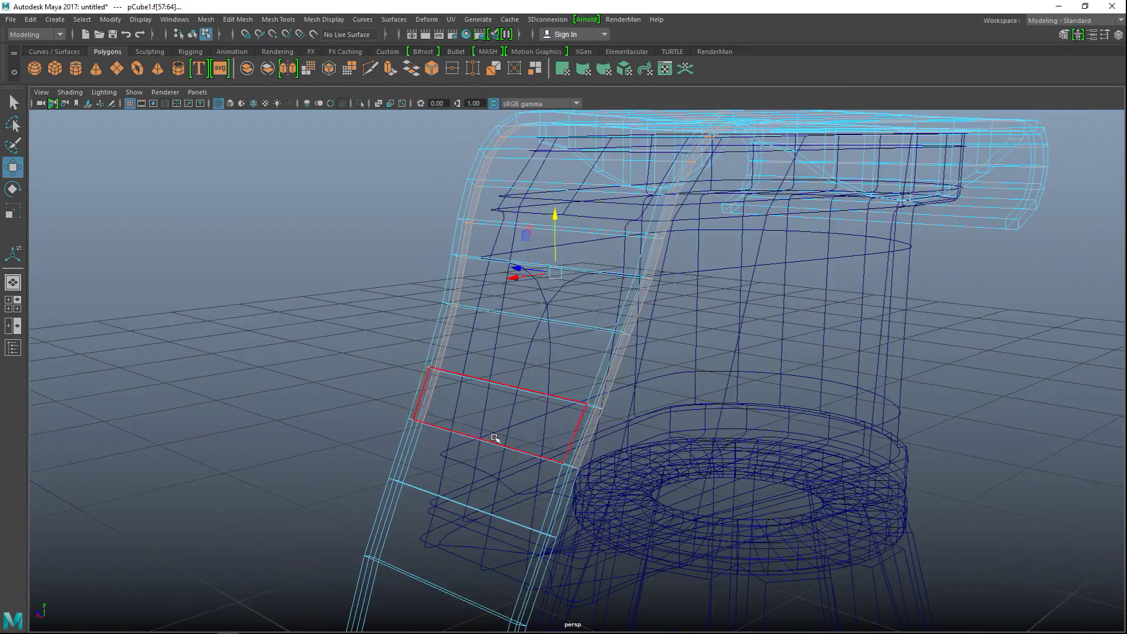
- Extrude both underside strips inward with a Local Translate Z of about 0.052, matching the offset against the front reference
scroll(495, 437, up, 4)
alt+drag(420, 456, 587, 305)
alt+drag(703, 330, 643, 346)
key(ctrl+e)
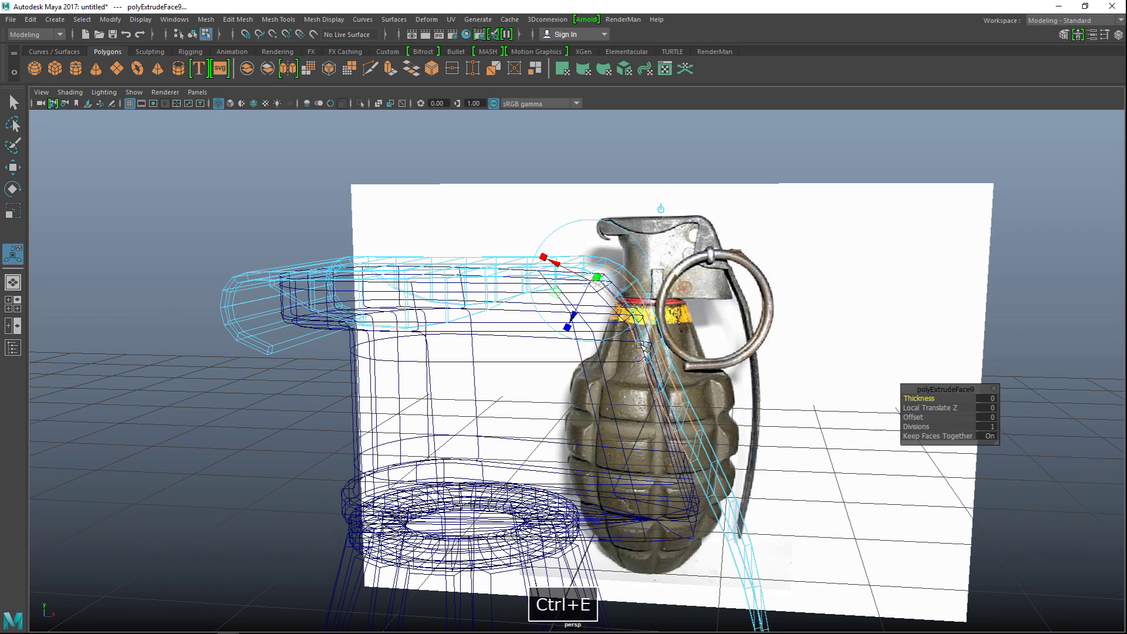
drag(563, 323, 555, 333)
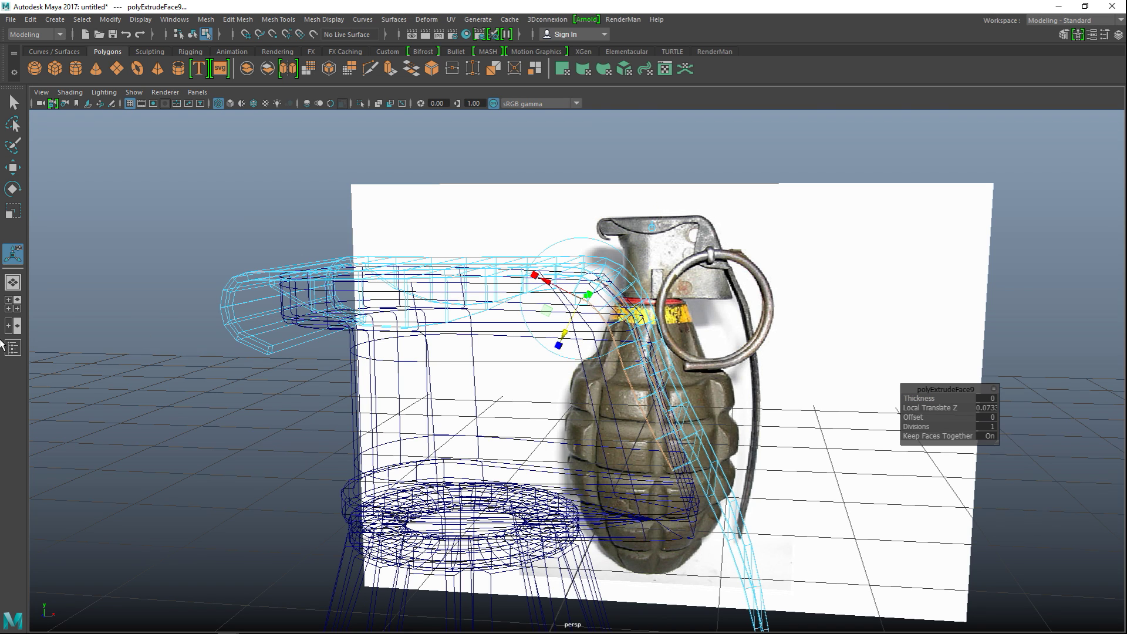
click(13, 304)
key(space)
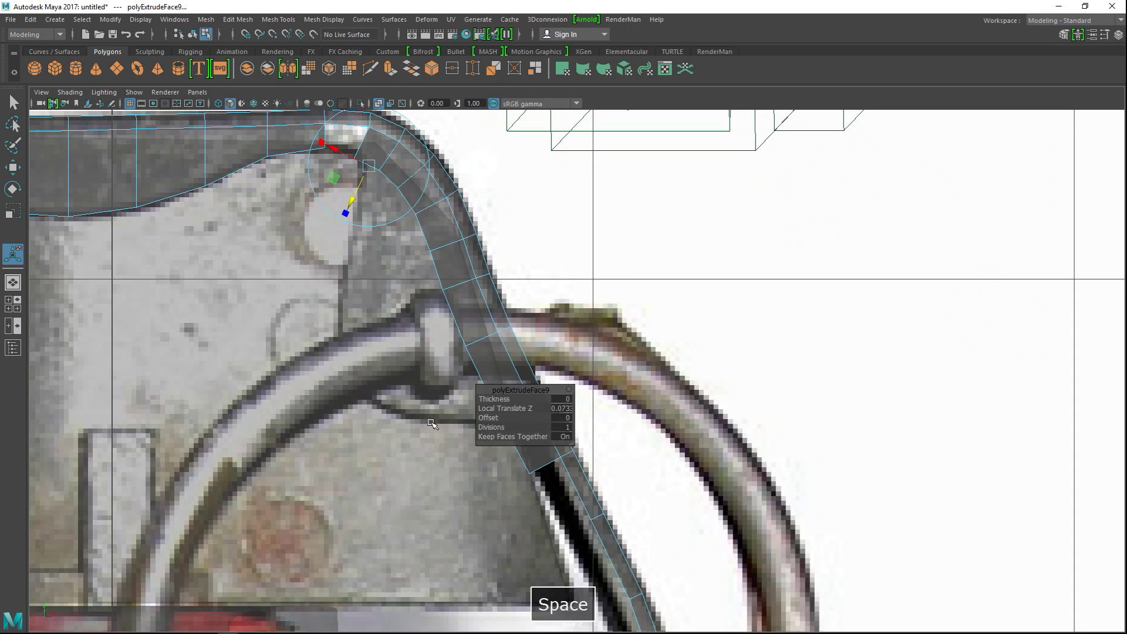
drag(350, 200, 364, 196)
drag(554, 388, 859, 309)
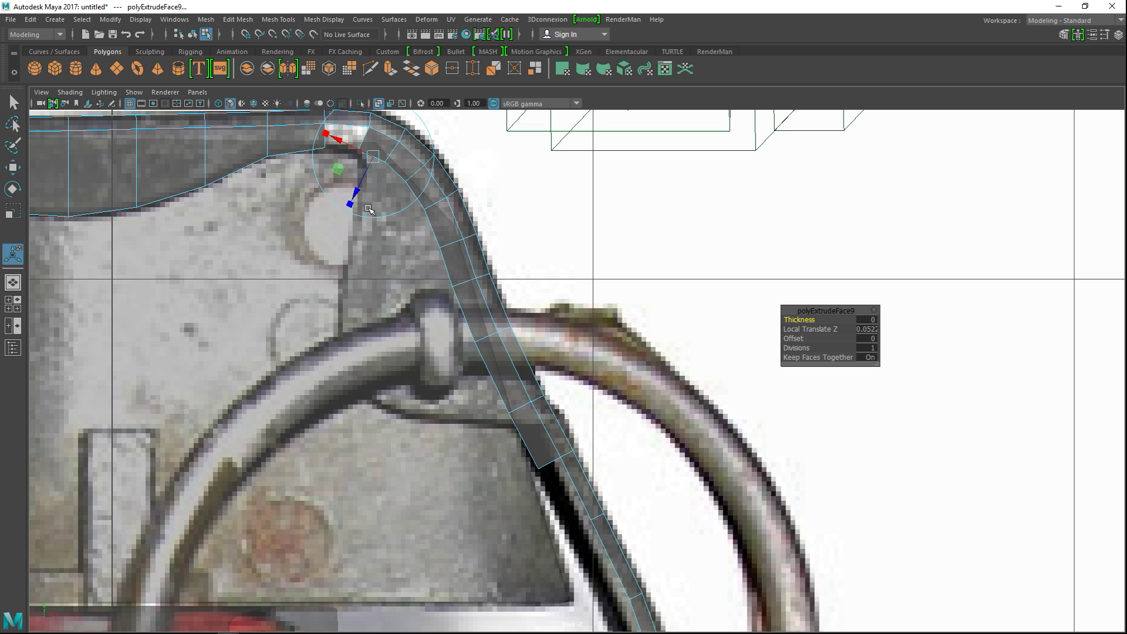
- Move the upper vertices of the new extrusion outward in the front view to the edge of the reference bracket
right_drag(388, 168, 329, 170)
drag(383, 176, 401, 156)
key(w)
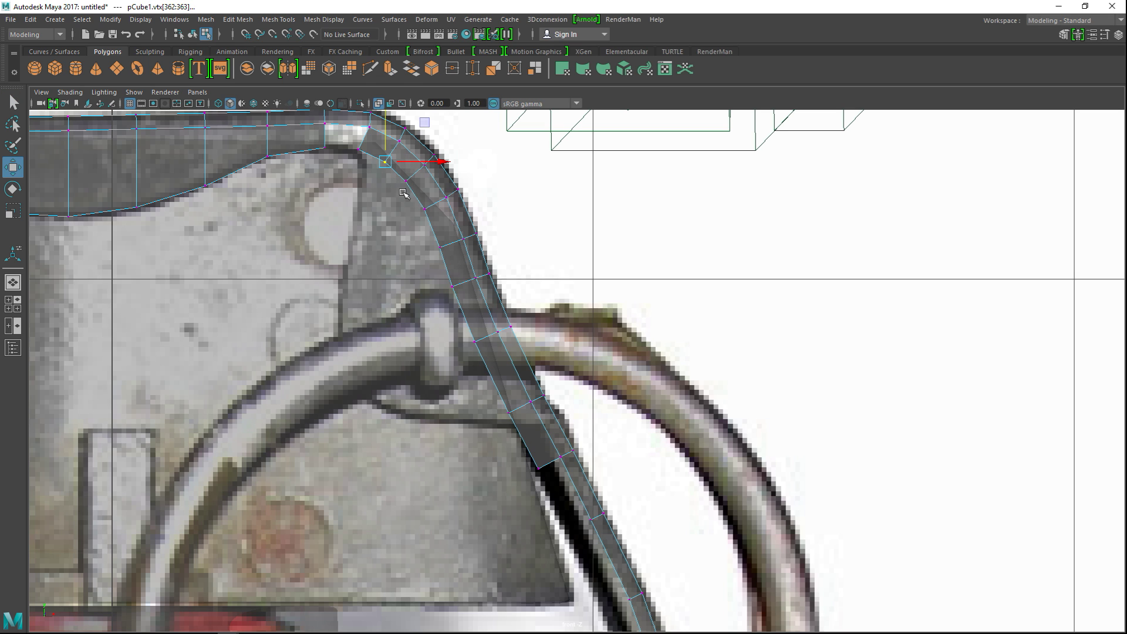
drag(386, 161, 361, 212)
click(424, 209)
drag(424, 209, 349, 249)
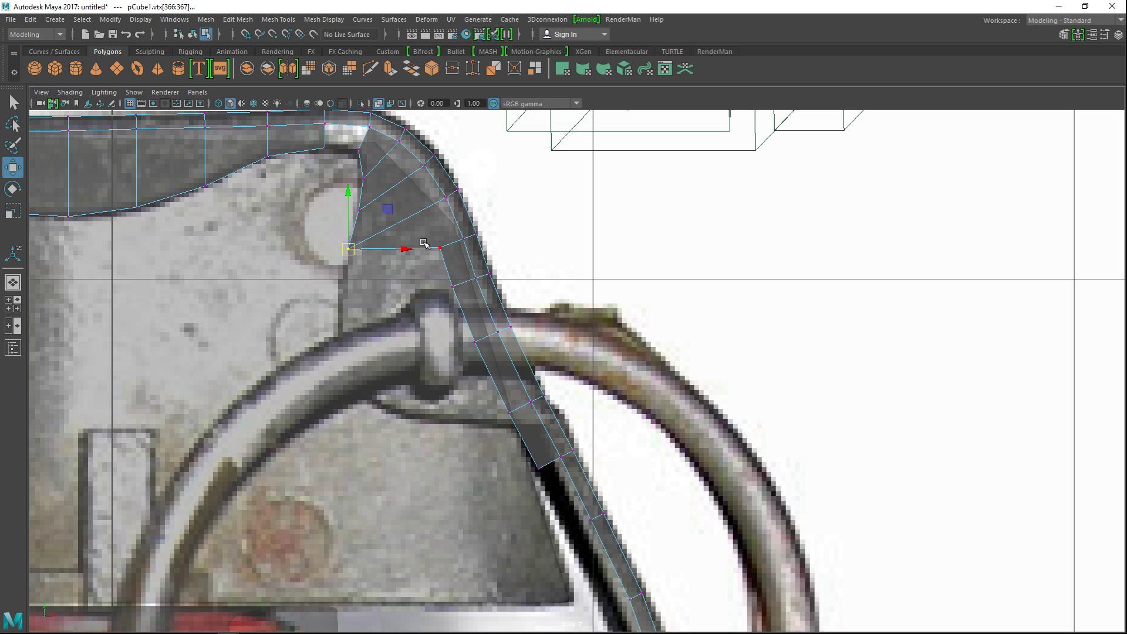
- Move the next three vertex pairs of the bracket in the front view out to the reference bracket's inner edge and lower corner
click(440, 248)
drag(440, 248, 342, 298)
drag(445, 271, 341, 351)
drag(467, 334, 376, 404)
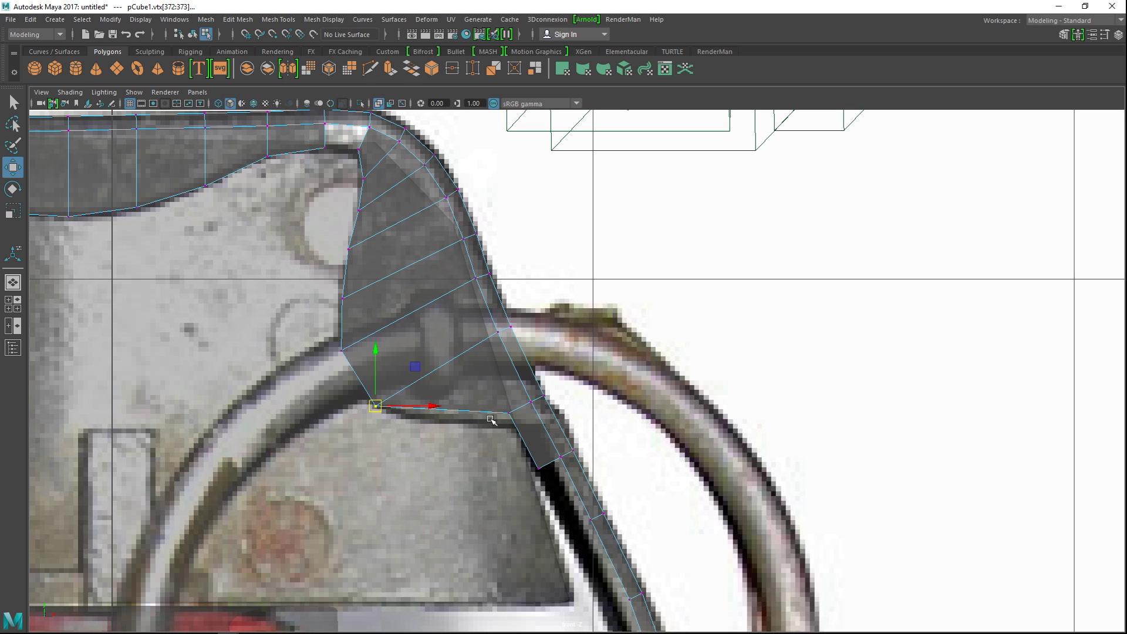
- Place the bracket's lowest vertices along the bottom edge of the reference bracket so it tapers into the lever
drag(504, 396, 511, 425)
drag(479, 389, 456, 422)
drag(530, 457, 512, 438)
click(437, 411)
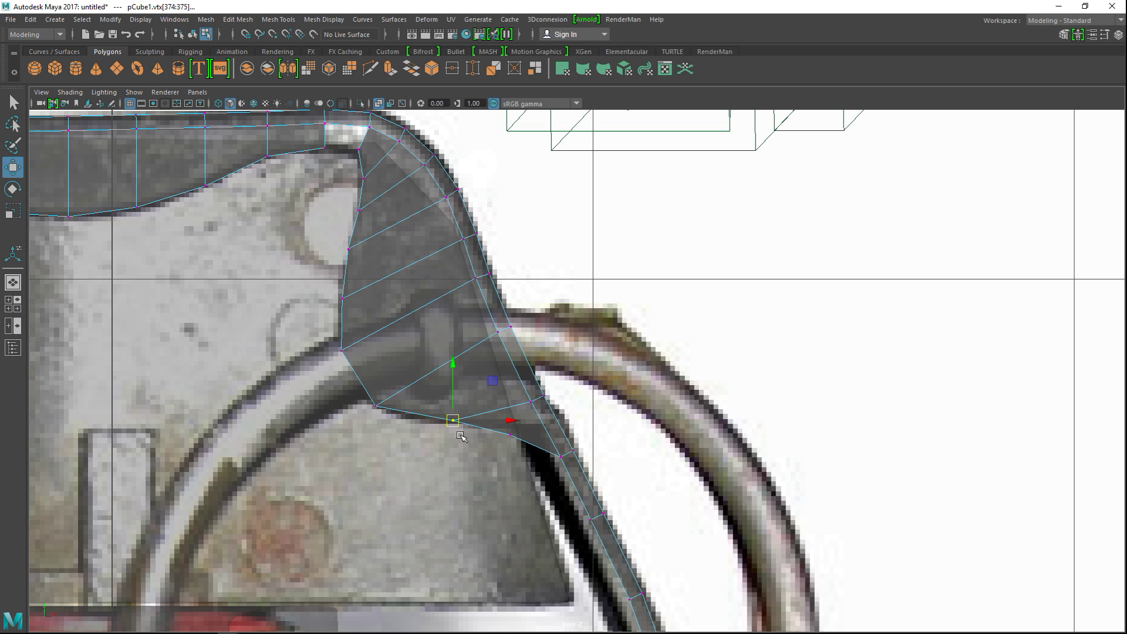
- Round the bracket's lower corner by repositioning its bottom and corner vertices along the reference outline
drag(458, 423, 472, 425)
click(394, 425)
drag(394, 425, 411, 434)
click(345, 345)
drag(345, 345, 351, 376)
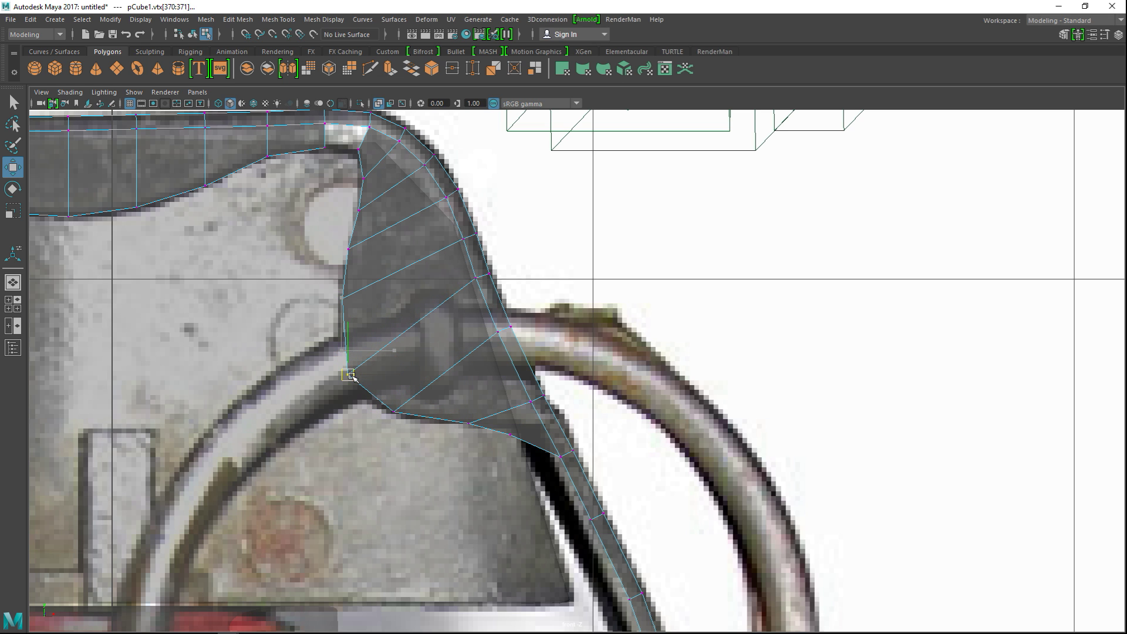
- Shift the three vertices above the corner downward to space them evenly along the reference bracket's curved edge
click(343, 298)
drag(343, 299, 336, 329)
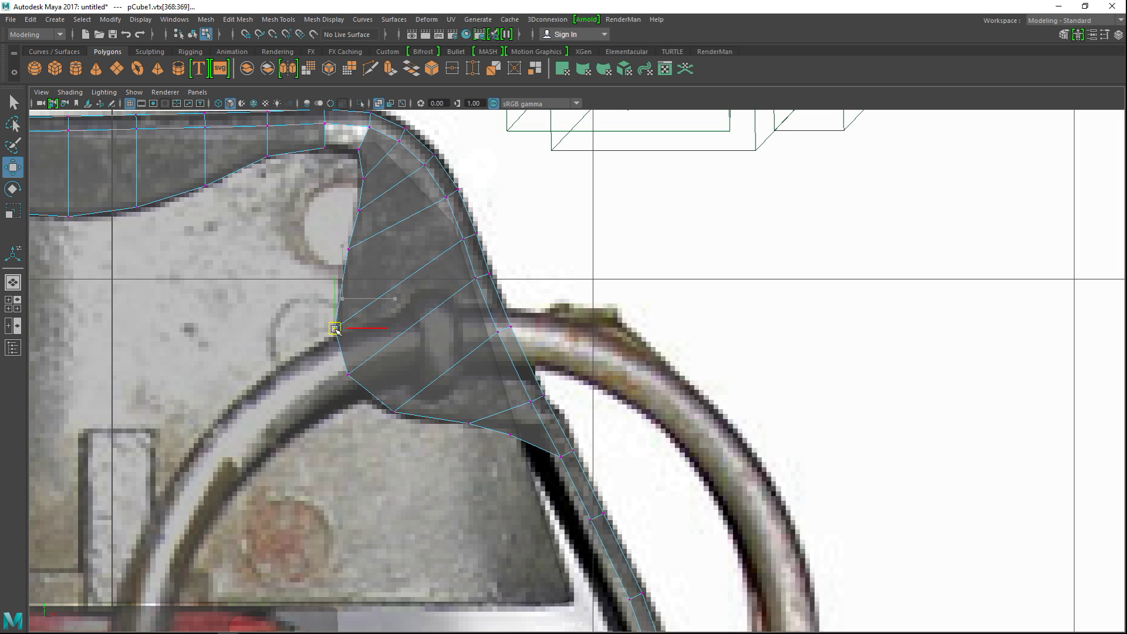
drag(371, 264, 340, 274)
click(360, 211)
drag(359, 213, 355, 224)
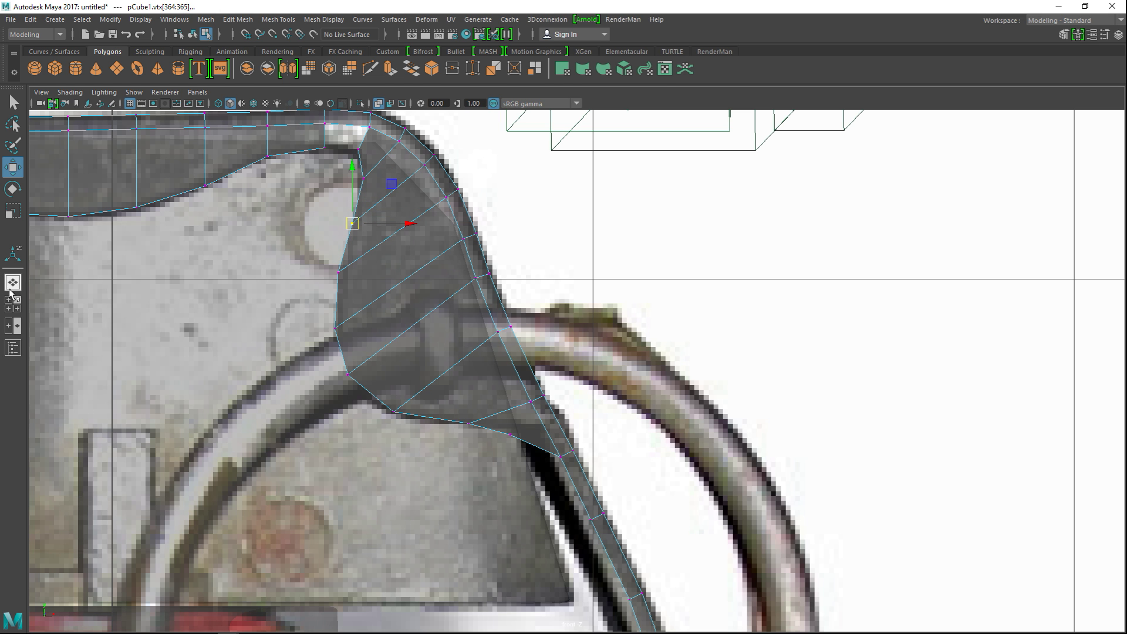
- Examine in the perspective view how the shaped brackets sit against the housing, in both shaded and wireframe display
click(17, 303)
key(space)
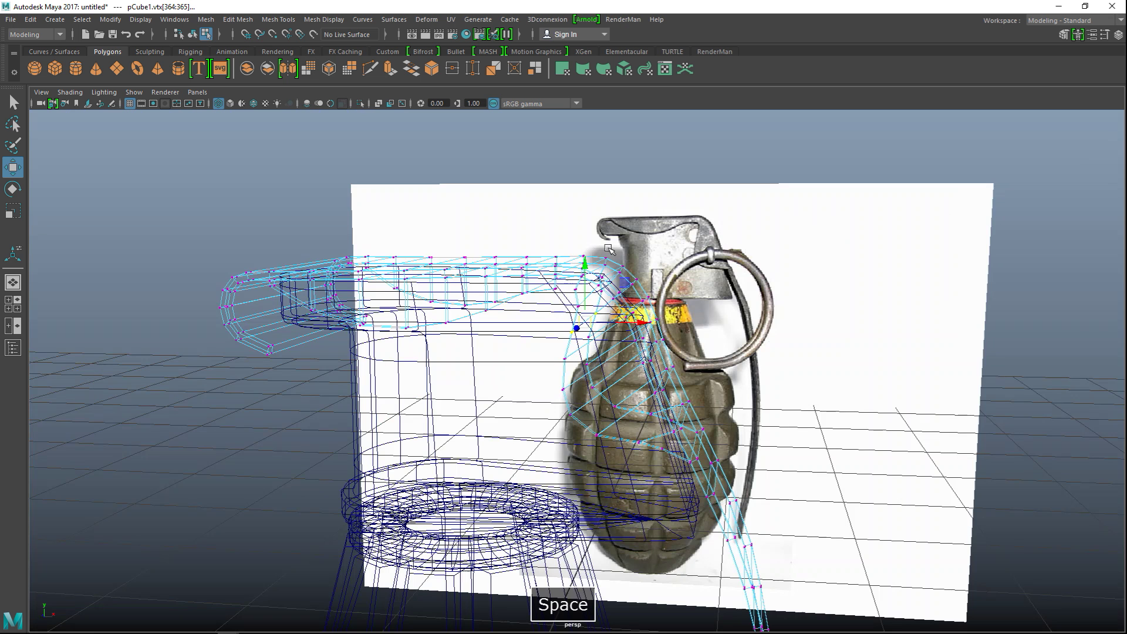
key(5)
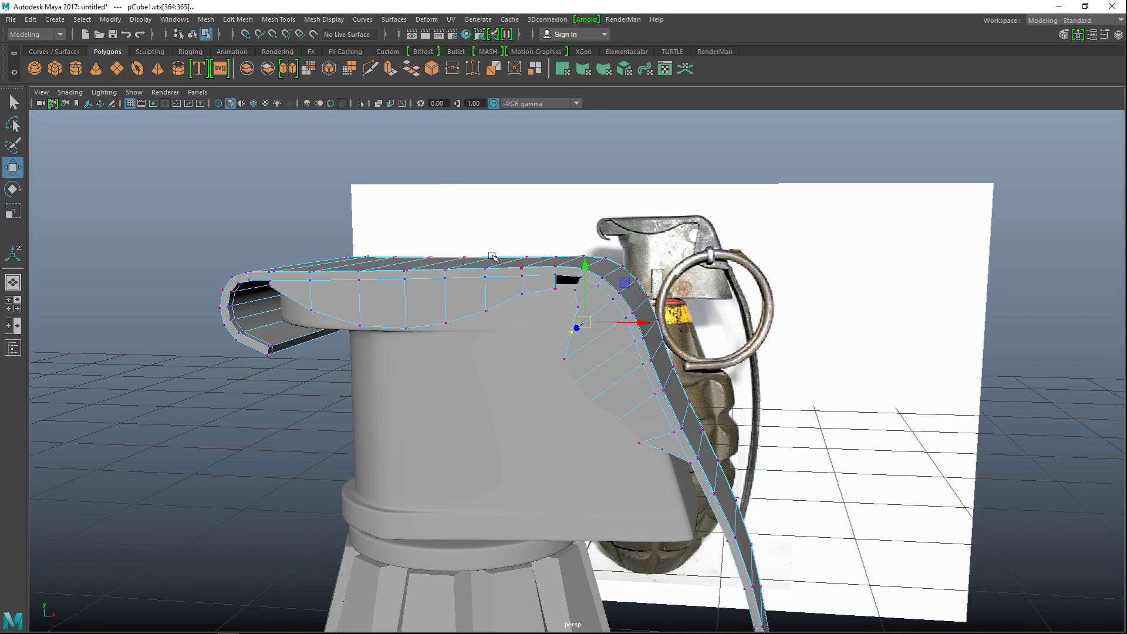
alt+drag(755, 251, 949, 243)
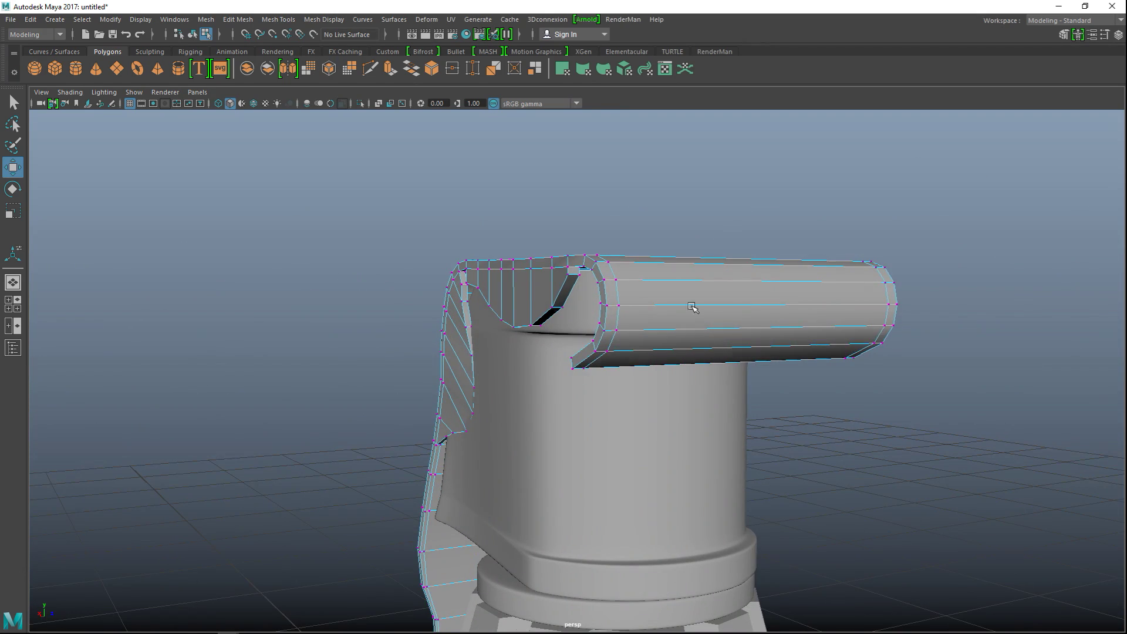
scroll(576, 359, up, 2)
scroll(576, 366, up, 2)
alt+middle_drag(578, 369, 472, 334)
mouse_move(473, 335)
alt+mouse_down()
mouse_move(511, 330)
mouse_move(479, 331)
alt+mouse_up()
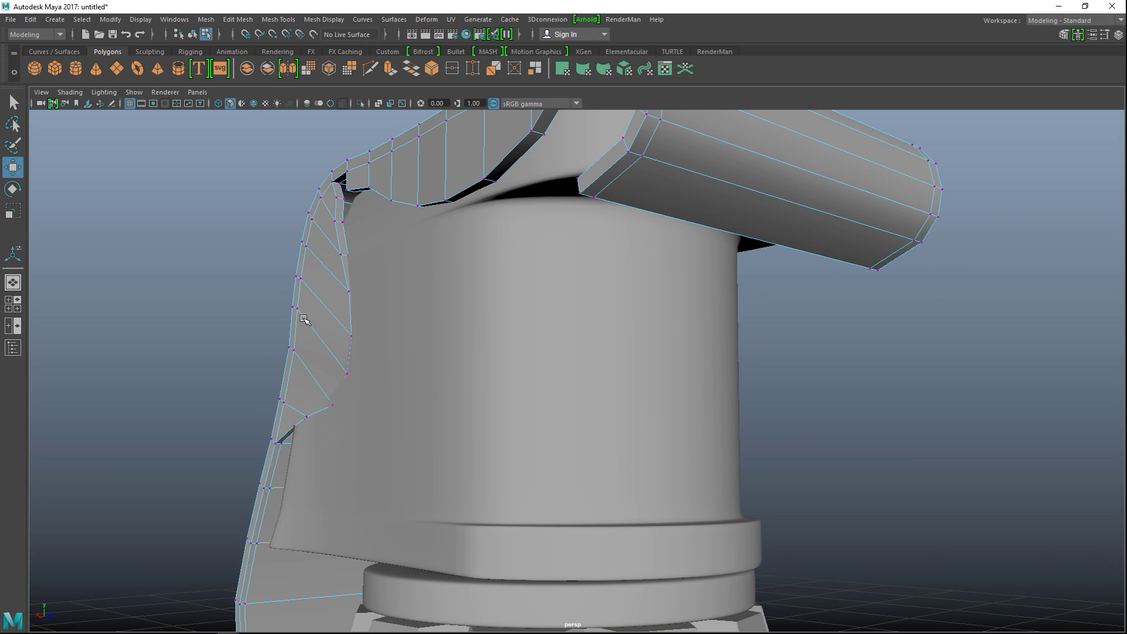
key(4)
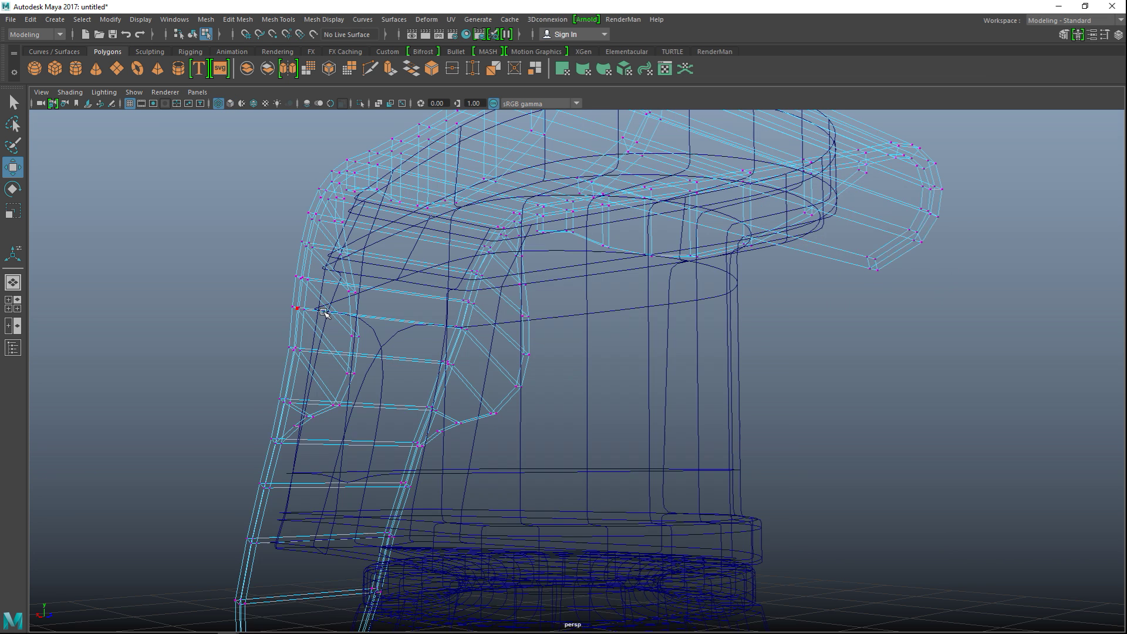
- Compare the widths of the lever brackets and the housing in the side view and perspective with both objects' vertices displayed
right_drag(323, 312, 284, 287)
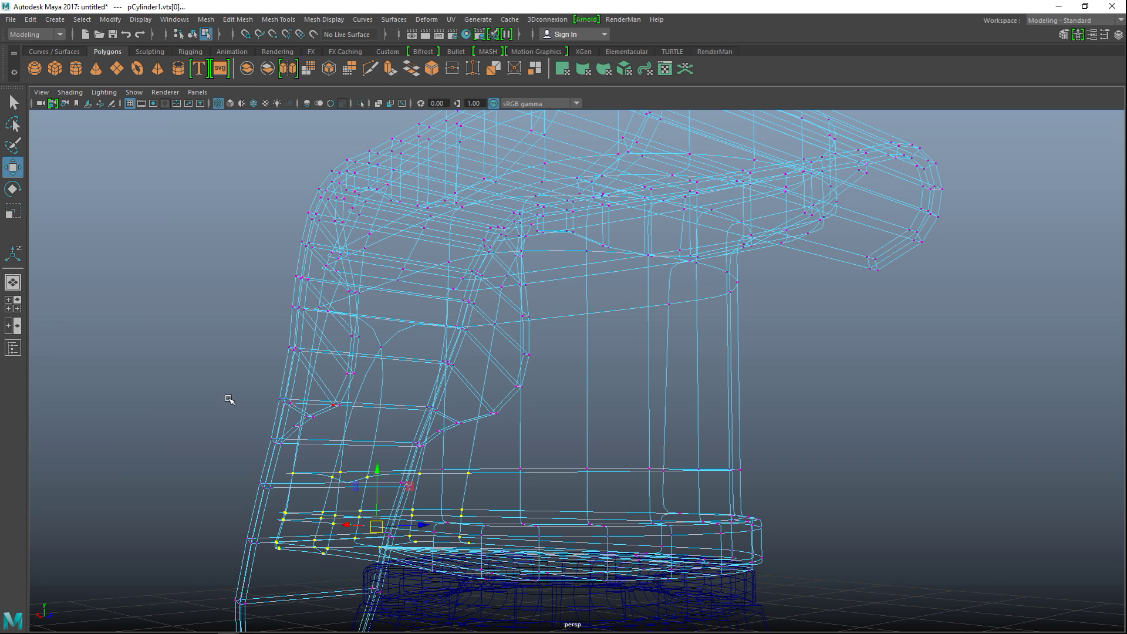
click(14, 316)
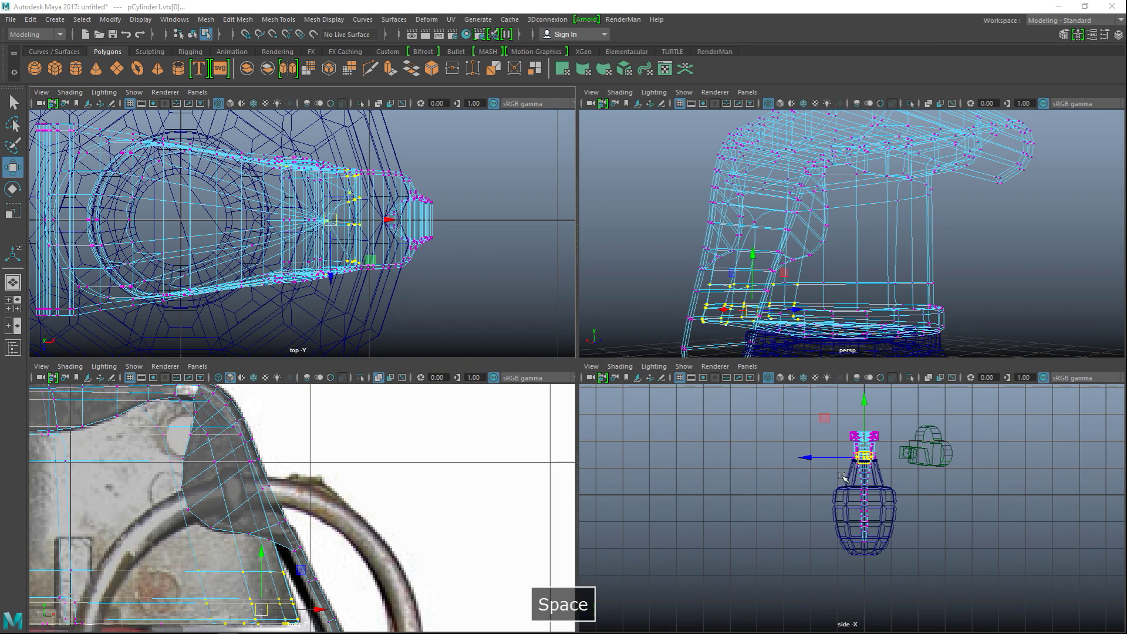
key(space)
scroll(750, 471, up, 6)
scroll(715, 411, up, 5)
scroll(698, 359, up, 5)
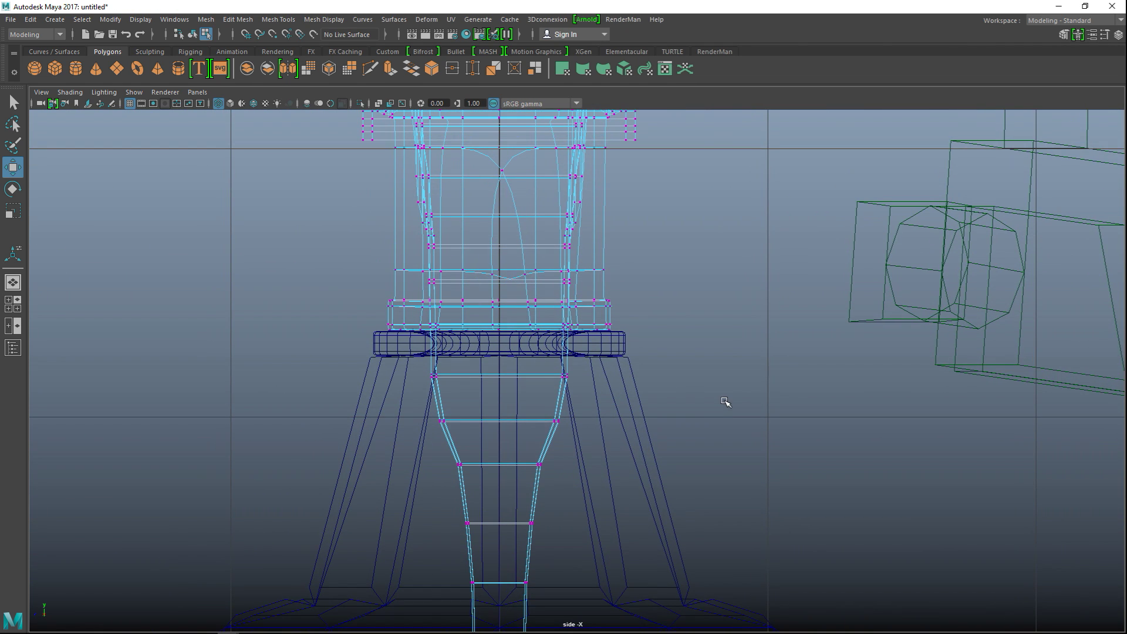
click(13, 304)
key(space)
alt+drag(711, 401, 766, 418)
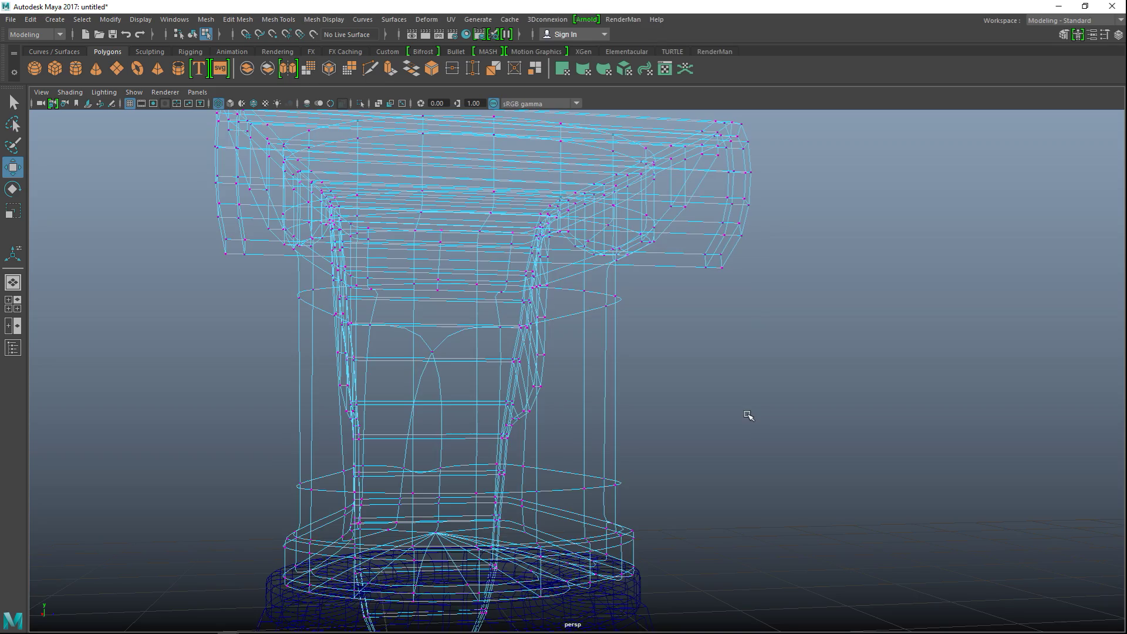
key(5)
scroll(734, 407, down, 3)
mouse_move(725, 407)
alt+mouse_down()
mouse_move(761, 379)
mouse_move(760, 355)
mouse_move(787, 370)
mouse_move(798, 355)
mouse_move(816, 367)
mouse_move(816, 391)
alt+mouse_up()
right_drag(497, 449, 423, 366)
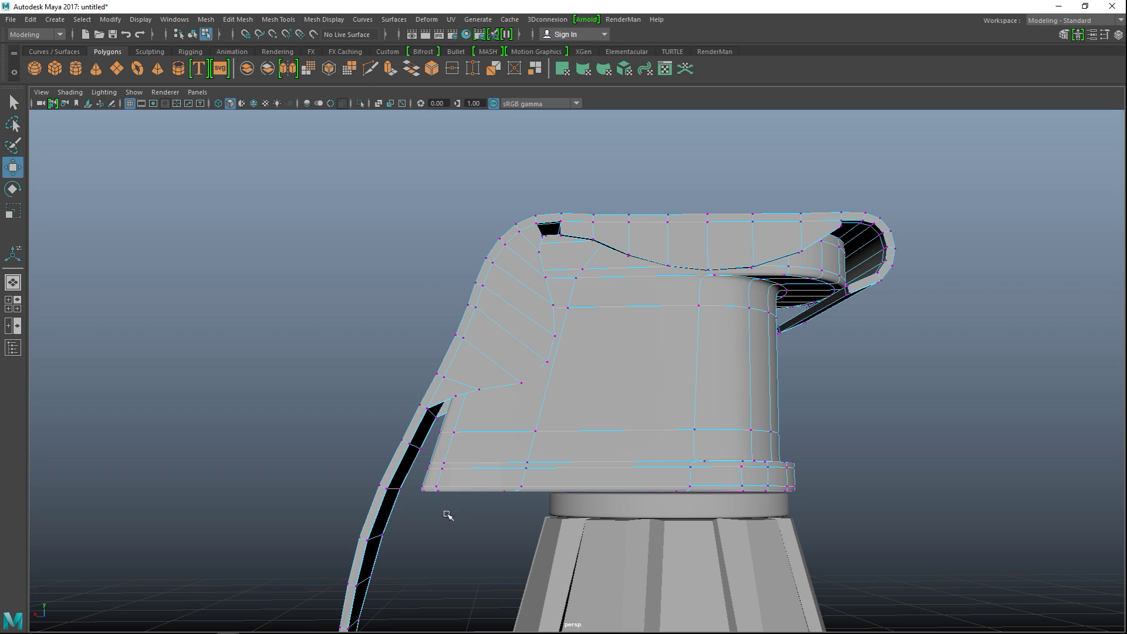
- Try to scale the housing's lower vertices near the lever narrower with soft selection enabled
drag(472, 550, 558, 416)
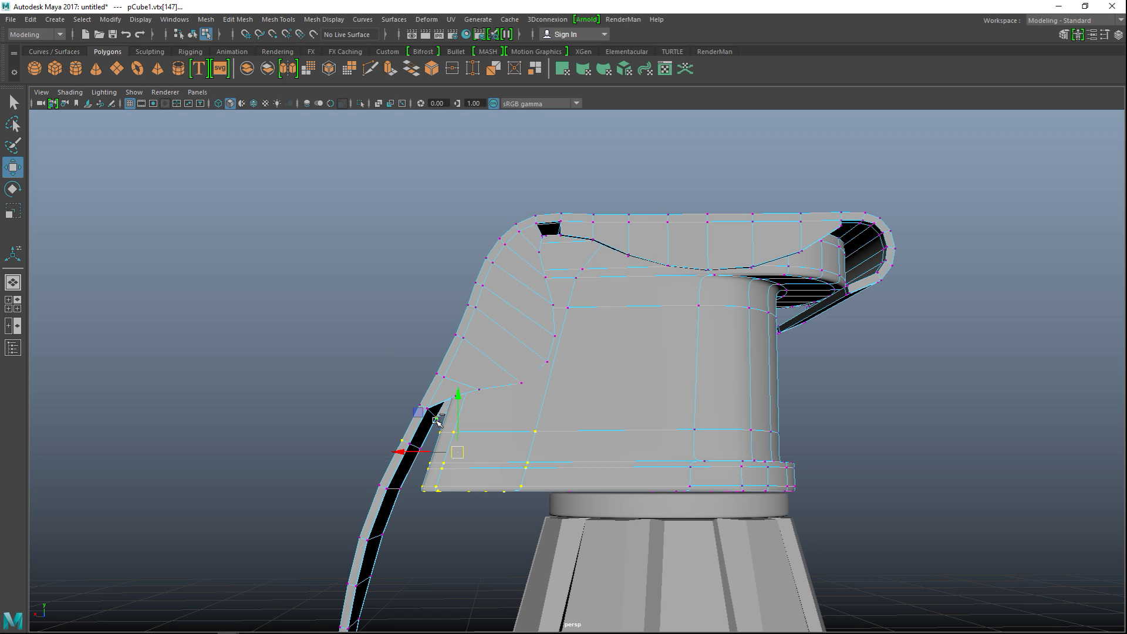
shift+drag(404, 445, 407, 449)
key(4)
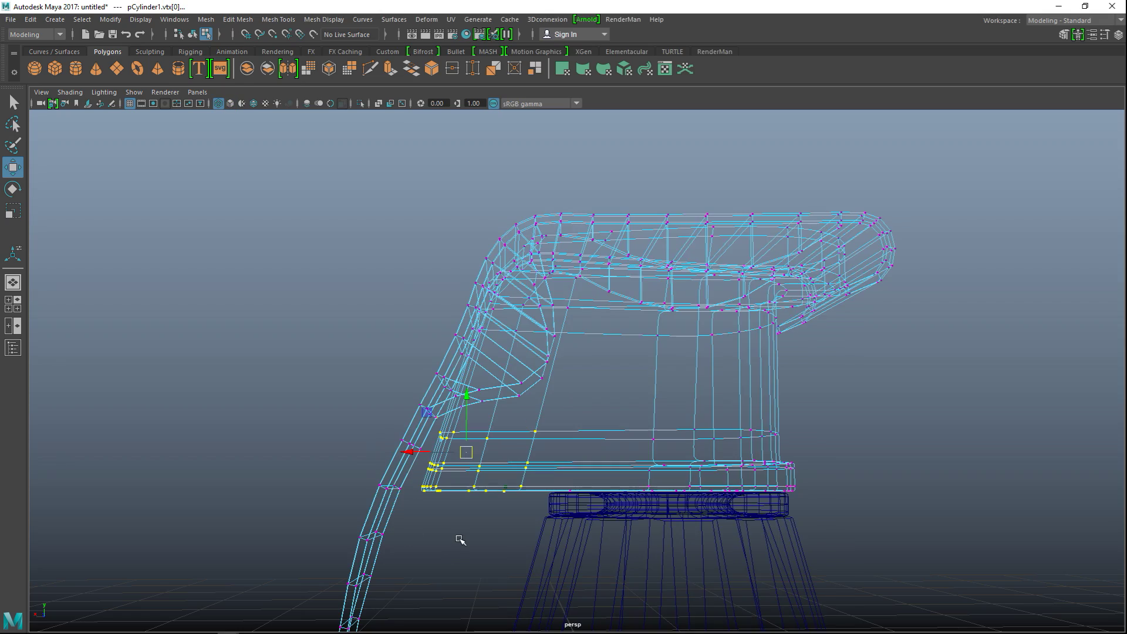
mouse_move(473, 527)
alt+mouse_down()
mouse_move(478, 471)
mouse_move(483, 512)
alt+mouse_up()
key(5)
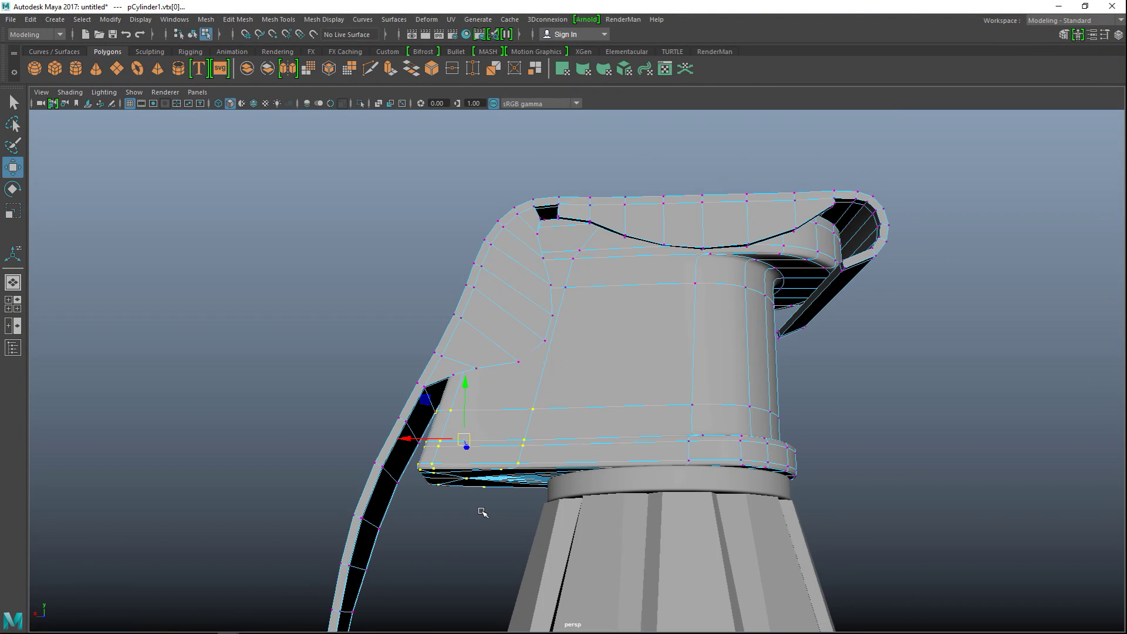
key(b)
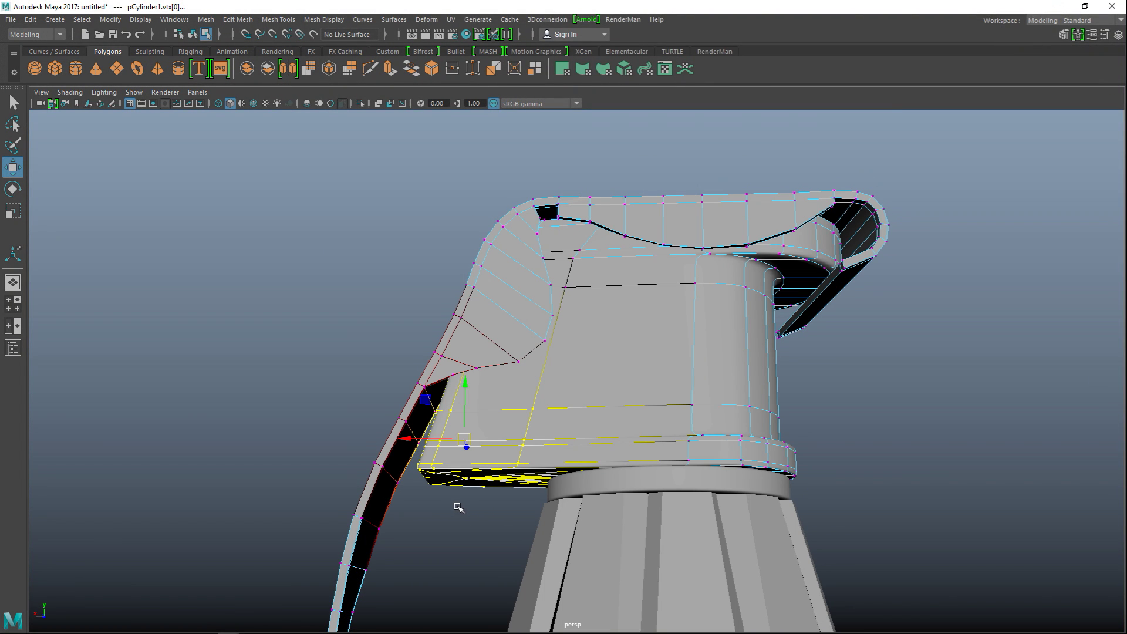
key(r)
mouse_move(467, 515)
alt+mouse_down()
mouse_move(423, 526)
mouse_move(465, 456)
mouse_move(456, 464)
alt+mouse_up()
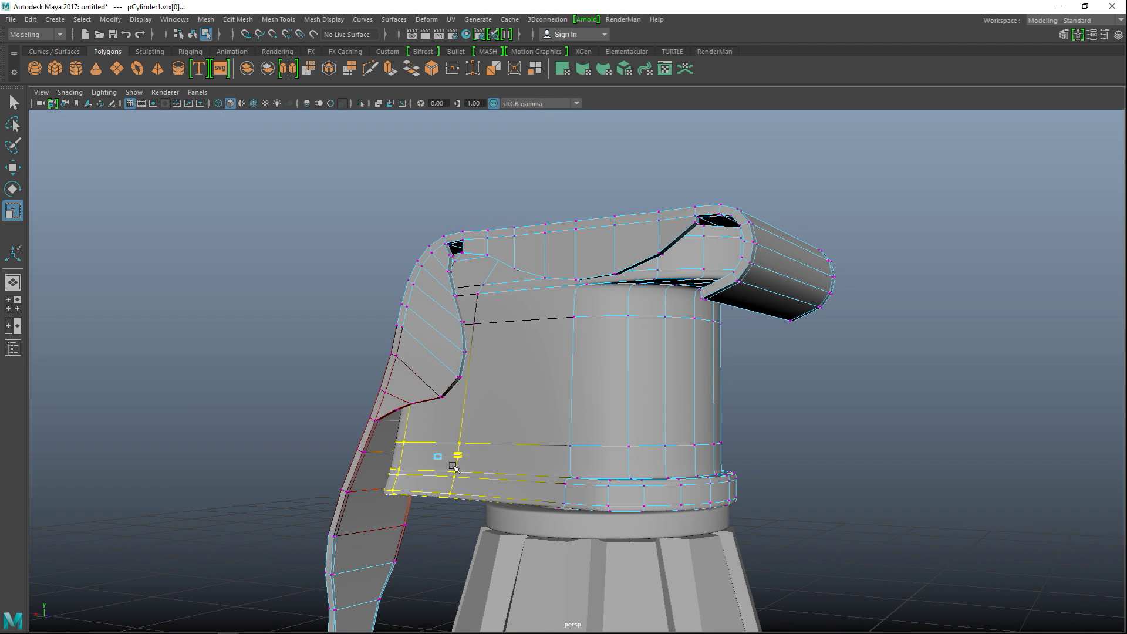
alt+drag(305, 445, 133, 433)
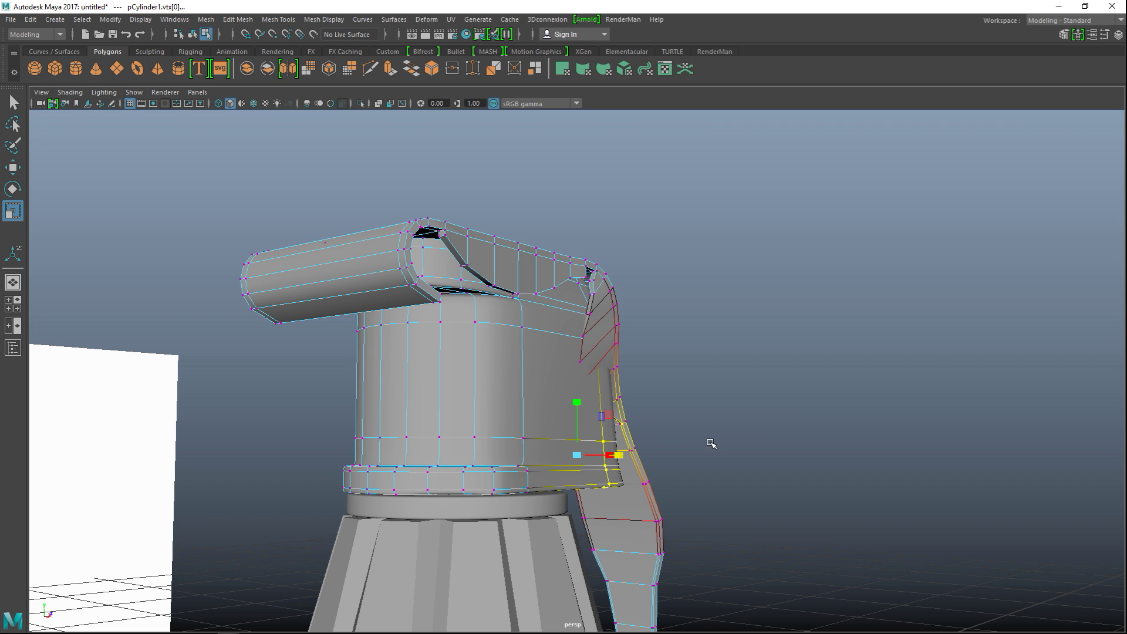
- Undo the soft-selection scaling of the housing's lower vertices
key(ctrl+z)
key(ctrl+z)
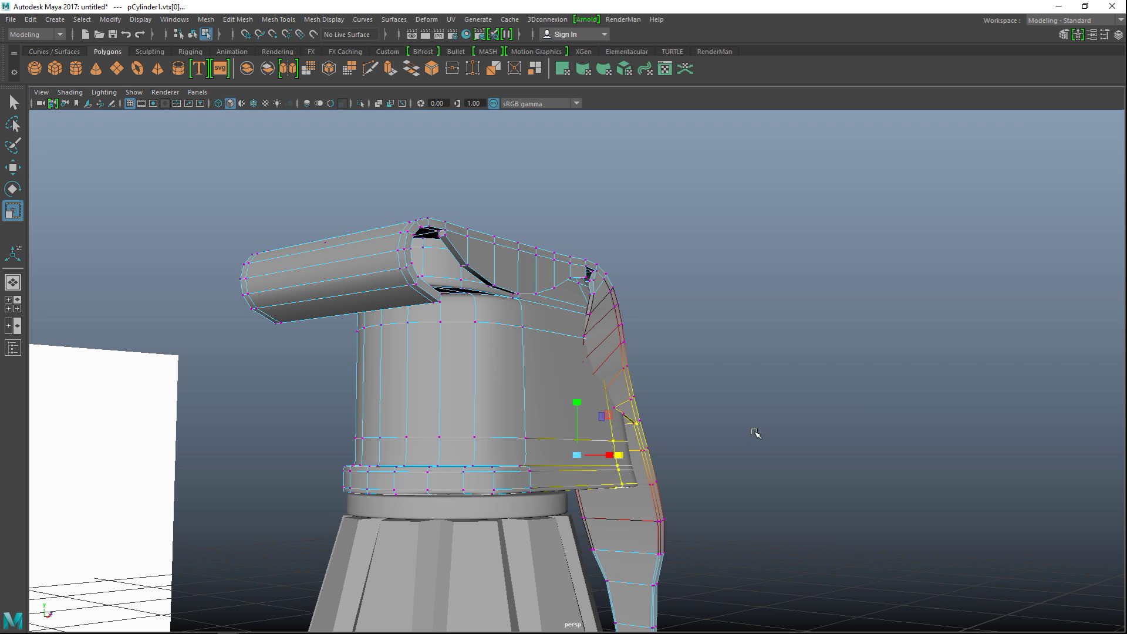
key(ctrl+z)
- Select the housing as an object and hide it to expose the inside of the lever
scroll(761, 430, up, 3)
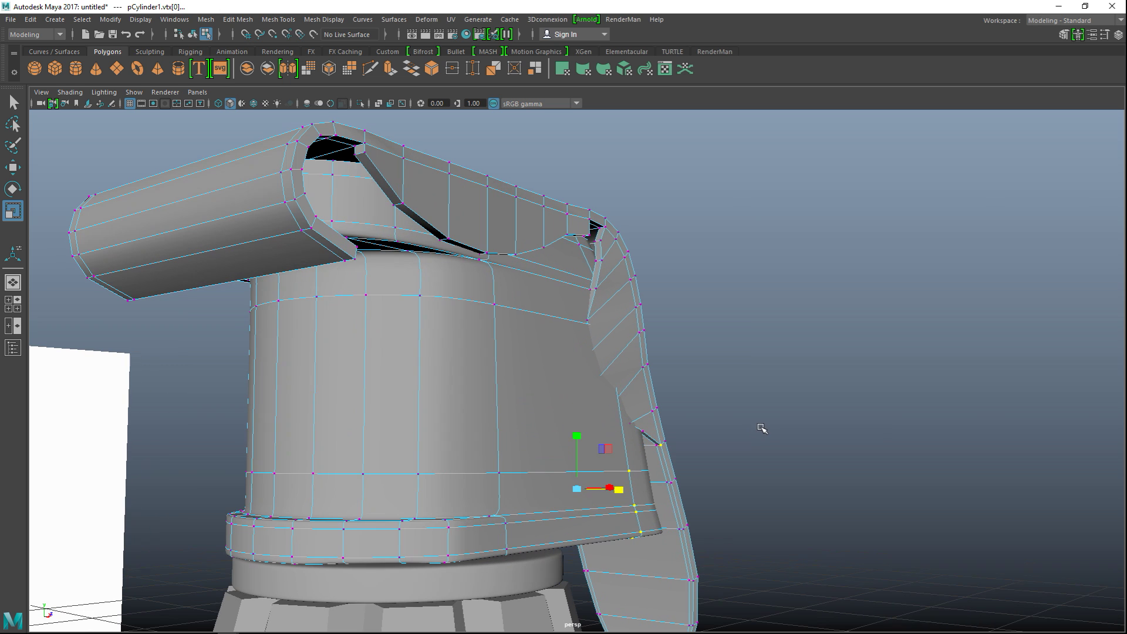
mouse_move(773, 425)
alt+mouse_down()
mouse_move(737, 398)
mouse_move(779, 395)
mouse_move(750, 403)
mouse_move(763, 406)
alt+mouse_up()
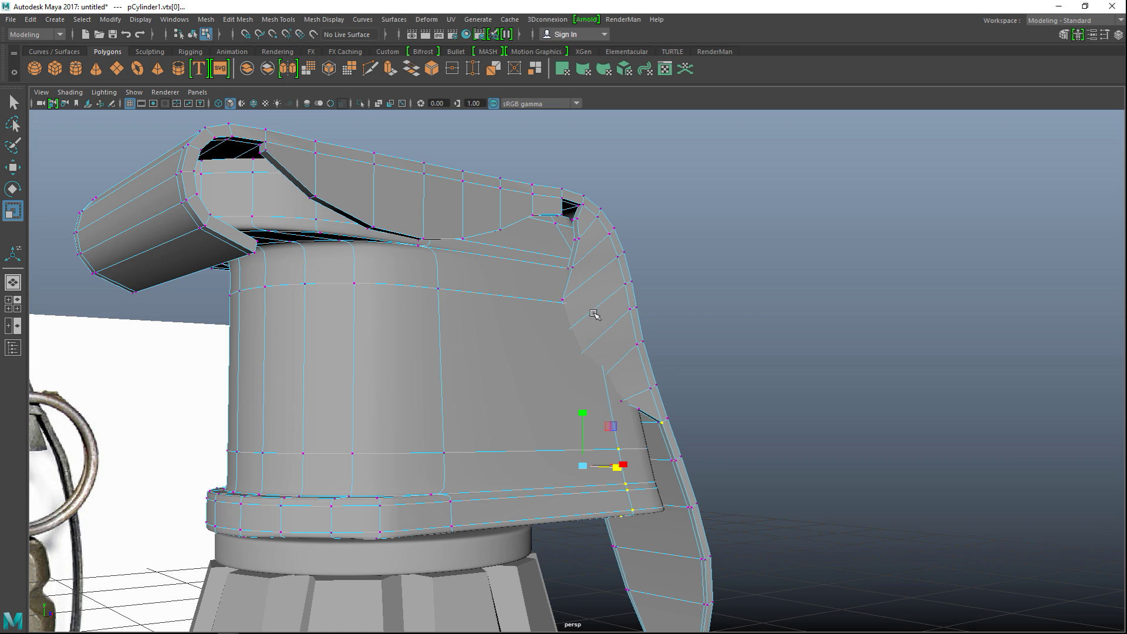
right_drag(471, 318, 523, 255)
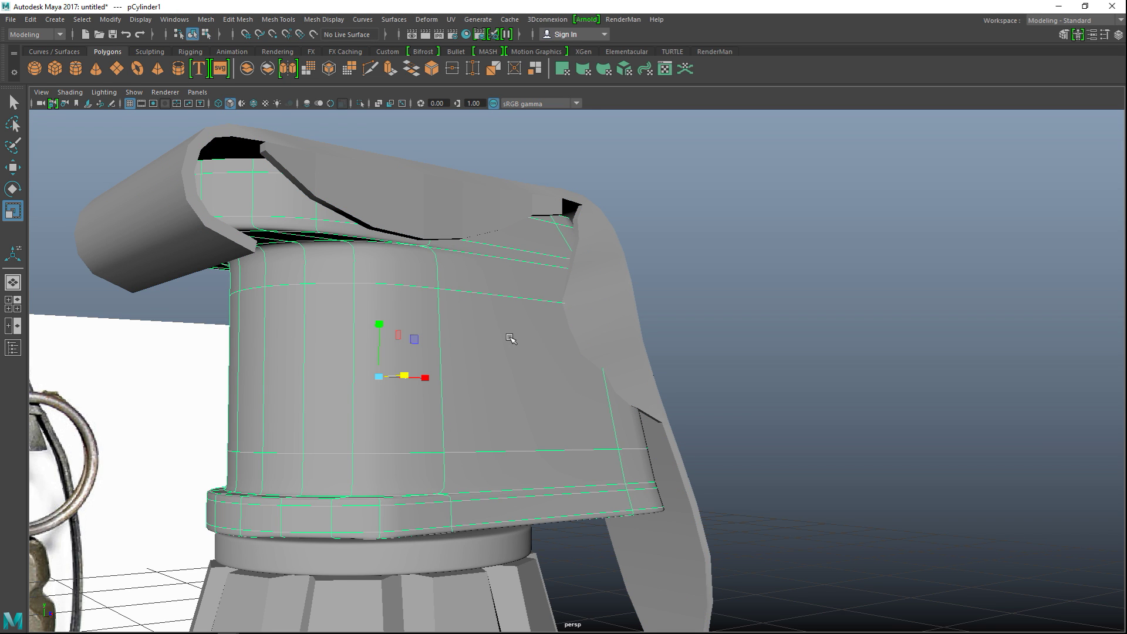
key(ctrl+h)
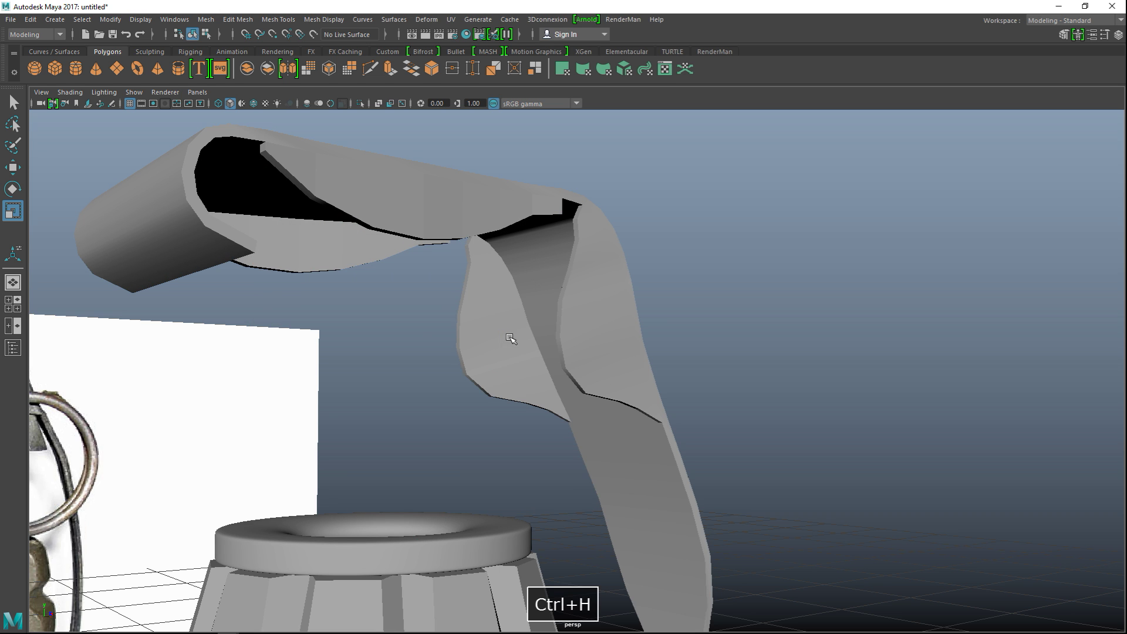
- Move the outer-edge vertices of one lever bracket sideways away from the housing using soft selection
alt+drag(450, 367, 529, 382)
click(545, 365)
right_drag(507, 272, 455, 274)
alt+drag(573, 377, 548, 373)
key(b)
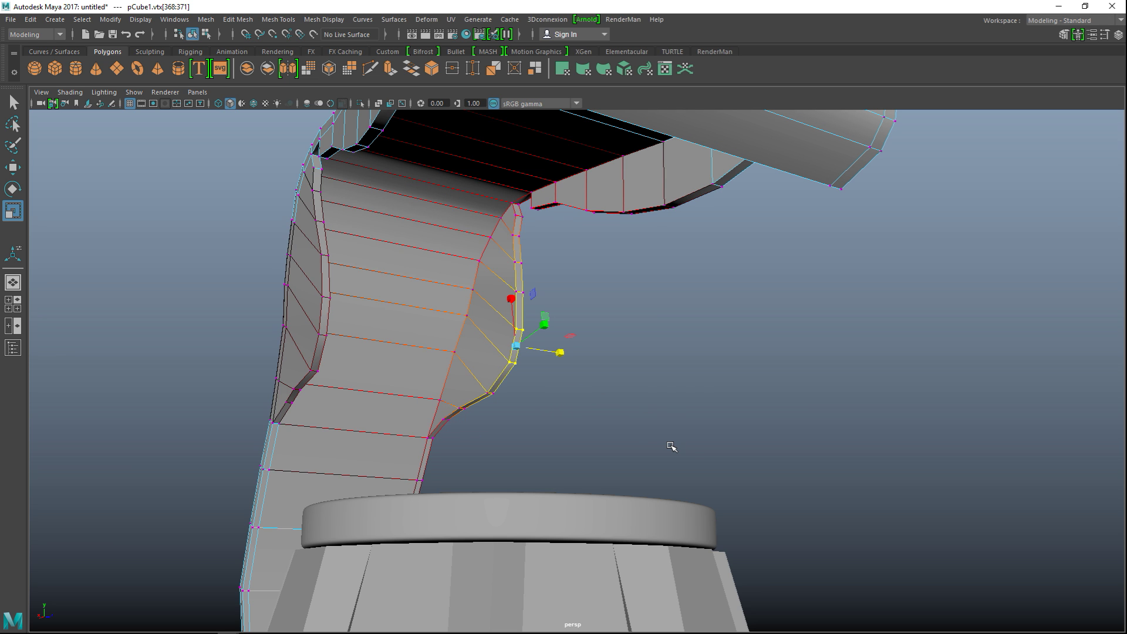
mouse_move(688, 448)
alt+mouse_down()
mouse_move(695, 438)
mouse_move(682, 442)
alt+mouse_up()
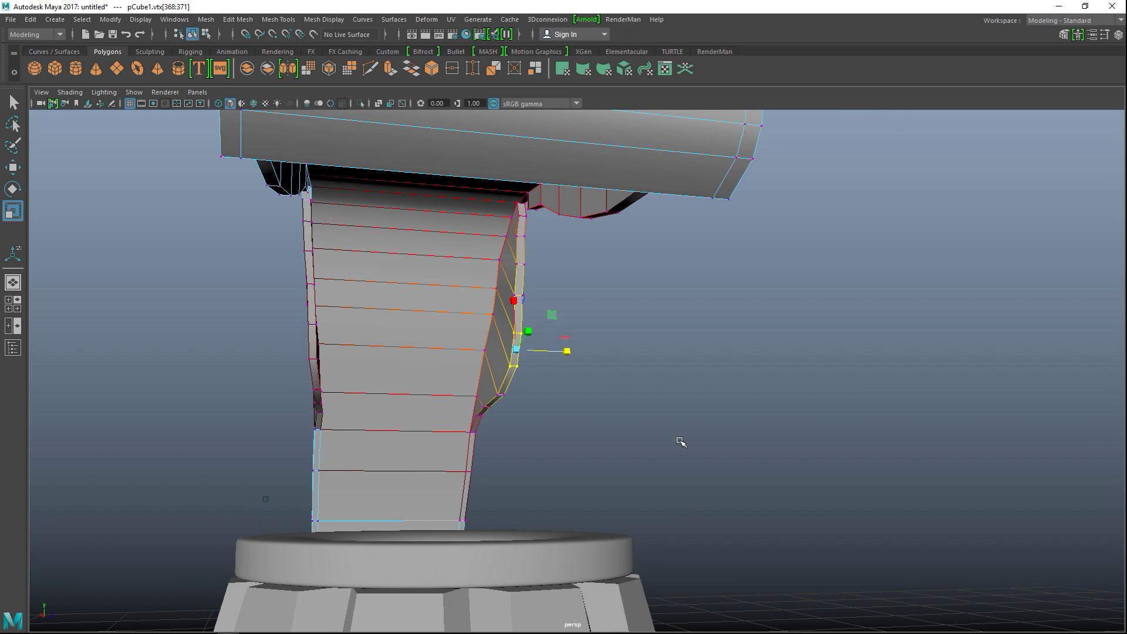
key(w)
drag(579, 352, 590, 352)
- Fine-tune the bracket's flare by moving a single outer-edge vertex slightly further outward with soft selection
alt+drag(343, 421, 279, 411)
drag(406, 393, 422, 367)
alt+drag(634, 467, 577, 421)
click(525, 347)
drag(580, 340, 586, 334)
alt+drag(614, 380, 663, 413)
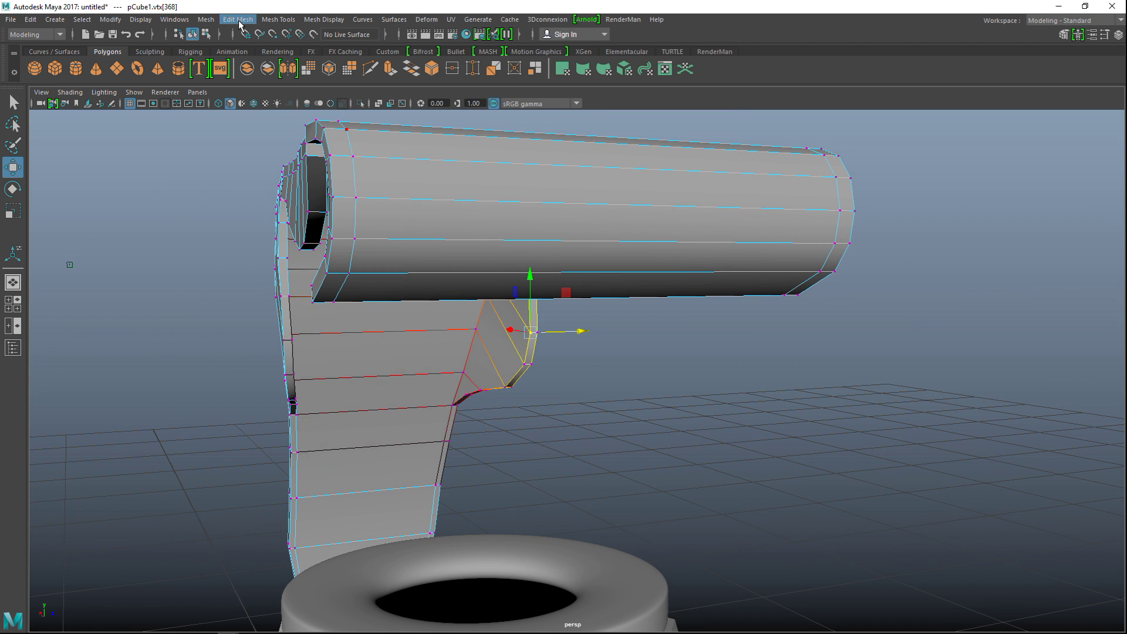
- Show the hidden housing again and clear the selection
click(140, 19)
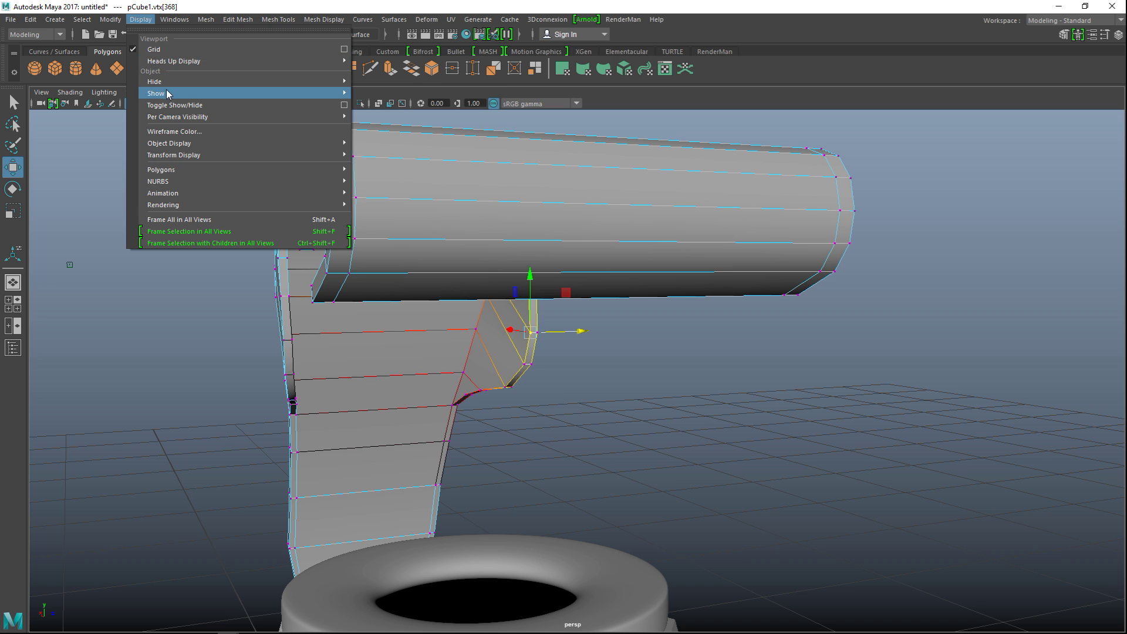
mouse_move(223, 84)
click(374, 151)
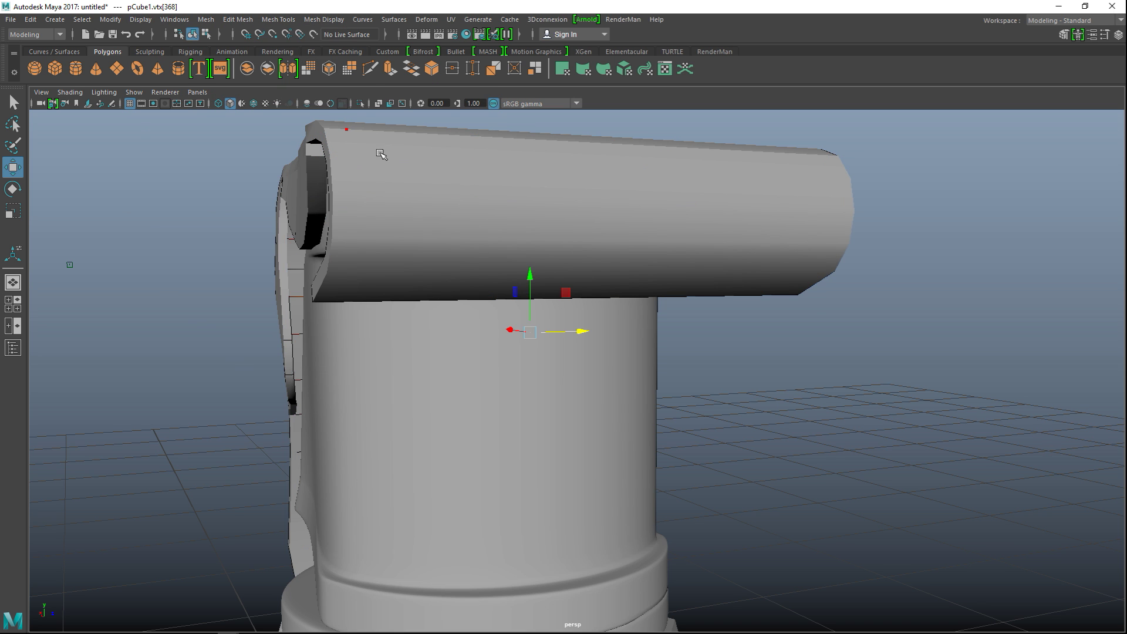
click(743, 354)
- Delete the bracket's narrow top end face at the gap below the lever's bend
alt+drag(763, 387, 348, 446)
click(425, 338)
alt+drag(424, 338, 505, 347)
right_drag(523, 272, 574, 260)
alt+drag(552, 332, 503, 418)
right_drag(519, 251, 521, 276)
double_click(514, 253)
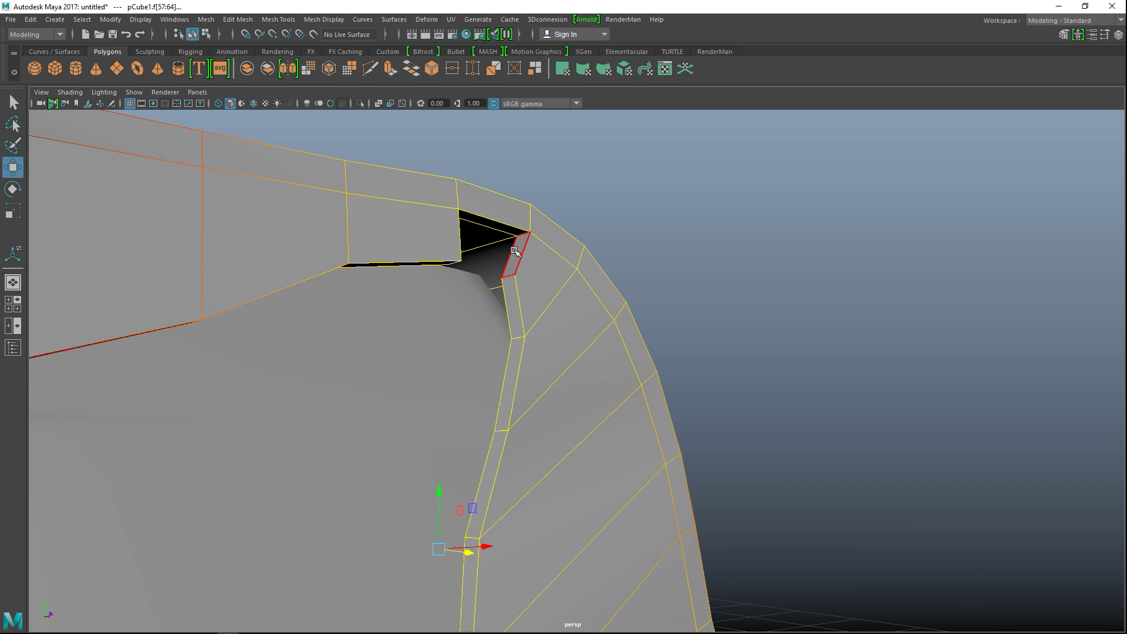
click(515, 252)
key(Delete)
- Delete the side flange's end face on the opposite side of the same gap
scroll(645, 328, down, 3)
alt+drag(692, 335, 675, 377)
click(287, 357)
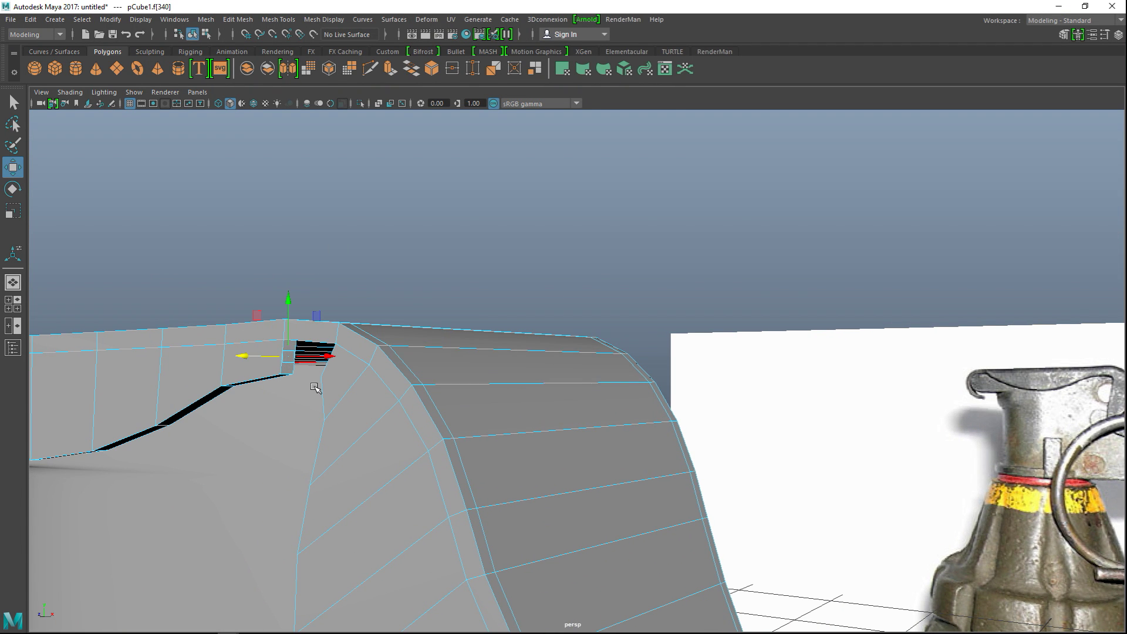
key(Delete)
- Bridge the open edges between the side flange and bracket below the lever's bend, with the Bridge options reset to 0 divisions
alt+drag(318, 401, 511, 448)
scroll(516, 413, up, 3)
right_click(311, 259)
click(300, 265)
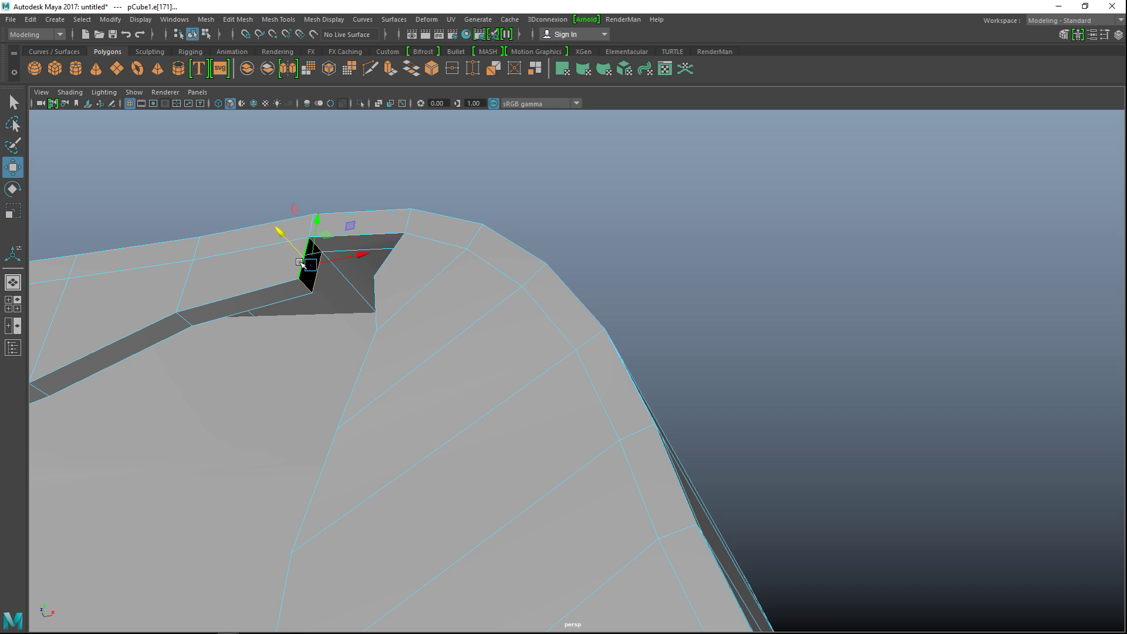
alt+drag(282, 323, 696, 361)
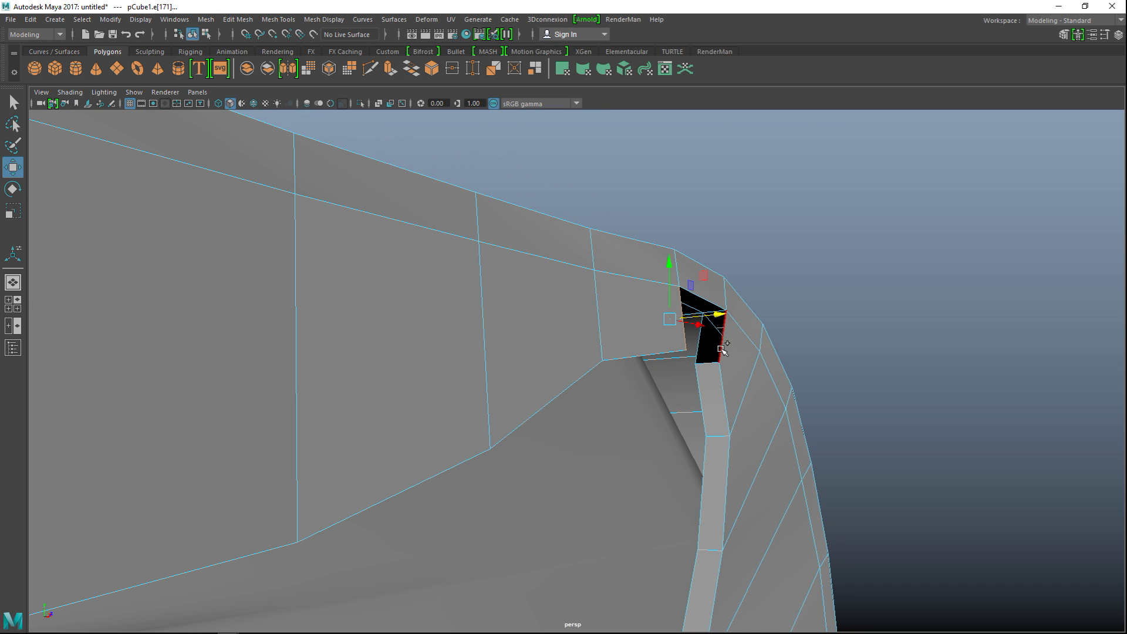
shift+click(723, 350)
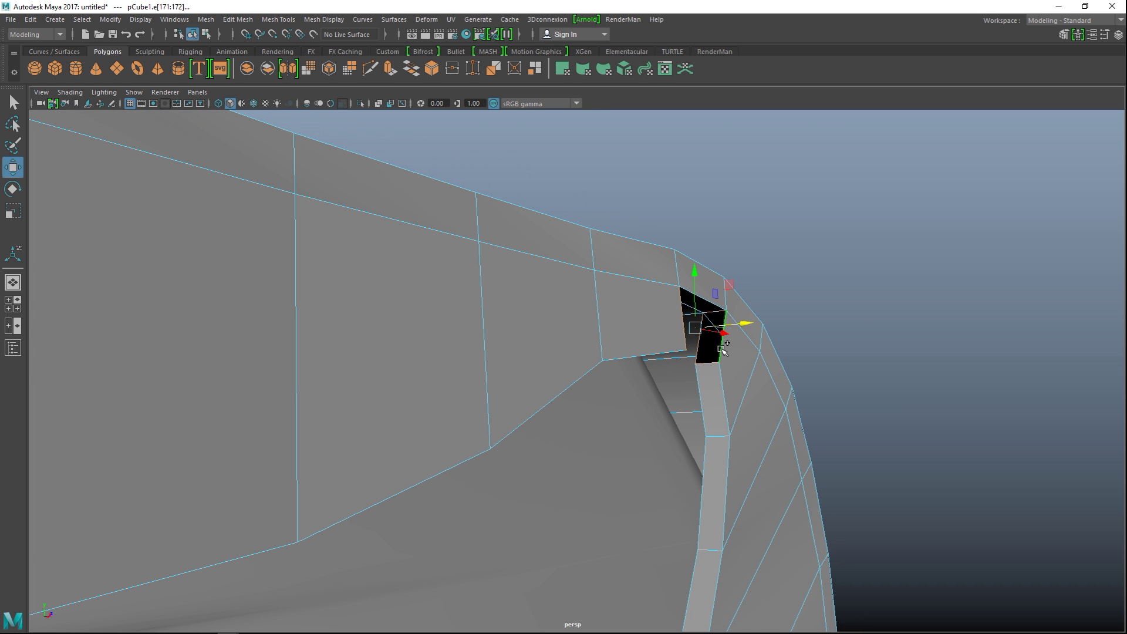
click(227, 20)
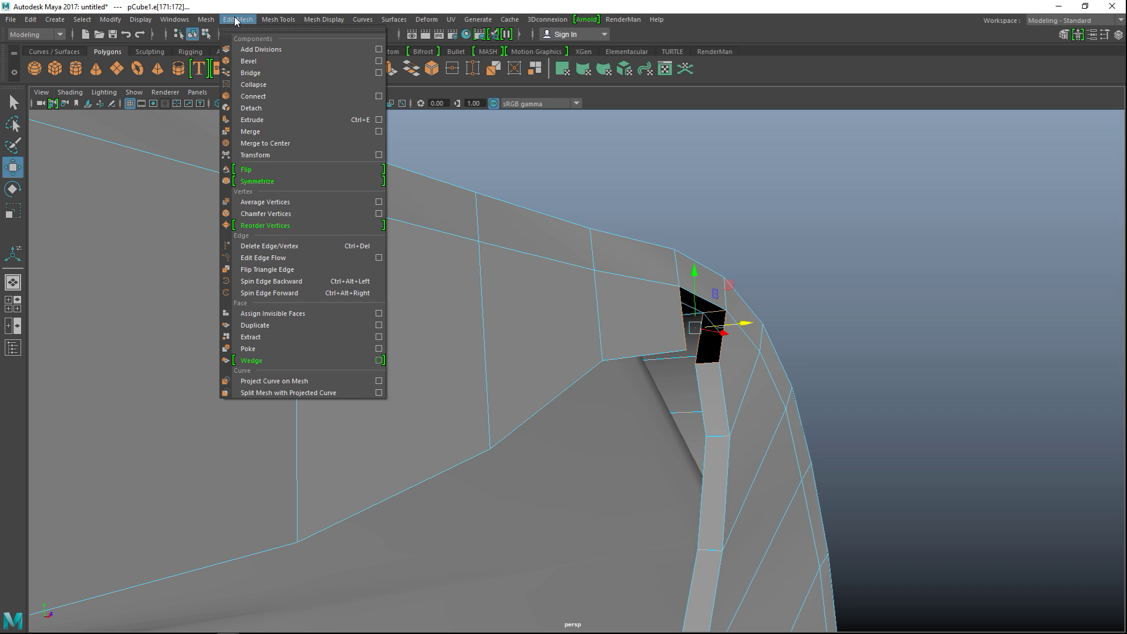
click(379, 73)
click(761, 247)
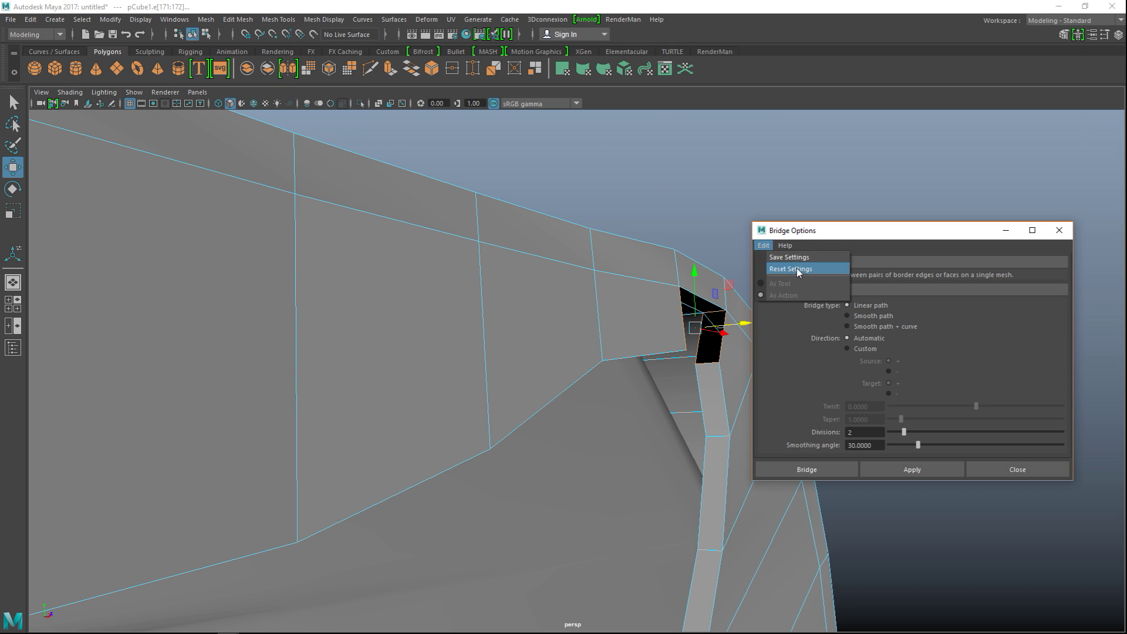
click(795, 270)
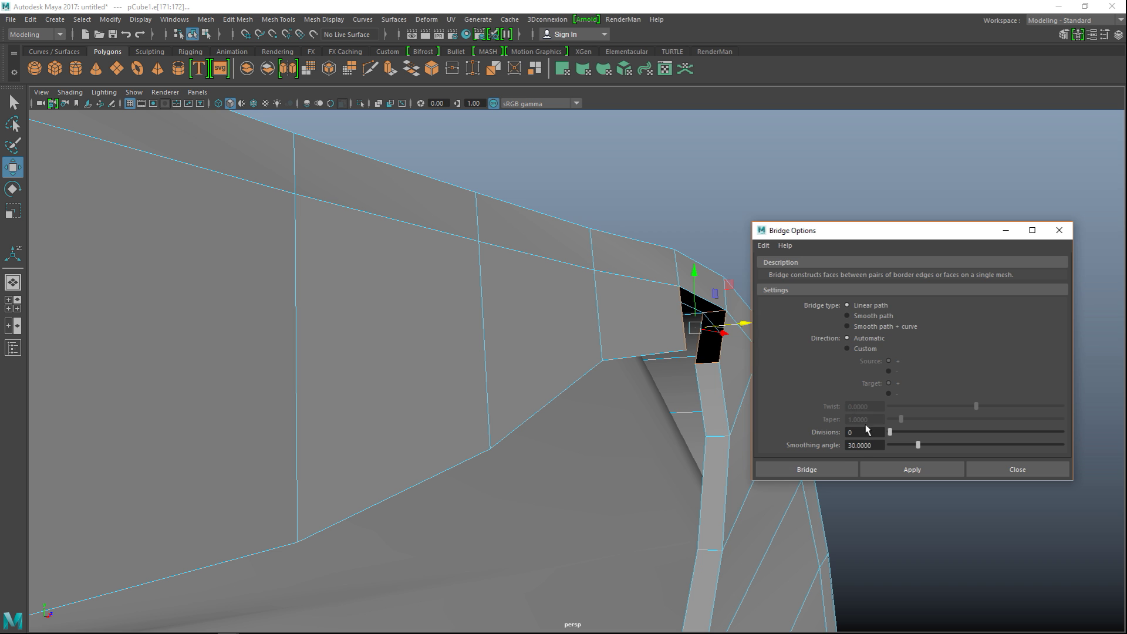
click(833, 470)
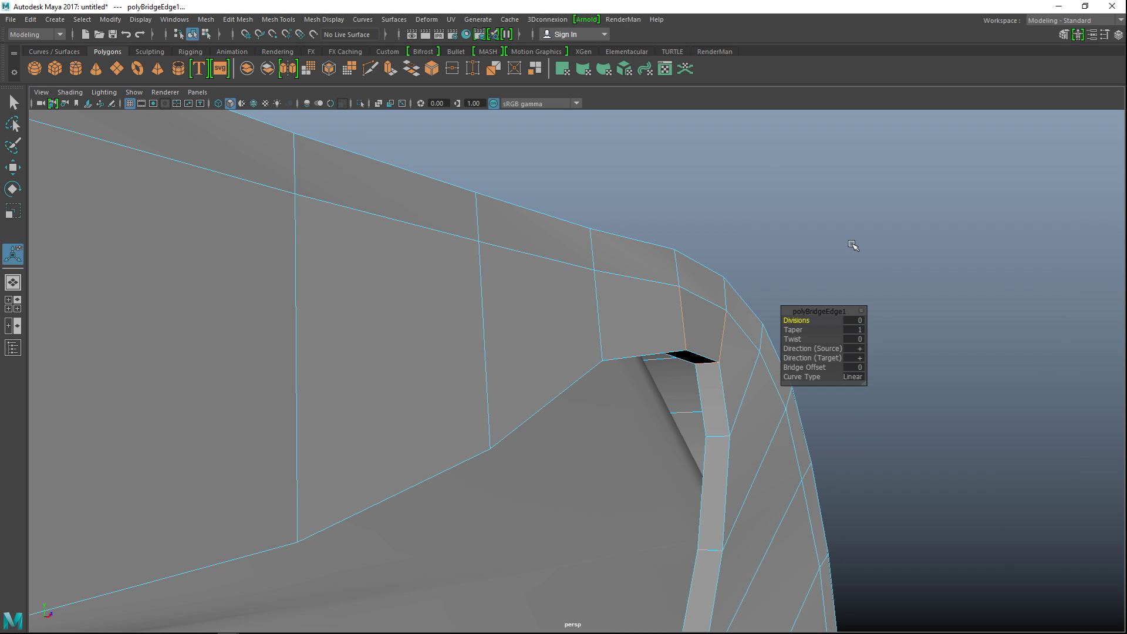
- Delete the bracket's top end face and the flange's facing end face at the matching gap on the lever's other side
alt+drag(829, 235, 455, 352)
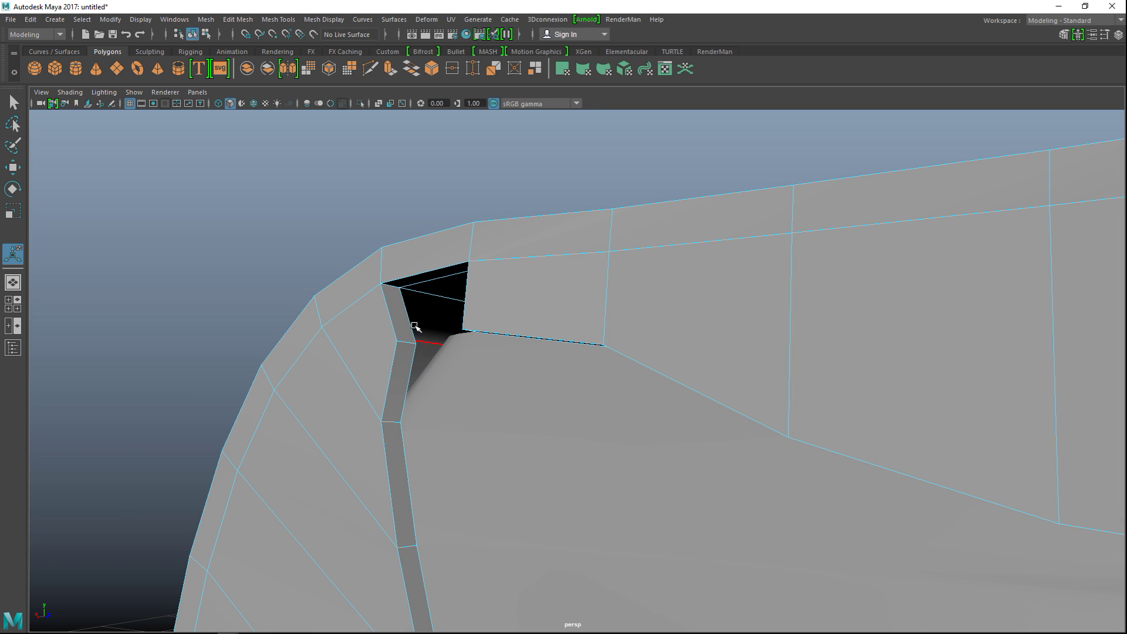
right_drag(403, 292, 453, 307)
click(397, 316)
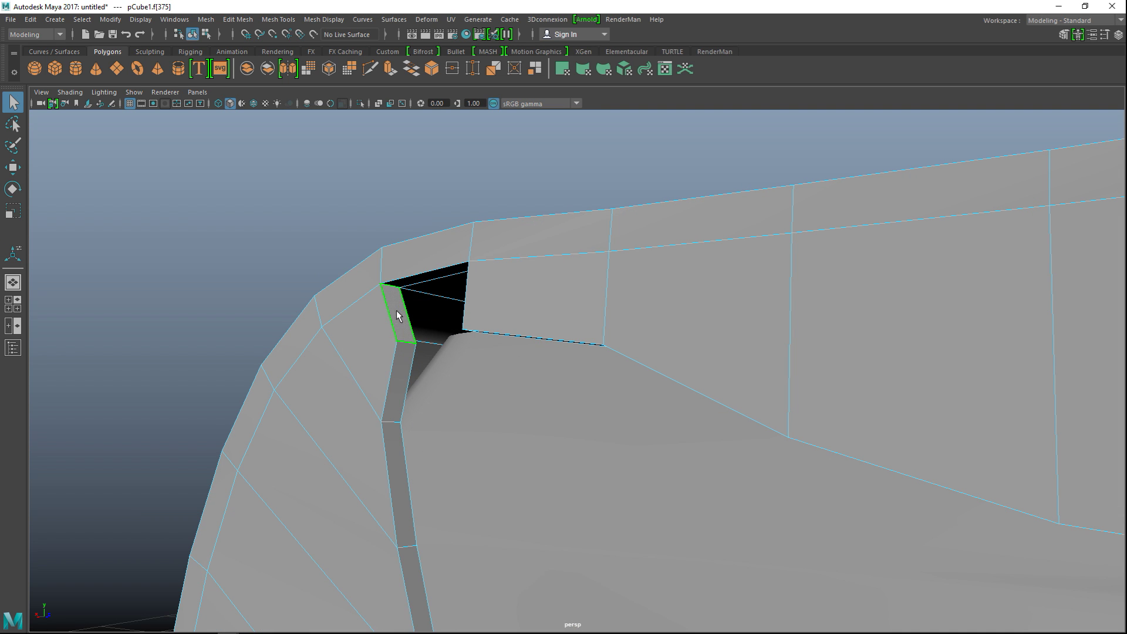
key(Delete)
alt+drag(378, 348, 312, 364)
click(681, 366)
key(Delete)
- Bridge the open flange and bracket edges across the gap on this side of the lever
right_drag(684, 272, 671, 240)
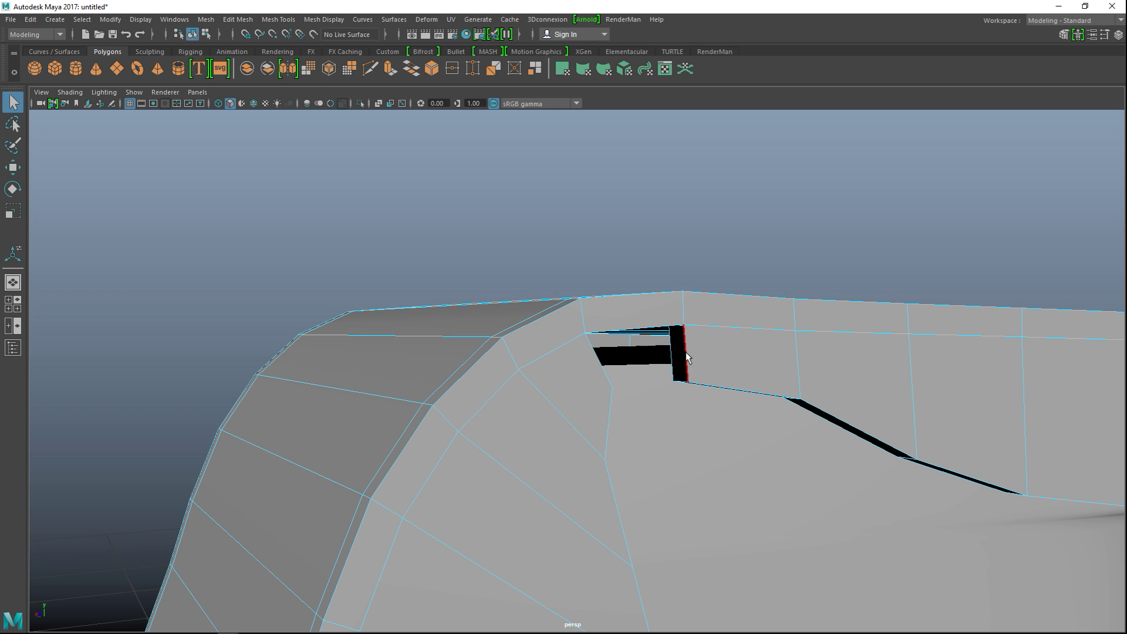
alt+drag(607, 435, 333, 385)
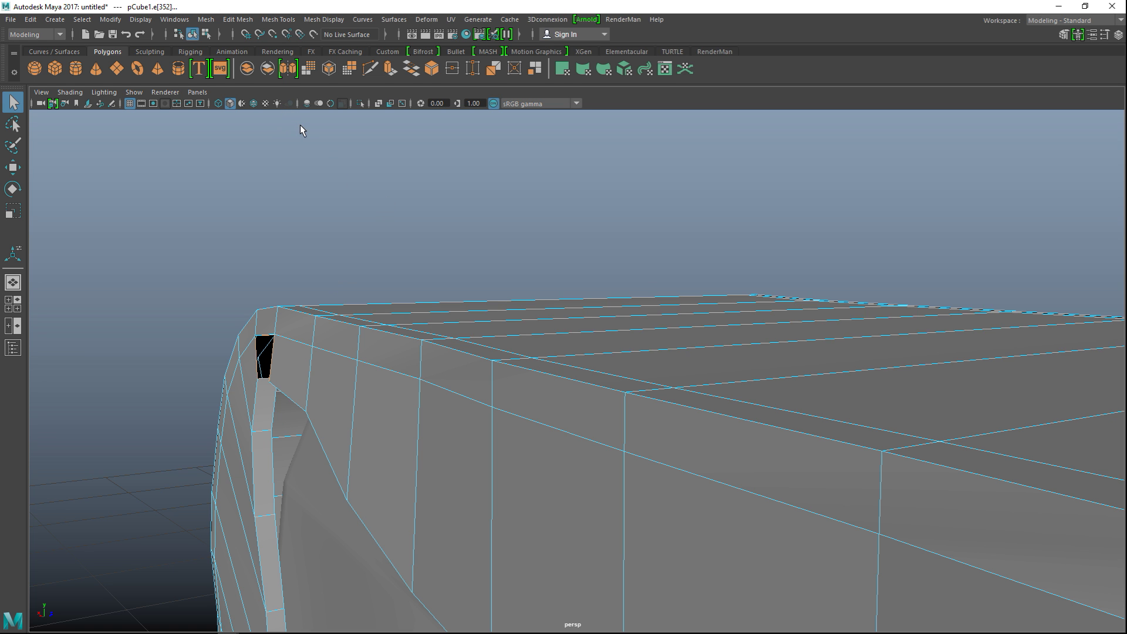
key(ctrl+shift+x)
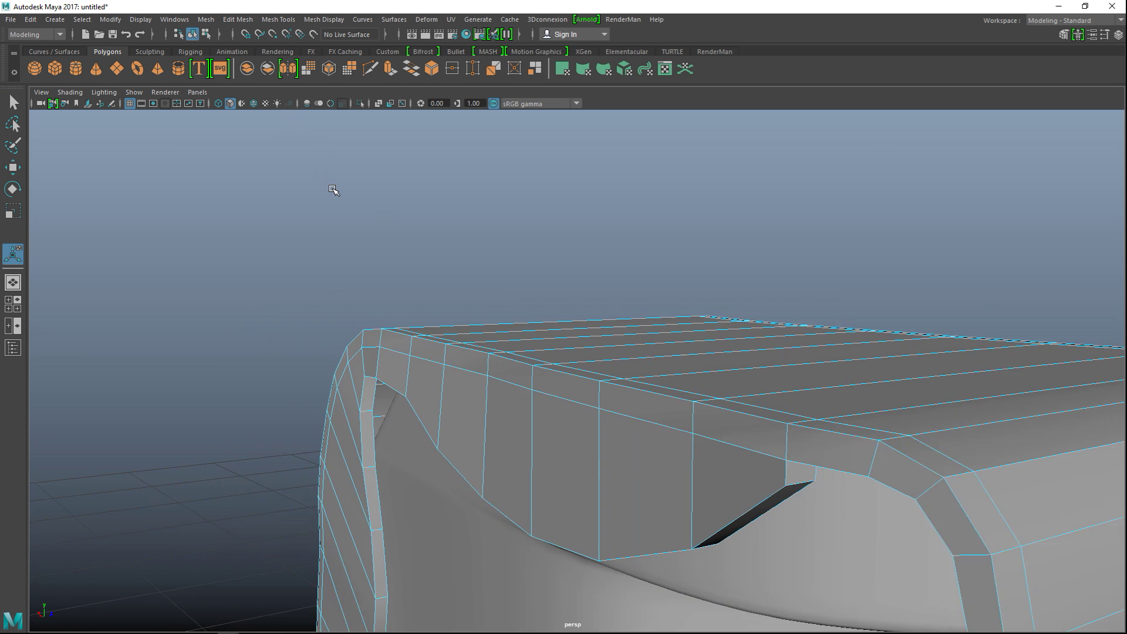
- Select all vertices of the lever's curled front end in the front view
scroll(341, 206, down, 5)
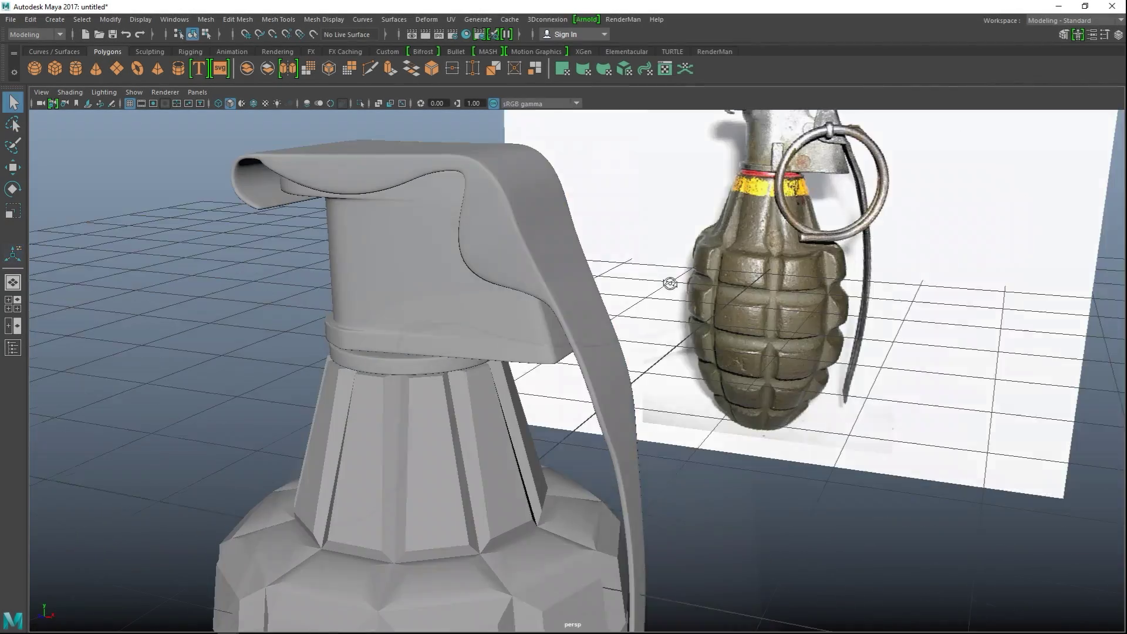
alt+drag(640, 276, 681, 399)
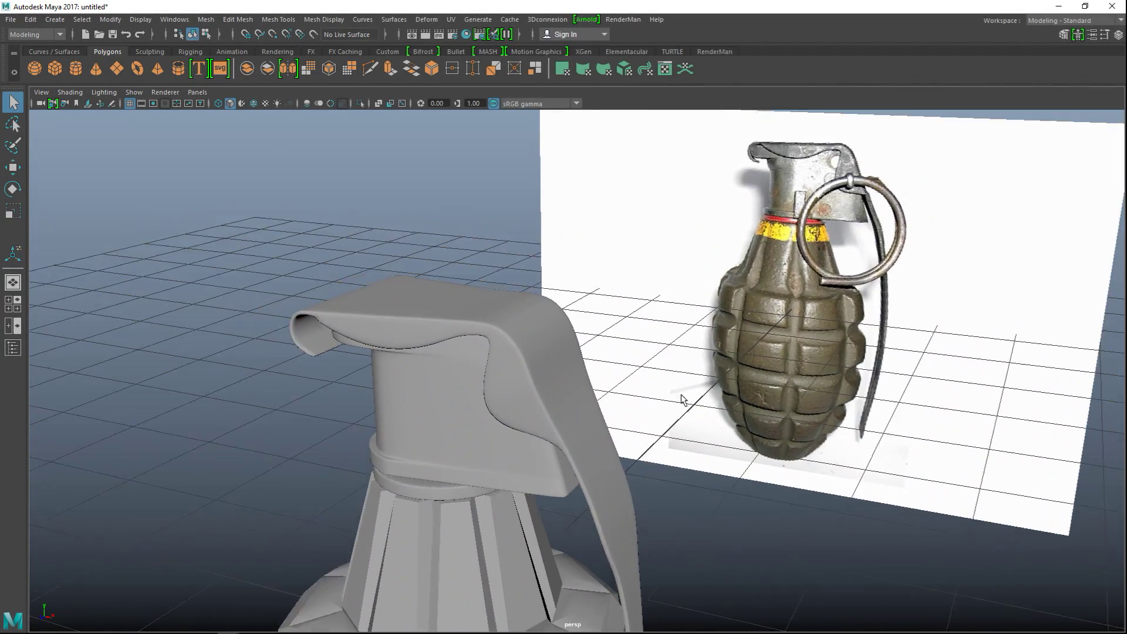
scroll(684, 394, down, 2)
alt+middle_drag(699, 399, 676, 421)
alt+drag(676, 416, 592, 434)
alt+drag(495, 371, 665, 322)
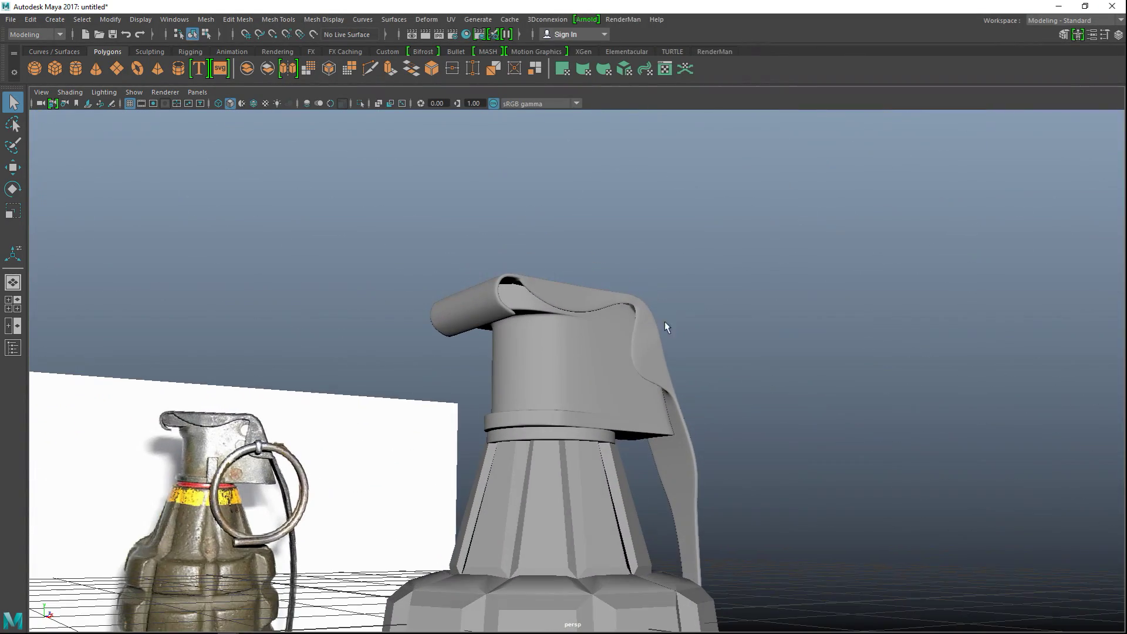
click(477, 298)
right_drag(485, 310, 428, 279)
alt+drag(428, 278, 383, 376)
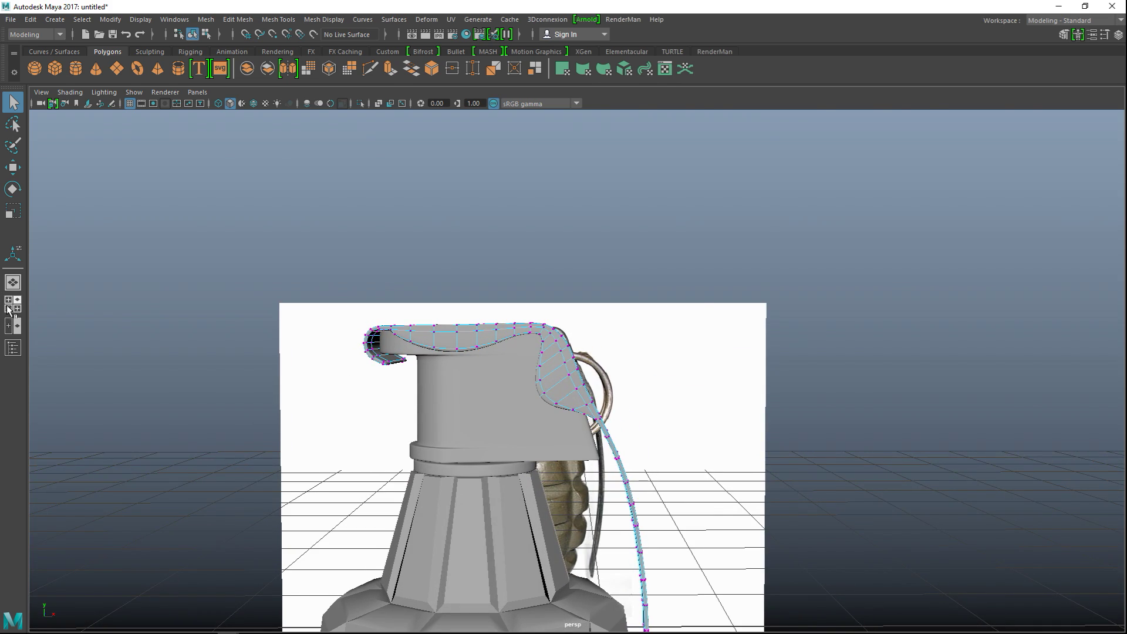
key(space)
key(space)
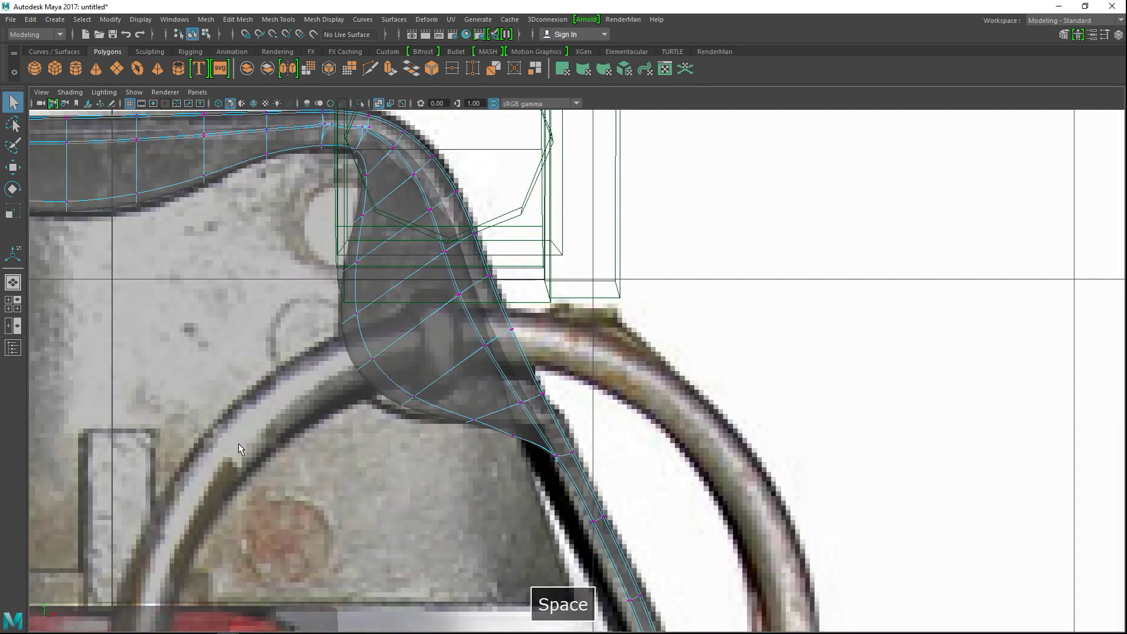
alt+middle_drag(239, 443, 477, 250)
drag(305, 147, 472, 366)
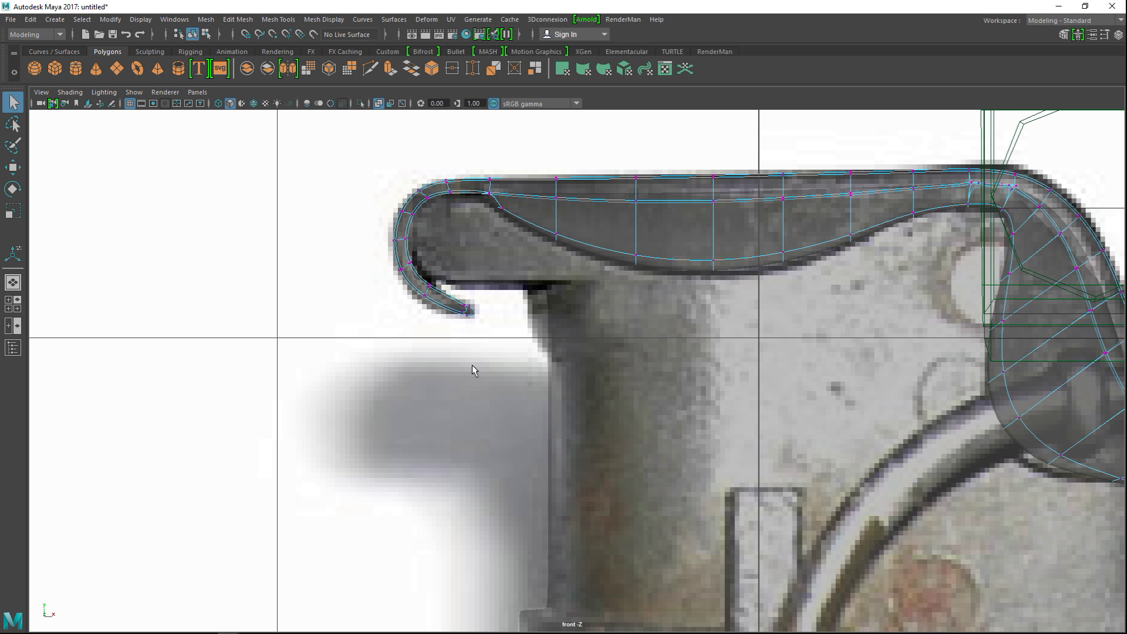
- Scale the curled front end slightly narrower across the lever's width with soft selection, and return to object mode
click(13, 303)
key(space)
alt+drag(597, 375, 578, 422)
key(b)
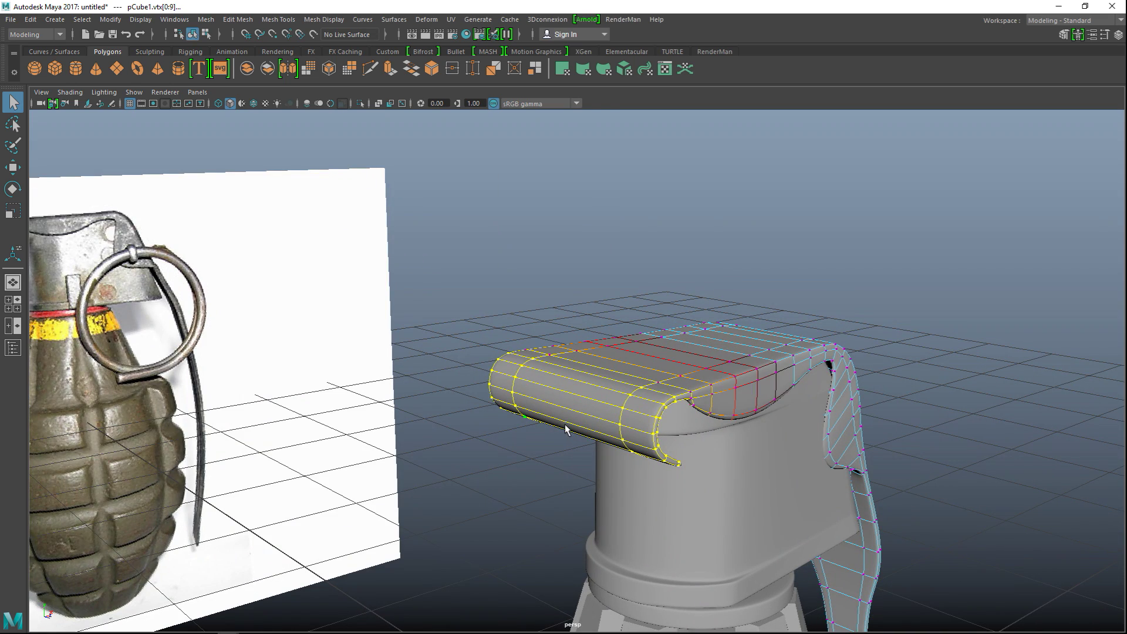
alt+drag(622, 479, 619, 423)
key(r)
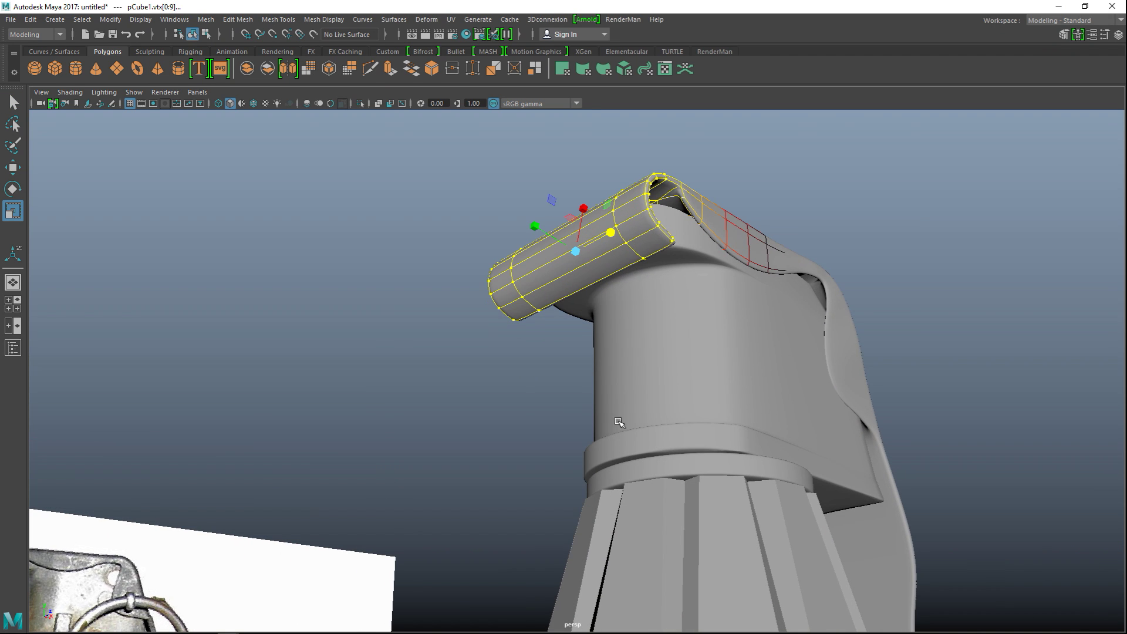
mouse_move(608, 234)
mouse_down()
mouse_move(631, 250)
mouse_move(564, 260)
mouse_move(610, 234)
mouse_move(600, 238)
mouse_up()
click(428, 244)
scroll(420, 252, down, 5)
alt+drag(409, 294, 772, 461)
key(F8)
alt+right_drag(772, 461, 664, 438)
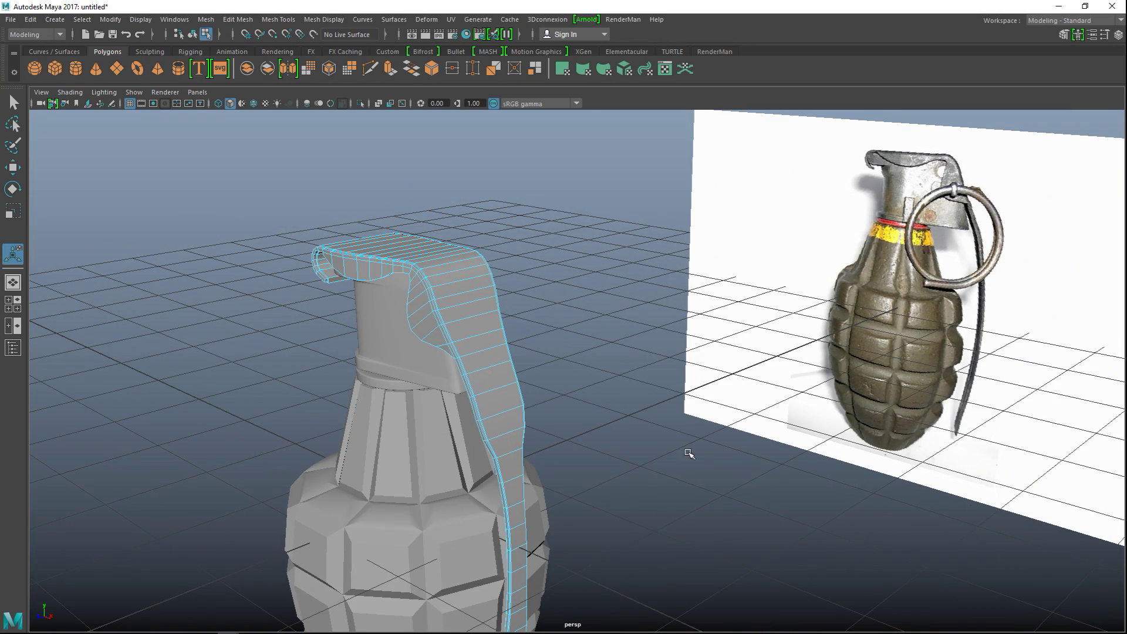
- Create a polygon torus beside the grenade, scale it down uniformly, and open its construction attributes
alt+drag(670, 433, 593, 406)
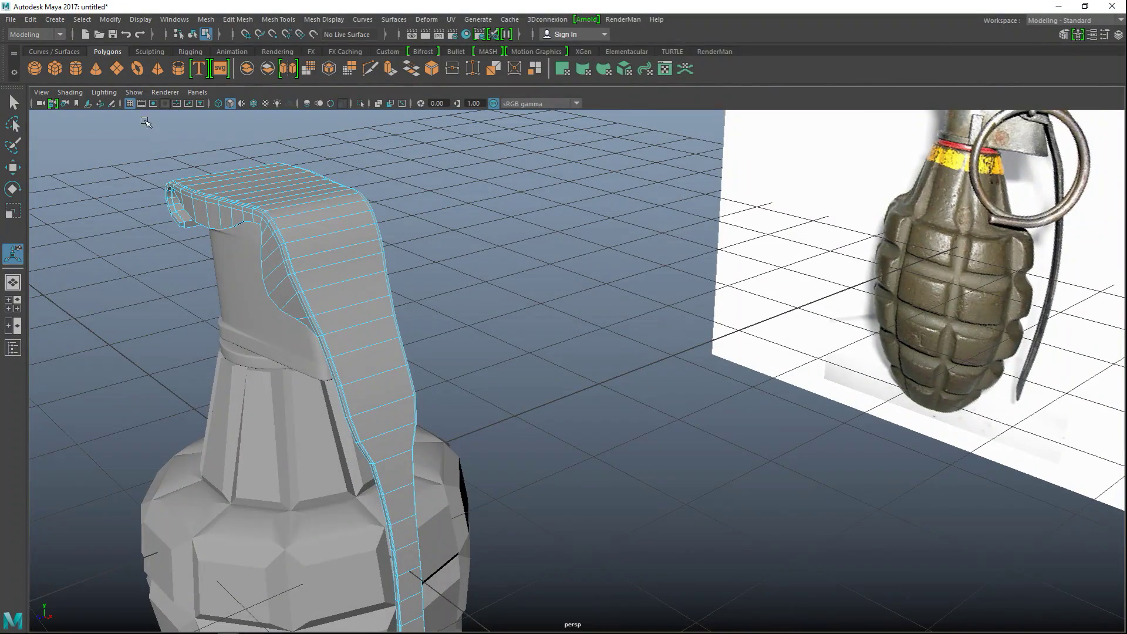
click(138, 69)
alt+drag(446, 493, 690, 558)
key(w)
key(r)
drag(608, 573, 405, 588)
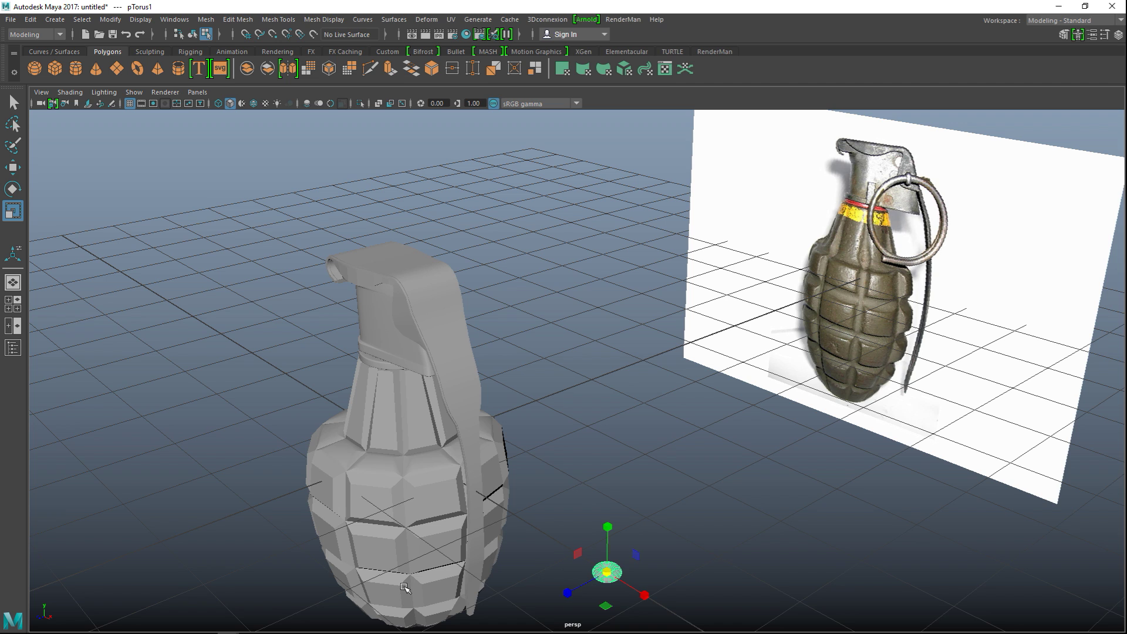
key(ctrl+a)
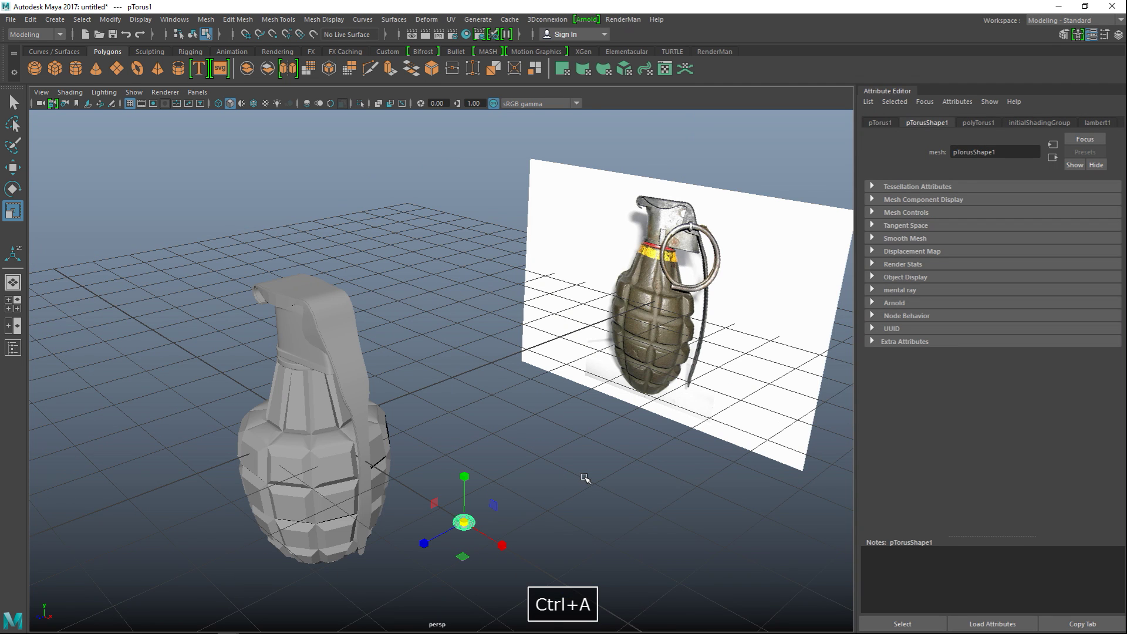
click(980, 125)
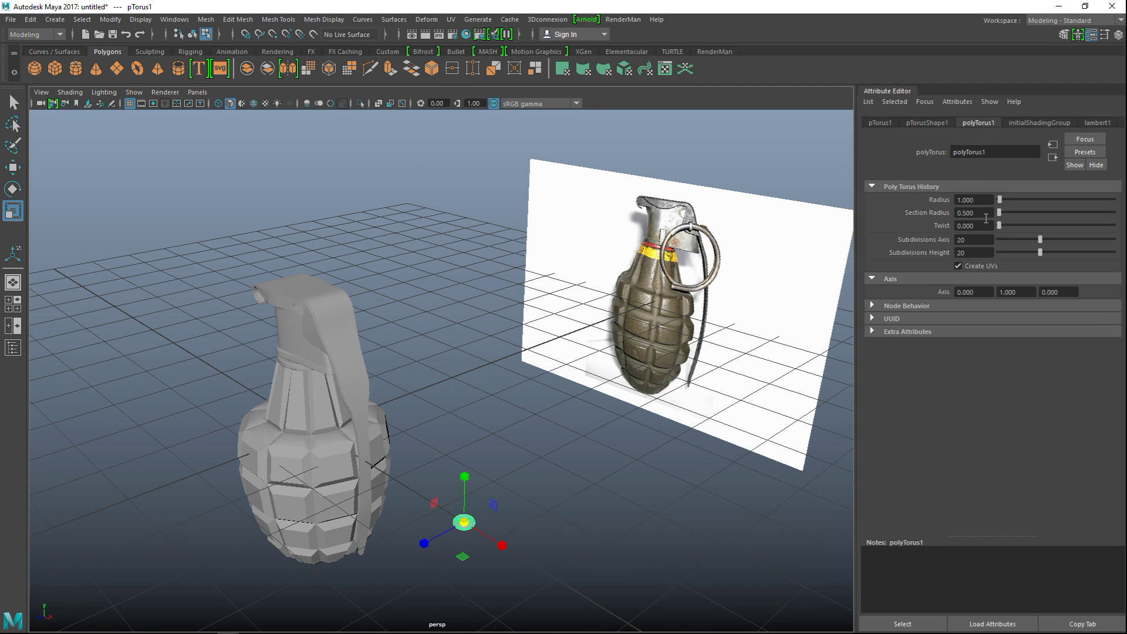
- Set the torus's radius to 0.2
drag(989, 200, 928, 200)
text(0.2)
key(Return)
click(553, 508)
scroll(508, 561, down, 2)
scroll(493, 538, up, 6)
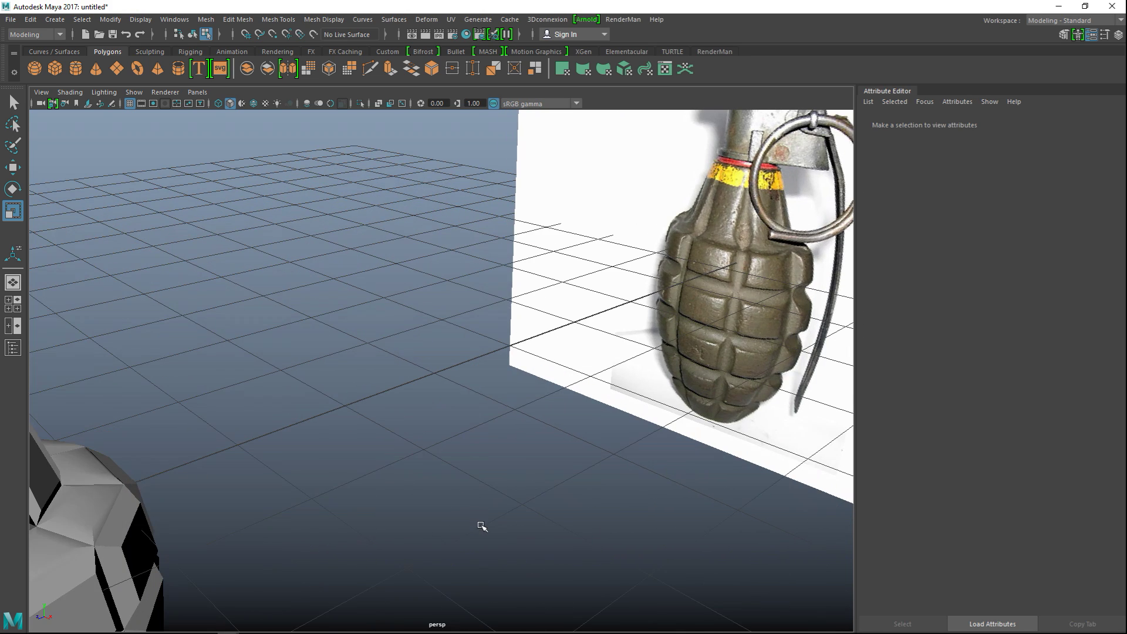
- Reshape the torus into a thin ring with a radius of 2 and a section radius of 0.2
alt+middle_drag(482, 519, 553, 270)
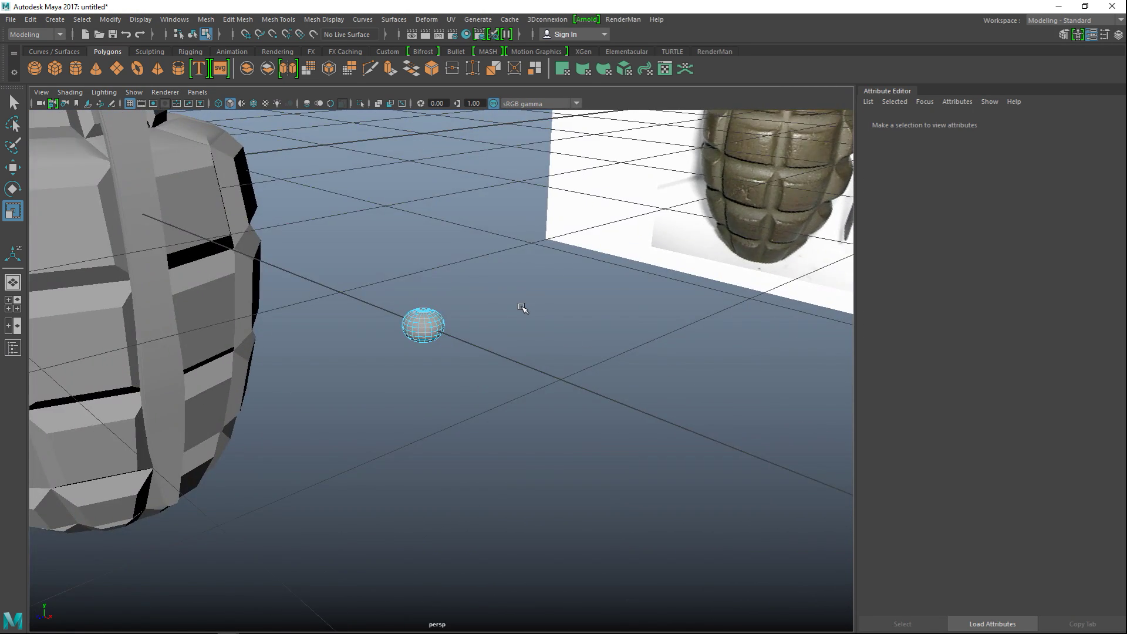
scroll(523, 309, up, 2)
scroll(534, 350, down, 4)
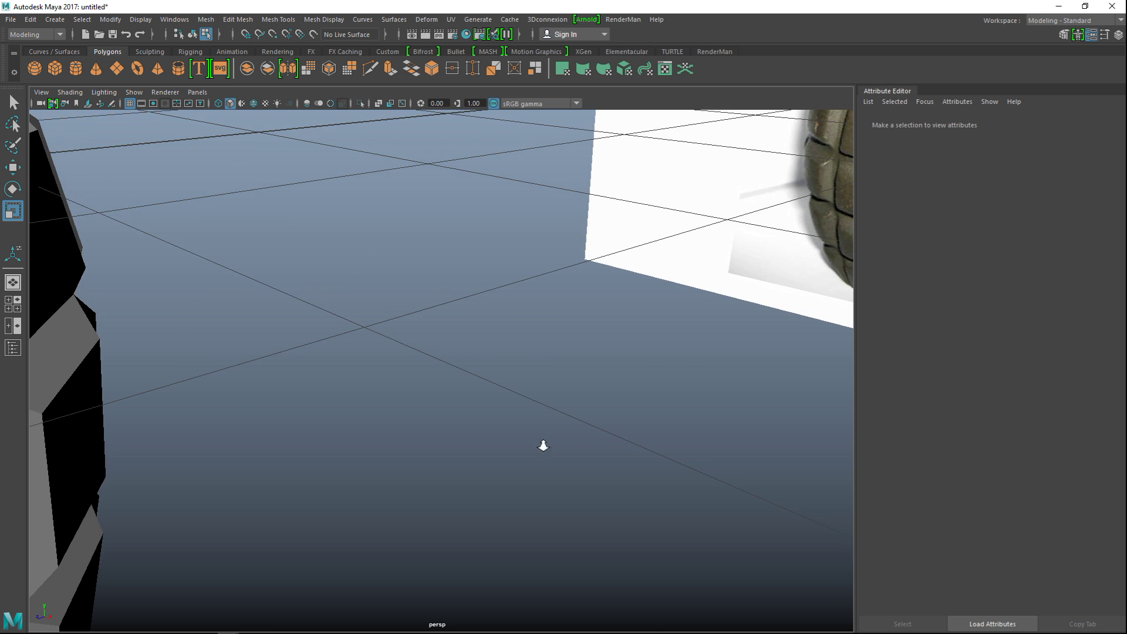
scroll(541, 443, down, 4)
alt+middle_drag(552, 473, 538, 431)
right_drag(469, 409, 503, 256)
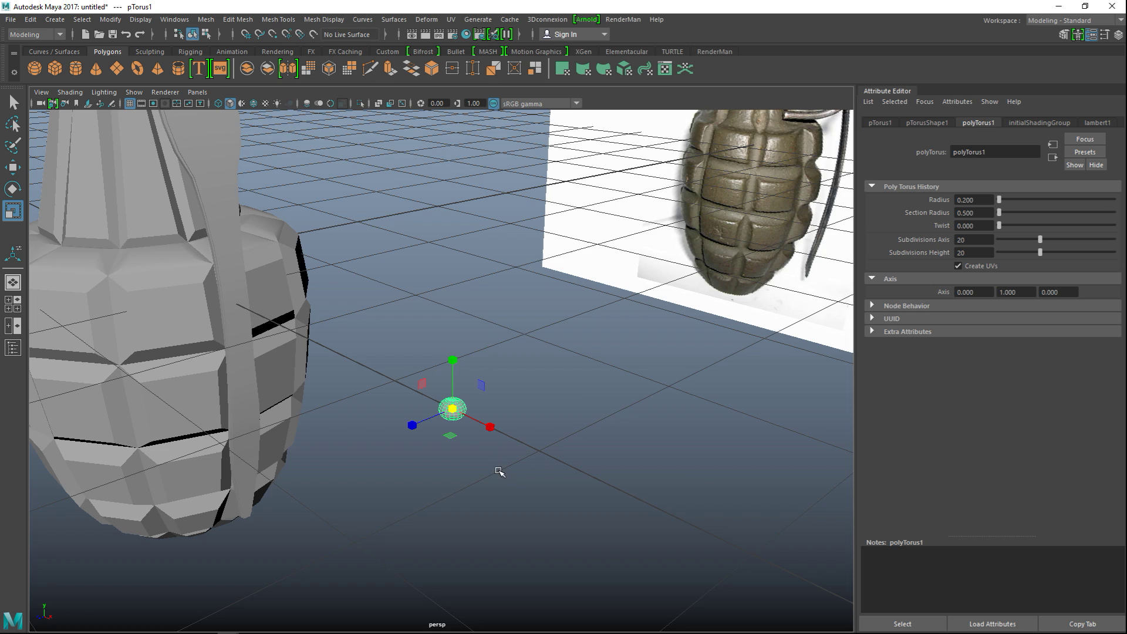
key(f)
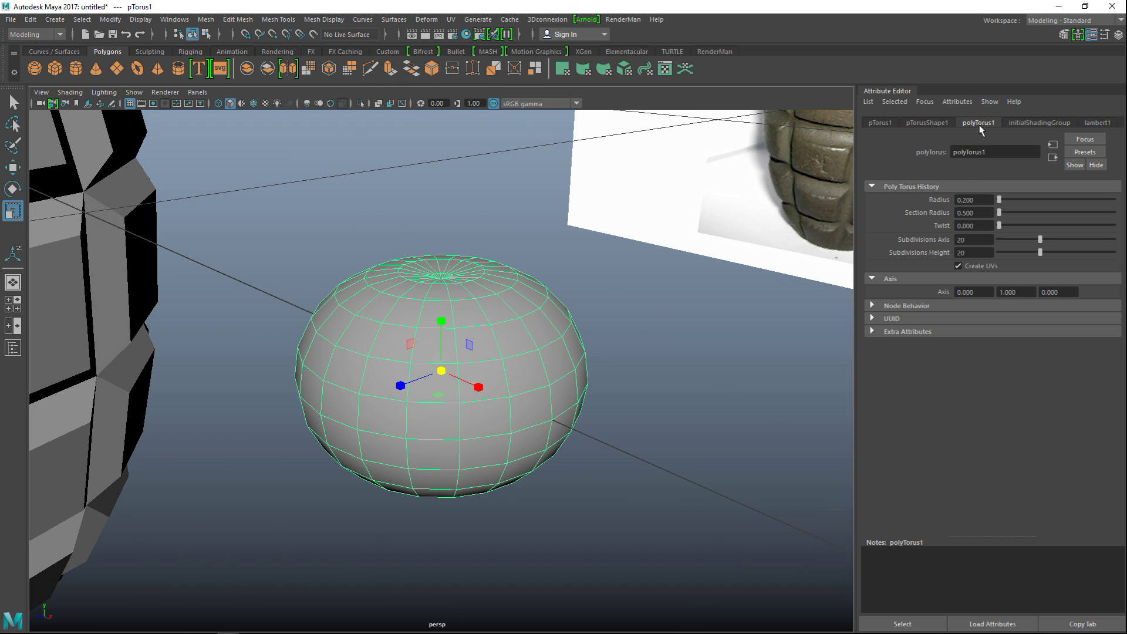
drag(980, 200, 887, 206)
text(2)
key(Return)
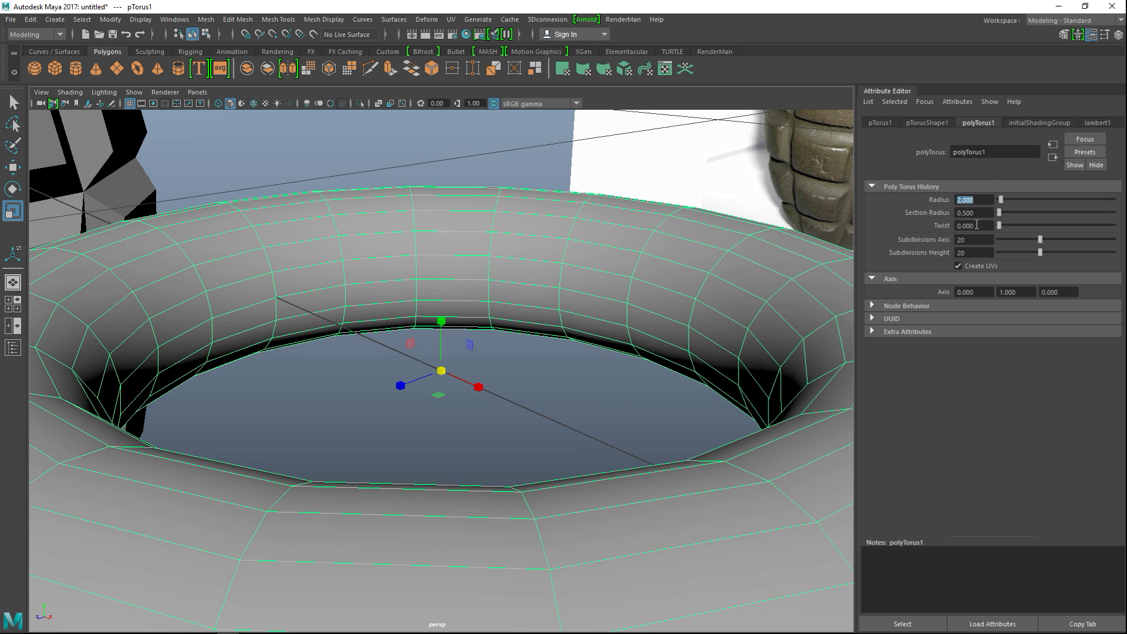
drag(989, 216, 822, 216)
text(0.2)
key(Return)
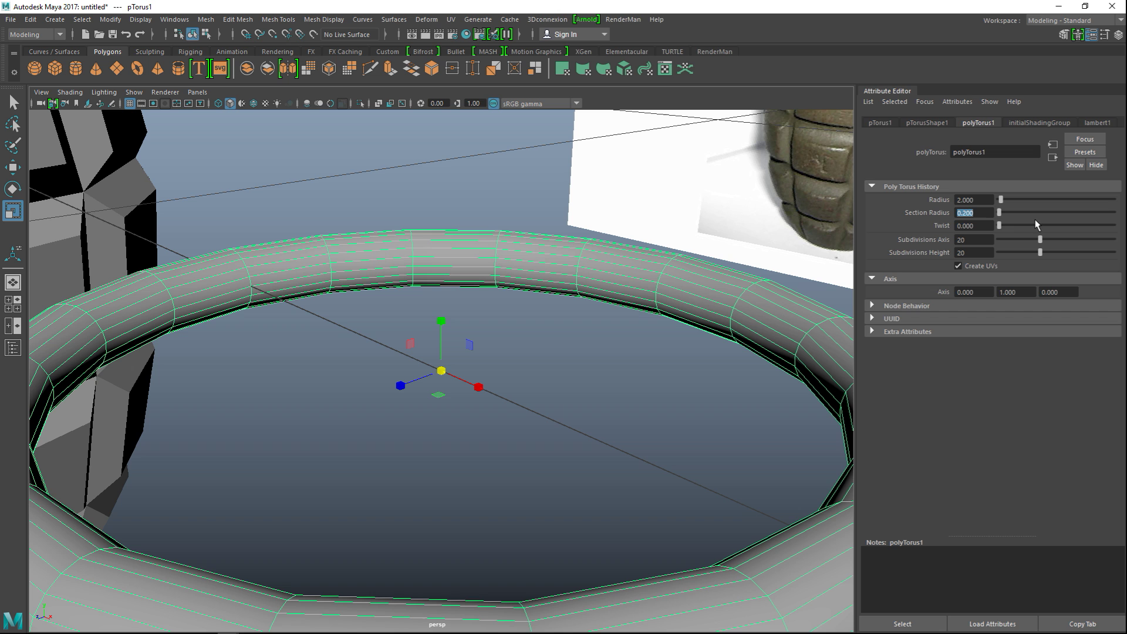
- Raise the ring to the height of the housing and slide it over beneath the lever's bend
drag(992, 239, 895, 235)
scroll(556, 196, down, 5)
click(452, 317)
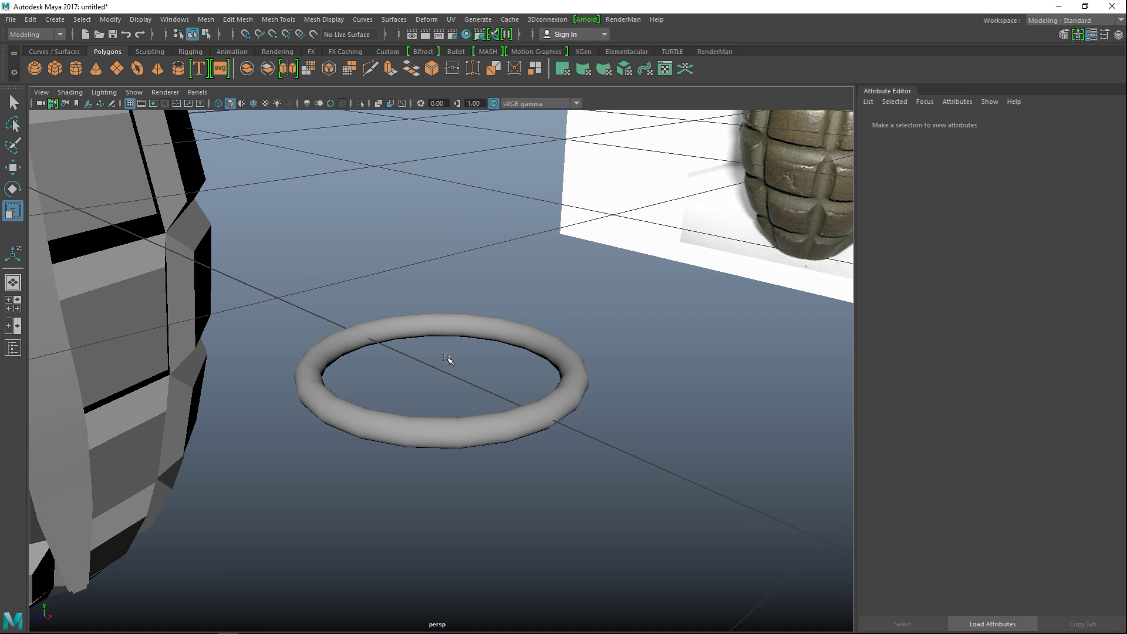
click(455, 421)
scroll(455, 423, down, 6)
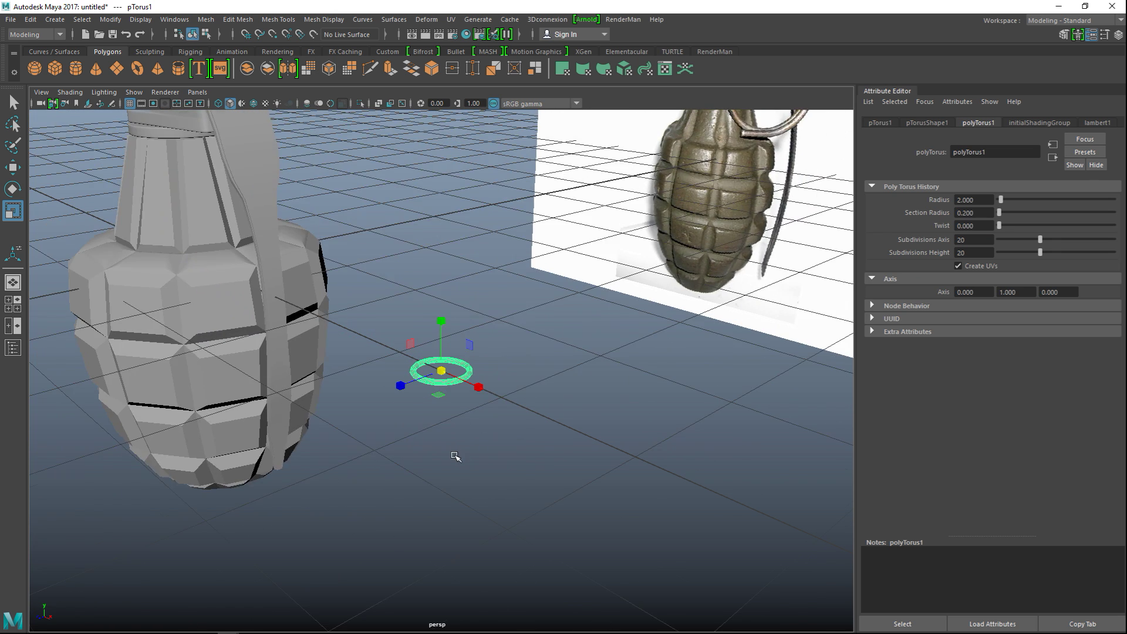
key(w)
drag(447, 322, 429, 107)
drag(474, 186, 334, 164)
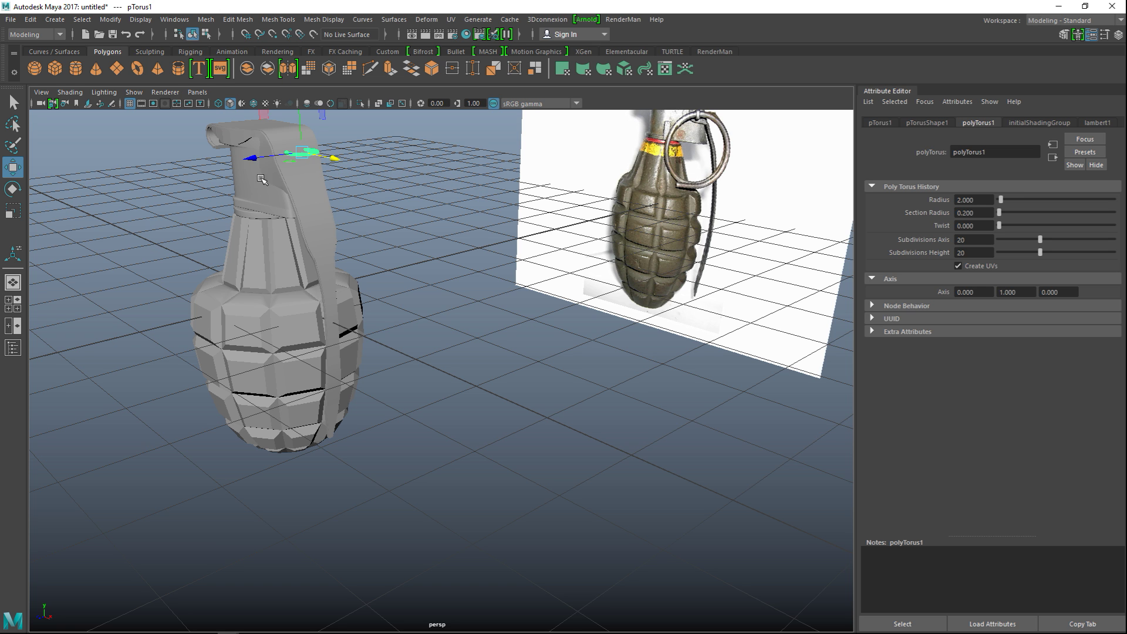
- Slide the torus ring closer to the housing and scale it down uniformly to a small loop
drag(258, 160, 225, 174)
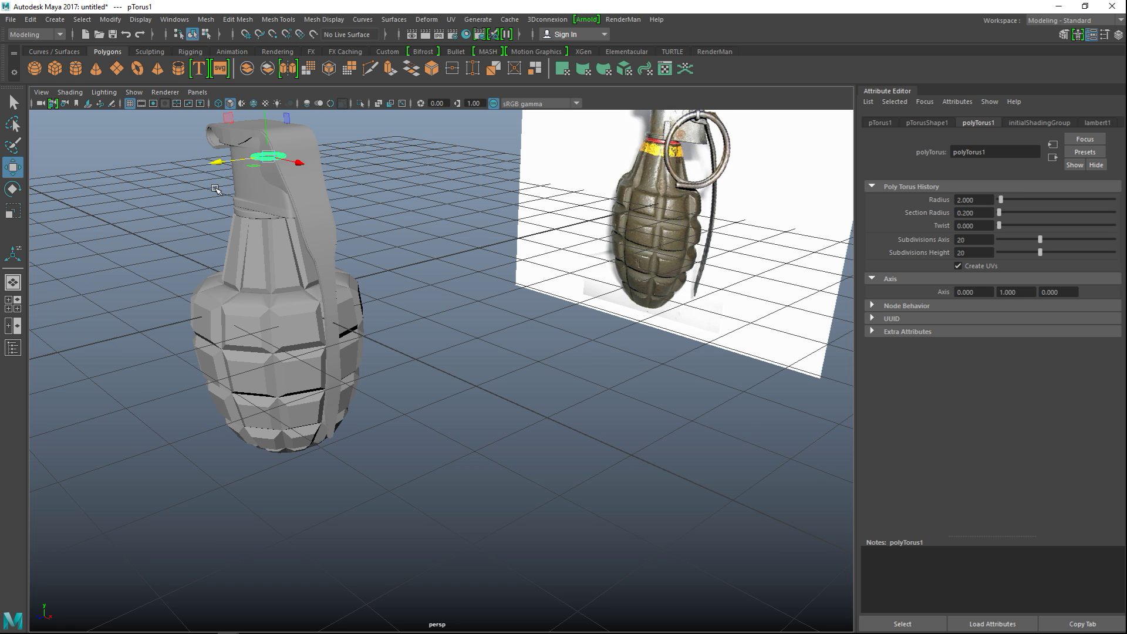
key(f)
scroll(232, 246, down, 3)
alt+drag(238, 276, 348, 442)
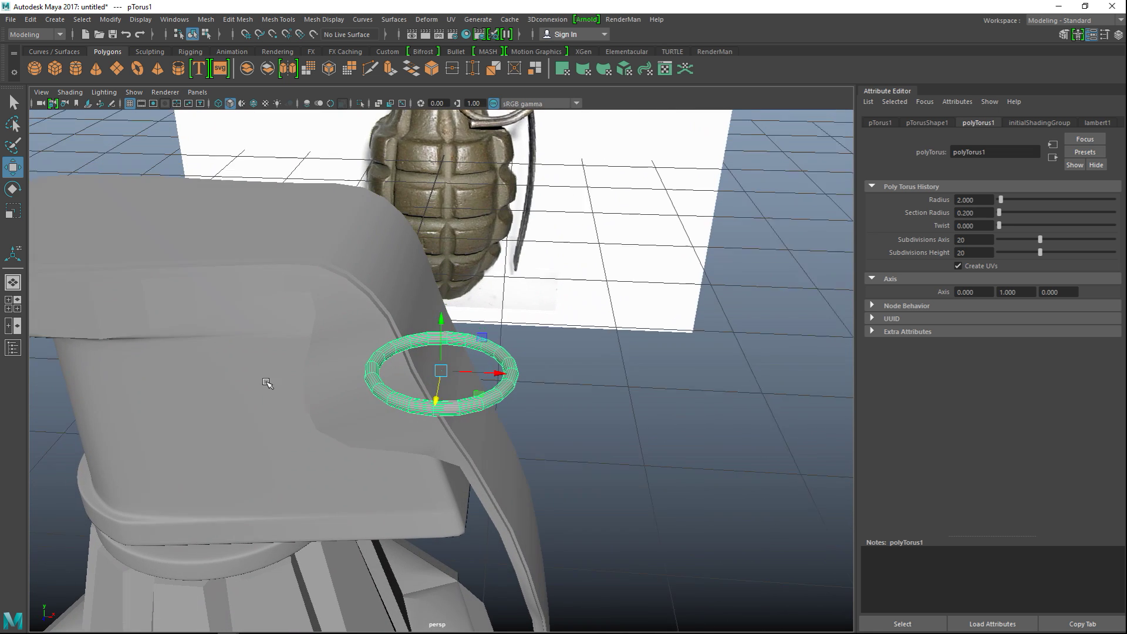
key(r)
drag(435, 374, 358, 396)
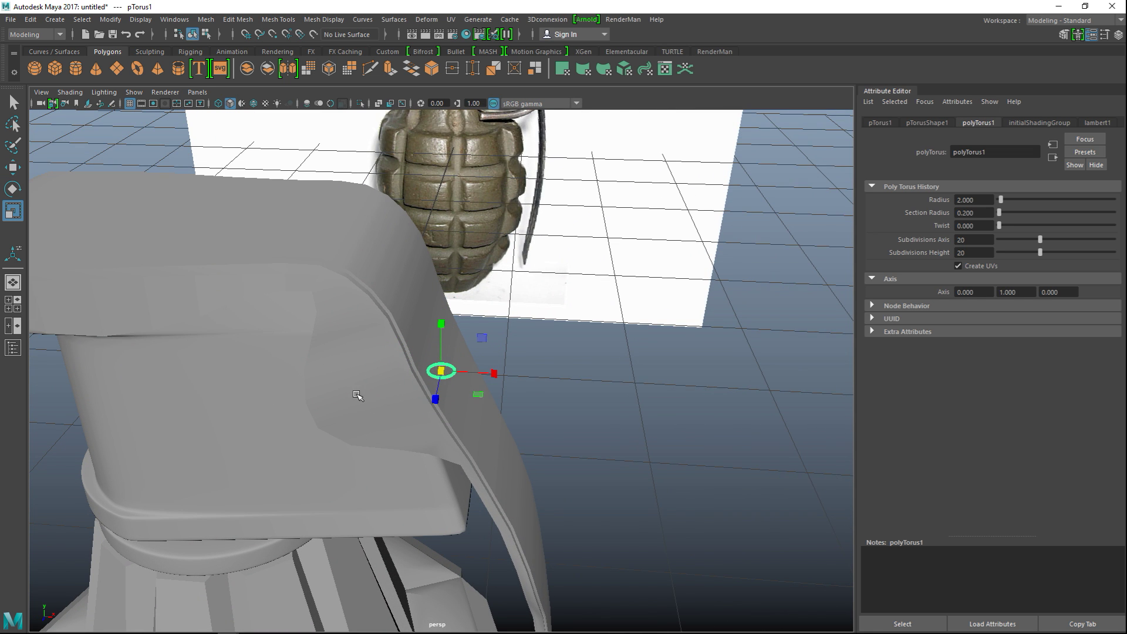
- Move the small ring against the outer face of the lever's side bracket, just below the bend
key(w)
drag(495, 374, 412, 371)
scroll(423, 413, up, 3)
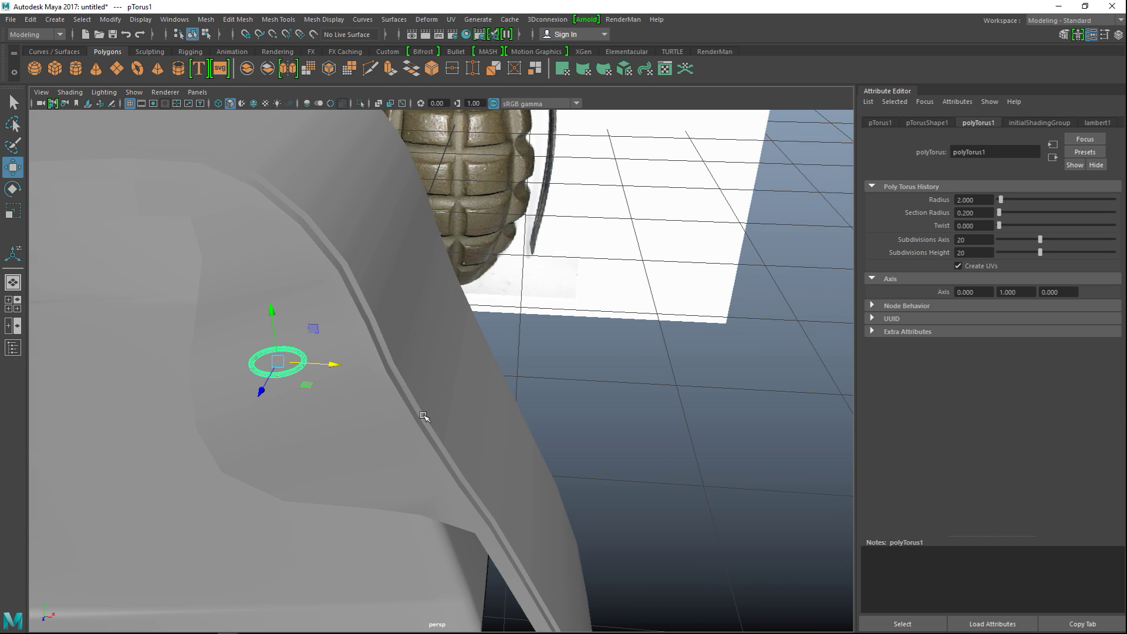
alt+drag(430, 440, 511, 479)
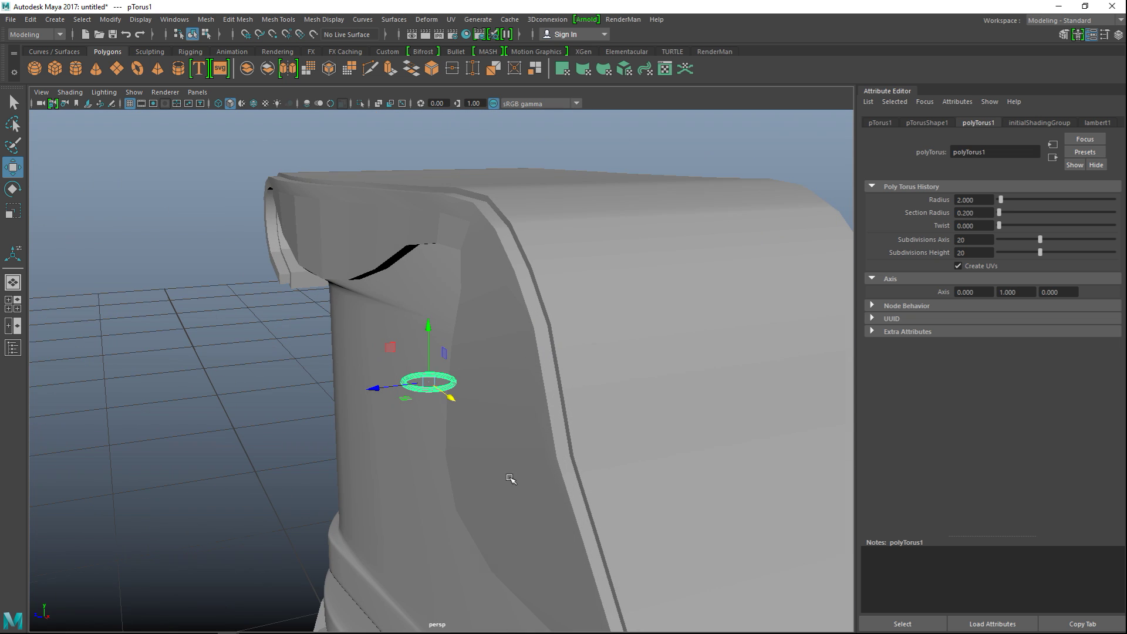
drag(382, 393, 460, 401)
drag(532, 390, 525, 388)
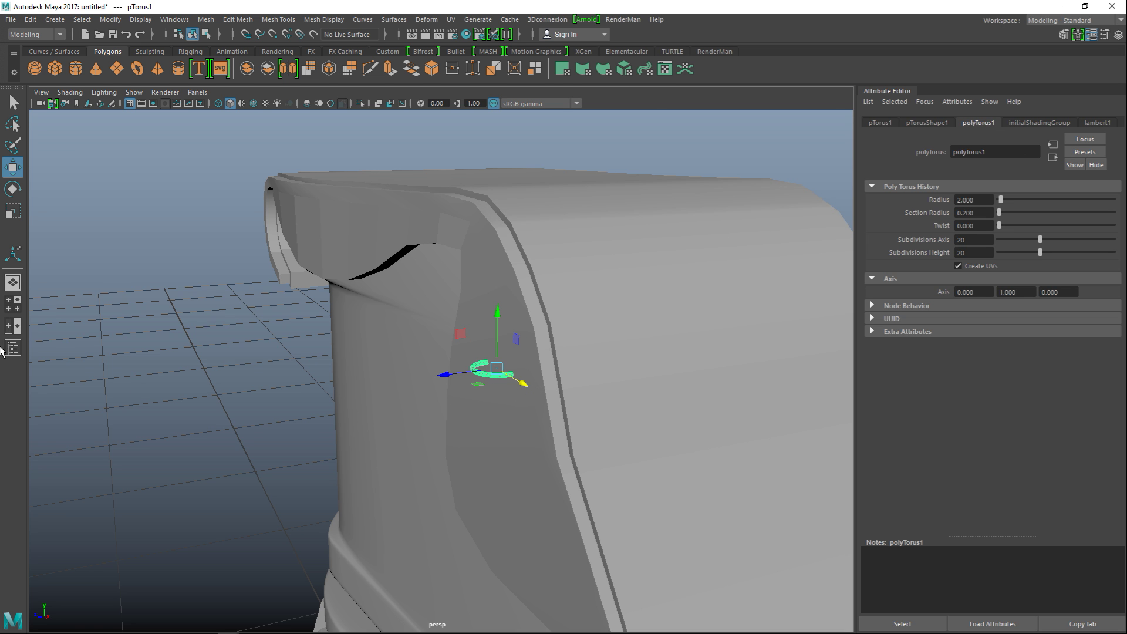
- Rotate the ring upright in the front view and set its radius to 3
key(space)
key(space)
alt+middle_drag(534, 444, 281, 469)
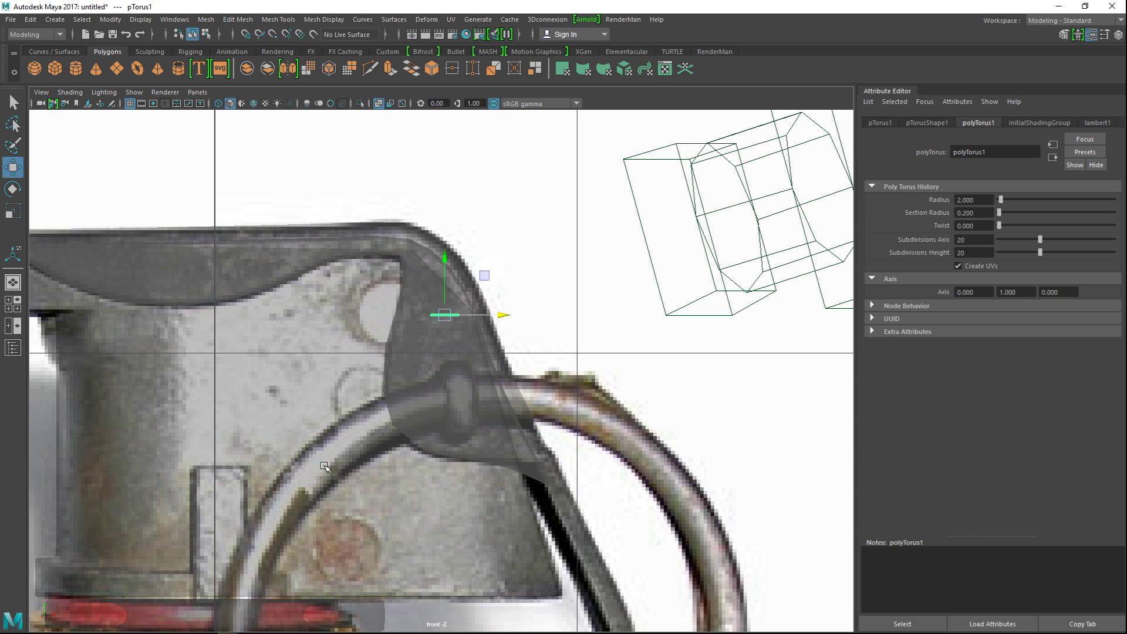
key(e)
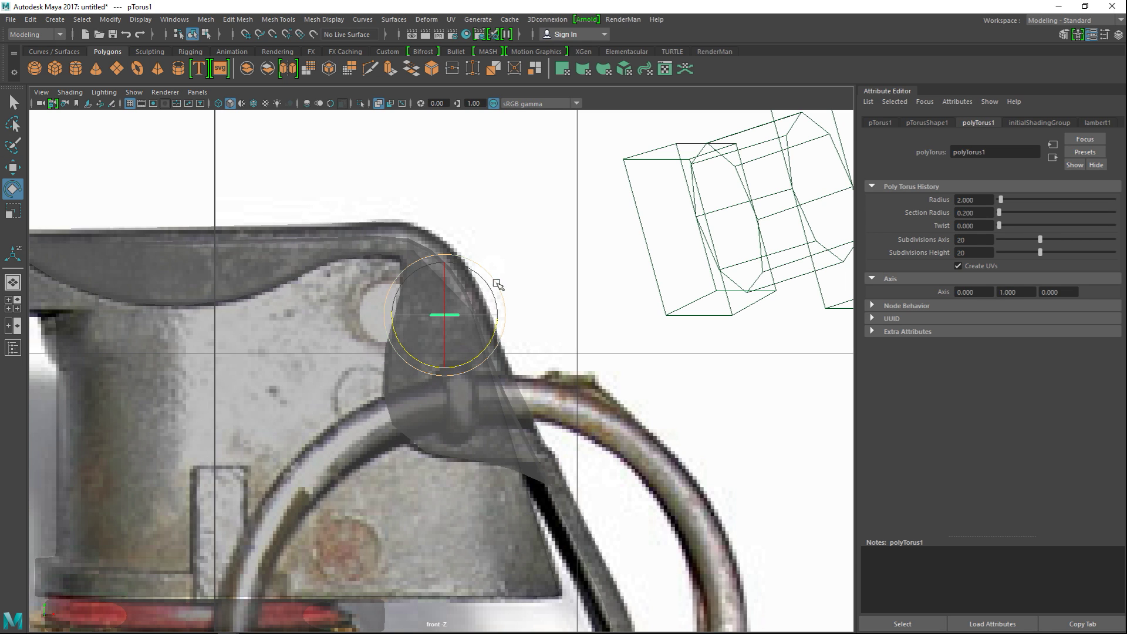
drag(496, 286, 484, 375)
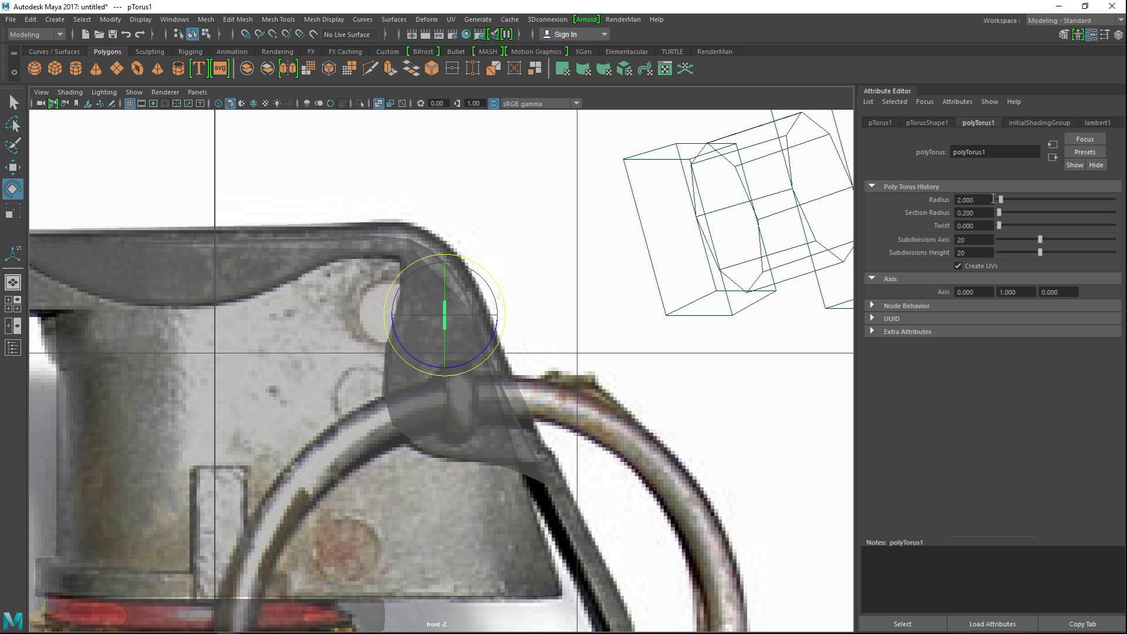
text(3)
key(Return)
- Enlarge and widen the upright ring in the front view, fitting it over the pull-ring loop on the lever bracket in the reference
click(457, 304)
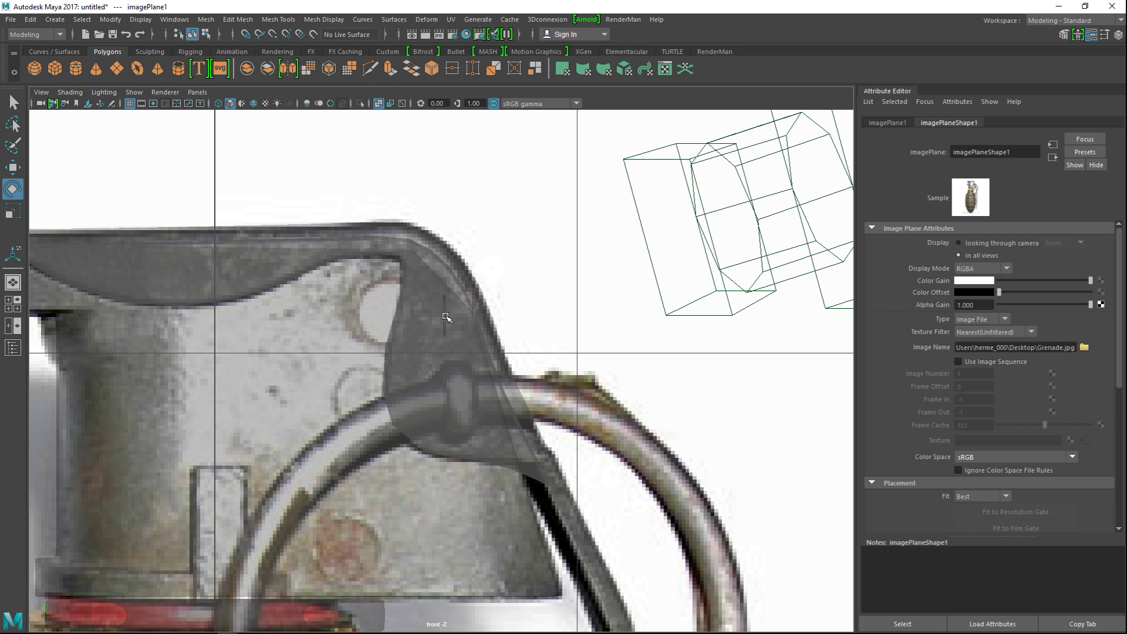
click(447, 317)
key(r)
drag(448, 319, 592, 332)
drag(506, 319, 629, 326)
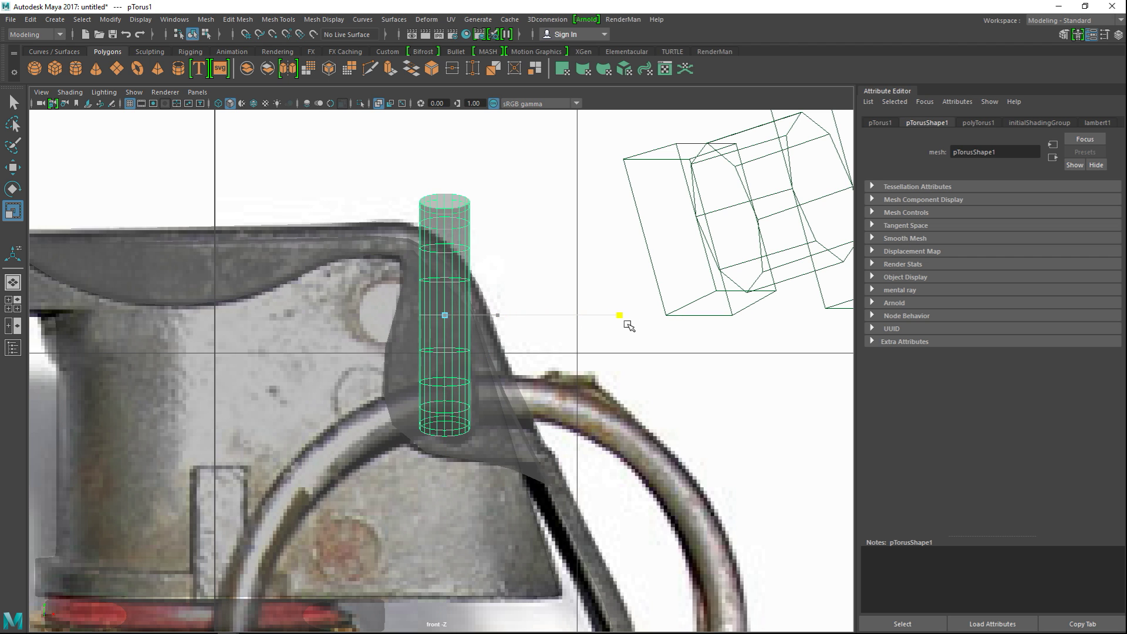
drag(447, 317, 347, 339)
drag(497, 316, 536, 320)
drag(444, 316, 457, 404)
key(w)
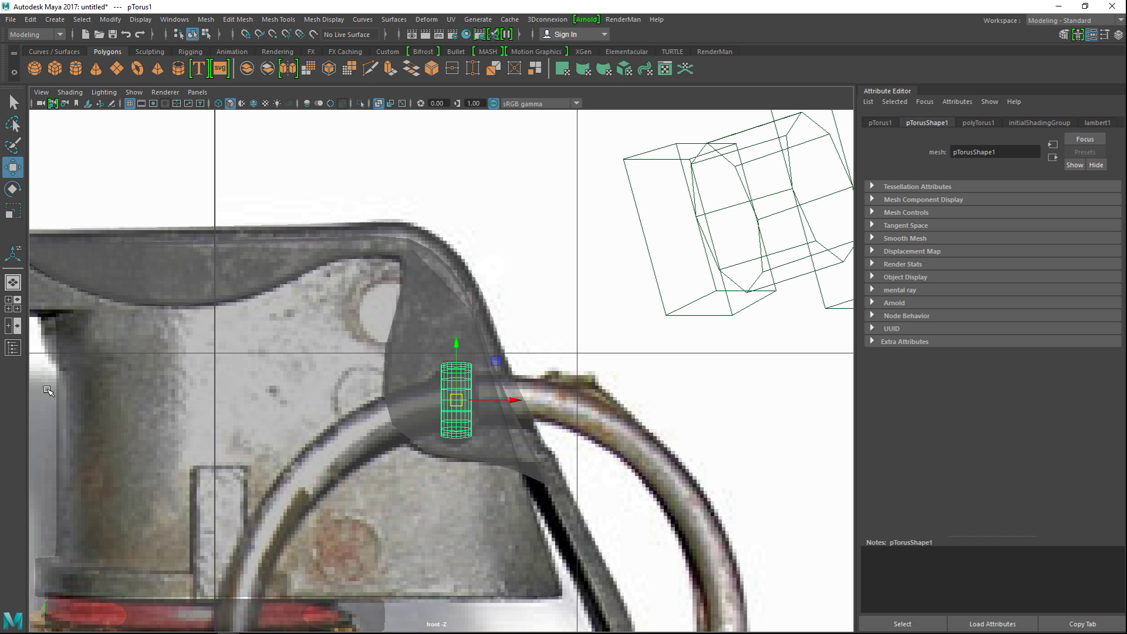
- Scale the ring thinner across its width in the perspective view
key(space)
key(space)
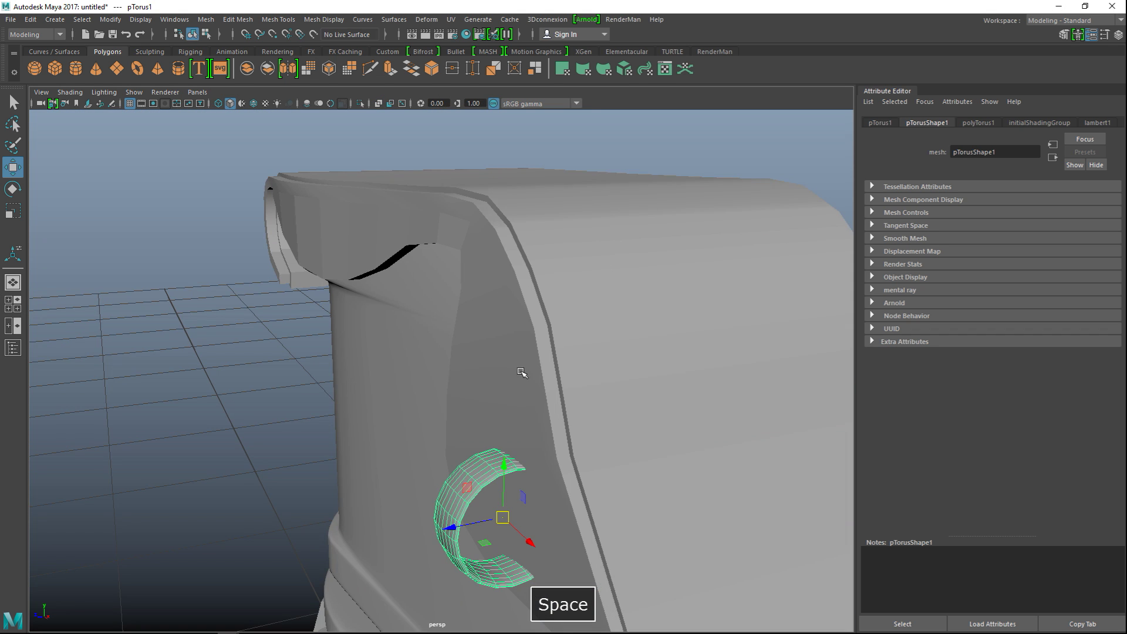
scroll(528, 392, up, 2)
scroll(499, 370, up, 1)
alt+drag(495, 366, 539, 434)
key(r)
drag(521, 480, 487, 478)
- Thicken the ring's tube, trying a section radius of 0.6 and settling on 0.8
click(972, 126)
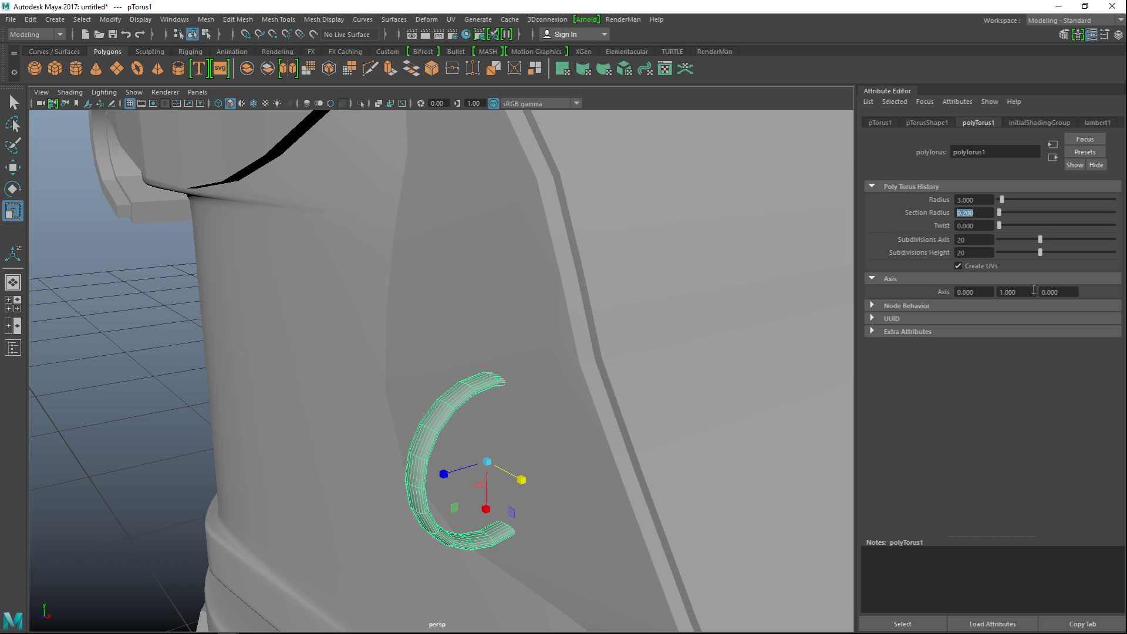
text(0.6)
key(Return)
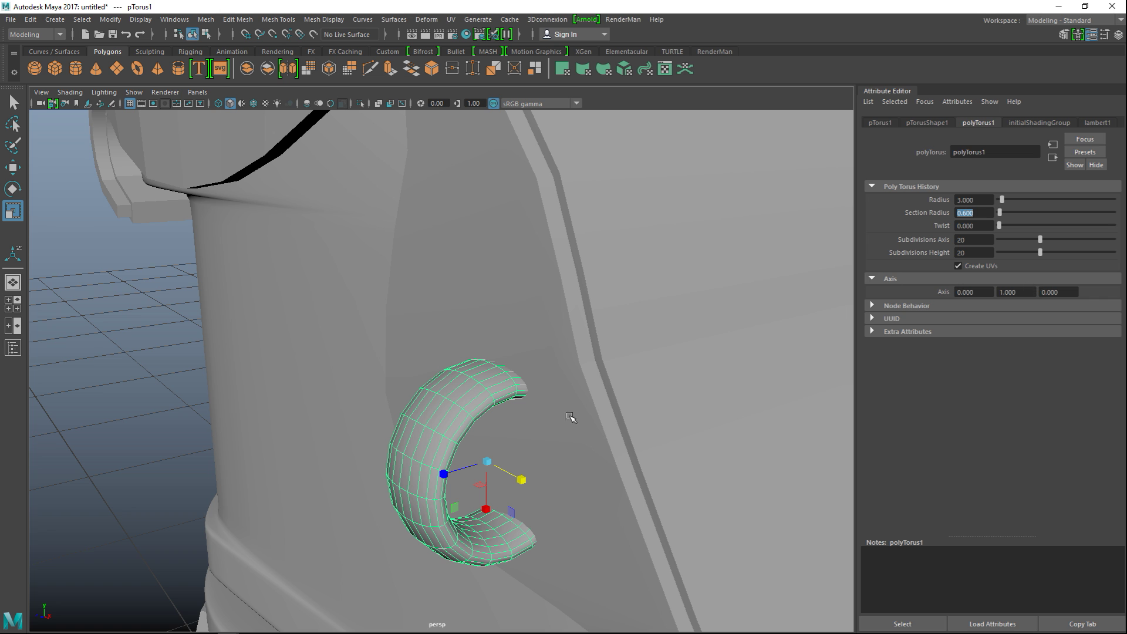
alt+drag(587, 412, 547, 413)
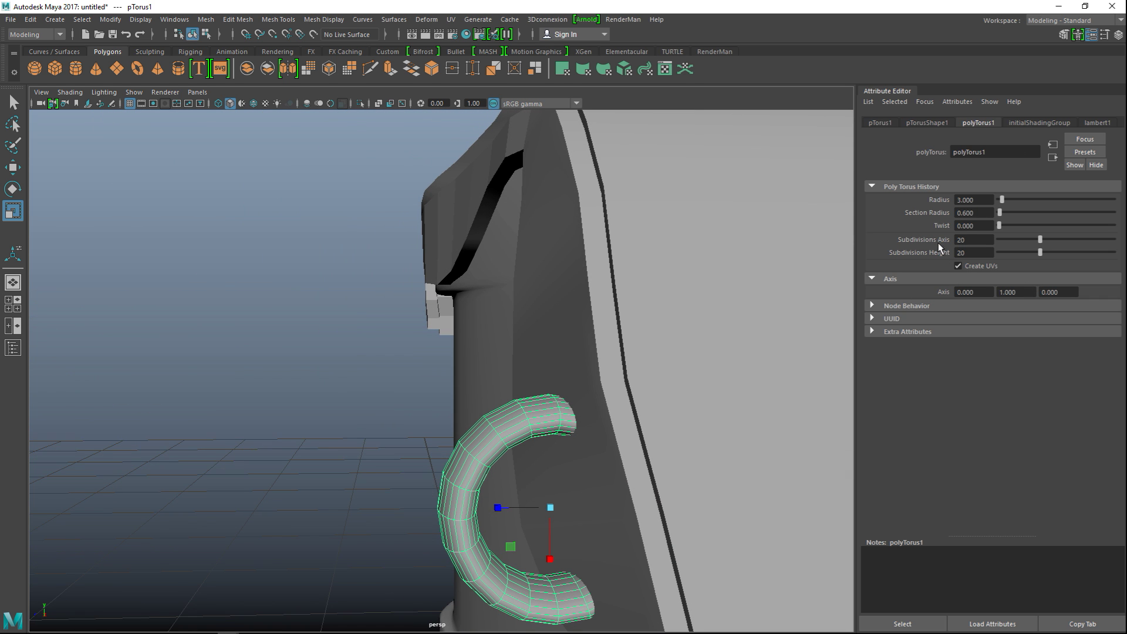
text(0.8)
key(Return)
alt+drag(558, 294, 470, 510)
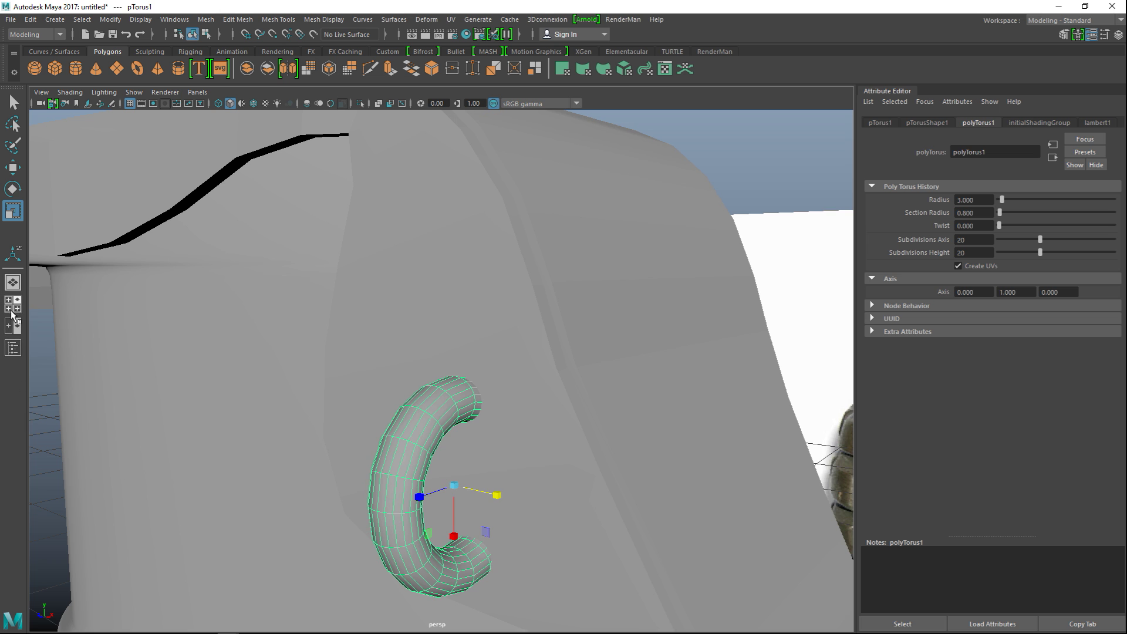
- Nudge the ring sideways into the lever's side bracket and bring it up in the side view
click(13, 304)
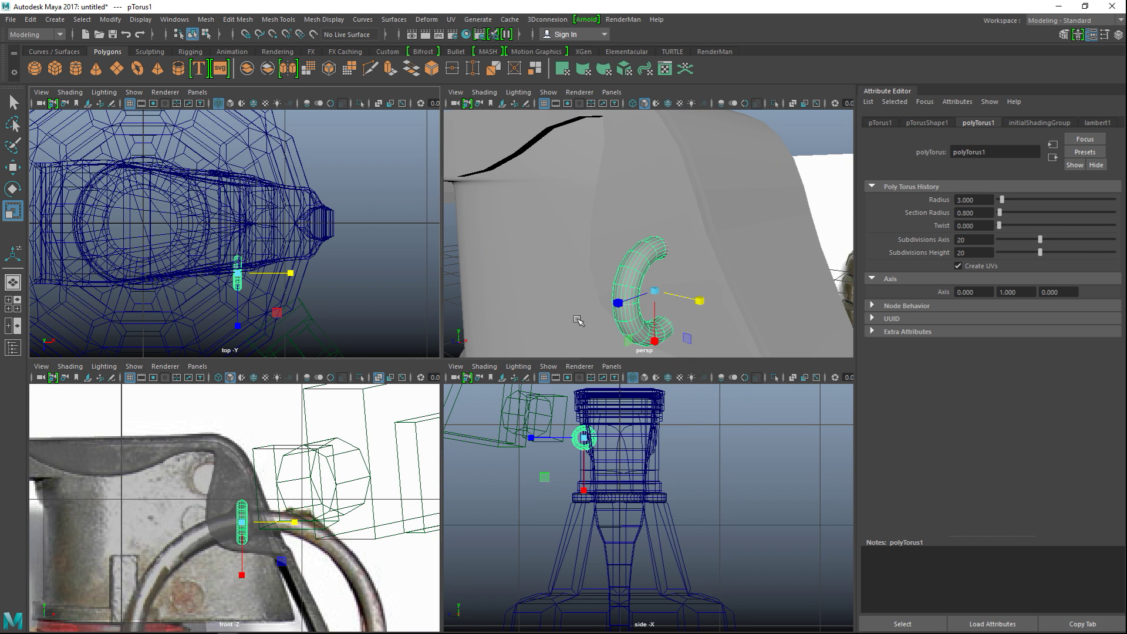
key(space)
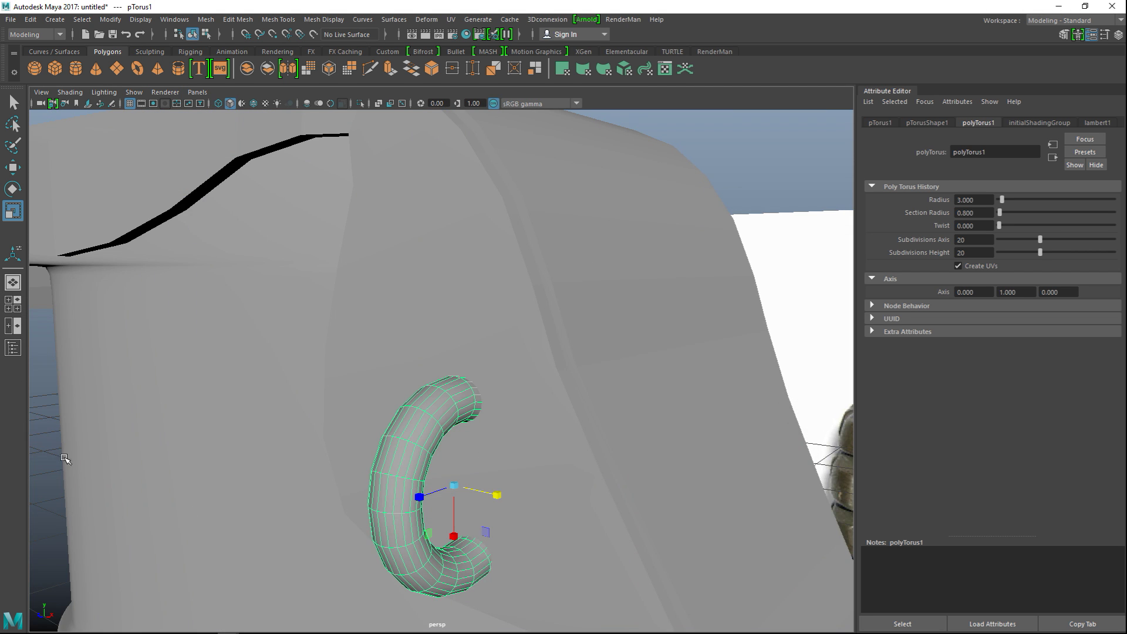
key(w)
mouse_move(510, 496)
alt+mouse_down()
mouse_move(483, 493)
mouse_move(520, 492)
alt+mouse_up()
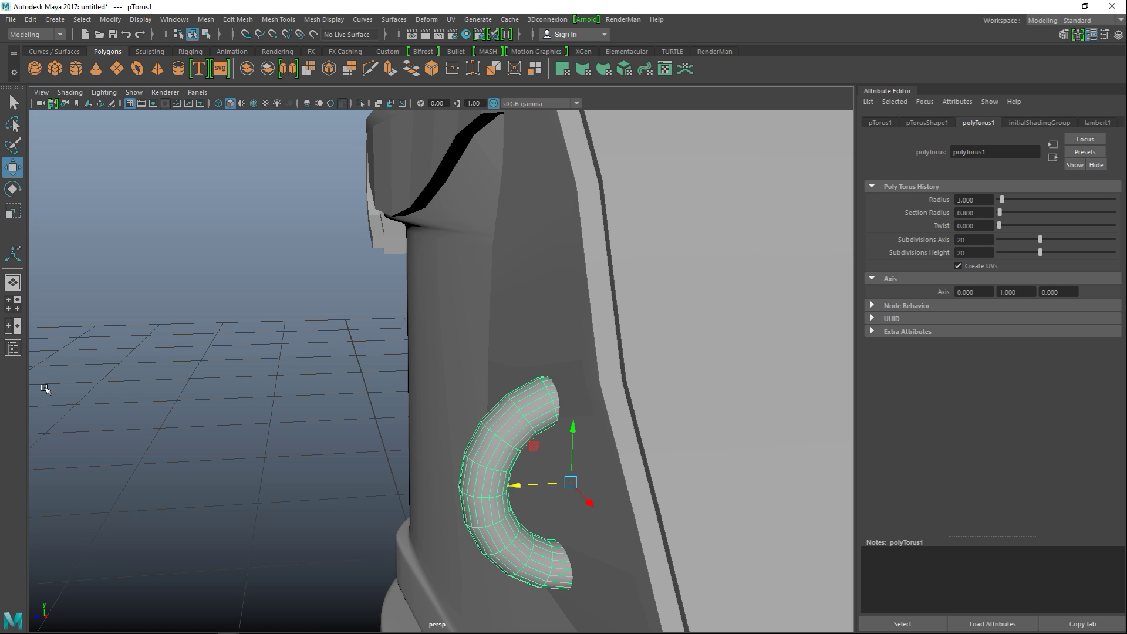
click(13, 304)
key(space)
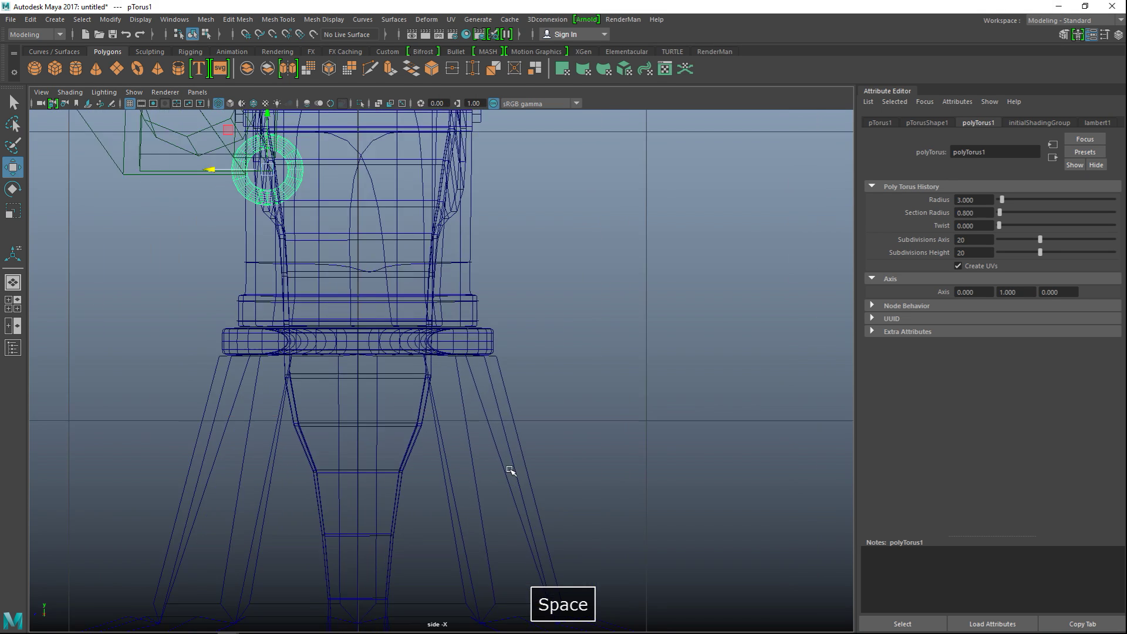
alt+middle_drag(378, 338, 581, 529)
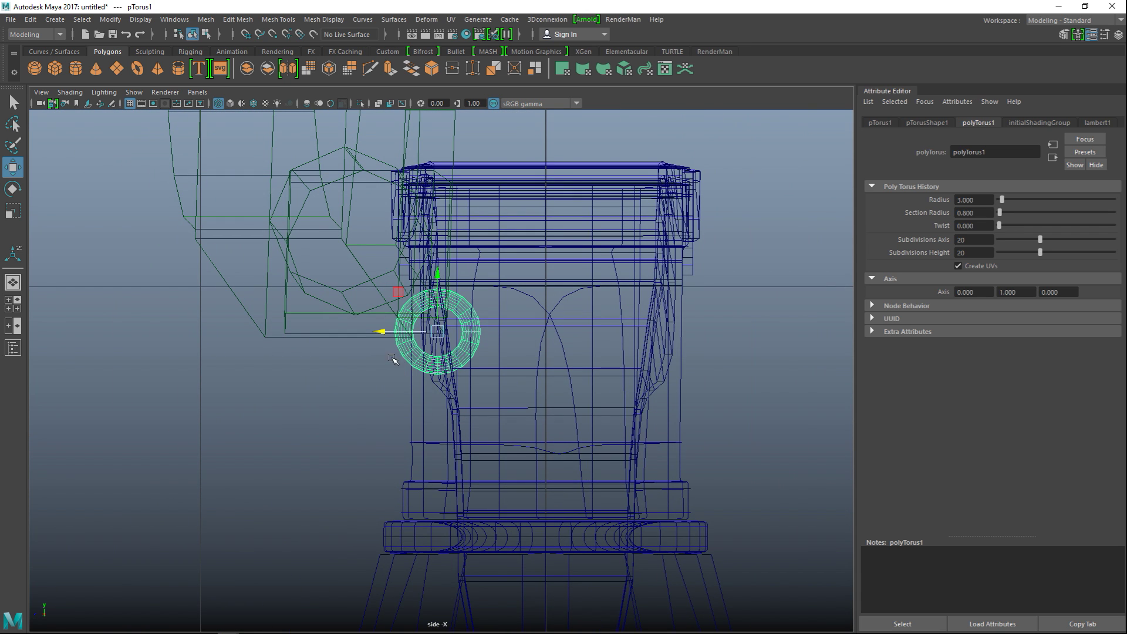
- Delete the ring's faces on the inner side of the bracket, leaving a C-shaped loop
mouse_move(405, 296)
right_down()
mouse_move(352, 279)
mouse_move(393, 304)
right_up()
drag(449, 272, 490, 395)
scroll(491, 395, up, 5)
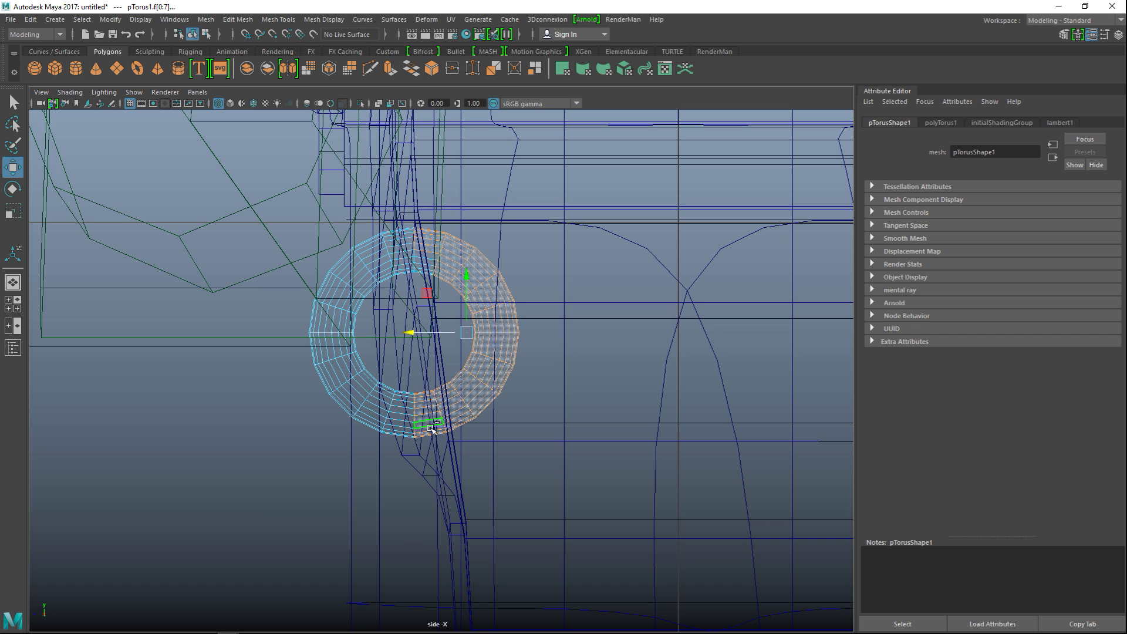
click(431, 256)
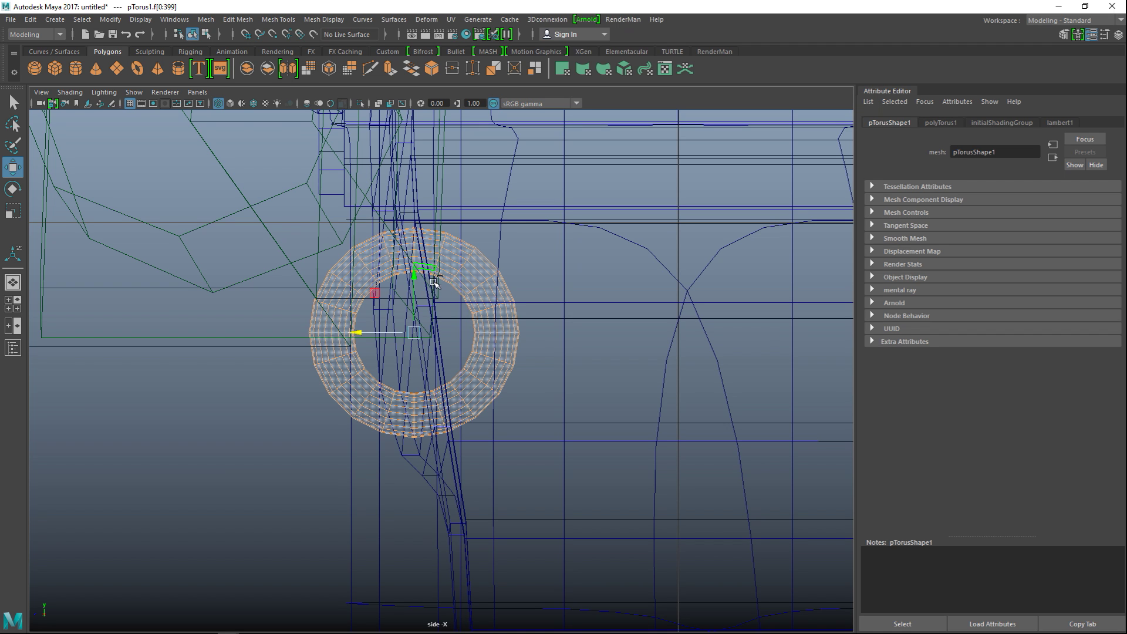
click(531, 375)
drag(431, 207, 541, 371)
key(Delete)
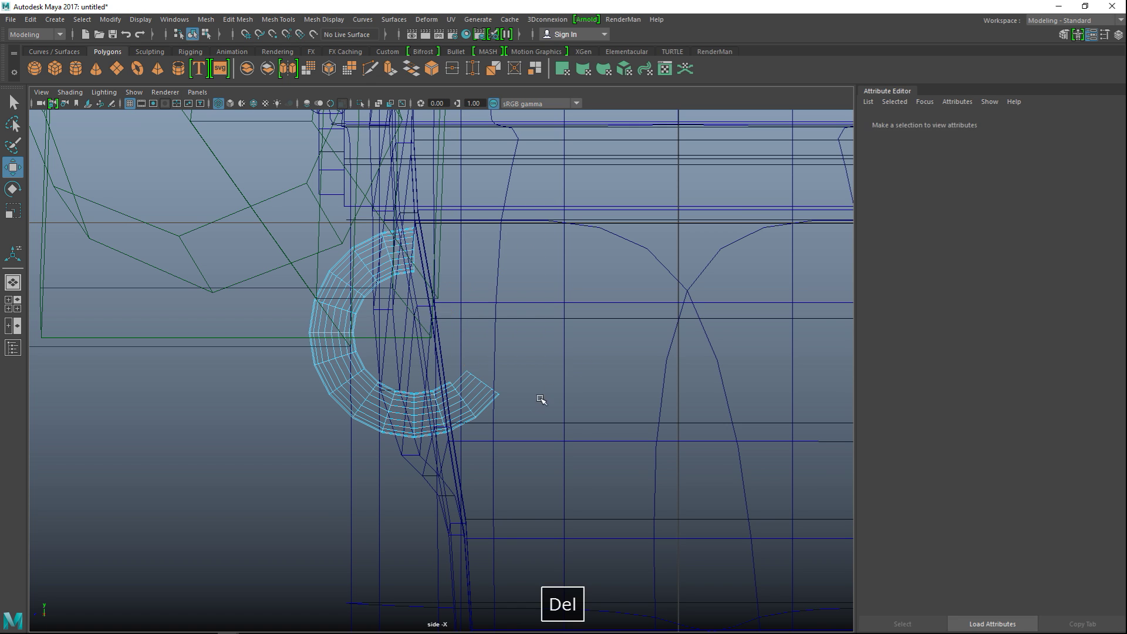
drag(482, 435, 515, 454)
key(Delete)
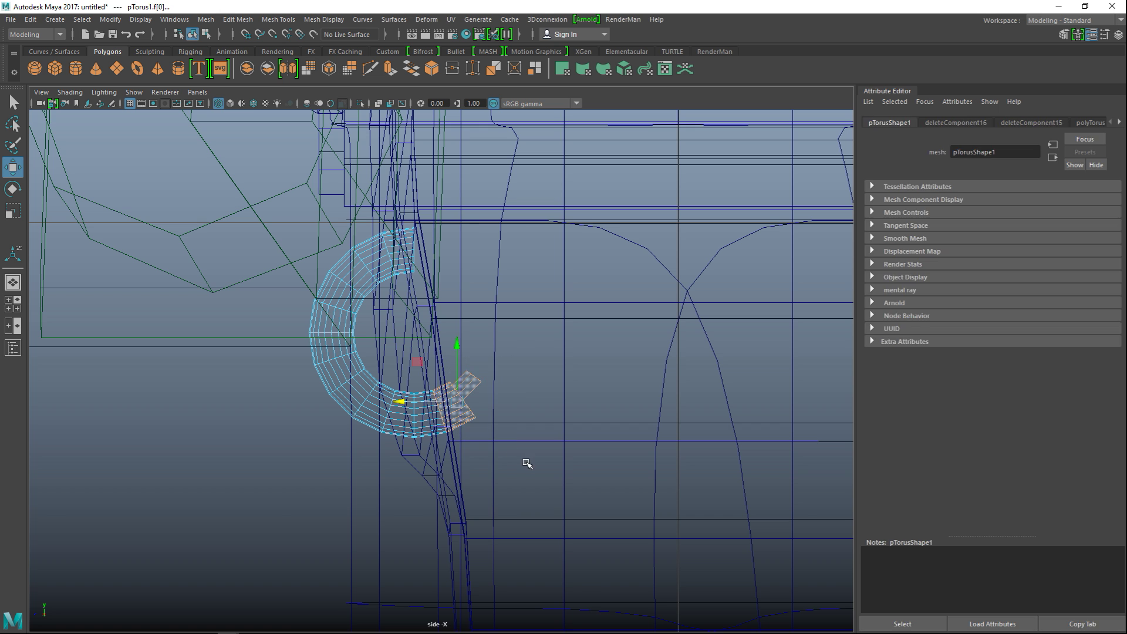
key(Delete)
- Return to object selection in the perspective view and smooth the C-shaped loop with one division
key(space)
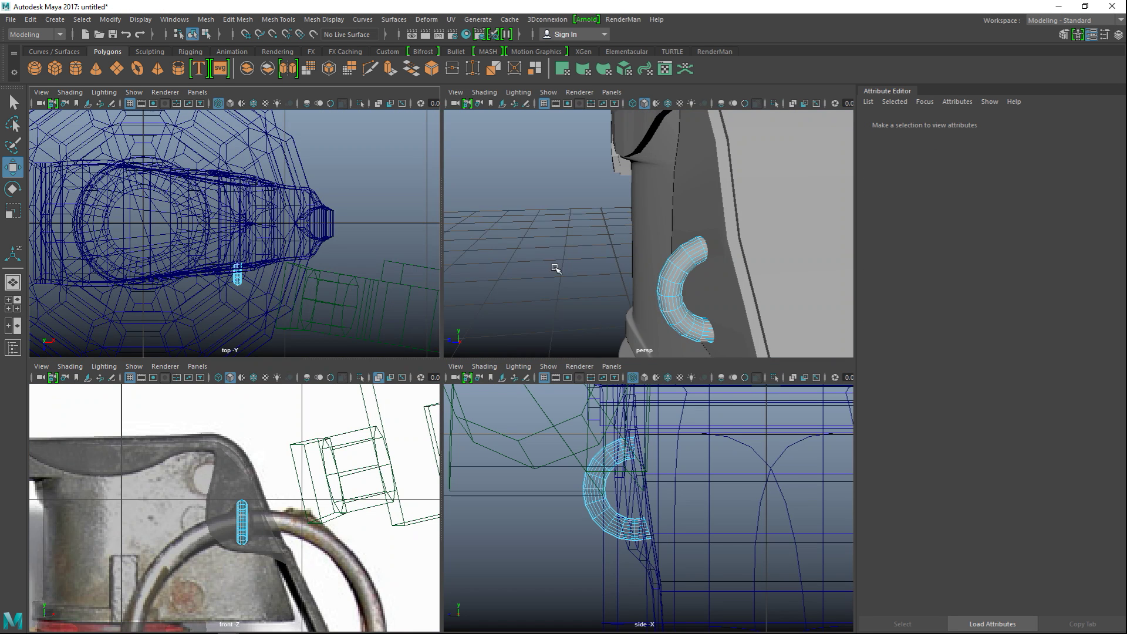
key(space)
scroll(426, 312, down, 3)
scroll(456, 394, up, 3)
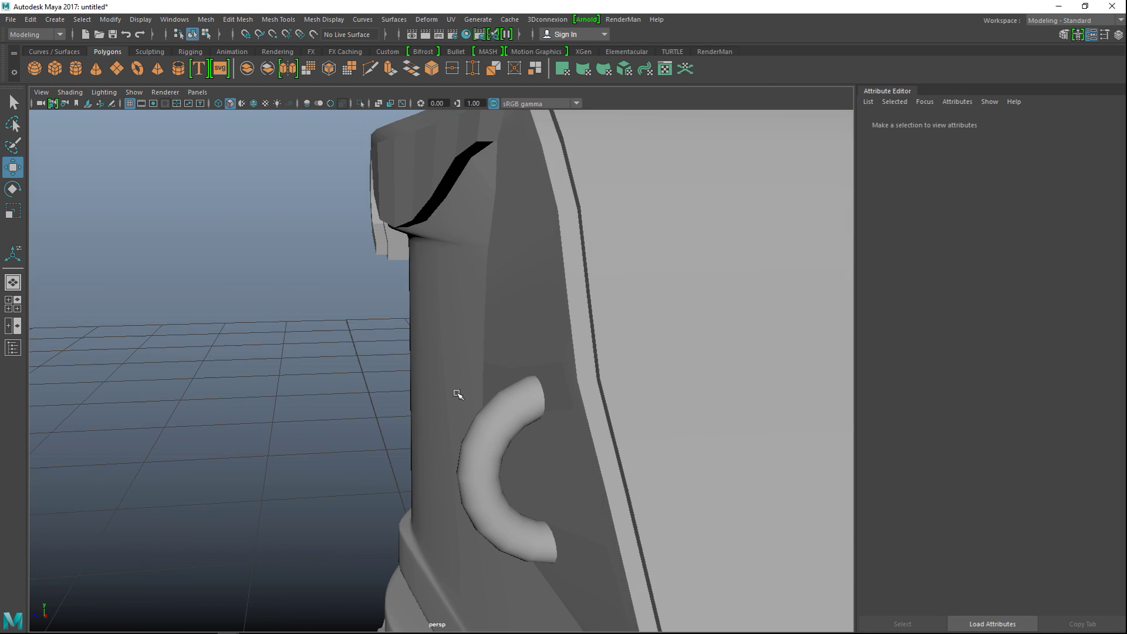
right_drag(499, 272, 556, 255)
click(503, 429)
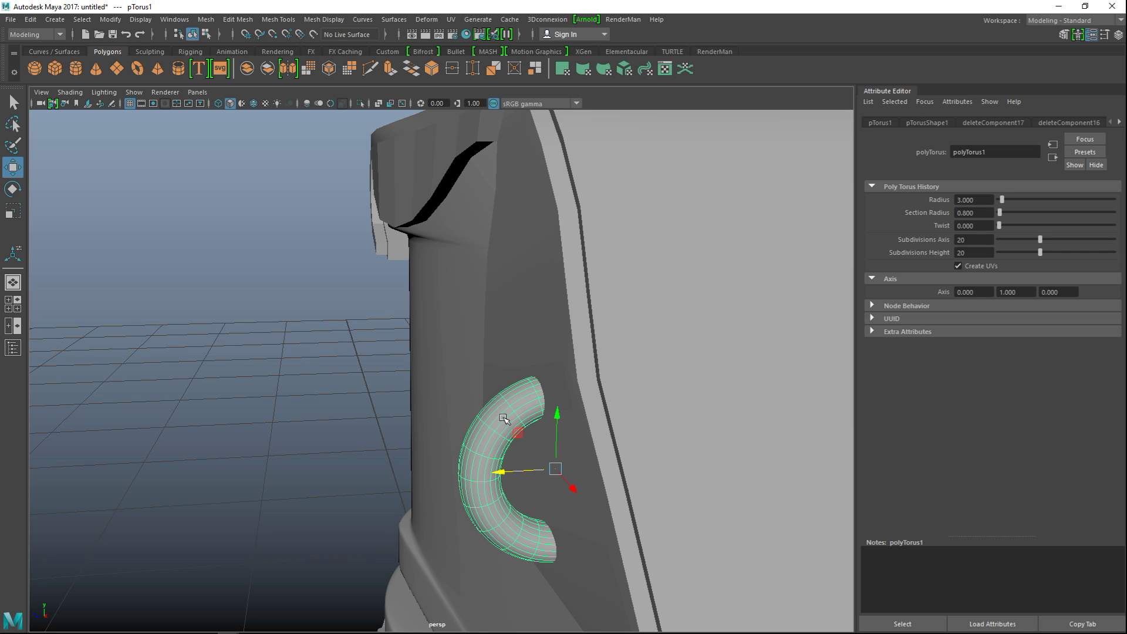
alt+drag(343, 436, 346, 411)
click(205, 19)
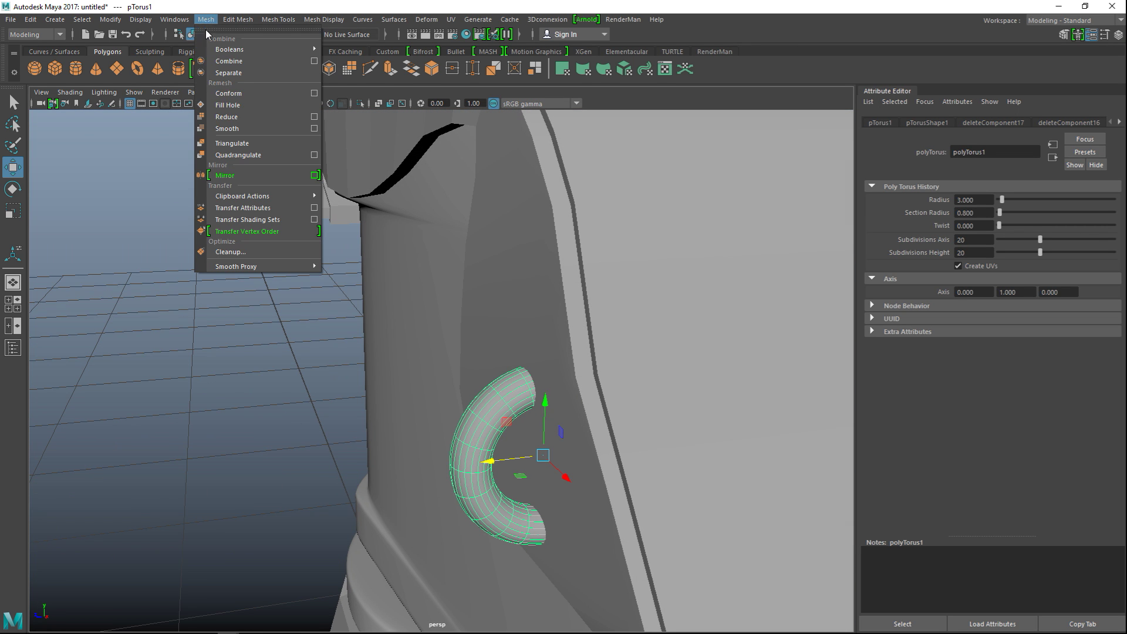
click(249, 129)
scroll(288, 231, down, 5)
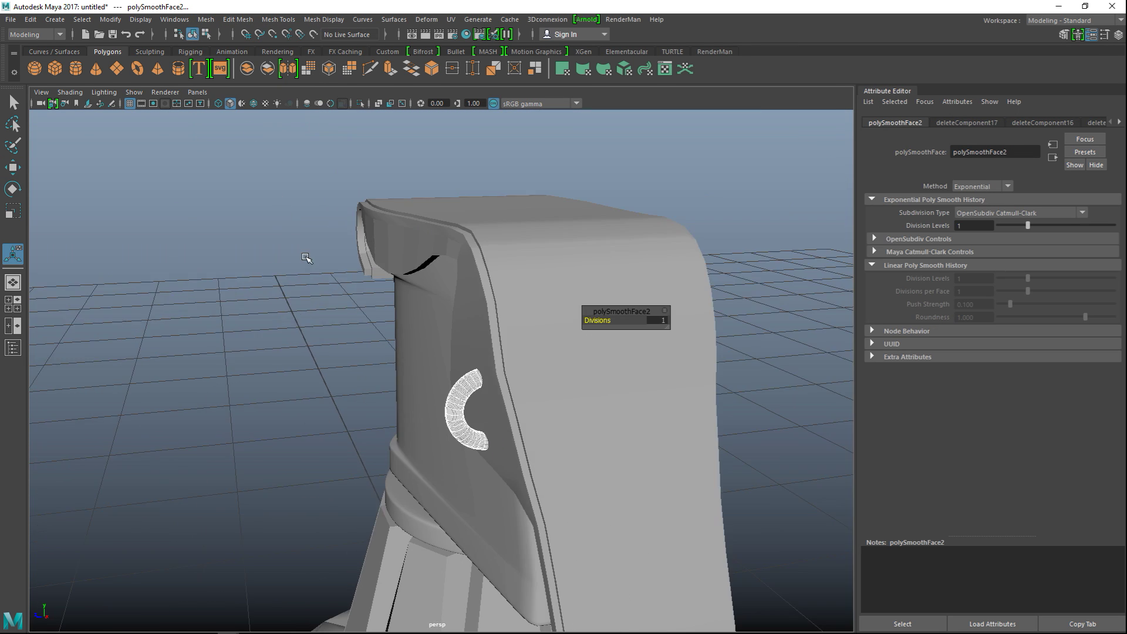
- Smooth the safety lever with one division, deselect it, and compare the grenade with the reference
click(415, 240)
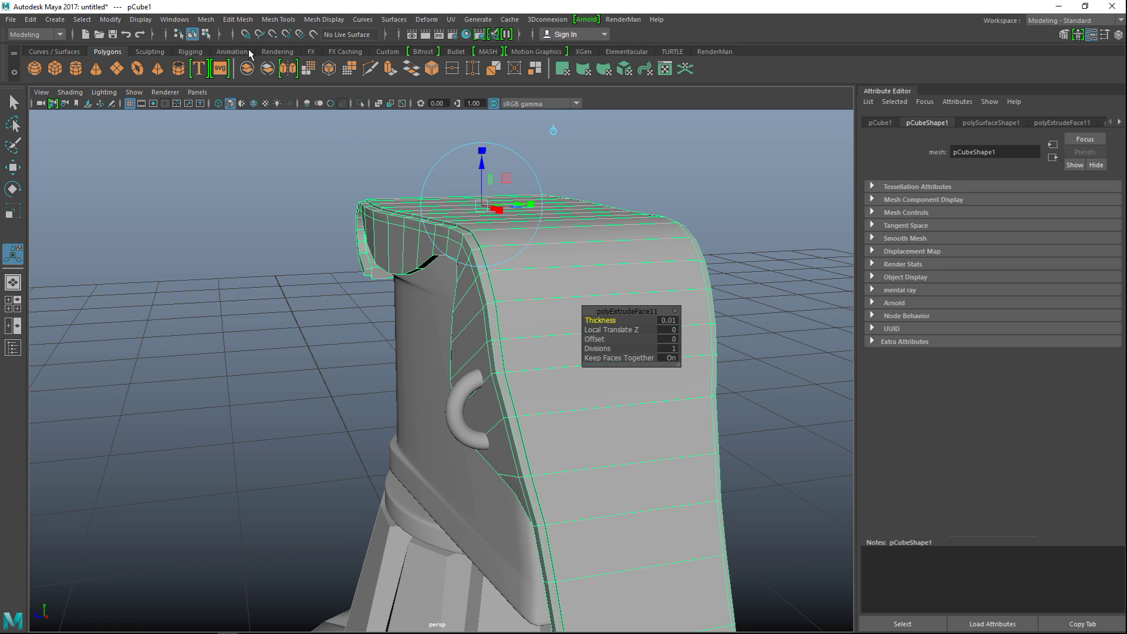
click(245, 70)
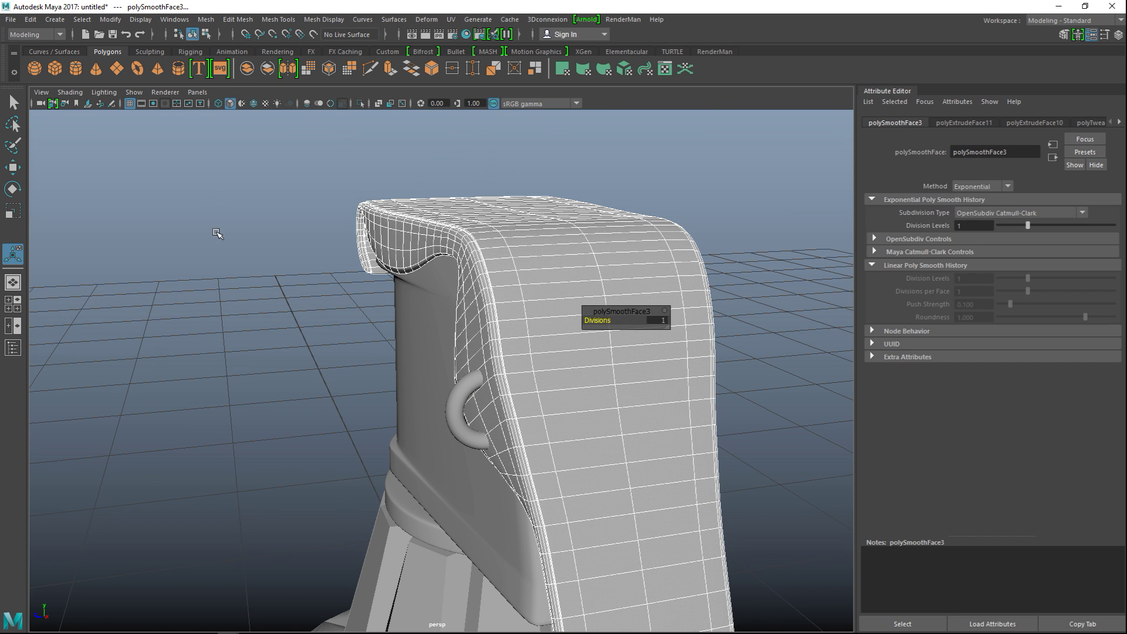
click(217, 234)
alt+drag(270, 258, 435, 287)
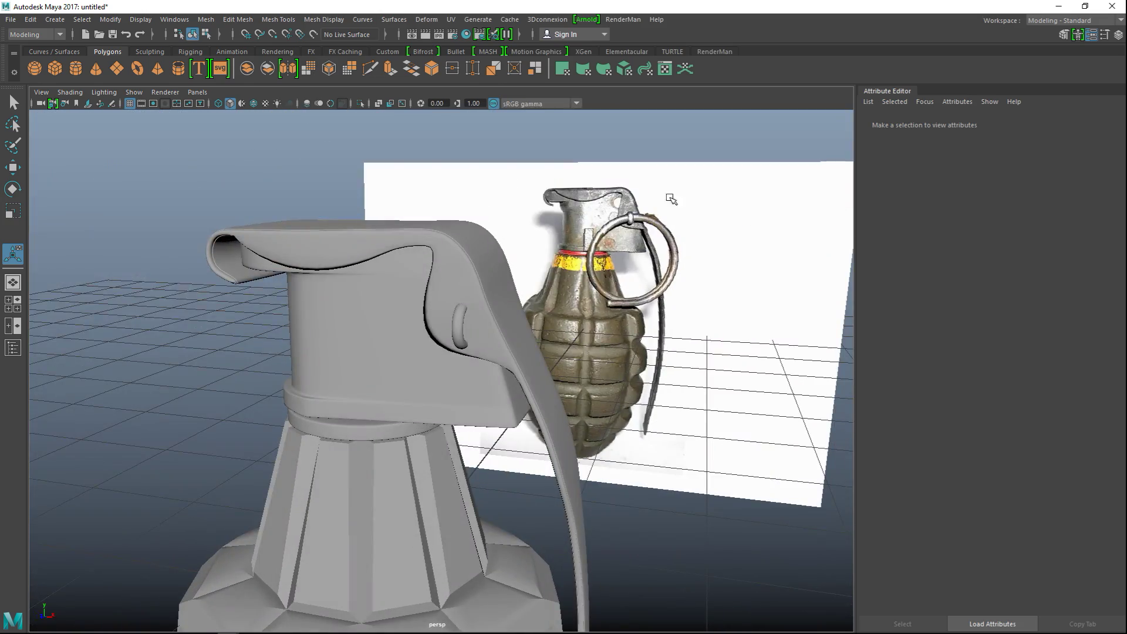
scroll(588, 303, down, 4)
alt+drag(552, 276, 558, 320)
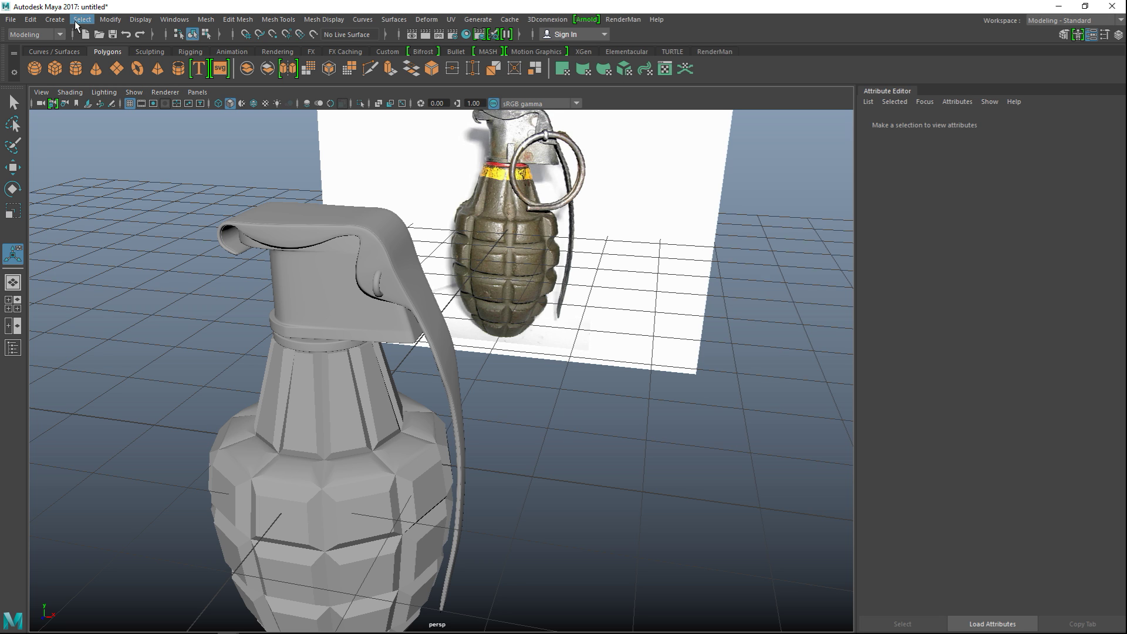
- Create a polygon helix and move it out beside the grenade
click(55, 20)
mouse_move(141, 60)
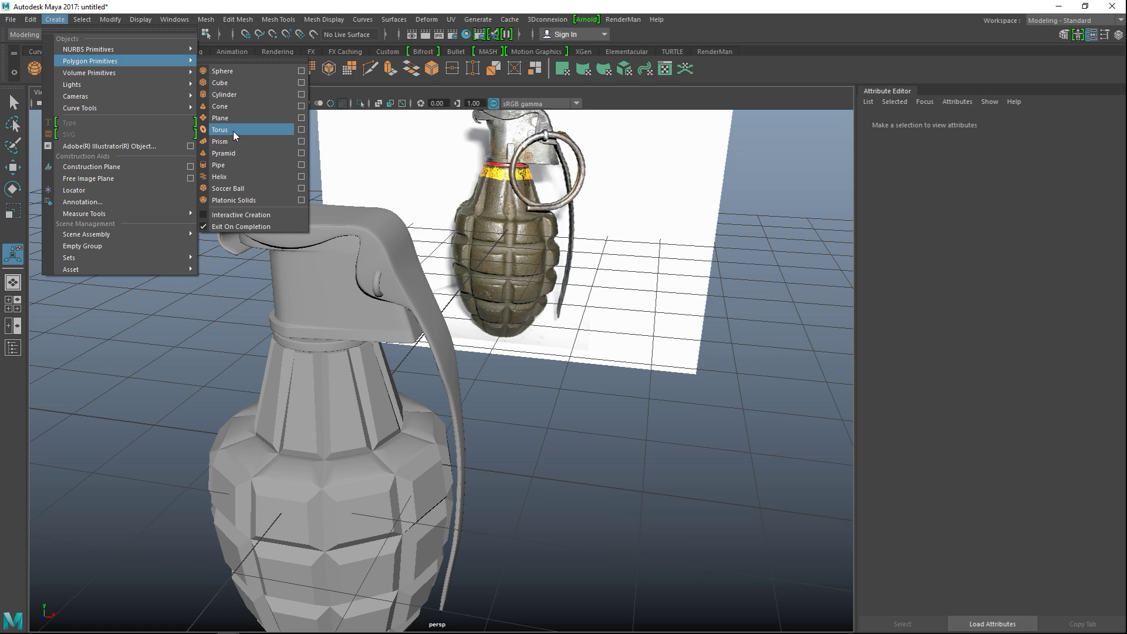
click(242, 175)
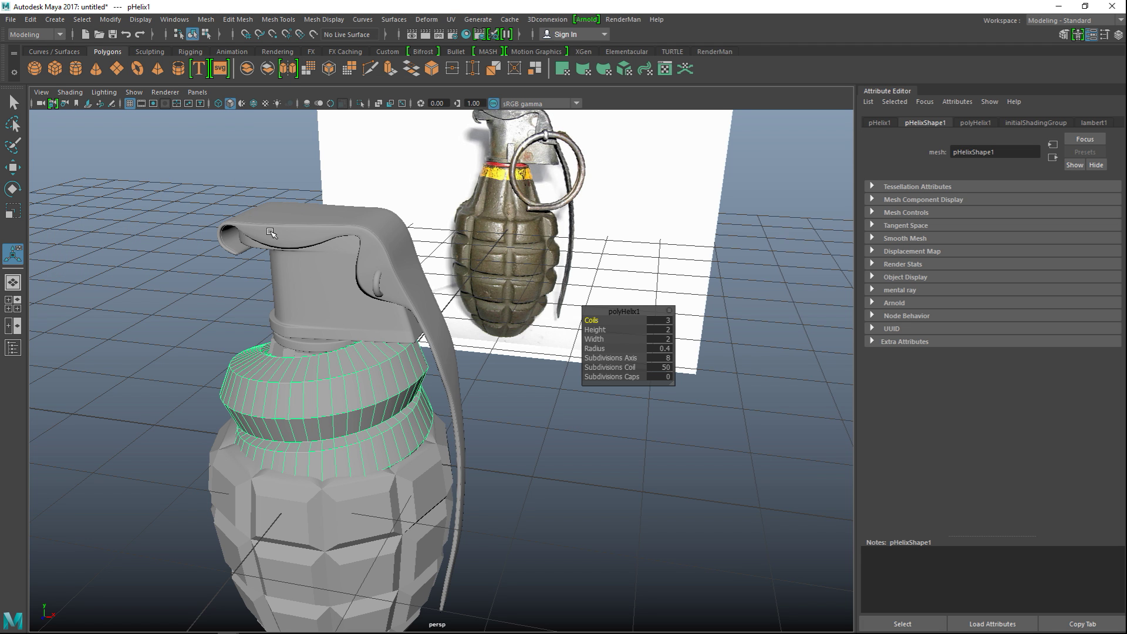
key(w)
alt+right_drag(514, 452, 447, 459)
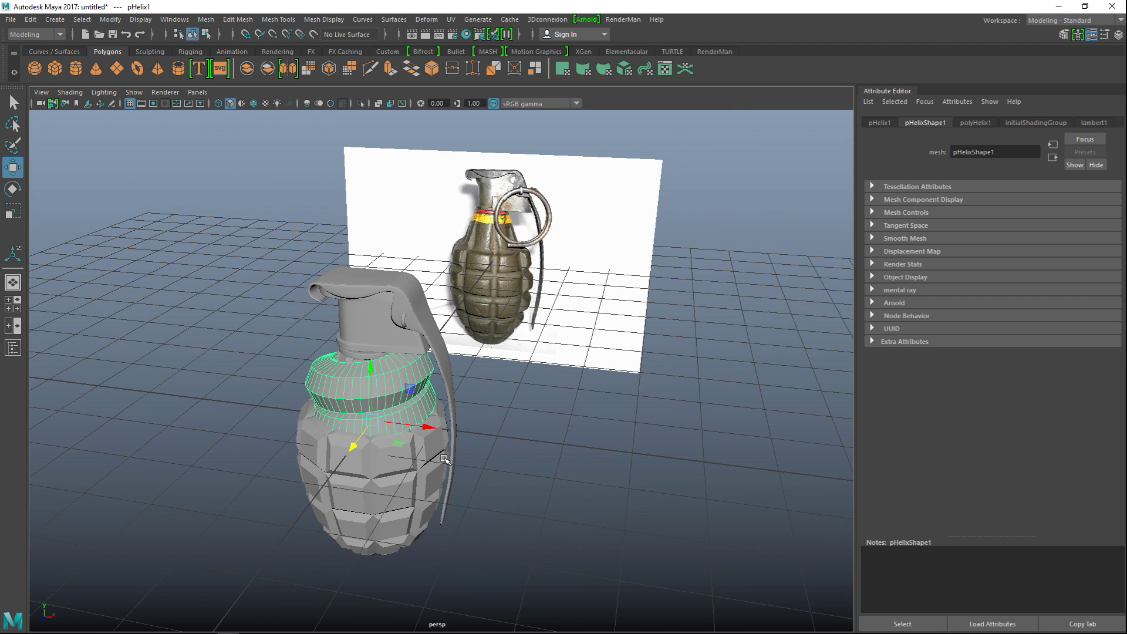
drag(429, 433, 625, 454)
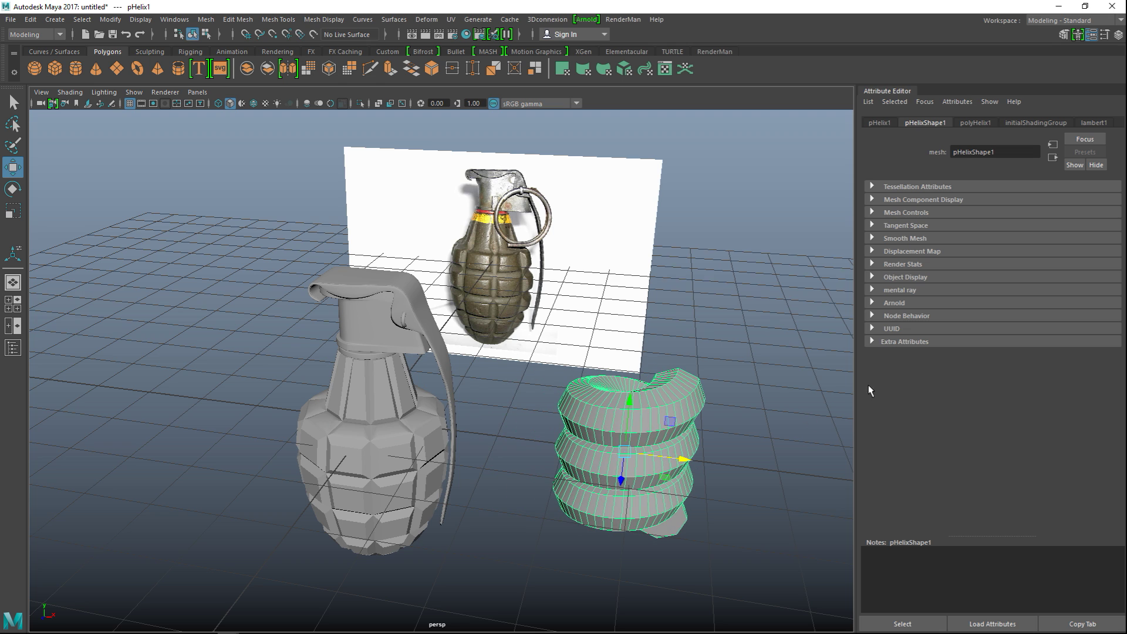
- Reduce the helix to 1 coil in its construction history
click(975, 123)
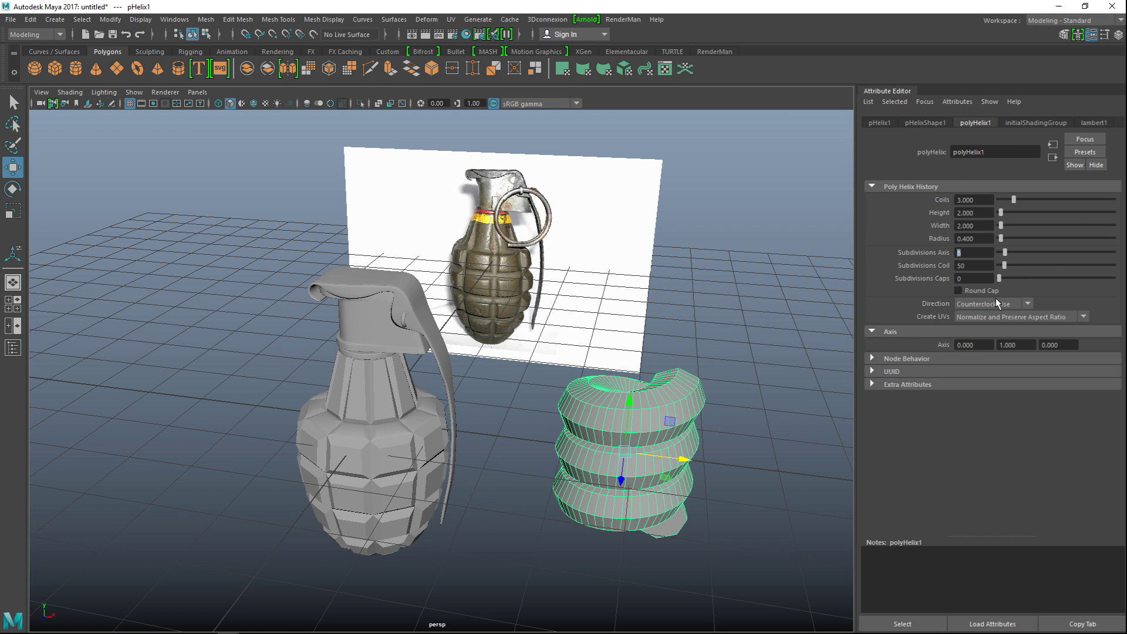
click(987, 200)
key(Return)
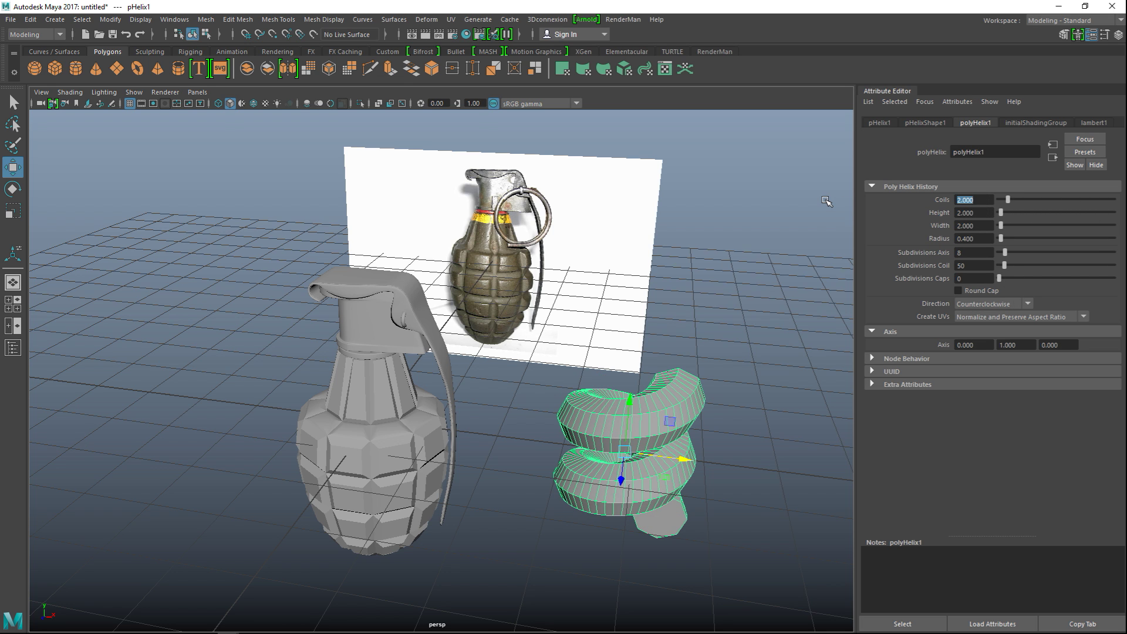
text(1)
key(Return)
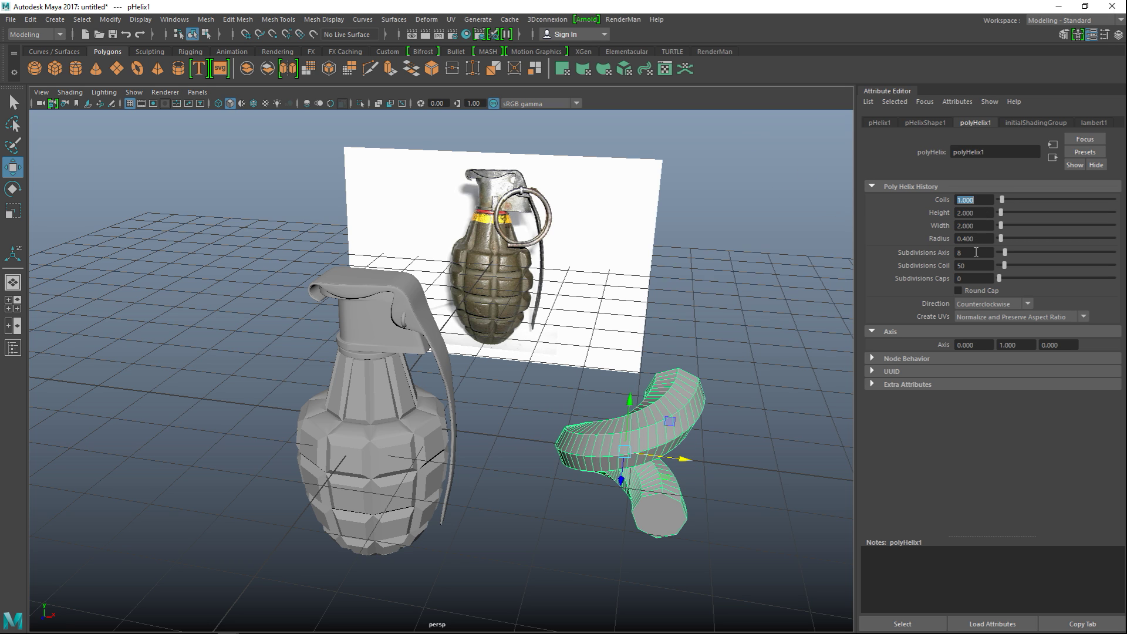
- Set both the helix's axis subdivisions and its coil subdivisions to 20
click(980, 253)
text(20)
key(Return)
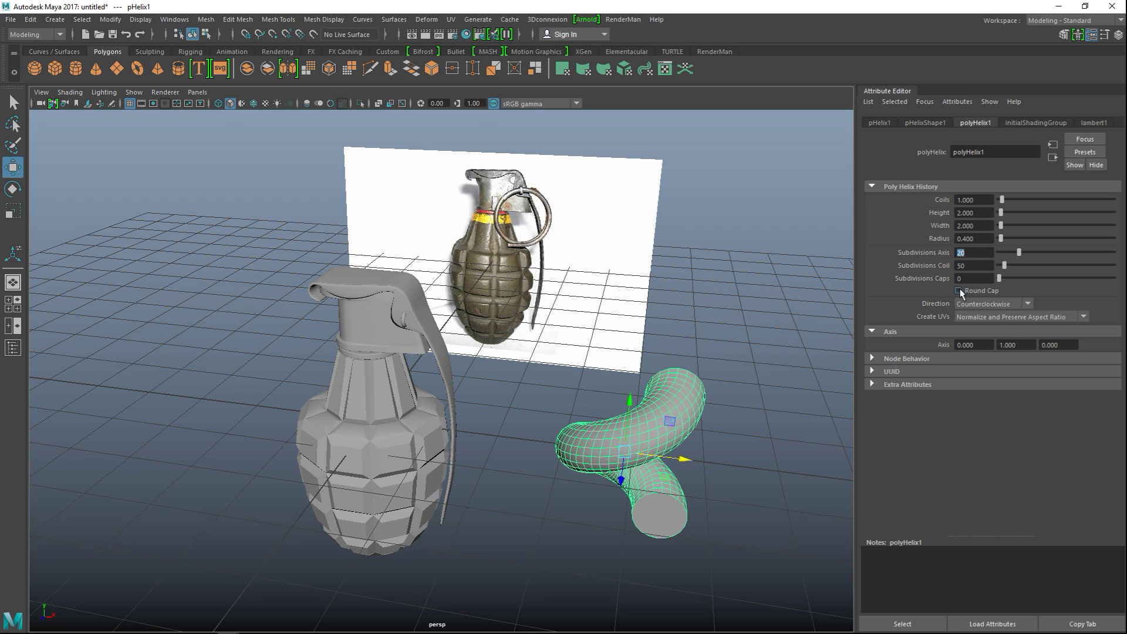
key(Tab)
text(20)
key(Return)
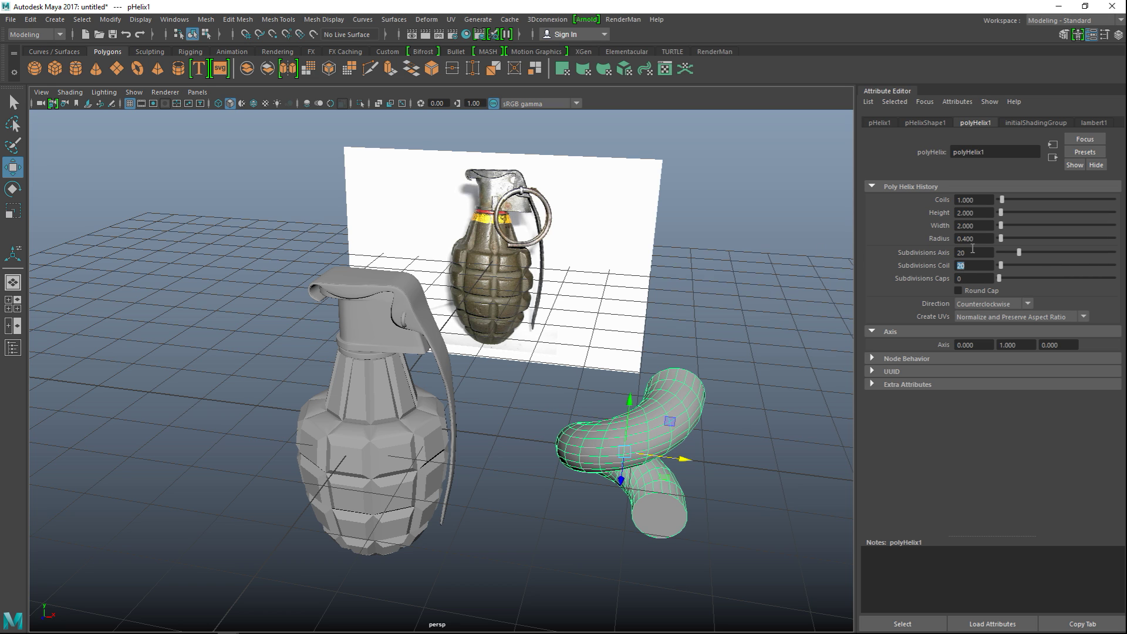
- Set the helix's height to 1 and its tube radius to 0.1
drag(984, 215, 864, 213)
text(1)
key(Return)
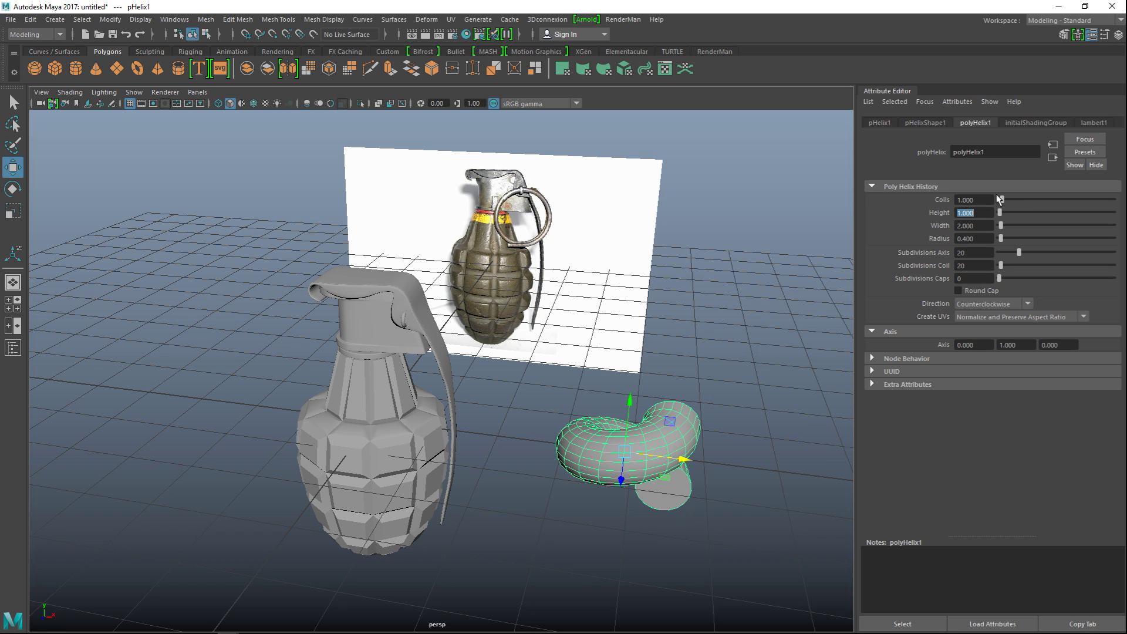
drag(985, 241, 841, 211)
key(Return)
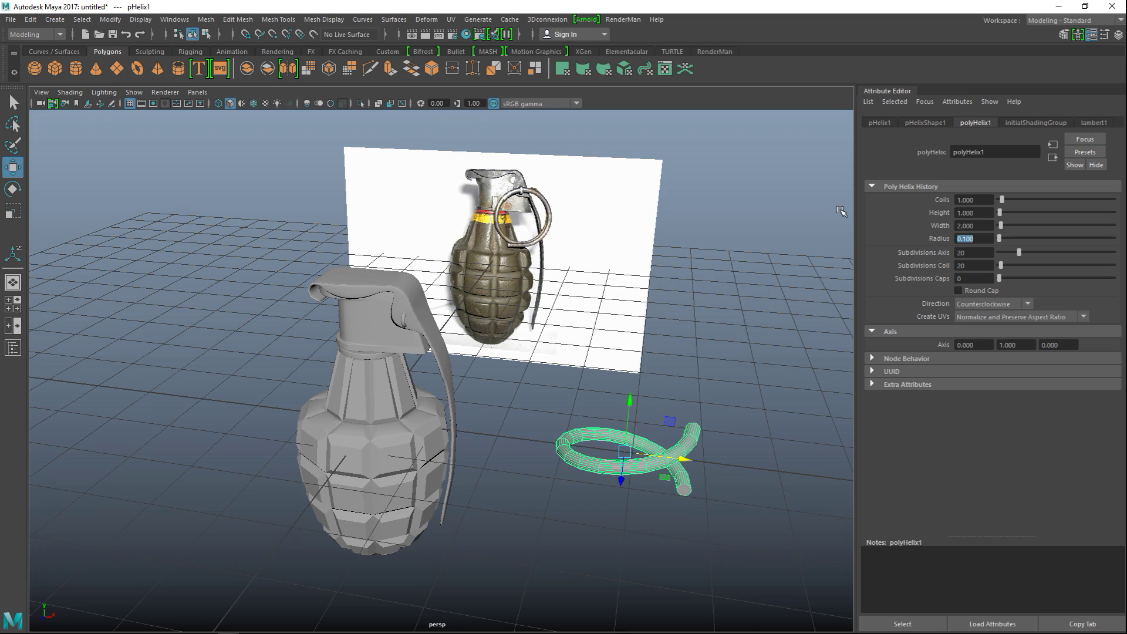
- Flatten the helix into a near-closed ring by setting its height to 0.2
scroll(675, 379, up, 3)
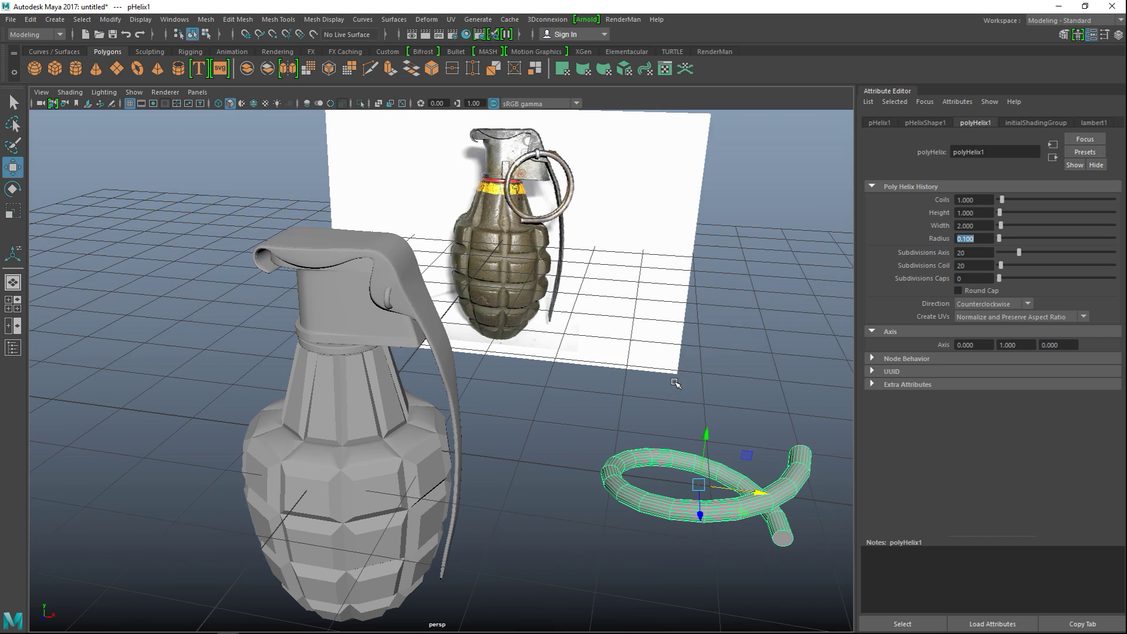
alt+drag(680, 399, 578, 398)
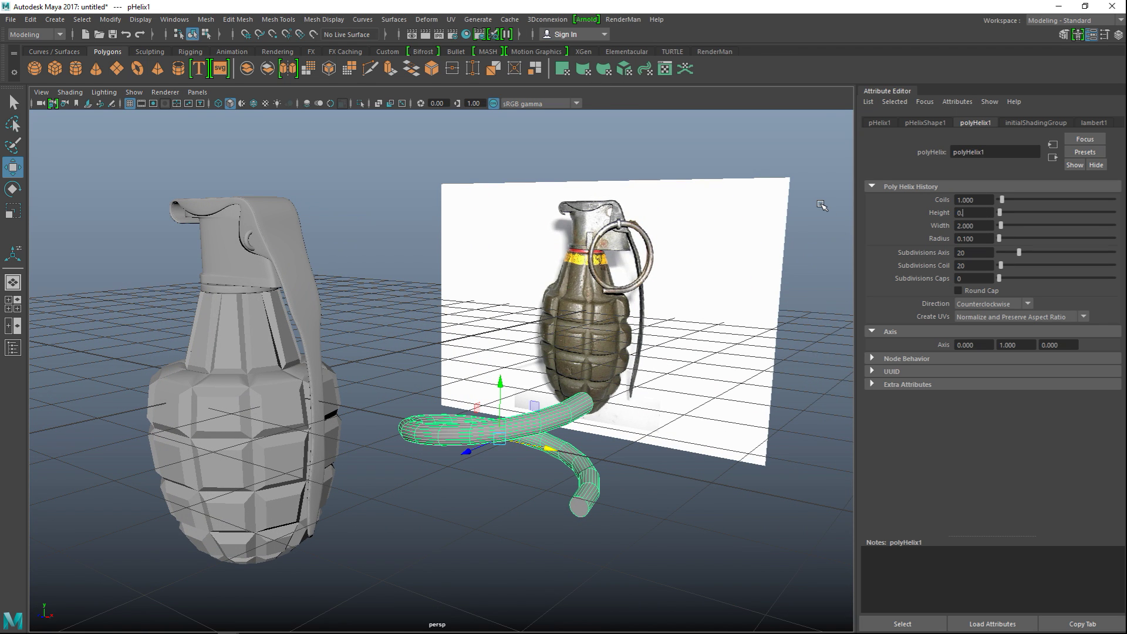
text(2)
key(Return)
alt+drag(661, 261, 687, 369)
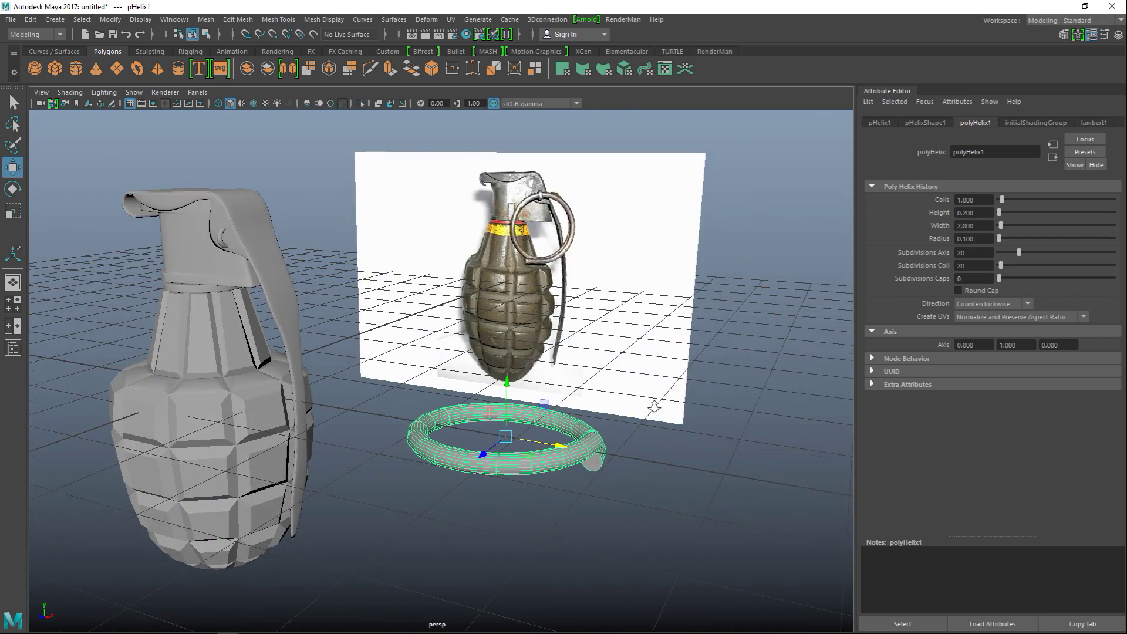
- Rotate the helix ring so that it stands upright, facing the same way as the reference image
scroll(655, 409, up, 3)
scroll(651, 417, up, 2)
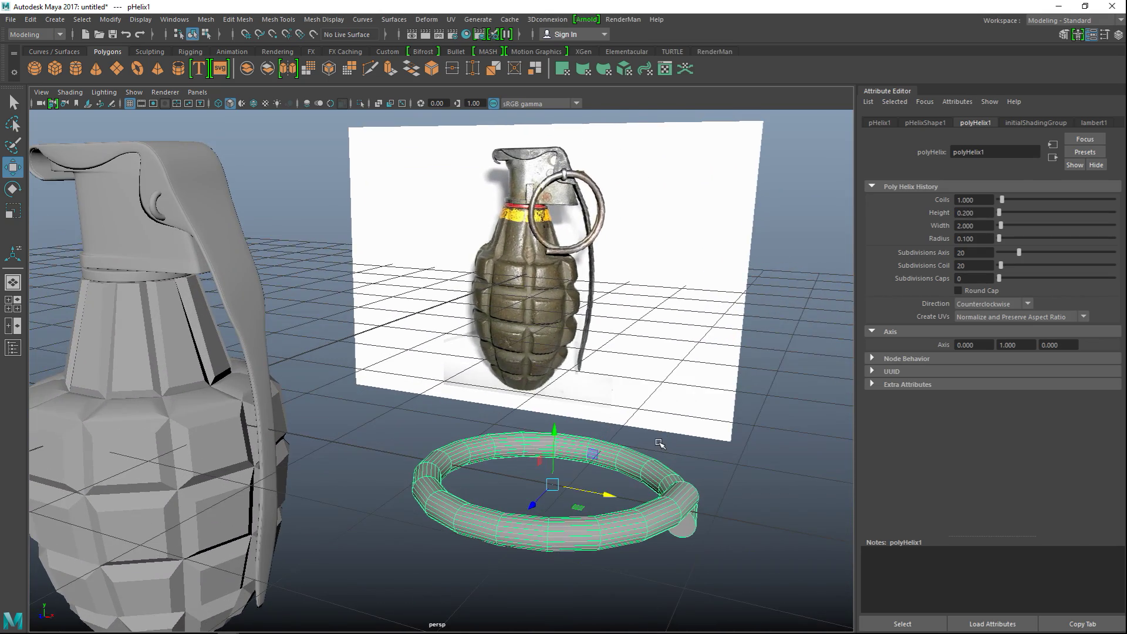
key(e)
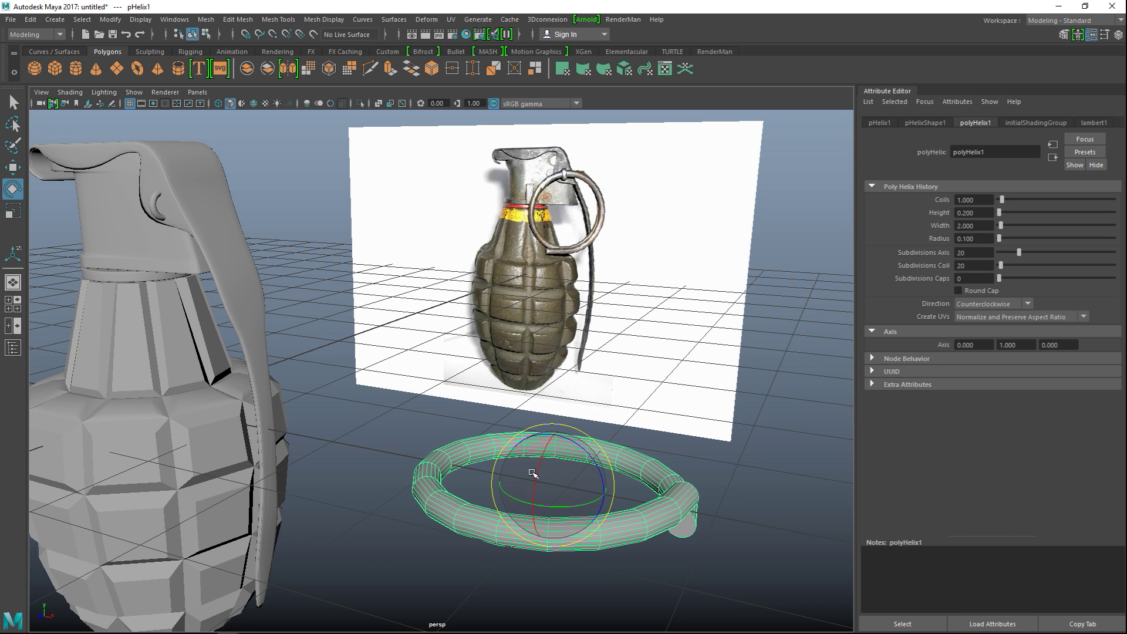
drag(542, 459, 574, 535)
- Move the upright ring beside the grenade and raise it to the level of the neck
key(w)
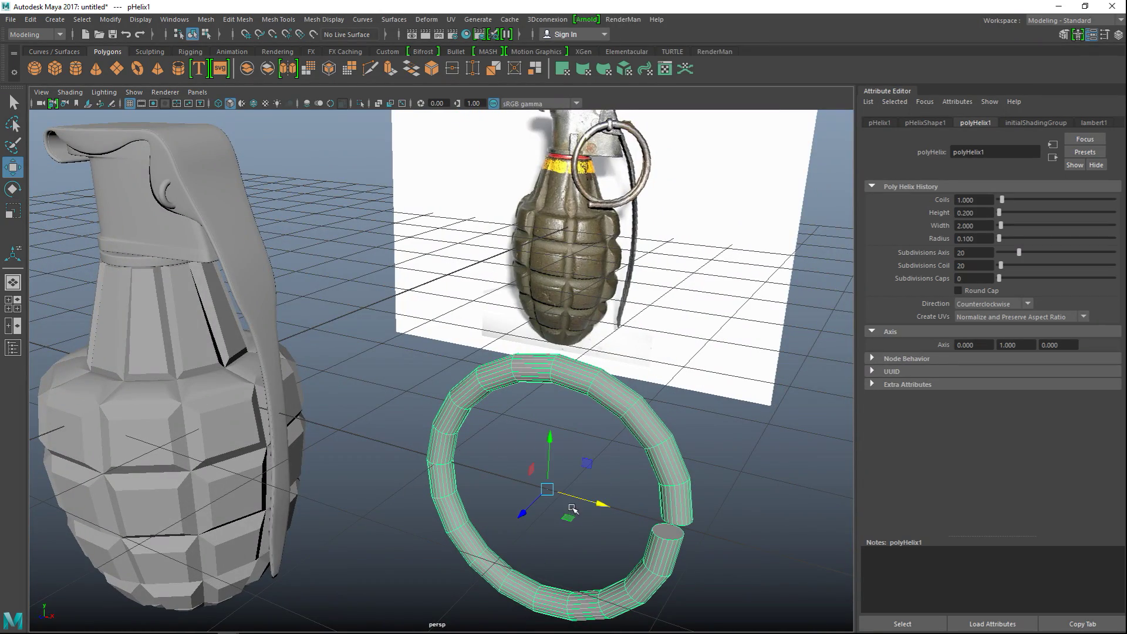
drag(595, 500, 232, 400)
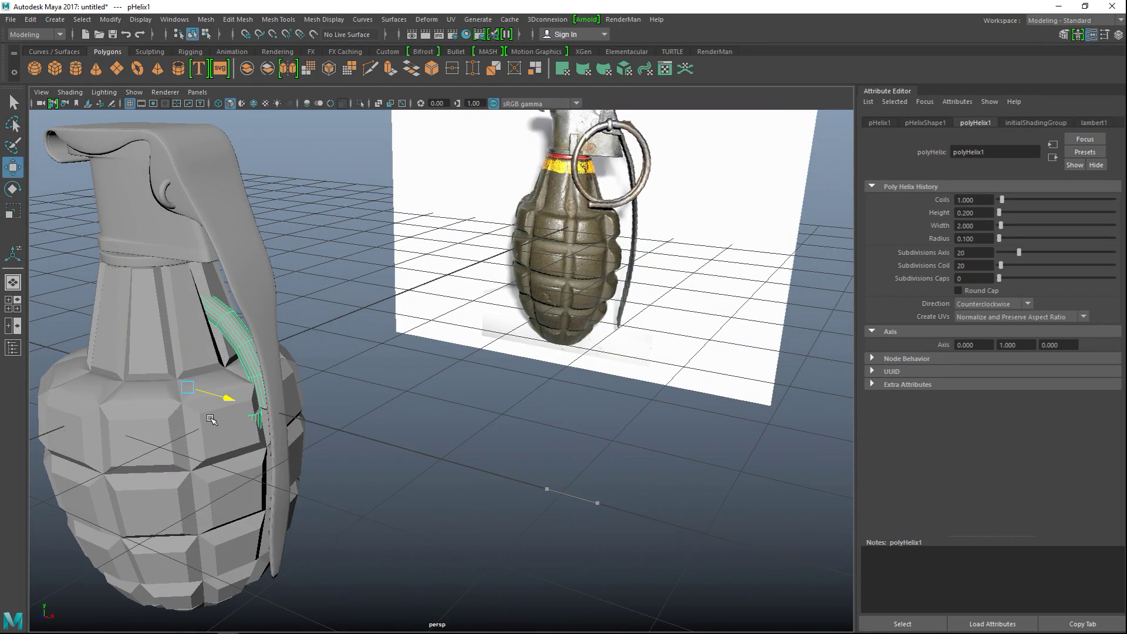
drag(141, 406, 62, 438)
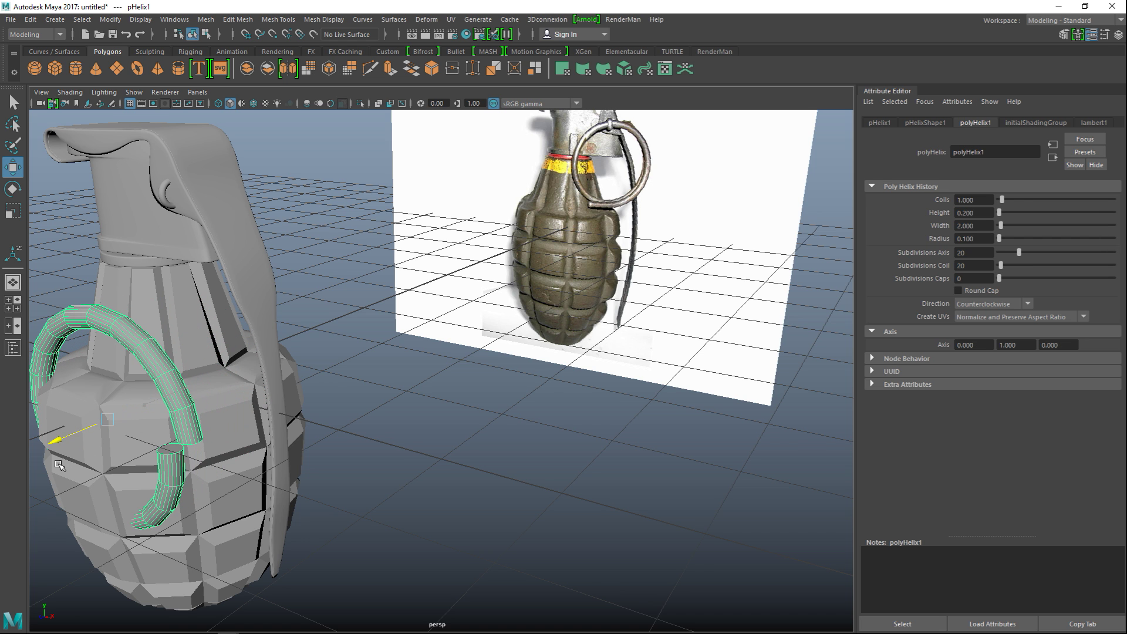
drag(98, 371, 123, 251)
alt+drag(196, 305, 605, 423)
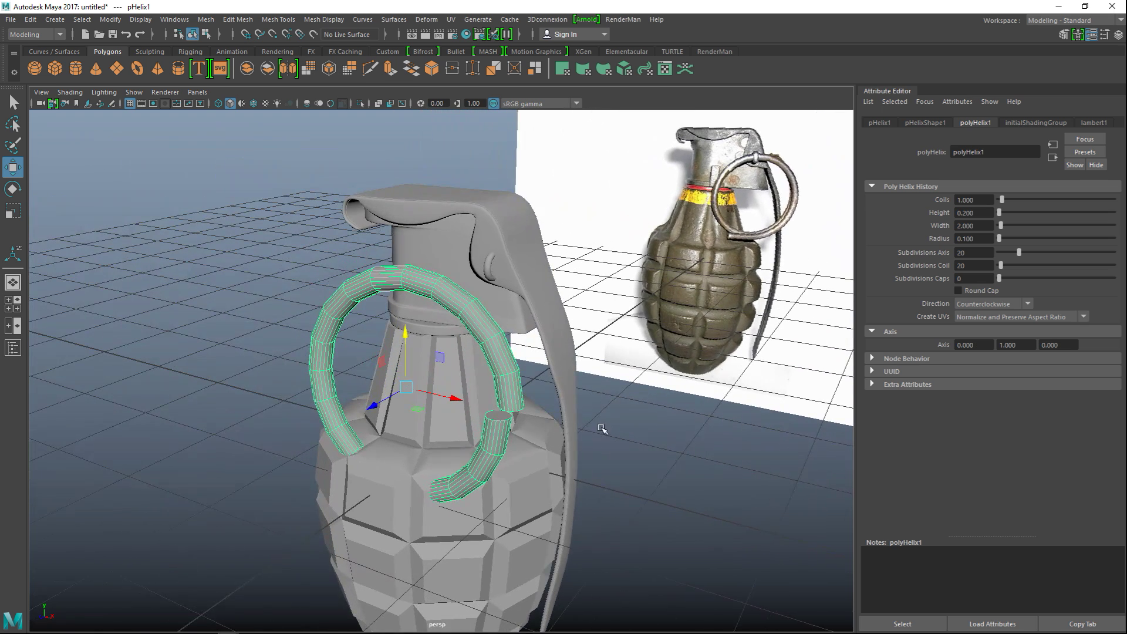
- Scale the ring to the size of the reference's pull ring and position it over that ring in the front view
key(r)
drag(406, 386, 274, 407)
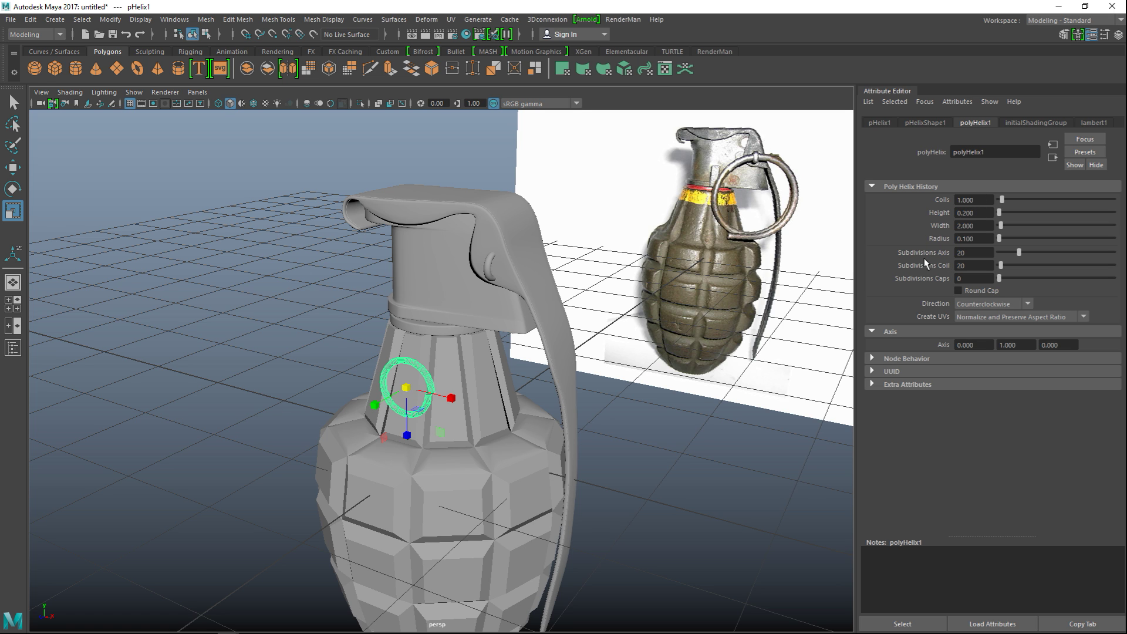
key(space)
key(space)
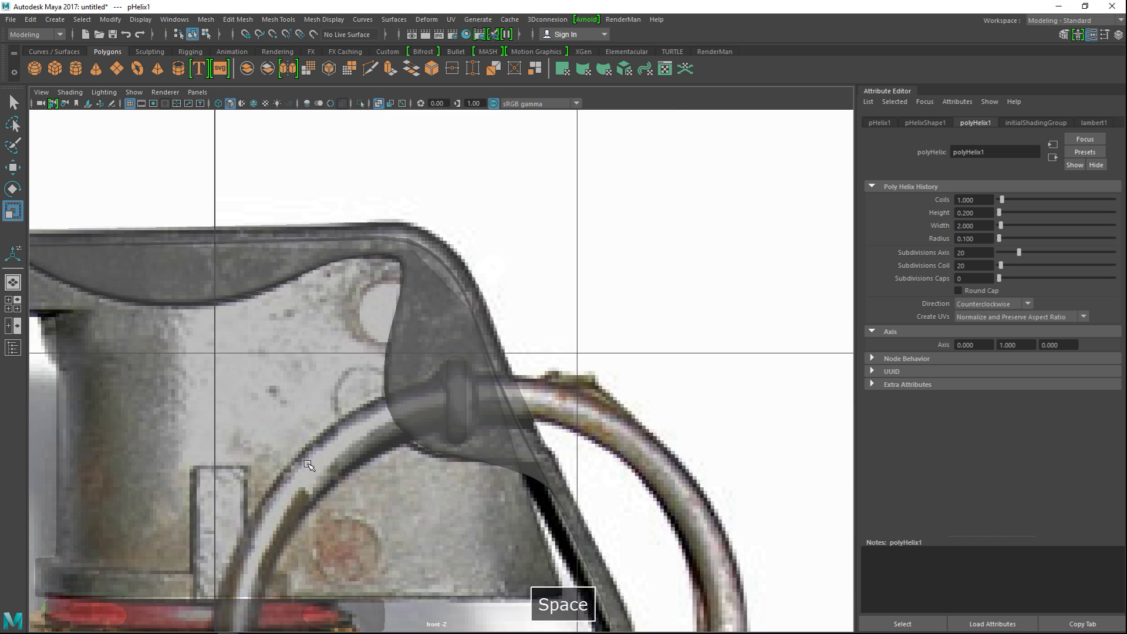
scroll(409, 502, down, 5)
scroll(409, 502, up, 5)
drag(392, 485, 552, 486)
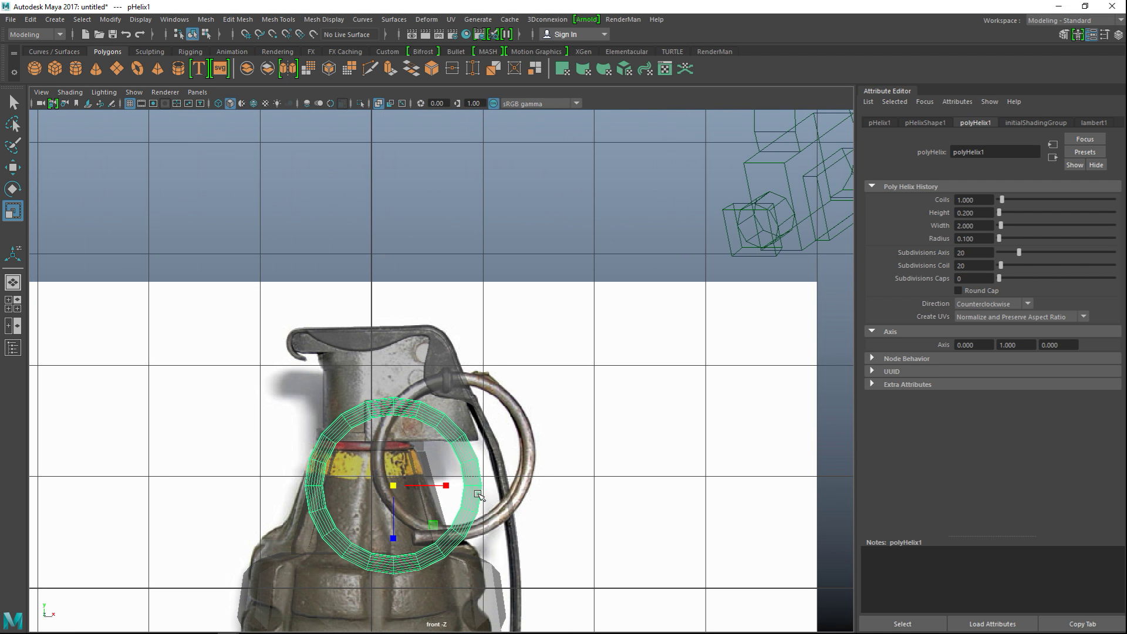
key(w)
drag(388, 486, 451, 455)
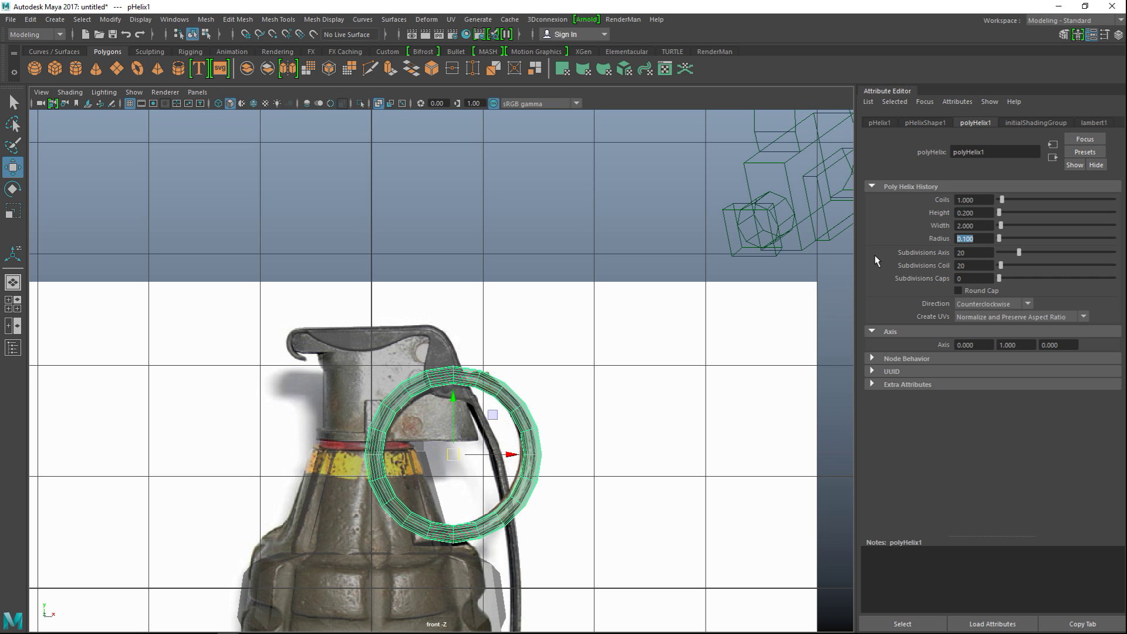
- Thin the ring by setting its radius to 0.05 and adjust its position over the reference ring
text(0.05)
key(Return)
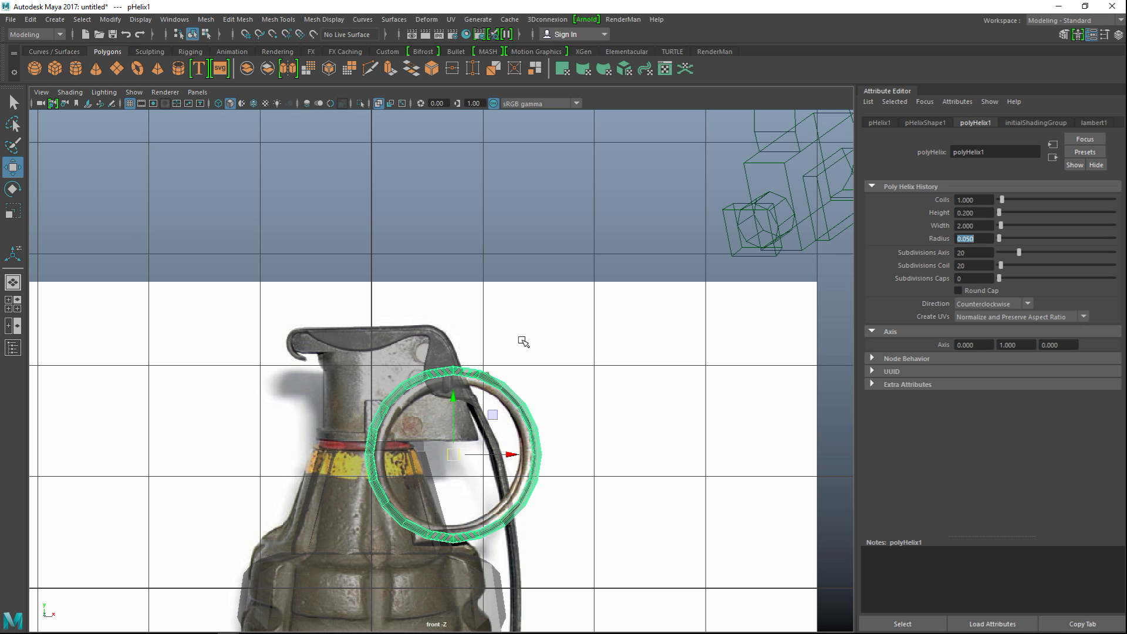
drag(454, 456, 438, 464)
key(r)
- Return to the perspective view and set the ring's helix height to 0.05 to bring its ends closer together
click(13, 304)
key(space)
alt+drag(596, 394, 619, 407)
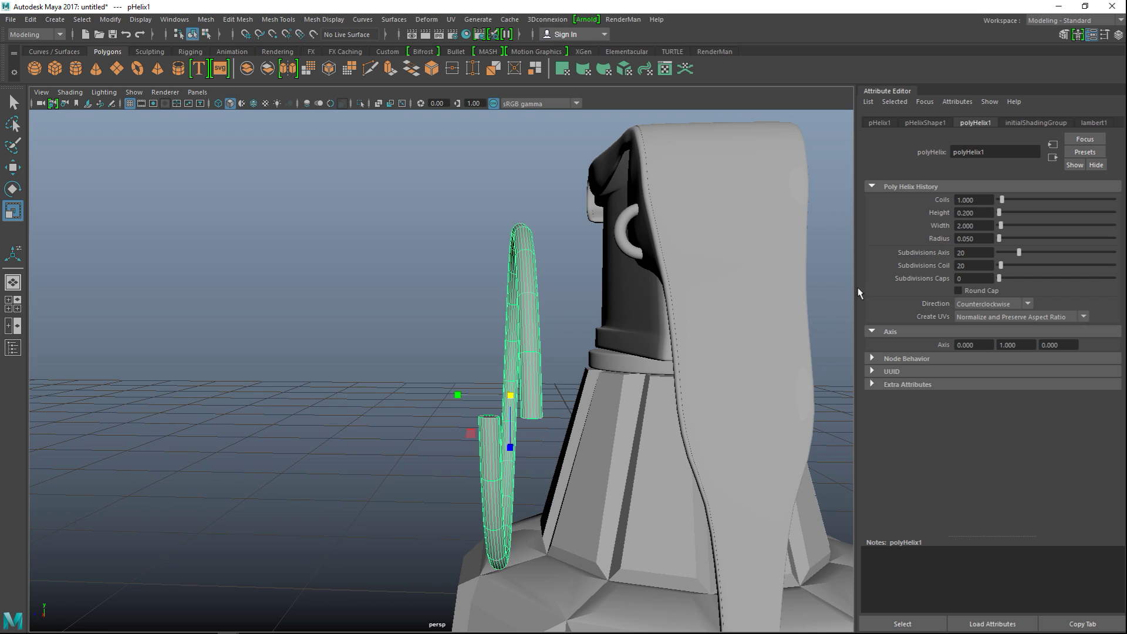
drag(960, 213, 957, 213)
key(Return)
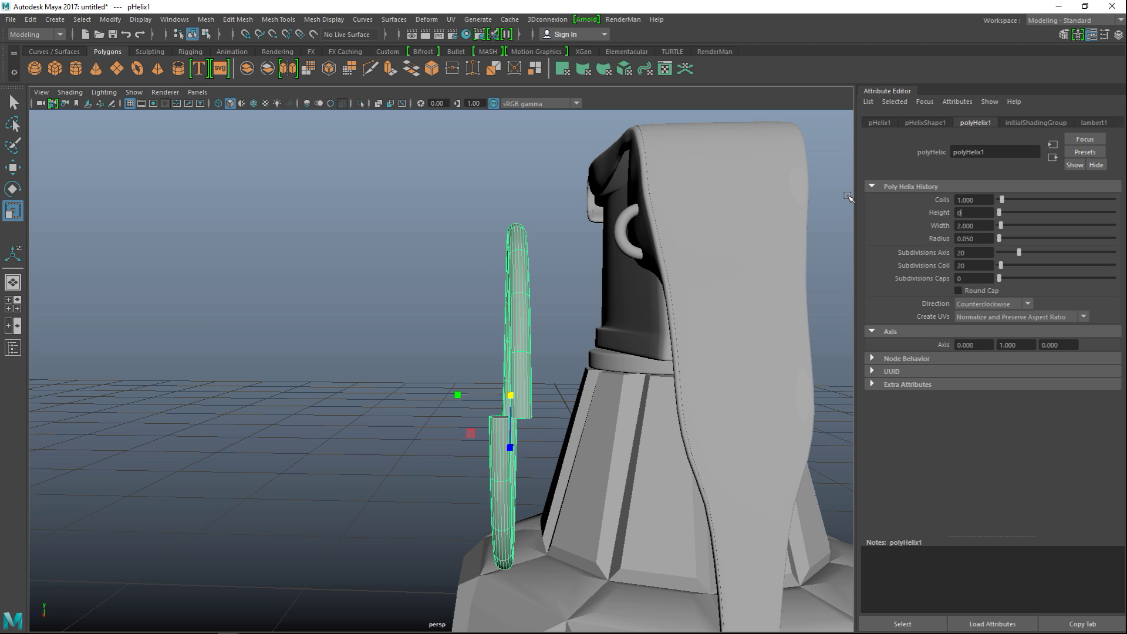
key(Return)
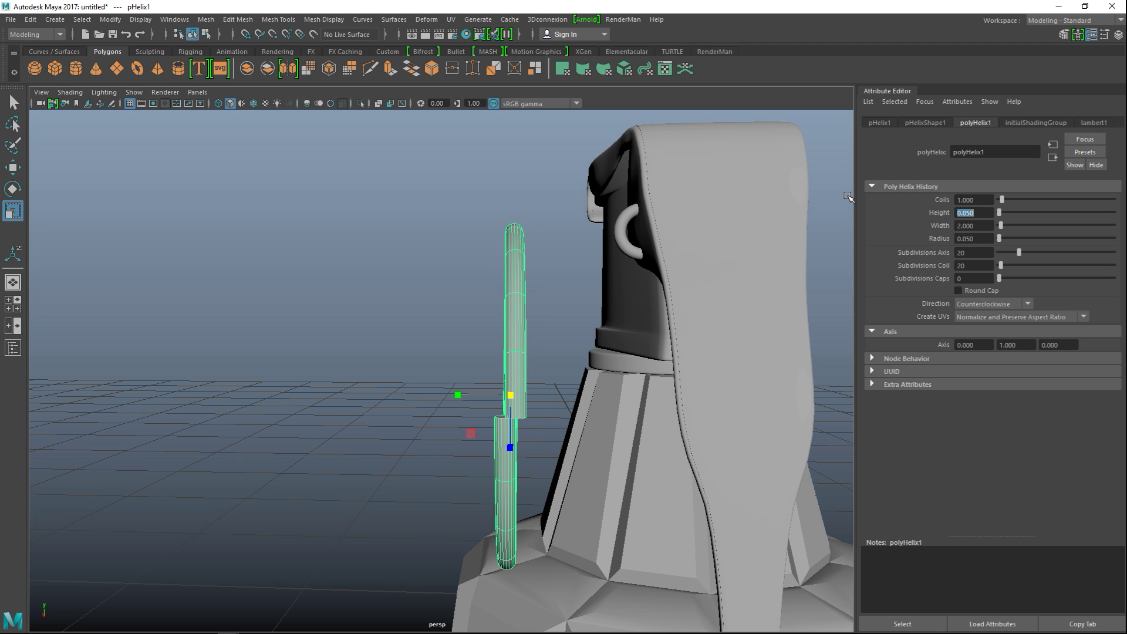
click(406, 266)
click(515, 311)
alt+drag(353, 352, 410, 367)
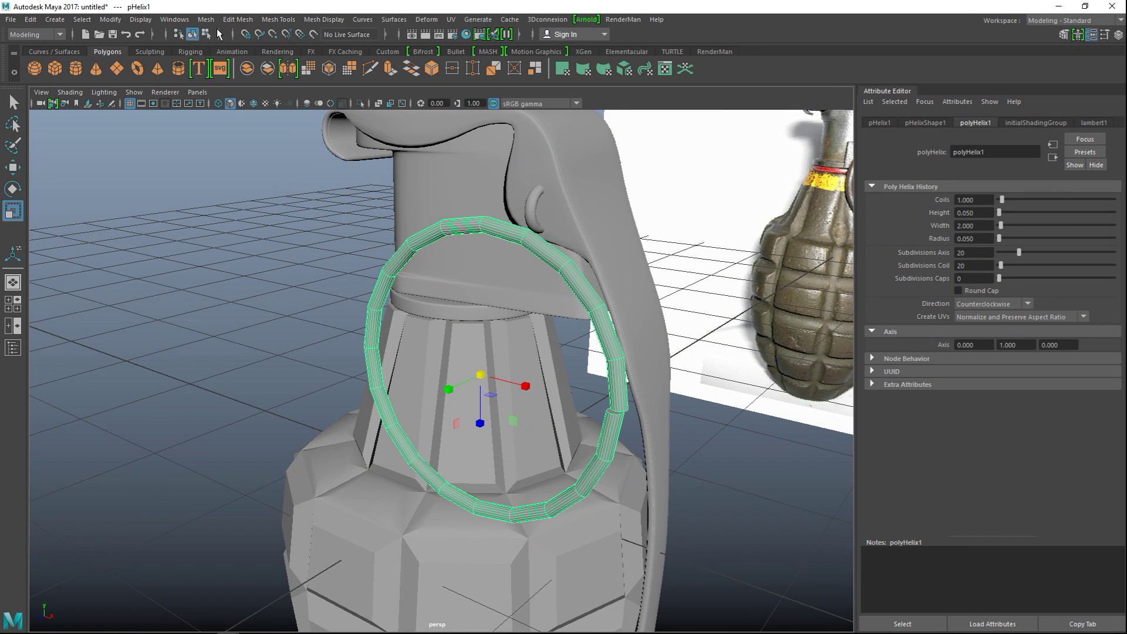
- Try inserting an edge loop near the ring's open end with the Insert Edge Loop tool
click(246, 20)
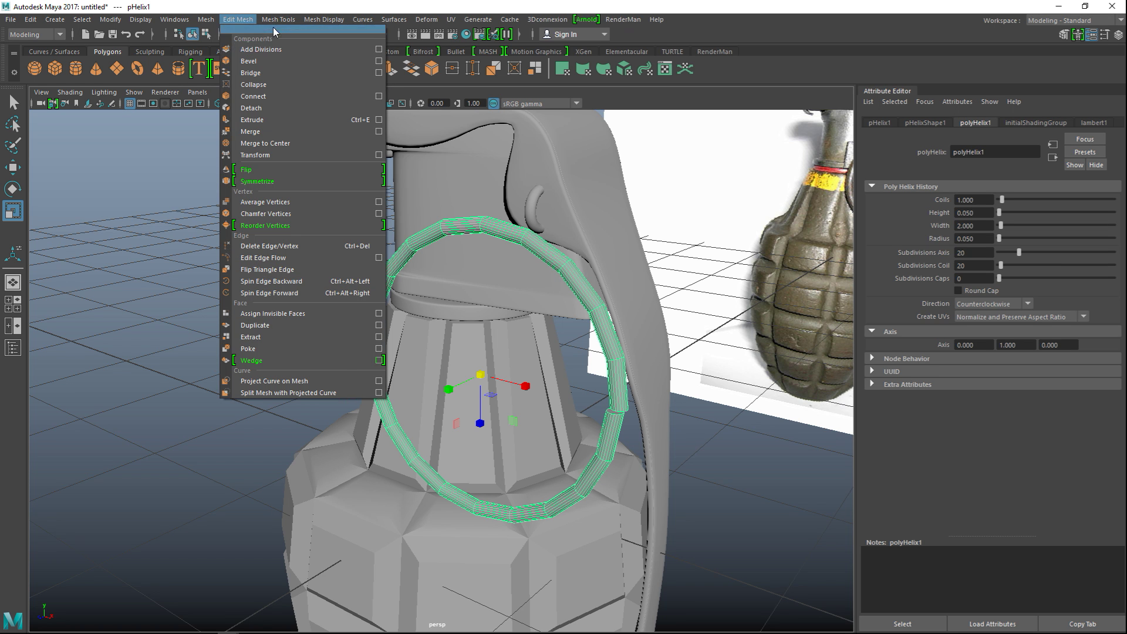
click(342, 108)
scroll(612, 374, up, 3)
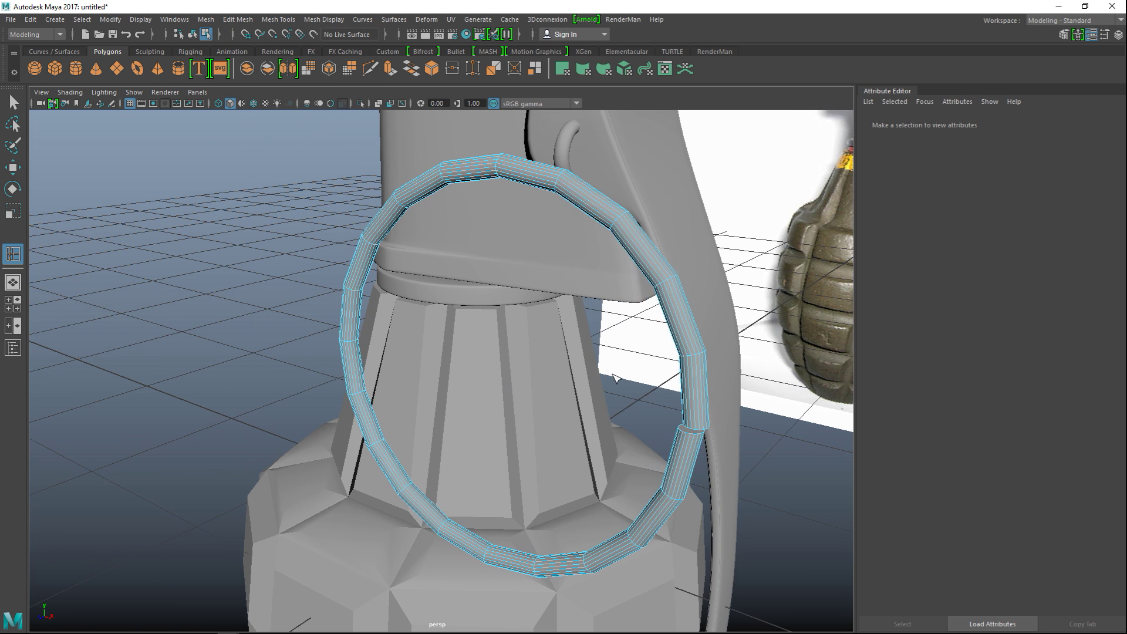
scroll(613, 376, up, 4)
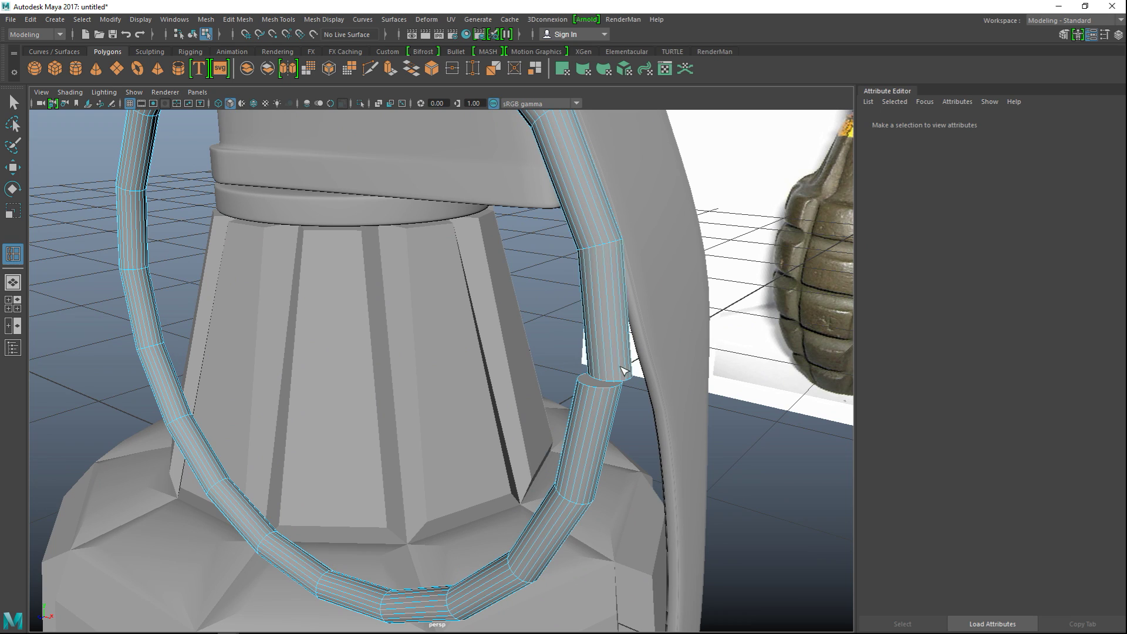
click(625, 379)
key(ctrl+z)
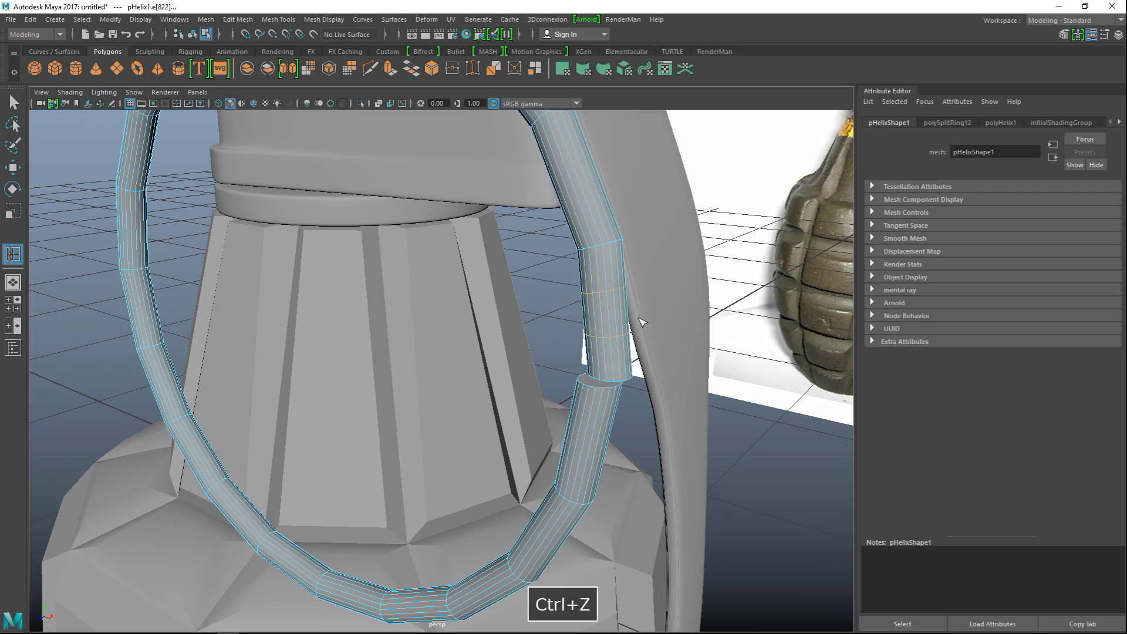
- Set the Insert Edge Loop tool to equal distance from edge and insert supporting loops close to the ring's open ends
click(253, 22)
mouse_move(278, 19)
click(381, 108)
click(263, 295)
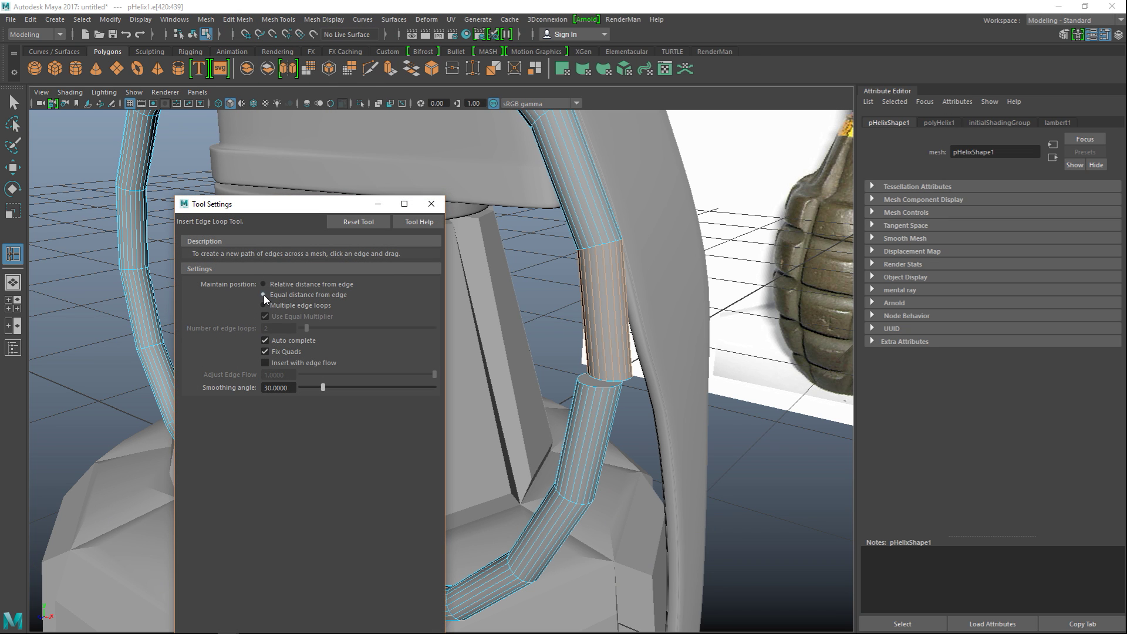
click(432, 204)
drag(610, 367, 627, 395)
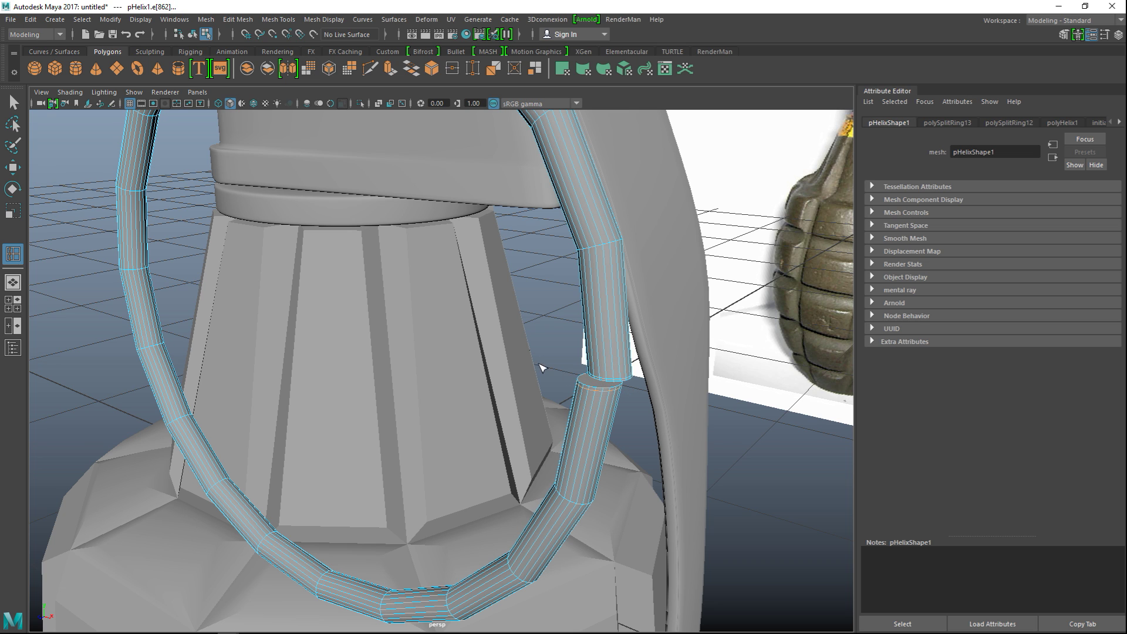
- Return the pull ring to object mode and smooth its mesh once
key(q)
right_drag(594, 249, 646, 238)
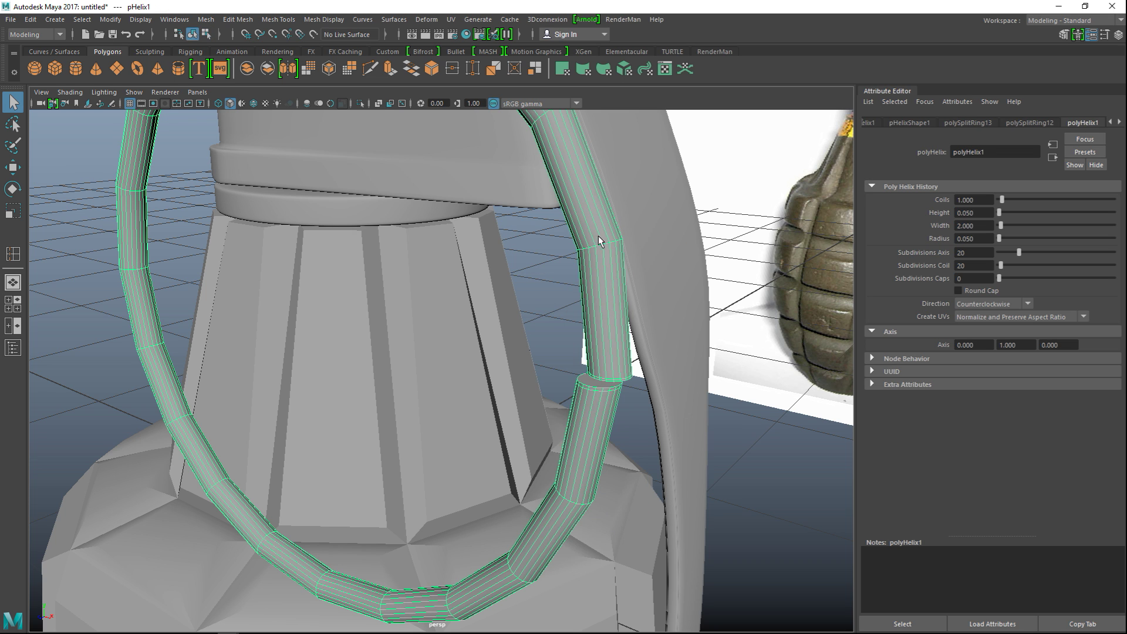
click(206, 19)
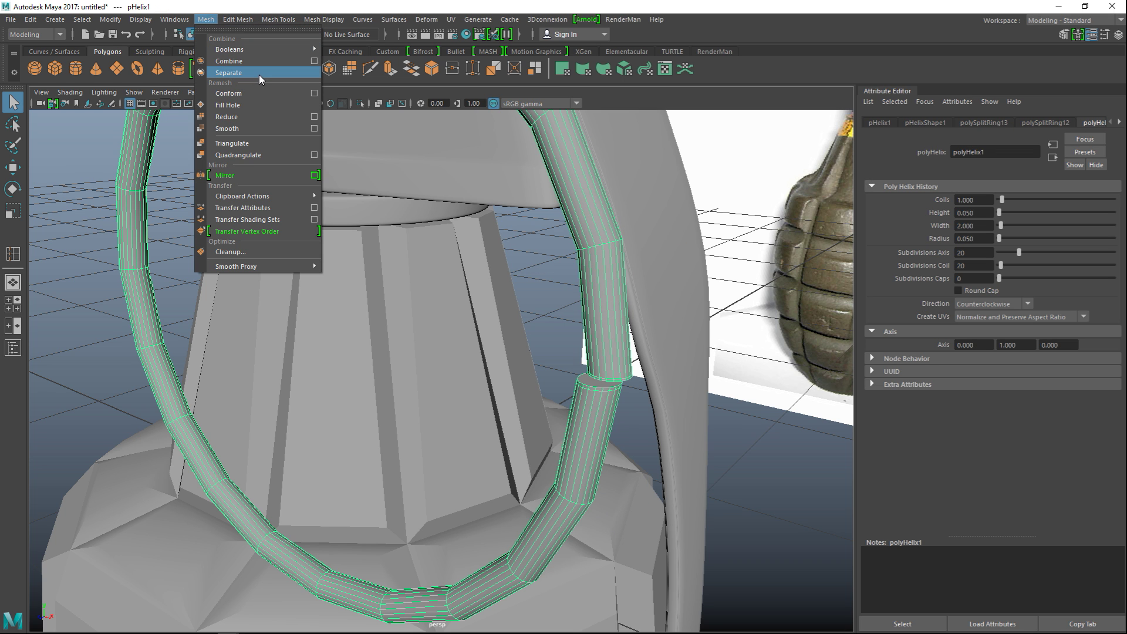
click(242, 128)
scroll(721, 435, down, 5)
click(721, 428)
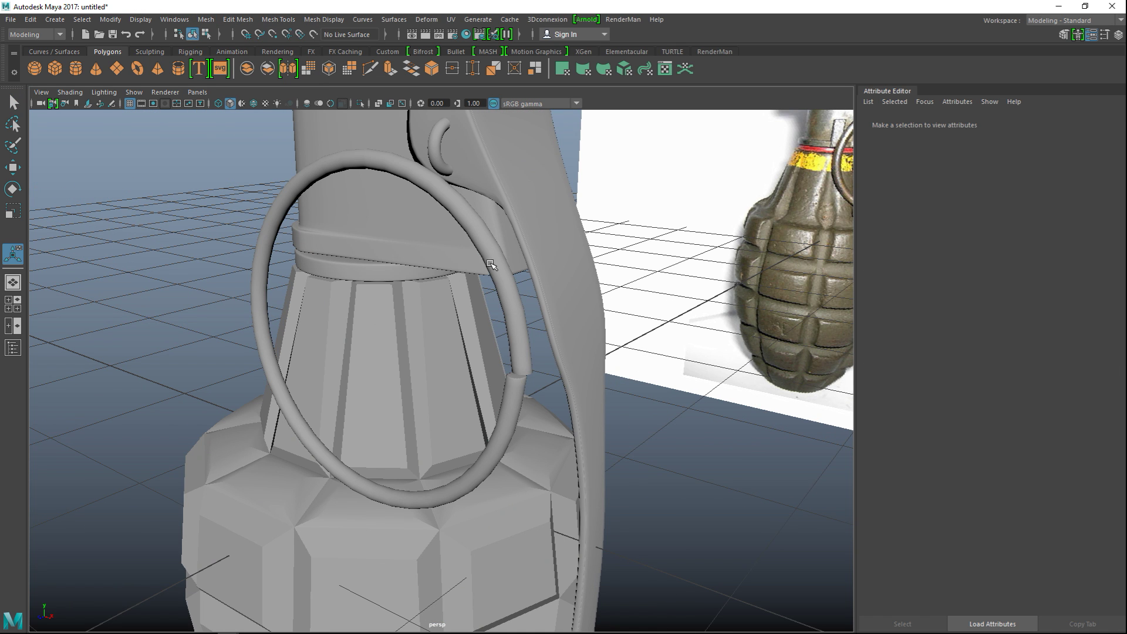
- Move the smoothed ring so that its upper edge passes through the small loop on the lever
click(492, 271)
alt+middle_drag(292, 352, 288, 442)
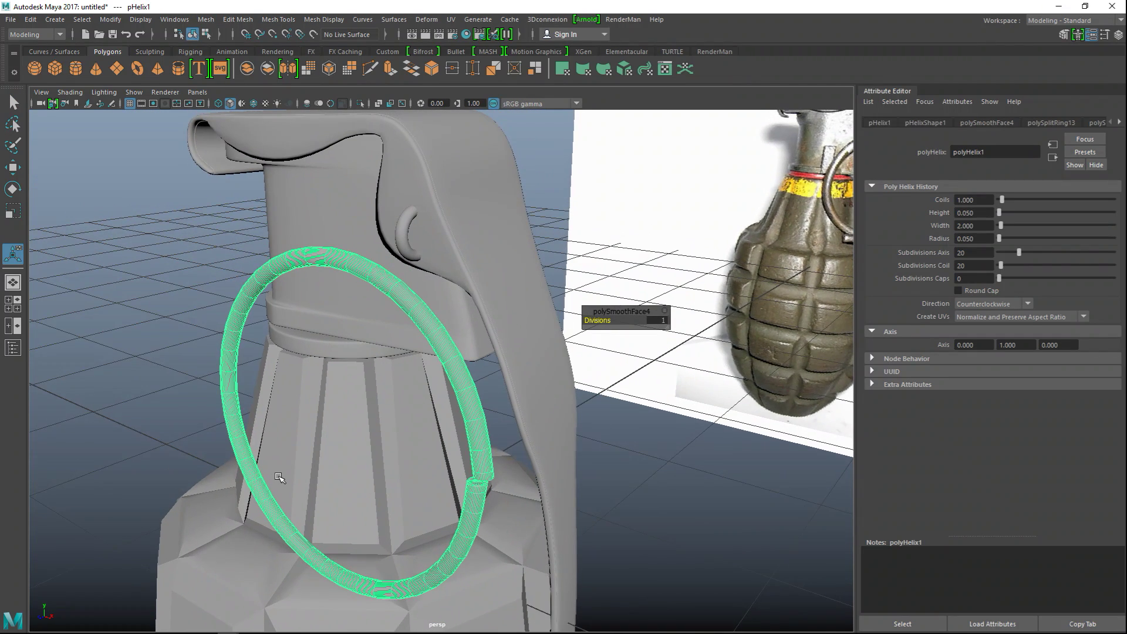
key(w)
drag(288, 441, 389, 419)
alt+drag(437, 454, 326, 448)
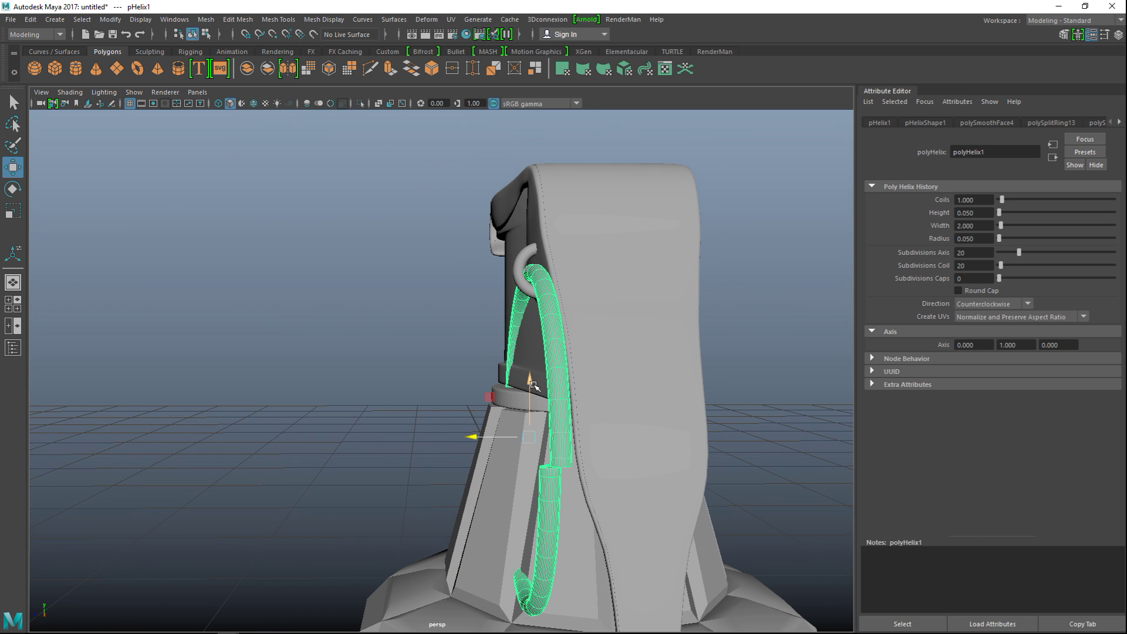
drag(529, 382, 531, 378)
alt+drag(389, 390, 498, 411)
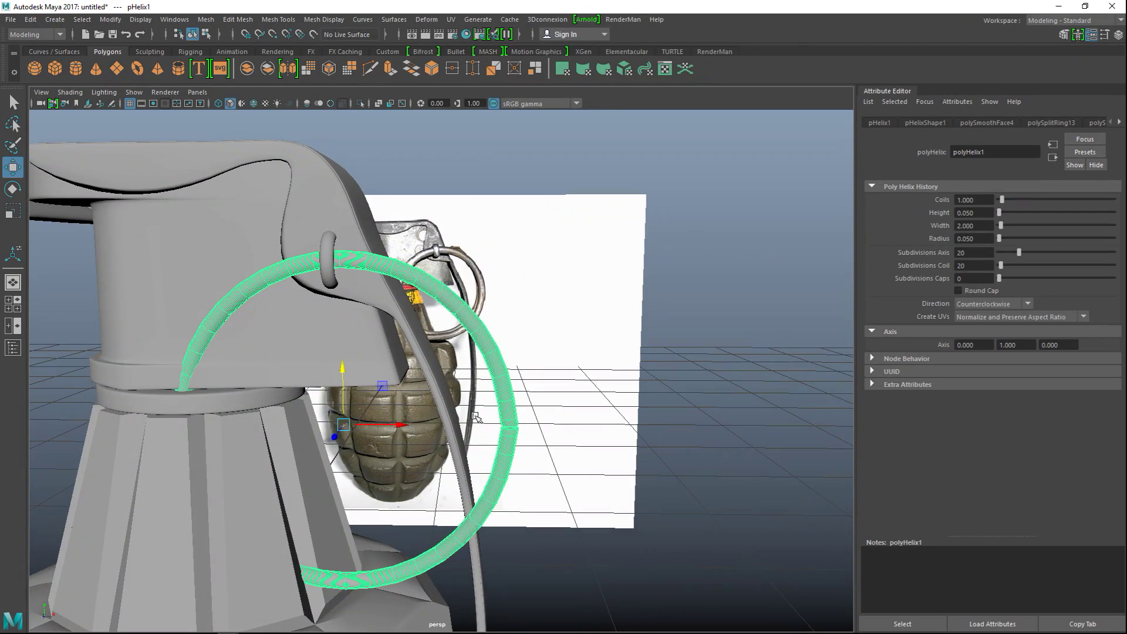
- In the front view, move the ring's pivot up to its top, where it meets the small loop
key(space)
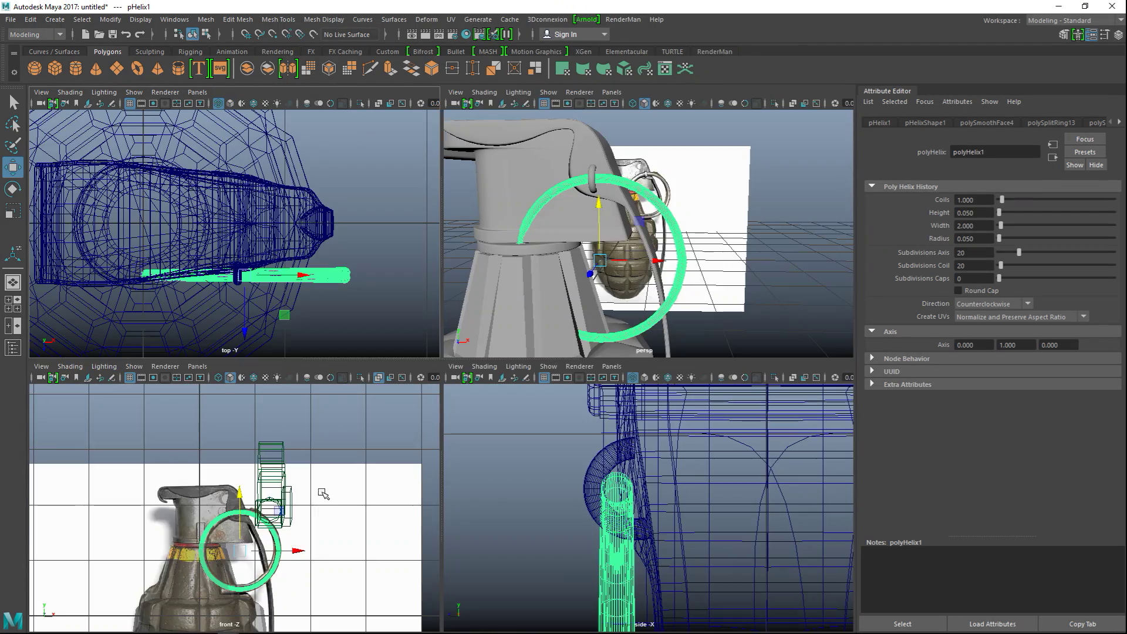
key(space)
scroll(423, 499, up, 4)
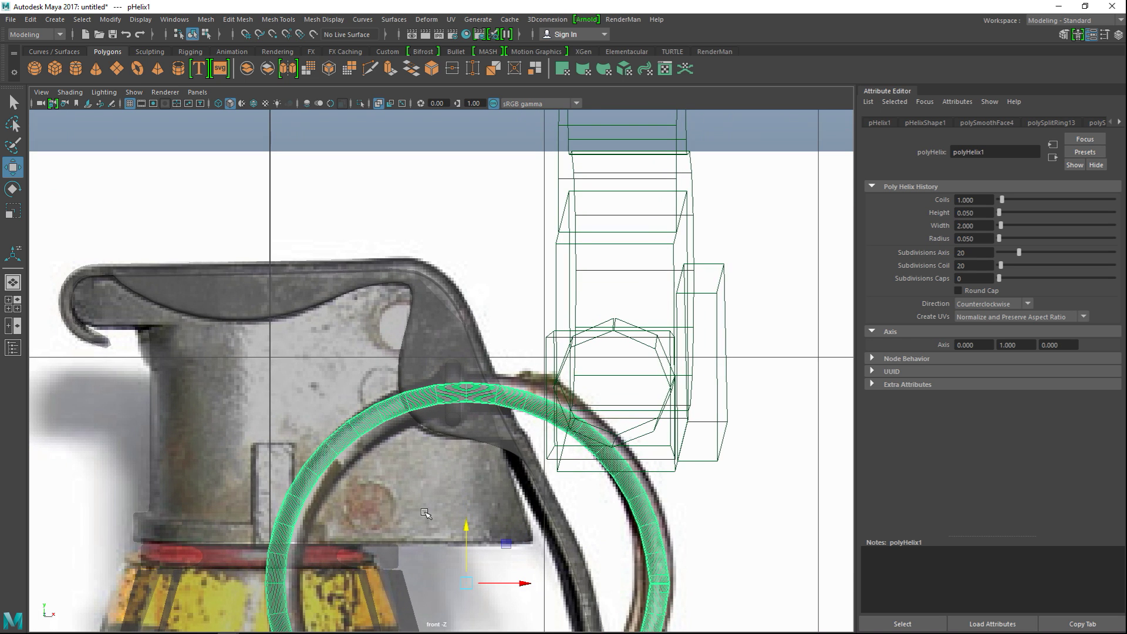
key(Insert)
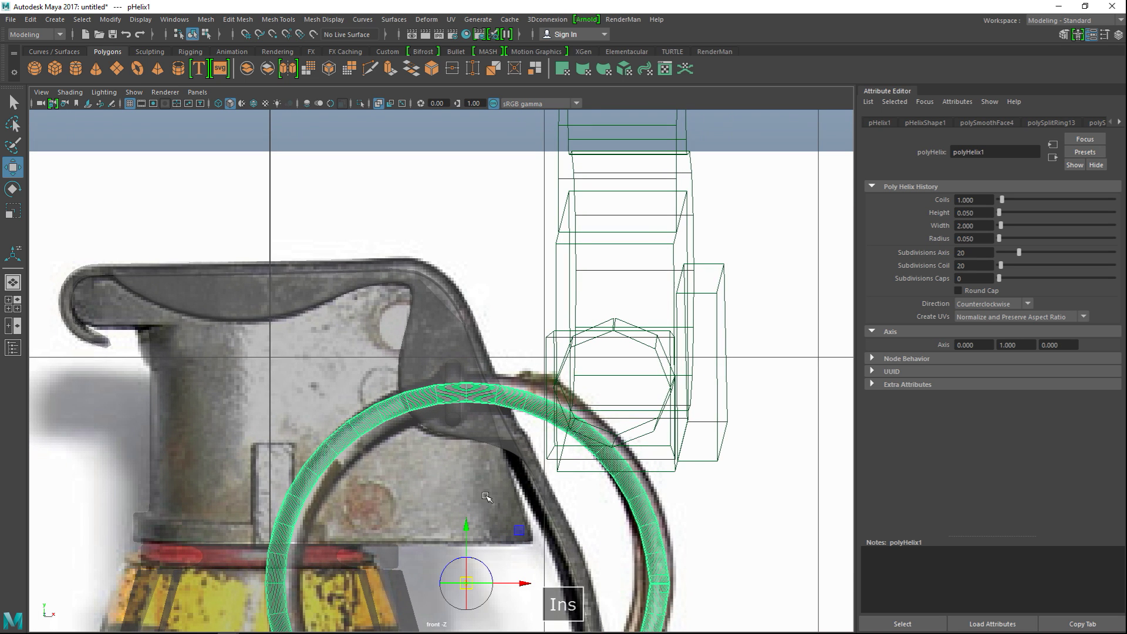
drag(459, 524, 458, 332)
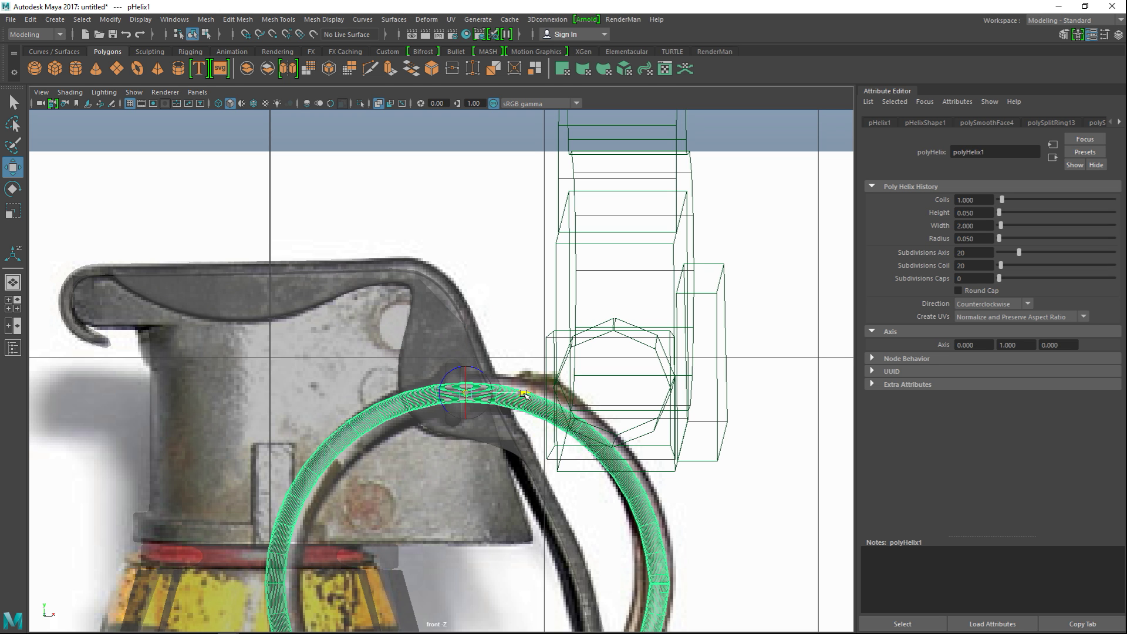
- In the side view, rotate the ring about its top pivot so its lower end tilts outward, away from the grenade body
key(space)
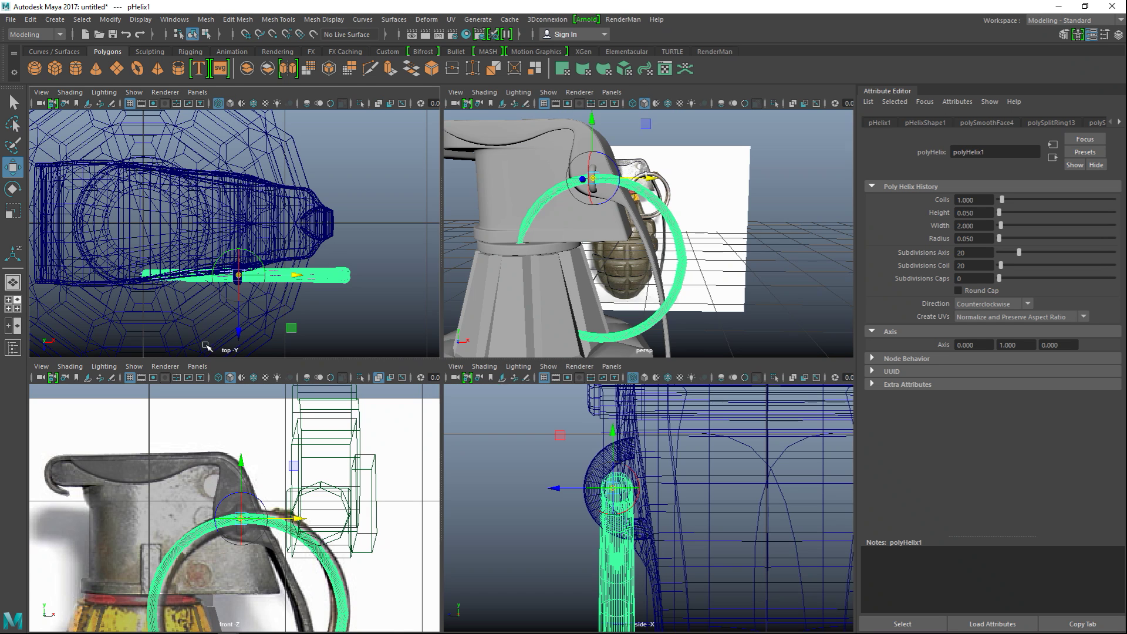
key(space)
scroll(541, 461, down, 5)
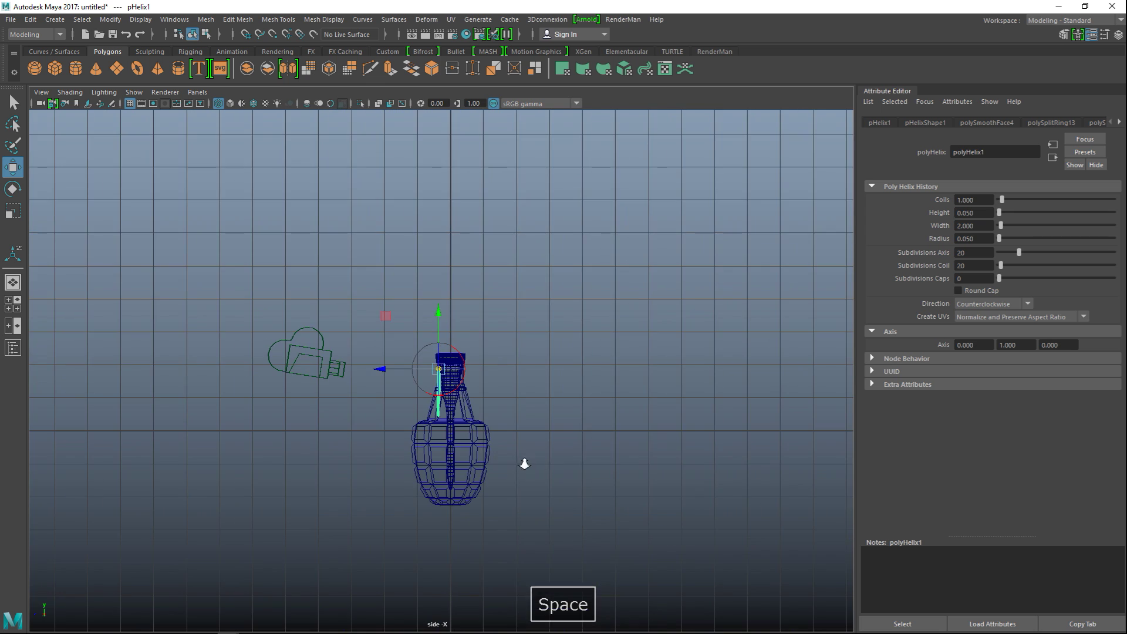
scroll(524, 464, up, 5)
key(e)
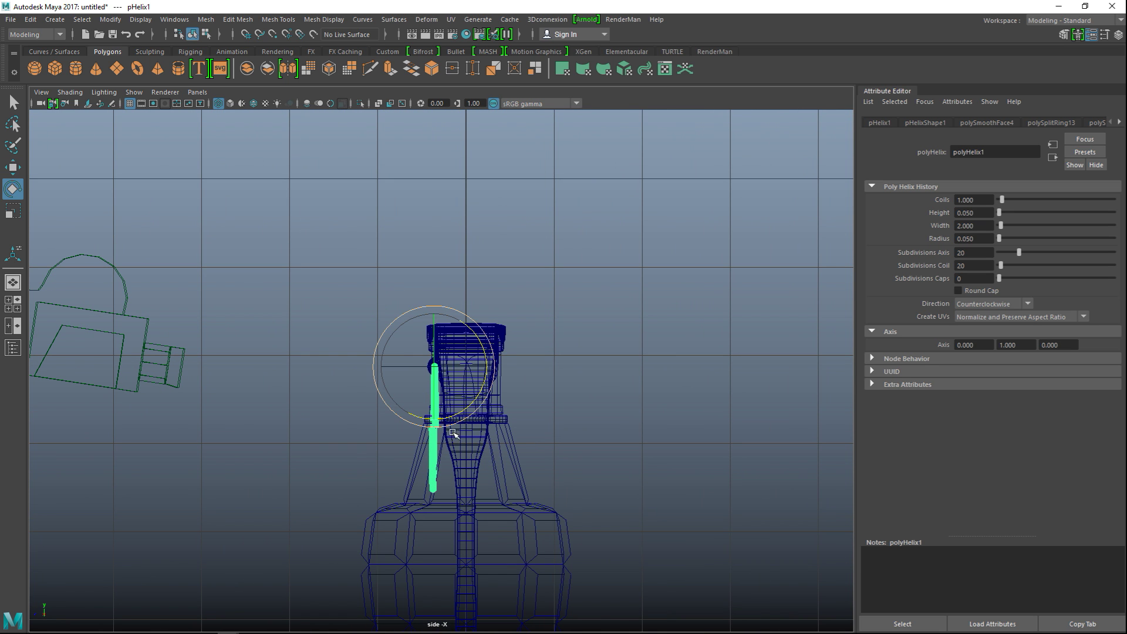
drag(461, 421, 445, 425)
scroll(443, 427, up, 5)
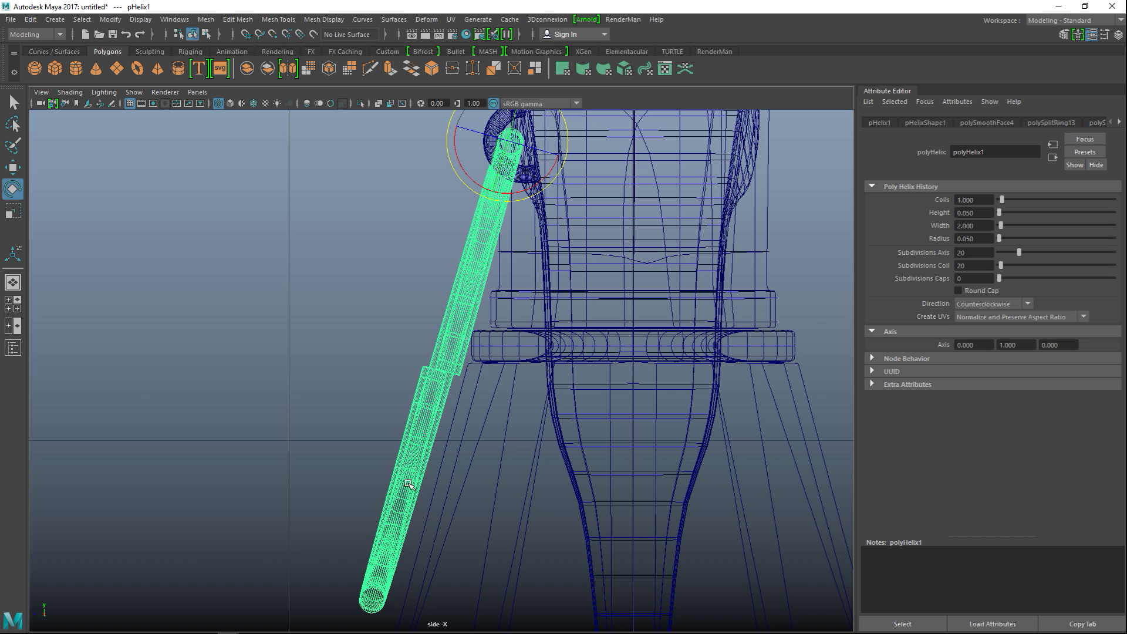
scroll(405, 486, down, 5)
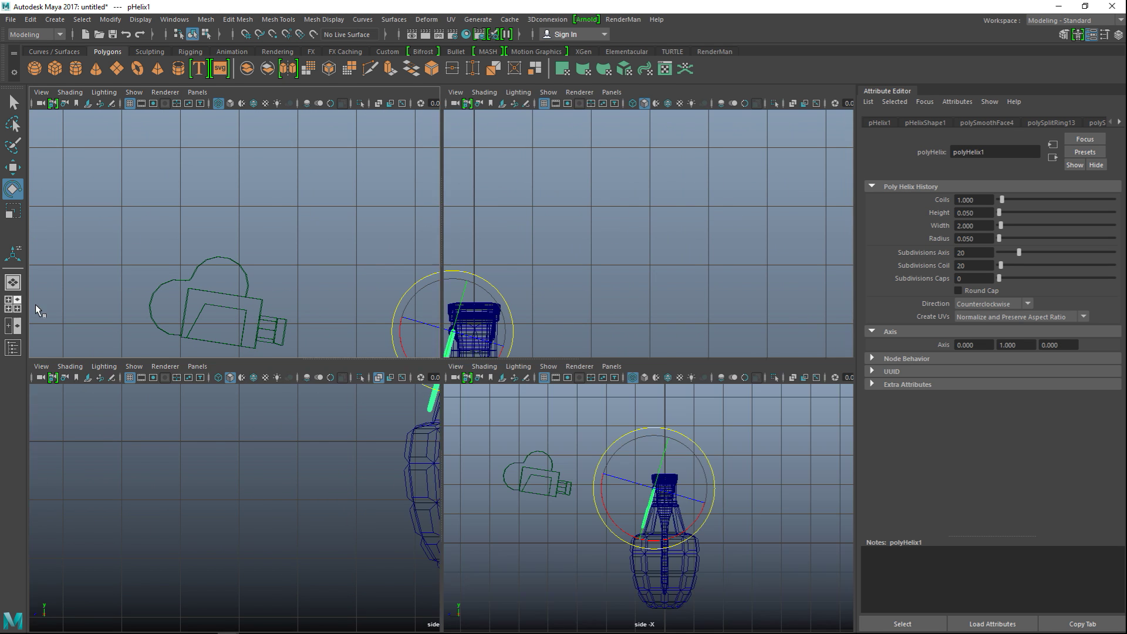
- Return to the perspective view and hide the grenade reference image plane
key(space)
key(space)
click(711, 280)
scroll(712, 267, down, 5)
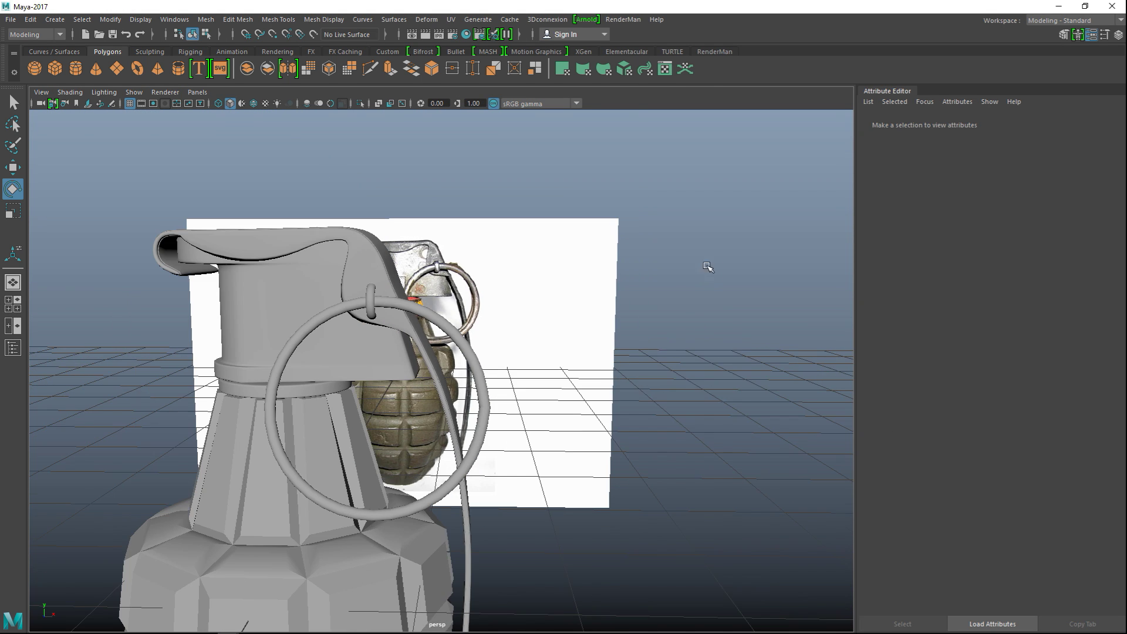
alt+drag(708, 290, 470, 397)
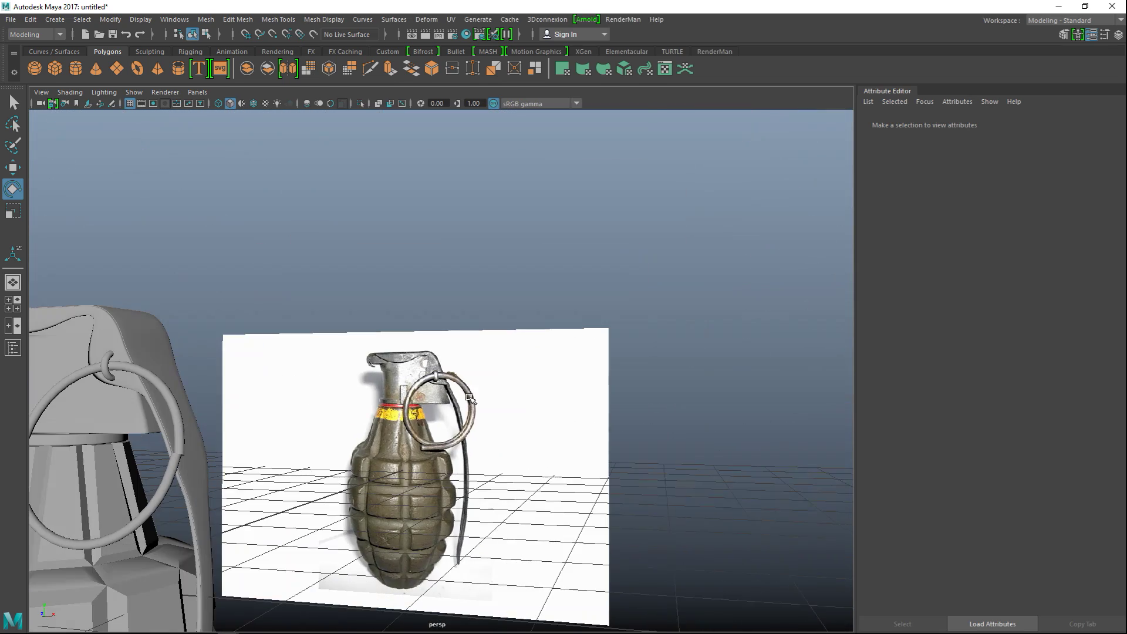
drag(543, 270, 681, 404)
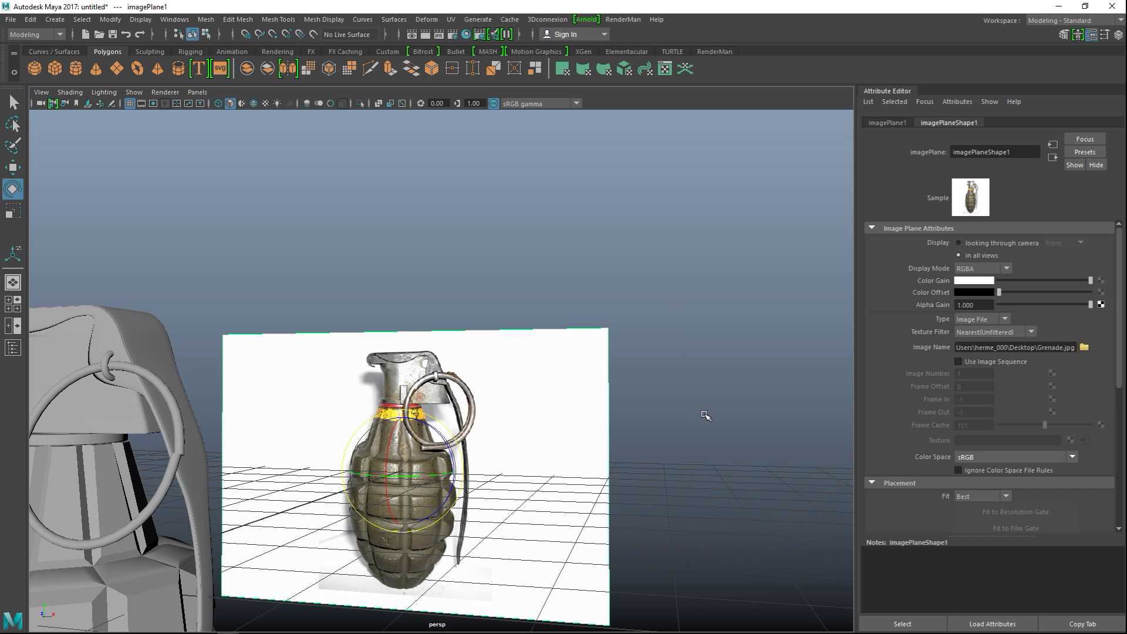
key(ctrl+h)
- Examine the whole grenade from several angles, including its wireframe with all parts selected
alt+right_drag(687, 420, 615, 423)
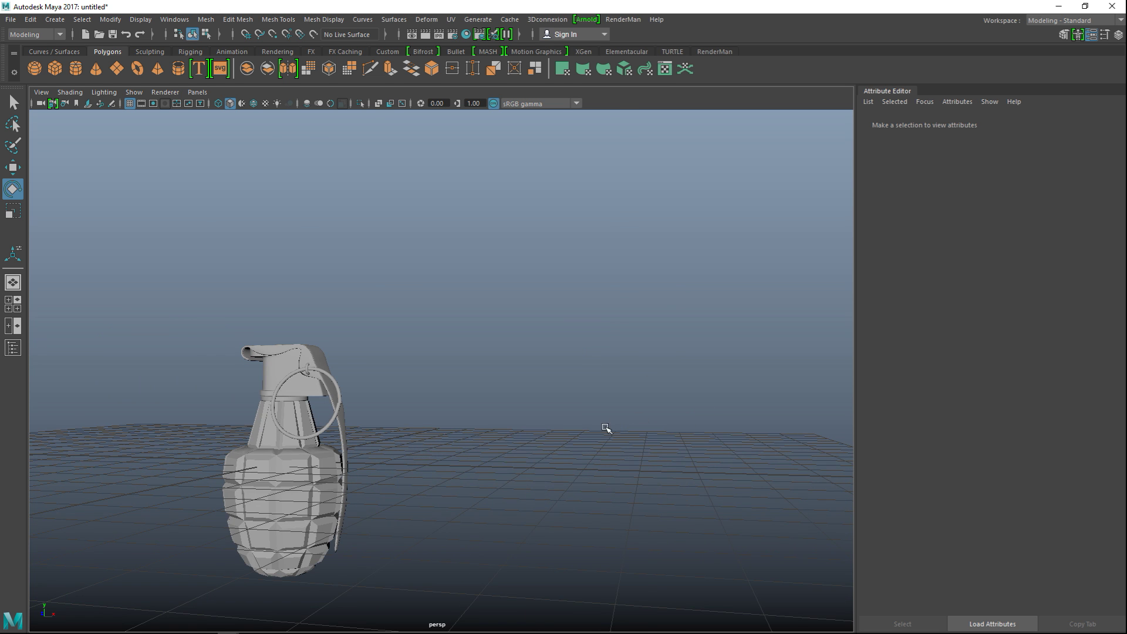
alt+middle_drag(543, 472, 666, 369)
scroll(645, 382, up, 6)
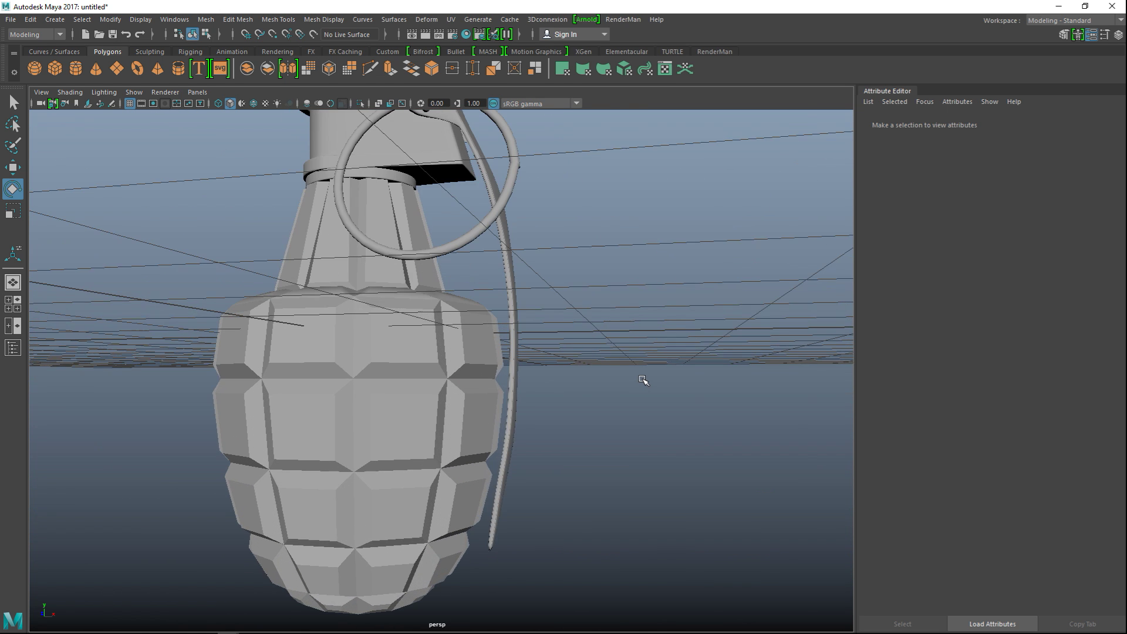
alt+drag(620, 394, 329, 446)
scroll(411, 440, down, 5)
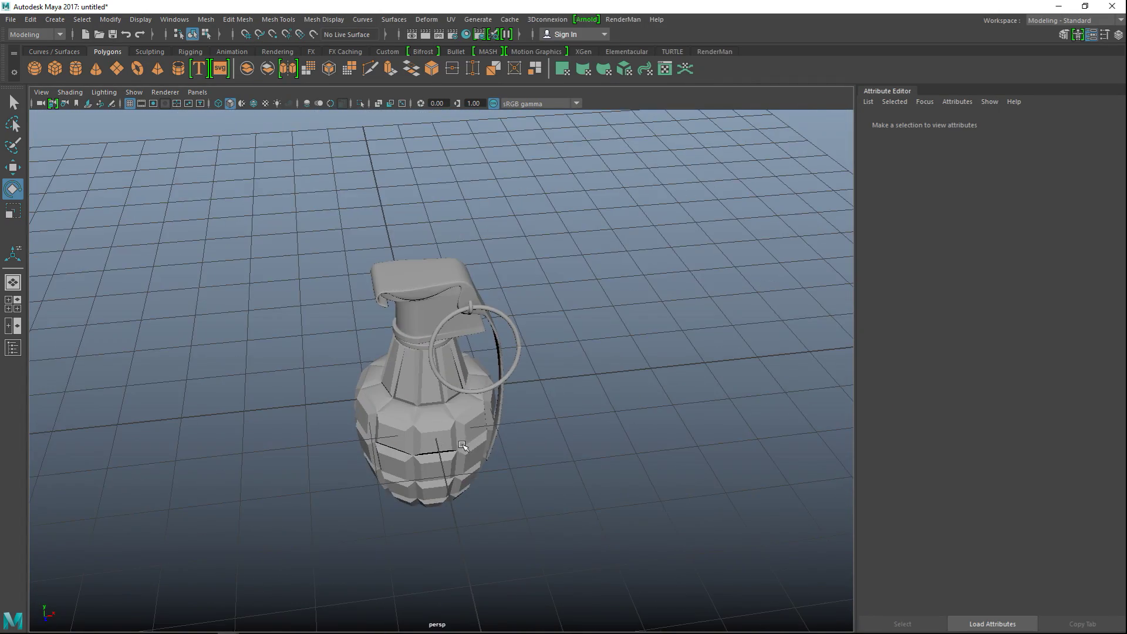
alt+drag(508, 438, 496, 458)
drag(310, 229, 628, 545)
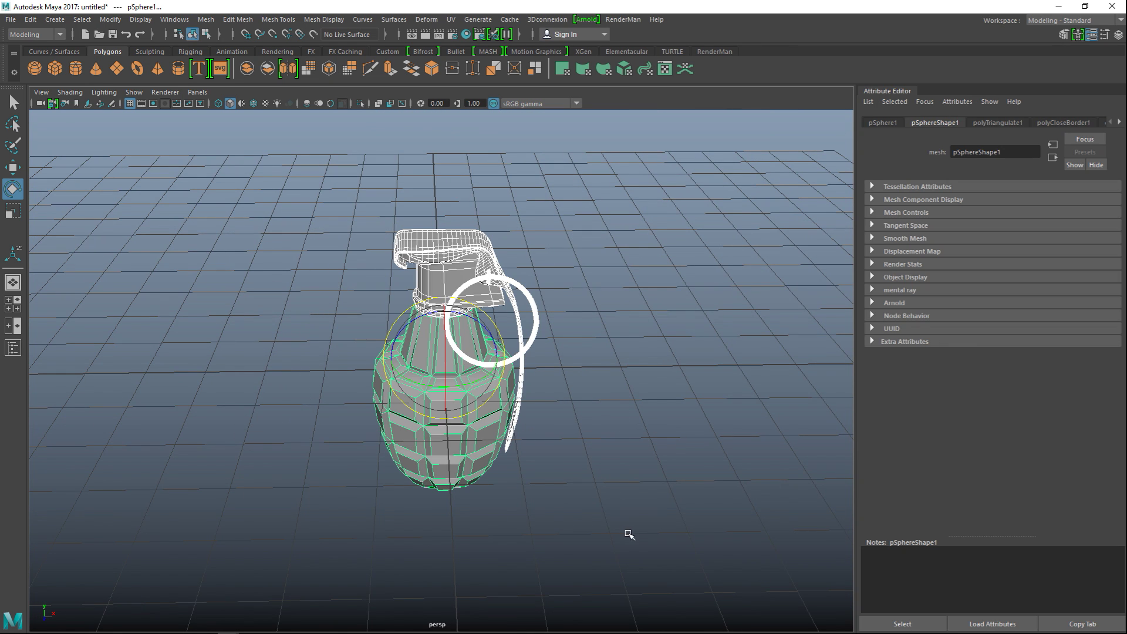
scroll(604, 423, up, 8)
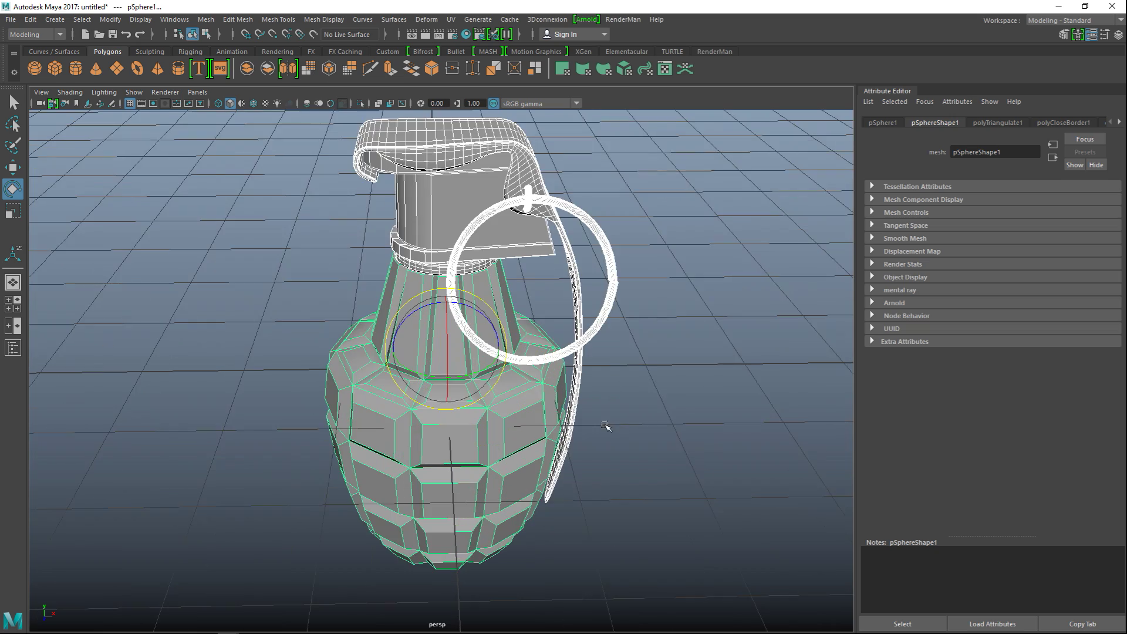
mouse_move(623, 490)
alt+mouse_down()
mouse_move(627, 468)
mouse_move(614, 483)
alt+mouse_up()
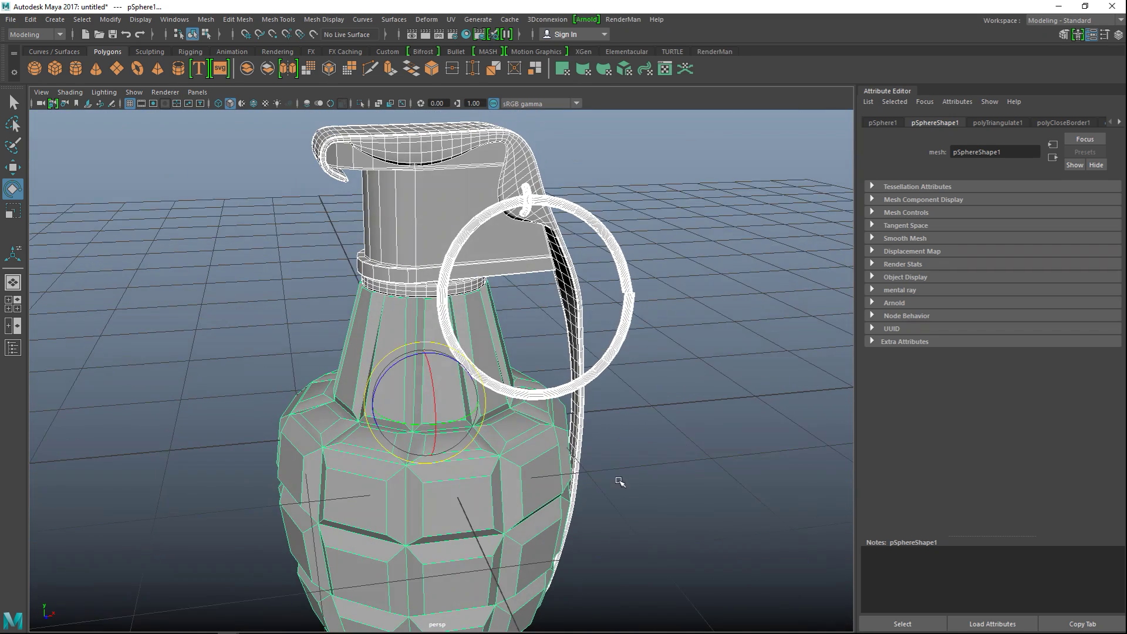
click(293, 278)
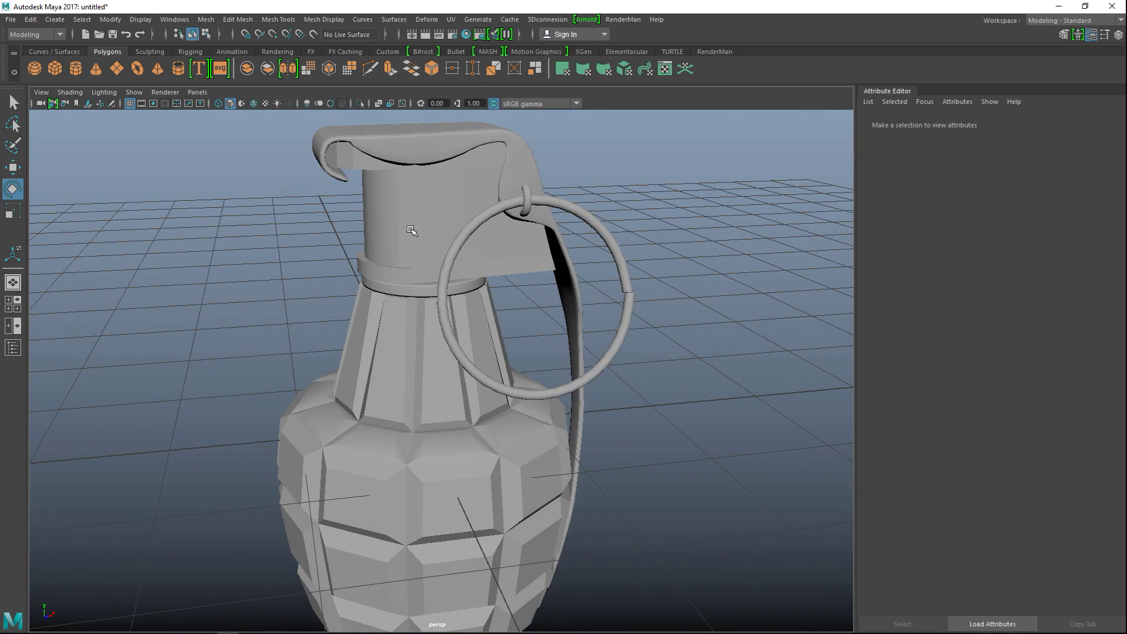
- Smooth the cylindrical fuze head under the lever with one division
click(411, 230)
click(236, 23)
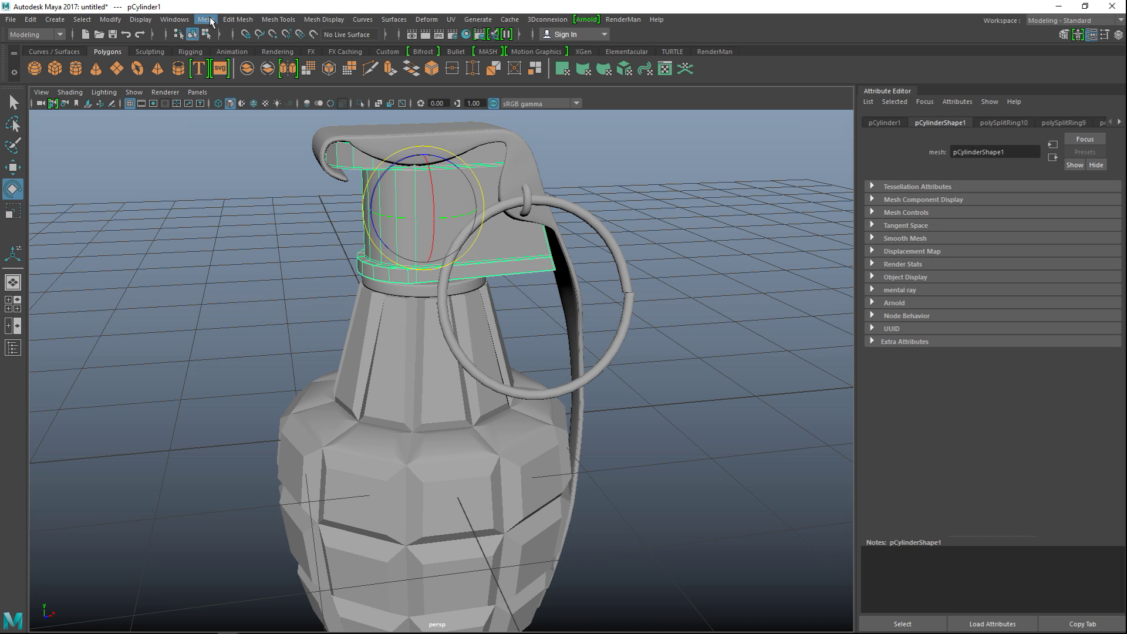
click(268, 126)
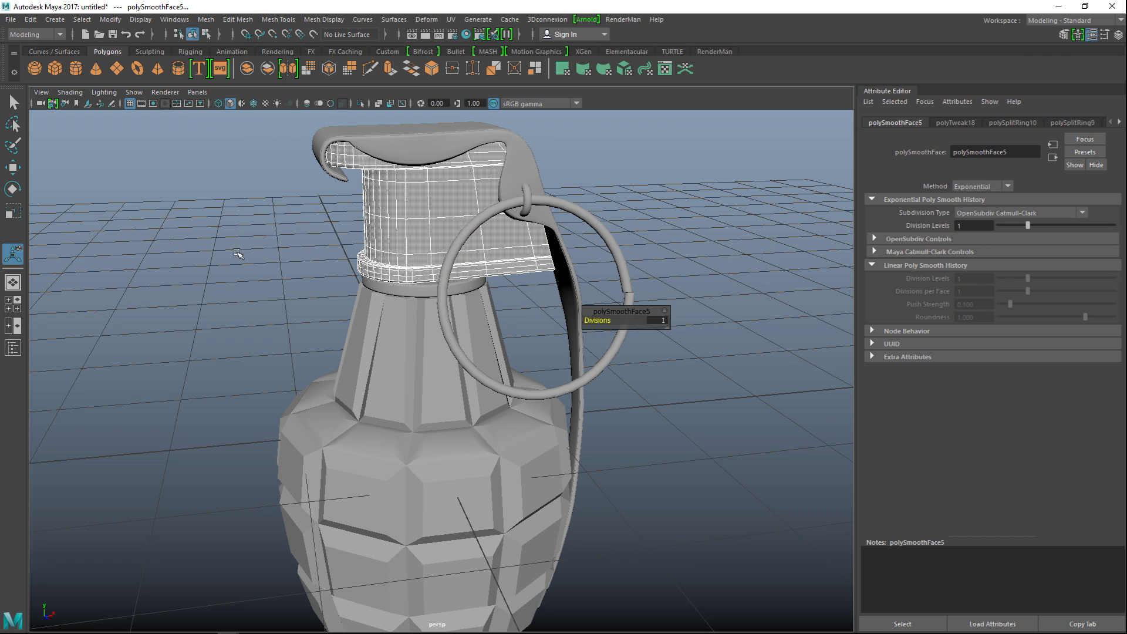
click(226, 264)
click(391, 147)
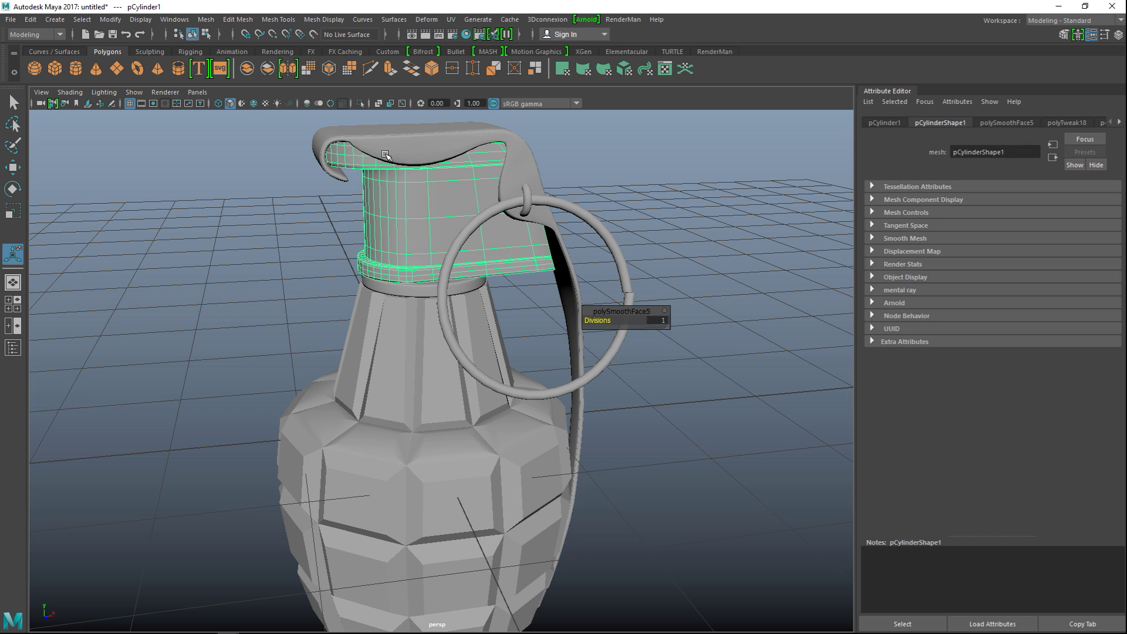
- Select all the grenade's parts and combine them into a single mesh
mouse_move(672, 407)
alt+mouse_down()
mouse_move(688, 301)
mouse_move(715, 405)
mouse_move(693, 407)
alt+mouse_up()
drag(254, 148, 681, 587)
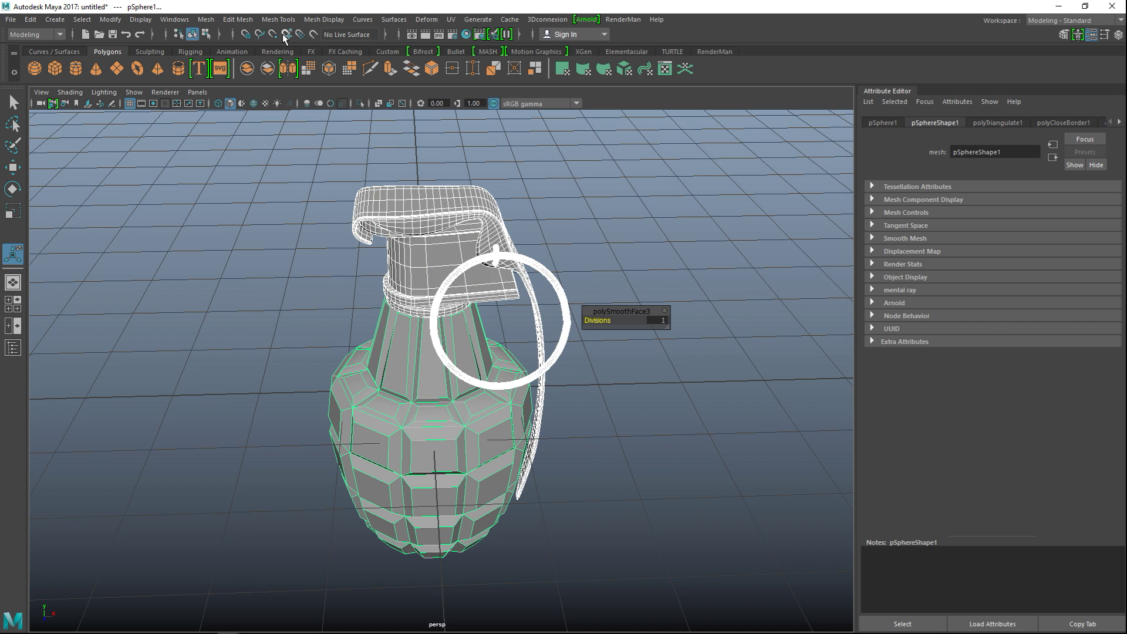
click(205, 19)
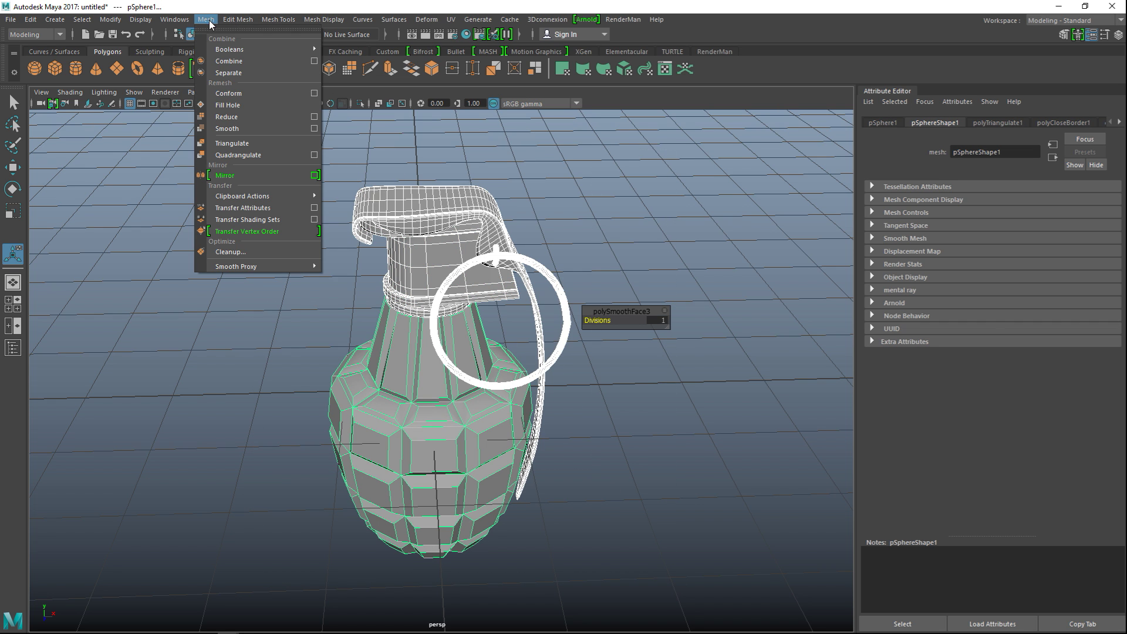
click(251, 61)
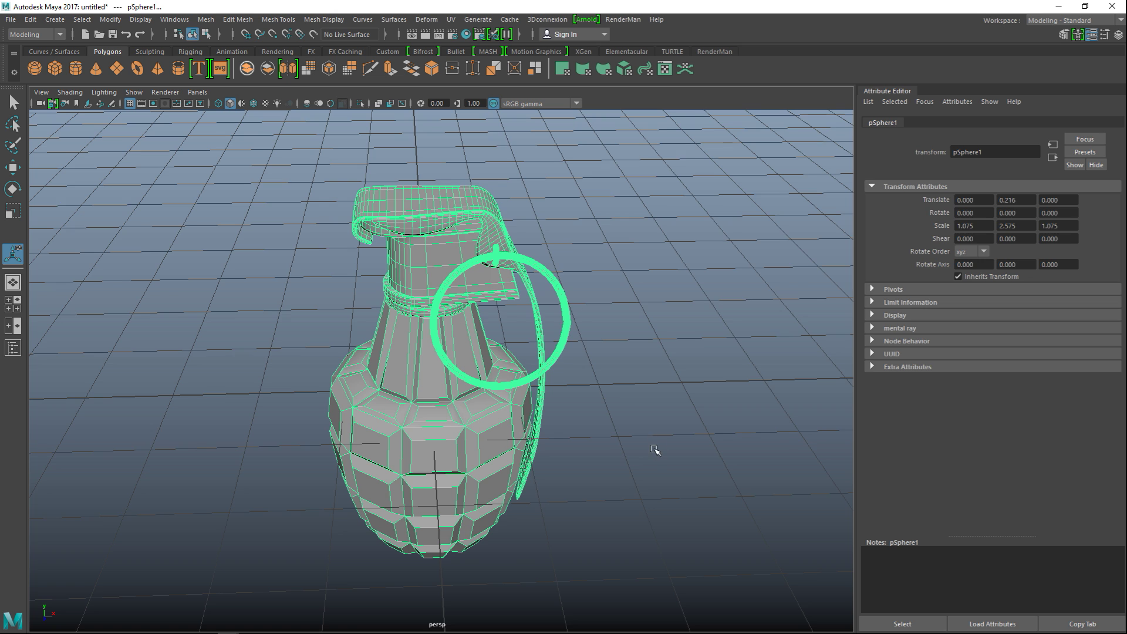
- Delete the combined grenade mesh's construction history and freeze its transformations
click(653, 449)
alt+drag(588, 448, 714, 599)
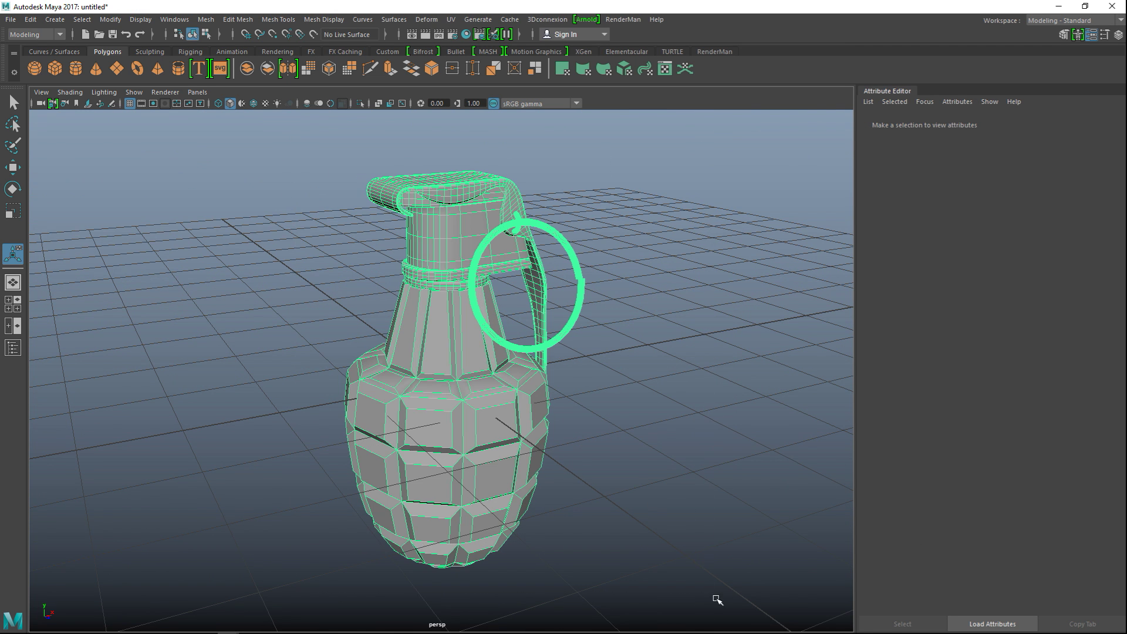
click(30, 19)
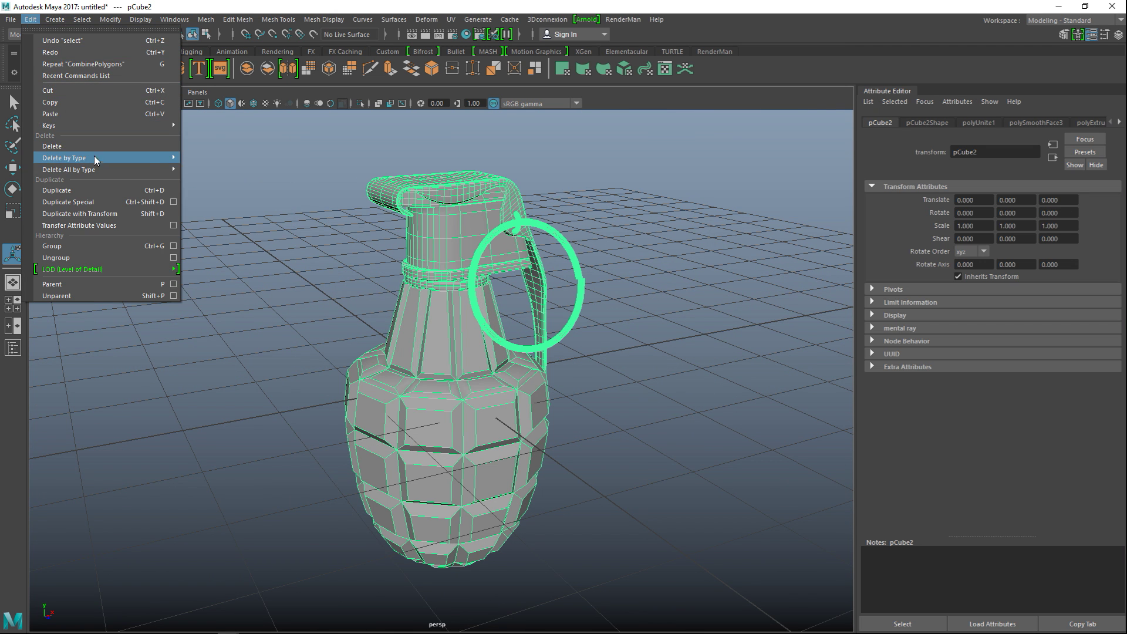
mouse_move(97, 158)
click(221, 165)
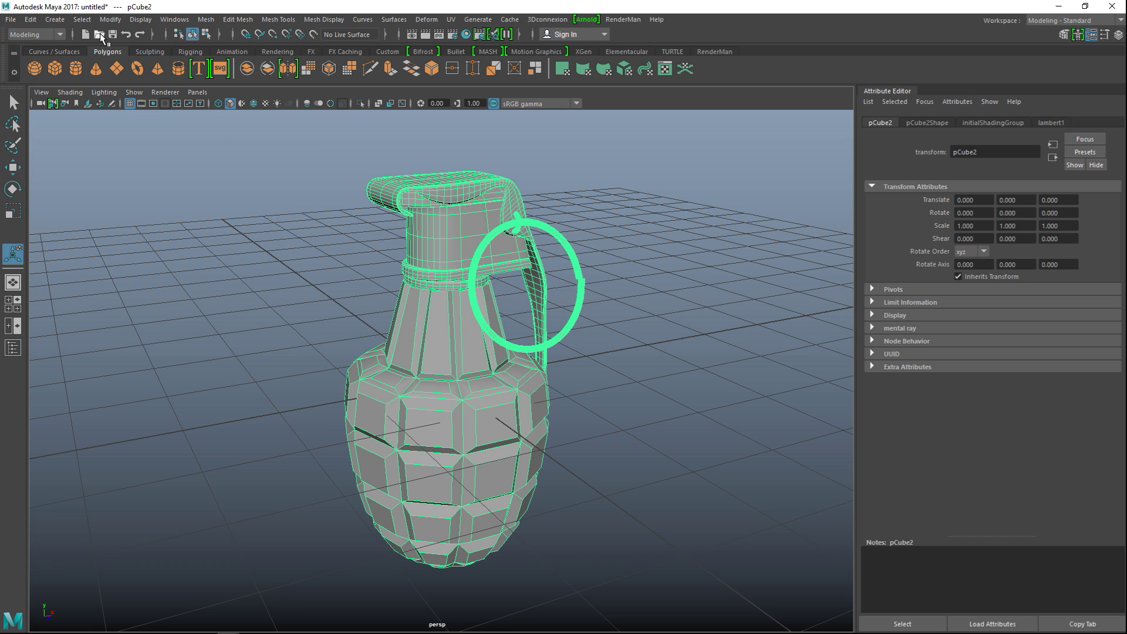
click(110, 19)
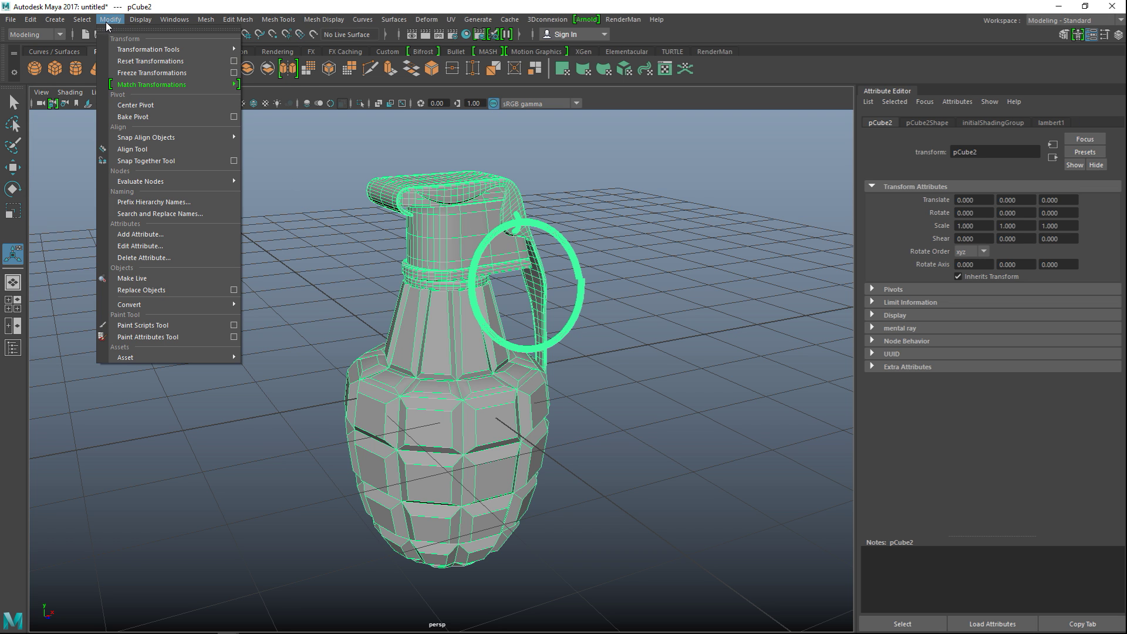
click(182, 73)
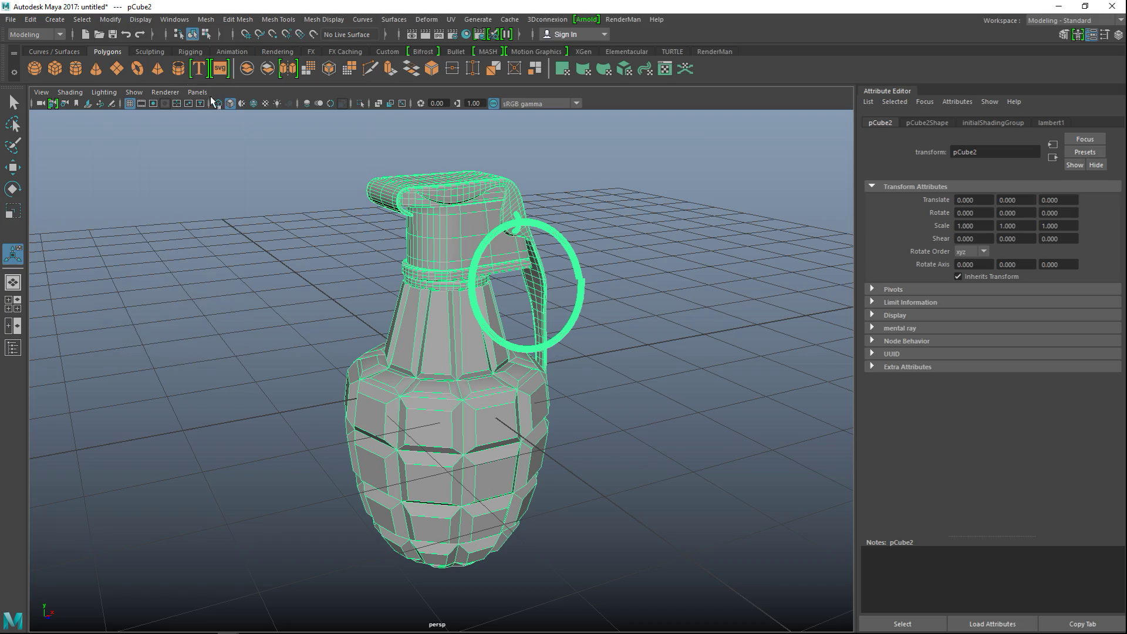
- Run mesh Cleanup on the selected grenade, tessellating faces with more than 4 sides and keeping construction history
click(639, 420)
scroll(643, 434, down, 3)
scroll(628, 446, up, 3)
alt+drag(622, 450, 531, 373)
drag(328, 207, 599, 514)
click(205, 21)
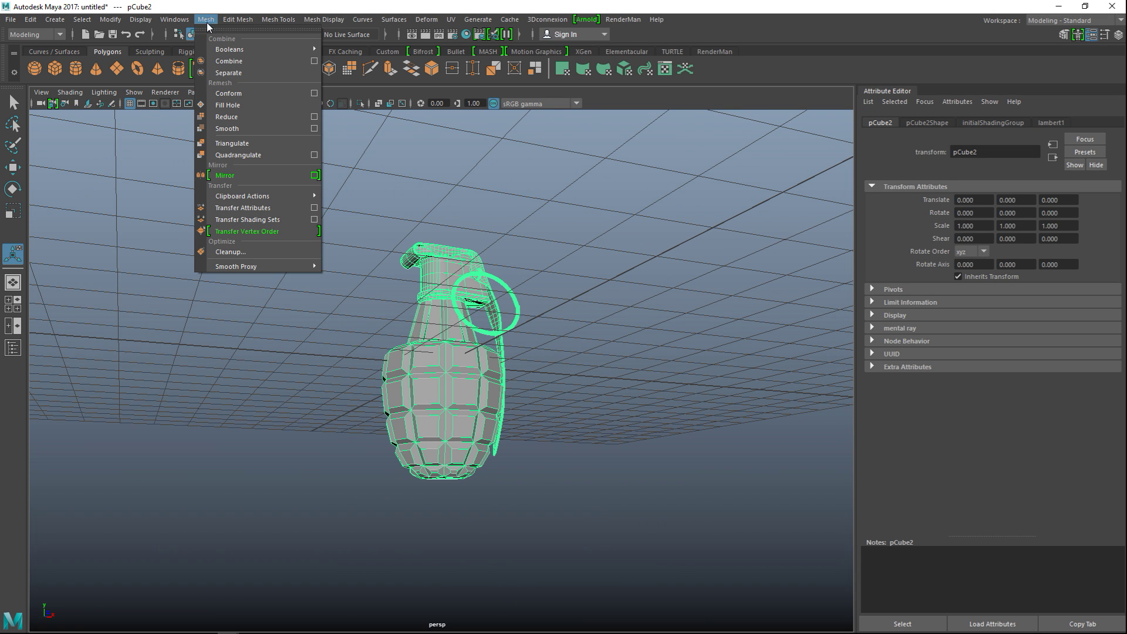
click(263, 252)
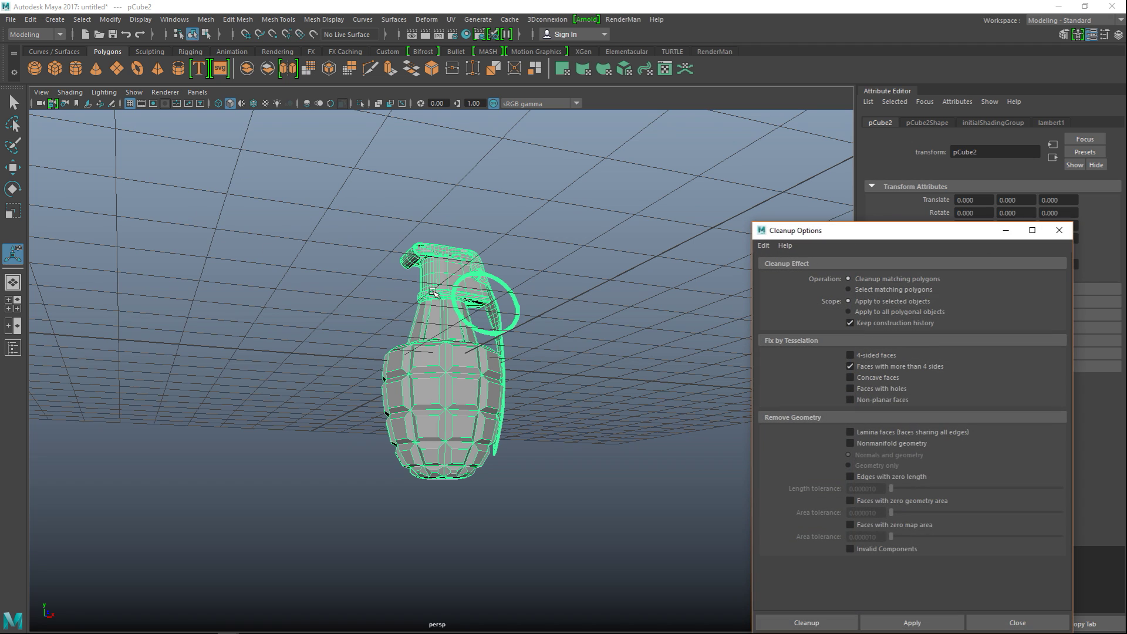
drag(862, 232, 817, 158)
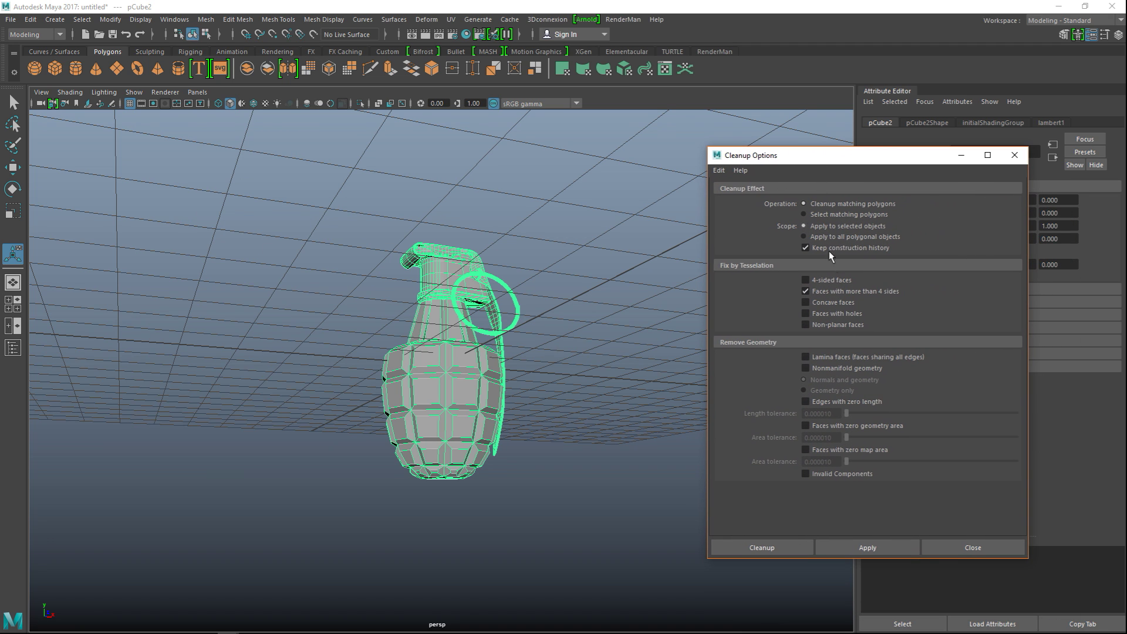
click(761, 548)
- Save the scene as a Maya Binary file named GrenadeNew in the default project's scenes folder
alt+drag(692, 518, 624, 516)
scroll(627, 517, down, 2)
scroll(629, 518, up, 4)
alt+middle_drag(629, 518, 588, 540)
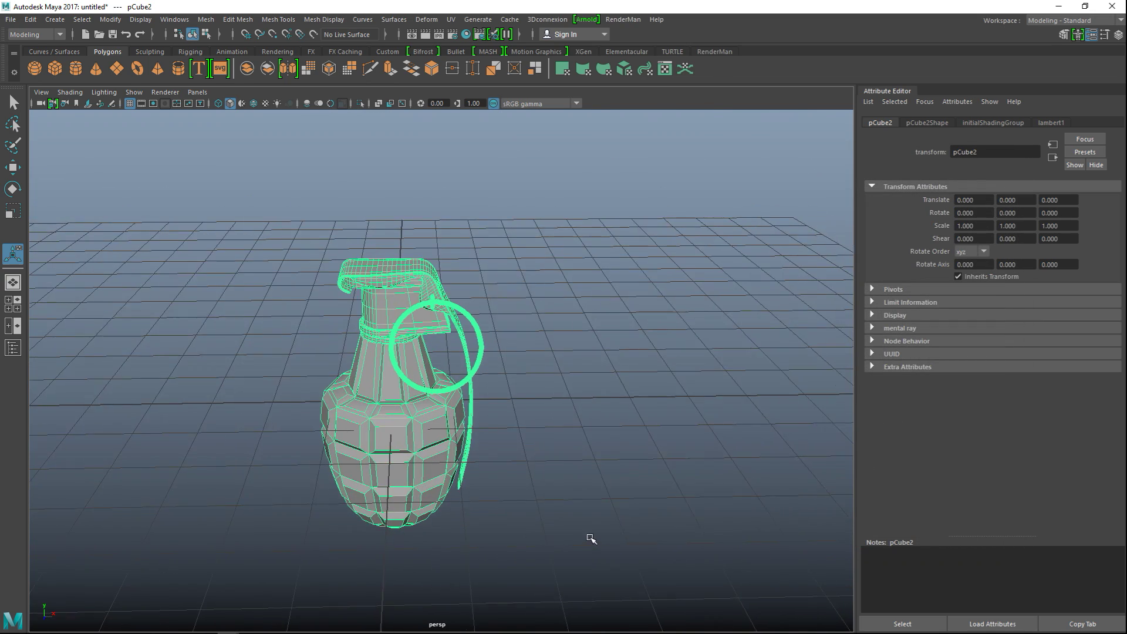
alt+drag(588, 540, 549, 492)
click(11, 21)
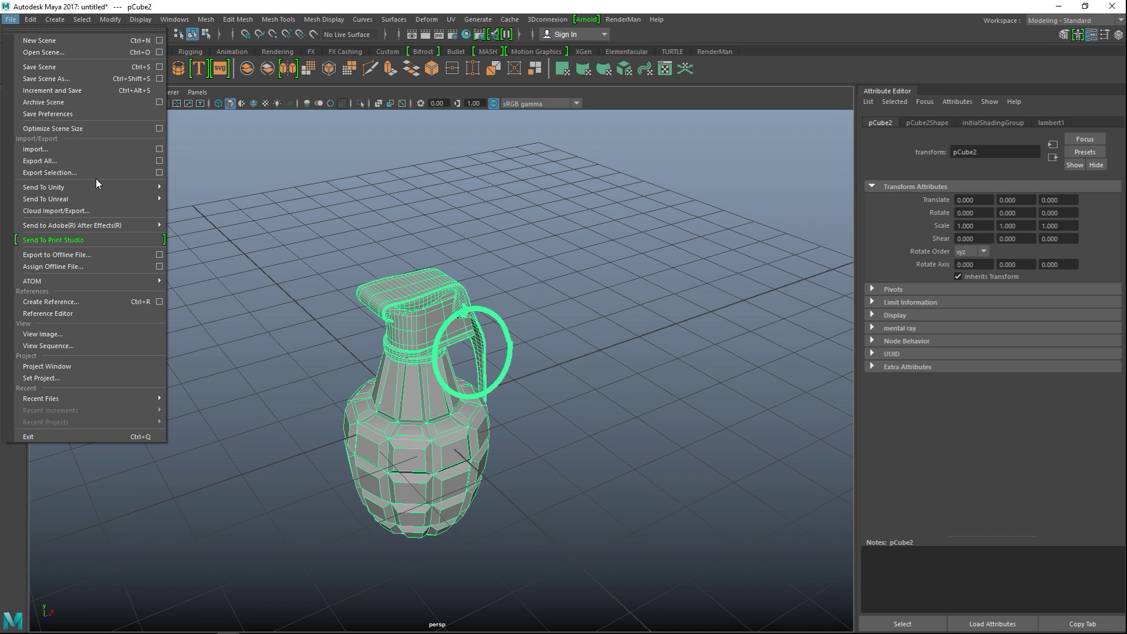
mouse_move(101, 196)
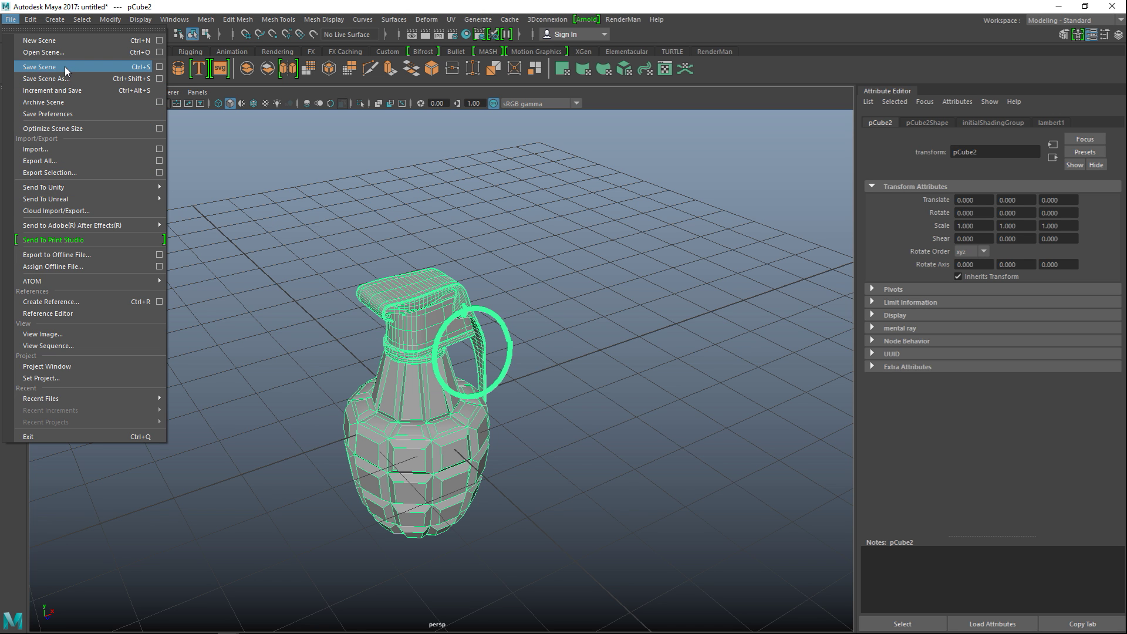
click(70, 80)
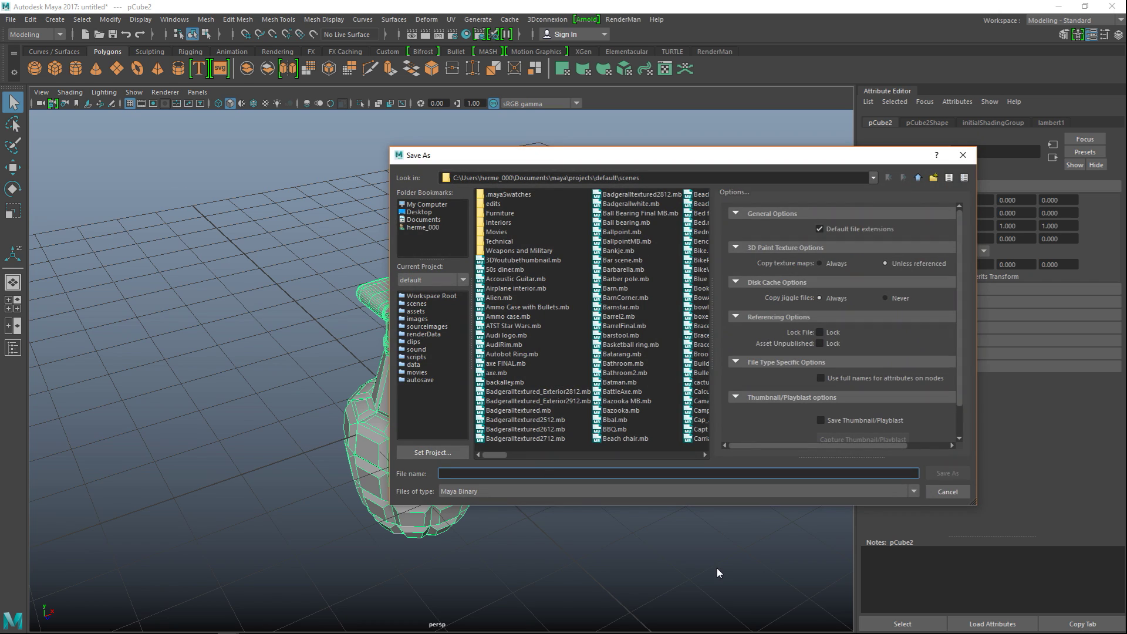
text(Grenade)
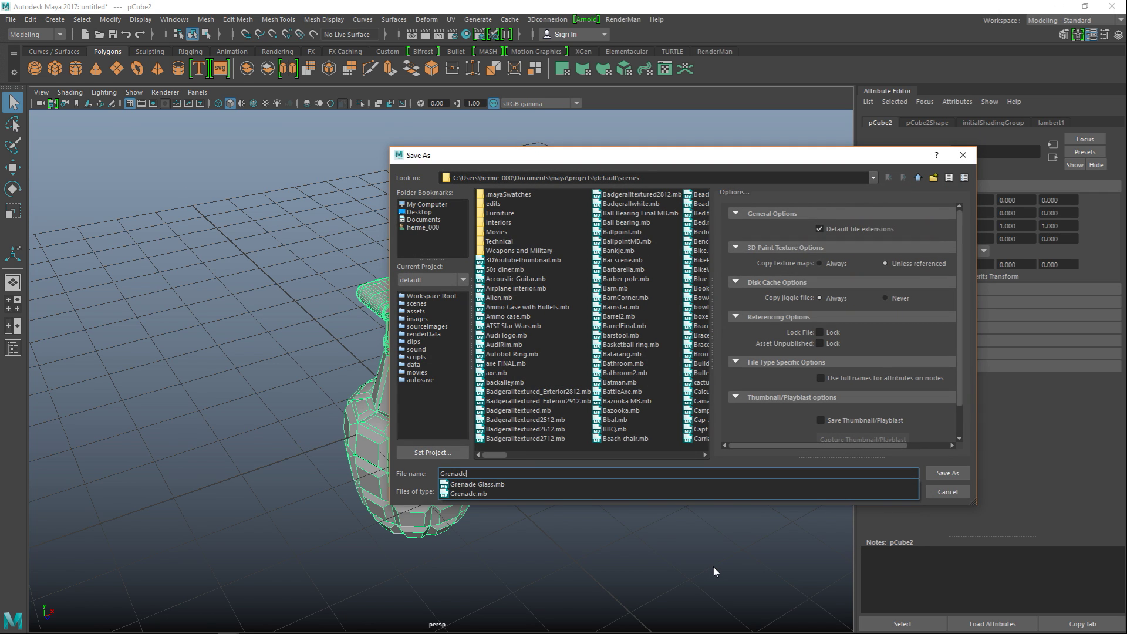
text(New)
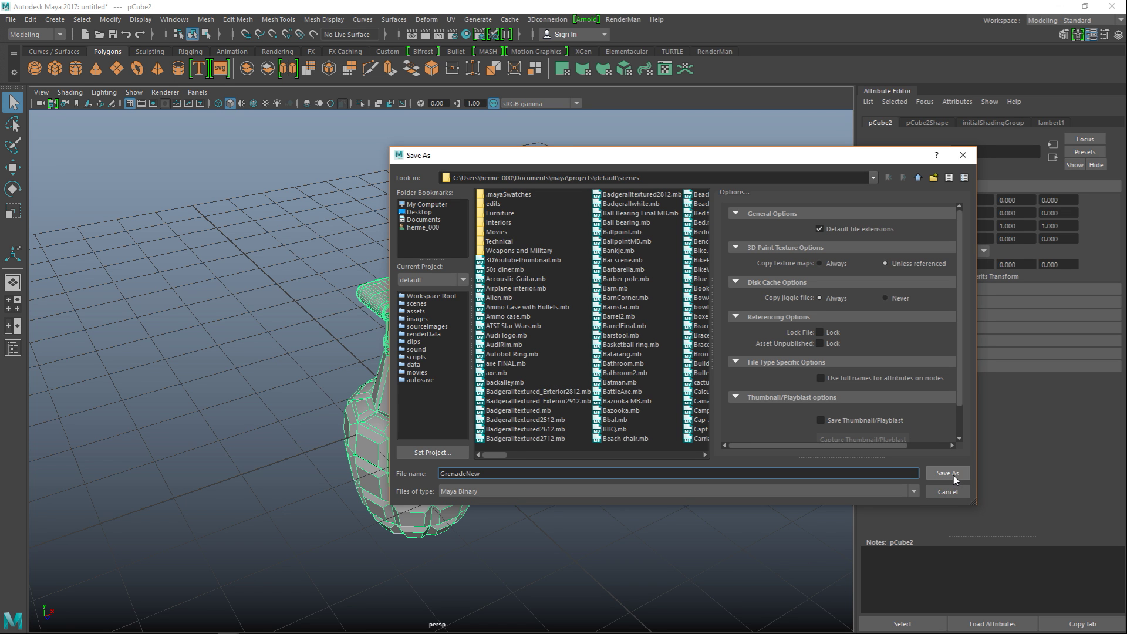
click(946, 473)
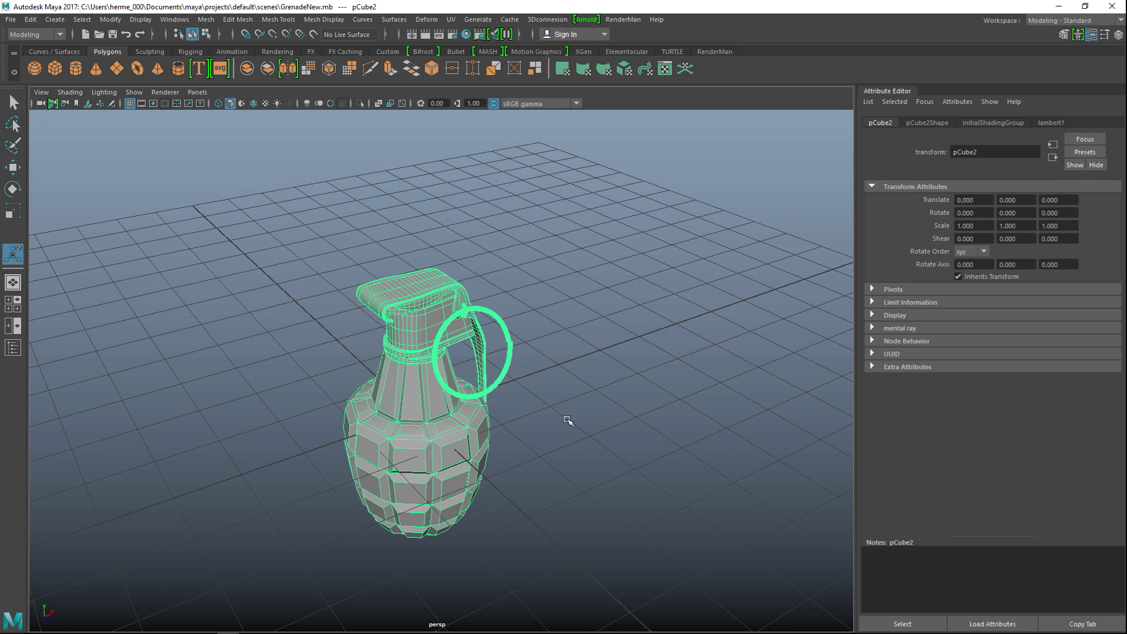
scroll(593, 458, up, 5)
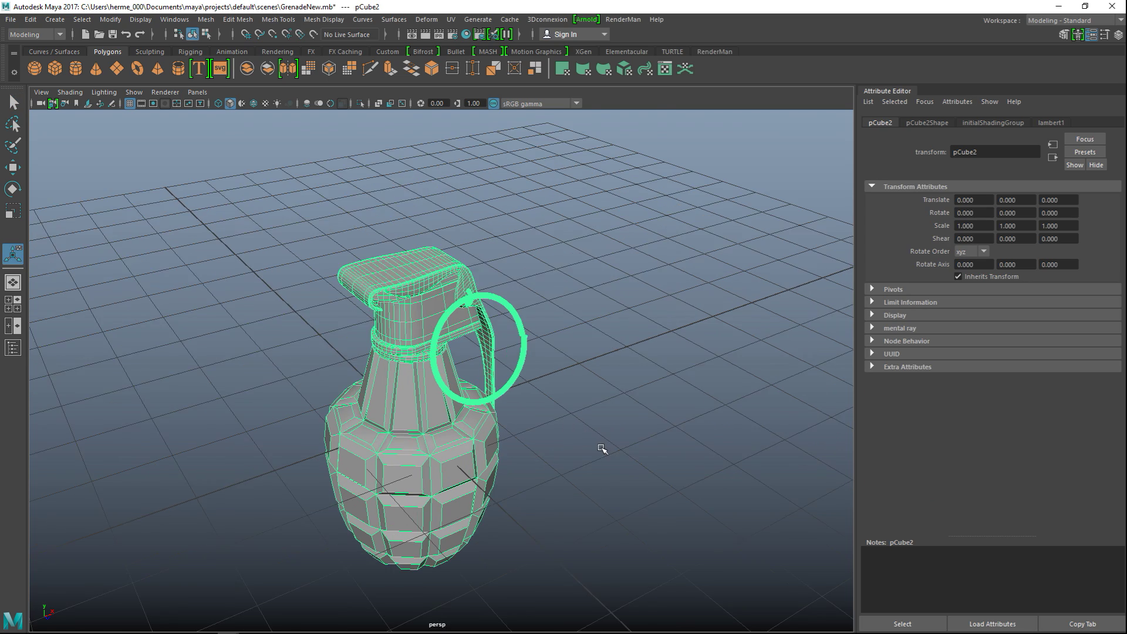
mouse_move(604, 478)
alt+mouse_down()
mouse_move(605, 461)
mouse_move(589, 474)
alt+mouse_up()
alt+middle_drag(589, 473, 643, 440)
alt+drag(644, 442, 638, 472)
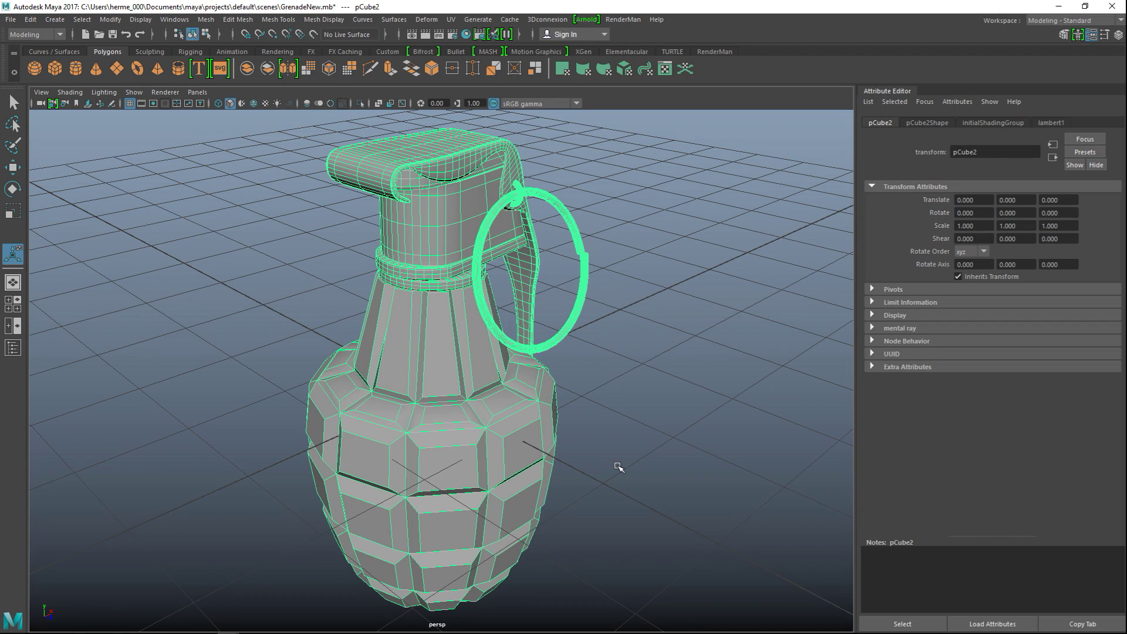